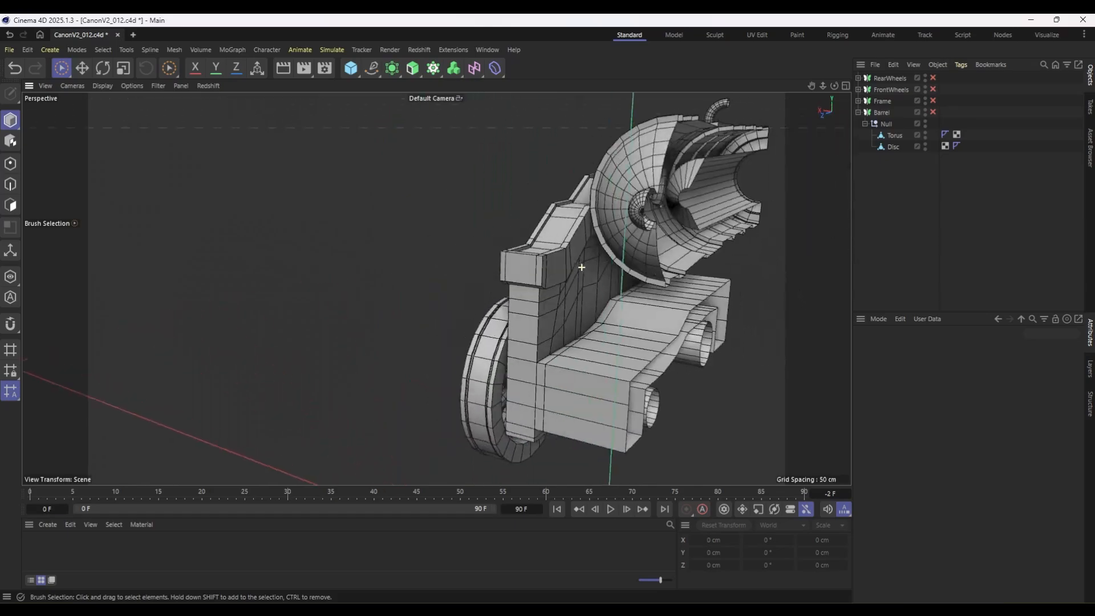
# Enable the RearWheels, FrontWheels, Frame and Barrel symmetry objects and inspect the complete cannon.
pyautogui.moveTo(932, 78); pyautogui.dragTo(932, 113)
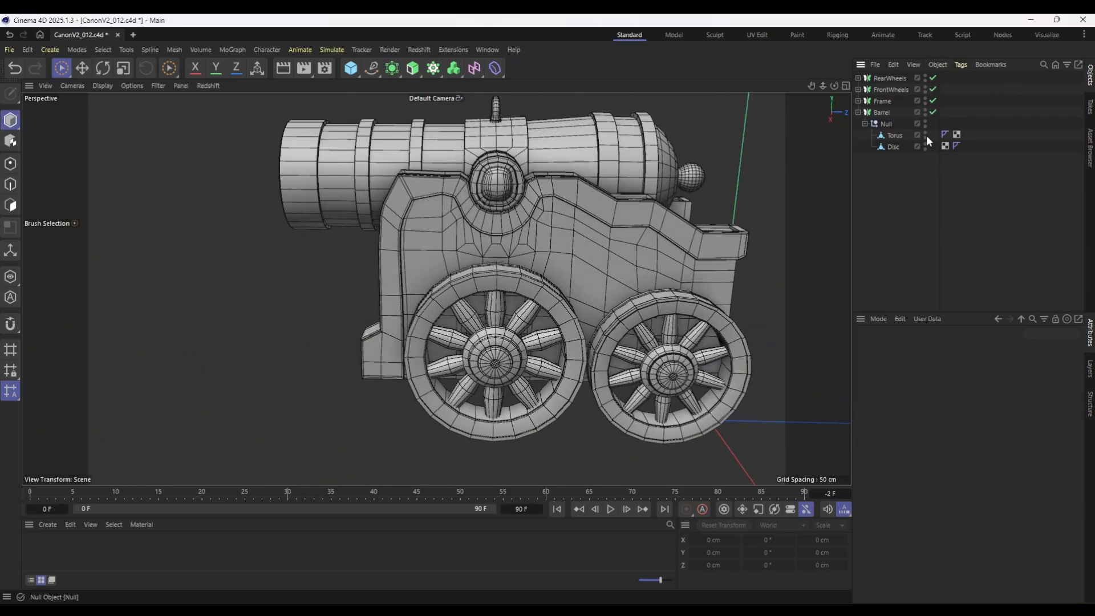
pyautogui.keyDown('alt'); pyautogui.moveTo(570, 273); pyautogui.dragTo(499, 257); pyautogui.keyUp('alt')
pyautogui.scroll(-4, 533, 237)
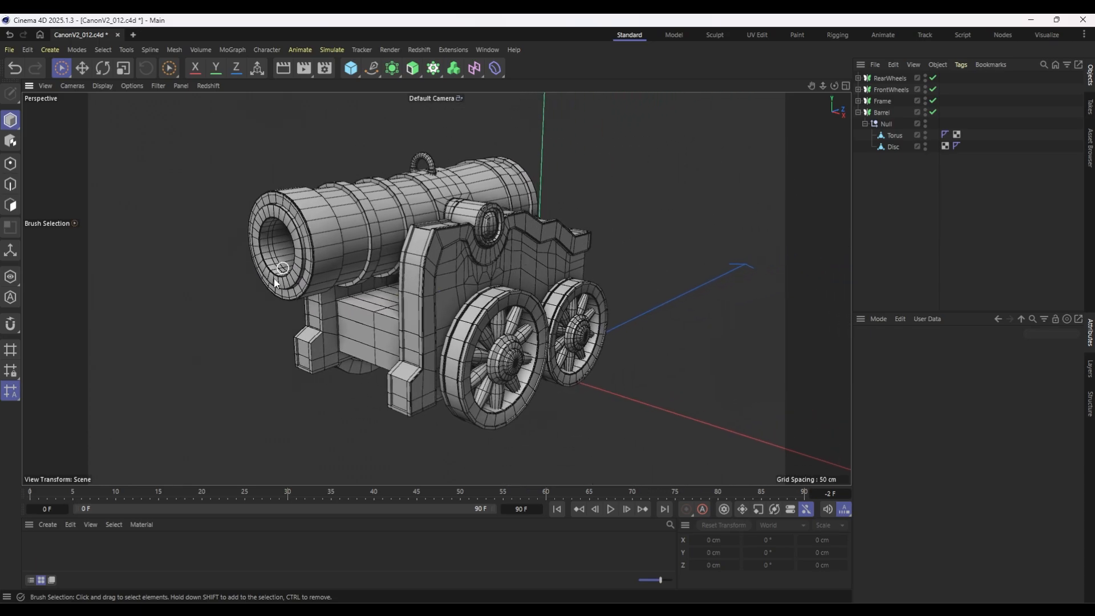
pyautogui.keyDown('alt'); pyautogui.moveTo(471, 320); pyautogui.dragTo(421, 225); pyautogui.keyUp('alt')
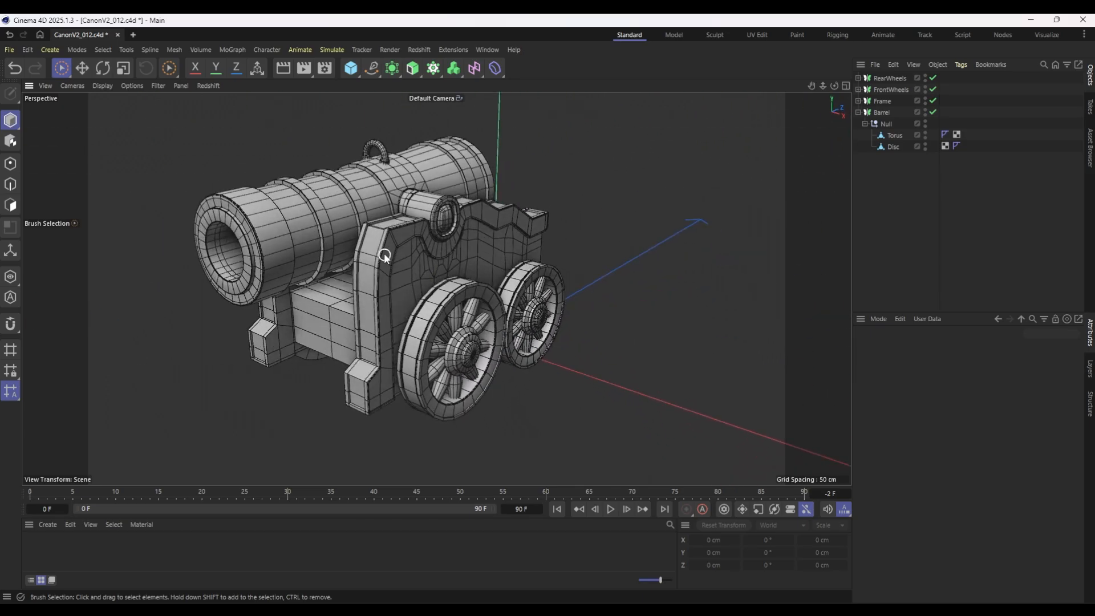
pyautogui.keyDown('alt'); pyautogui.moveTo(450, 264); pyautogui.dragTo(514, 282, button='middle'); pyautogui.keyUp('alt')
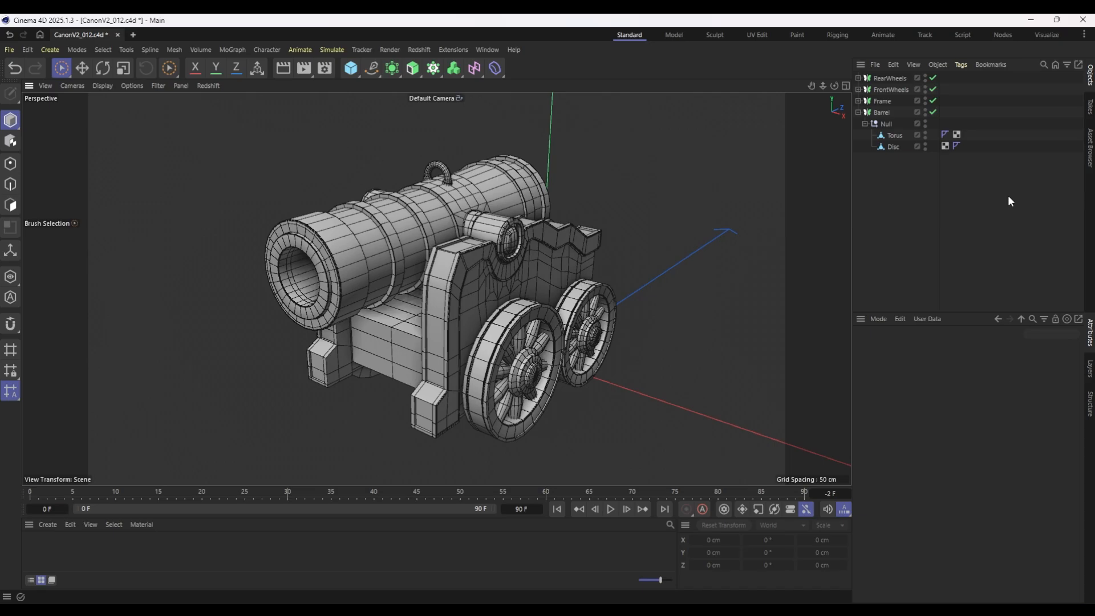
# Expand the RearWheels, FrontWheels and Frame hierarchies and disable all four symmetry objects, leaving both Wheel generators enabled.
pyautogui.moveTo(902, 186); pyautogui.dragTo(932, 108)
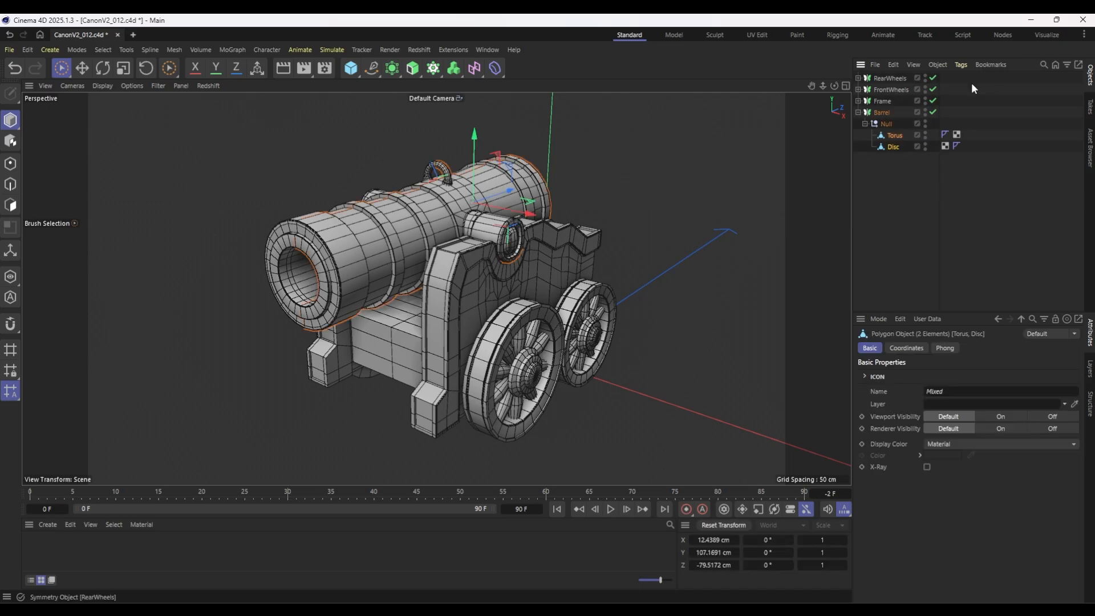
pyautogui.click(858, 100)
pyautogui.click(858, 89)
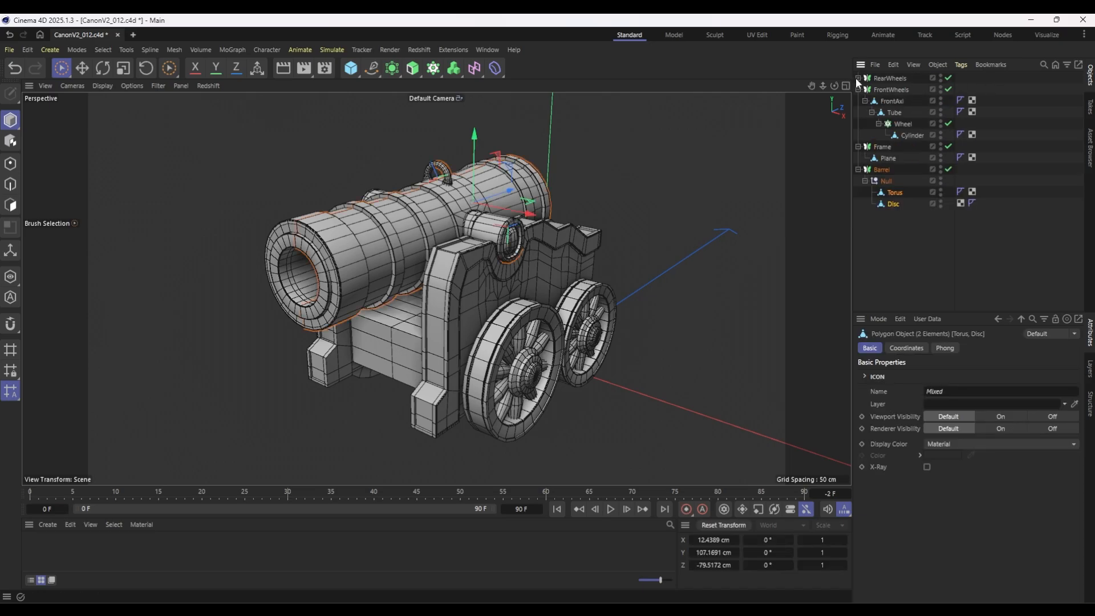
pyautogui.click(857, 78)
pyautogui.moveTo(948, 215); pyautogui.dragTo(948, 78)
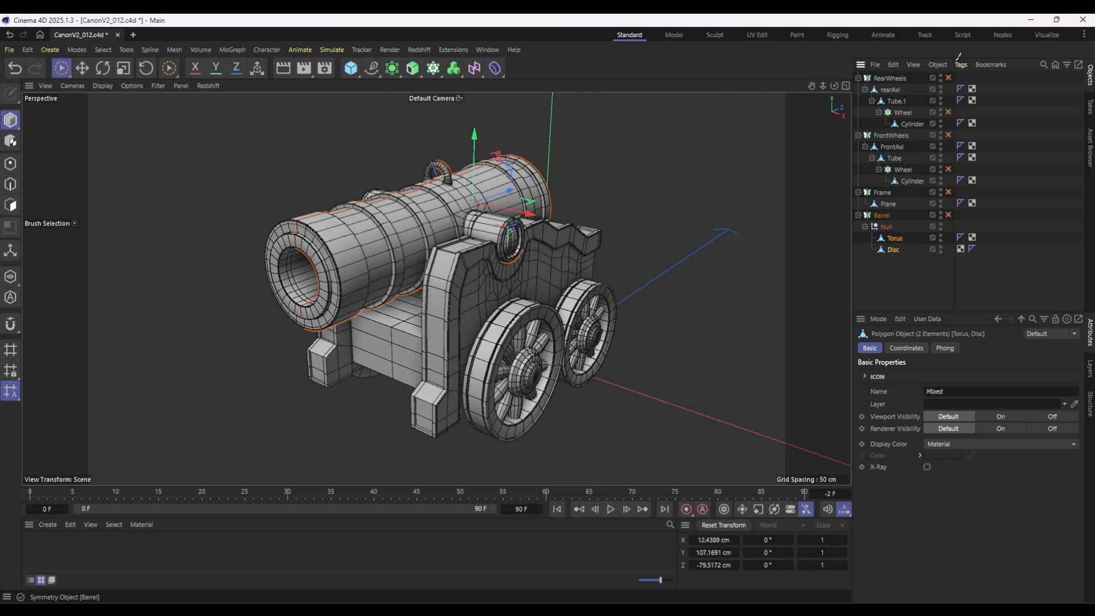
pyautogui.click(948, 179)
pyautogui.click(948, 169)
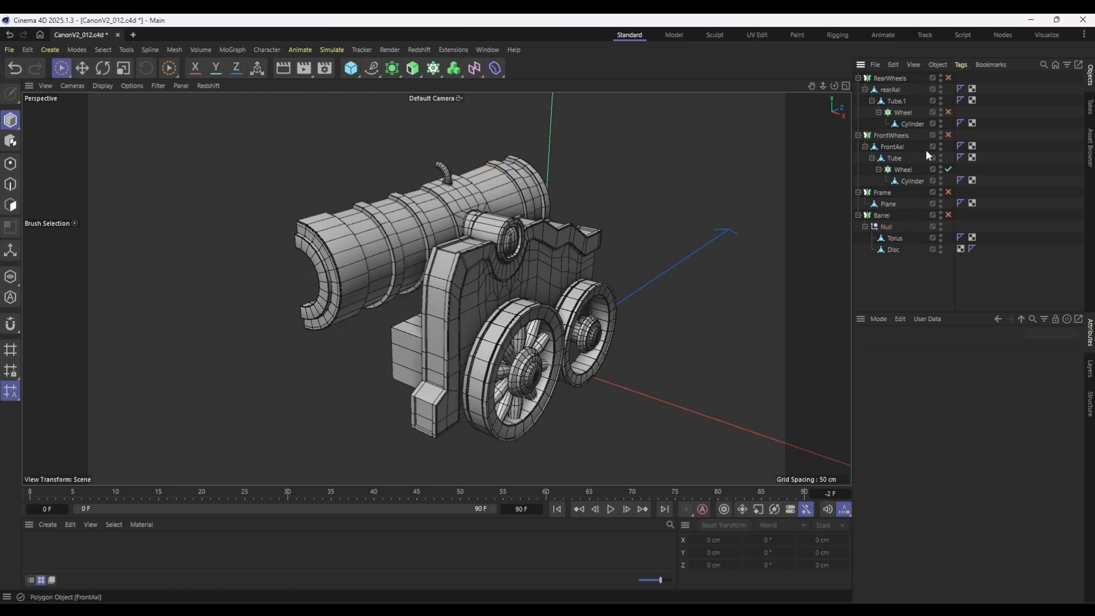
pyautogui.click(948, 111)
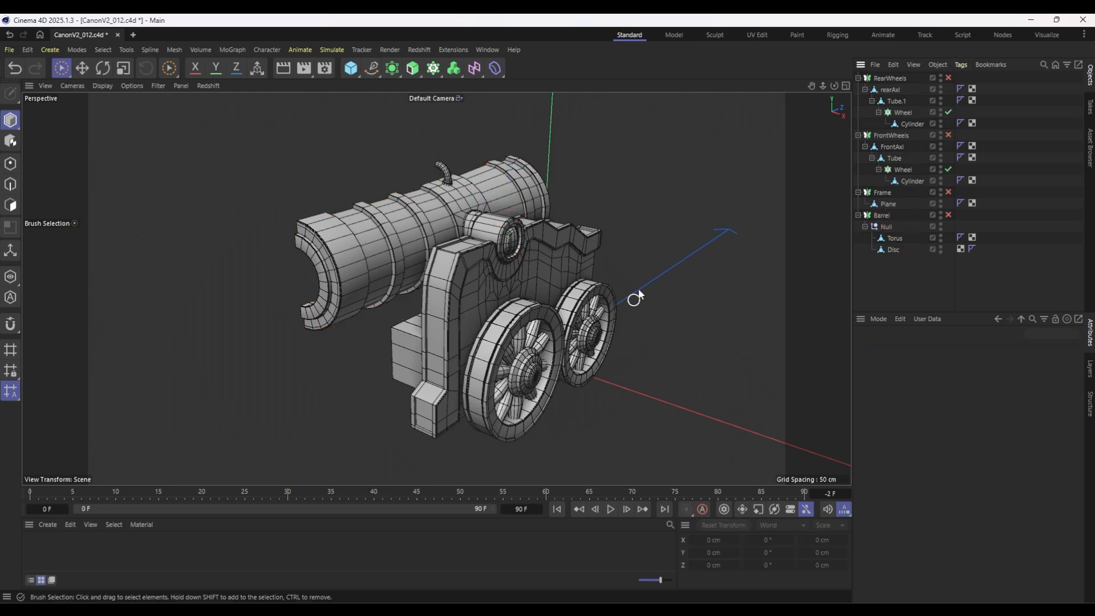
# Turn on Viewport Solo for the Disc object with automatic soloing, and isolate the Torus object.
pyautogui.keyDown('alt'); pyautogui.moveTo(638, 289); pyautogui.dragTo(651, 262); pyautogui.keyUp('alt')
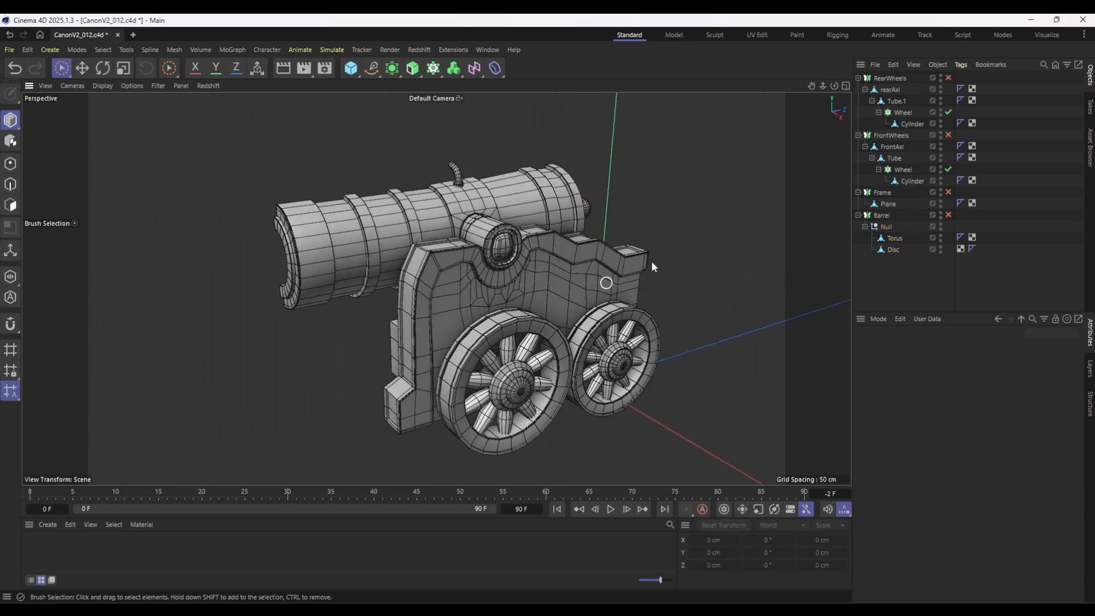
pyautogui.click(892, 250)
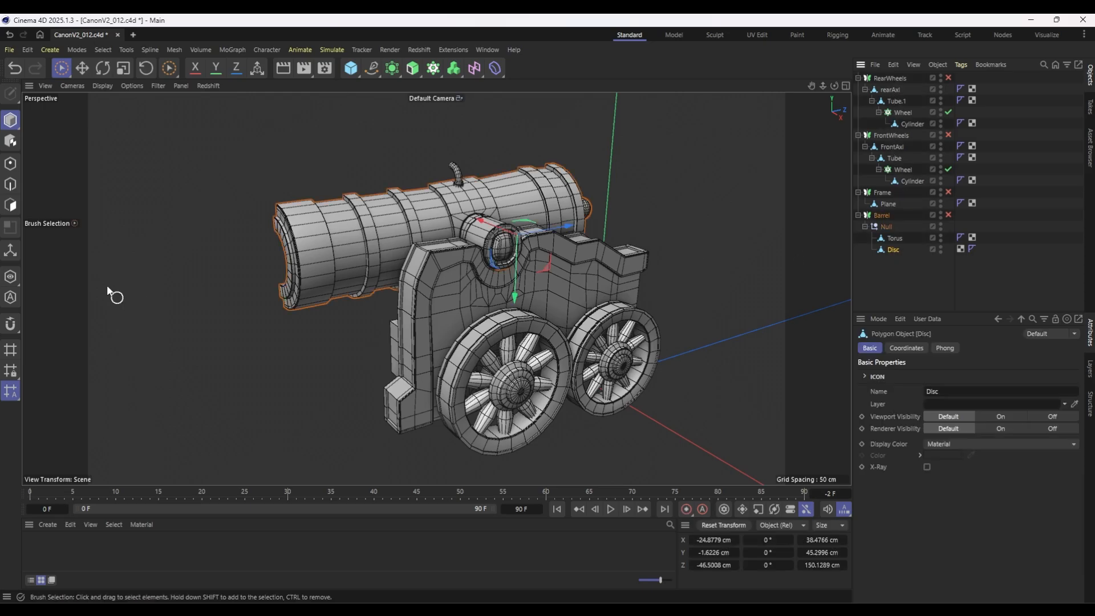
pyautogui.click(12, 284)
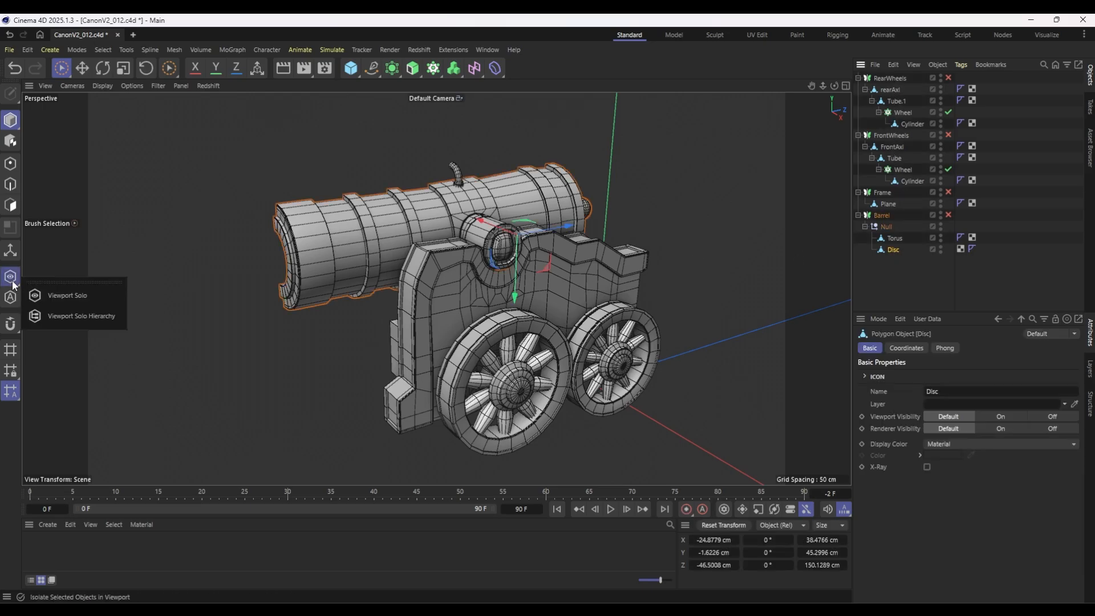
pyautogui.click(60, 296)
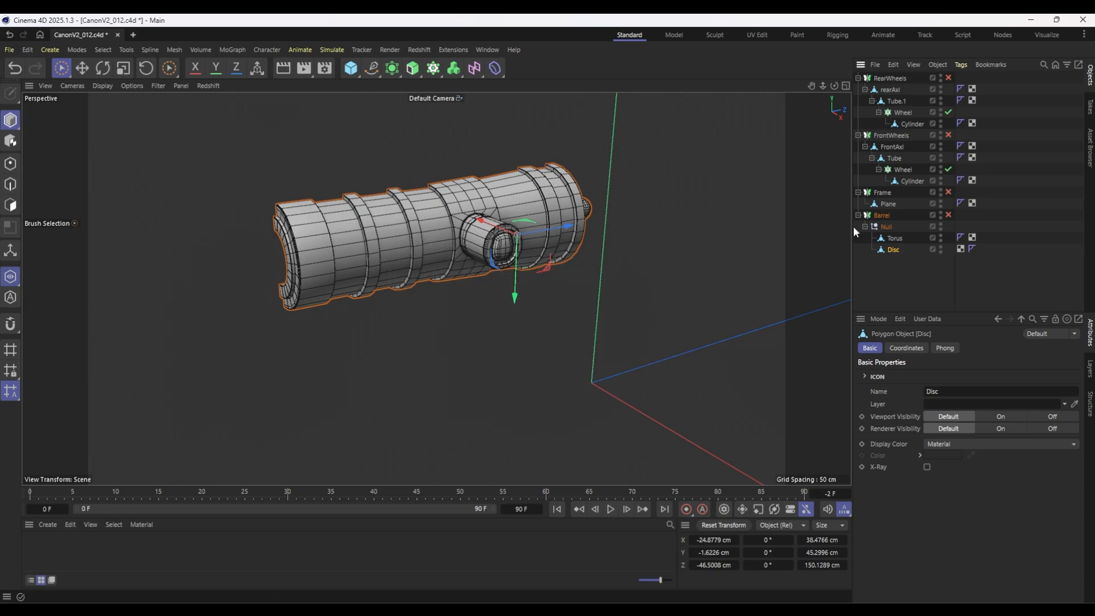
pyautogui.click(10, 276)
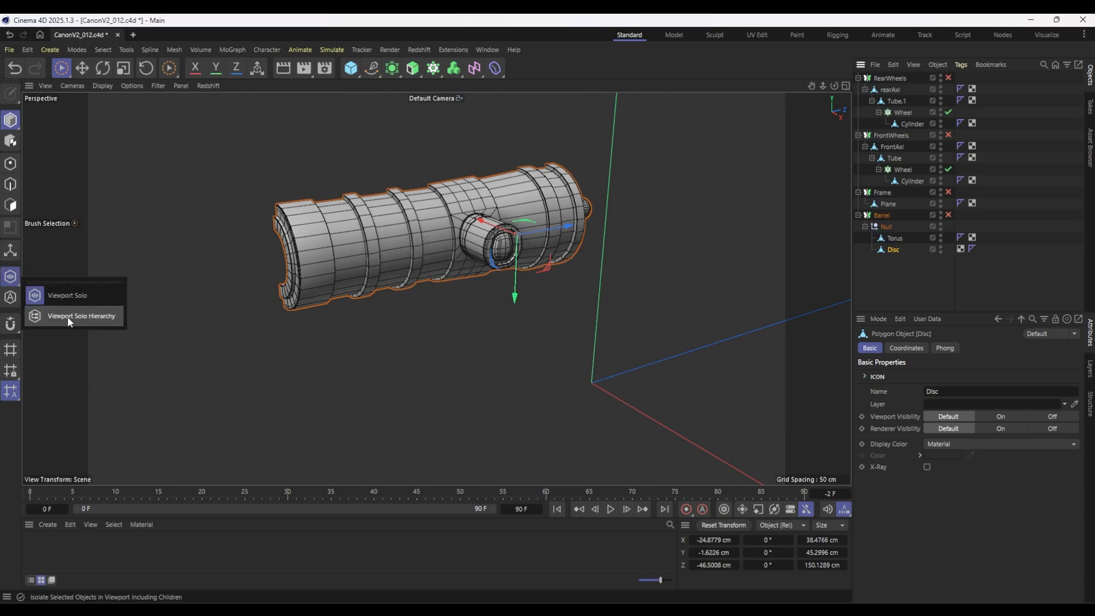
pyautogui.click(67, 314)
pyautogui.click(10, 277)
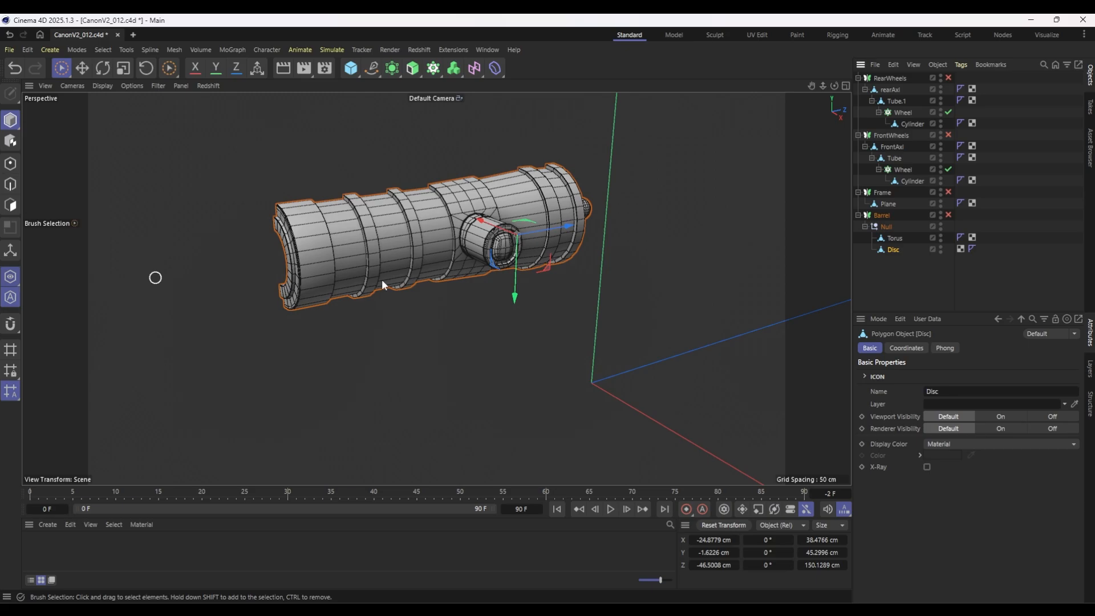
pyautogui.click(929, 237)
pyautogui.click(897, 247)
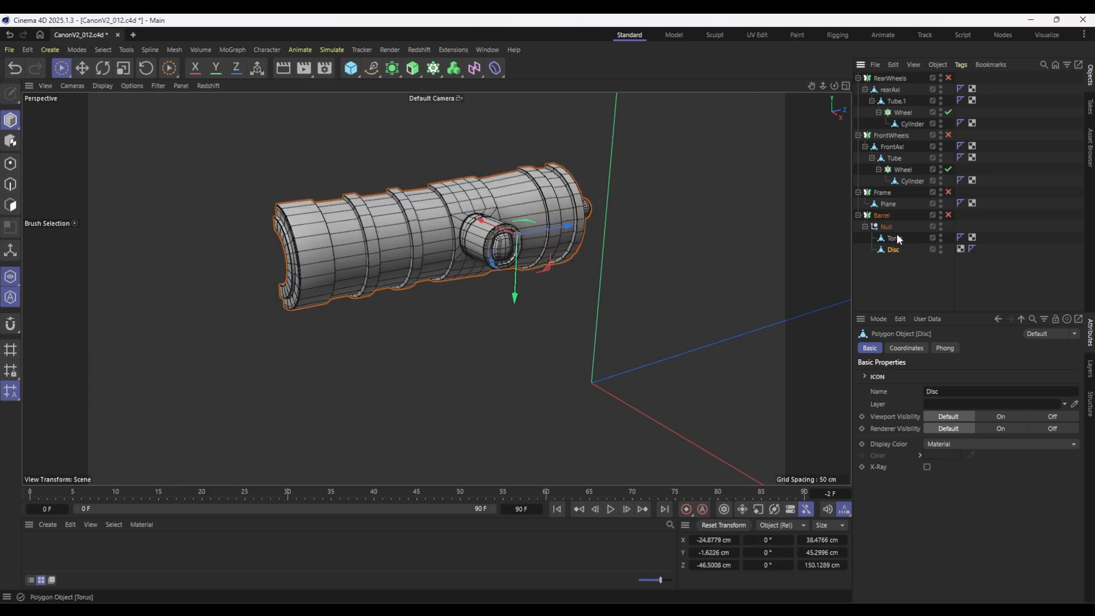
pyautogui.click(896, 235)
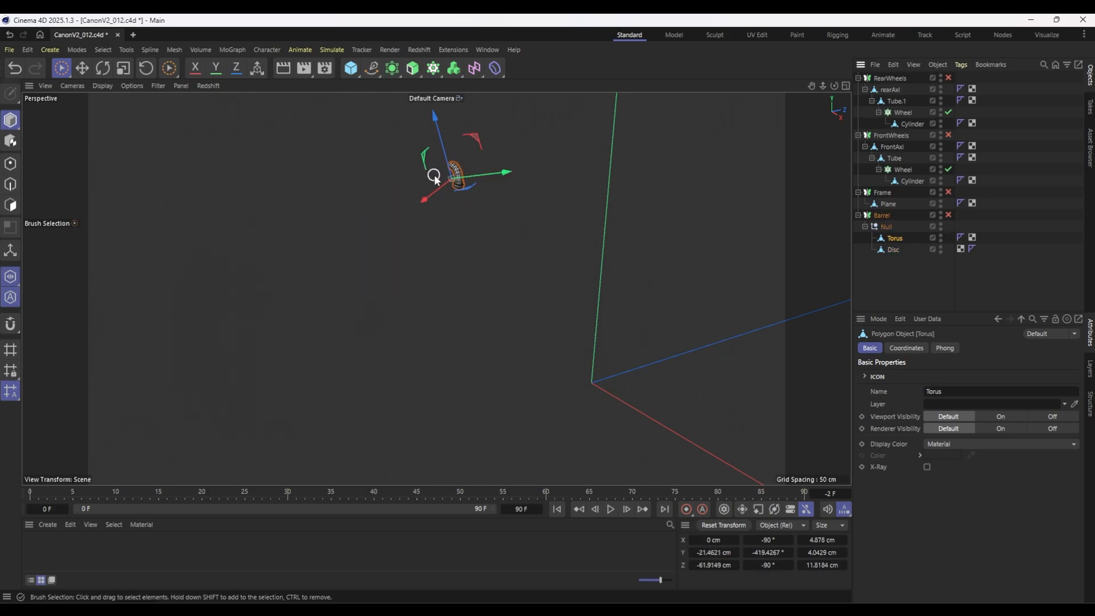
# Delete the flat ring of polygons closing the base end of the Torus.
pyautogui.keyDown('alt'); pyautogui.moveTo(435, 176); pyautogui.dragTo(467, 170); pyautogui.keyUp('alt')
pyautogui.scroll(10, 444, 153)
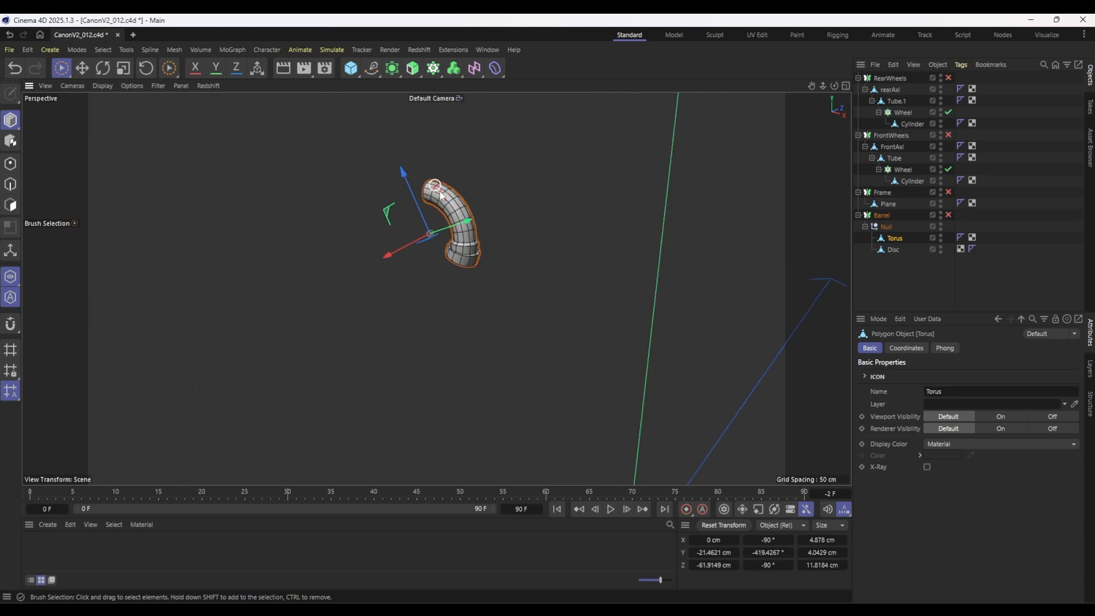
pyautogui.scroll(5, 462, 216)
pyautogui.keyDown('alt'); pyautogui.moveTo(461, 217); pyautogui.dragTo(379, 337); pyautogui.keyUp('alt')
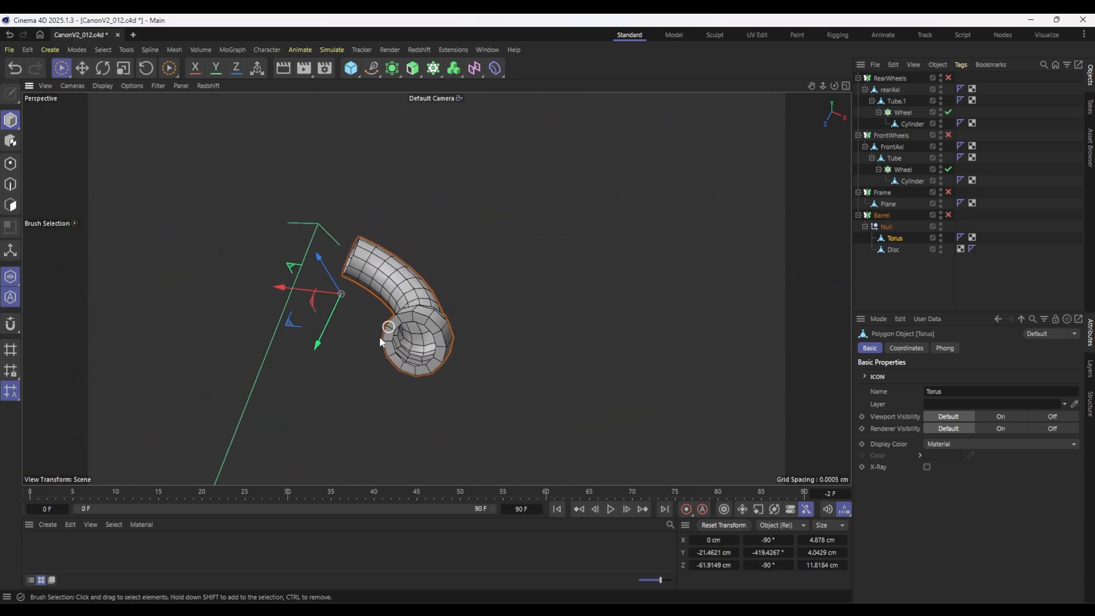
pyautogui.scroll(5, 418, 333)
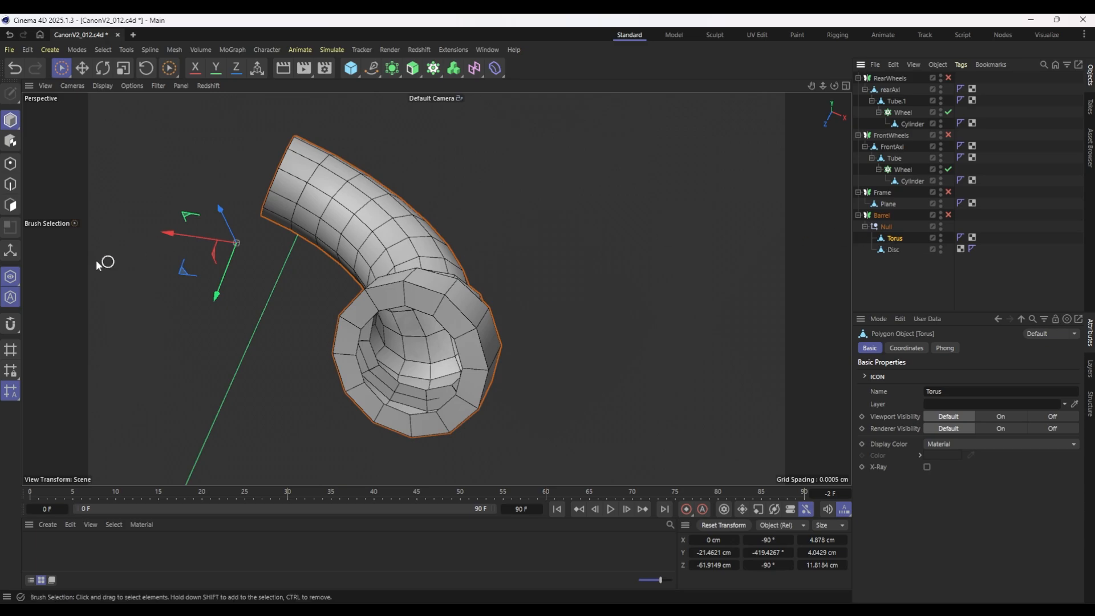
pyautogui.click(11, 205)
pyautogui.moveTo(422, 320); pyautogui.dragTo(457, 325)
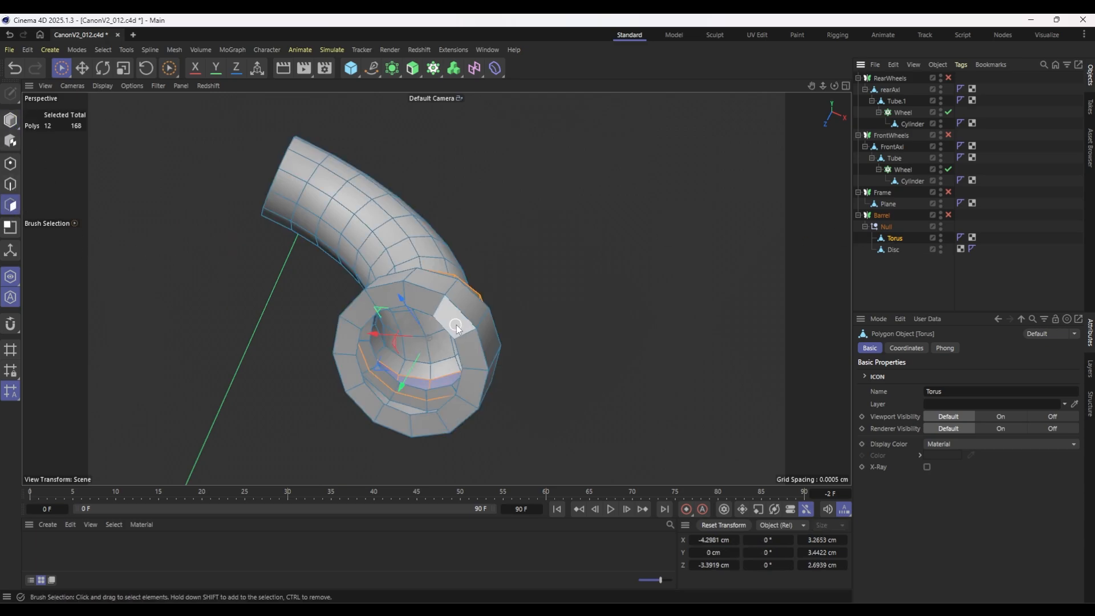
pyautogui.press('u')
pyautogui.press('l')
pyautogui.click(438, 312)
pyautogui.press('Delete')
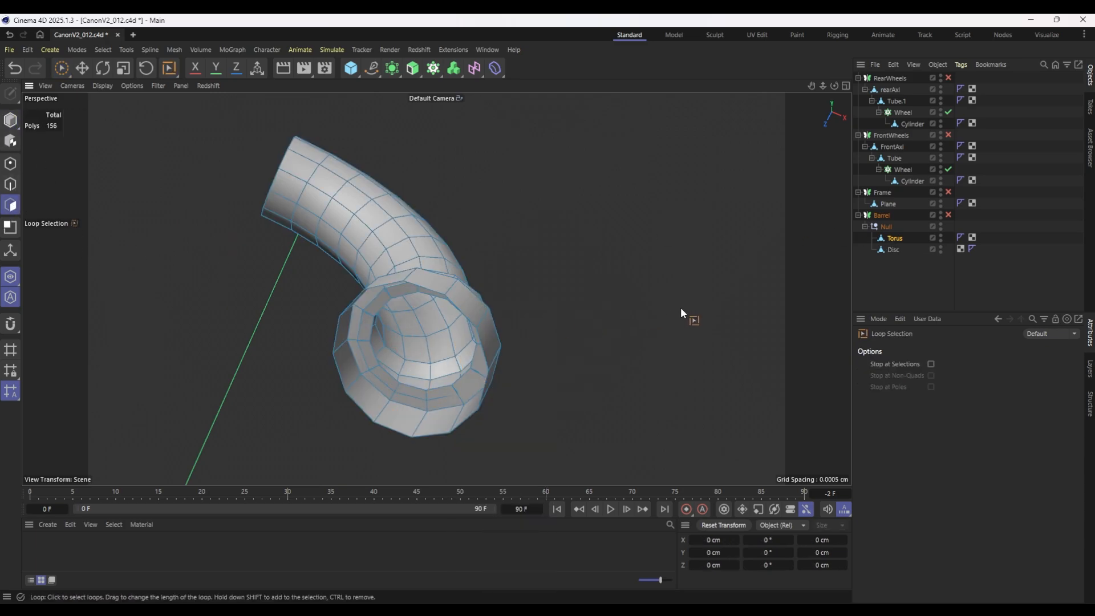
# Optimize the Torus mesh with all of its polygons selected, and deselect the object.
pyautogui.hotkey('ctrl', 'a')
pyautogui.rightClick(491, 279)
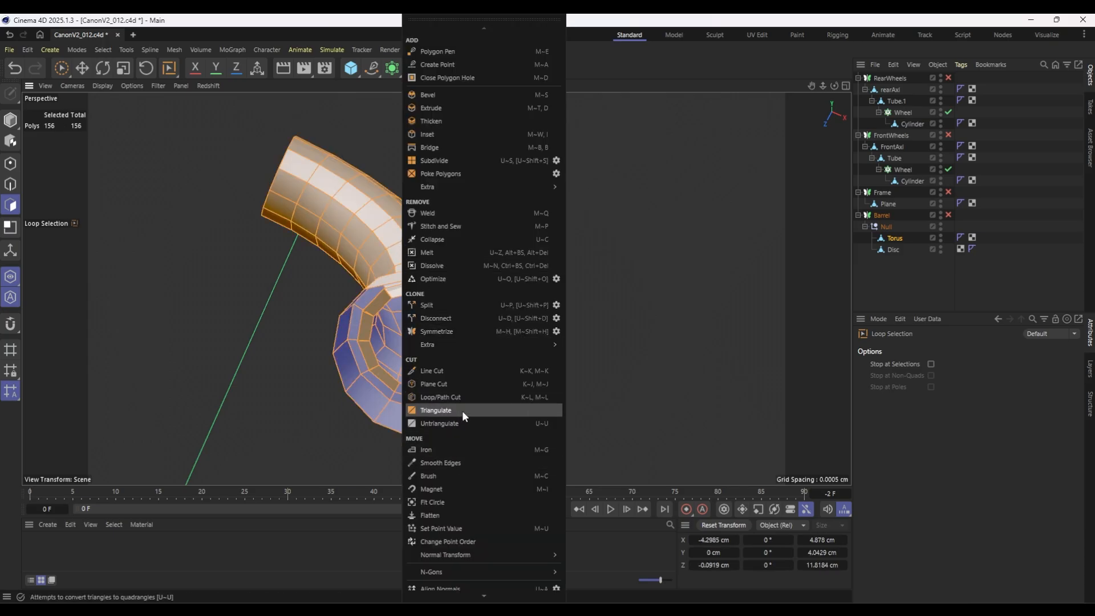
pyautogui.click(442, 278)
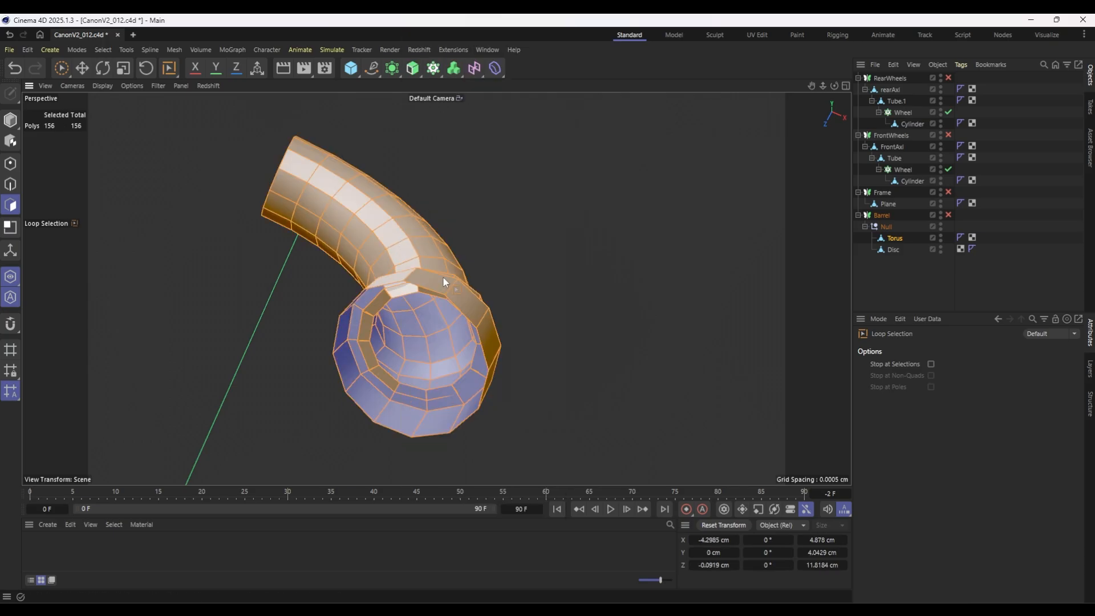
pyautogui.click(1038, 281)
pyautogui.scroll(-3, 486, 293)
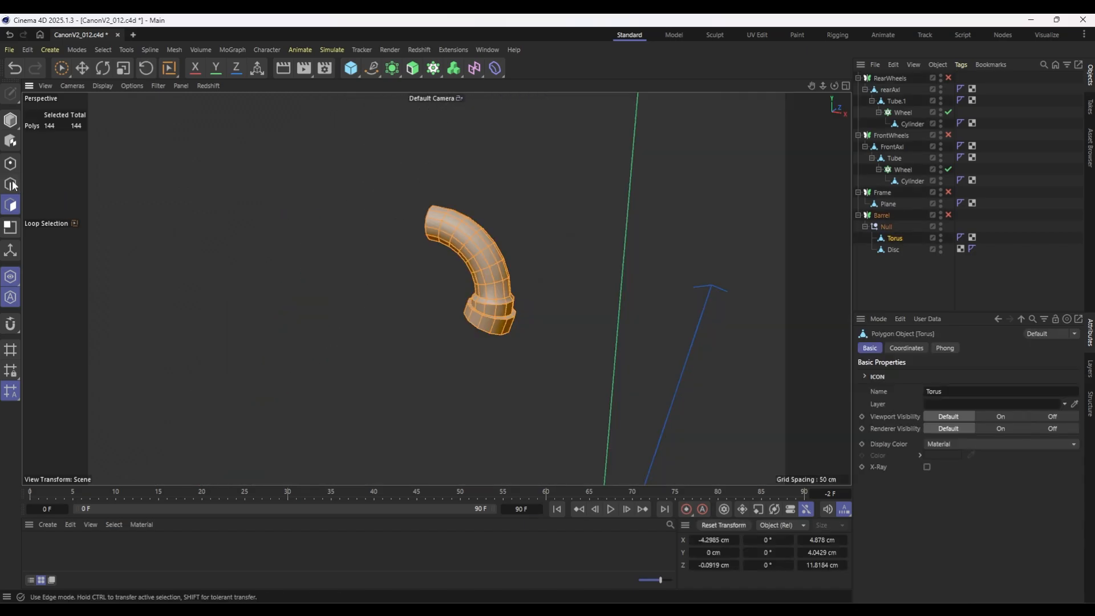
# Select a lengthwise edge path along the inner curve of the Torus, from the base rim to the opposite open end.
pyautogui.click(13, 185)
pyautogui.keyDown('alt'); pyautogui.moveTo(505, 286); pyautogui.dragTo(635, 258); pyautogui.keyUp('alt')
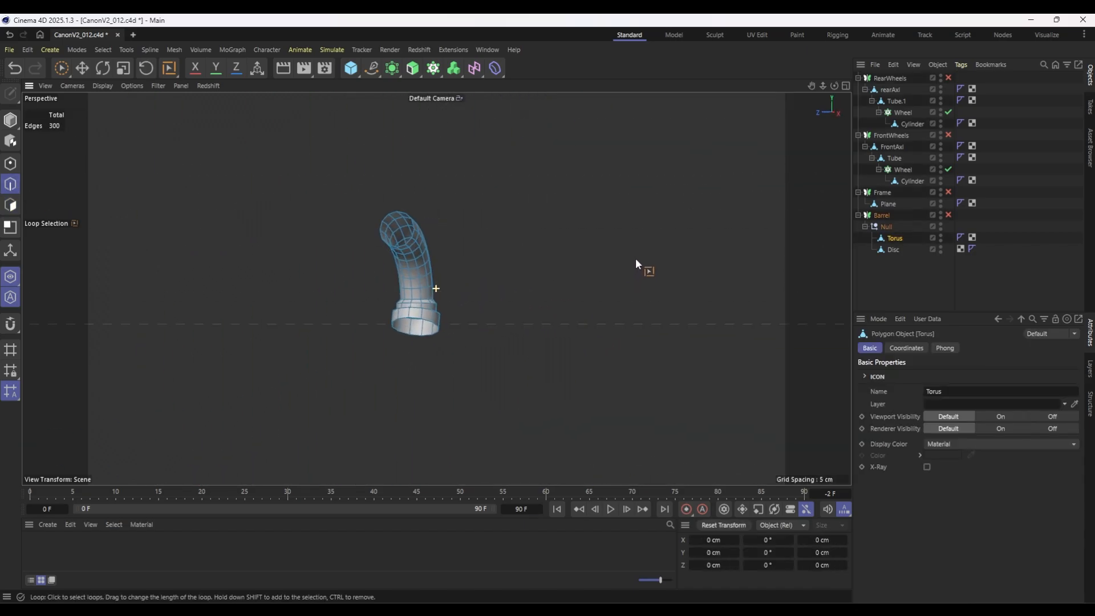
pyautogui.scroll(4, 410, 289)
pyautogui.scroll(1, 410, 290)
pyautogui.press('u')
pyautogui.press('m')
pyautogui.click(408, 327)
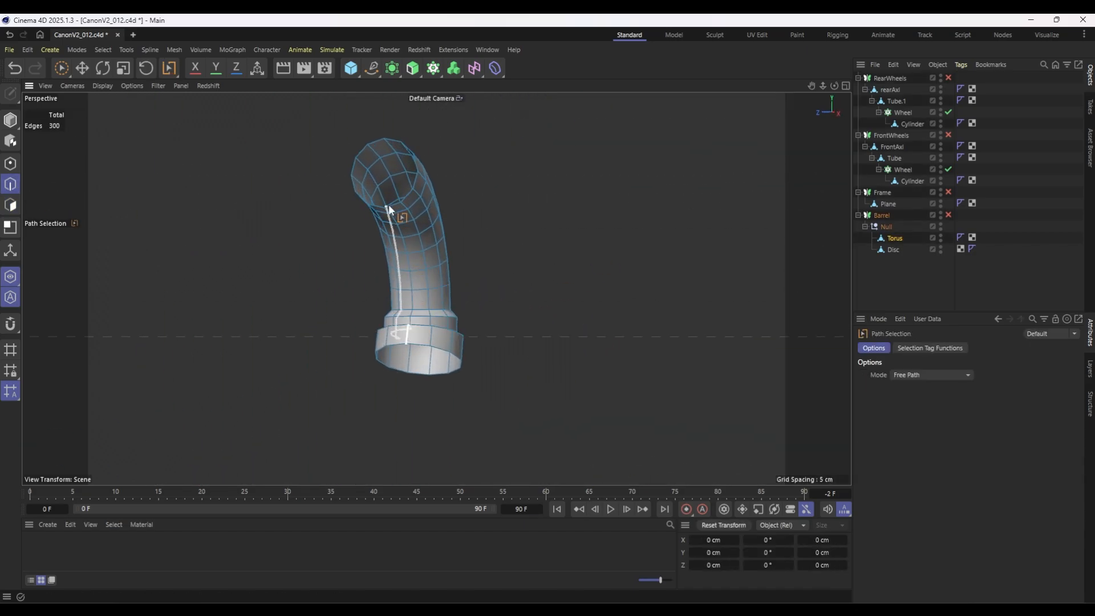
pyautogui.moveTo(394, 216); pyautogui.dragTo(393, 216)
pyautogui.keyDown('alt'); pyautogui.moveTo(515, 284); pyautogui.dragTo(421, 312); pyautogui.keyUp('alt')
# Switch to the UV Edit layout and apply a Frontal UV projection to all polygons of the Torus.
pyautogui.click(767, 36)
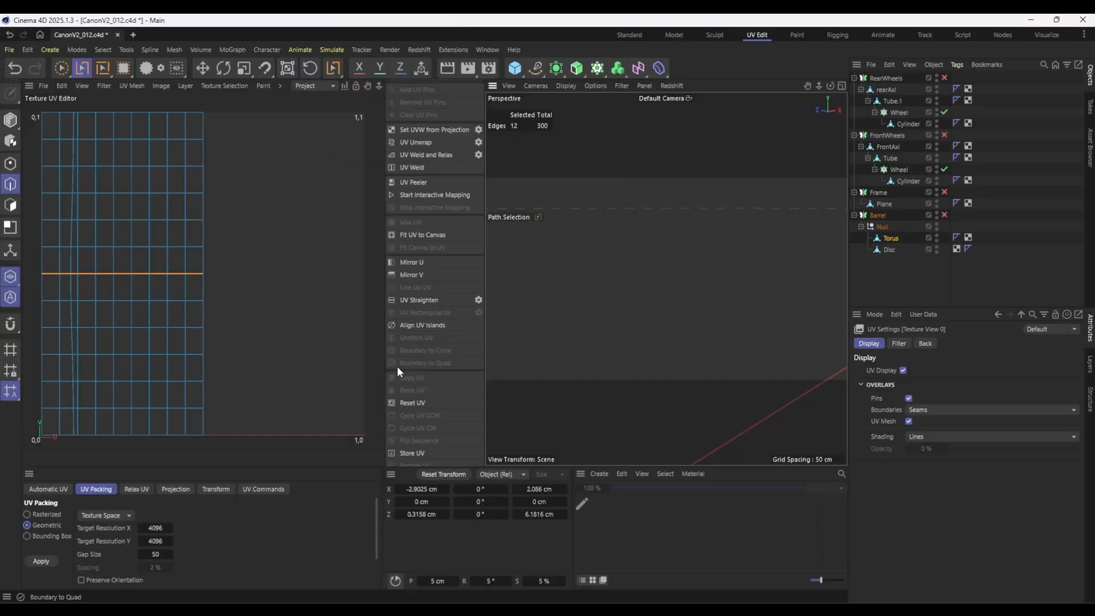
pyautogui.click(10, 204)
pyautogui.hotkey('ctrl', 'a')
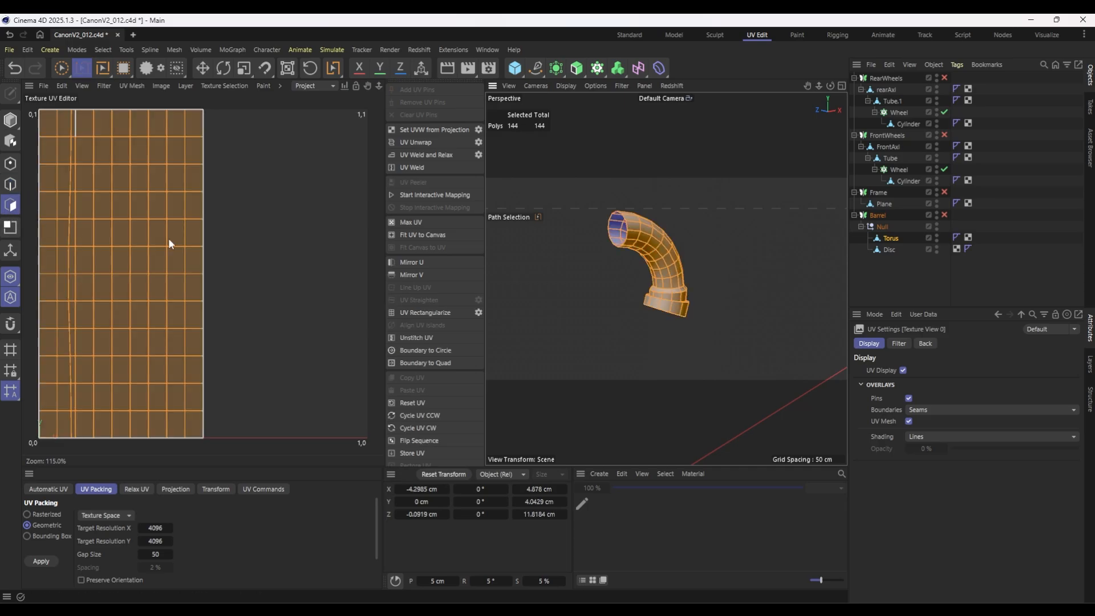
pyautogui.click(175, 489)
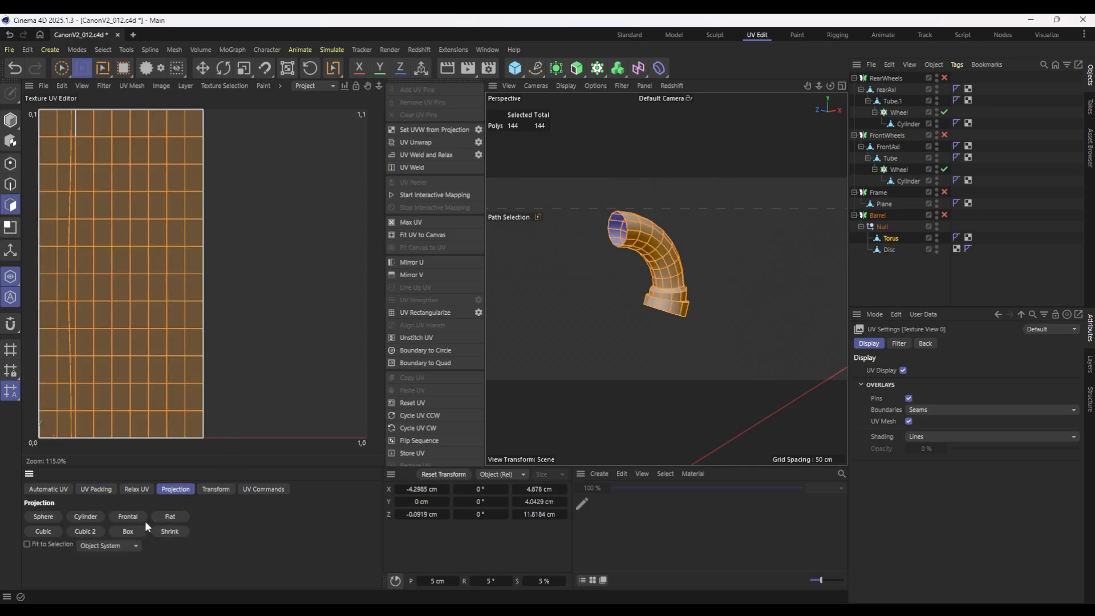
pyautogui.click(129, 517)
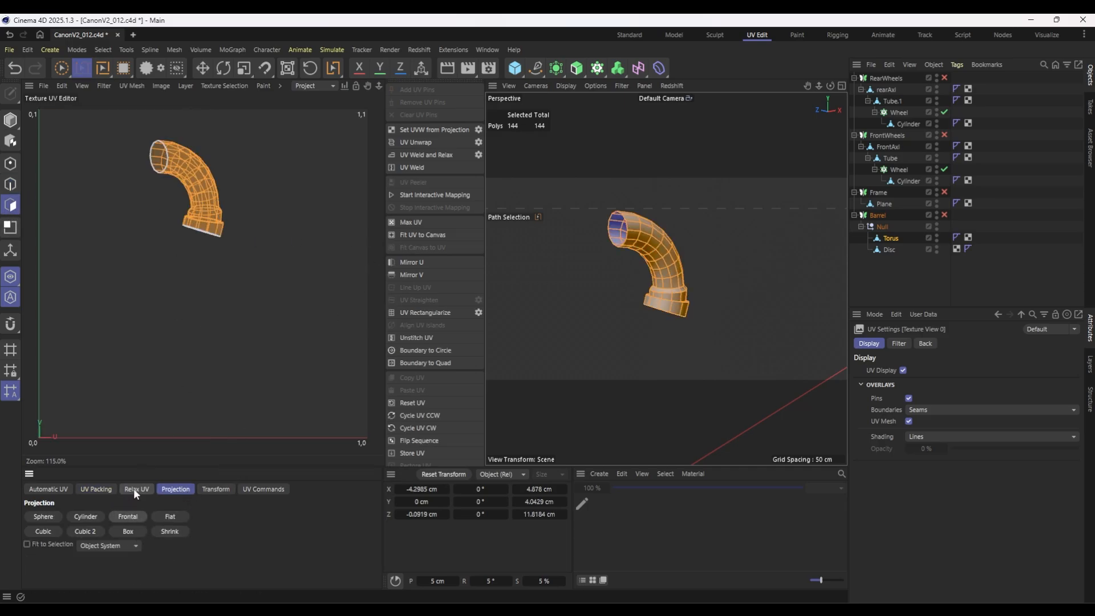
# Relax the Torus UVs twice with LSCM, cutting along the selected edges.
pyautogui.click(135, 488)
pyautogui.click(41, 569)
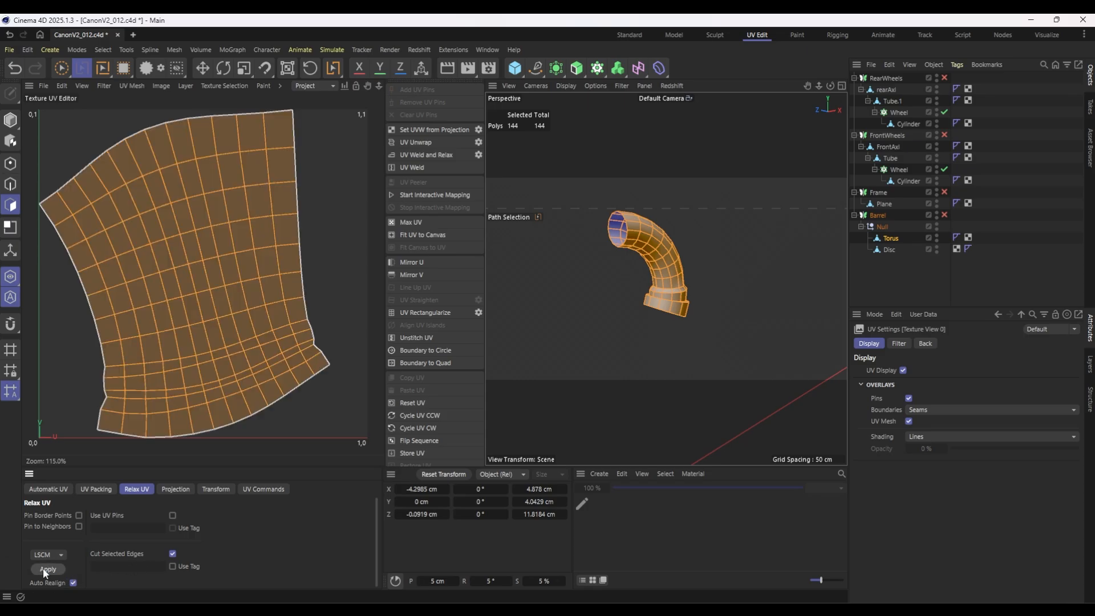
pyautogui.click(43, 569)
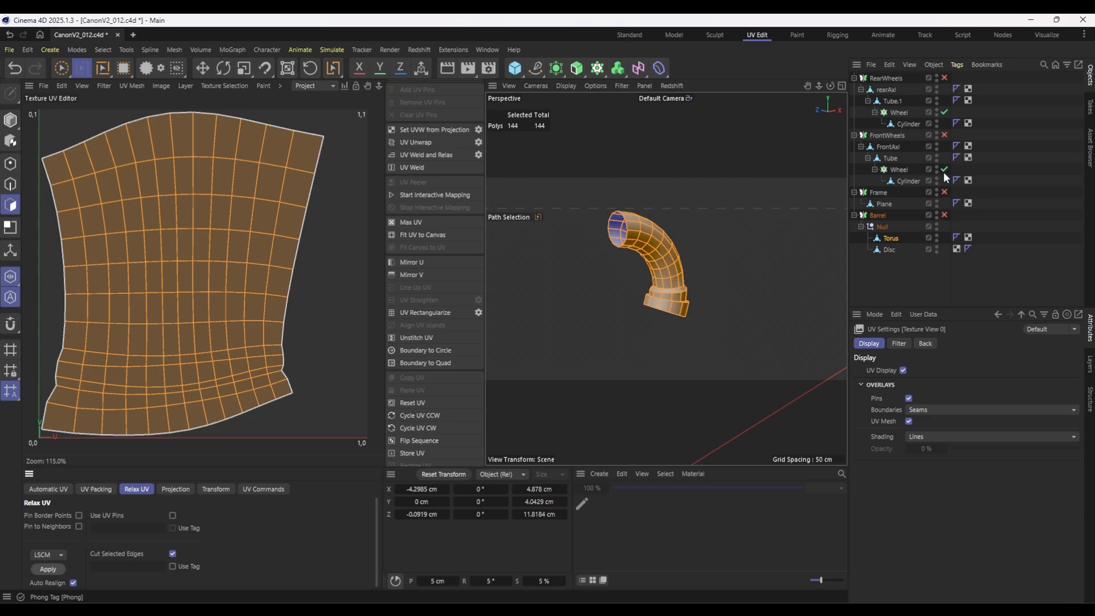
# Select the Disc and select the edge loop around the barrel muzzle's inner bore as the first seam.
pyautogui.click(887, 250)
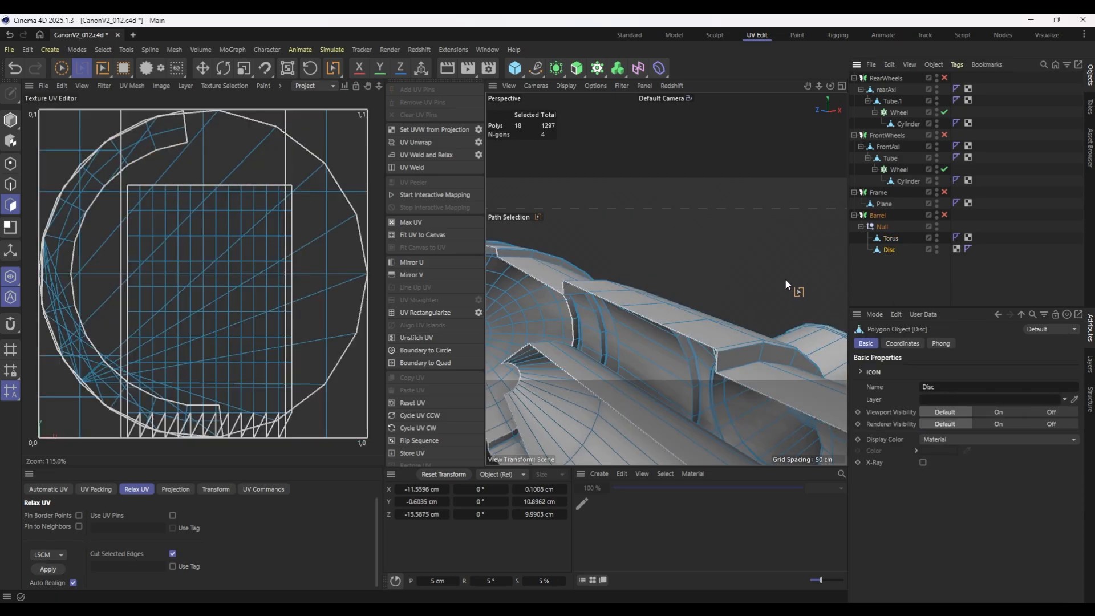
pyautogui.keyDown('alt'); pyautogui.moveTo(651, 280); pyautogui.dragTo(678, 285); pyautogui.keyUp('alt')
pyautogui.scroll(-5, 673, 284)
pyautogui.scroll(4, 676, 284)
pyautogui.press('u')
pyautogui.press('l')
pyautogui.click(11, 185)
pyautogui.click(711, 237)
pyautogui.keyDown('alt'); pyautogui.moveTo(711, 238); pyautogui.dragTo(610, 349); pyautogui.keyUp('alt')
pyautogui.scroll(6, 562, 268)
pyautogui.click(559, 268)
pyautogui.scroll(-3, 562, 274)
pyautogui.scroll(-6, 577, 318)
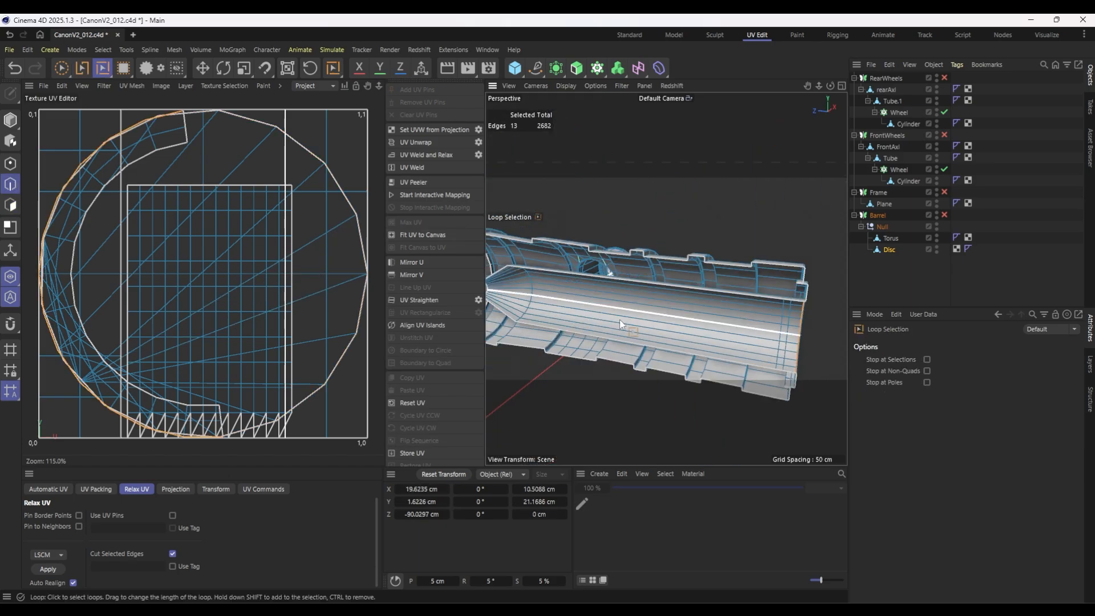
# Add the edge loop around the muzzle's outer rim to the seam selection.
pyautogui.keyDown('alt'); pyautogui.moveTo(628, 325); pyautogui.dragTo(691, 310, button='middle'); pyautogui.keyUp('alt')
pyautogui.moveTo(690, 310)
pyautogui.keyDown('alt'); pyautogui.mouseDown()
pyautogui.moveTo(593, 303)
pyautogui.moveTo(568, 286)
pyautogui.moveTo(572, 251)
pyautogui.moveTo(521, 289)
pyautogui.moveTo(679, 313)
pyautogui.mouseUp(); pyautogui.keyUp('alt')
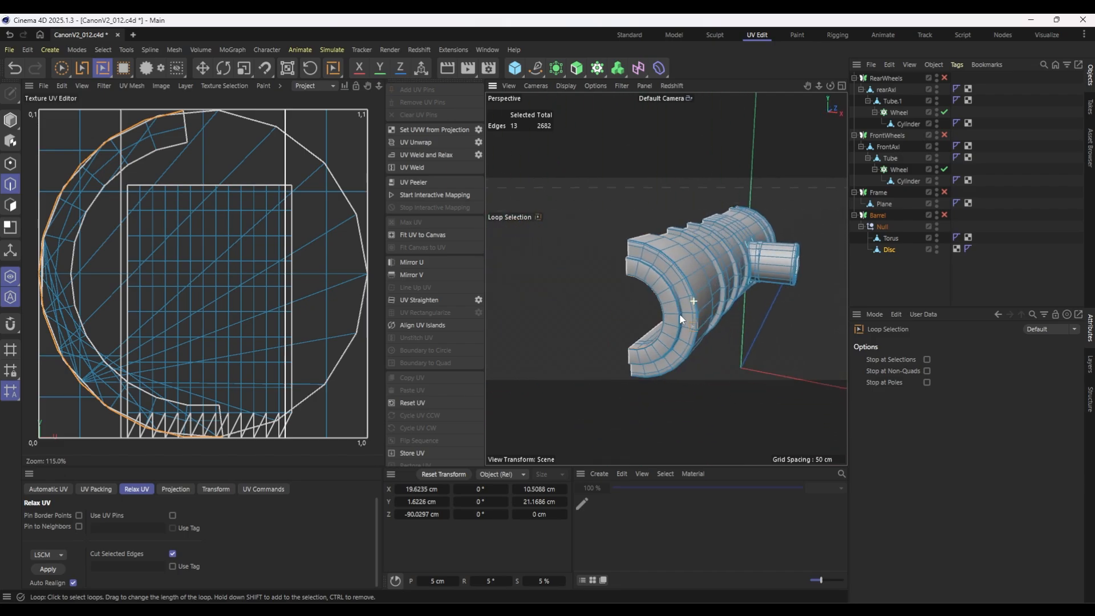
pyautogui.scroll(5, 691, 230)
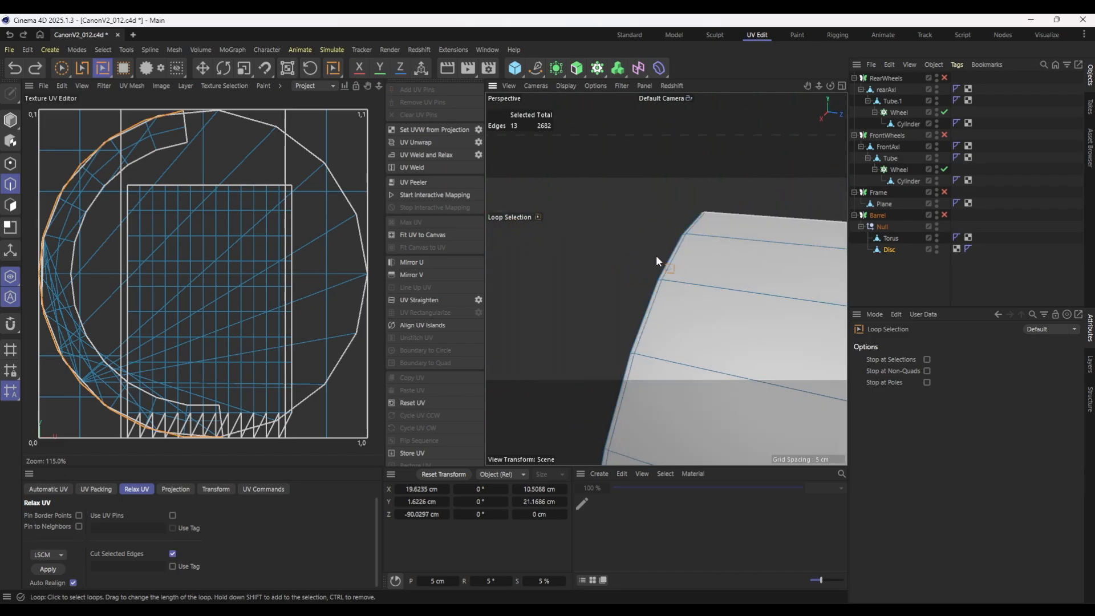
pyautogui.keyDown('shift'); pyautogui.click(684, 246); pyautogui.keyUp('shift')
pyautogui.keyDown('alt'); pyautogui.moveTo(583, 273); pyautogui.dragTo(889, 302); pyautogui.keyUp('alt')
pyautogui.scroll(-7, 608, 345)
pyautogui.keyDown('alt'); pyautogui.moveTo(609, 344); pyautogui.dragTo(642, 356, button='middle'); pyautogui.keyUp('alt')
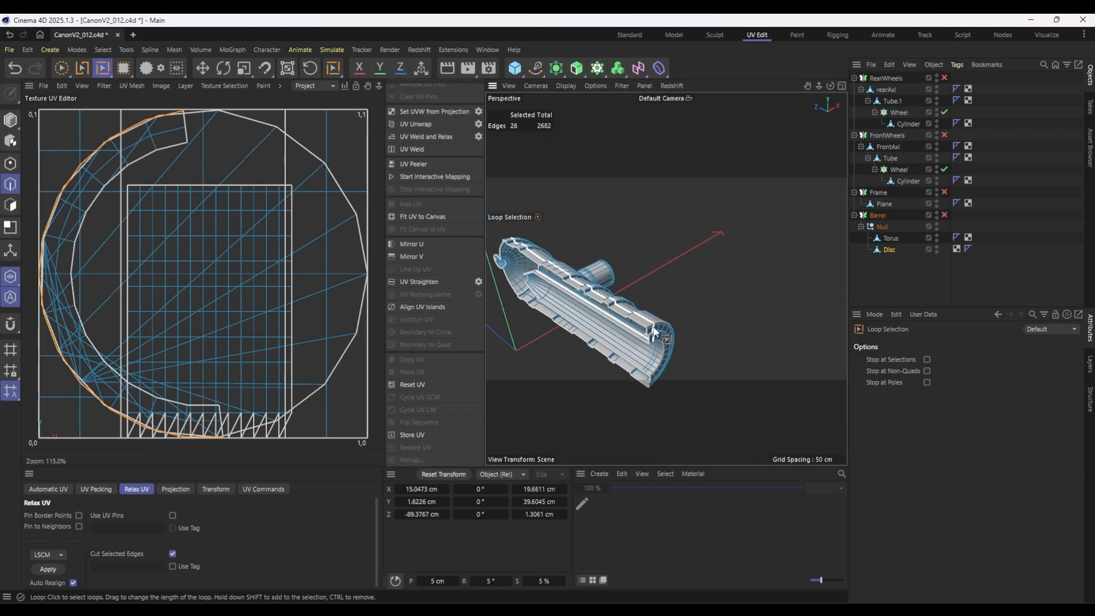
# Add the edge loop around the base of the side trunnion to the seam selection.
pyautogui.keyDown('alt'); pyautogui.moveTo(682, 321); pyautogui.dragTo(617, 316); pyautogui.keyUp('alt')
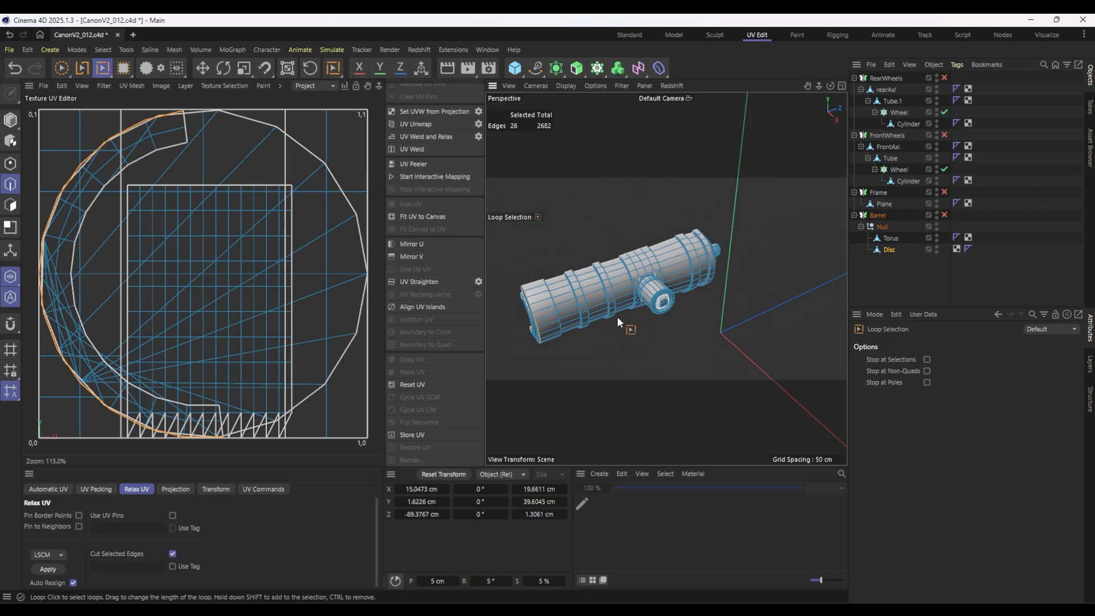
pyautogui.scroll(8, 669, 310)
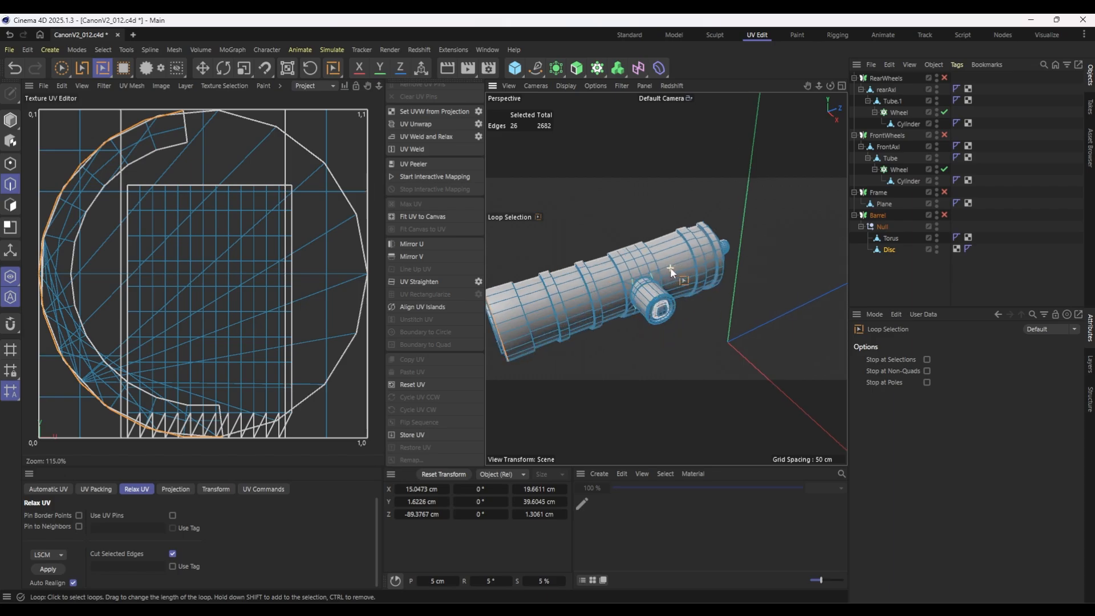
pyautogui.keyDown('shift'); pyautogui.click(556, 303); pyautogui.keyUp('shift')
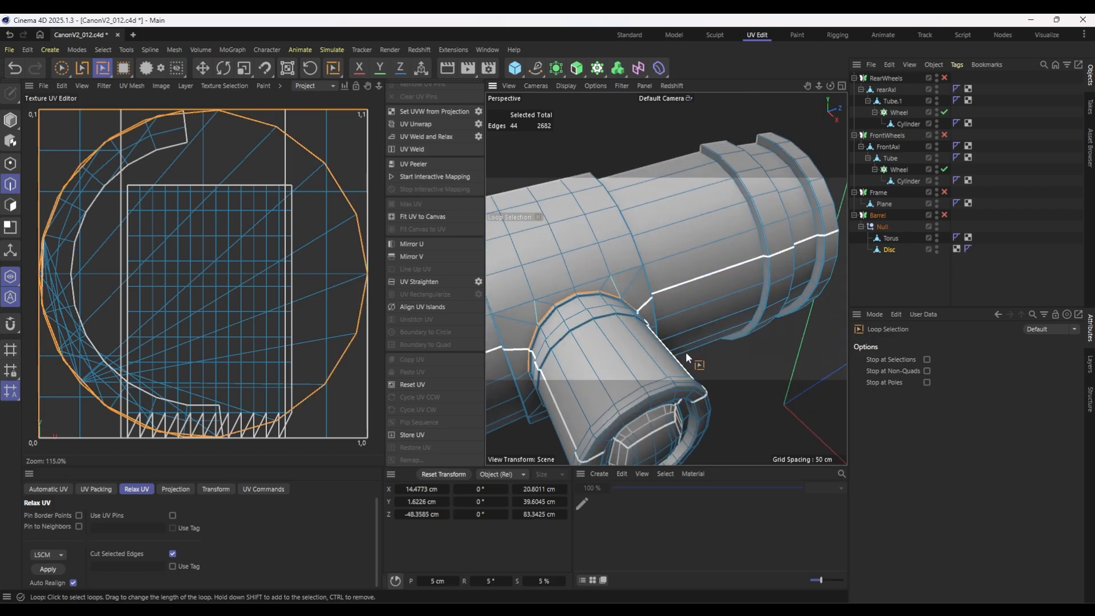
# Add an edge path along the underside of the trunnion, from its base over the outer rim to the end recess.
pyautogui.keyDown('alt'); pyautogui.moveTo(685, 351); pyautogui.dragTo(600, 262); pyautogui.keyUp('alt')
pyautogui.scroll(5, 570, 257)
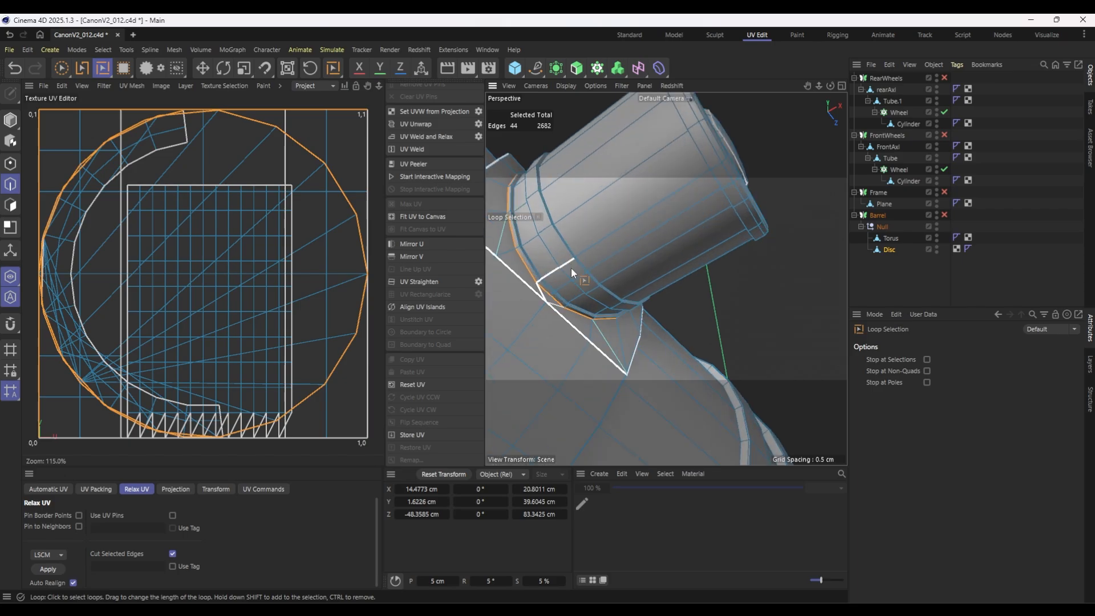
pyautogui.press('u')
pyautogui.press('m')
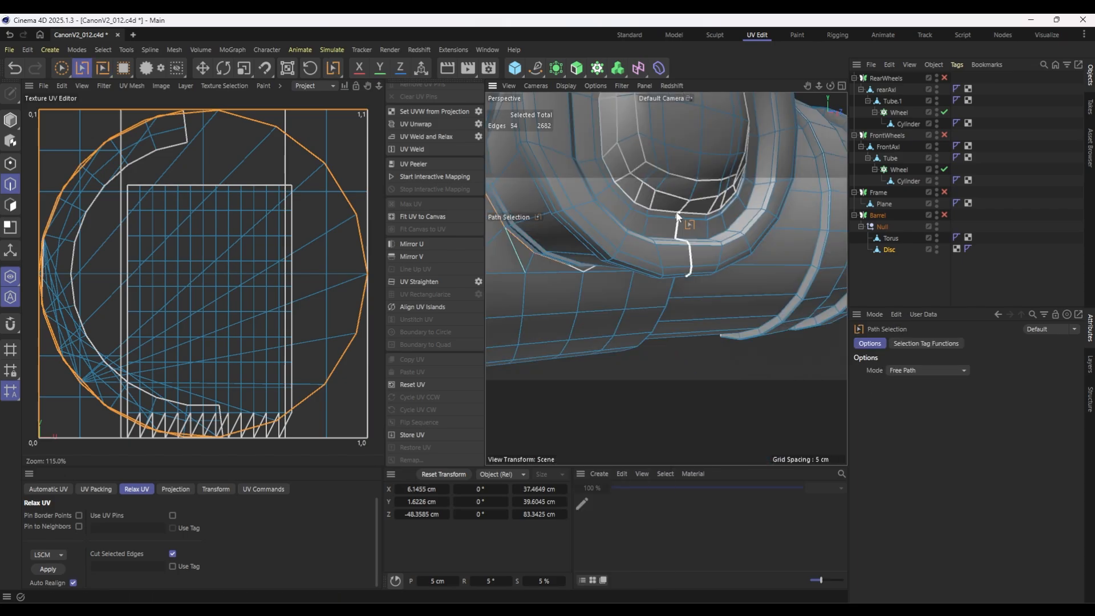
pyautogui.keyDown('shift'); pyautogui.click(679, 220); pyautogui.keyUp('shift')
pyautogui.scroll(-6, 713, 225)
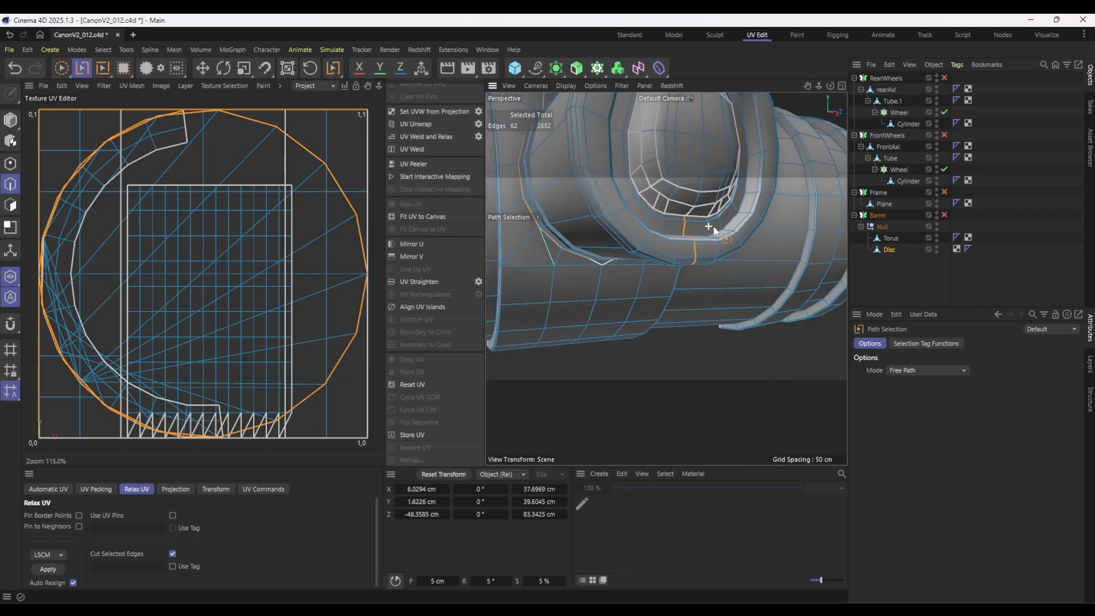
pyautogui.keyDown('alt'); pyautogui.moveTo(728, 221); pyautogui.dragTo(704, 262); pyautogui.keyUp('alt')
pyautogui.scroll(5, 679, 292)
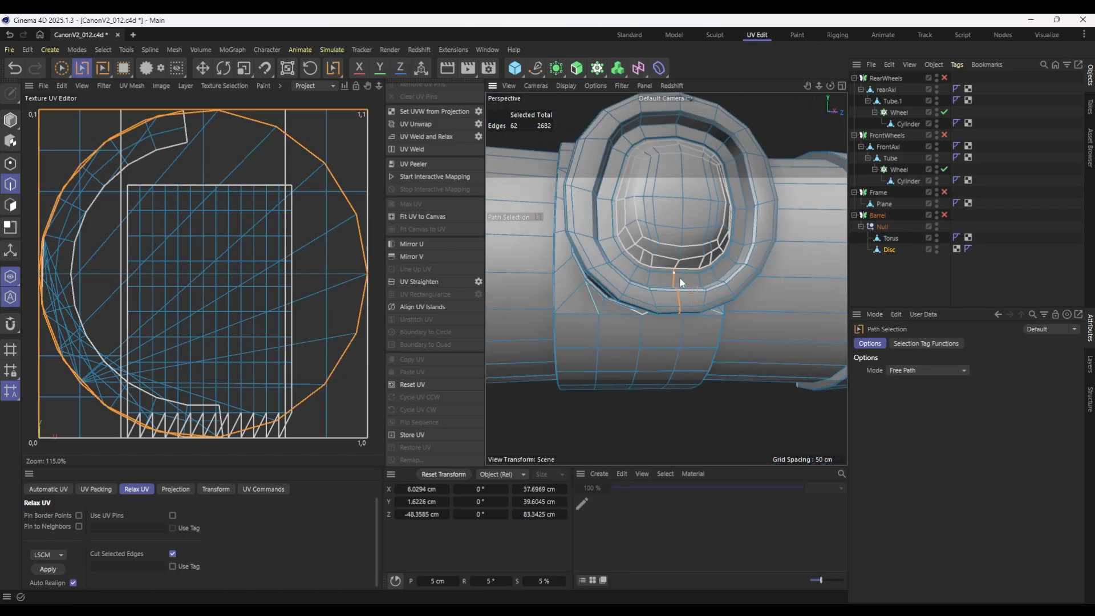
pyautogui.scroll(2, 676, 283)
pyautogui.keyDown('alt'); pyautogui.moveTo(673, 303); pyautogui.dragTo(673, 263); pyautogui.keyUp('alt')
# Add the edge loop inside the trunnion's recessed end to the seam selection.
pyautogui.press('u')
pyautogui.press('l')
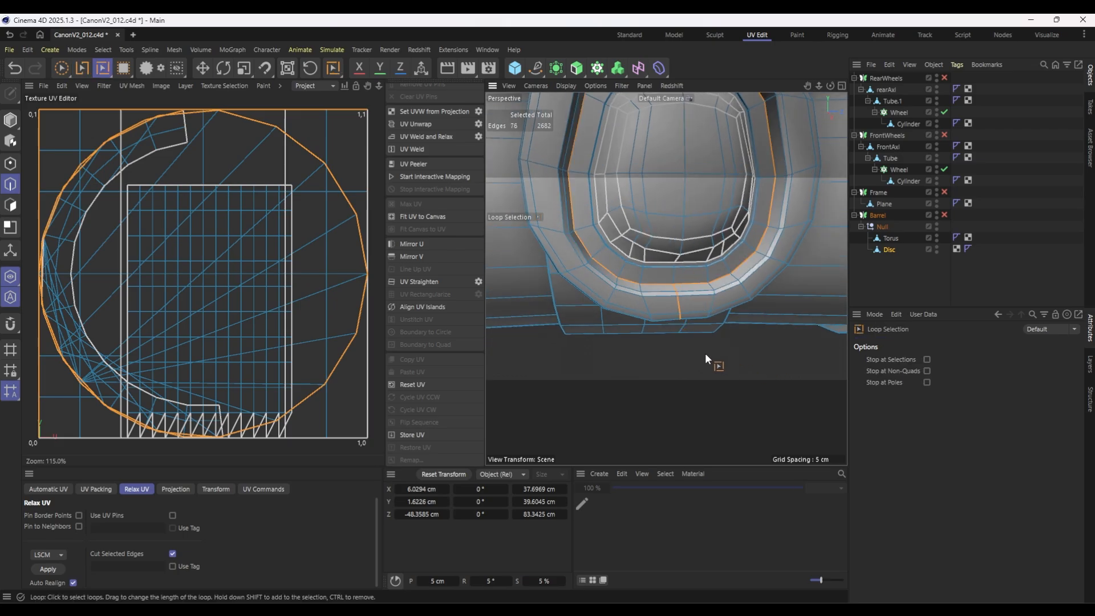
pyautogui.keyDown('shift'); pyautogui.click(678, 302); pyautogui.keyUp('shift')
# Add the lengthwise edge loop running across the barrel's rear dome and knob to the seam selection.
pyautogui.scroll(-8, 627, 293)
pyautogui.keyDown('alt'); pyautogui.moveTo(606, 278); pyautogui.dragTo(665, 322); pyautogui.keyUp('alt')
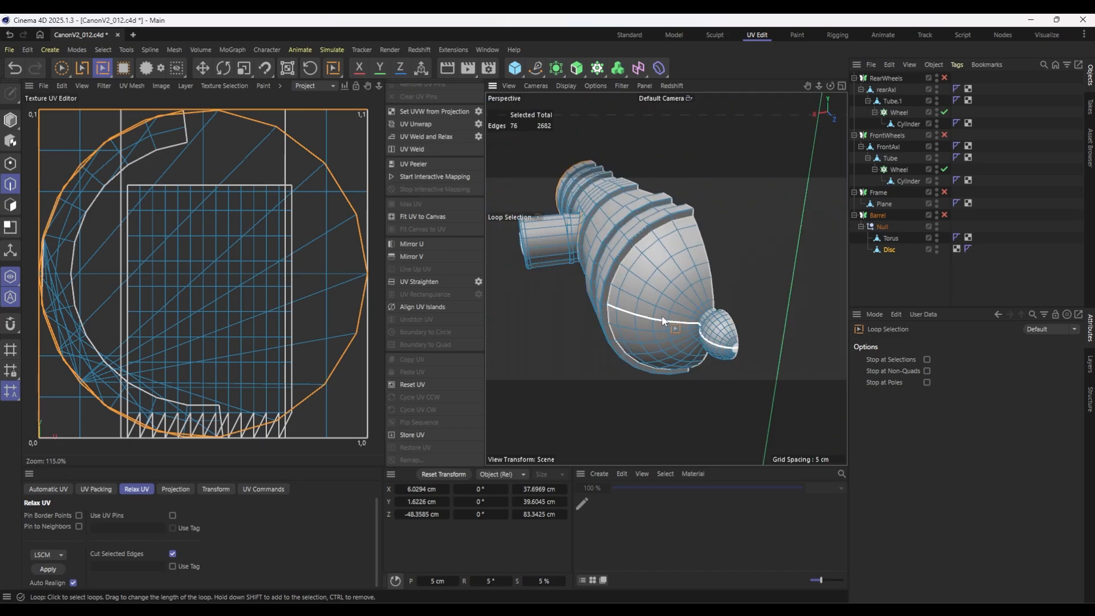
pyautogui.keyDown('shift'); pyautogui.click(661, 321); pyautogui.keyUp('shift')
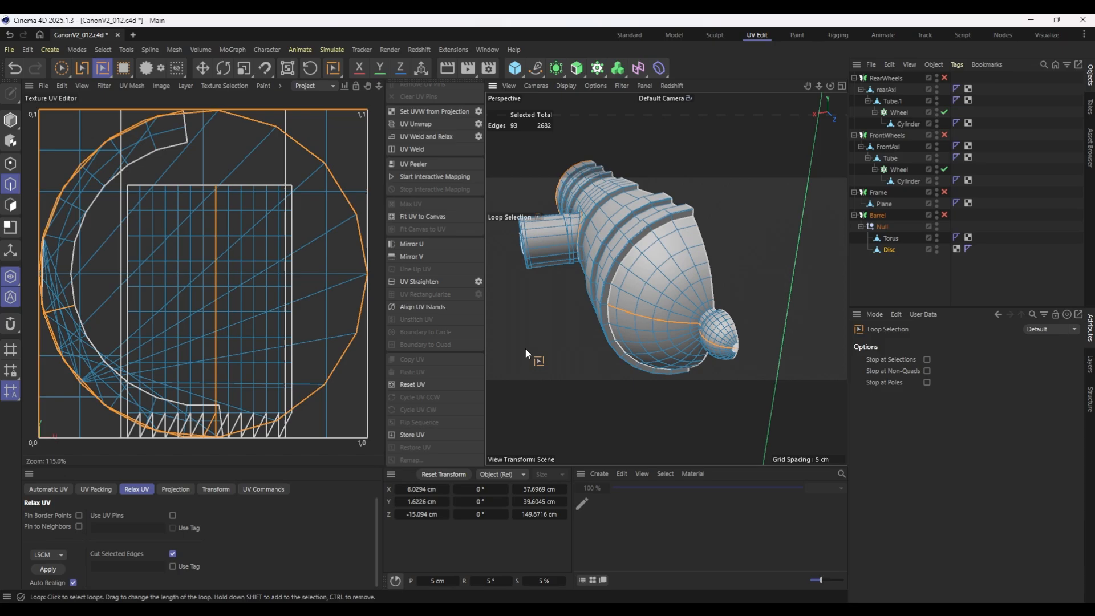
# Apply a Frontal UV projection to all polygons of the Disc and relax the UVs with LSCM, cutting along the selected edges.
pyautogui.keyDown('alt'); pyautogui.moveTo(525, 348); pyautogui.dragTo(607, 323); pyautogui.keyUp('alt')
pyautogui.scroll(-4, 607, 323)
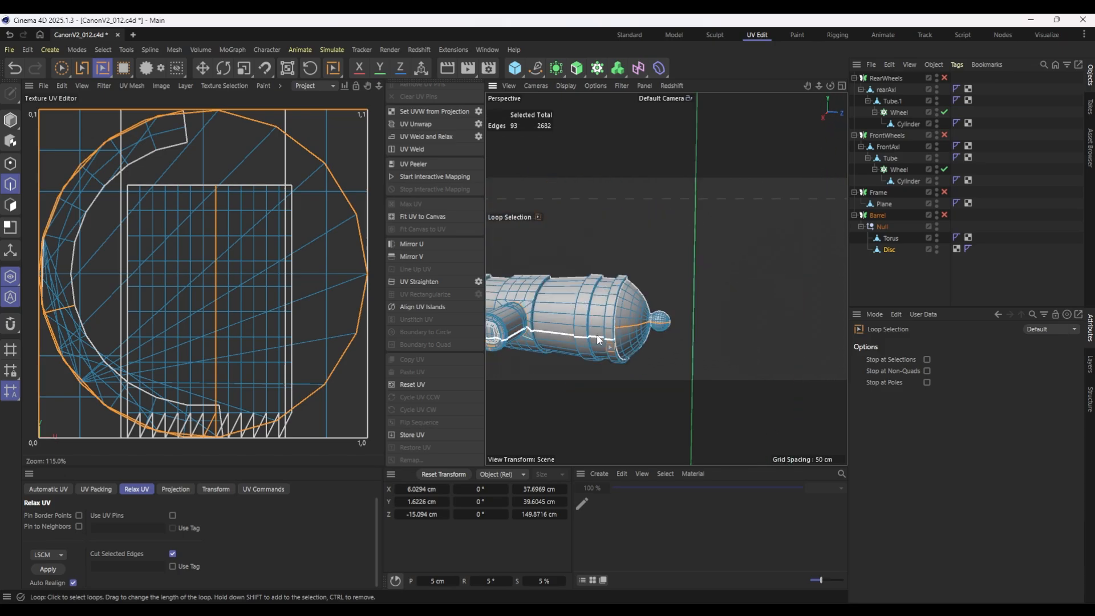
pyautogui.keyDown('alt'); pyautogui.moveTo(542, 320); pyautogui.dragTo(689, 308, button='middle'); pyautogui.keyUp('alt')
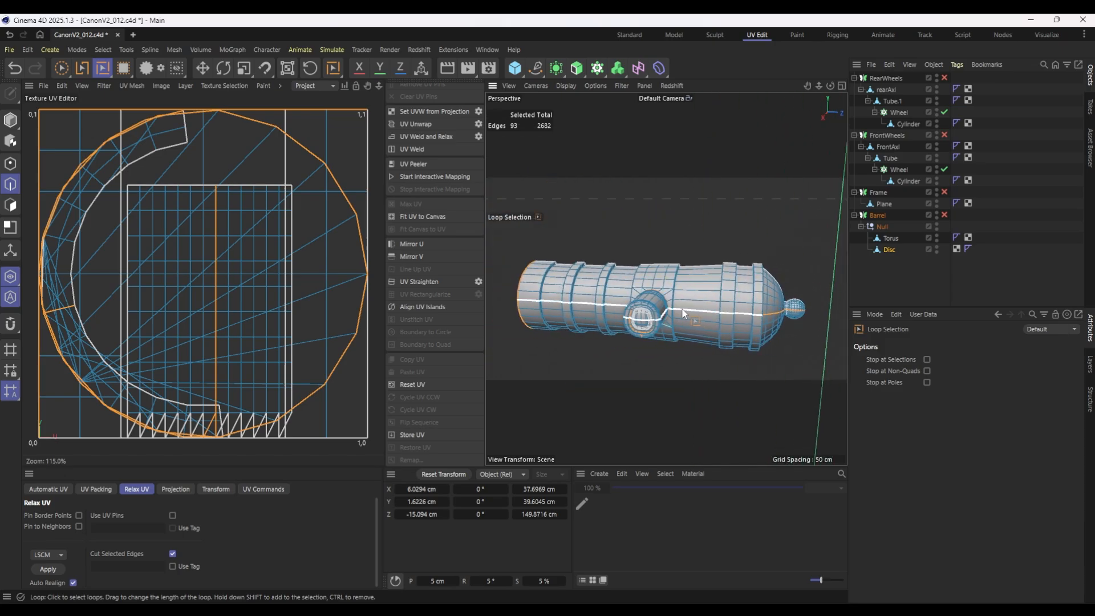
pyautogui.click(183, 489)
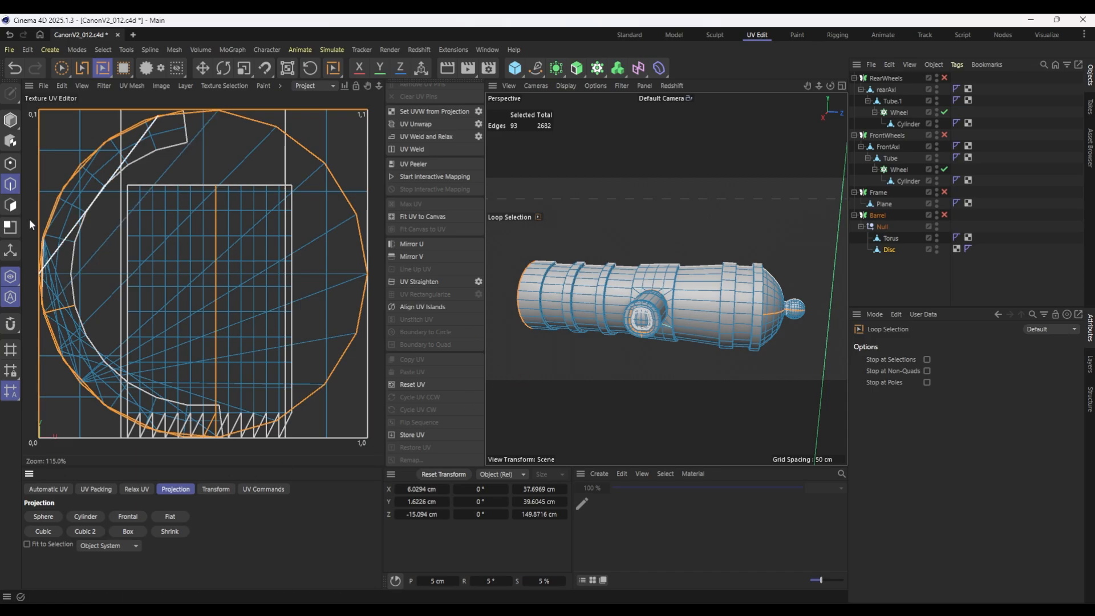
pyautogui.click(11, 205)
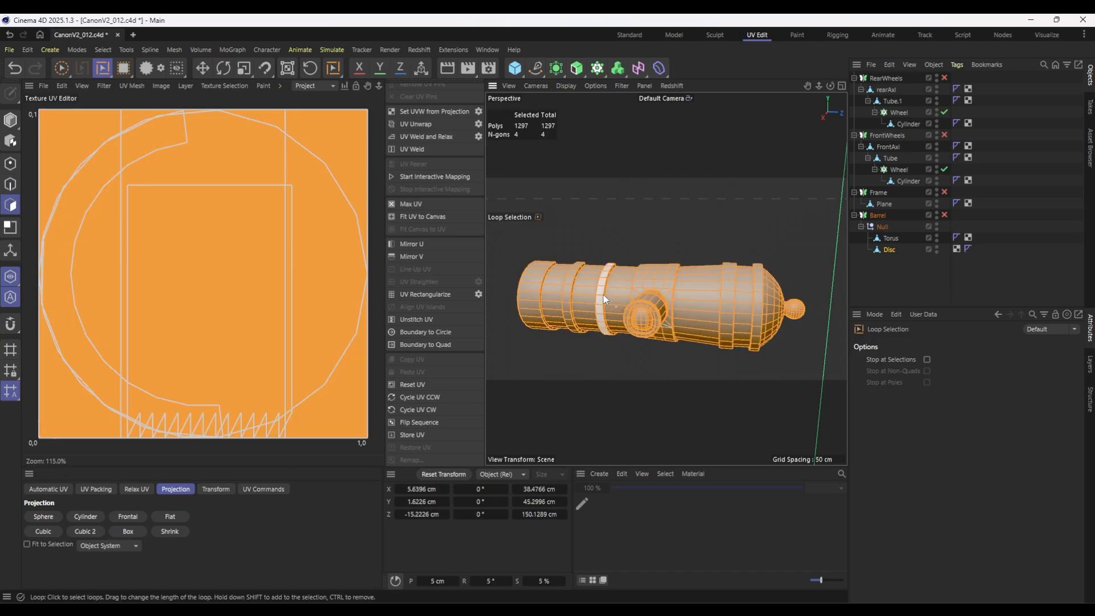
pyautogui.click(136, 489)
pyautogui.click(183, 489)
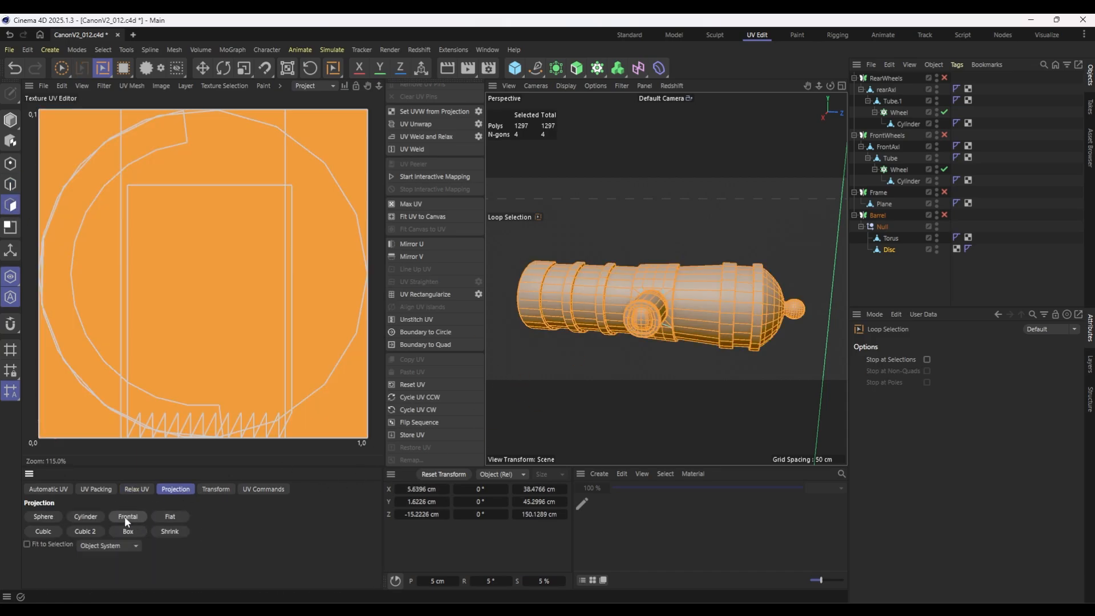
pyautogui.click(124, 515)
pyautogui.click(136, 489)
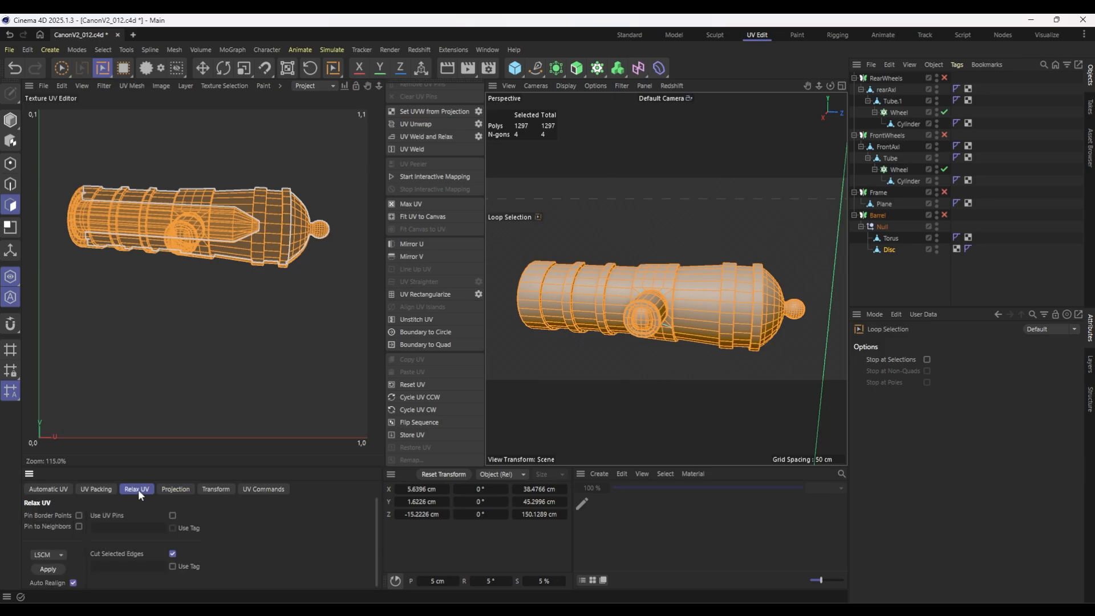
pyautogui.click(43, 568)
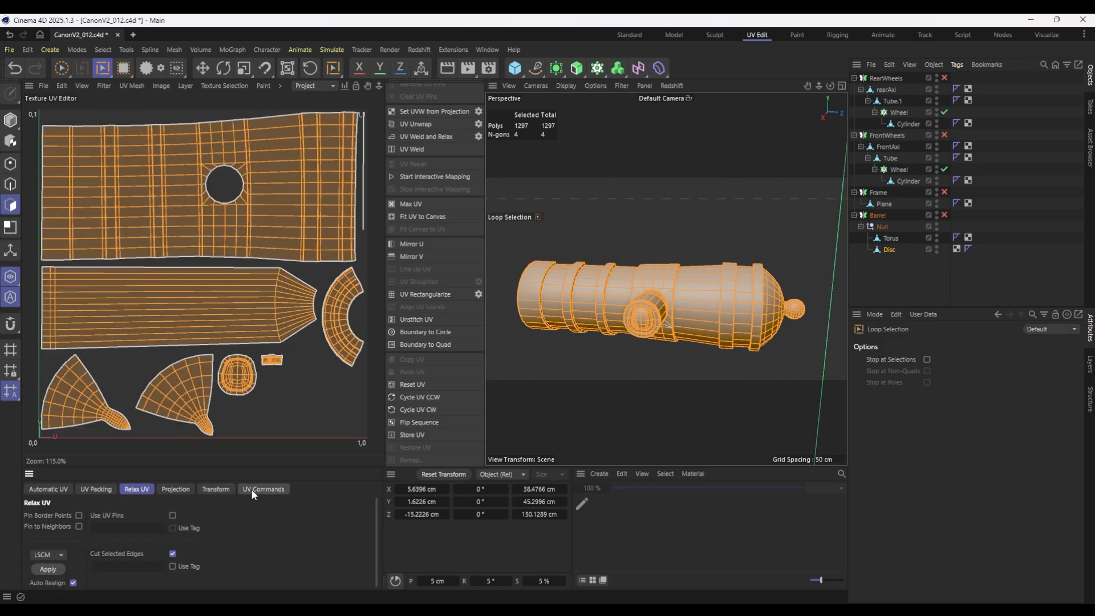
# Examine the small trunnion island, the thin strip island and the rear dome islands, locating their polygons on the barrel.
pyautogui.click(275, 361)
pyautogui.keyDown('alt'); pyautogui.moveTo(576, 389); pyautogui.dragTo(702, 415); pyautogui.keyUp('alt')
pyautogui.scroll(-1, 305, 221)
pyautogui.scroll(10, 354, 146)
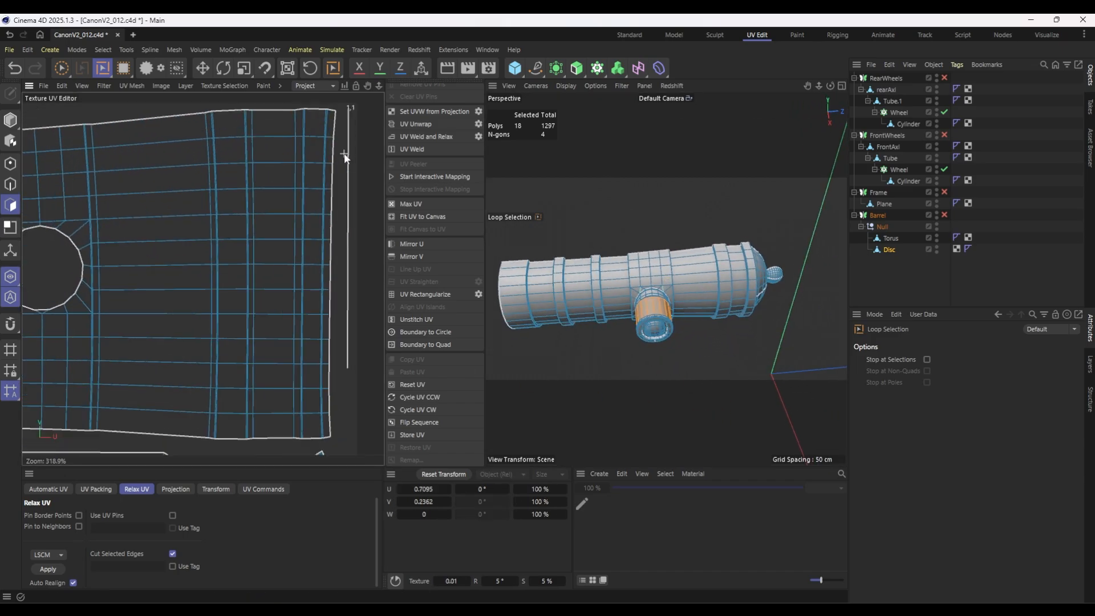
pyautogui.click(349, 154)
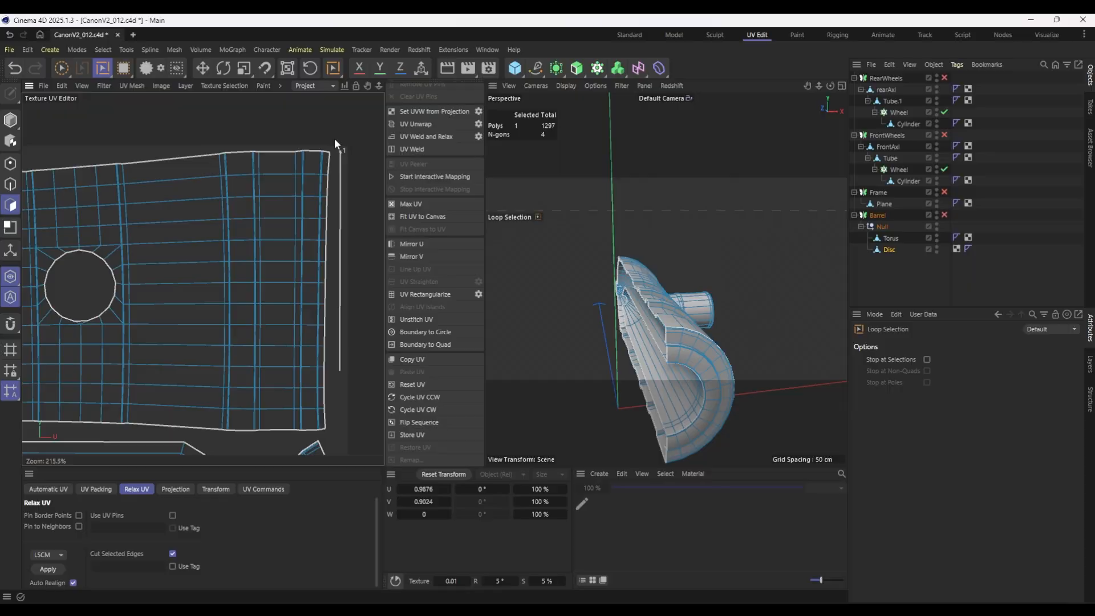
pyautogui.press('u')
pyautogui.press('f')
pyautogui.click(300, 135)
pyautogui.press('u')
pyautogui.press('l')
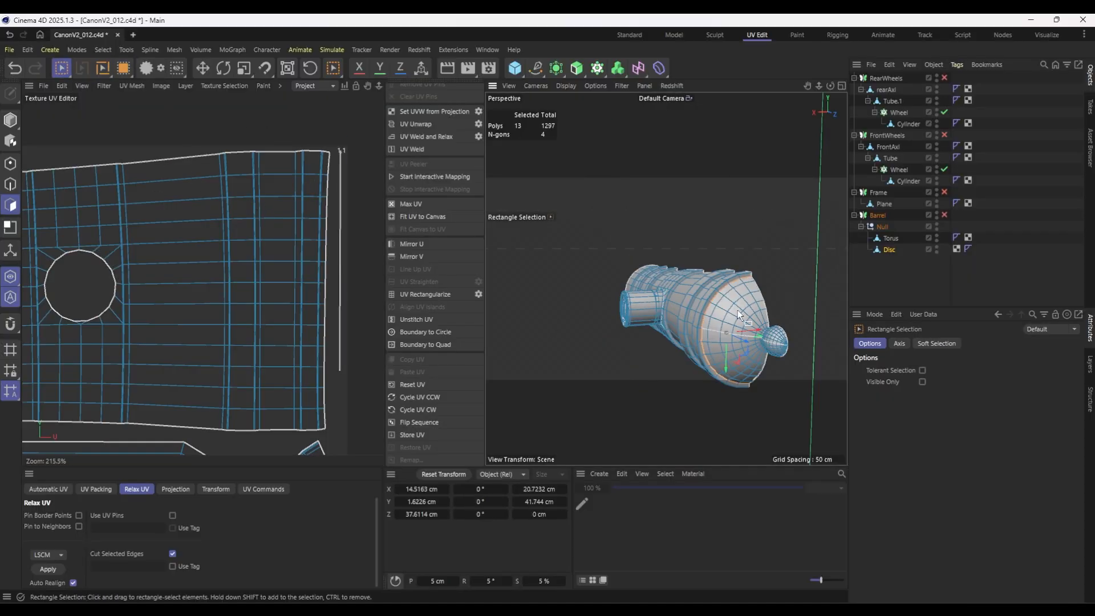
pyautogui.scroll(5, 737, 308)
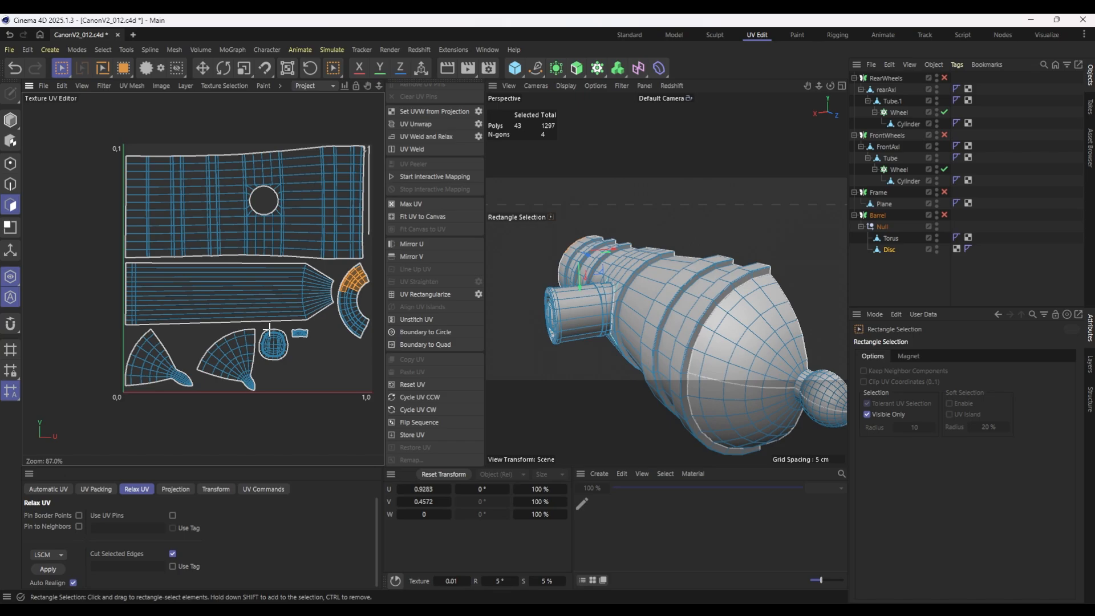
pyautogui.moveTo(269, 329); pyautogui.dragTo(237, 374)
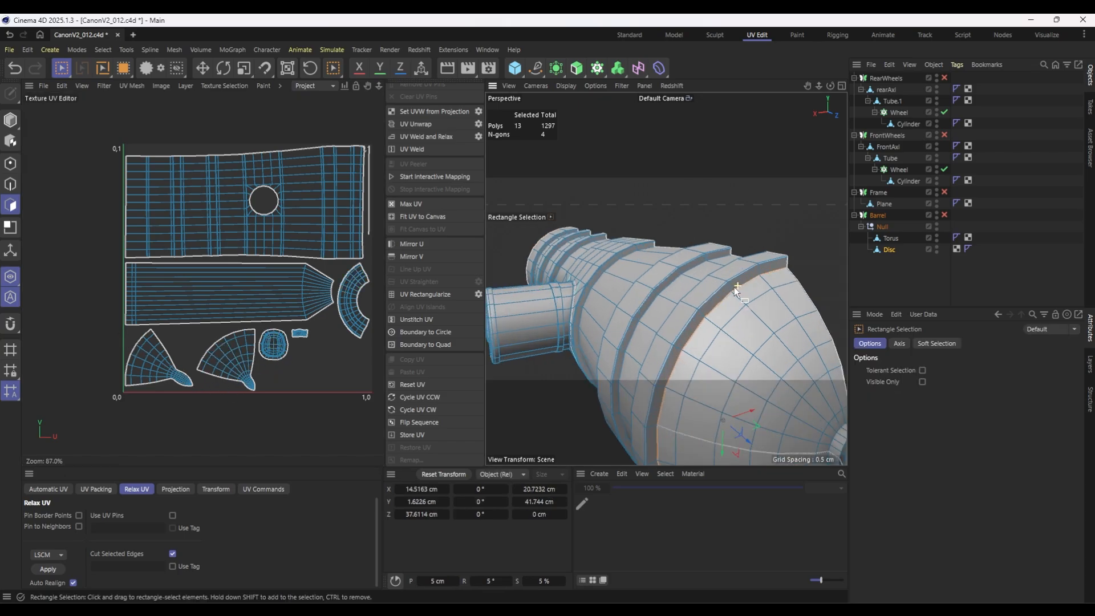
pyautogui.scroll(10, 736, 288)
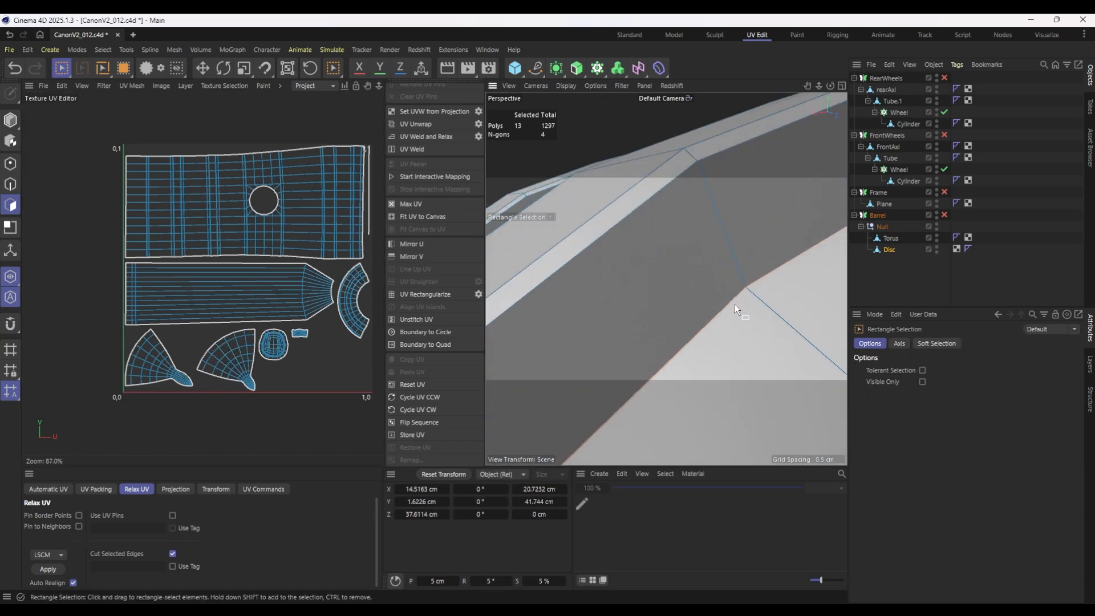
pyautogui.scroll(-10, 738, 296)
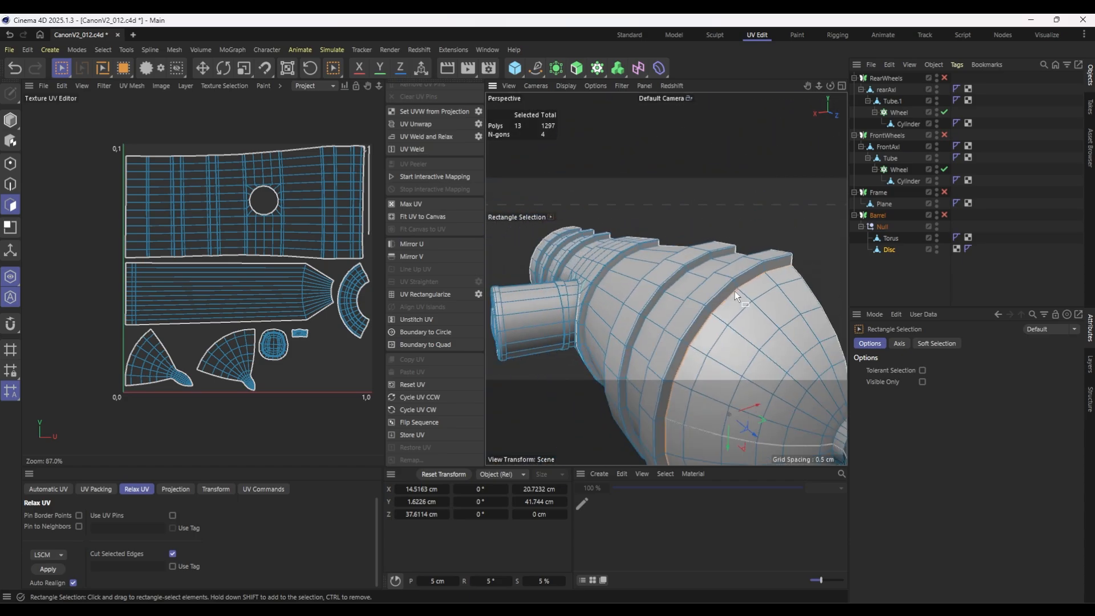
# Optimize the Disc mesh with all of its polygons selected.
pyautogui.hotkey('ctrl', 'a')
pyautogui.rightClick(706, 340)
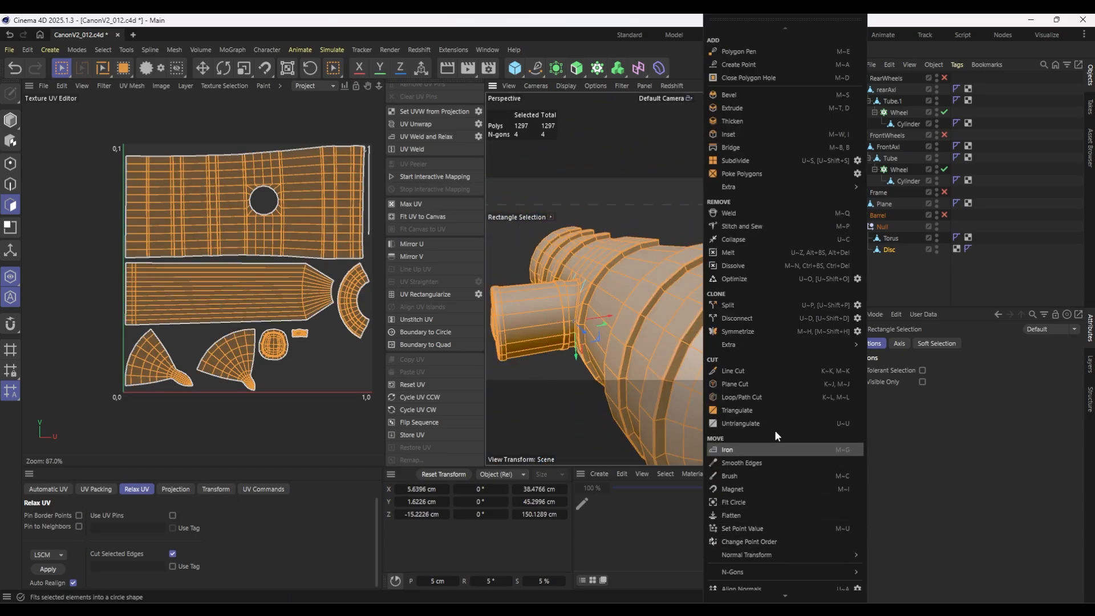
pyautogui.click(742, 279)
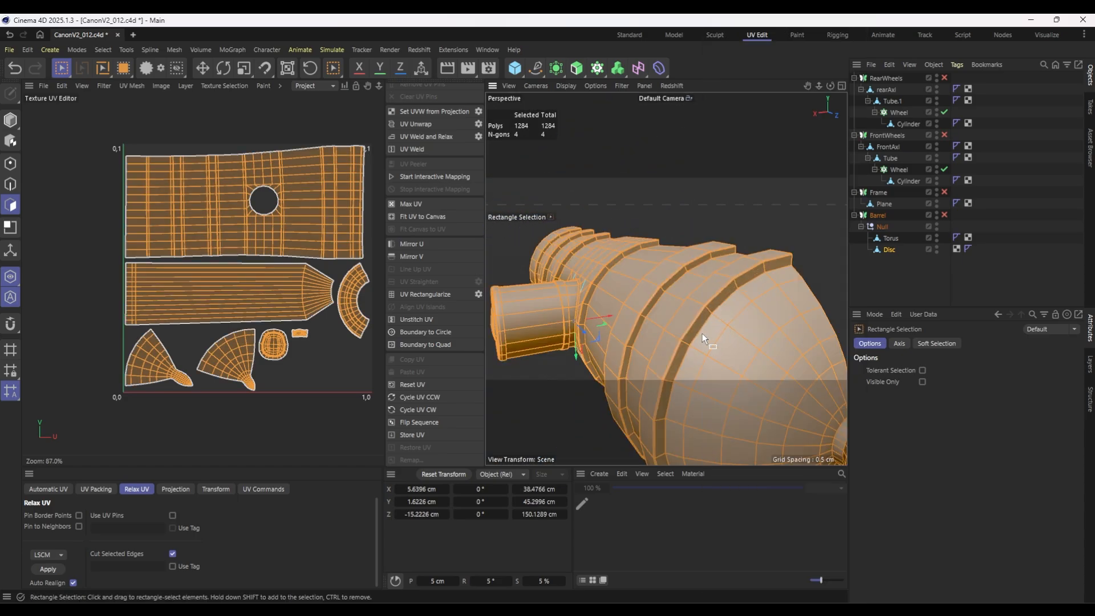
# Reapply a Frontal UV projection to the Disc from a side view and relax it with LSCM, cutting along the selected edges.
pyautogui.scroll(-6, 593, 317)
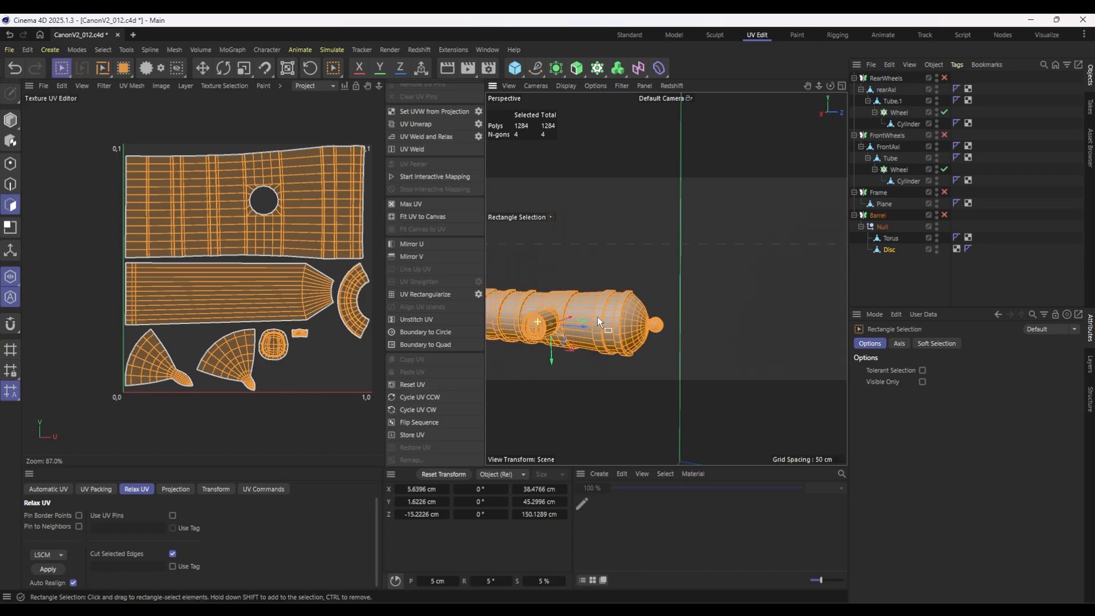
pyautogui.keyDown('alt'); pyautogui.moveTo(597, 316); pyautogui.dragTo(724, 295, button='middle'); pyautogui.keyUp('alt')
pyautogui.keyDown('alt'); pyautogui.moveTo(724, 295); pyautogui.dragTo(747, 287); pyautogui.keyUp('alt')
pyautogui.click(174, 489)
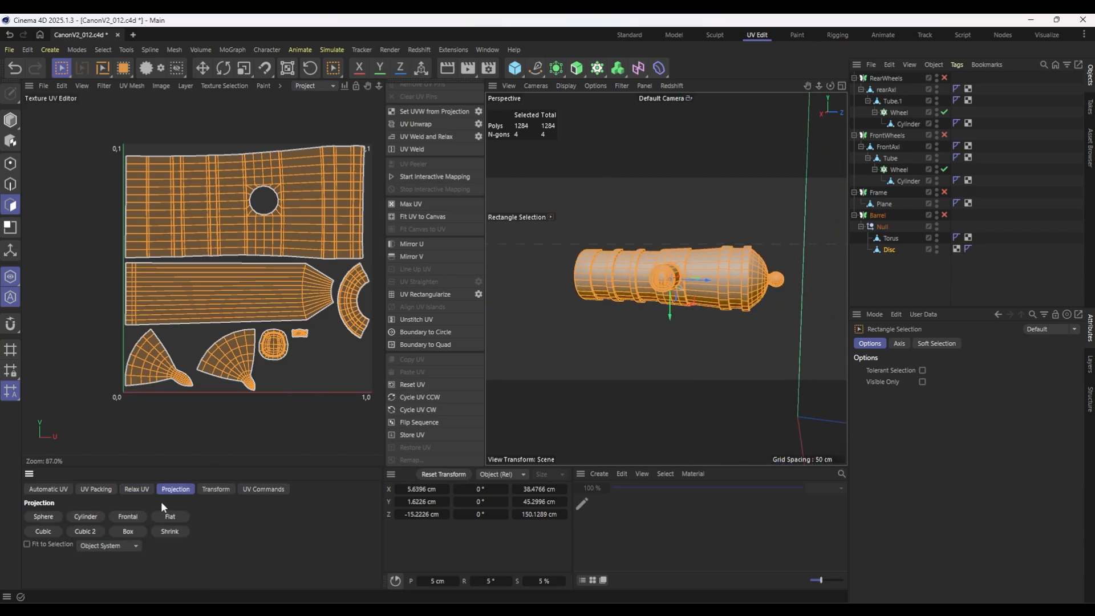
pyautogui.click(127, 516)
pyautogui.click(135, 490)
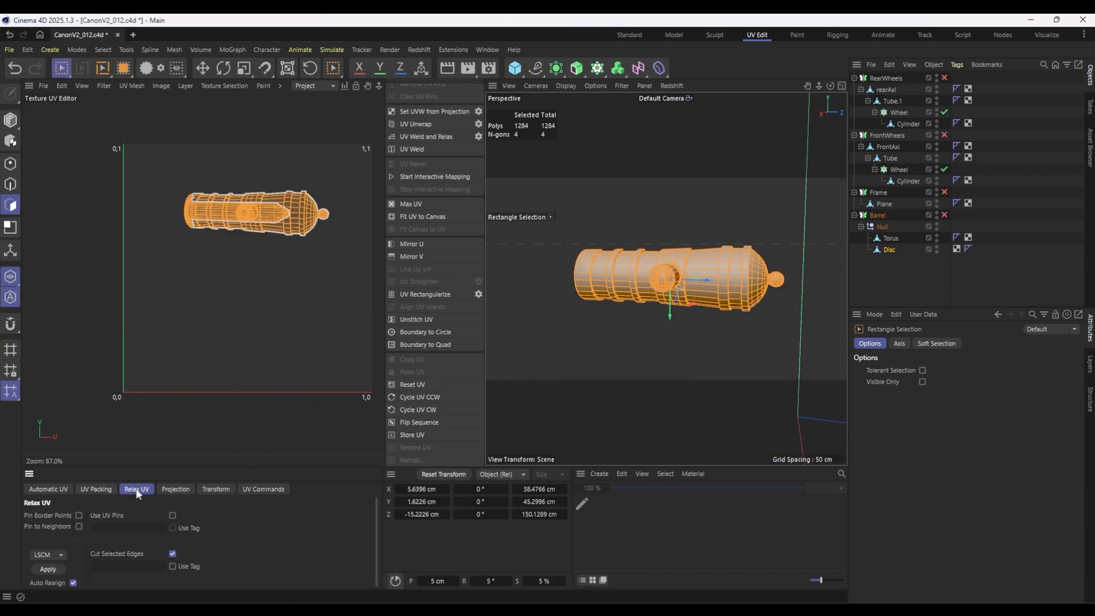
pyautogui.click(47, 569)
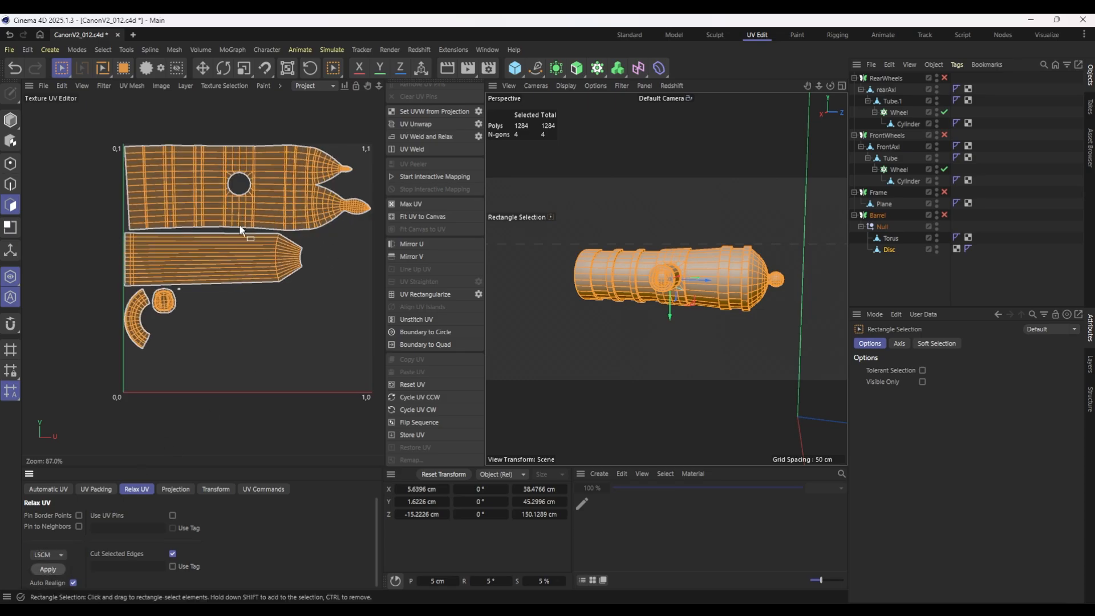
# Select the tiny trunnion UV island, enlarge it and place it beside the round trunnion island.
pyautogui.scroll(6, 176, 290)
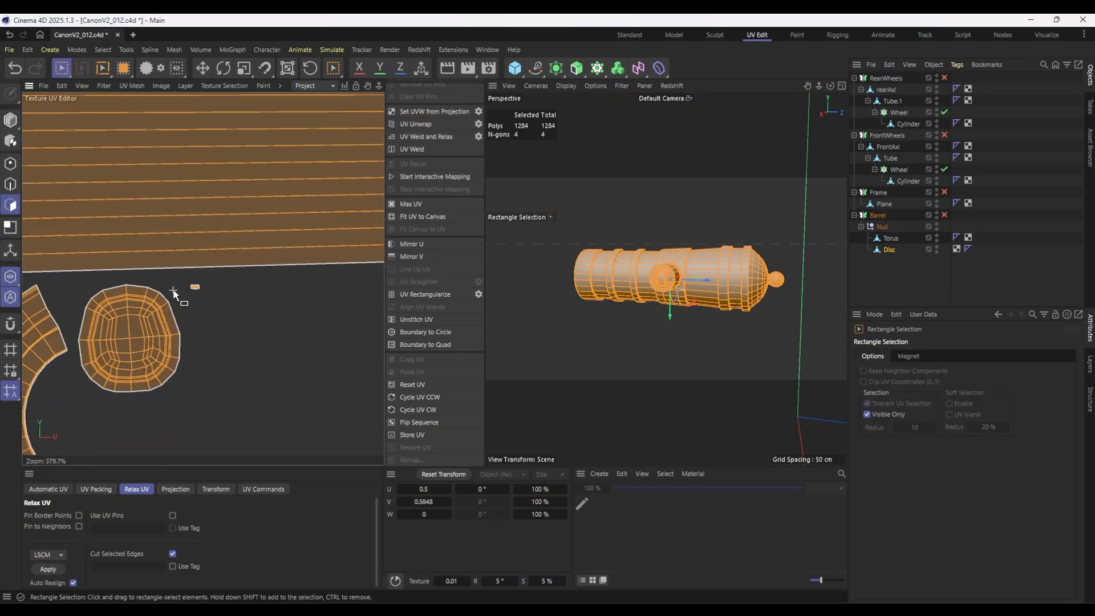
pyautogui.moveTo(183, 275); pyautogui.dragTo(214, 302)
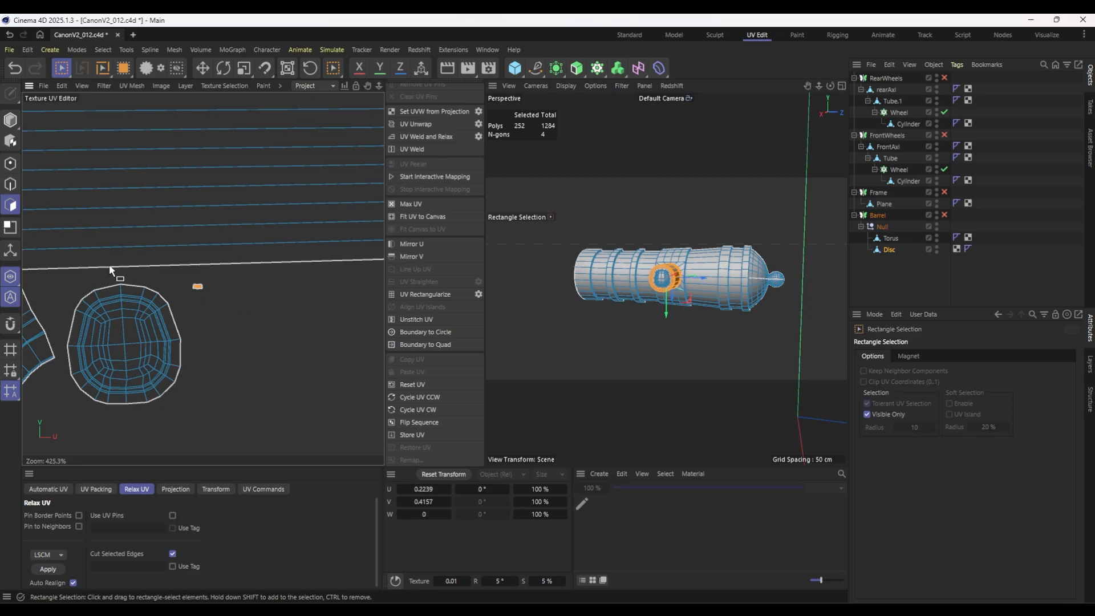
pyautogui.scroll(-5, 258, 324)
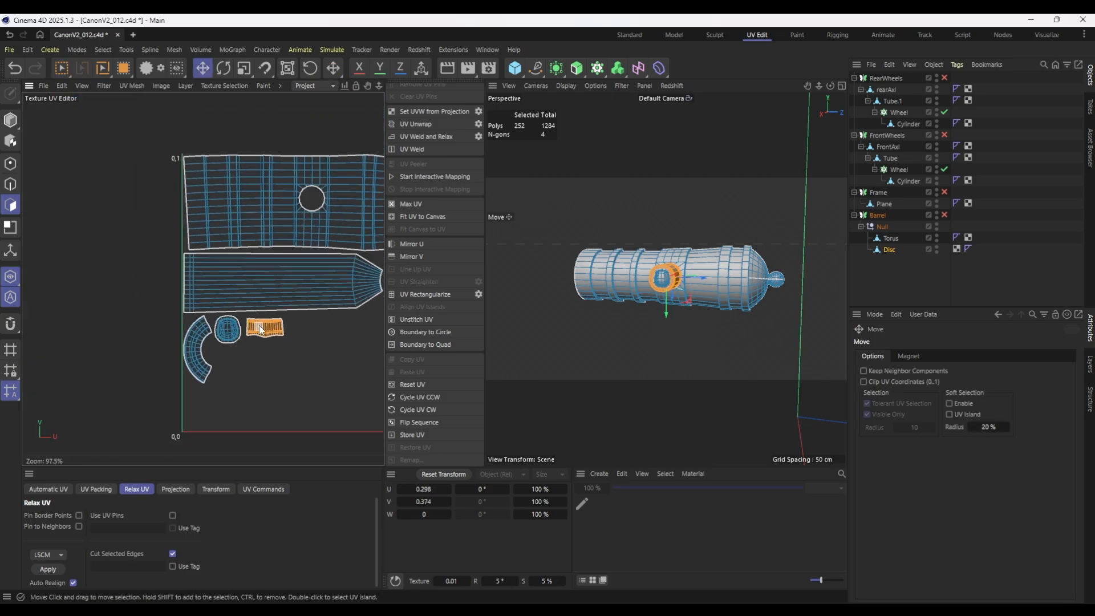
pyautogui.keyDown('alt'); pyautogui.moveTo(260, 329); pyautogui.dragTo(137, 331, button='middle'); pyautogui.keyUp('alt')
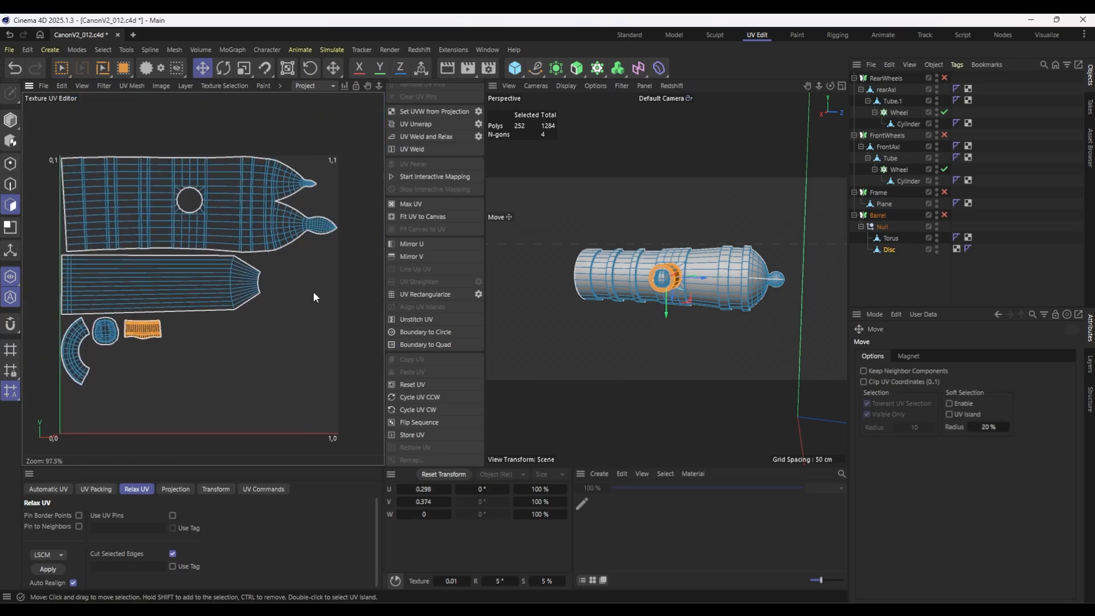
# Loop-select the edges outlining the recessed side panel of the frame's Plane object.
pyautogui.click(884, 203)
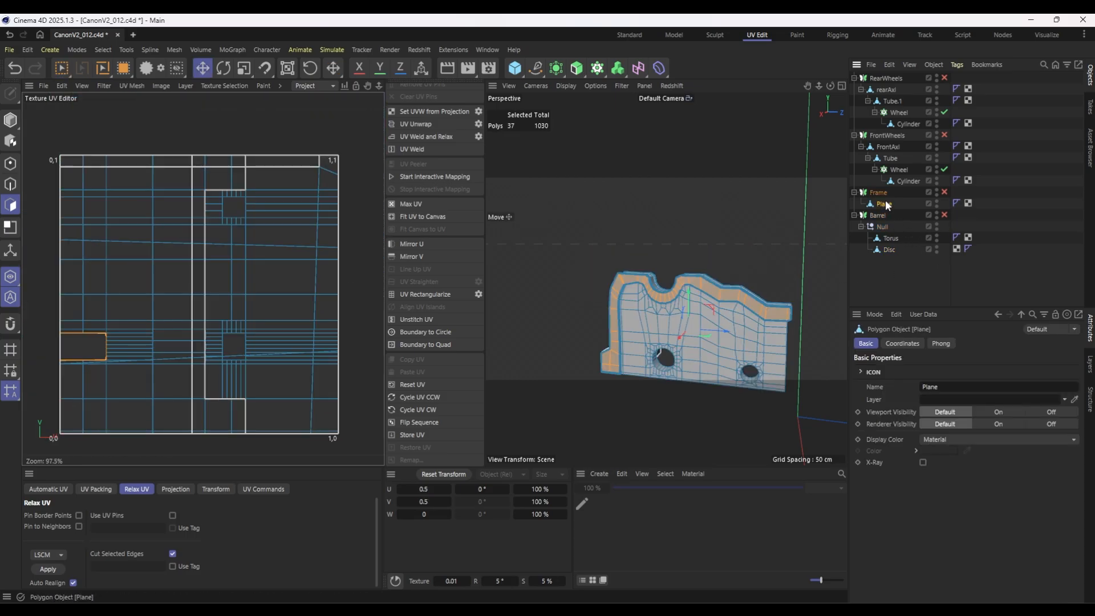
pyautogui.keyDown('alt'); pyautogui.moveTo(731, 329); pyautogui.dragTo(617, 314); pyautogui.keyUp('alt')
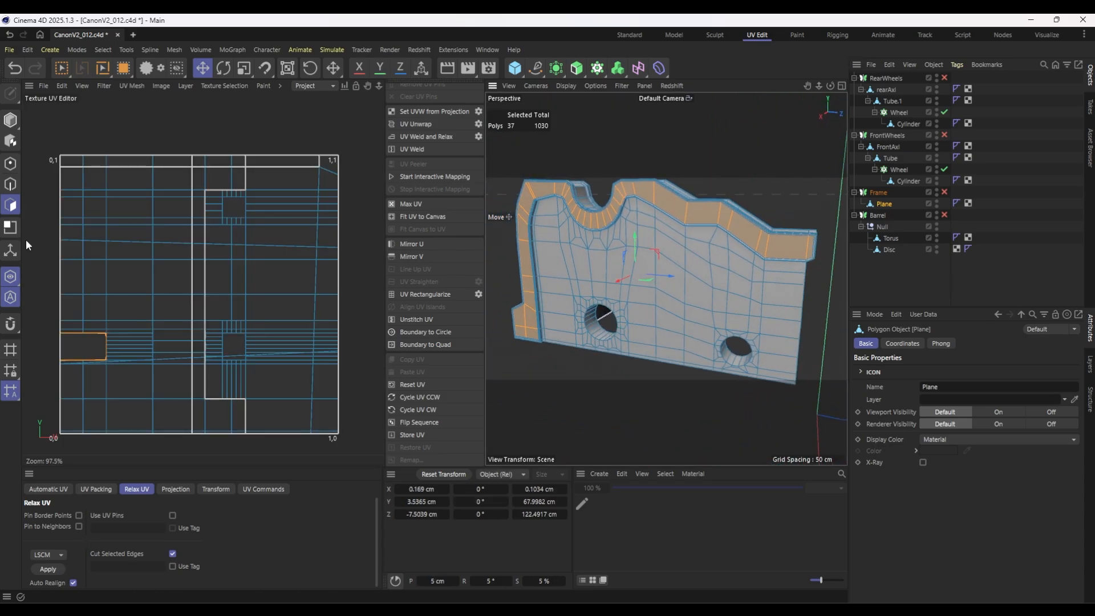
pyautogui.click(10, 183)
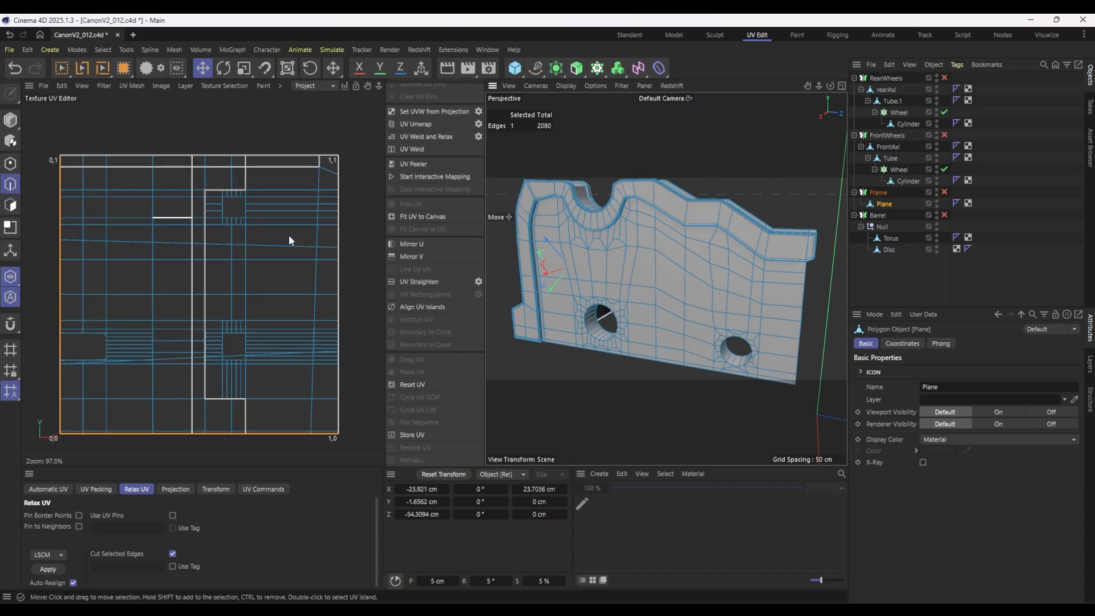
pyautogui.press('u')
pyautogui.press('l')
pyautogui.scroll(5, 700, 278)
pyautogui.click(700, 279)
pyautogui.keyDown('alt'); pyautogui.moveTo(673, 319); pyautogui.dragTo(593, 171); pyautogui.keyUp('alt')
pyautogui.scroll(-6, 713, 250)
# Extend the seam selection with Path Selection along the crease beneath the frame's top rim toward the barrel notch.
pyautogui.press('u')
pyautogui.press('m')
pyautogui.scroll(6, 570, 268)
pyautogui.keyDown('alt'); pyautogui.moveTo(593, 171); pyautogui.dragTo(745, 323); pyautogui.keyUp('alt')
pyautogui.keyDown('shift'); pyautogui.moveTo(655, 319); pyautogui.dragTo(792, 308); pyautogui.keyUp('shift')
pyautogui.keyDown('alt'); pyautogui.moveTo(793, 308); pyautogui.dragTo(635, 328); pyautogui.keyUp('alt')
pyautogui.keyDown('alt'); pyautogui.moveTo(708, 297); pyautogui.dragTo(647, 275); pyautogui.keyUp('alt')
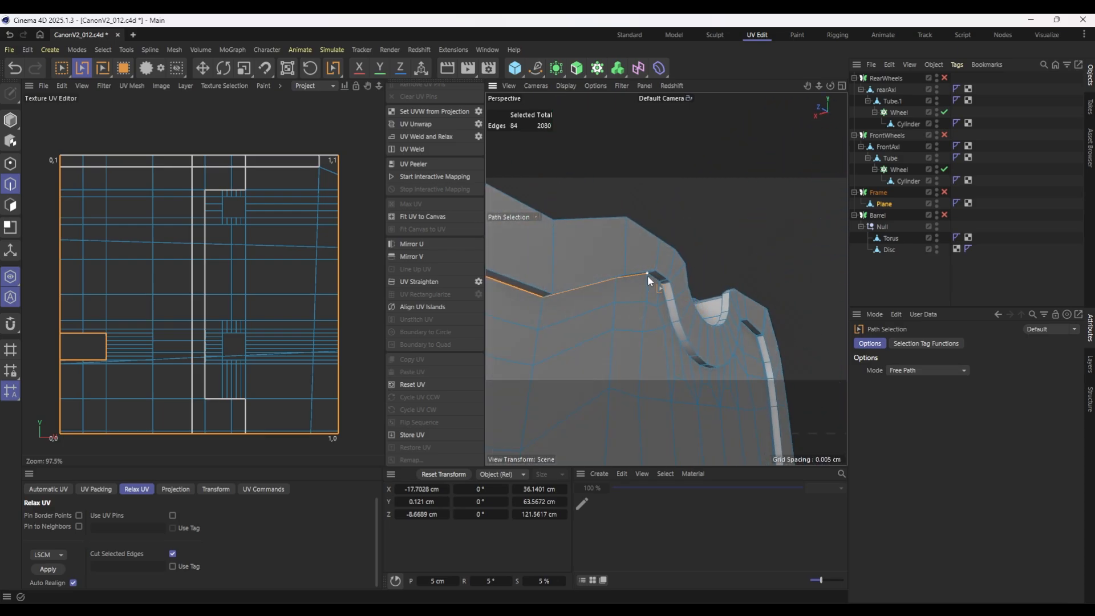
pyautogui.click(700, 367)
pyautogui.keyDown('alt'); pyautogui.moveTo(755, 337); pyautogui.dragTo(716, 333); pyautogui.keyUp('alt')
# Continue the seam path around the barrel notch and over the rim crease's upper front corner.
pyautogui.scroll(3, 710, 372)
pyautogui.scroll(2, 685, 364)
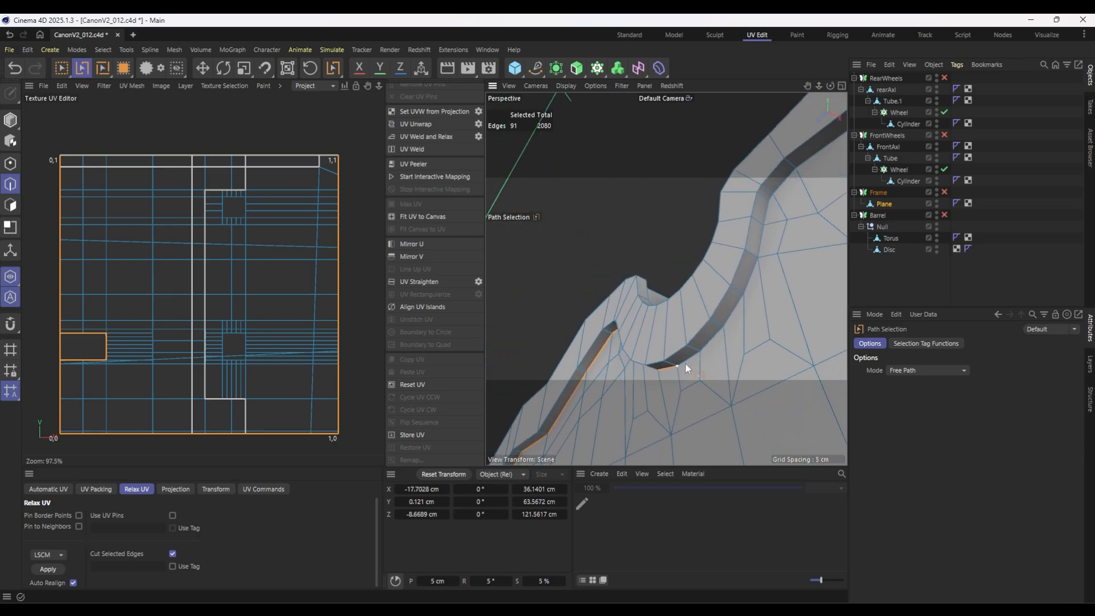
pyautogui.click(784, 181)
pyautogui.keyDown('alt'); pyautogui.moveTo(762, 233); pyautogui.dragTo(739, 220); pyautogui.keyUp('alt')
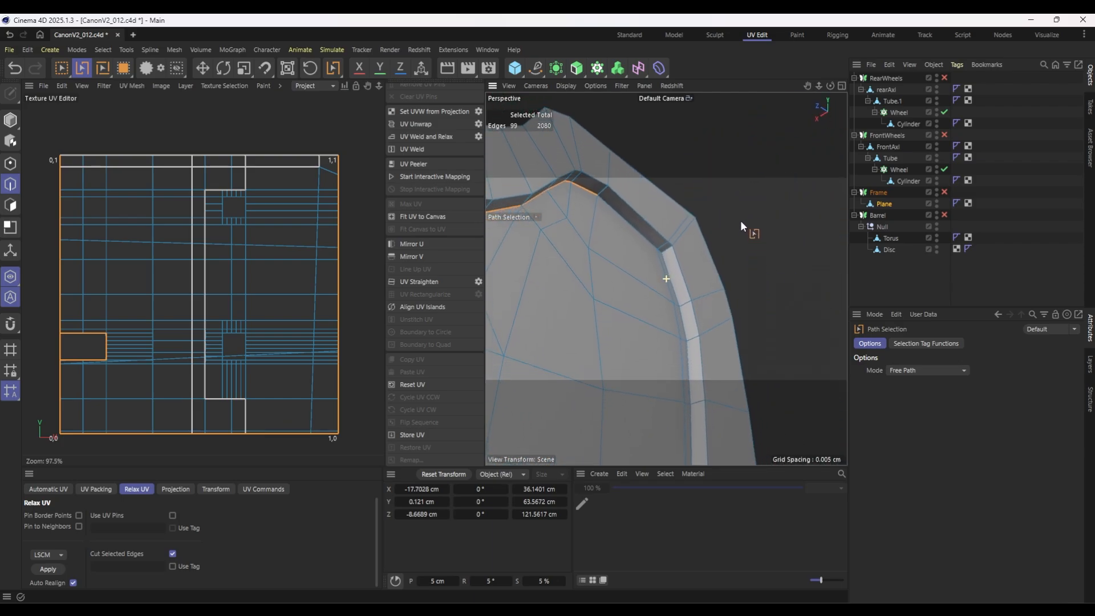
pyautogui.click(689, 395)
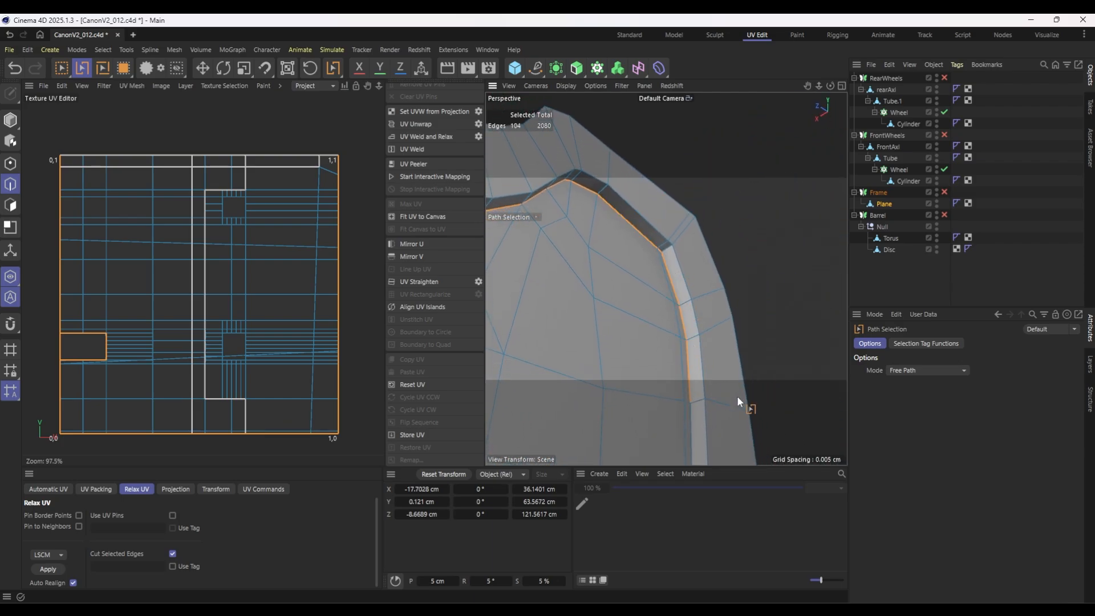
# Continue the seam path down the upright's inner crease and around the corner at its base.
pyautogui.keyDown('alt'); pyautogui.moveTo(736, 396); pyautogui.dragTo(704, 429); pyautogui.keyUp('alt')
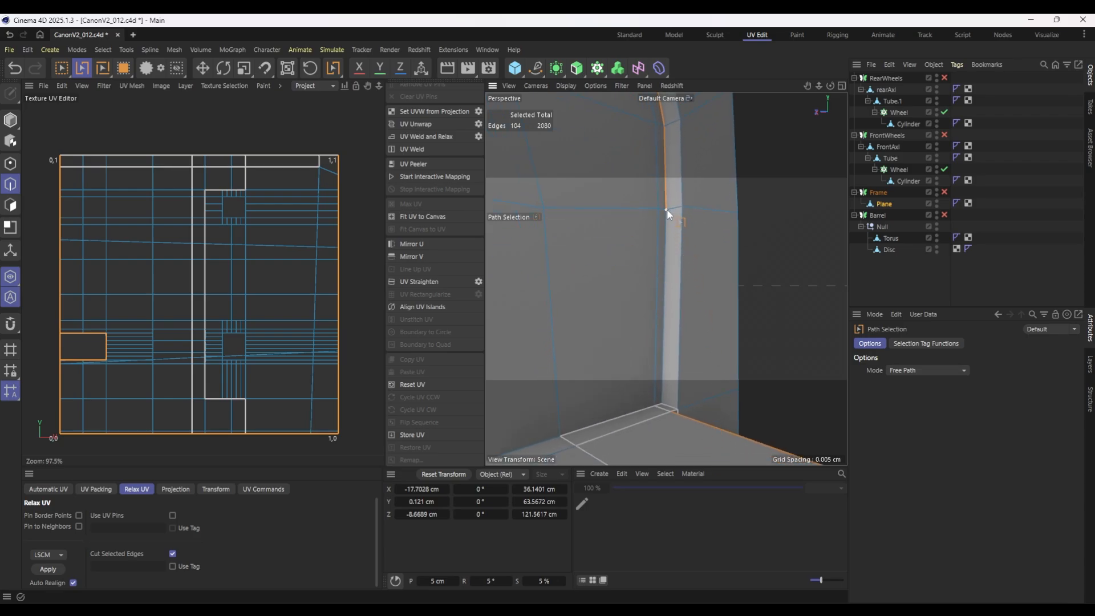
pyautogui.click(659, 401)
pyautogui.keyDown('alt'); pyautogui.moveTo(750, 392); pyautogui.dragTo(697, 270); pyautogui.keyUp('alt')
pyautogui.click(695, 229)
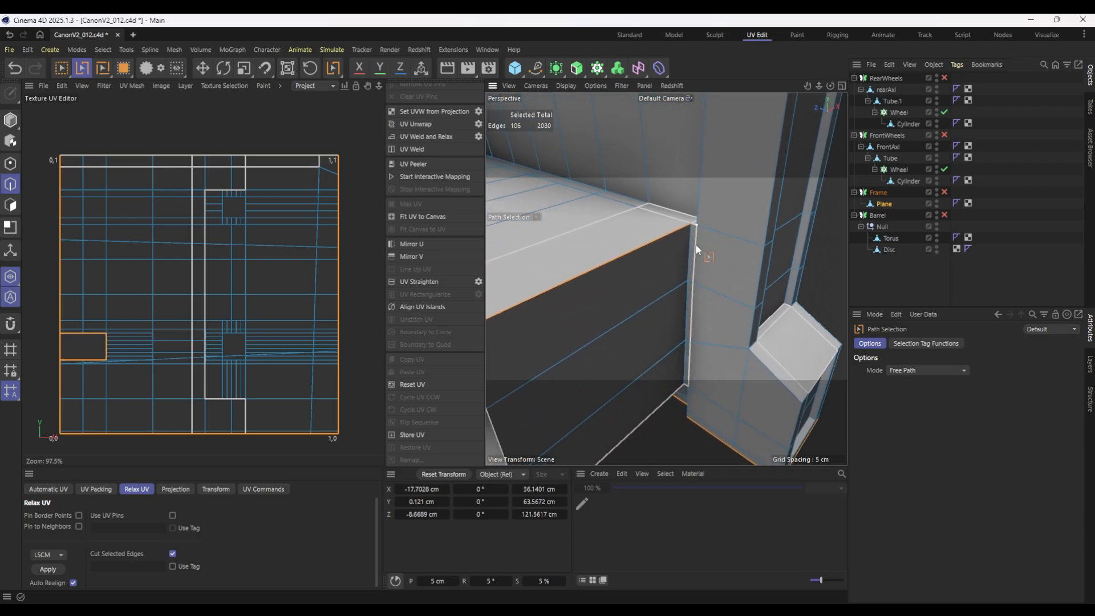
pyautogui.click(686, 412)
# Extend the seam path along the crease where the frame's front foot meets the upright.
pyautogui.keyDown('alt'); pyautogui.moveTo(670, 409); pyautogui.dragTo(496, 245); pyautogui.keyUp('alt')
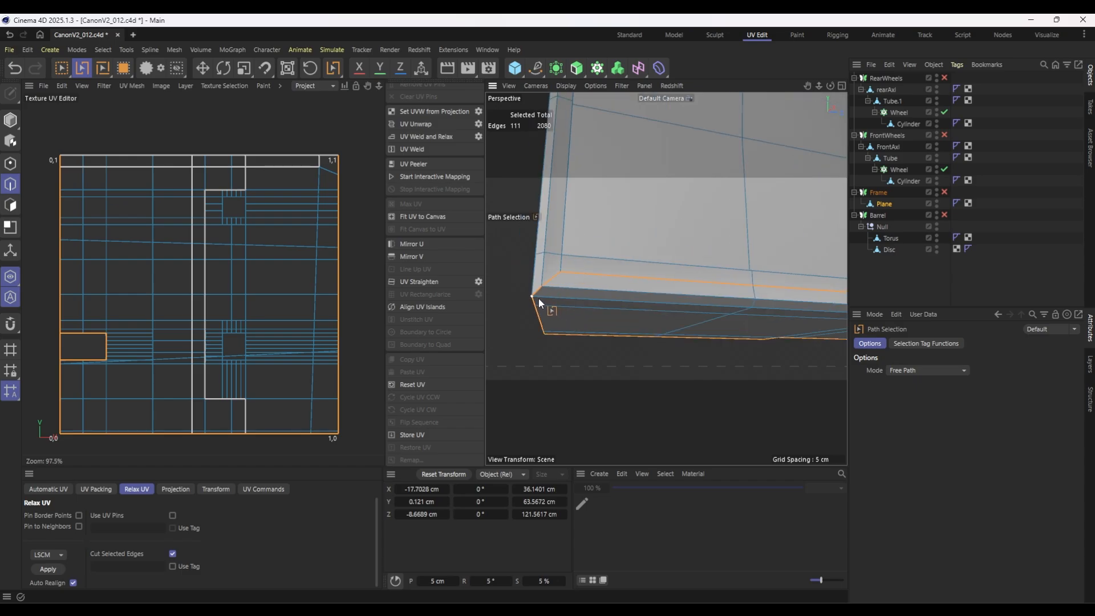
pyautogui.keyDown('shift'); pyautogui.moveTo(536, 298); pyautogui.dragTo(758, 308); pyautogui.keyUp('shift')
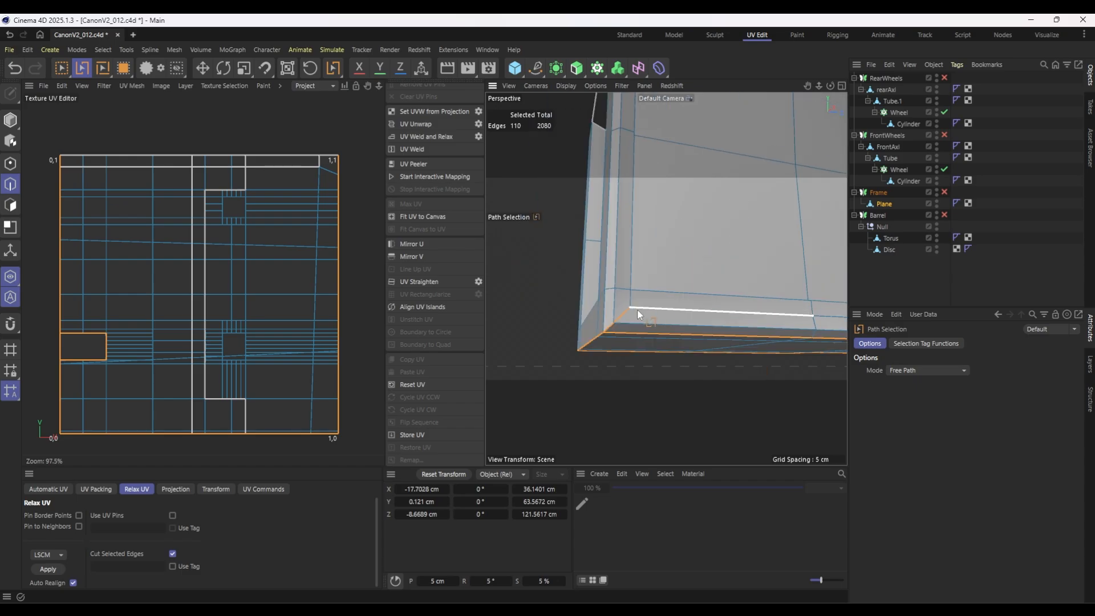
pyautogui.moveTo(637, 310)
pyautogui.keyDown('ctrl'); pyautogui.mouseDown()
pyautogui.moveTo(602, 331)
pyautogui.moveTo(780, 337)
pyautogui.moveTo(776, 268)
pyautogui.moveTo(760, 245)
pyautogui.moveTo(632, 336)
pyautogui.moveTo(747, 283)
pyautogui.moveTo(590, 323)
pyautogui.moveTo(599, 337)
pyautogui.moveTo(668, 340)
pyautogui.moveTo(615, 308)
pyautogui.moveTo(687, 324)
pyautogui.moveTo(765, 305)
pyautogui.moveTo(642, 340)
pyautogui.moveTo(705, 305)
pyautogui.moveTo(659, 361)
pyautogui.mouseUp(); pyautogui.keyUp('ctrl')
pyautogui.scroll(-7, 672, 330)
pyautogui.scroll(6, 648, 320)
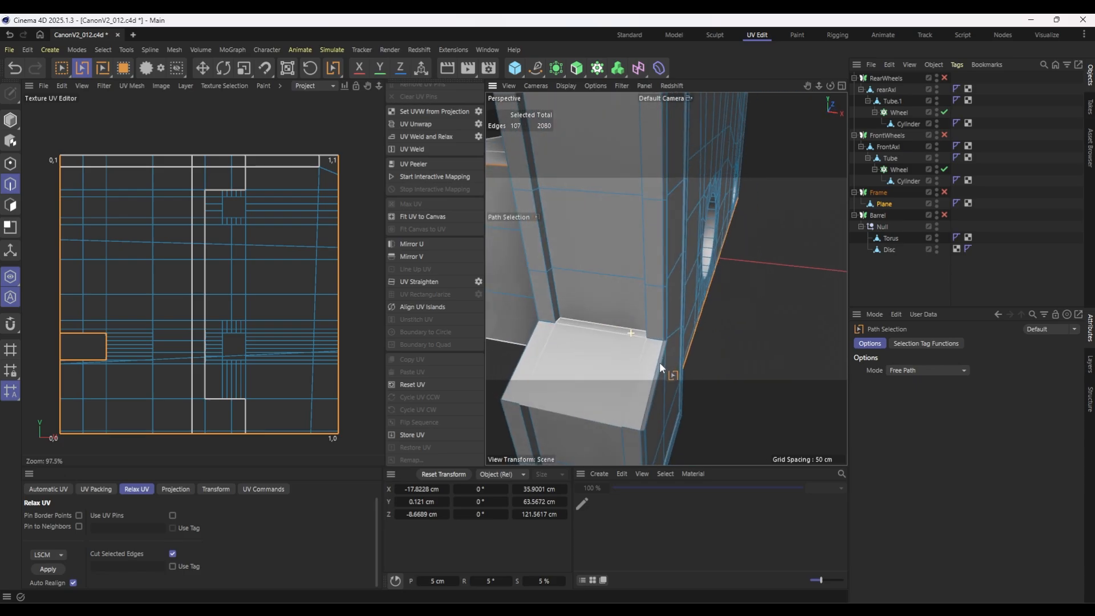
pyautogui.click(565, 317)
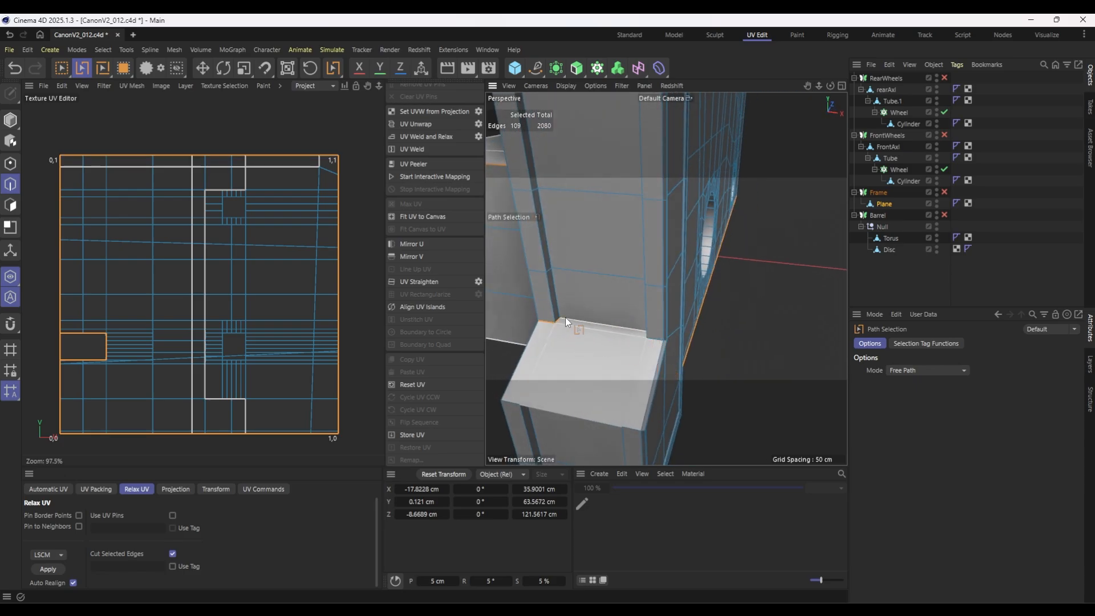
pyautogui.keyDown('alt'); pyautogui.moveTo(563, 355); pyautogui.dragTo(605, 377); pyautogui.keyUp('alt')
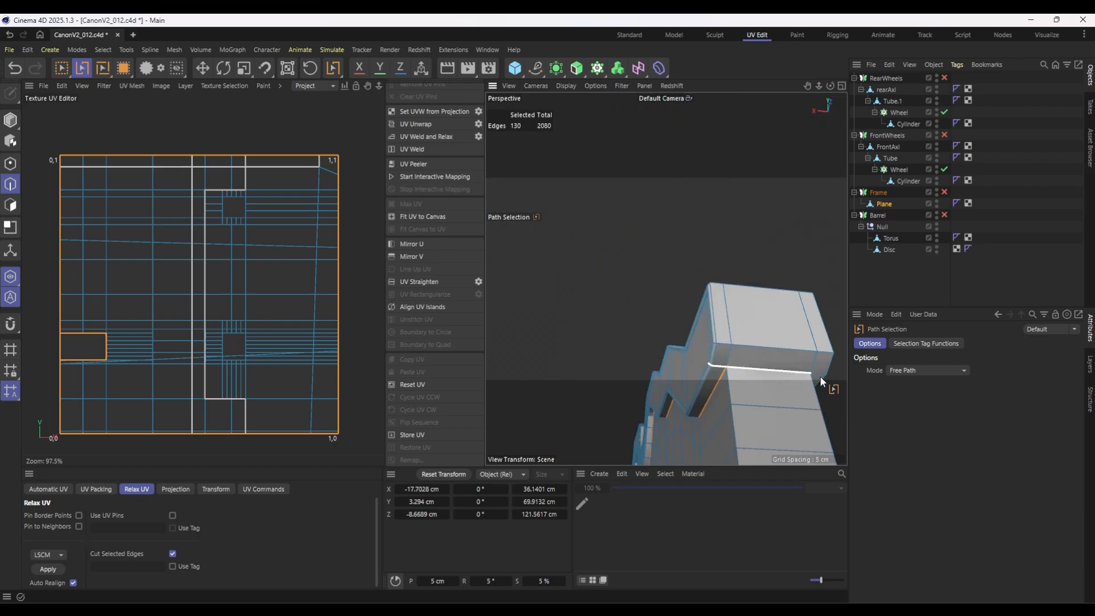
# Path-select the edges beneath the overhanging rear end of the top rim to finish the frame's seam.
pyautogui.click(831, 377)
pyautogui.scroll(-8, 700, 361)
pyautogui.keyDown('alt'); pyautogui.moveTo(700, 360); pyautogui.dragTo(724, 309); pyautogui.keyUp('alt')
pyautogui.scroll(4, 725, 310)
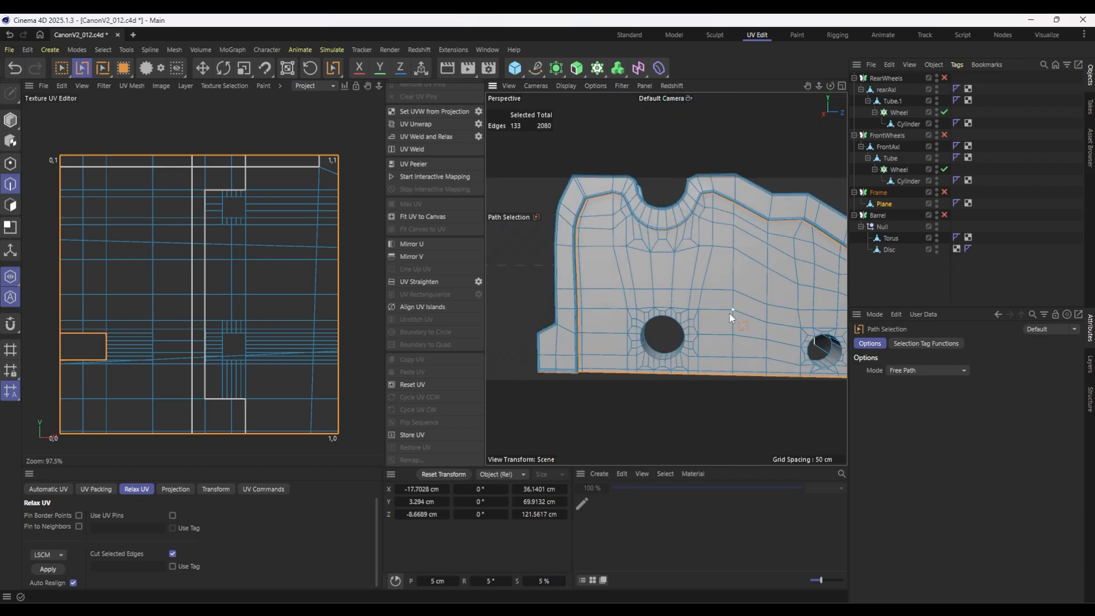
pyautogui.keyDown('alt'); pyautogui.moveTo(730, 313); pyautogui.dragTo(586, 280, button='middle'); pyautogui.keyUp('alt')
pyautogui.keyDown('alt'); pyautogui.moveTo(710, 302); pyautogui.dragTo(590, 290); pyautogui.keyUp('alt')
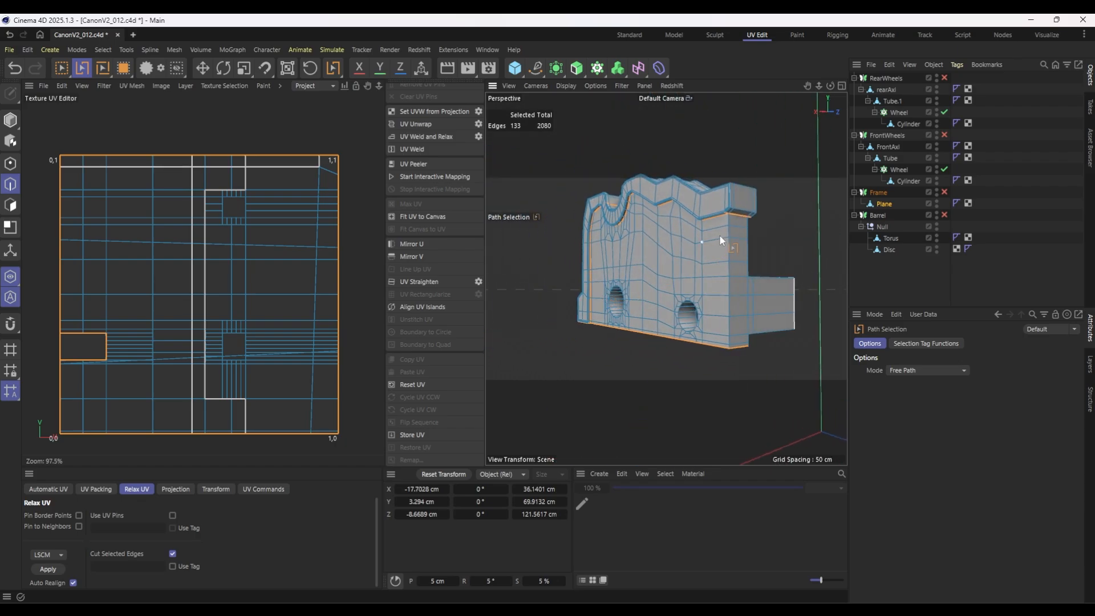
pyautogui.click(727, 216)
pyautogui.keyDown('alt'); pyautogui.moveTo(727, 215); pyautogui.dragTo(472, 232); pyautogui.keyUp('alt')
# Select all polygons of the frame's Plane and optimize the mesh.
pyautogui.click(10, 204)
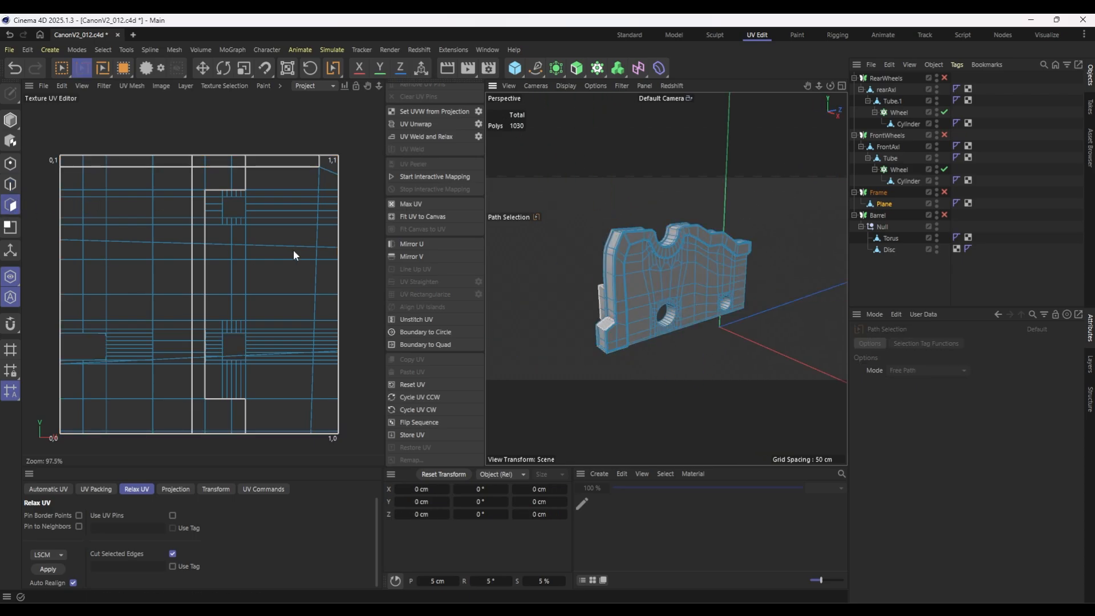
pyautogui.hotkey('ctrl', 'a')
pyautogui.rightClick(659, 281)
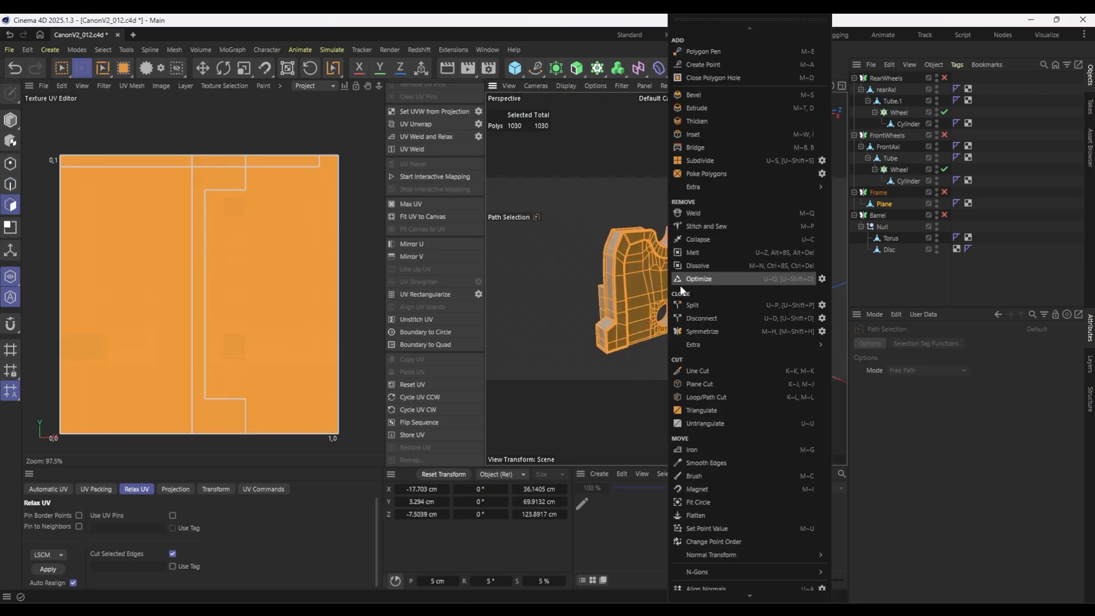
pyautogui.click(717, 280)
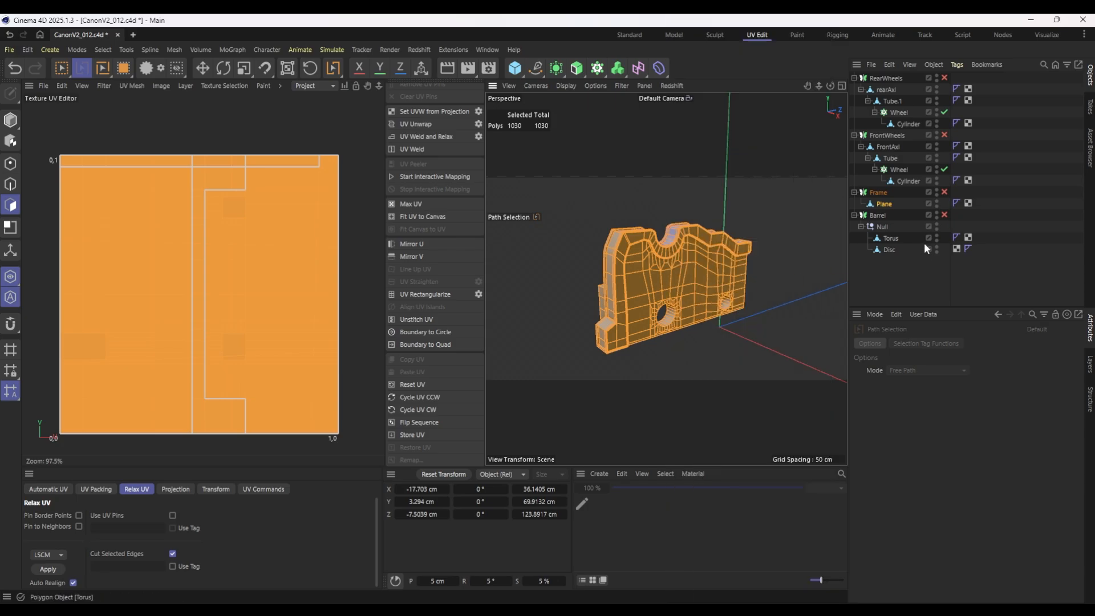
# Align the normals of all the frame's polygons.
pyautogui.keyDown('alt'); pyautogui.moveTo(718, 280); pyautogui.dragTo(855, 228); pyautogui.keyUp('alt')
pyautogui.scroll(5, 655, 243)
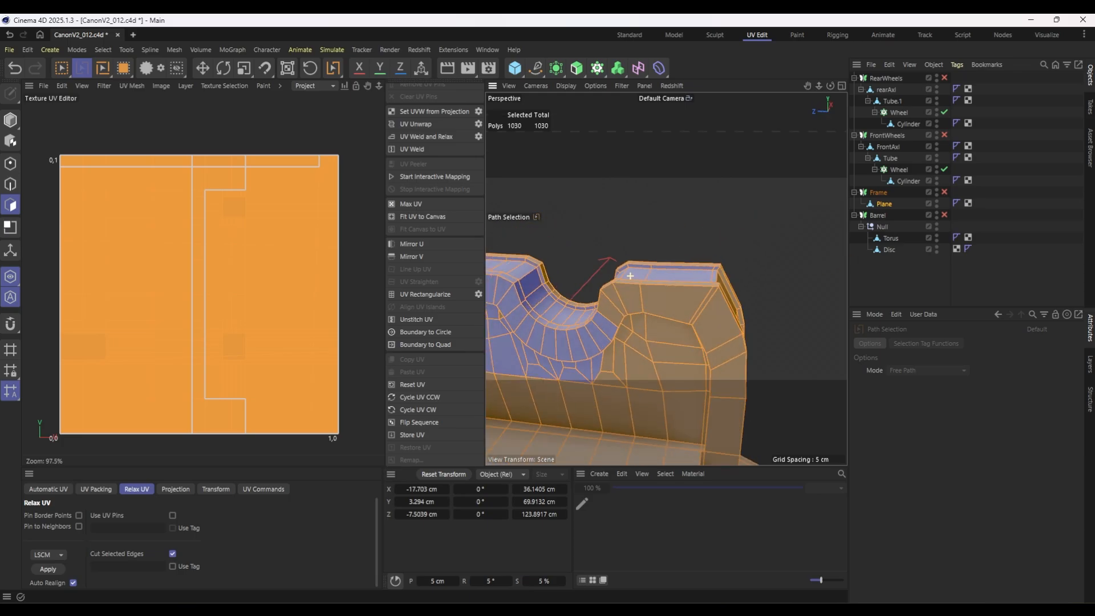
pyautogui.keyDown('alt'); pyautogui.moveTo(544, 311); pyautogui.dragTo(666, 279, button='middle'); pyautogui.keyUp('alt')
pyautogui.moveTo(665, 278)
pyautogui.keyDown('alt'); pyautogui.mouseDown()
pyautogui.moveTo(708, 272)
pyautogui.moveTo(673, 281)
pyautogui.mouseUp(); pyautogui.keyUp('alt')
pyautogui.scroll(-5, 706, 272)
pyautogui.rightClick(673, 281)
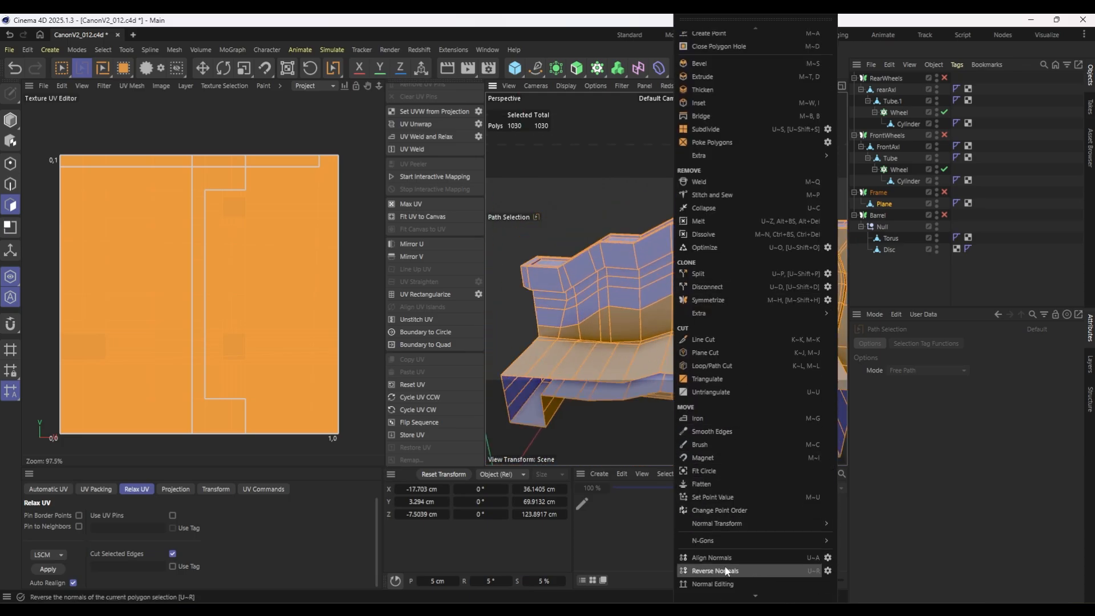
pyautogui.click(723, 558)
pyautogui.scroll(-4, 676, 367)
# Apply a Frontal UV projection to the frame and try to relax it with LSCM, cutting along the selected edges.
pyautogui.click(176, 488)
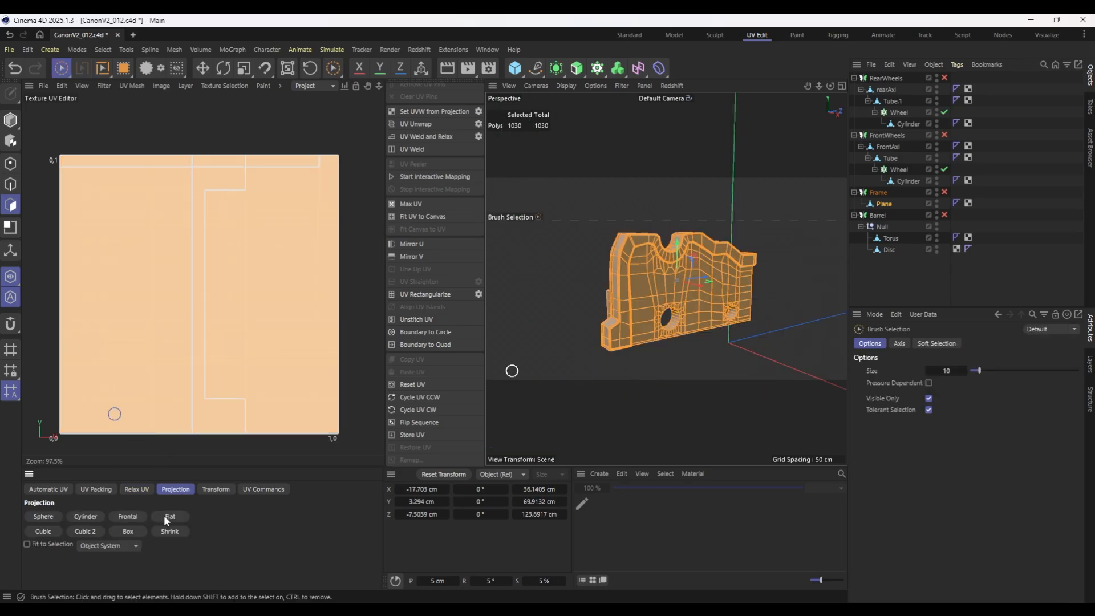
pyautogui.click(133, 517)
pyautogui.click(135, 488)
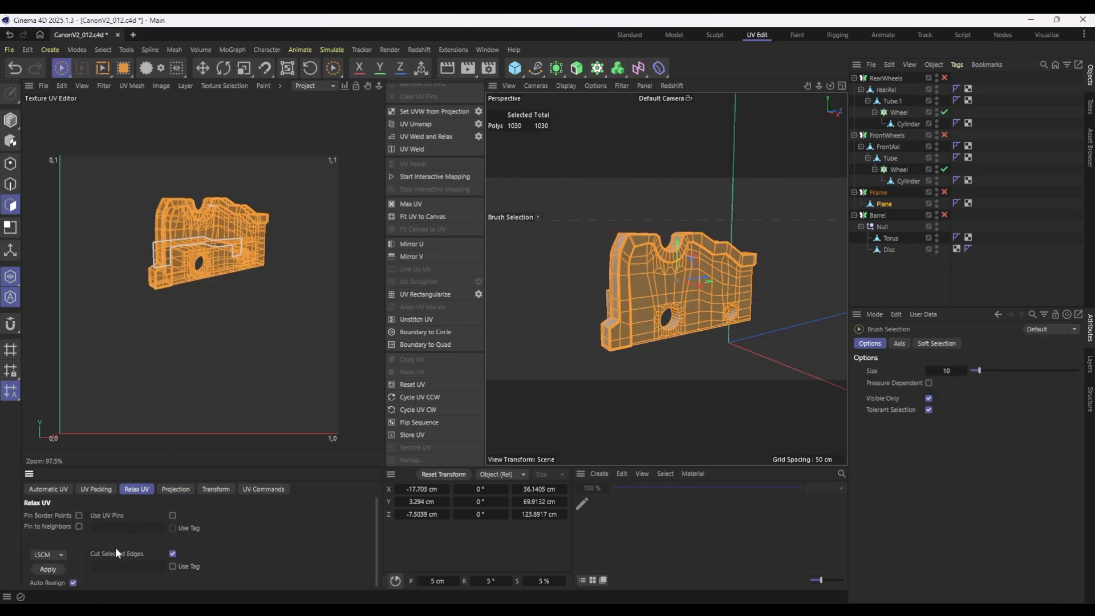
pyautogui.click(50, 571)
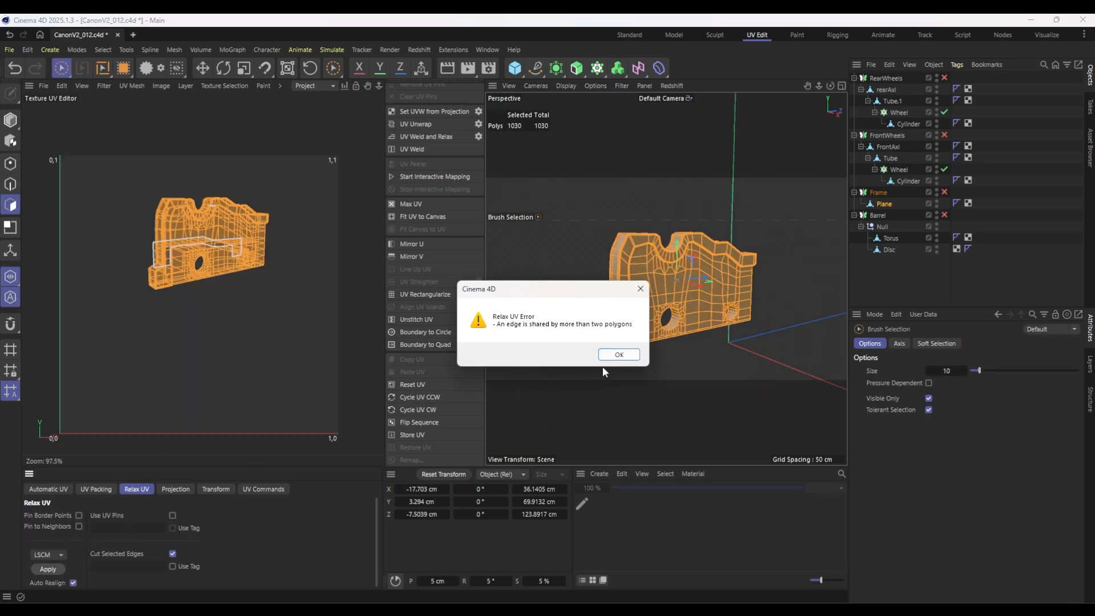
pyautogui.click(616, 355)
# Select all the frame's points and examine the mesh from several sides for faulty geometry, ending in the Standard layout.
pyautogui.click(17, 168)
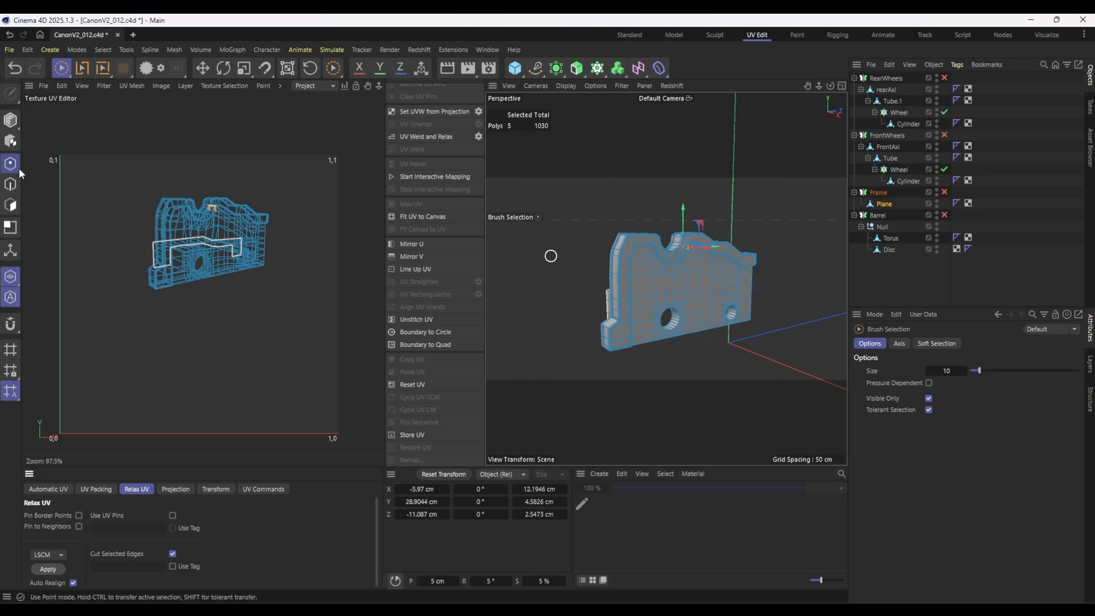
pyautogui.rightClick(677, 278)
pyautogui.click(10, 205)
pyautogui.scroll(5, 724, 253)
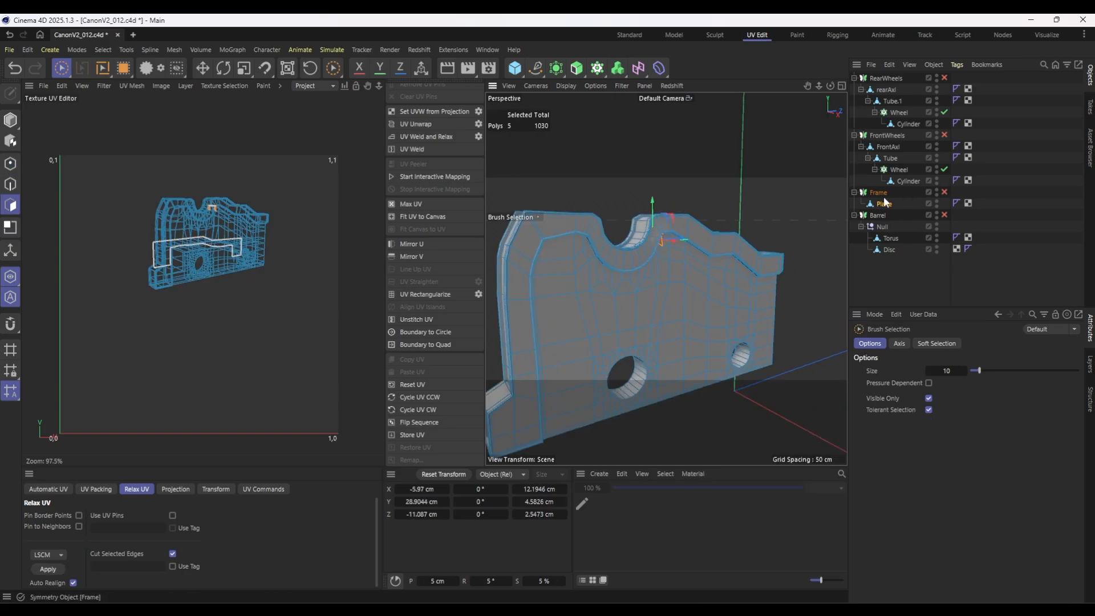
pyautogui.click(10, 164)
pyautogui.hotkey('ctrl', 'a')
pyautogui.scroll(5, 703, 351)
pyautogui.keyDown('alt'); pyautogui.moveTo(702, 351); pyautogui.dragTo(807, 391); pyautogui.keyUp('alt')
pyautogui.keyDown('alt'); pyautogui.moveTo(665, 279); pyautogui.dragTo(774, 321); pyautogui.keyUp('alt')
pyautogui.scroll(2, 587, 274)
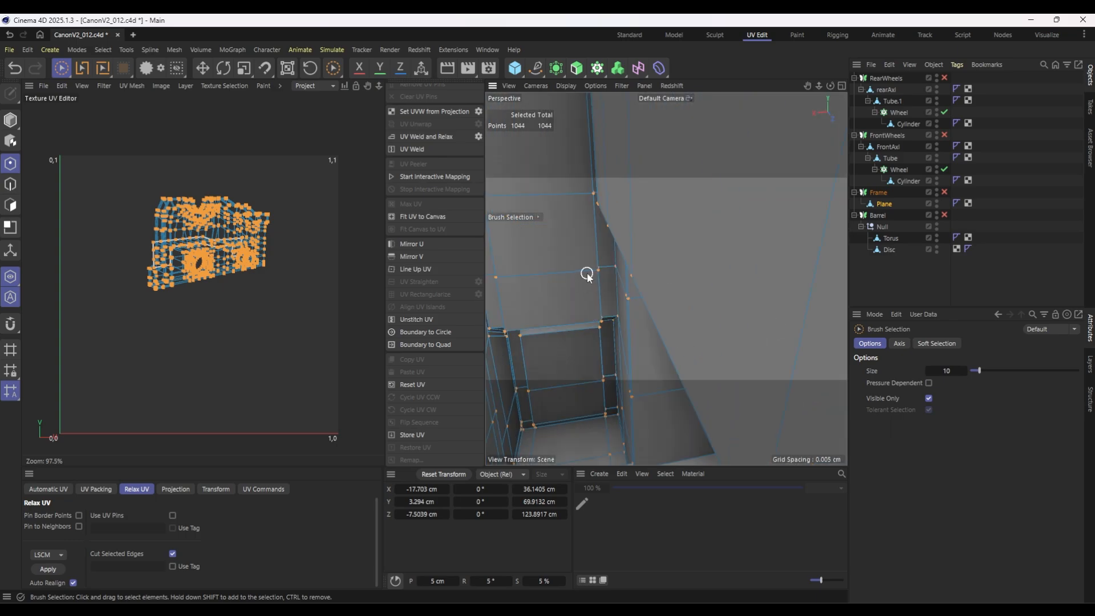
pyautogui.scroll(-6, 586, 275)
pyautogui.keyDown('alt'); pyautogui.moveTo(620, 312); pyautogui.dragTo(513, 316); pyautogui.keyUp('alt')
pyautogui.click(630, 34)
pyautogui.scroll(4, 435, 341)
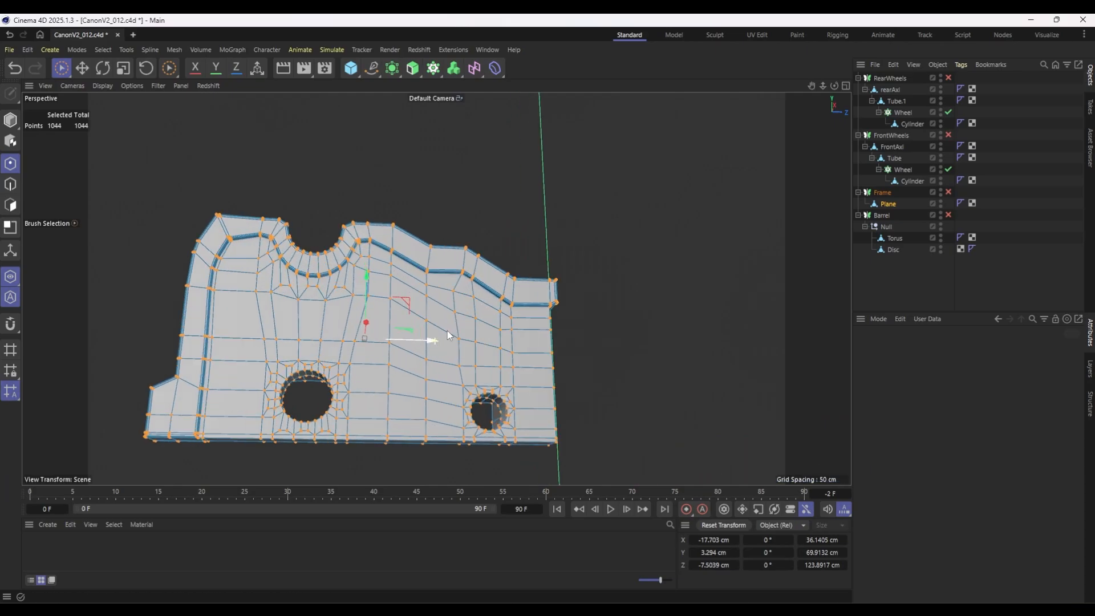
pyautogui.keyDown('alt'); pyautogui.moveTo(435, 363); pyautogui.dragTo(550, 327); pyautogui.keyUp('alt')
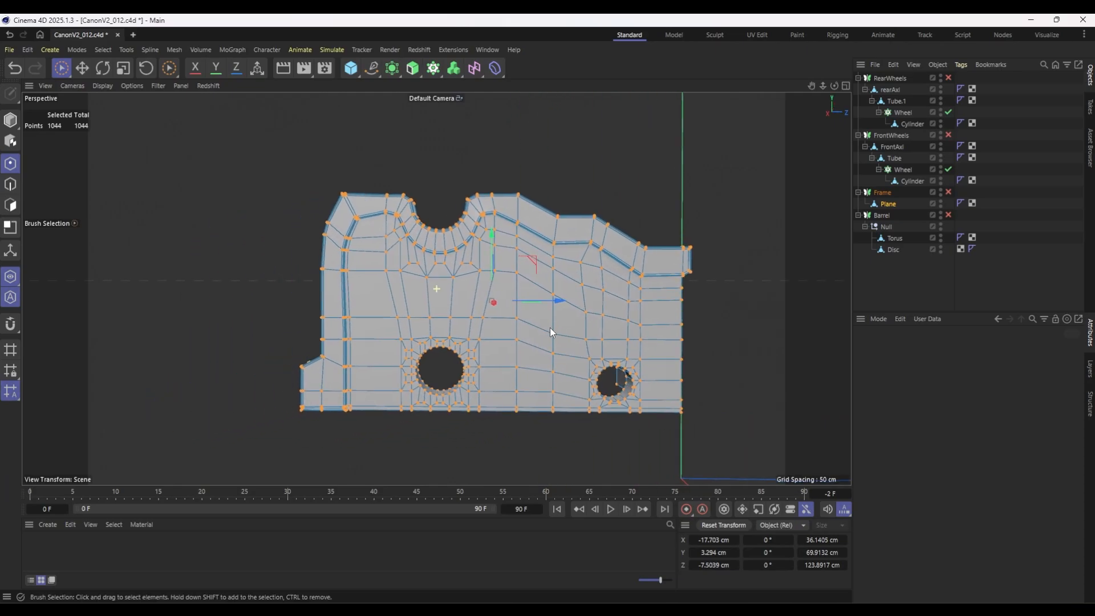
# Rectangle-select the frame polygons facing the side view with Visible Only enabled and delete them to expose the interior.
pyautogui.click(10, 204)
pyautogui.moveTo(66, 67); pyautogui.dragTo(116, 104)
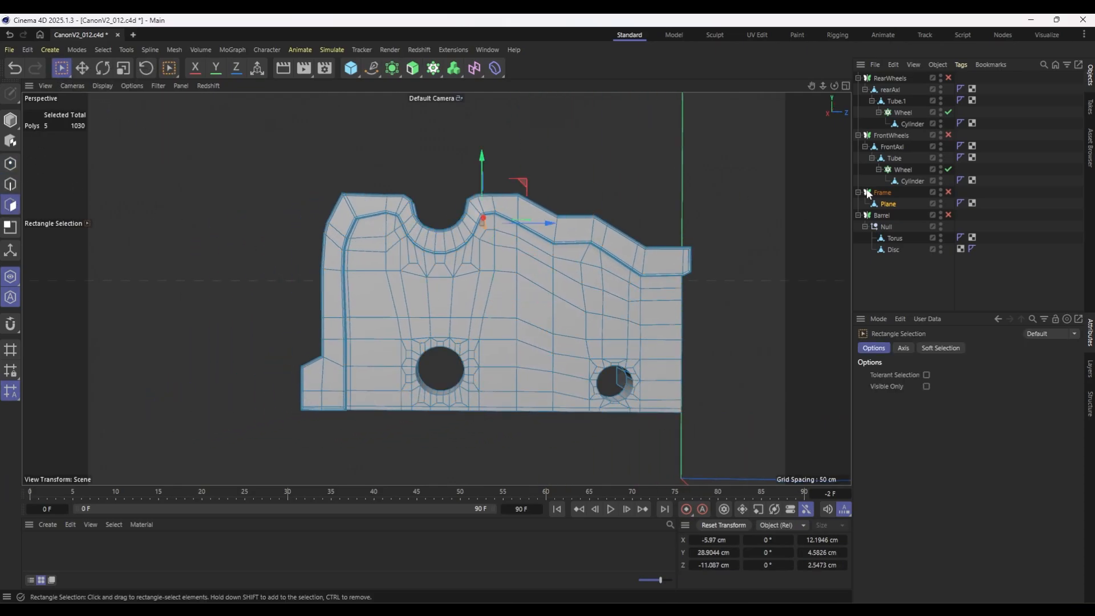
pyautogui.moveTo(283, 138); pyautogui.dragTo(599, 394)
pyautogui.click(926, 386)
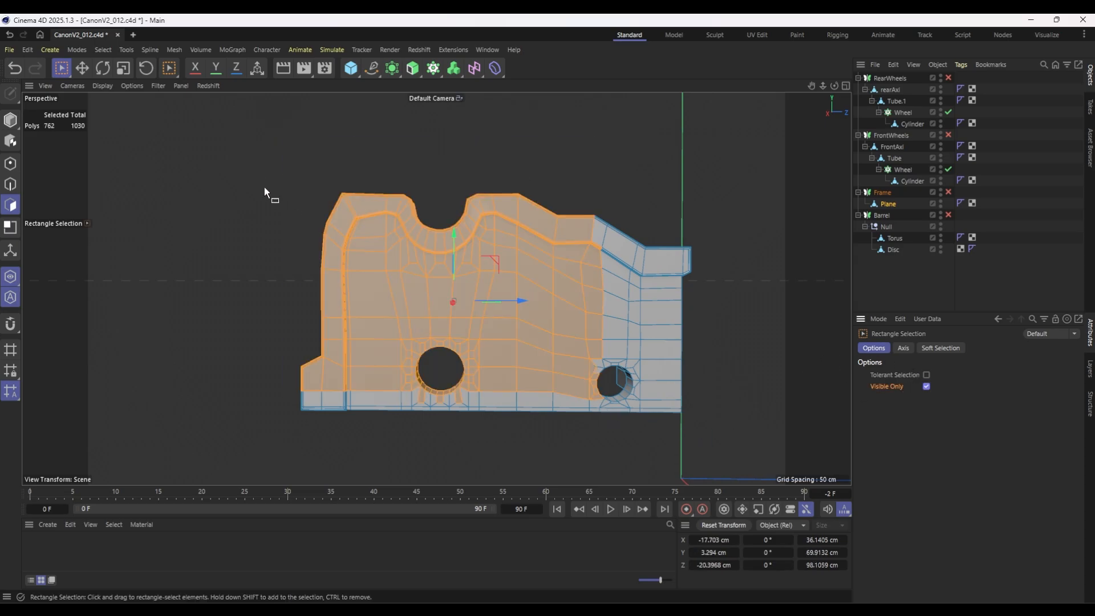
pyautogui.moveTo(244, 142); pyautogui.dragTo(732, 472)
pyautogui.press('Delete')
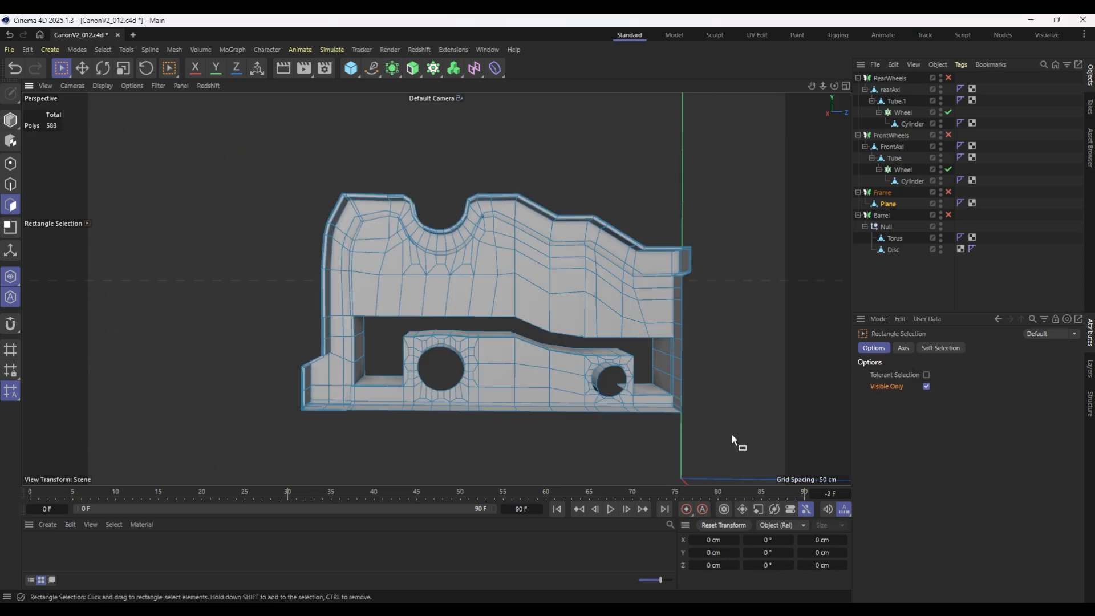
# Examine the frame's interior around the barrel notch and undo the polygon deletion.
pyautogui.keyDown('alt'); pyautogui.moveTo(583, 367); pyautogui.dragTo(478, 228); pyautogui.keyUp('alt')
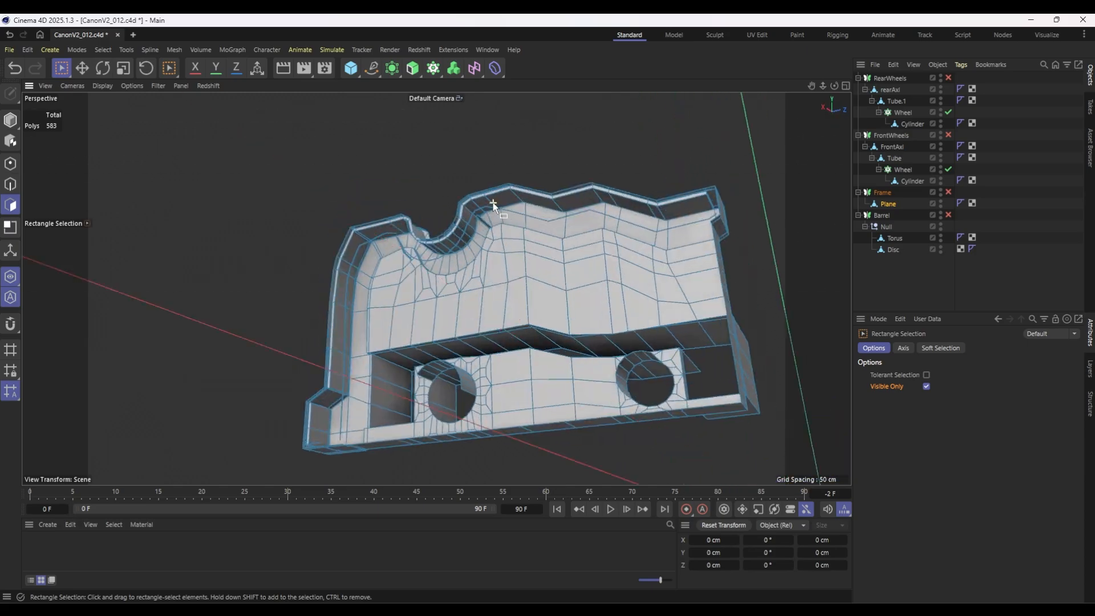
pyautogui.scroll(5, 477, 225)
pyautogui.scroll(5, 478, 228)
pyautogui.scroll(4, 460, 235)
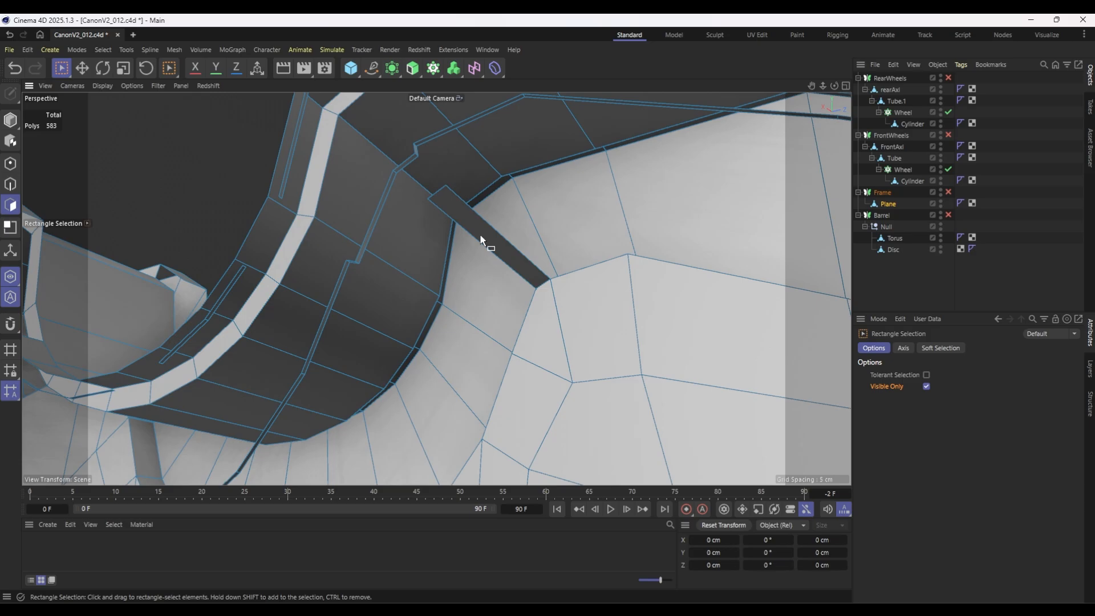
pyautogui.scroll(-5, 515, 257)
pyautogui.hotkey('ctrl', 'z')
# Brush-select the stray internal polygon strip spanning the frame beside the barrel notch and delete it.
pyautogui.keyDown('alt'); pyautogui.moveTo(589, 263); pyautogui.dragTo(499, 268); pyautogui.keyUp('alt')
pyautogui.click(61, 68)
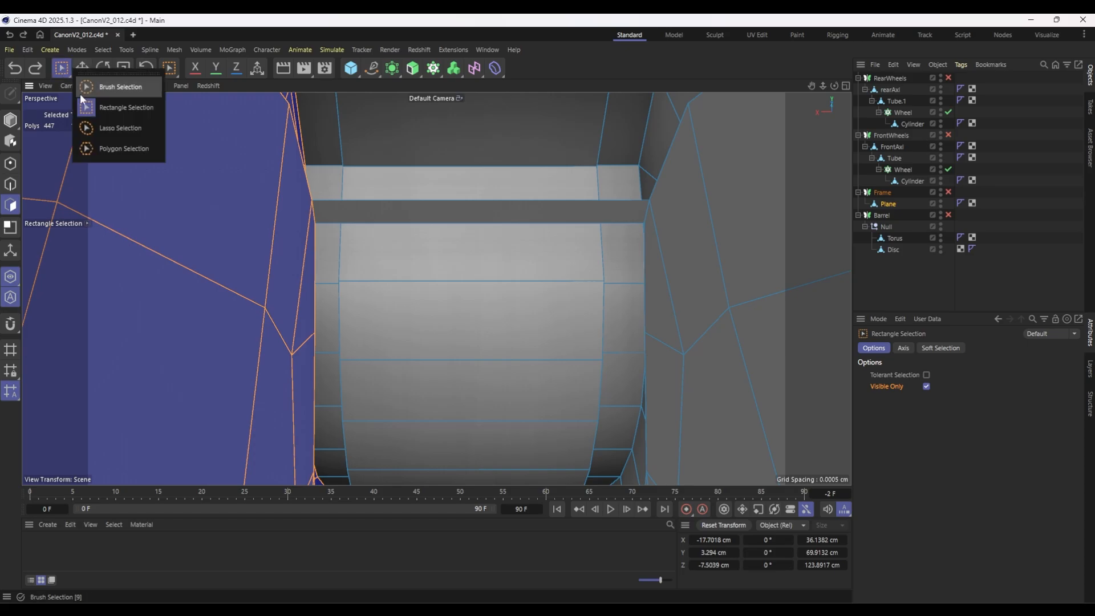
pyautogui.click(167, 114)
pyautogui.click(447, 210)
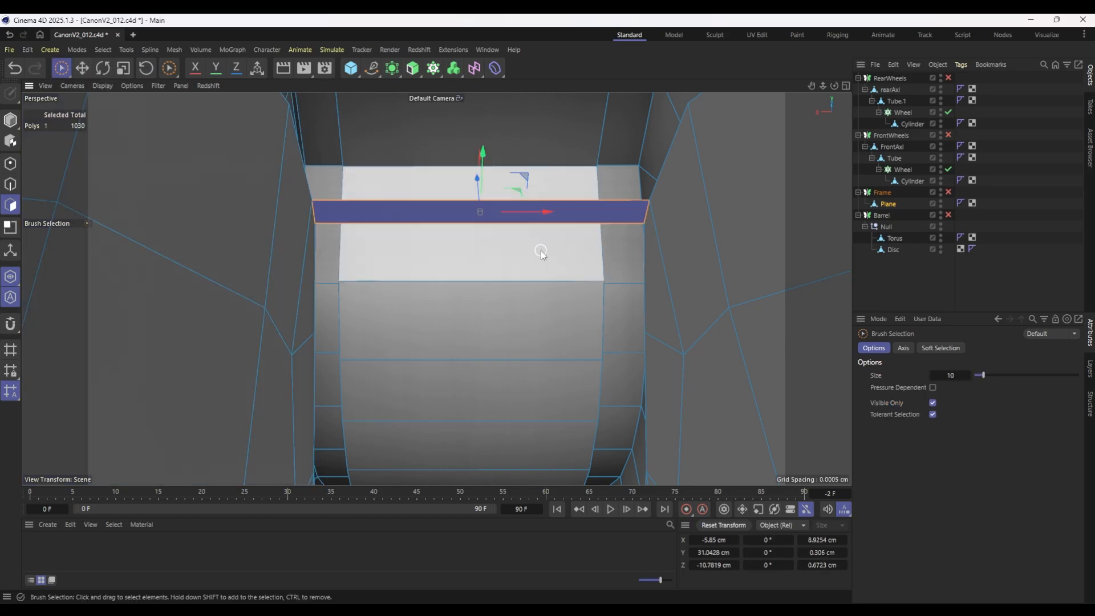
pyautogui.press('Delete')
pyautogui.scroll(-10, 509, 276)
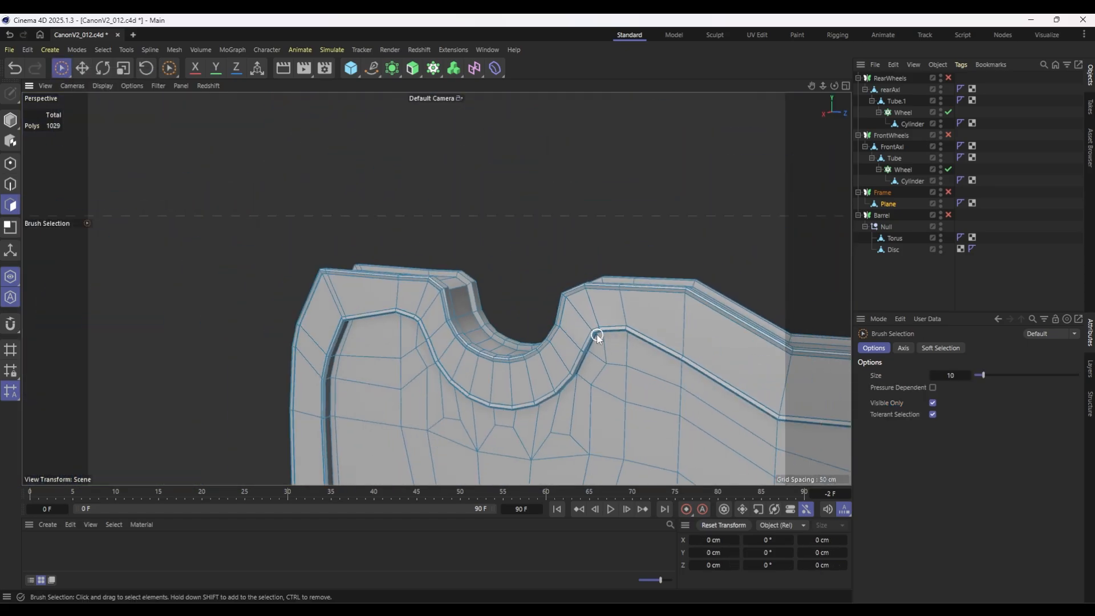
pyautogui.click(614, 377)
pyautogui.keyDown('alt'); pyautogui.moveTo(614, 378); pyautogui.dragTo(435, 194, button='middle'); pyautogui.keyUp('alt')
pyautogui.scroll(-3, 435, 194)
pyautogui.keyDown('alt'); pyautogui.moveTo(490, 238); pyautogui.dragTo(471, 247); pyautogui.keyUp('alt')
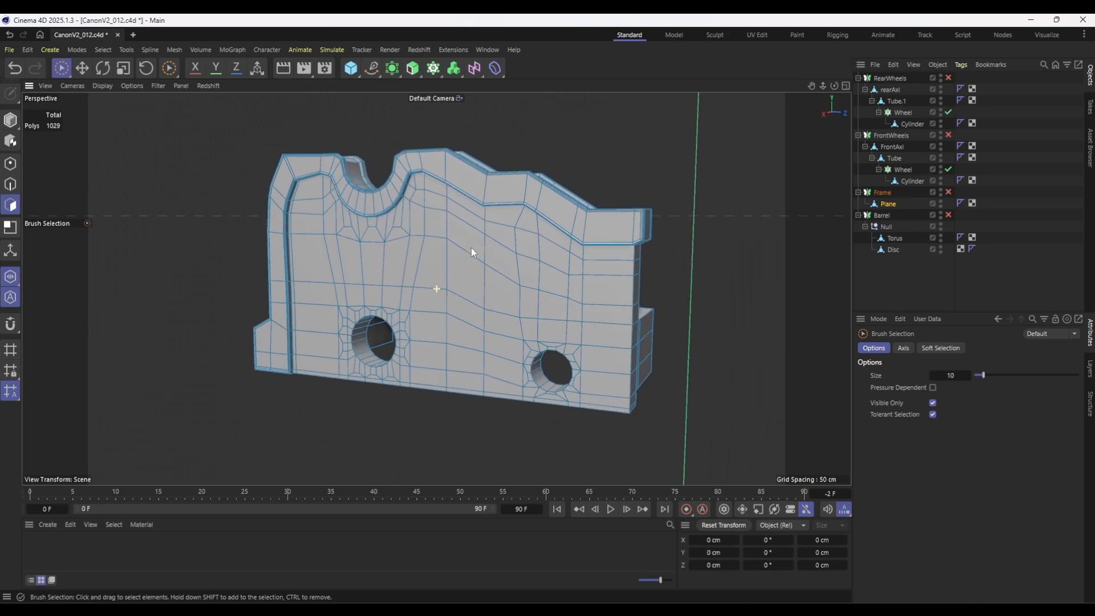
# Select all the frame's polygons, optimize the mesh, and switch to the UV Edit layout.
pyautogui.hotkey('ctrl', 'a')
pyautogui.rightClick(364, 253)
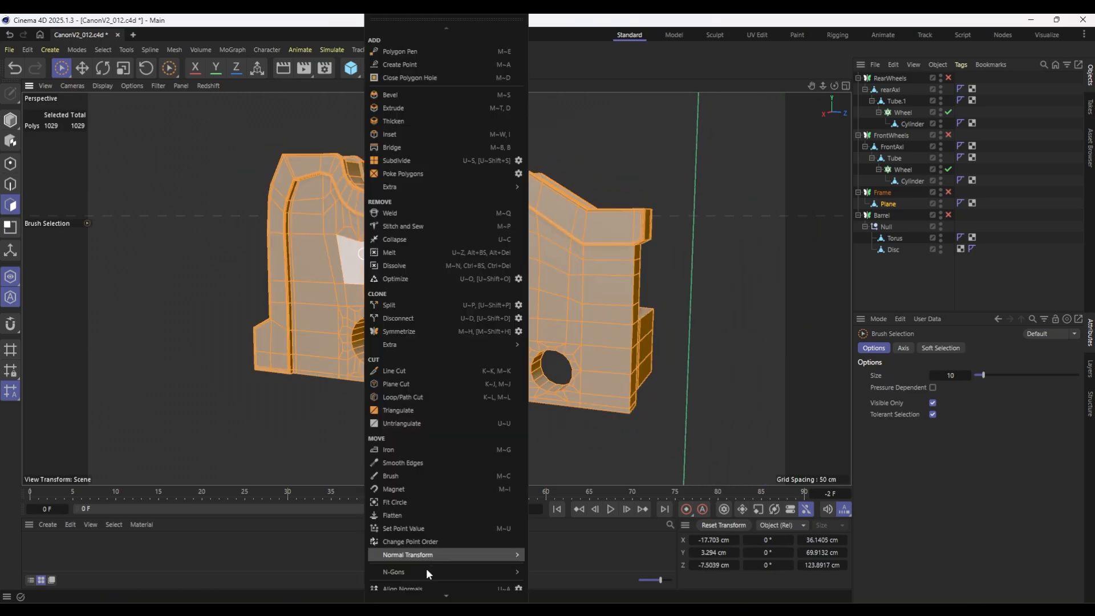
pyautogui.click(420, 283)
pyautogui.click(12, 184)
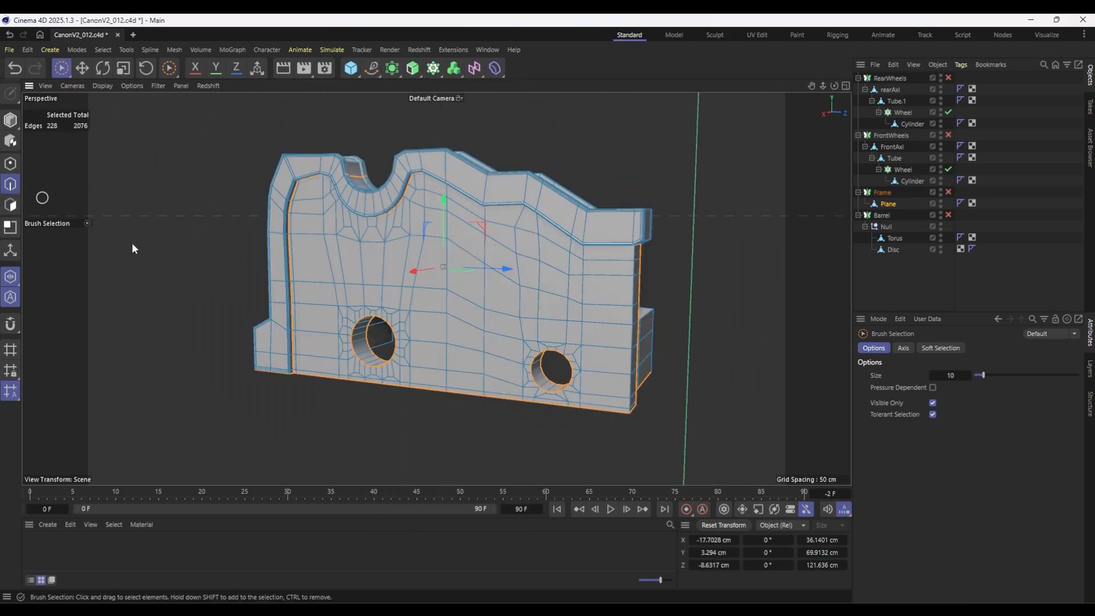
pyautogui.click(757, 35)
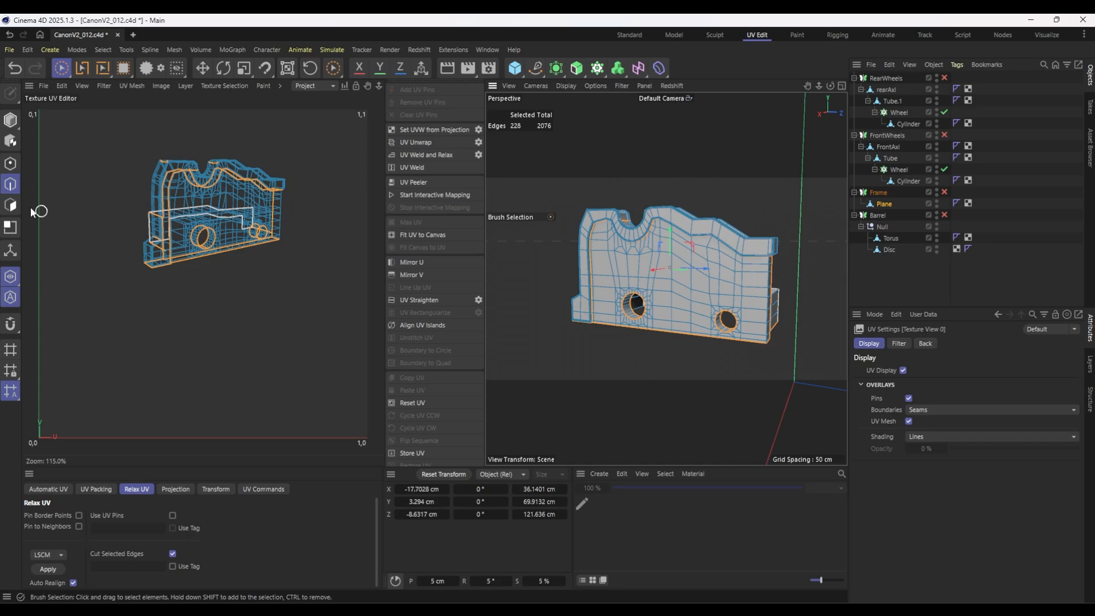
# Apply a Frontal projection to all the frame's polygons and relax the UVs with LSCM along the selected seams.
pyautogui.click(10, 204)
pyautogui.click(172, 489)
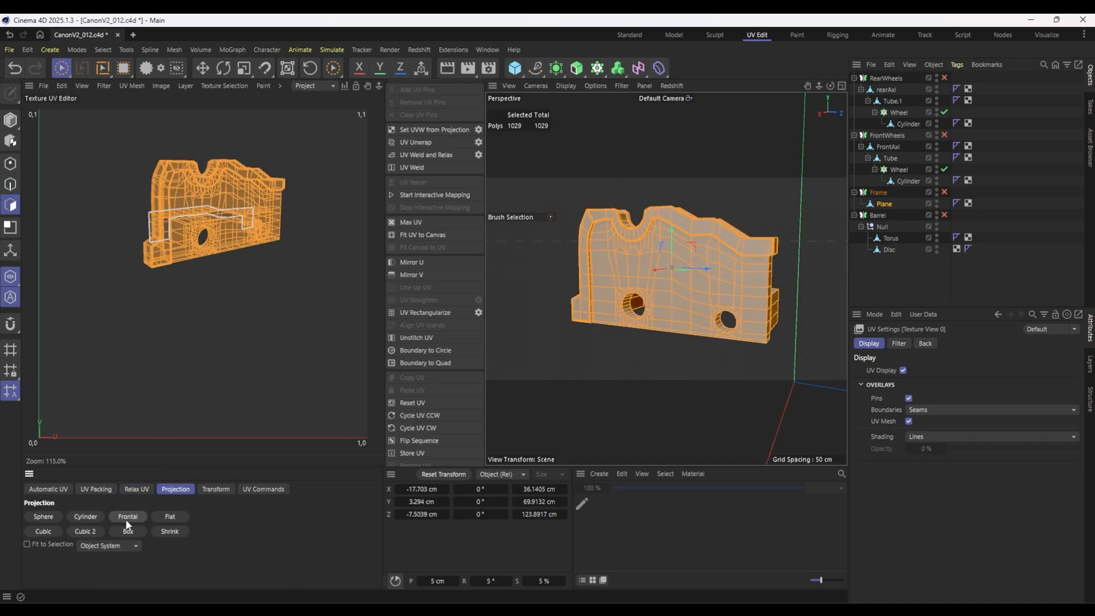
pyautogui.click(122, 517)
pyautogui.click(132, 490)
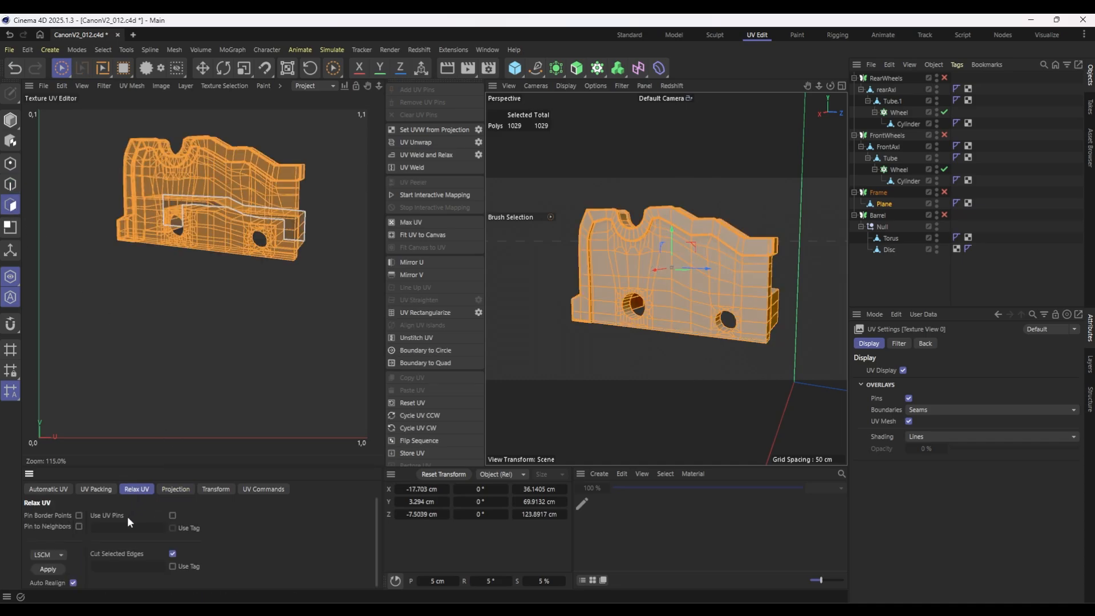
pyautogui.click(49, 568)
pyautogui.click(50, 567)
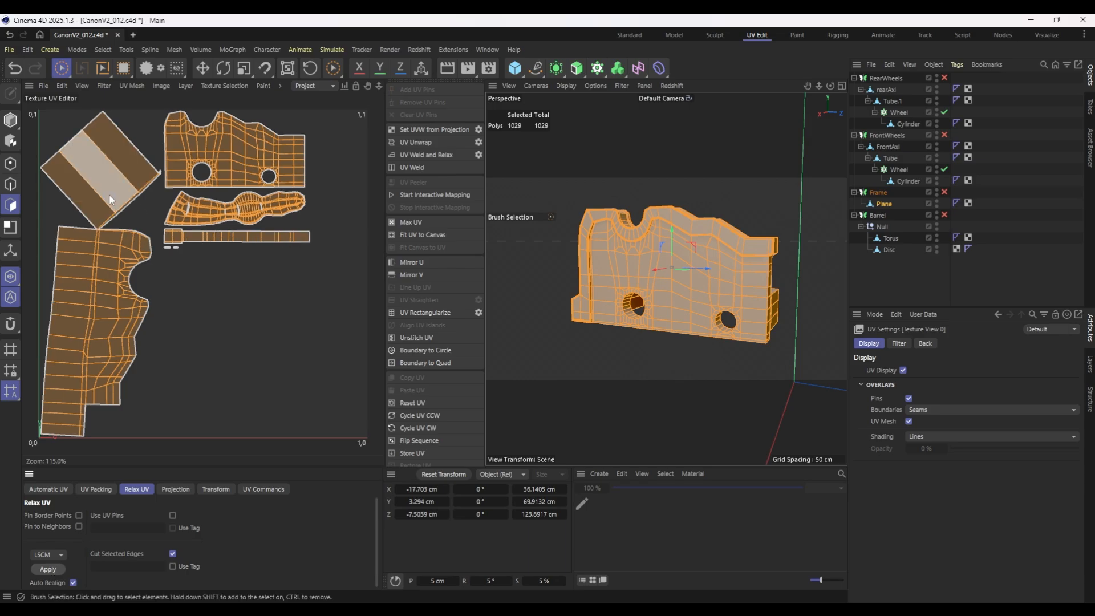
# Brush-select UV polygons where two islands meet at a point and examine the matching corner on the model.
pyautogui.moveTo(108, 194)
pyautogui.mouseDown()
pyautogui.moveTo(132, 206)
pyautogui.moveTo(107, 216)
pyautogui.mouseUp()
pyautogui.keyDown('alt'); pyautogui.moveTo(767, 276); pyautogui.dragTo(527, 278); pyautogui.keyUp('alt')
pyautogui.scroll(10, 100, 229)
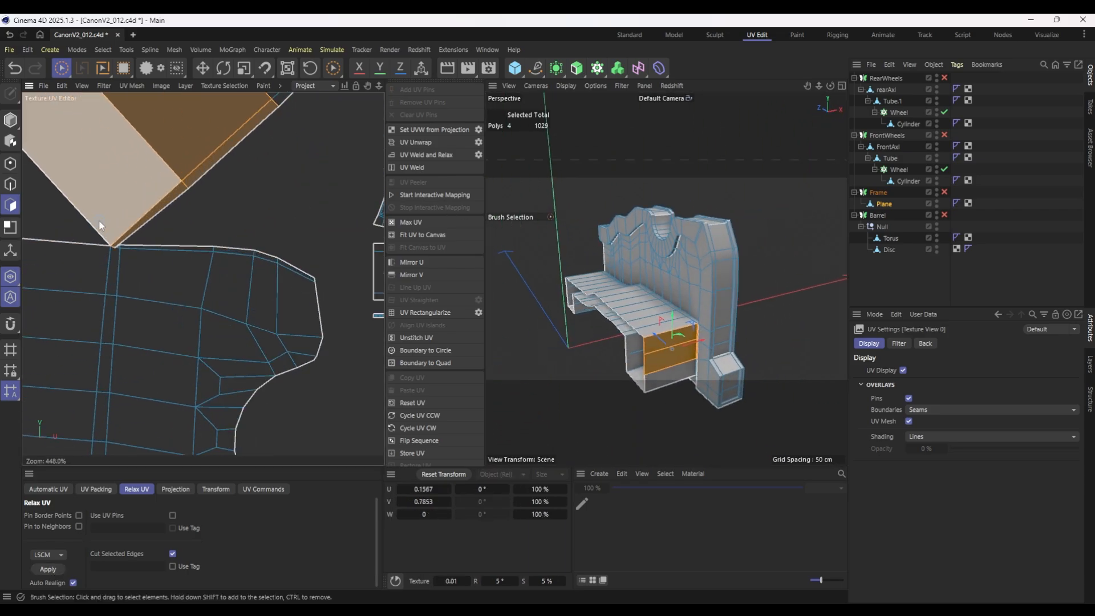
pyautogui.click(119, 259)
pyautogui.scroll(10, 703, 343)
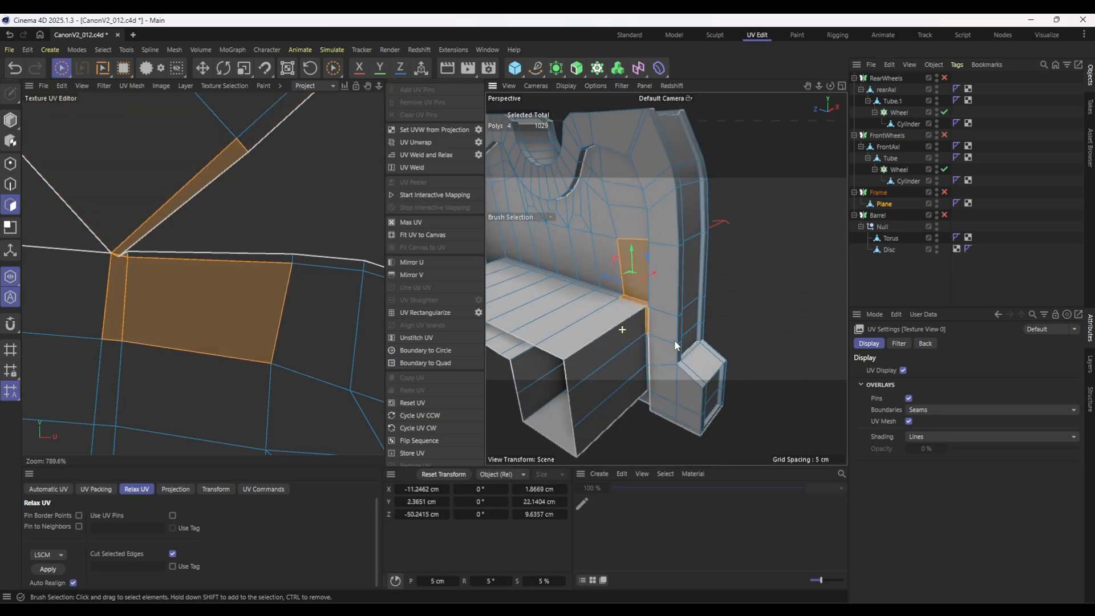
pyautogui.keyDown('alt'); pyautogui.moveTo(596, 308); pyautogui.dragTo(569, 293); pyautogui.keyUp('alt')
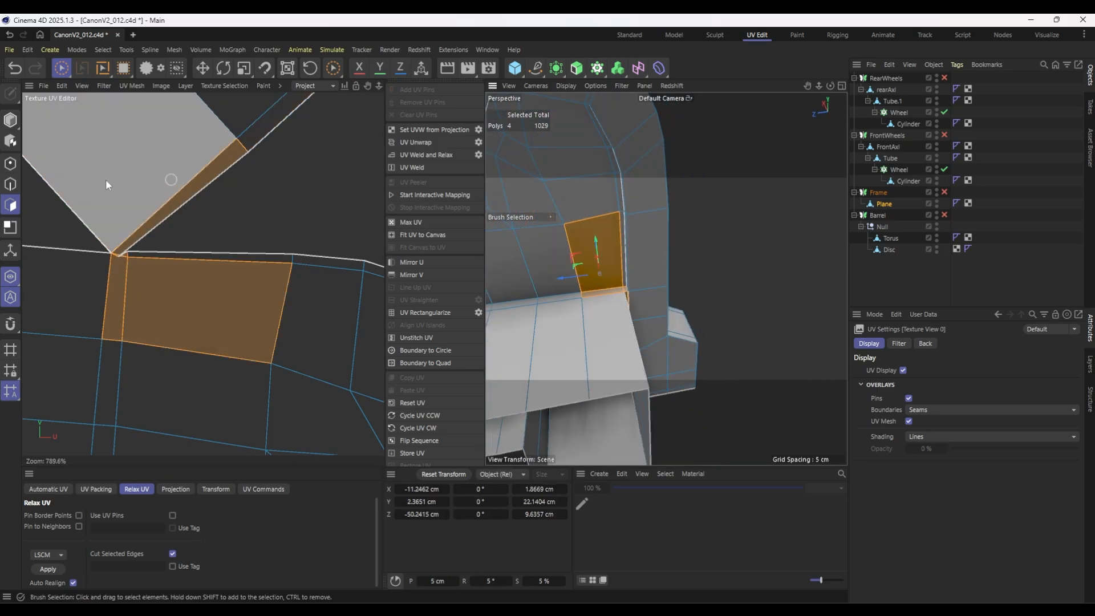
# Add the short edge at the corner between the inner box and the frame wall to the seam selection.
pyautogui.click(11, 185)
pyautogui.scroll(4, 615, 297)
pyautogui.keyDown('alt'); pyautogui.moveTo(660, 307); pyautogui.dragTo(655, 294); pyautogui.keyUp('alt')
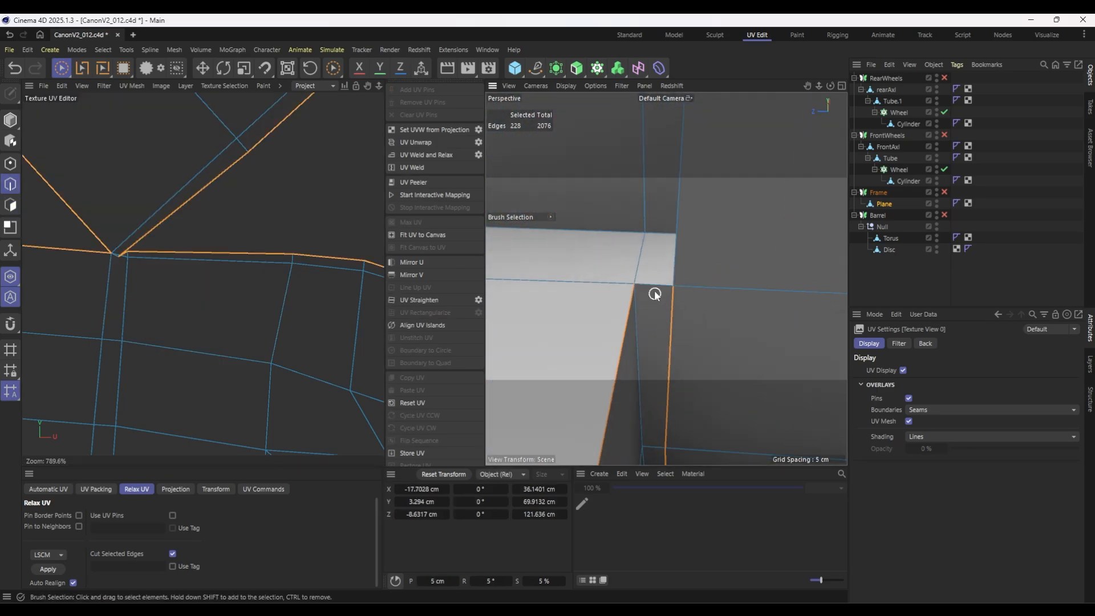
pyautogui.keyDown('shift'); pyautogui.click(652, 287); pyautogui.keyUp('shift')
pyautogui.scroll(-8, 597, 308)
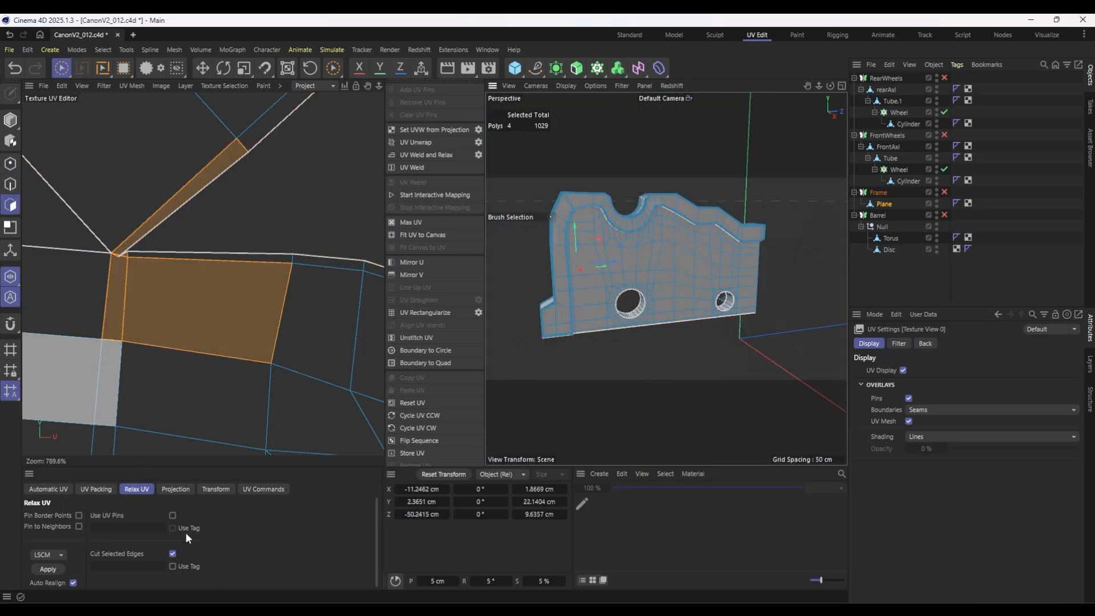
# Reproject all the frame's polygons with Frontal projection and reapply the LSCM relax using the added corner seam.
pyautogui.hotkey('ctrl', 'a')
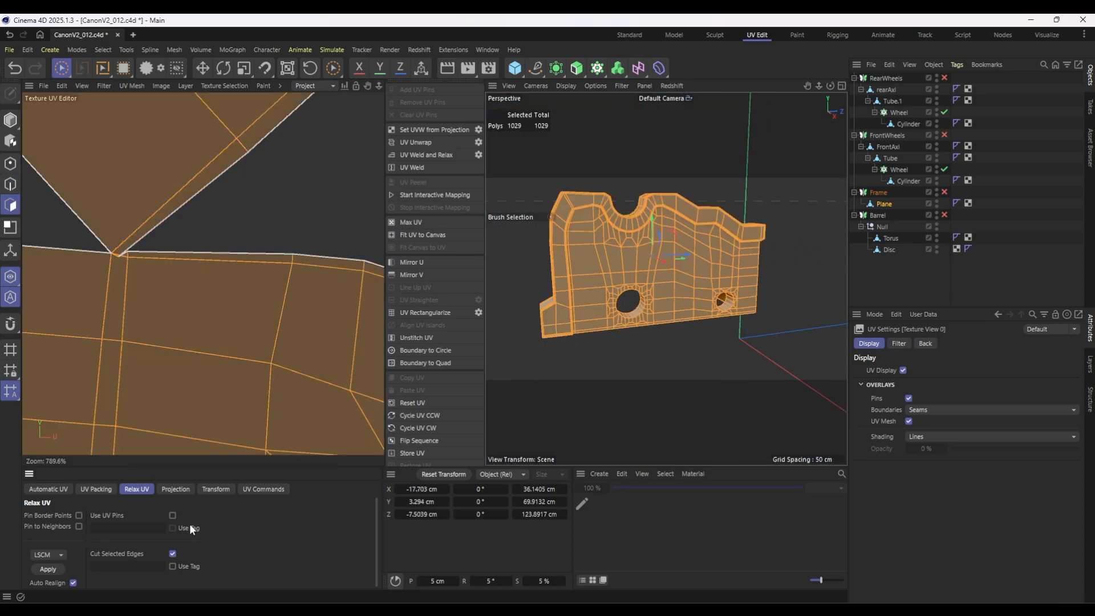
pyautogui.click(175, 489)
pyautogui.click(127, 516)
pyautogui.click(136, 488)
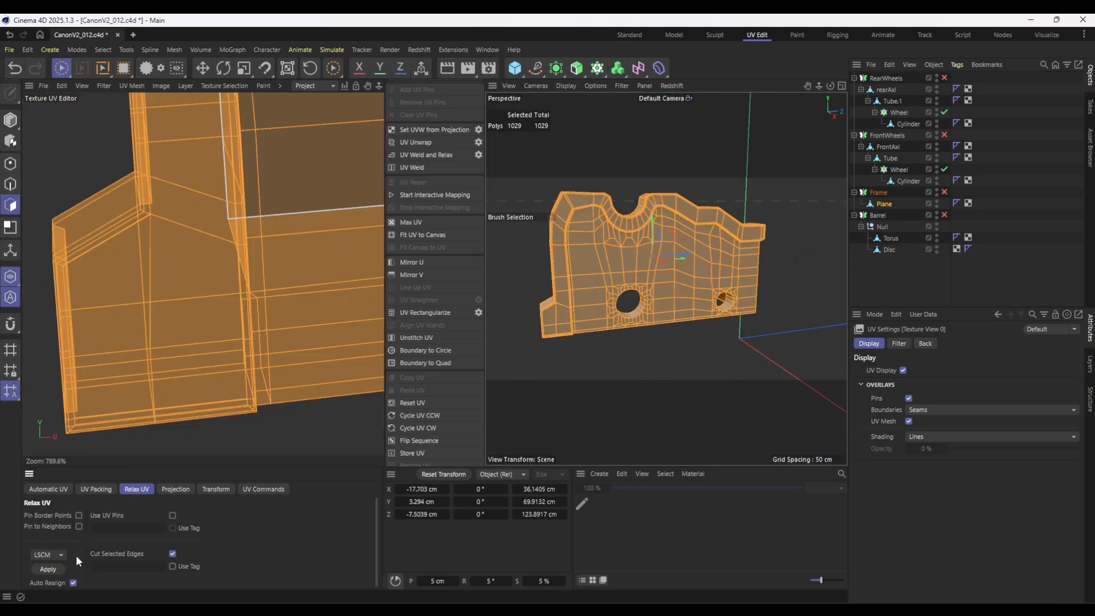
pyautogui.click(48, 569)
pyautogui.scroll(-10, 258, 269)
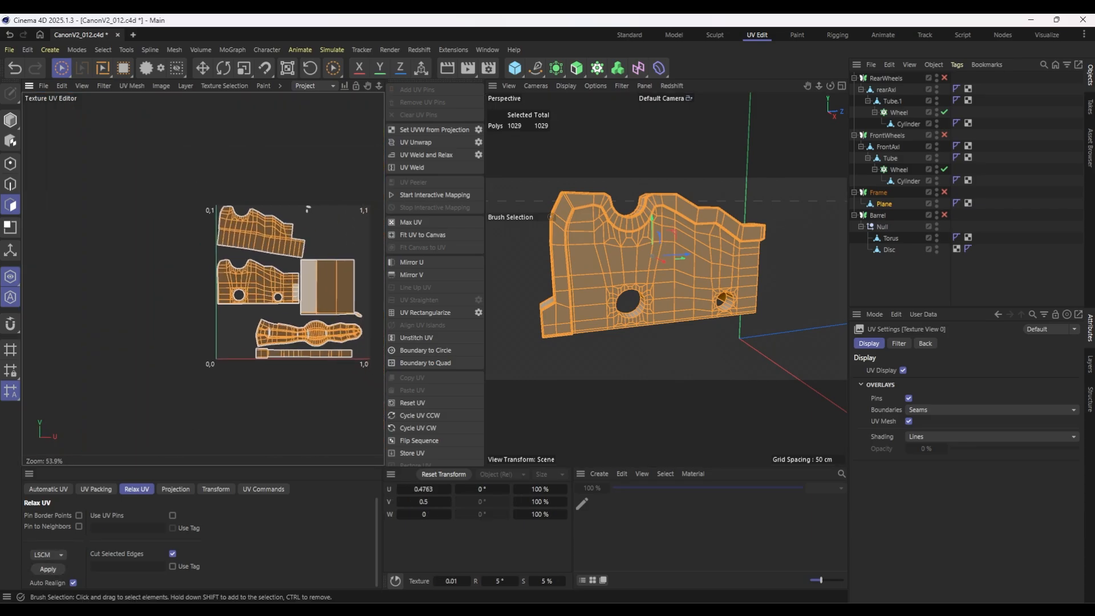
pyautogui.keyDown('alt'); pyautogui.moveTo(302, 292); pyautogui.dragTo(286, 284, button='middle'); pyautogui.keyUp('alt')
pyautogui.click(52, 570)
# Brush-select polygons near the tear in the trim's UV island to locate them on the frame's foot block.
pyautogui.scroll(3, 273, 308)
pyautogui.scroll(3, 311, 288)
pyautogui.moveTo(269, 284); pyautogui.dragTo(228, 289)
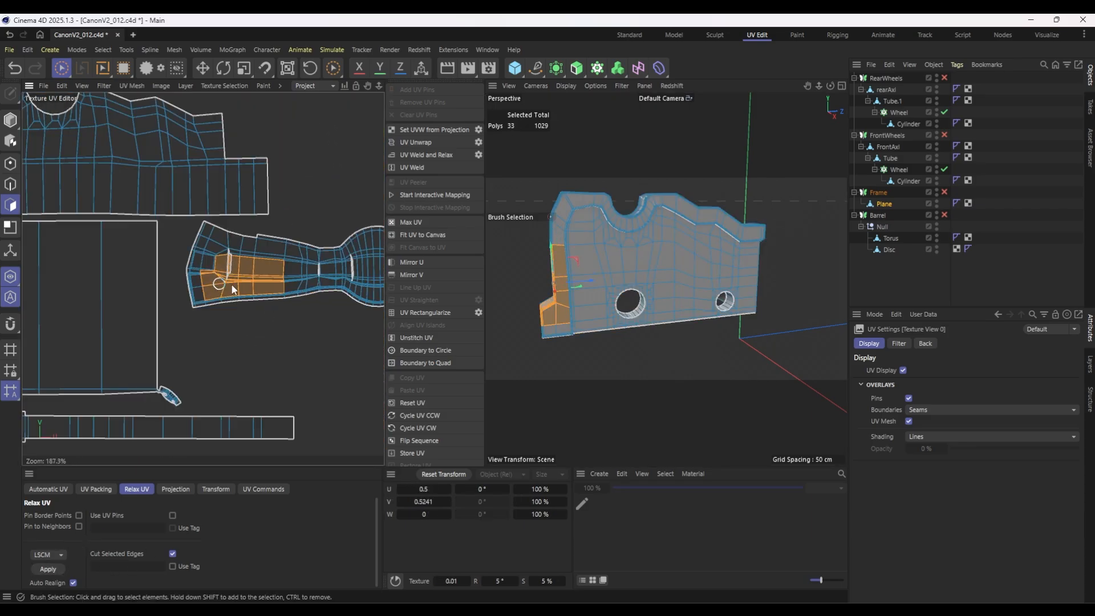
pyautogui.click(305, 323)
pyautogui.scroll(5, 293, 274)
pyautogui.click(90, 267)
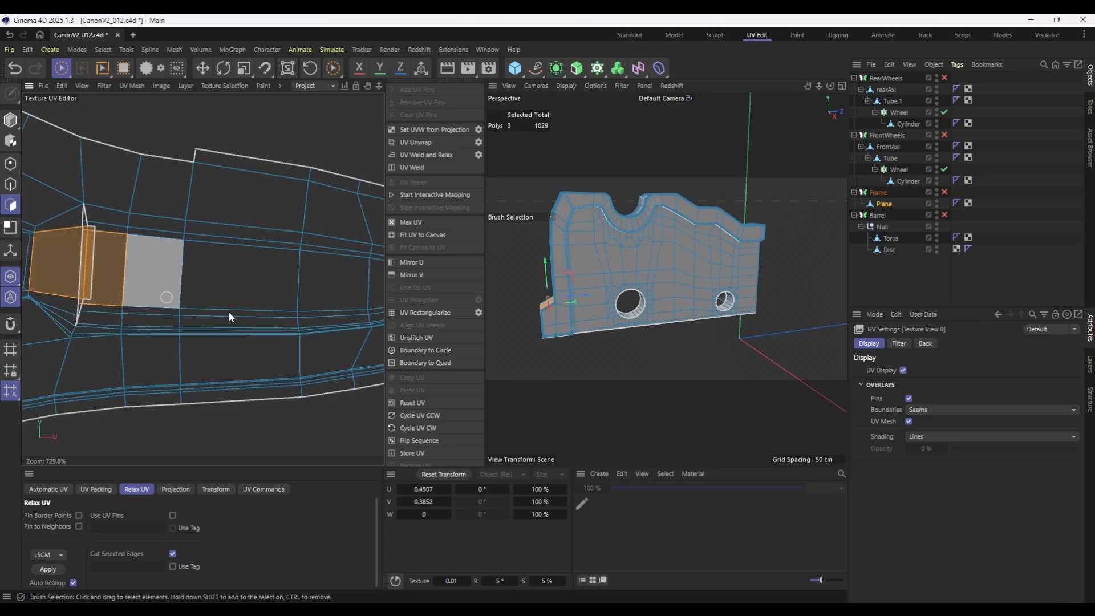
# Path-select an additional seam along the foot block's end face, continuing over its sloped top to the frame.
pyautogui.keyDown('alt'); pyautogui.moveTo(596, 323); pyautogui.dragTo(669, 370); pyautogui.keyUp('alt')
pyautogui.press('Return')
pyautogui.scroll(6, 575, 360)
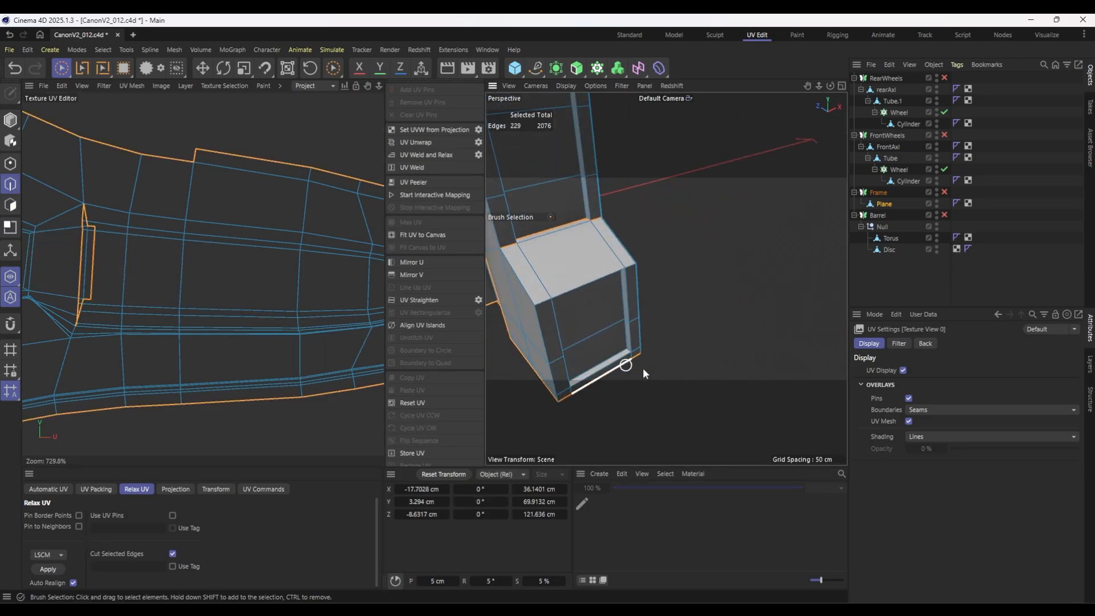
pyautogui.press('u')
pyautogui.press('m')
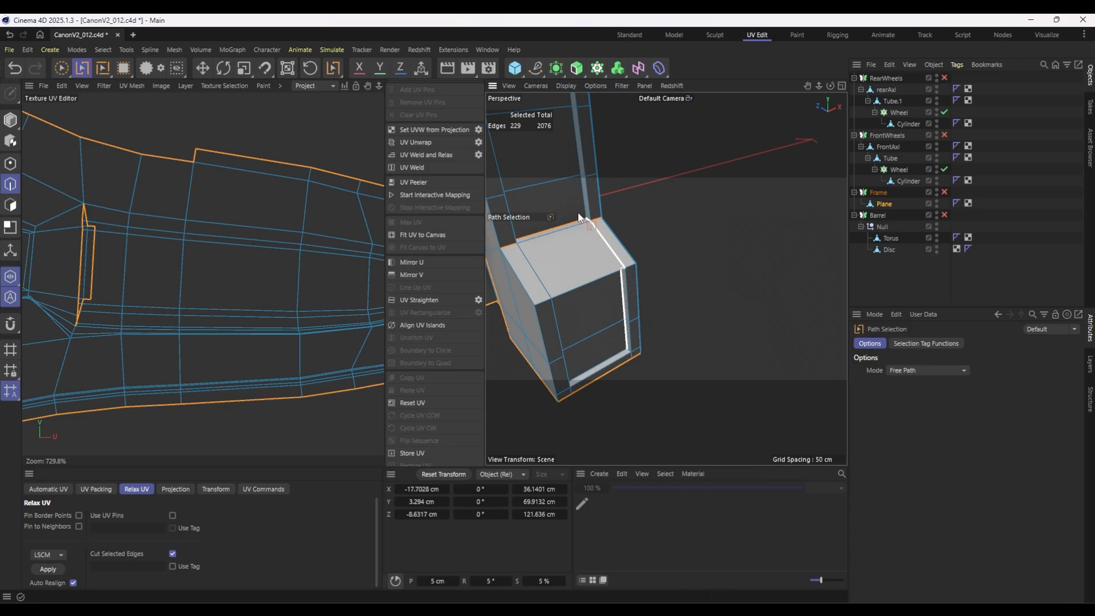
pyautogui.scroll(-6, 578, 218)
pyautogui.keyDown('alt'); pyautogui.moveTo(632, 279); pyautogui.dragTo(567, 334); pyautogui.keyUp('alt')
# Unwrap all the frame's polygons again with the foot seam and brush-select the overlapping foot polygons in the UV view.
pyautogui.click(11, 205)
pyautogui.hotkey('ctrl', 'a')
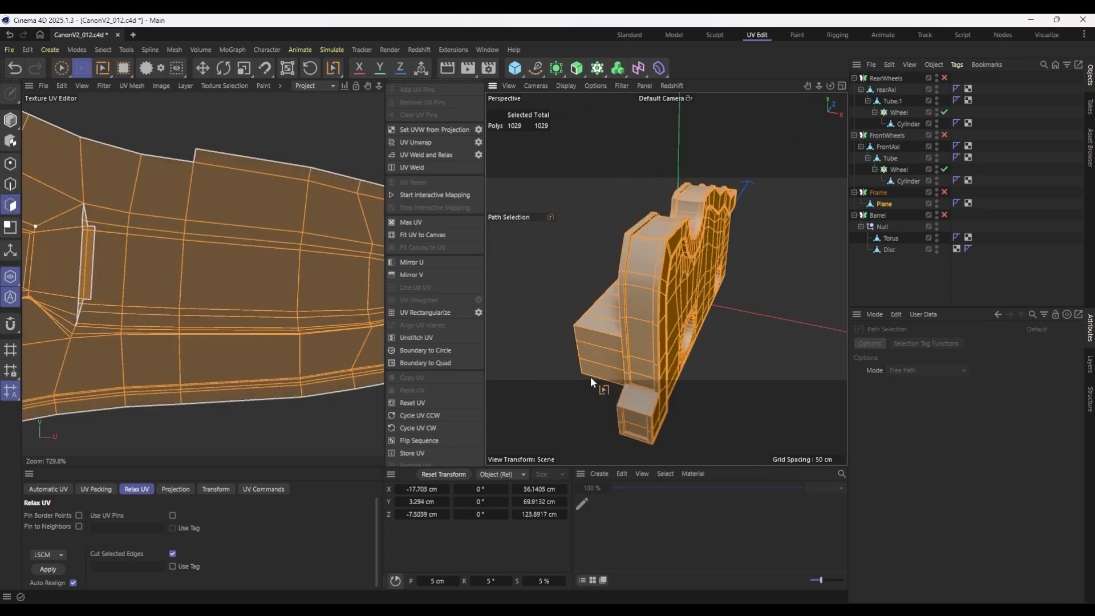
pyautogui.press('h')
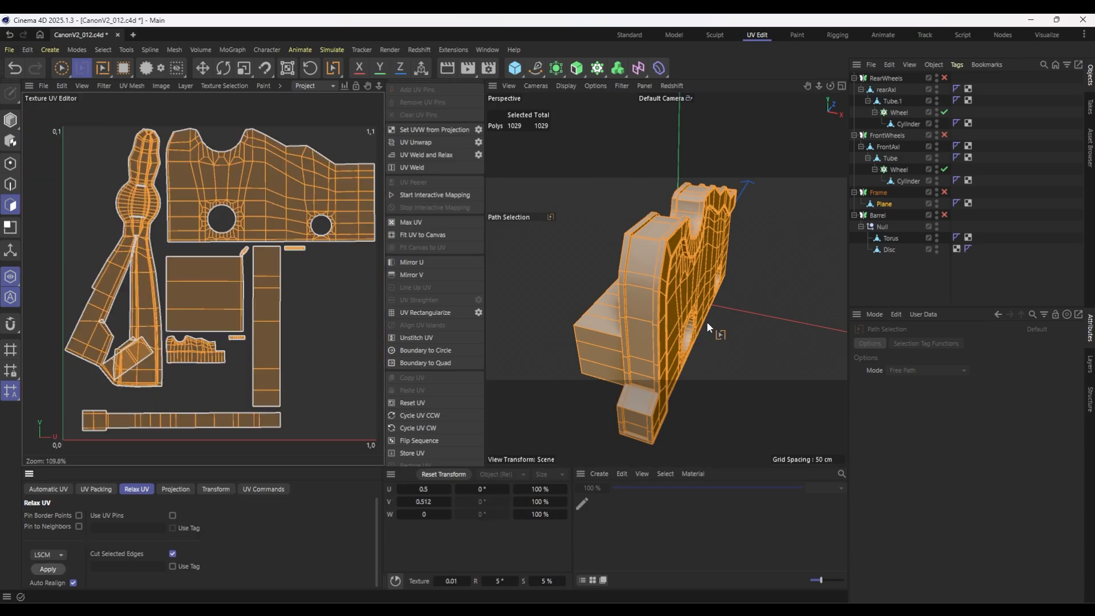
pyautogui.click(62, 68)
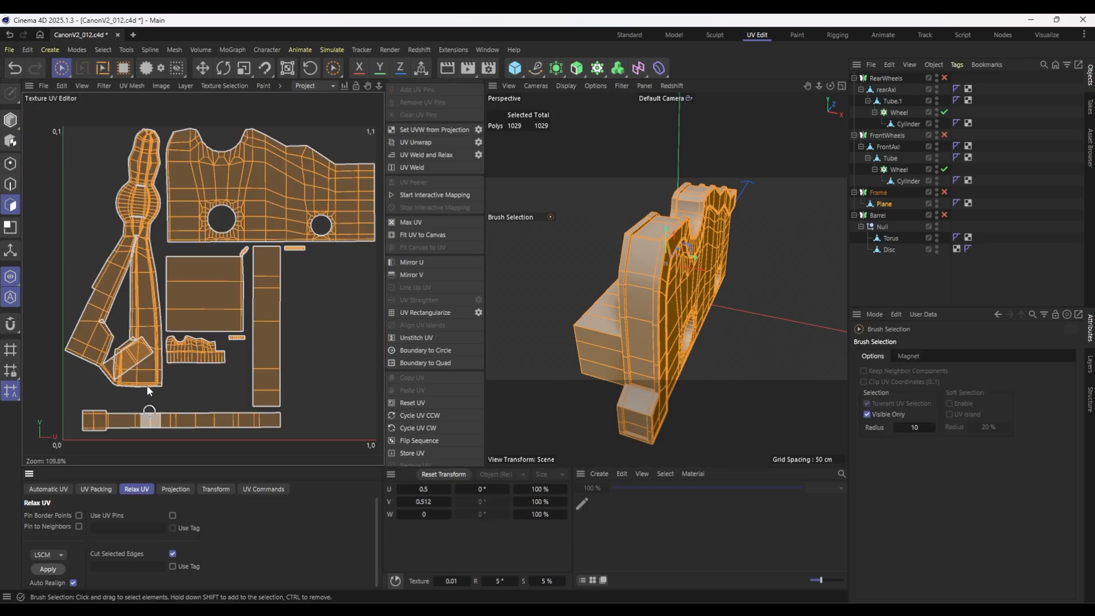
pyautogui.moveTo(146, 385); pyautogui.dragTo(133, 362)
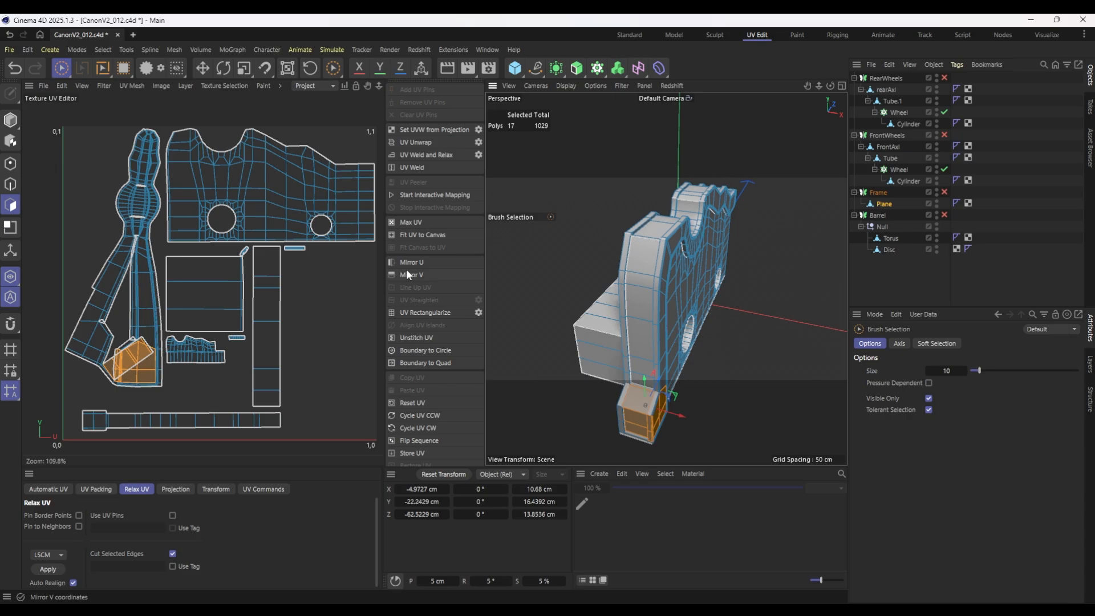
# Loop-select the trim's face polygons in the new unwrap and examine how its UV strip breaks at the foot block.
pyautogui.click(10, 204)
pyautogui.scroll(8, 207, 347)
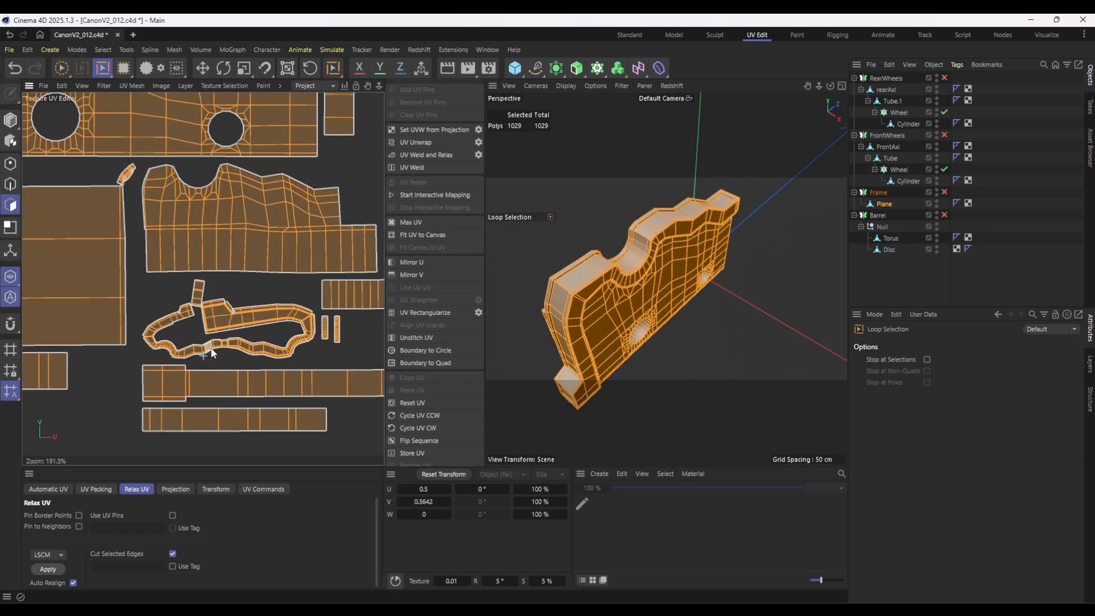
pyautogui.click(262, 355)
pyautogui.keyDown('alt'); pyautogui.moveTo(713, 256); pyautogui.dragTo(700, 376); pyautogui.keyUp('alt')
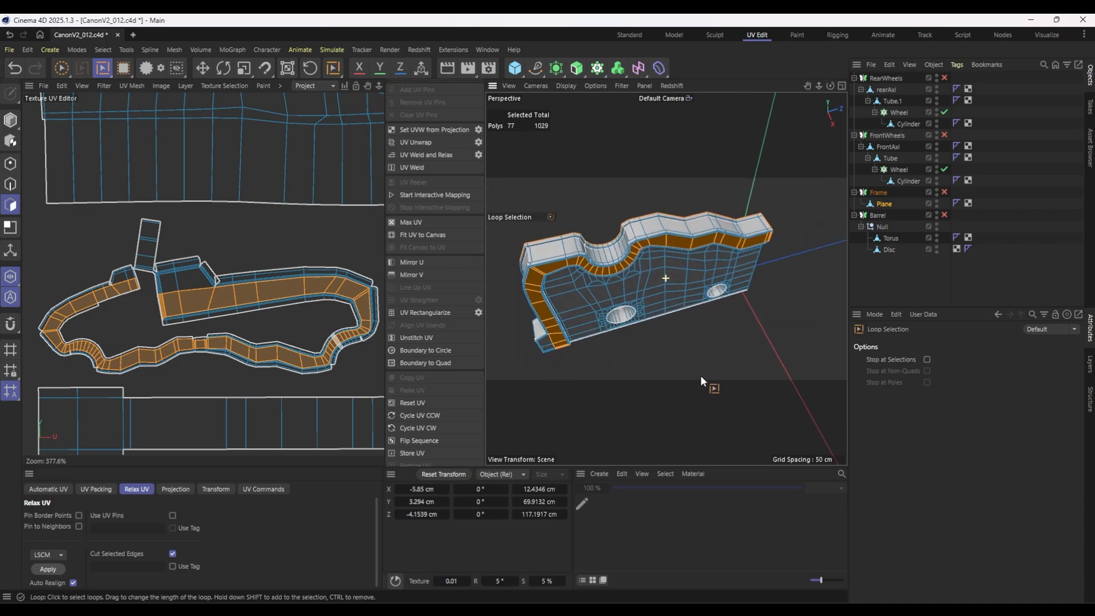
pyautogui.click(126, 286)
pyautogui.click(131, 280)
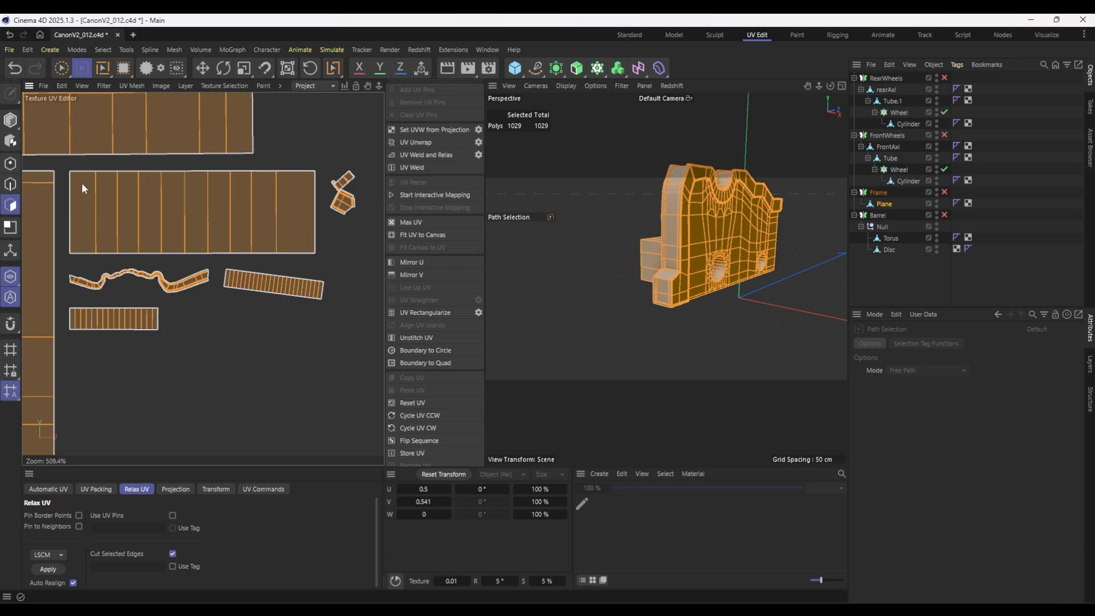
# Unwrap the frame with the revised seams, then enlarge the curved trim's UV island and move it below the UV canvas.
pyautogui.click(123, 67)
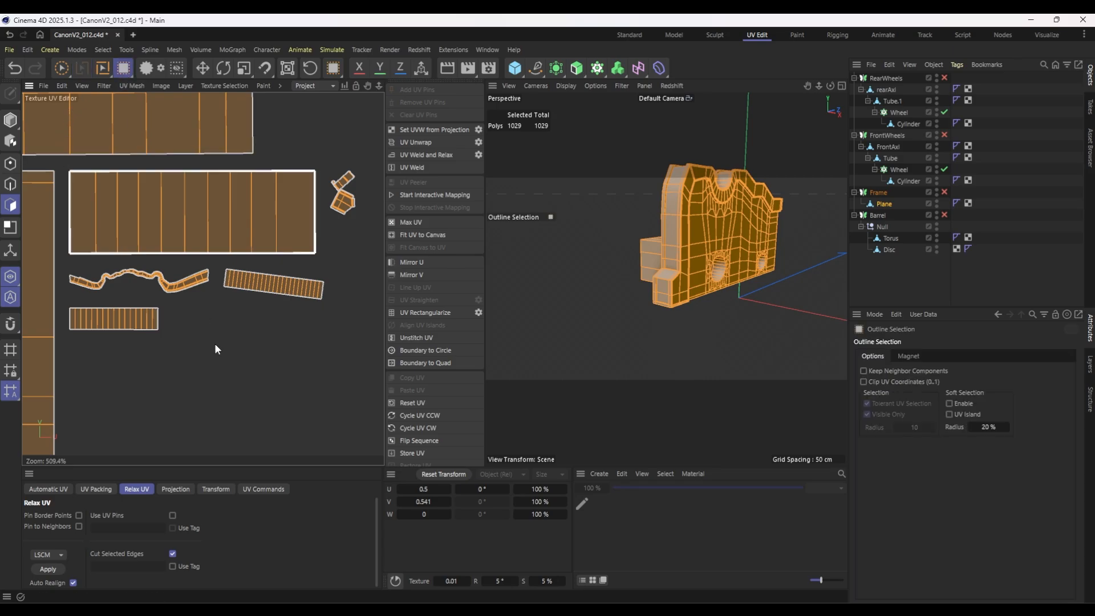
pyautogui.click(191, 288)
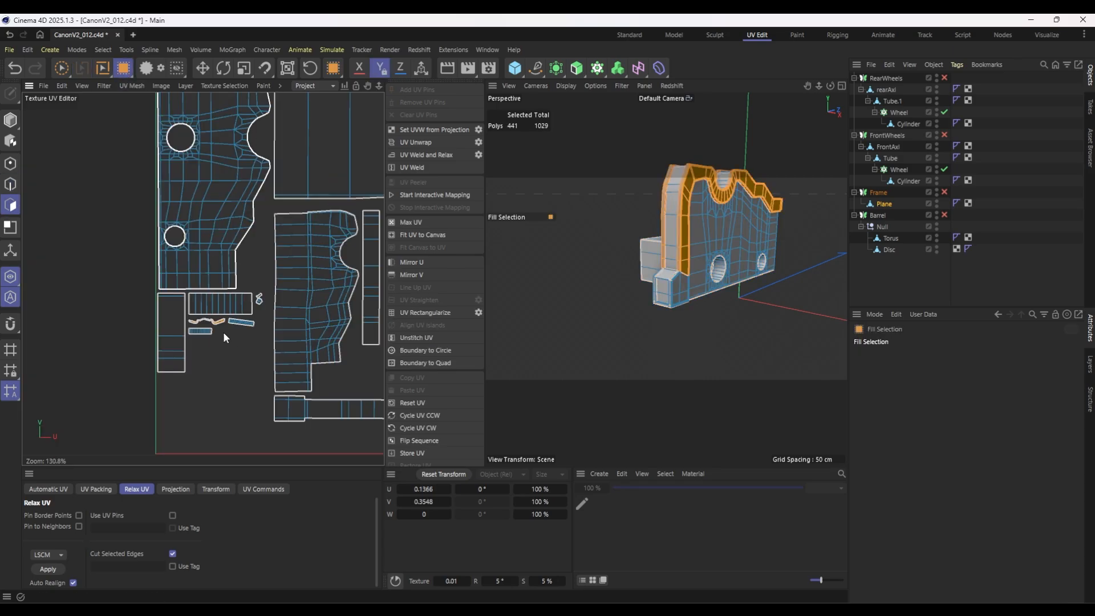
pyautogui.press('t')
pyautogui.moveTo(216, 327); pyautogui.dragTo(1069, 34)
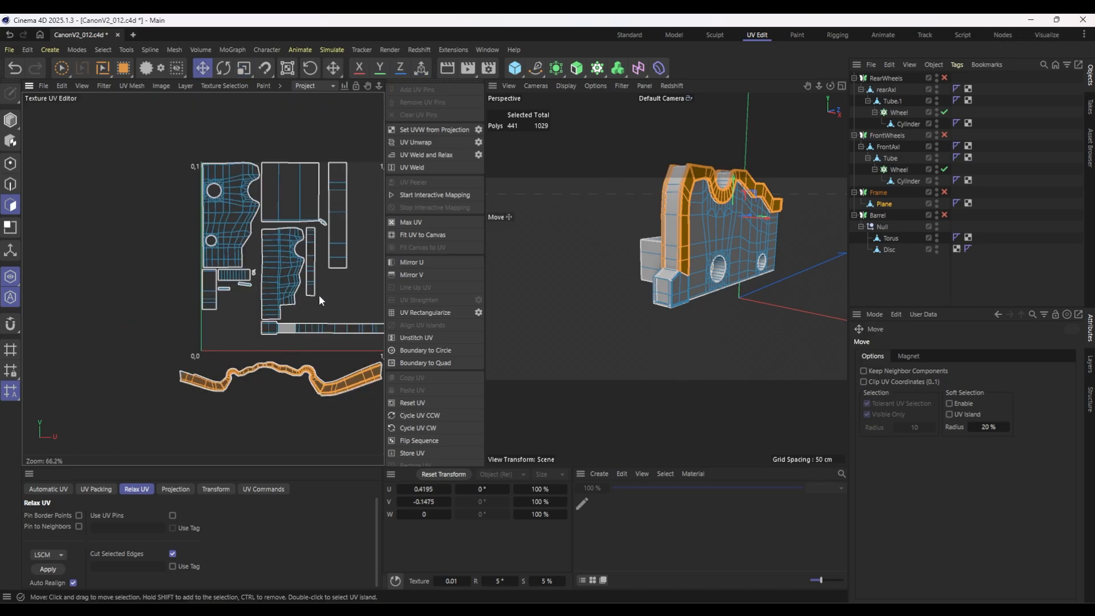
# Select polygons in the small curved island beside the large rectangular one to check them on the model, then undo the last selection changes.
pyautogui.keyDown('alt'); pyautogui.moveTo(331, 256); pyautogui.dragTo(188, 242, button='middle'); pyautogui.keyUp('alt')
pyautogui.scroll(3, 175, 199)
pyautogui.scroll(8, 183, 208)
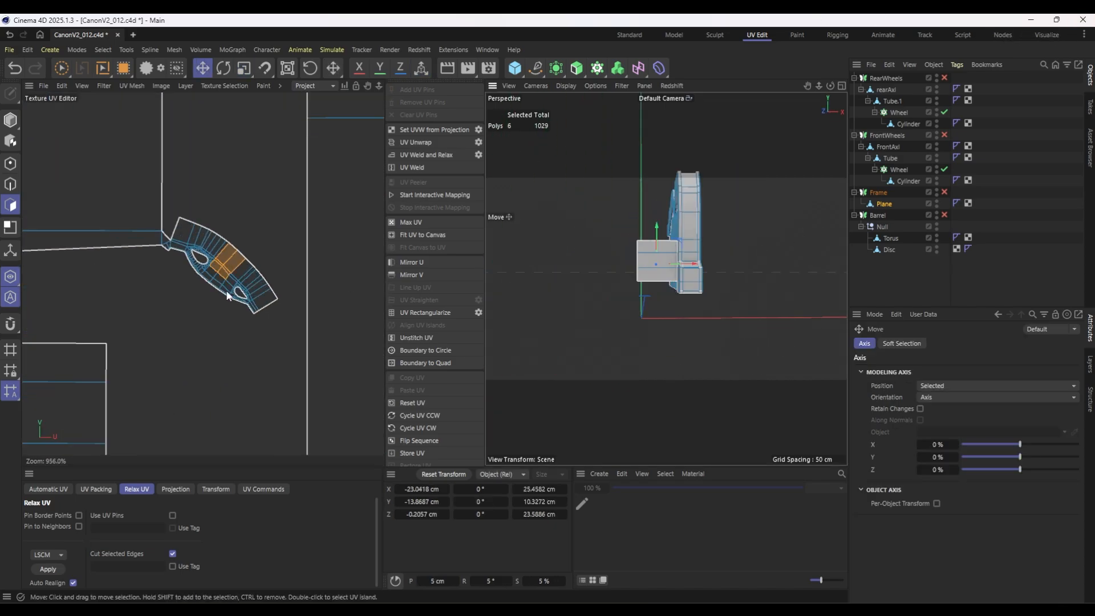
pyautogui.scroll(-8, 141, 286)
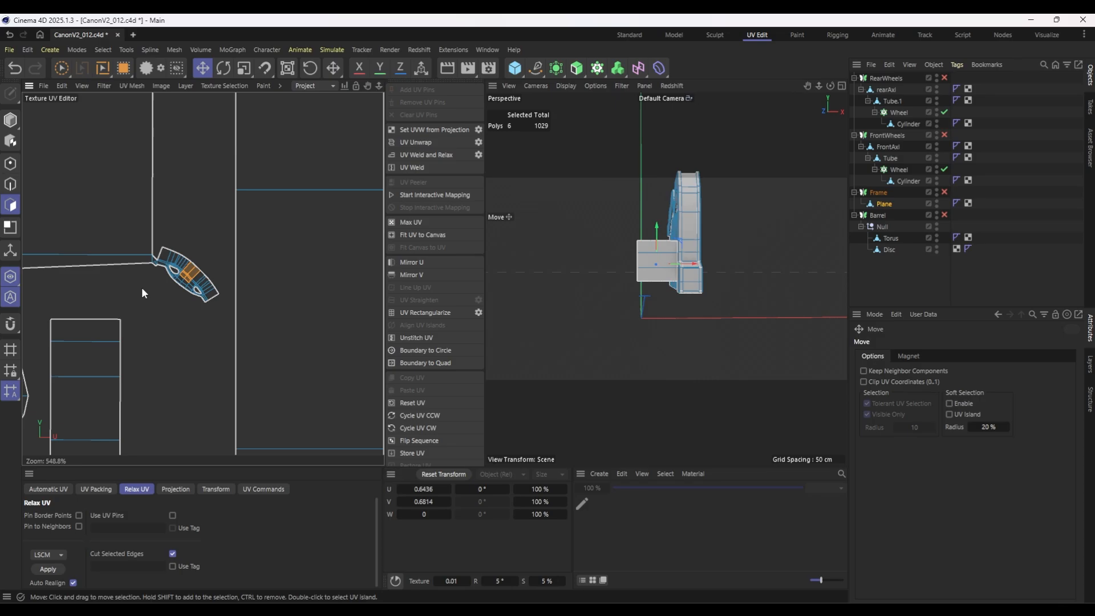
pyautogui.click(99, 218)
pyautogui.keyDown('alt'); pyautogui.moveTo(76, 217); pyautogui.dragTo(284, 224, button='middle'); pyautogui.keyUp('alt')
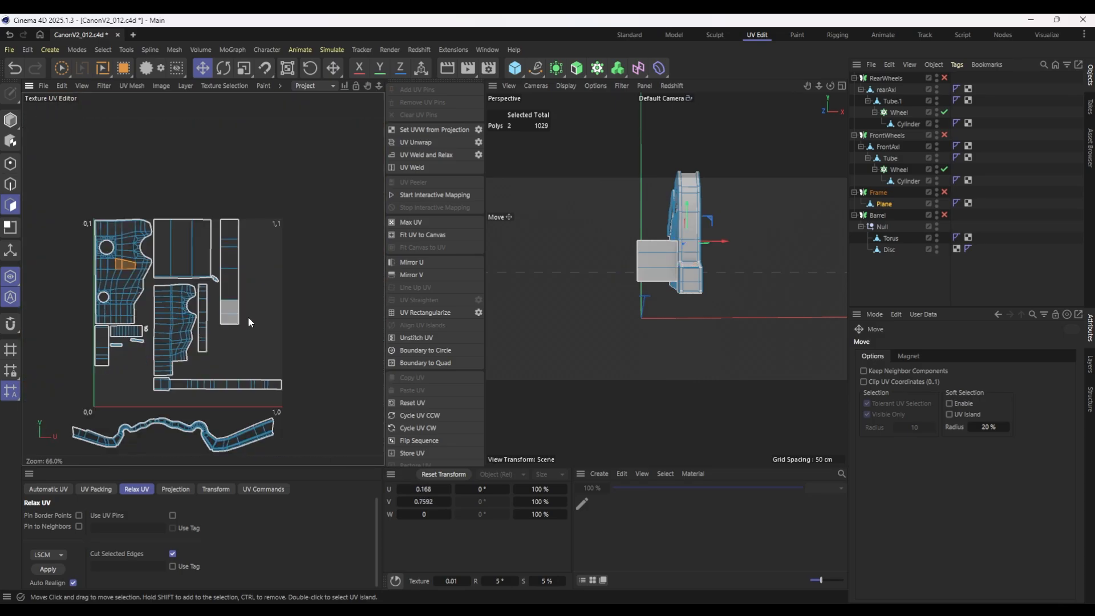
pyautogui.hotkey('ctrl', 'z')
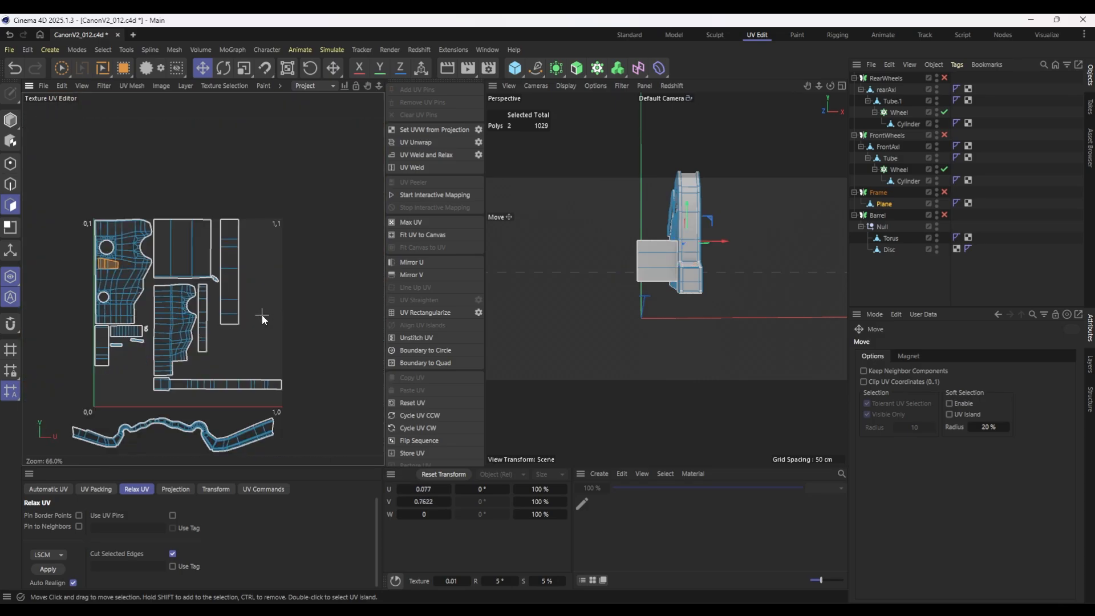
pyautogui.hotkey('ctrl', 'z')
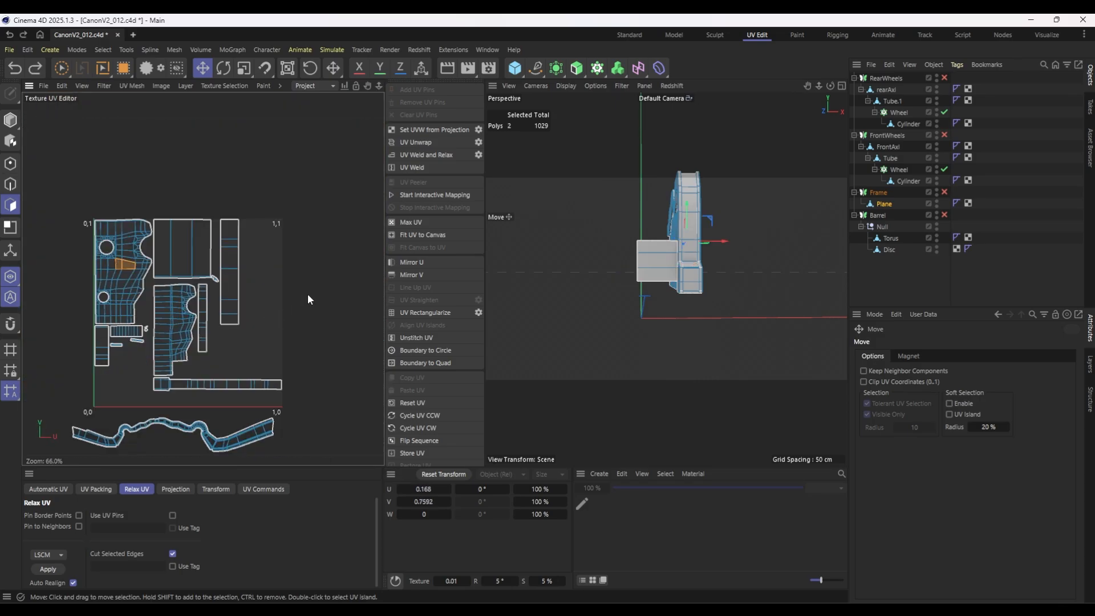
# Select the front wheel's spoke cylinder and path-select a lengthwise seam along its full length.
pyautogui.click(908, 180)
pyautogui.keyDown('alt'); pyautogui.moveTo(692, 271); pyautogui.dragTo(741, 286); pyautogui.keyUp('alt')
pyautogui.keyDown('alt'); pyautogui.moveTo(720, 291); pyautogui.dragTo(656, 285); pyautogui.keyUp('alt')
pyautogui.click(11, 183)
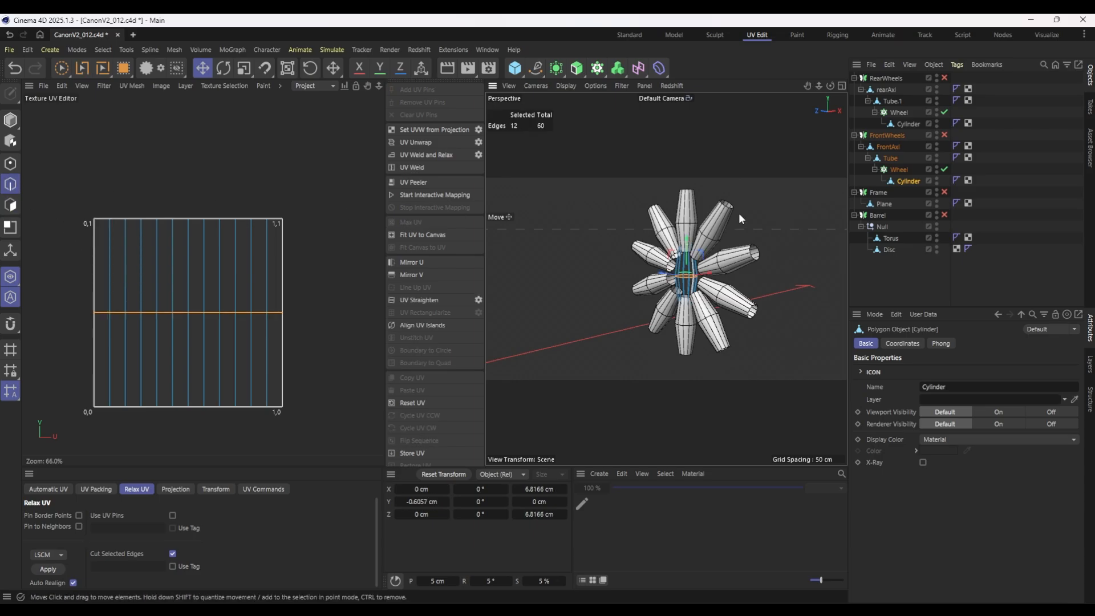
pyautogui.scroll(5, 737, 213)
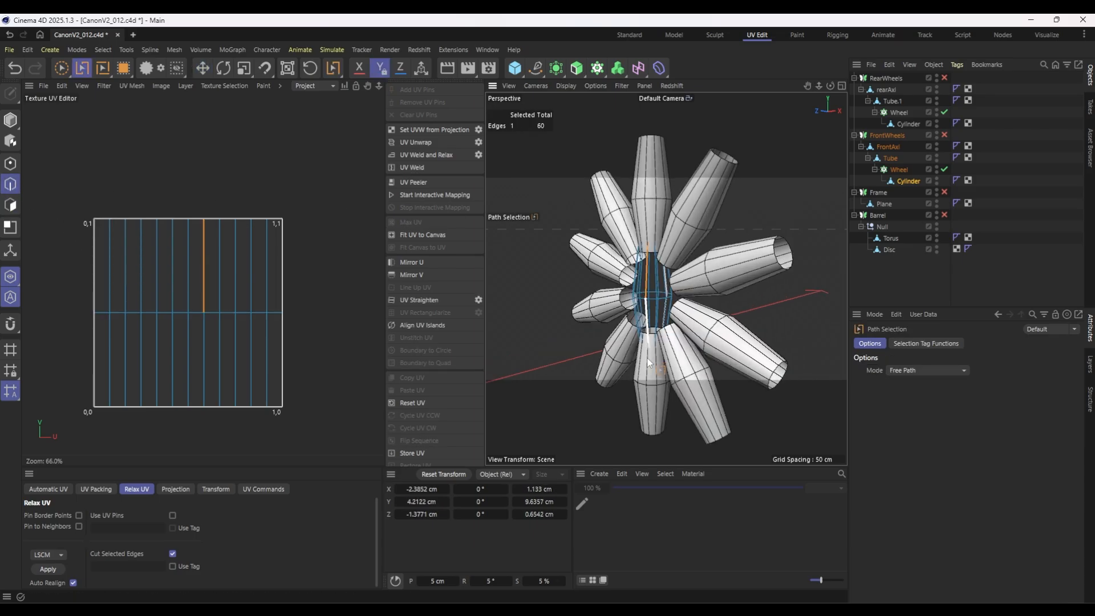
pyautogui.moveTo(646, 296); pyautogui.dragTo(648, 340)
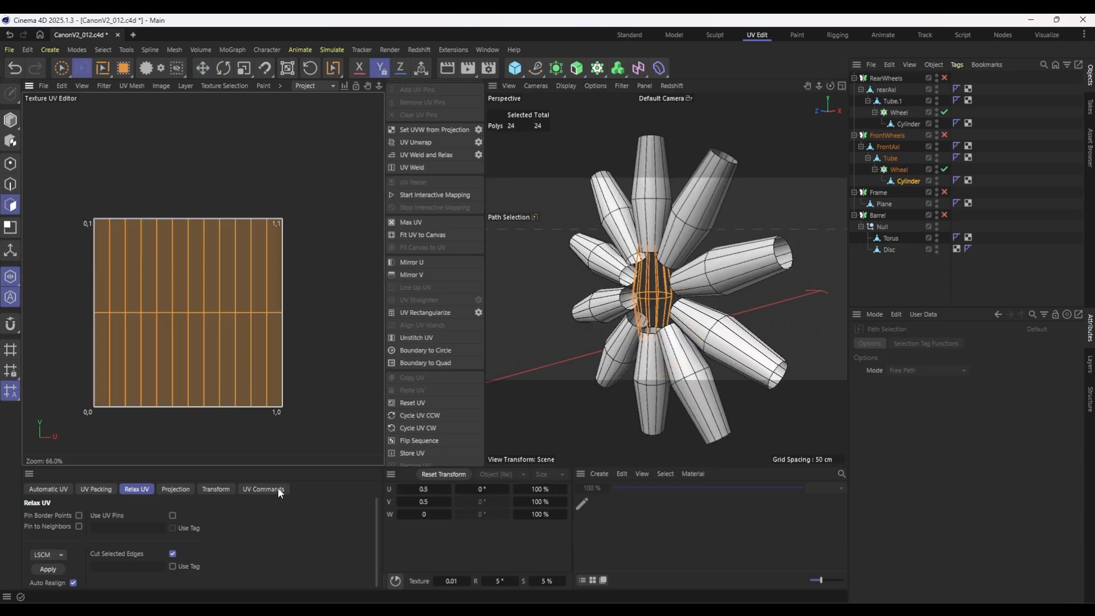
# Apply a Frontal projection to the spoke cylinder's UVs and unwrap them along the selected seam with LSCM relax.
pyautogui.click(178, 489)
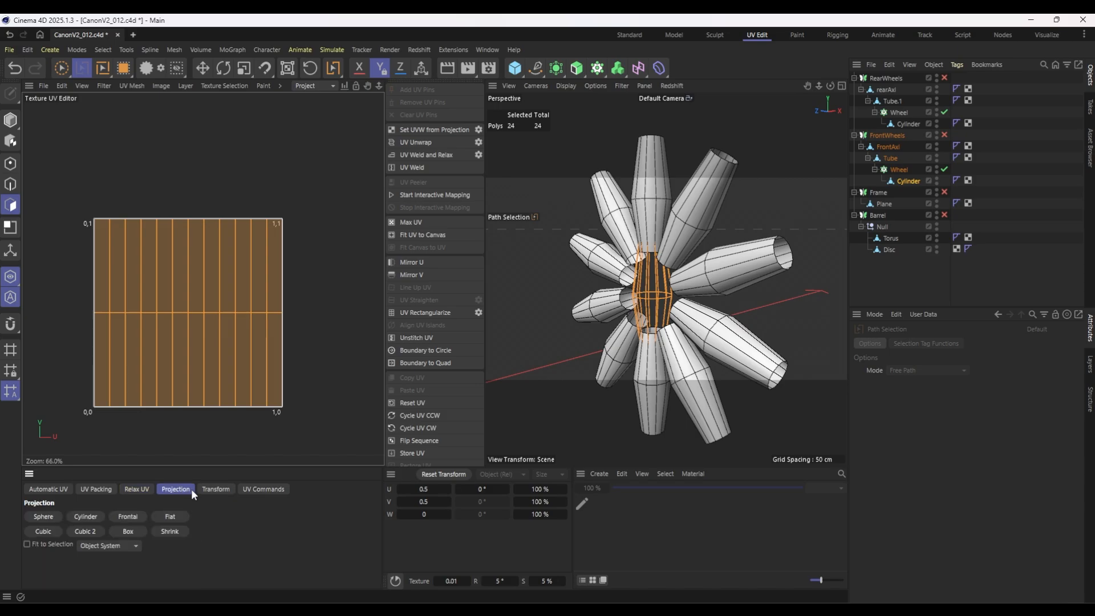
pyautogui.click(124, 517)
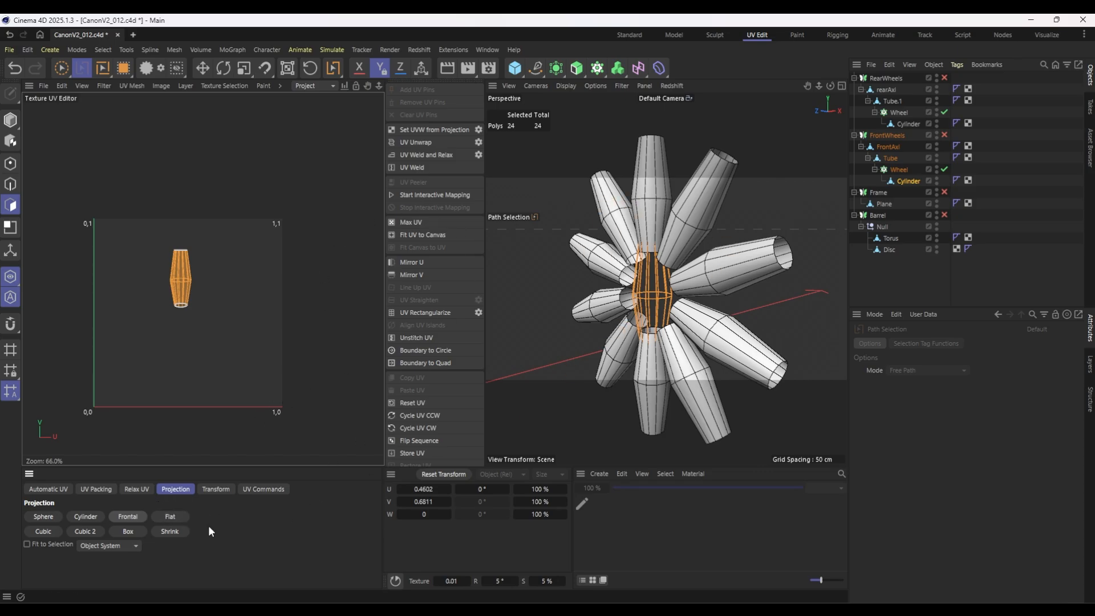
pyautogui.click(137, 489)
pyautogui.click(47, 569)
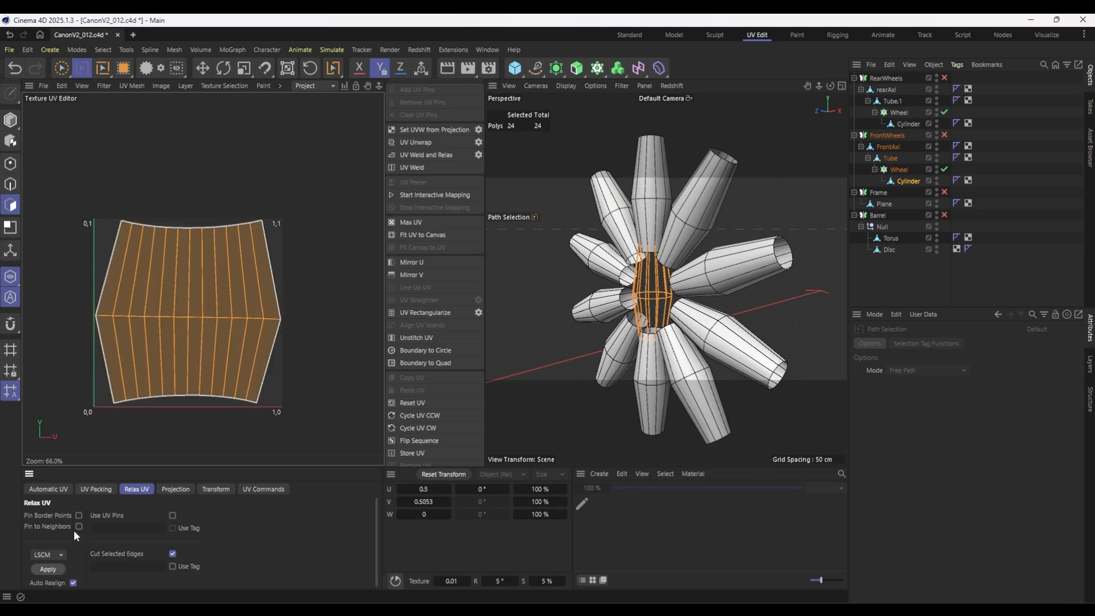
# Select the front wheel's rim tube and loop-select its outer and inner edge rings as seams.
pyautogui.scroll(-5, 661, 275)
pyautogui.keyDown('alt'); pyautogui.moveTo(661, 276); pyautogui.dragTo(578, 250); pyautogui.keyUp('alt')
pyautogui.click(890, 159)
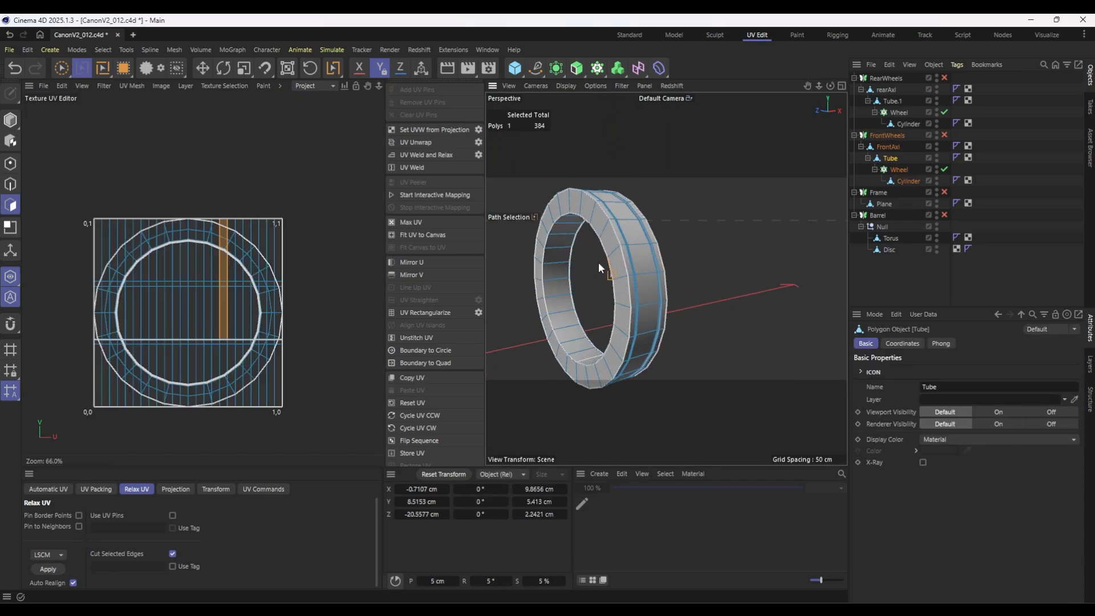
pyautogui.scroll(5, 597, 262)
pyautogui.press('Return')
pyautogui.press('u')
pyautogui.press('l')
pyautogui.click(635, 271)
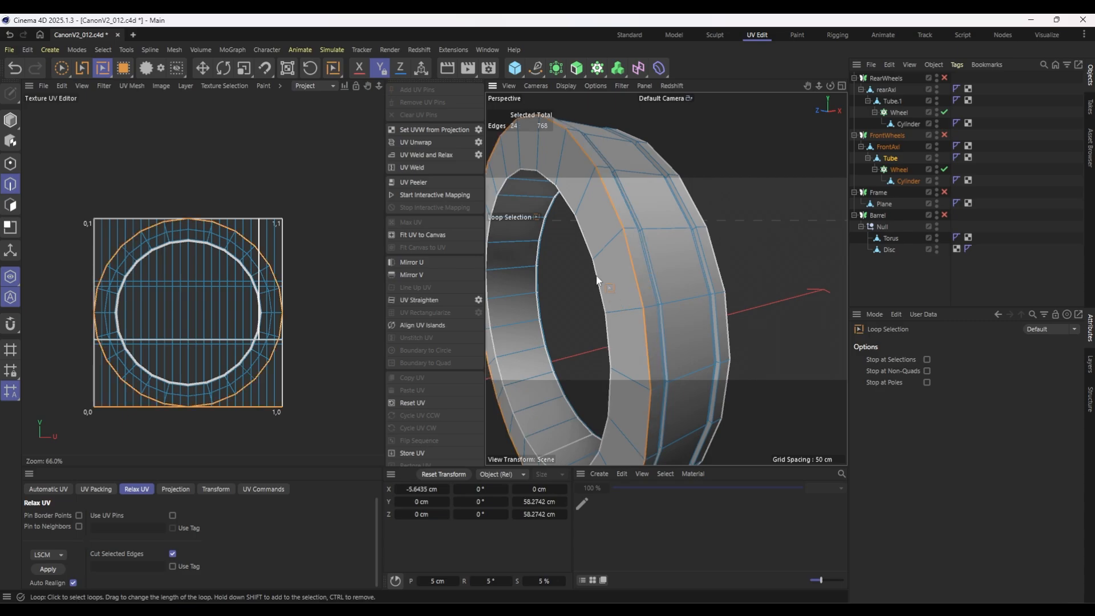
pyautogui.keyDown('alt'); pyautogui.moveTo(688, 309); pyautogui.dragTo(749, 284); pyautogui.keyUp('alt')
pyautogui.scroll(5, 748, 282)
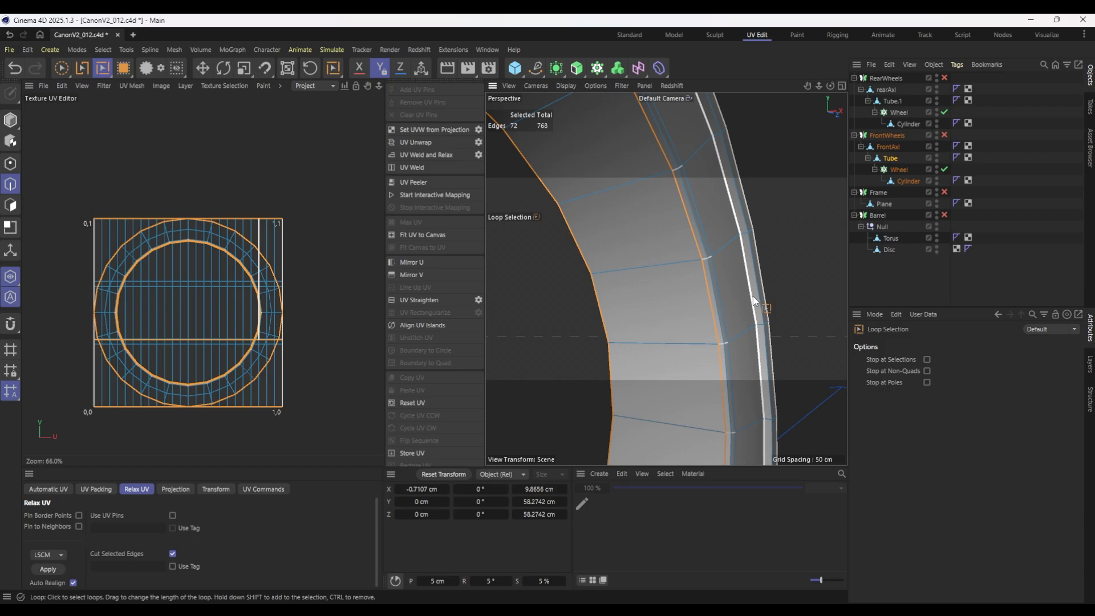
pyautogui.keyDown('shift'); pyautogui.click(720, 311); pyautogui.keyUp('shift')
pyautogui.scroll(-5, 741, 319)
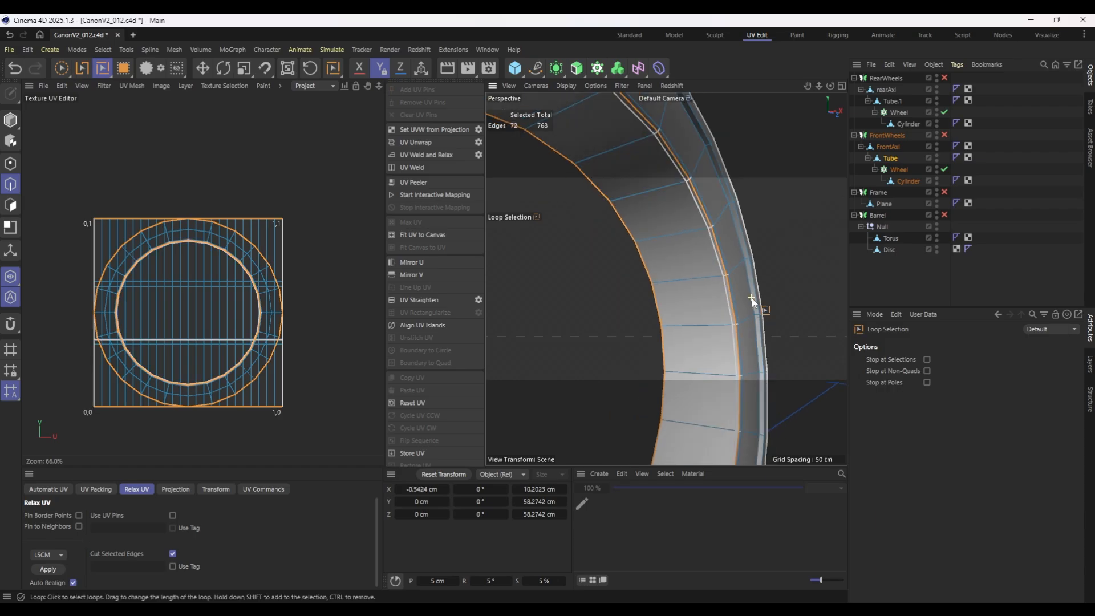
# Path-select crosswise seams at several points around the front rim tube, connecting its edge loops.
pyautogui.press('u')
pyautogui.press('m')
pyautogui.moveTo(624, 348)
pyautogui.keyDown('alt'); pyautogui.mouseDown()
pyautogui.moveTo(606, 305)
pyautogui.moveTo(714, 301)
pyautogui.moveTo(565, 307)
pyautogui.moveTo(620, 299)
pyautogui.mouseUp(); pyautogui.keyUp('alt')
pyautogui.scroll(3, 604, 304)
pyautogui.keyDown('shift'); pyautogui.click(661, 293); pyautogui.keyUp('shift')
pyautogui.keyDown('shift'); pyautogui.moveTo(638, 324); pyautogui.dragTo(638, 313); pyautogui.keyUp('shift')
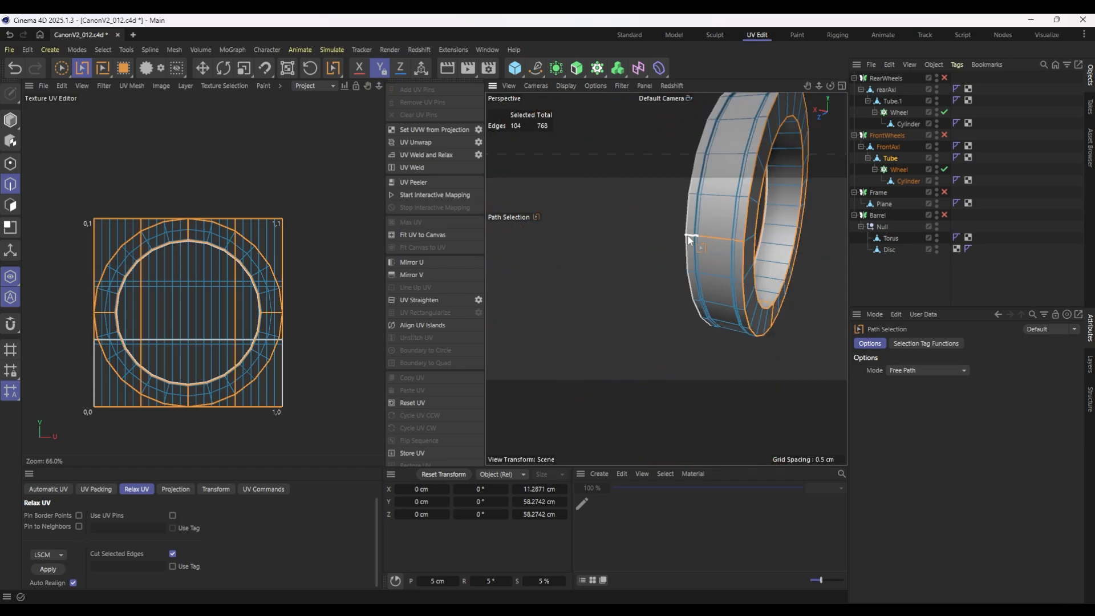
pyautogui.keyDown('alt'); pyautogui.moveTo(723, 293); pyautogui.dragTo(687, 262); pyautogui.keyUp('alt')
pyautogui.moveTo(687, 263)
pyautogui.keyDown('shift'); pyautogui.mouseDown()
pyautogui.moveTo(735, 285)
pyautogui.moveTo(803, 363)
pyautogui.moveTo(805, 415)
pyautogui.mouseUp(); pyautogui.keyUp('shift')
pyautogui.scroll(-10, 648, 344)
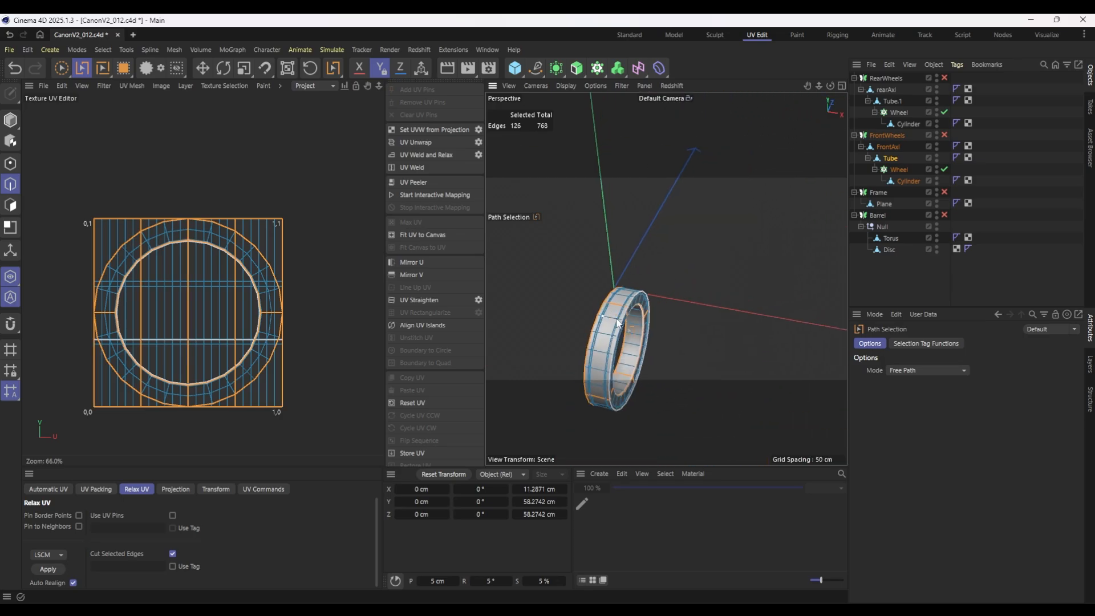
pyautogui.keyDown('alt'); pyautogui.moveTo(648, 345); pyautogui.dragTo(577, 296); pyautogui.keyUp('alt')
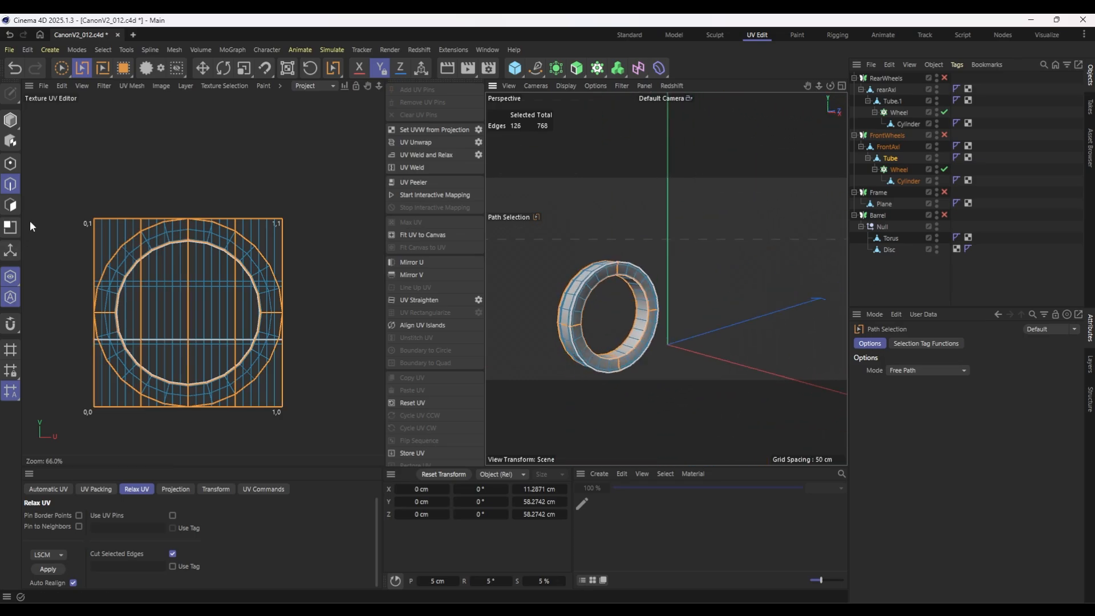
# Unwrap all polygons of the front rim tube with LSCM relax along the selected seams.
pyautogui.click(10, 205)
pyautogui.hotkey('ctrl', 'a')
pyautogui.click(49, 568)
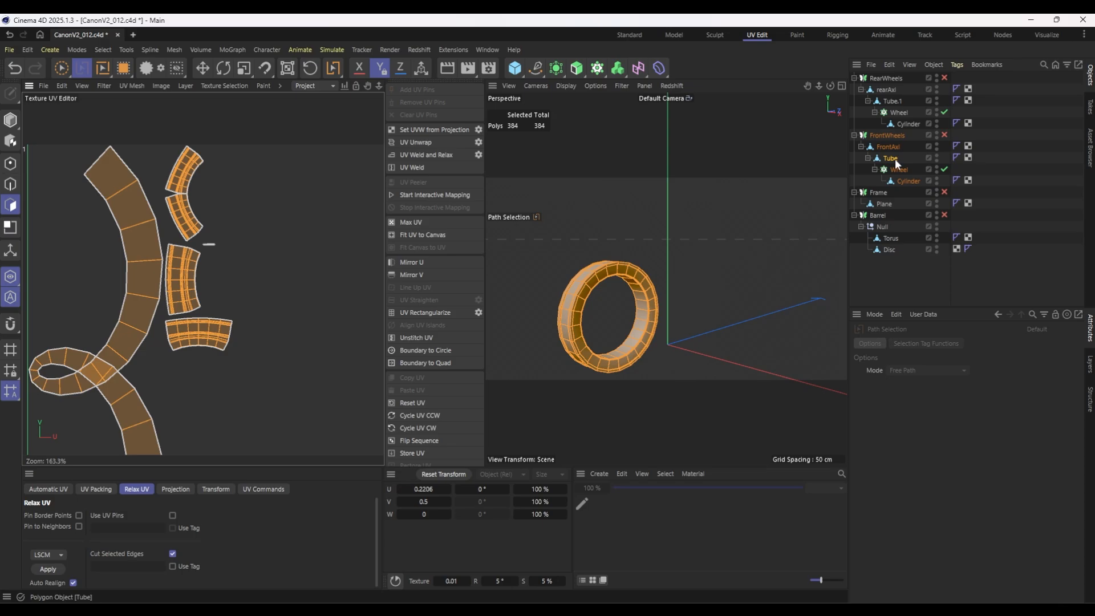
# Remove the short crosswise seams from the rim tube's side faces and unwrap the tube again.
pyautogui.click(10, 184)
pyautogui.scroll(5, 758, 313)
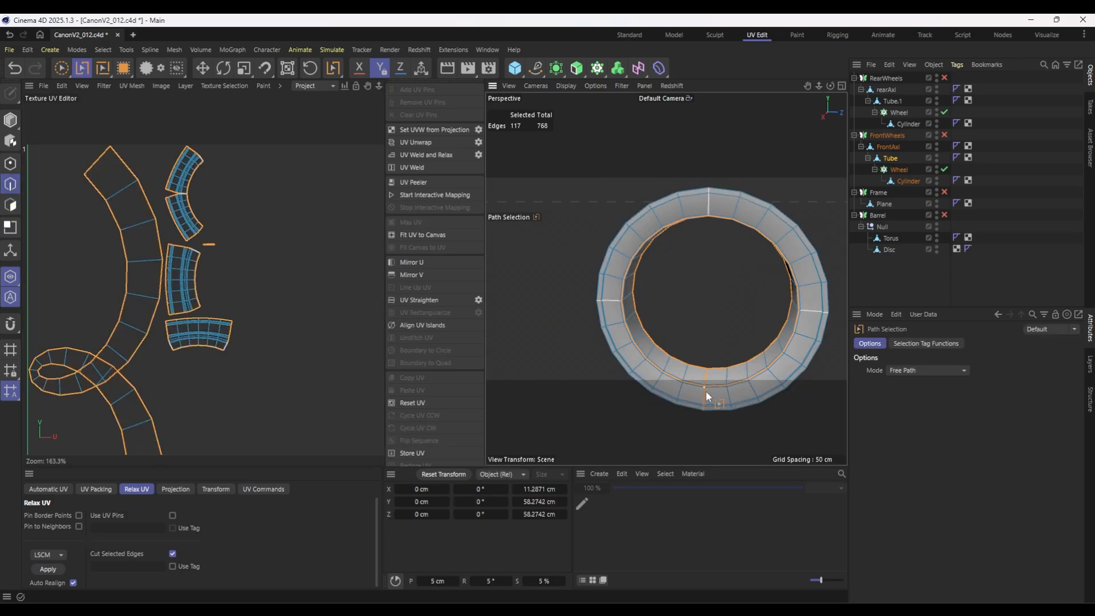
pyautogui.keyDown('ctrl'); pyautogui.moveTo(706, 391); pyautogui.dragTo(705, 415); pyautogui.keyUp('ctrl')
pyautogui.keyDown('alt'); pyautogui.moveTo(711, 320); pyautogui.dragTo(765, 277); pyautogui.keyUp('alt')
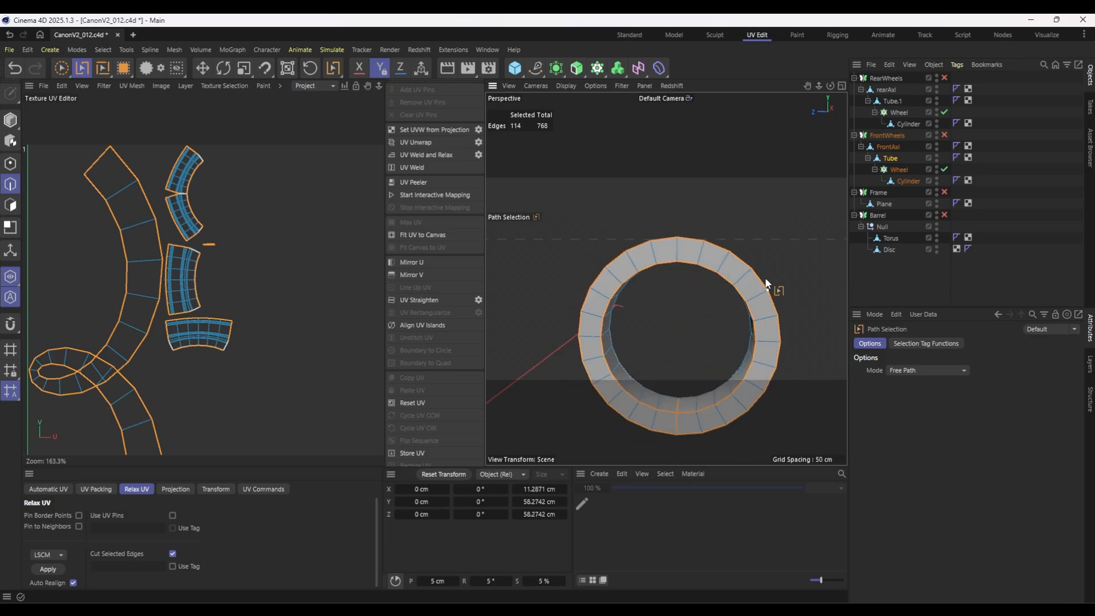
pyautogui.keyDown('alt'); pyautogui.moveTo(738, 348); pyautogui.dragTo(758, 313); pyautogui.keyUp('alt')
pyautogui.moveTo(658, 325)
pyautogui.keyDown('alt'); pyautogui.mouseDown()
pyautogui.moveTo(650, 342)
pyautogui.moveTo(646, 315)
pyautogui.mouseUp(); pyautogui.keyUp('alt')
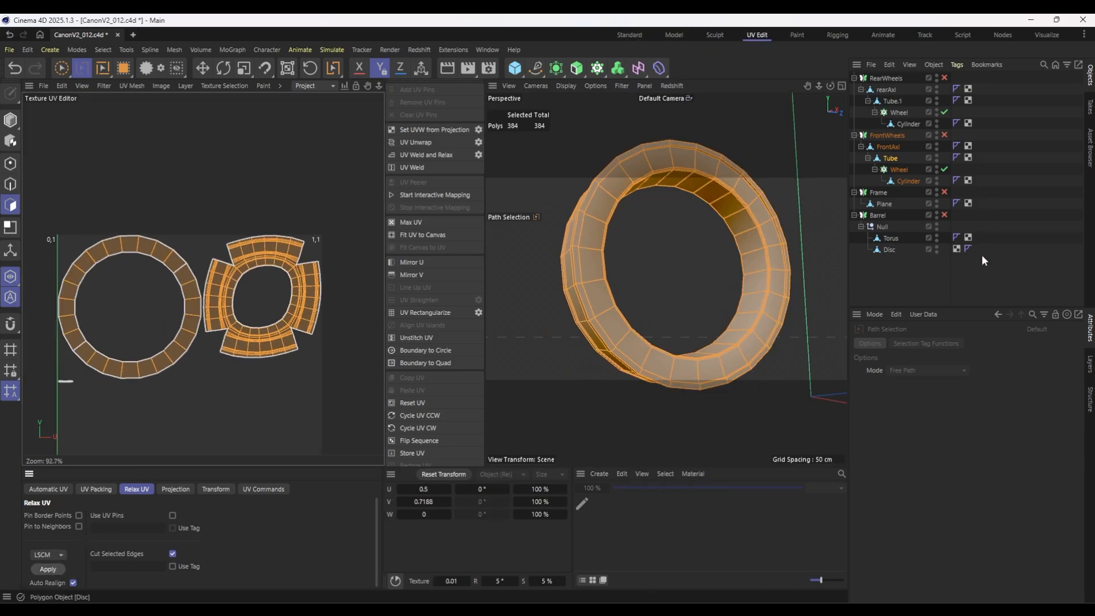
# Select the front axle and path-select a lengthwise seam along its shaft and head.
pyautogui.click(887, 147)
pyautogui.keyDown('alt'); pyautogui.moveTo(664, 311); pyautogui.dragTo(767, 273); pyautogui.keyUp('alt')
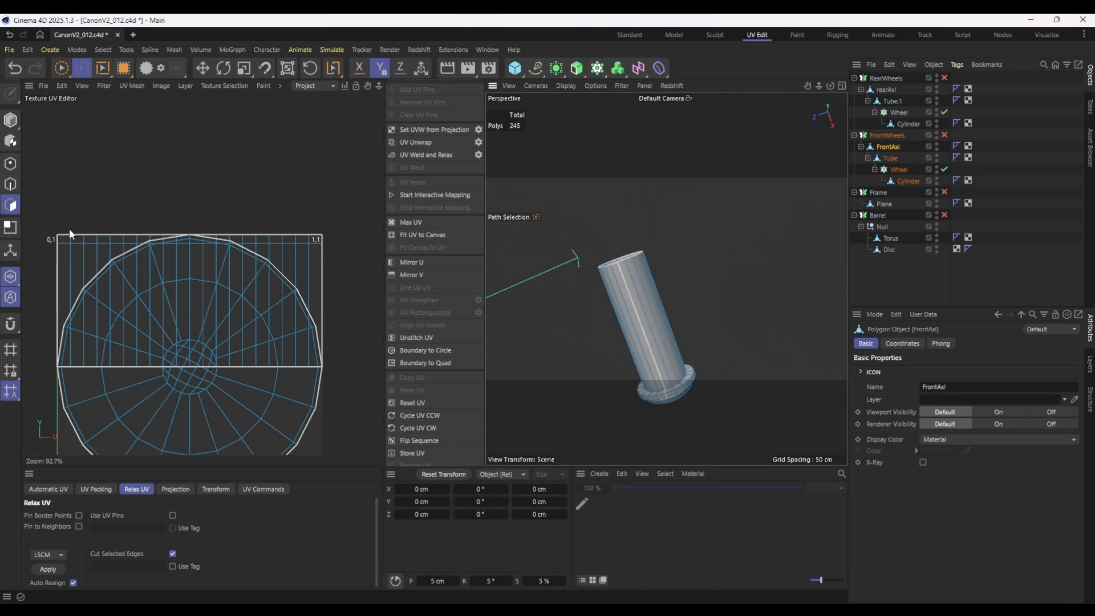
pyautogui.click(10, 184)
pyautogui.keyDown('shift'); pyautogui.click(617, 264); pyautogui.keyUp('shift')
pyautogui.keyDown('alt'); pyautogui.moveTo(617, 264); pyautogui.dragTo(692, 323); pyautogui.keyUp('alt')
pyautogui.keyDown('shift'); pyautogui.click(743, 243); pyautogui.keyUp('shift')
pyautogui.keyDown('shift'); pyautogui.click(742, 224); pyautogui.keyUp('shift')
# Remove the extra edge loops from the front axle's head and loop-select the flange's outer edge as a seam.
pyautogui.press('u')
pyautogui.press('l')
pyautogui.keyDown('shift'); pyautogui.click(742, 224); pyautogui.keyUp('shift')
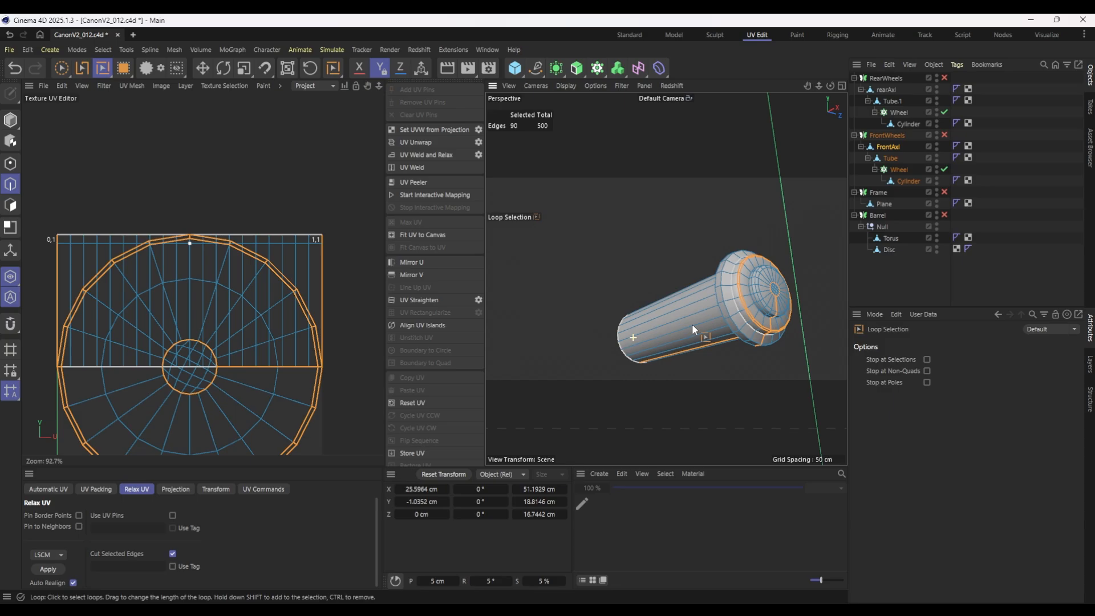
pyautogui.scroll(8, 741, 312)
pyautogui.keyDown('ctrl'); pyautogui.click(665, 365); pyautogui.keyUp('ctrl')
pyautogui.keyDown('ctrl'); pyautogui.click(683, 358); pyautogui.keyUp('ctrl')
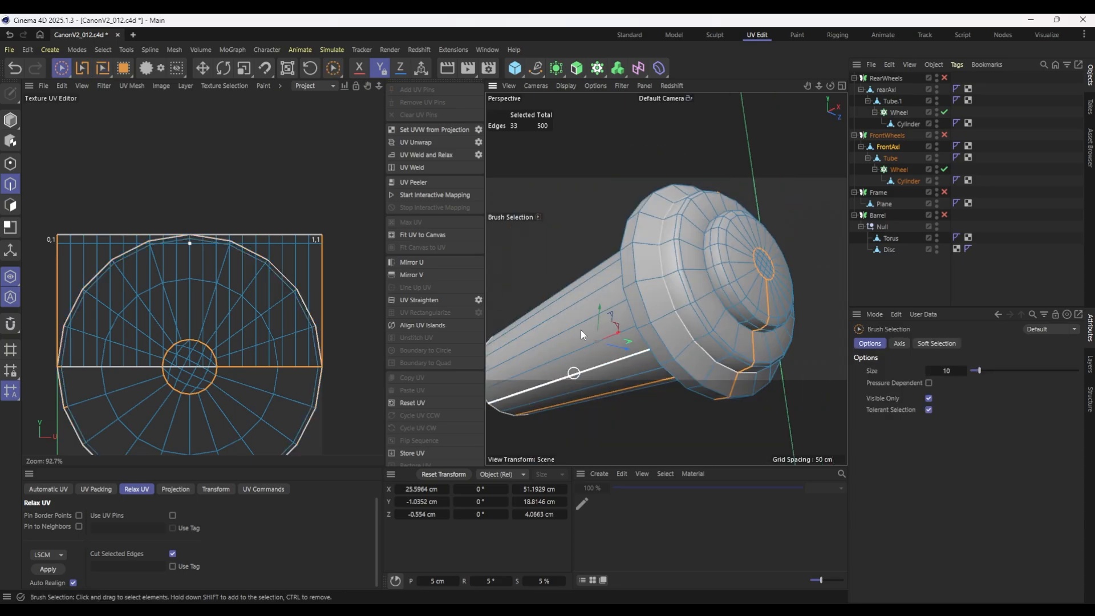
pyautogui.moveTo(751, 259)
pyautogui.keyDown('alt'); pyautogui.mouseDown()
pyautogui.moveTo(692, 302)
pyautogui.moveTo(749, 304)
pyautogui.mouseUp(); pyautogui.keyUp('alt')
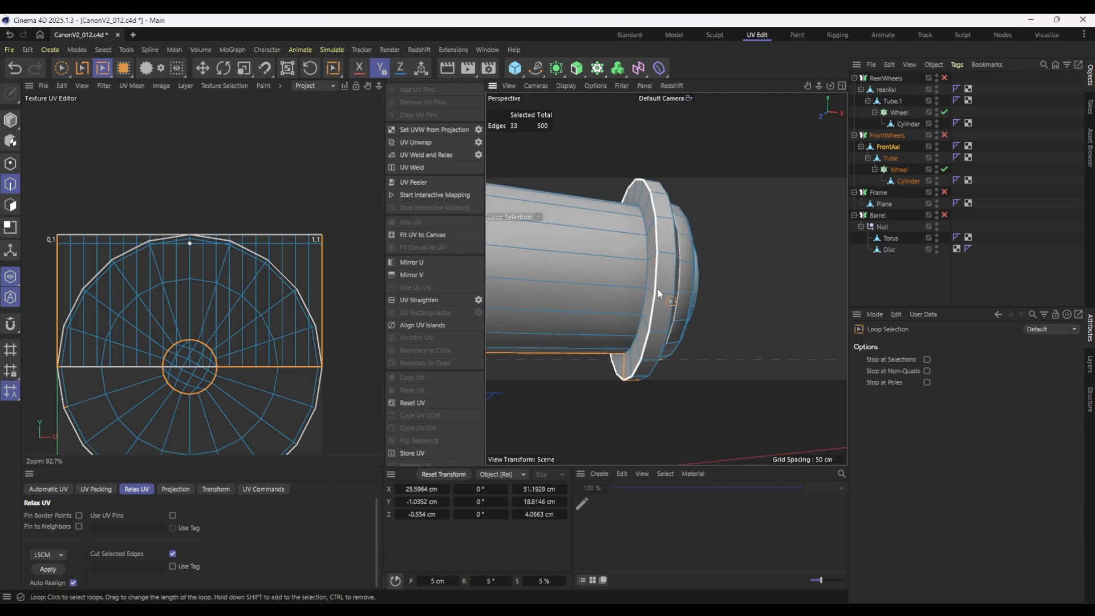
pyautogui.keyDown('shift'); pyautogui.click(657, 287); pyautogui.keyUp('shift')
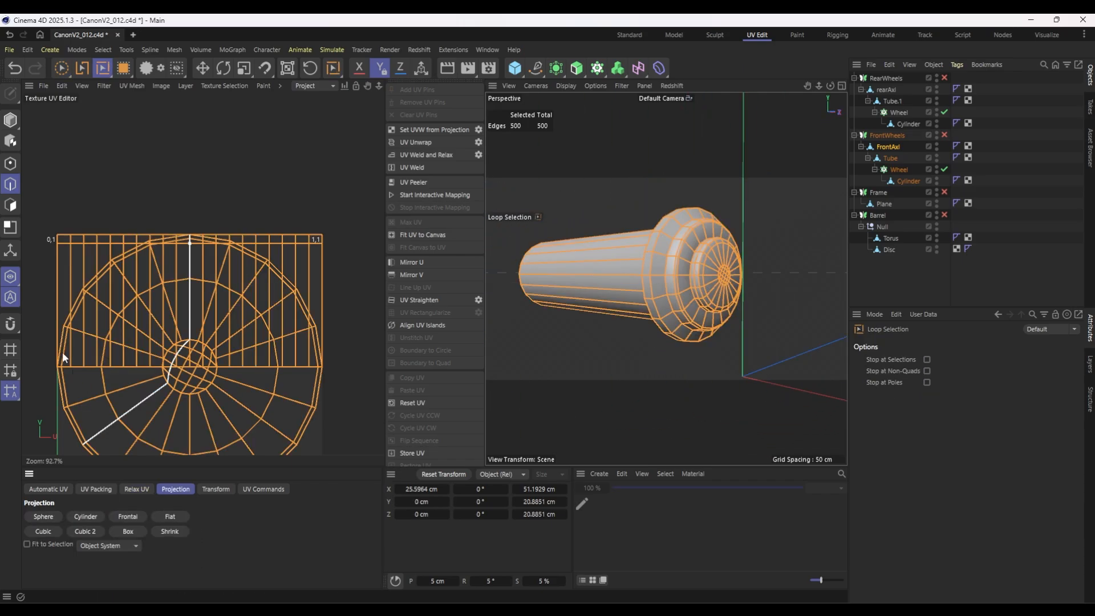
# Unwrap the front axle with LSCM relax, and remove the radial and centre-ring seams from its head.
pyautogui.click(11, 205)
pyautogui.rightClick(650, 348)
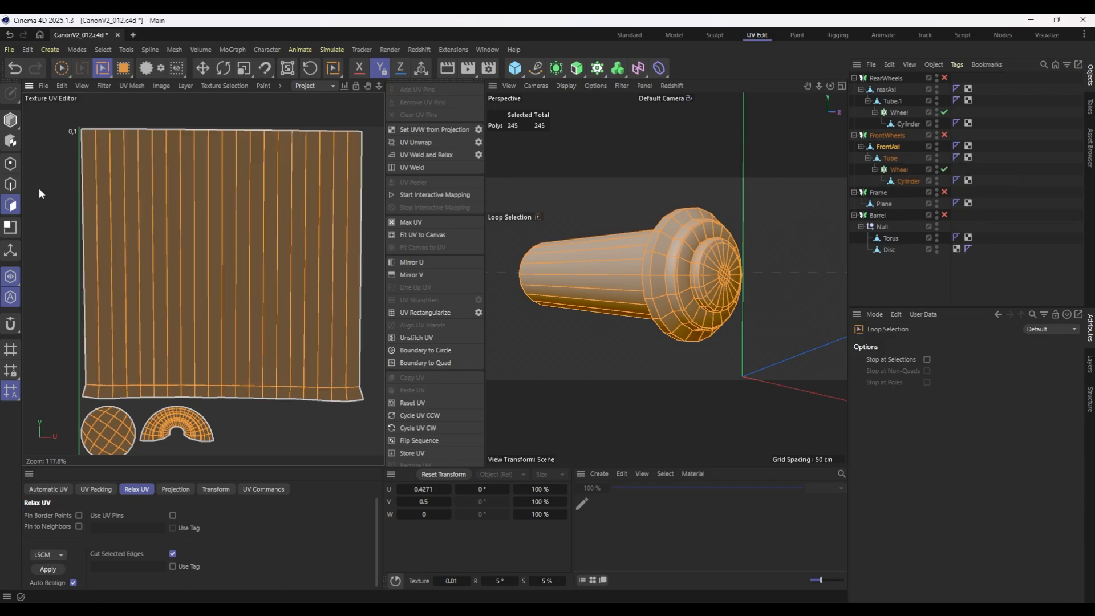
pyautogui.click(10, 183)
pyautogui.click(724, 279)
pyautogui.moveTo(747, 296)
pyautogui.keyDown('alt'); pyautogui.mouseDown()
pyautogui.moveTo(699, 286)
pyautogui.moveTo(731, 341)
pyautogui.moveTo(717, 359)
pyautogui.moveTo(735, 283)
pyautogui.mouseUp(); pyautogui.keyUp('alt')
pyautogui.press('u')
pyautogui.press('m')
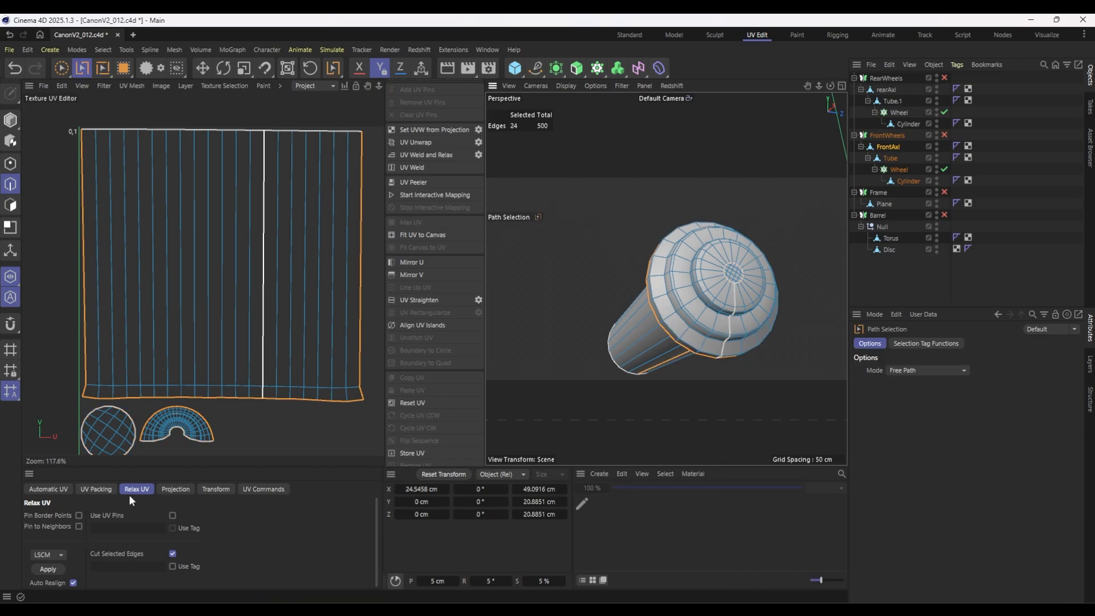
# Unwrap all polygons of the front axle again with the revised seams, keeping the head as one disc.
pyautogui.click(10, 204)
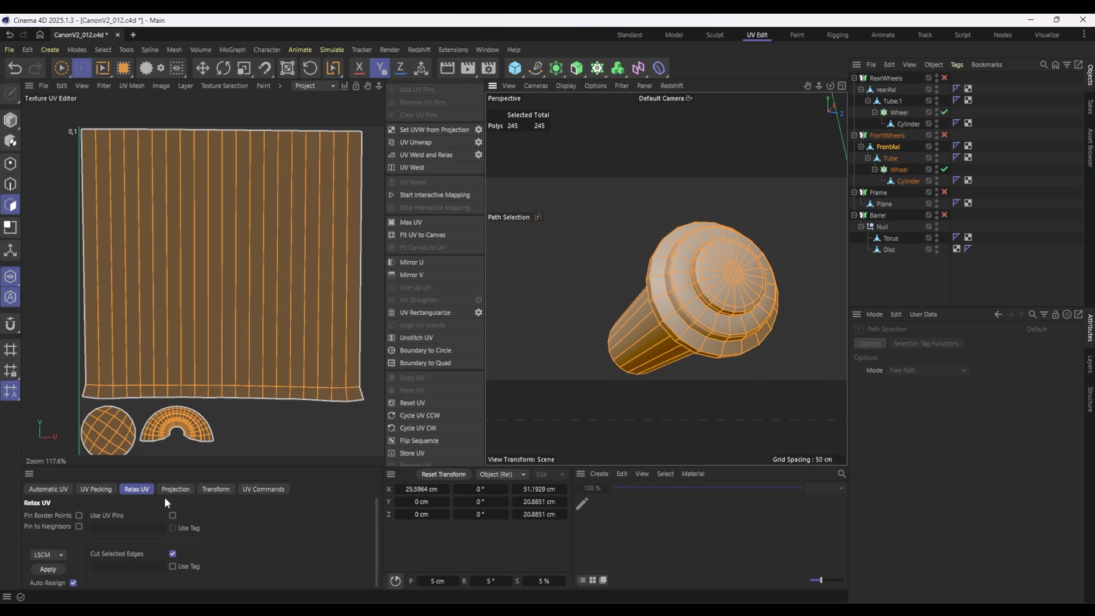
pyautogui.click(48, 569)
pyautogui.scroll(-2, 193, 317)
pyautogui.scroll(3, 336, 211)
pyautogui.scroll(-4, 220, 335)
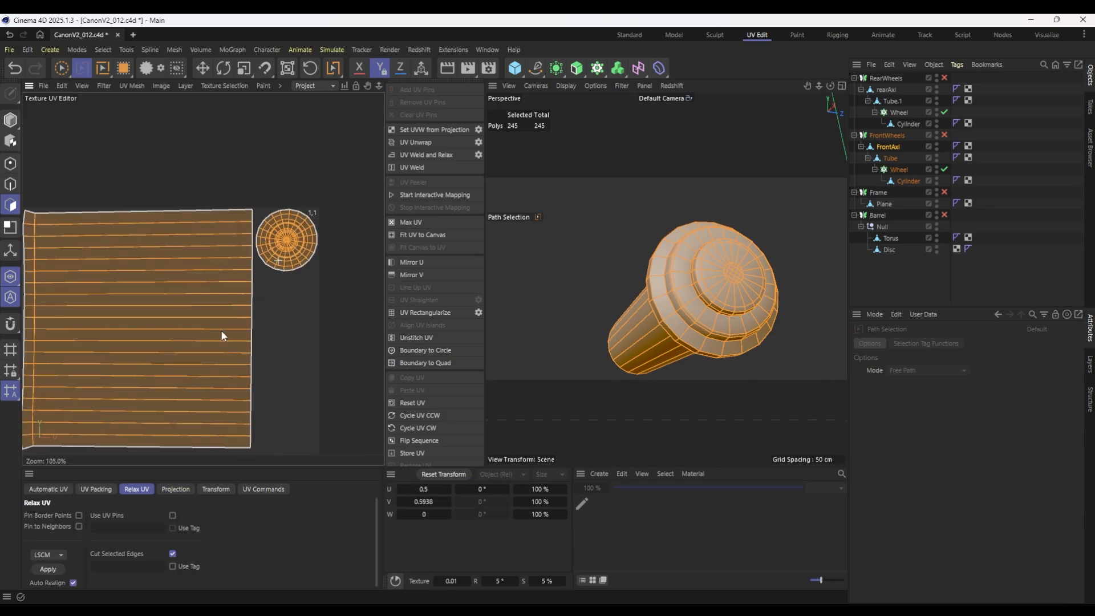
# Select the rear wheel's spoke cylinder and repeat the seam selection and unwrapping on the rear wheel parts.
pyautogui.click(613, 246)
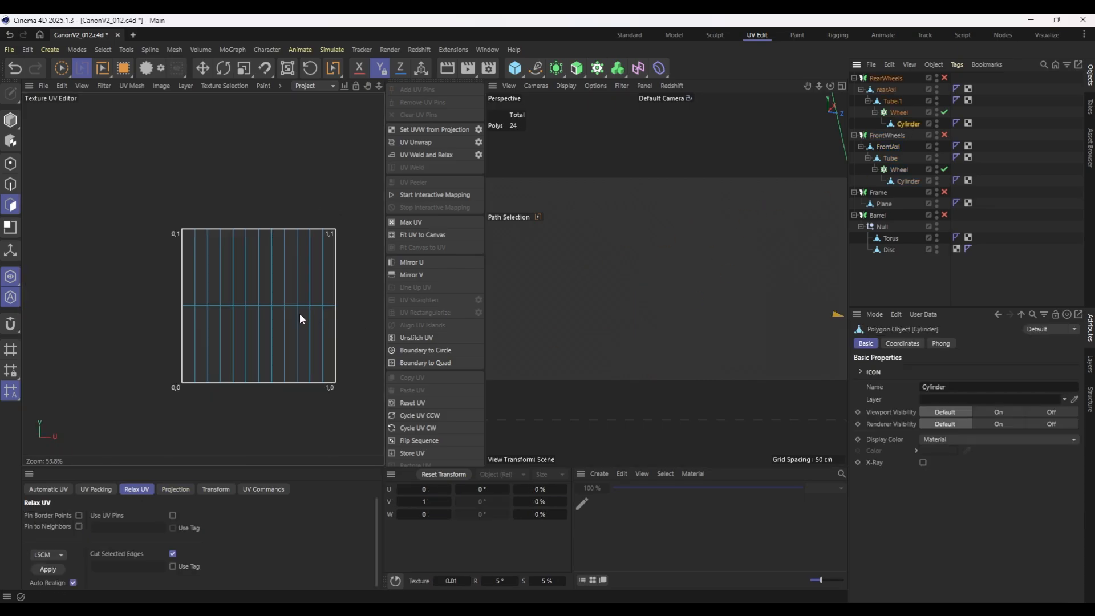
pyautogui.scroll(-6, 758, 267)
pyautogui.scroll(4, 817, 289)
pyautogui.scroll(5, 817, 292)
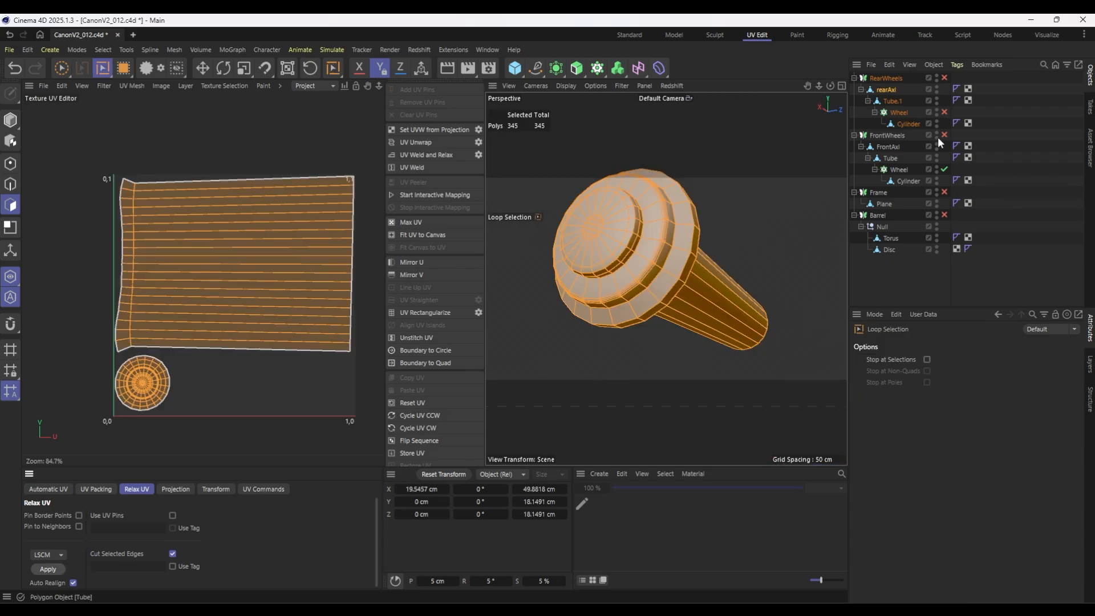
# Re-enable the FrontWheels symmetry and select the axles, tubes, spoke cylinders, frame plane, torus and disc together.
pyautogui.keyDown('ctrl'); pyautogui.click(895, 102); pyautogui.keyUp('ctrl')
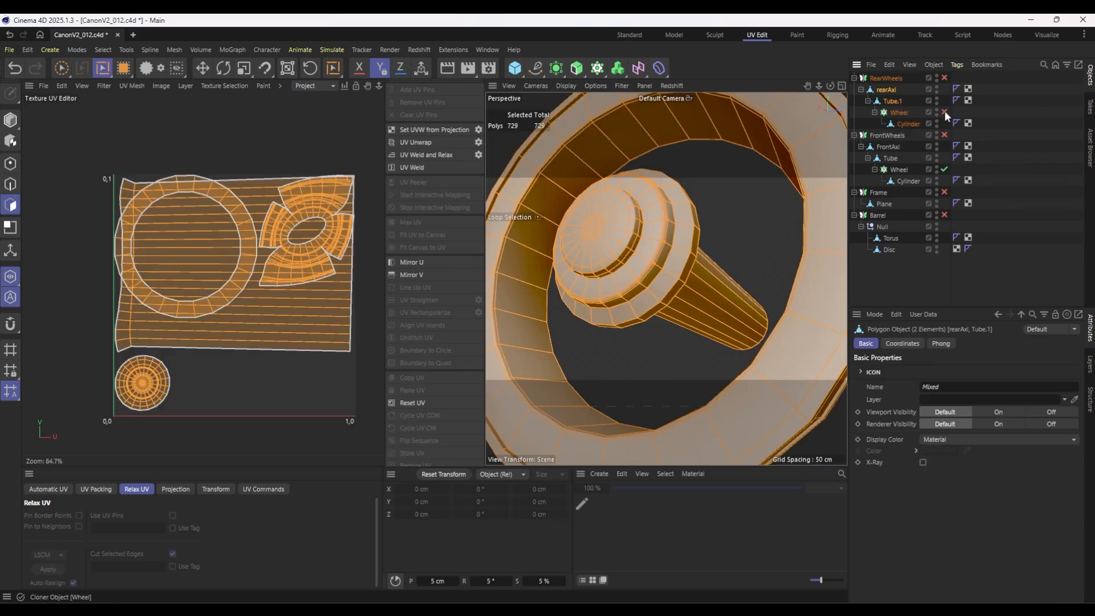
pyautogui.click(944, 135)
pyautogui.keyDown('ctrl'); pyautogui.click(909, 125); pyautogui.keyUp('ctrl')
pyautogui.keyDown('ctrl'); pyautogui.click(888, 146); pyautogui.keyUp('ctrl')
pyautogui.keyDown('ctrl'); pyautogui.click(895, 157); pyautogui.keyUp('ctrl')
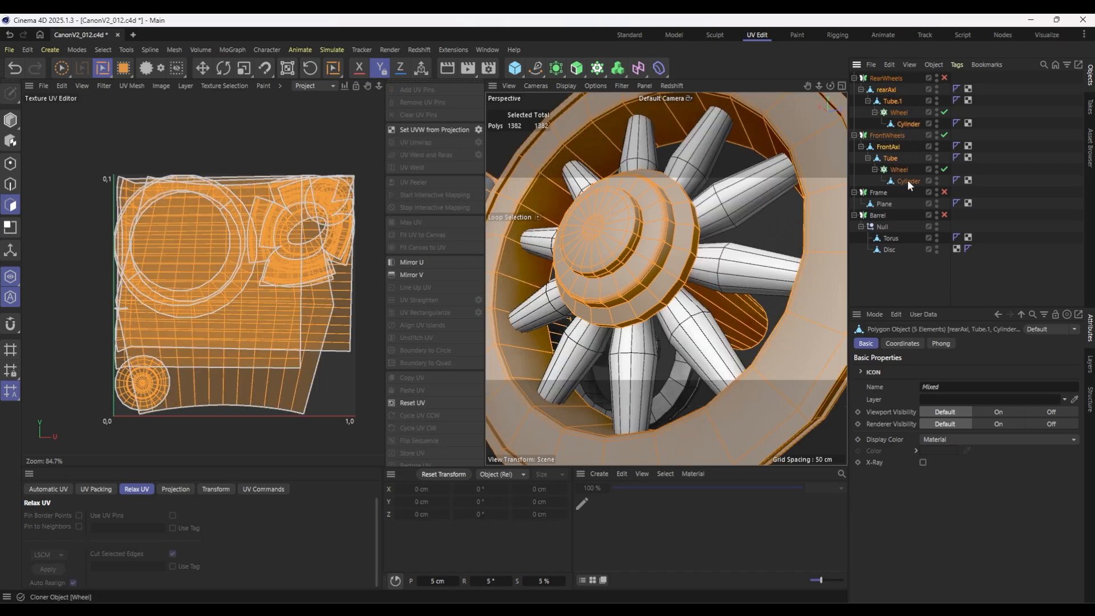
pyautogui.keyDown('ctrl'); pyautogui.click(907, 180); pyautogui.keyUp('ctrl')
pyautogui.keyDown('ctrl'); pyautogui.click(889, 204); pyautogui.keyUp('ctrl')
pyautogui.keyDown('ctrl'); pyautogui.click(891, 239); pyautogui.keyUp('ctrl')
pyautogui.keyDown('ctrl'); pyautogui.click(889, 250); pyautogui.keyUp('ctrl')
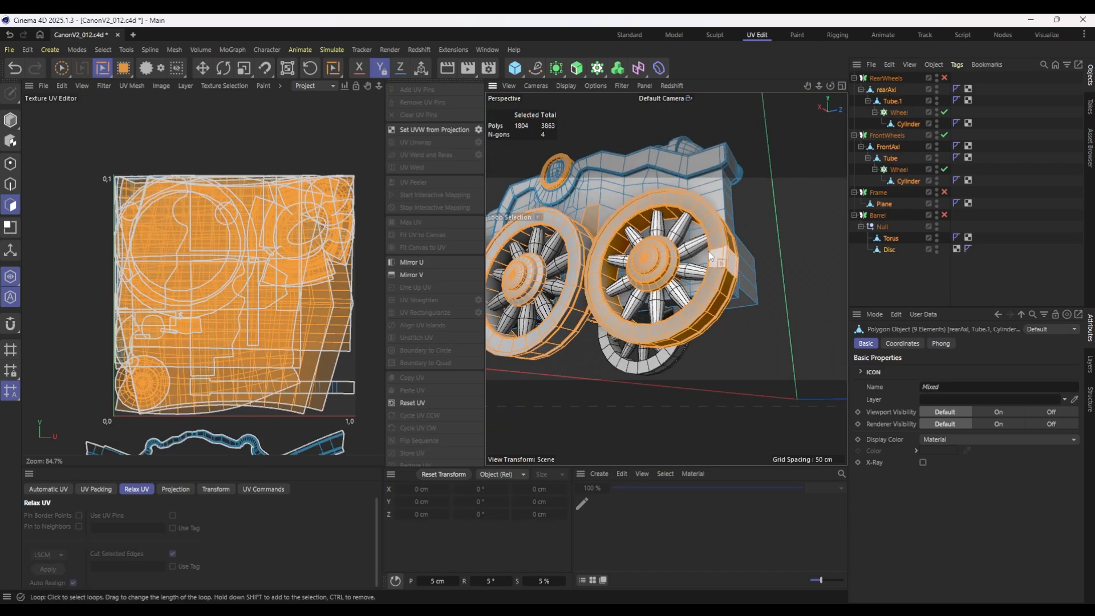
pyautogui.keyDown('alt'); pyautogui.moveTo(745, 277); pyautogui.dragTo(684, 286); pyautogui.keyUp('alt')
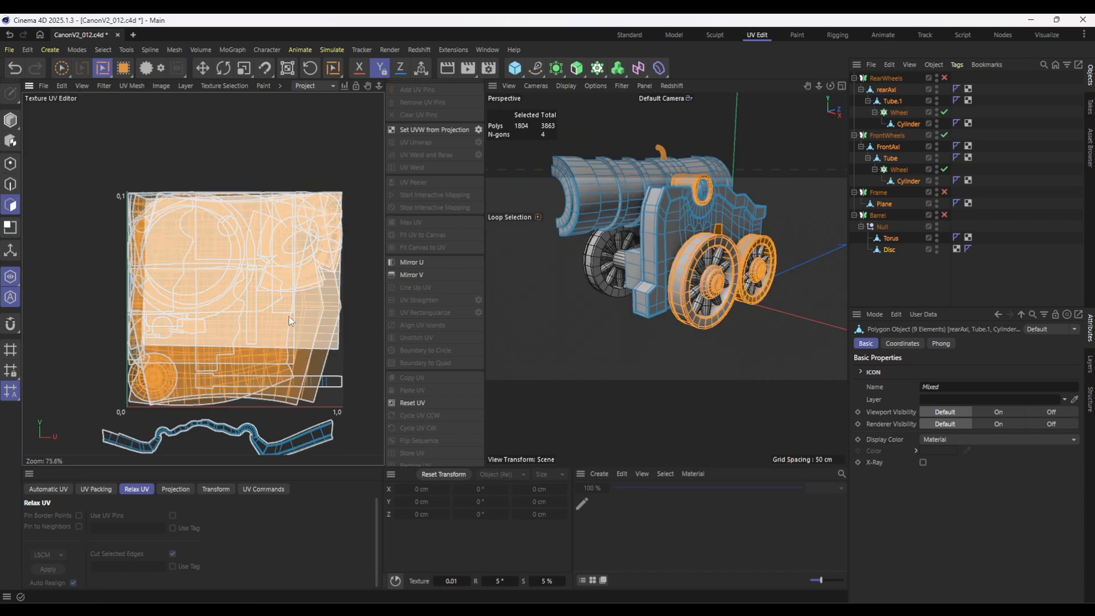
pyautogui.scroll(-1, 289, 316)
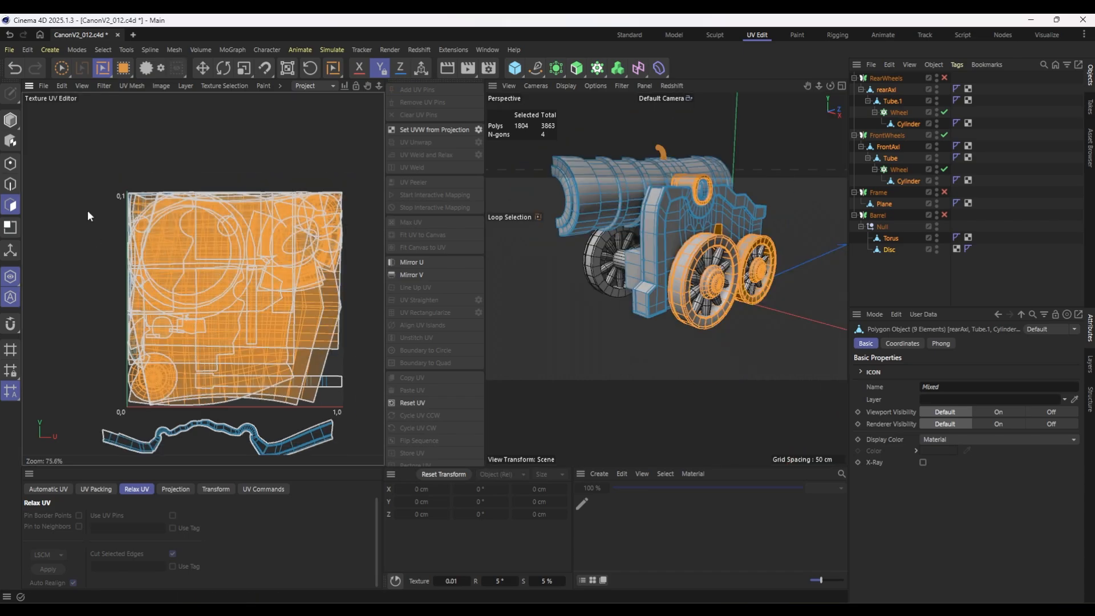
# Pack the UV islands of all parts' polygons into one layout using Rasterized packing at 4096 by 4096.
pyautogui.click(91, 488)
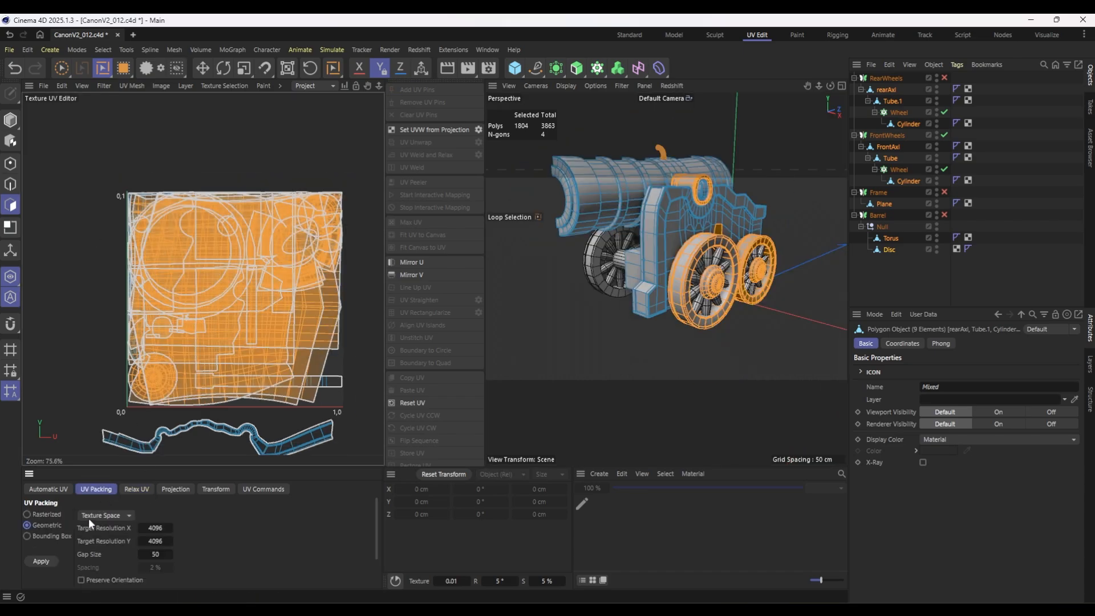
pyautogui.click(44, 514)
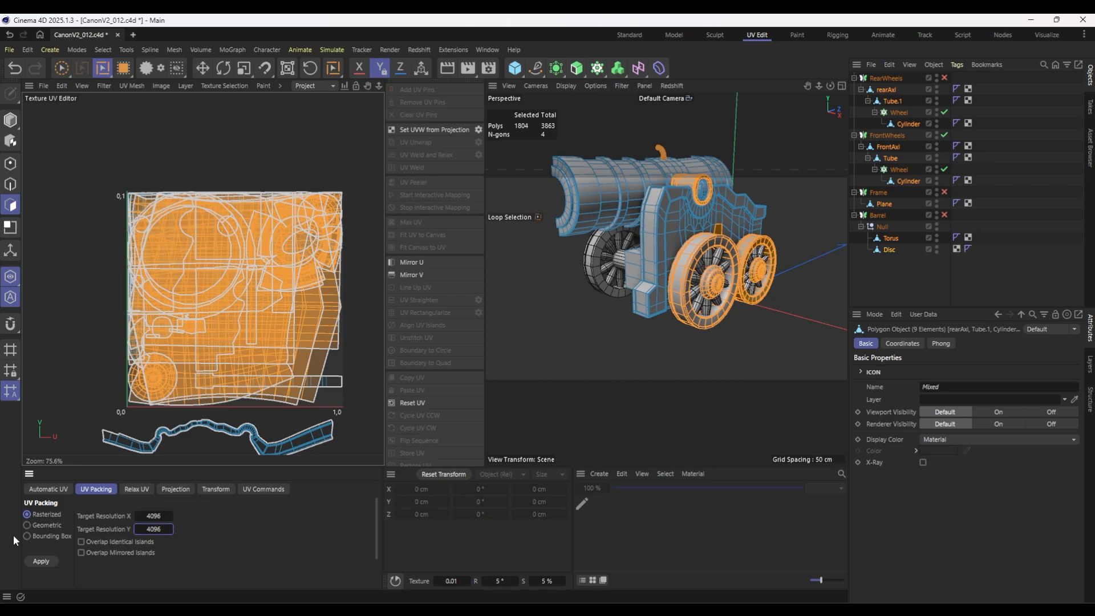
pyautogui.click(41, 561)
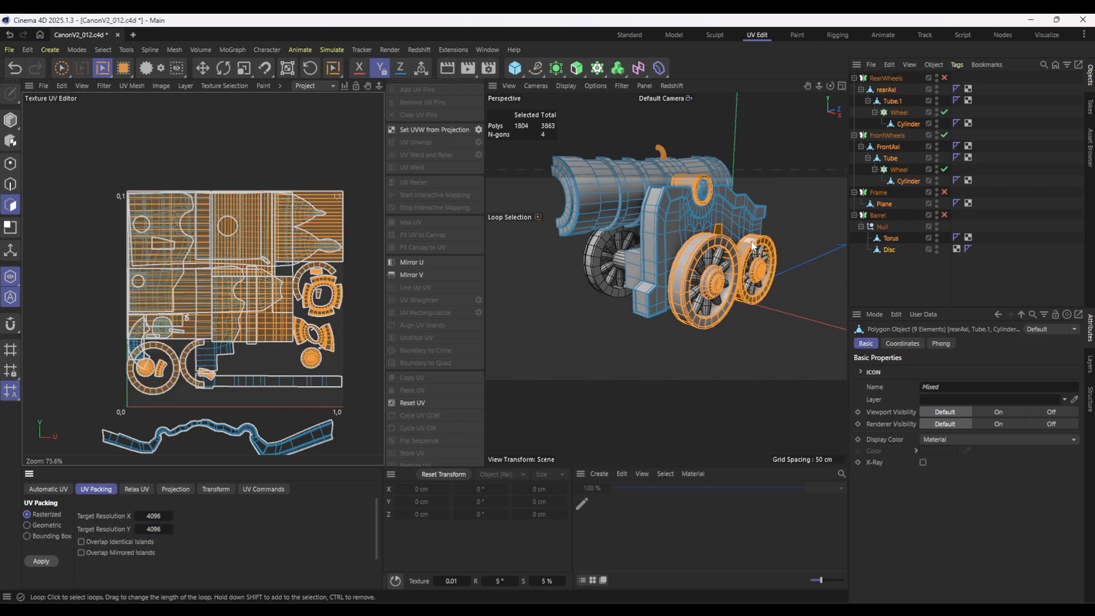
pyautogui.hotkey('ctrl', 'a')
pyautogui.click(41, 560)
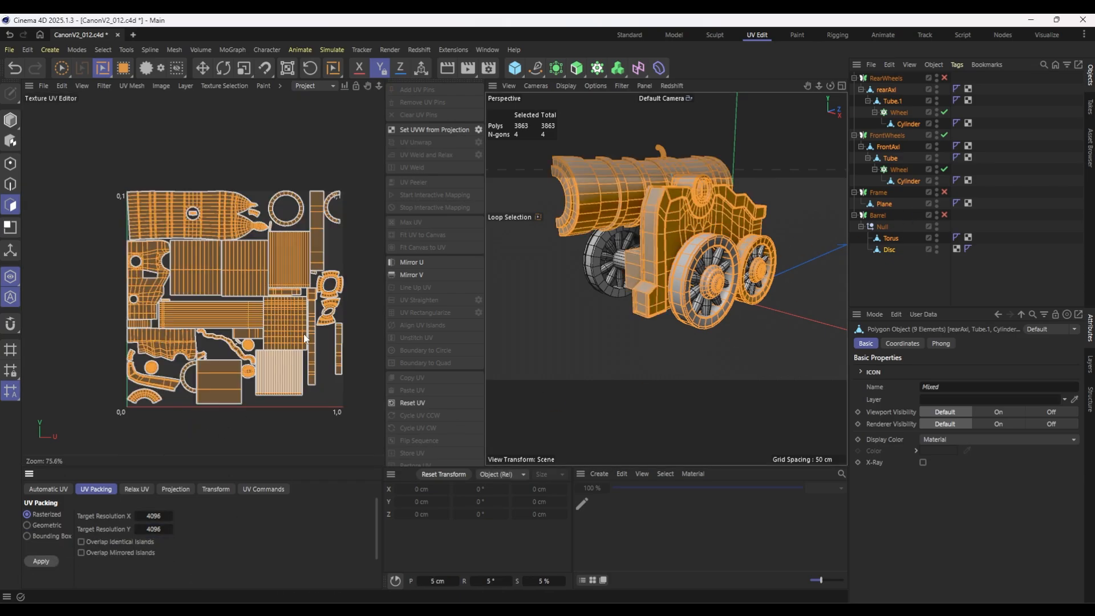
pyautogui.scroll(1, 288, 298)
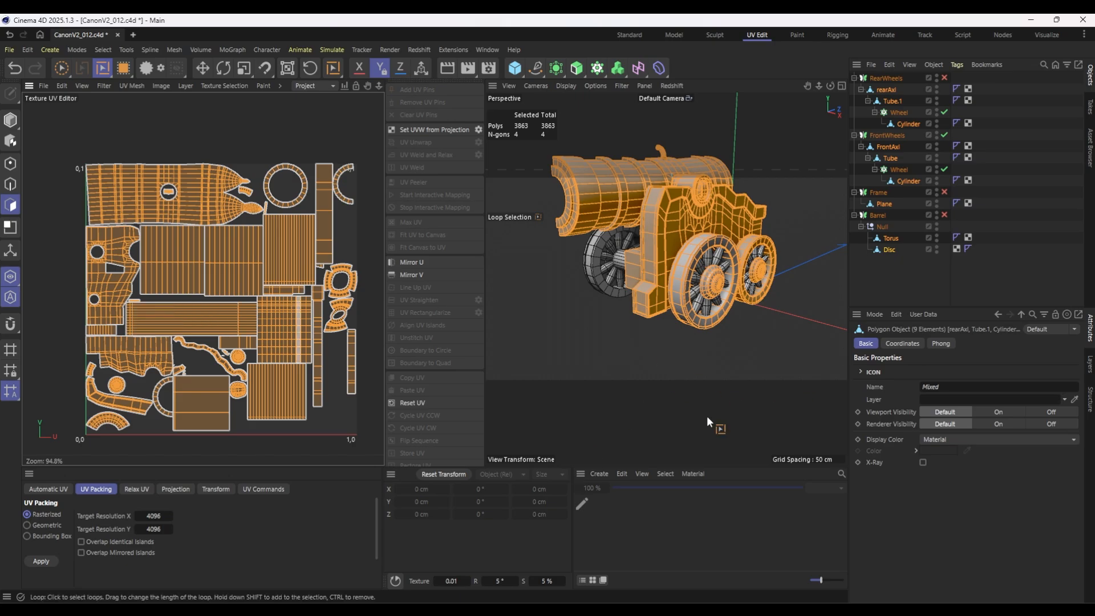
# Switch to the Standard layout and create a new material.
pyautogui.click(630, 35)
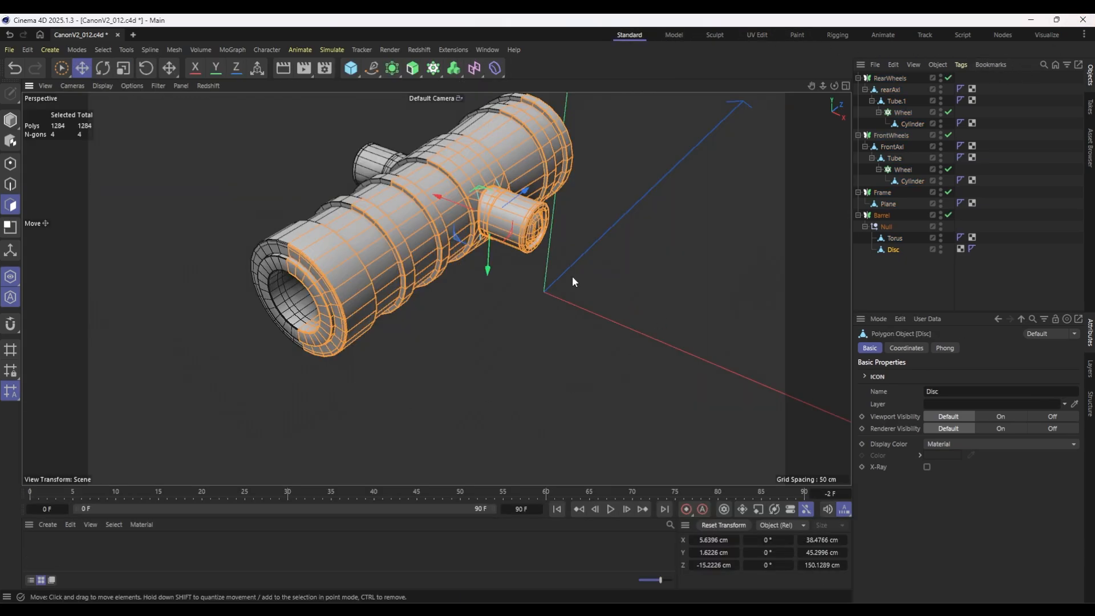
pyautogui.doubleClick(77, 549)
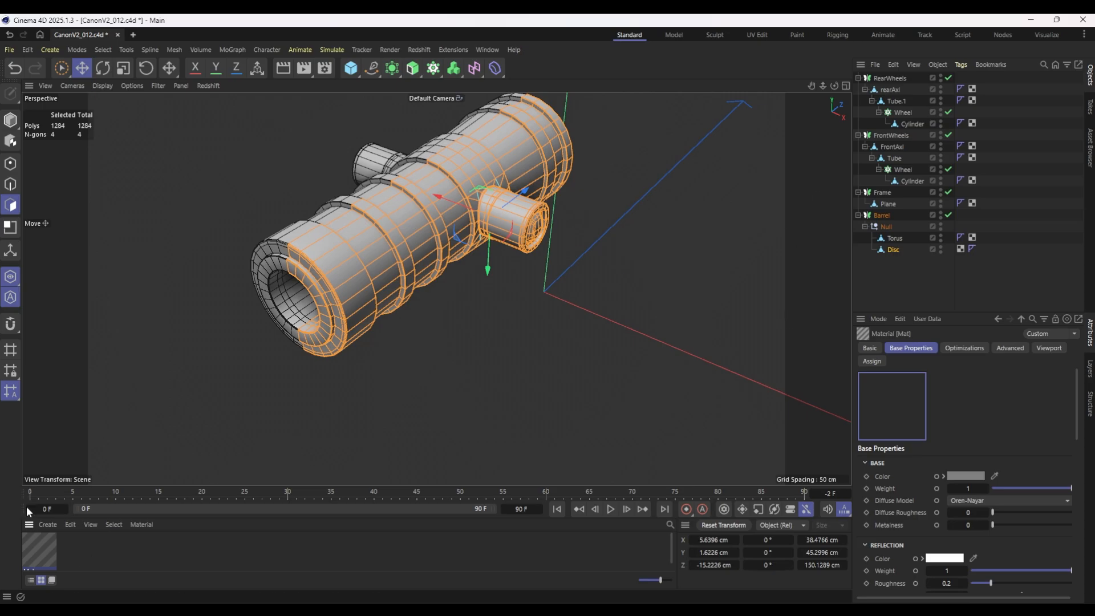
# Discard the newly created node material and switch the renderer from Redshift to Standard.
pyautogui.doubleClick(43, 550)
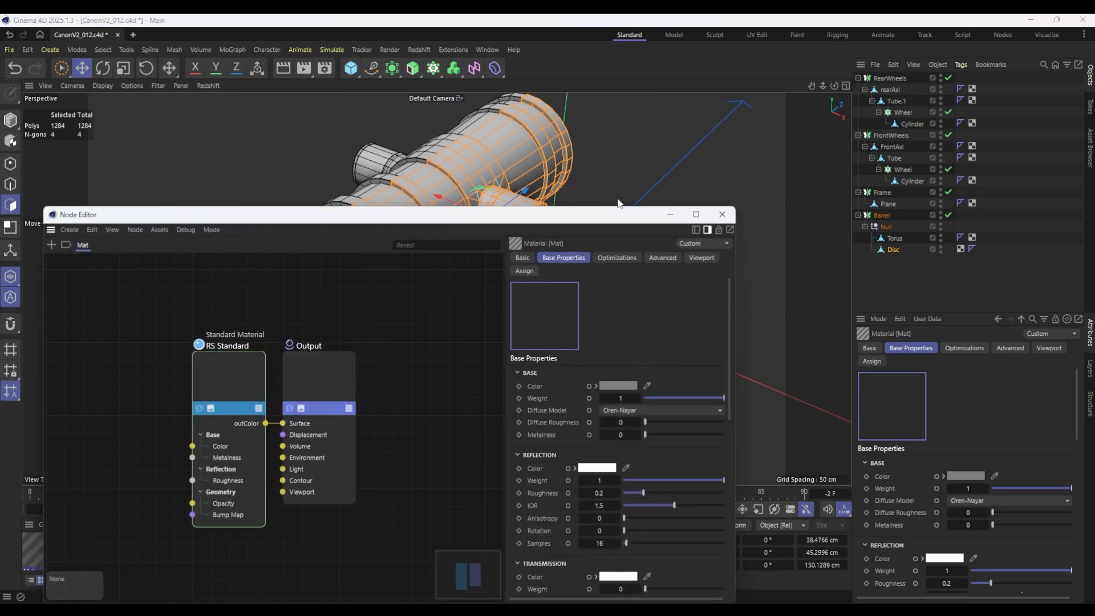
pyautogui.moveTo(563, 215); pyautogui.dragTo(694, 93)
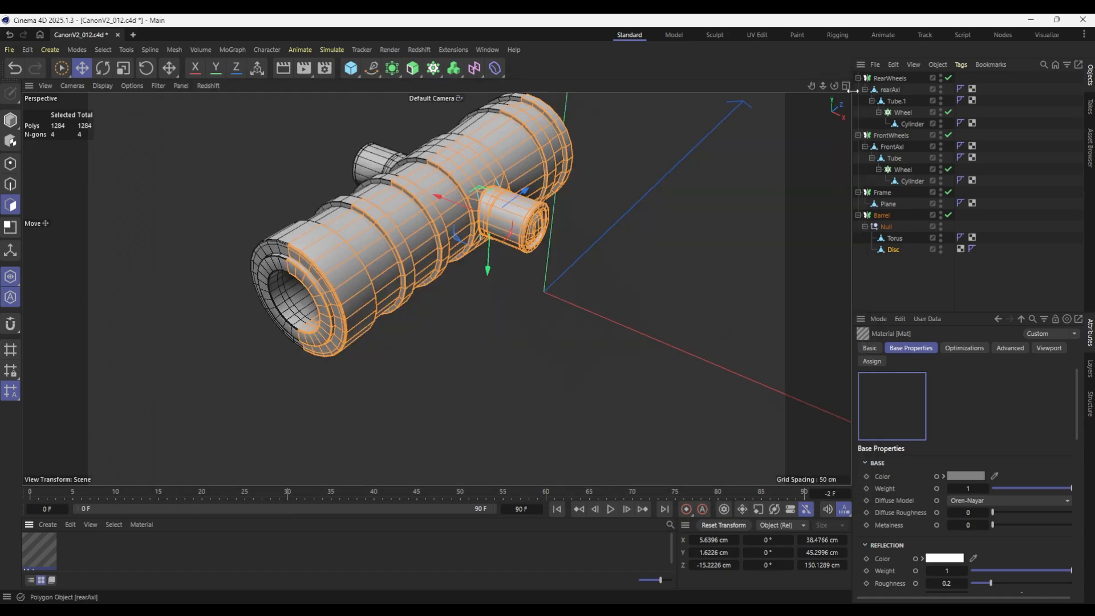
pyautogui.click(849, 87)
pyautogui.hotkey('ctrl', 'z')
pyautogui.click(325, 69)
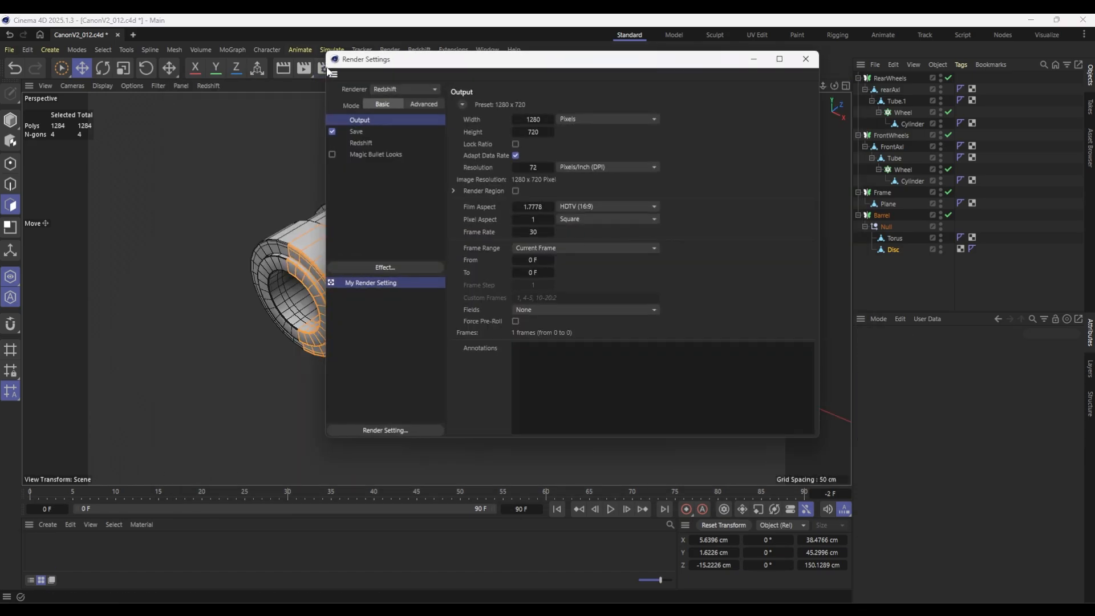
pyautogui.click(408, 89)
pyautogui.click(402, 116)
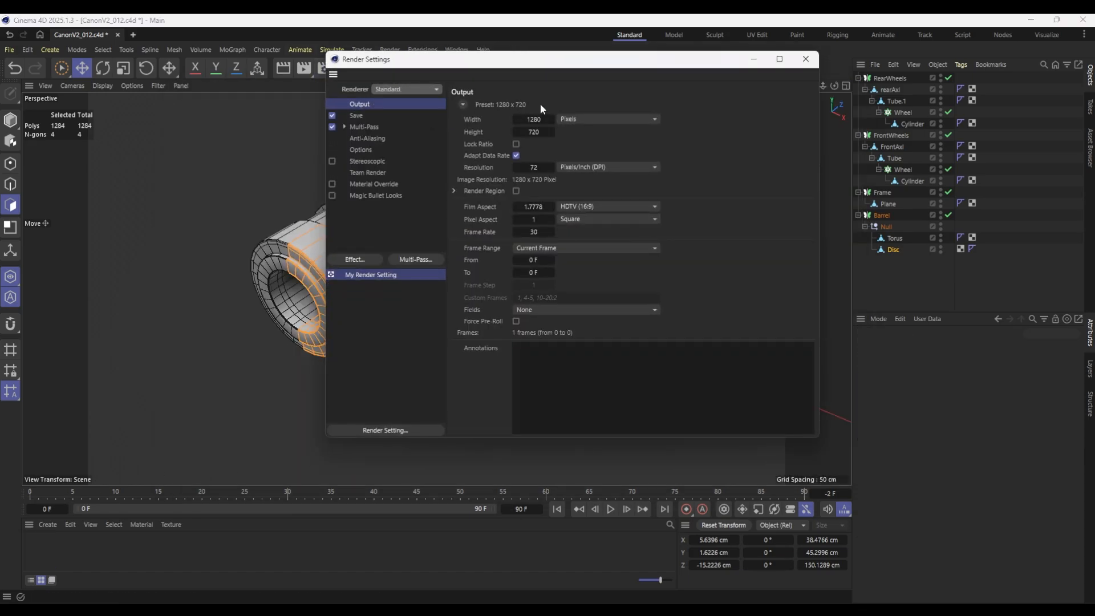
pyautogui.click(805, 61)
# Create a standard material and name it Barrel.
pyautogui.doubleClick(55, 552)
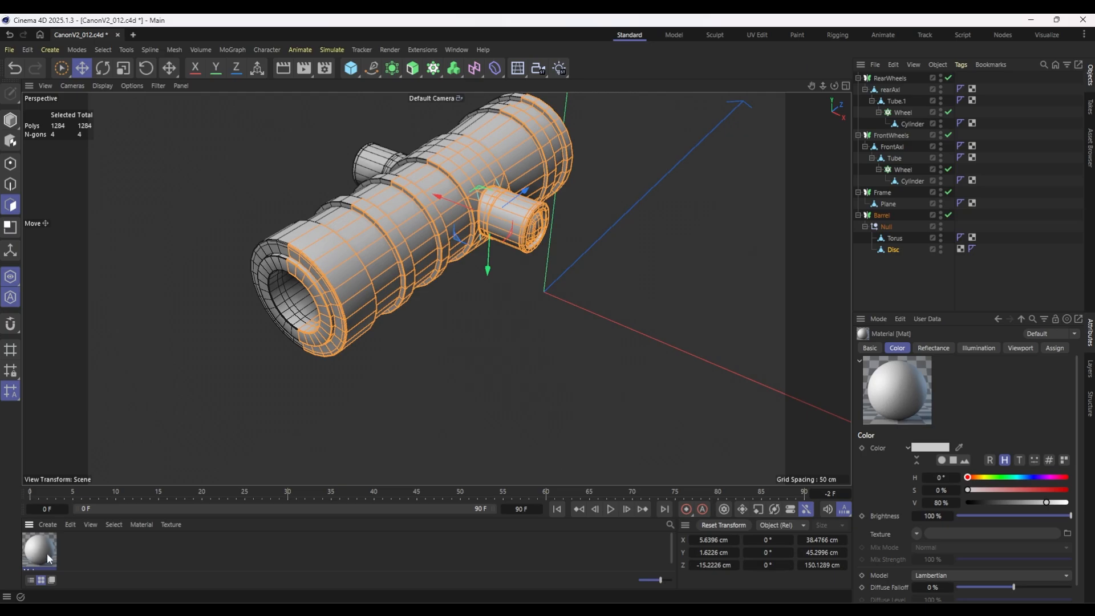
pyautogui.doubleClick(47, 552)
pyautogui.doubleClick(79, 281)
pyautogui.write('B')
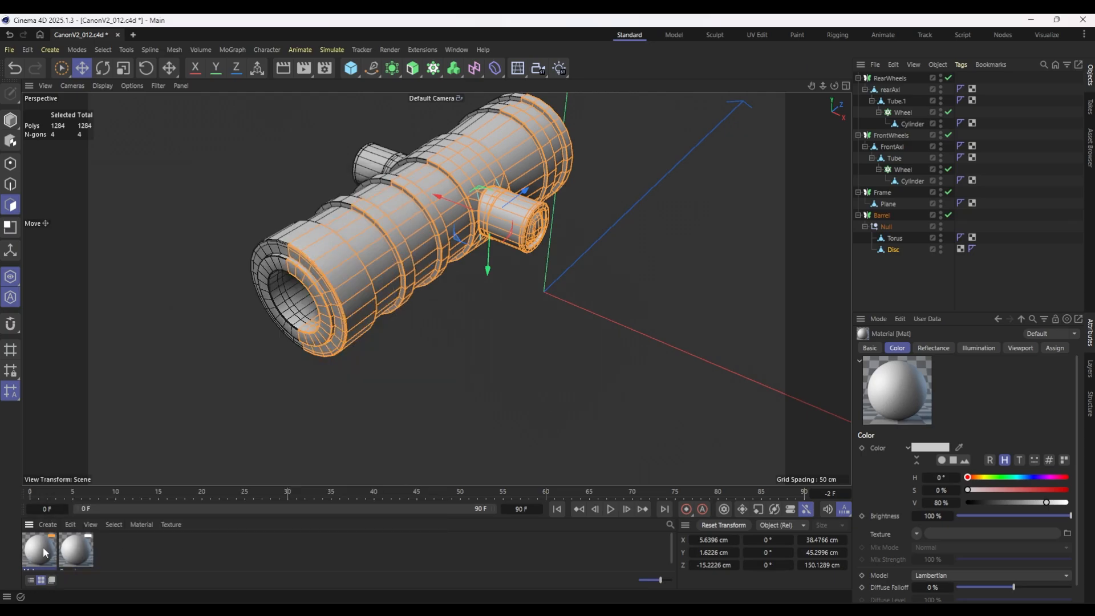
pyautogui.doubleClick(42, 547)
pyautogui.doubleClick(80, 284)
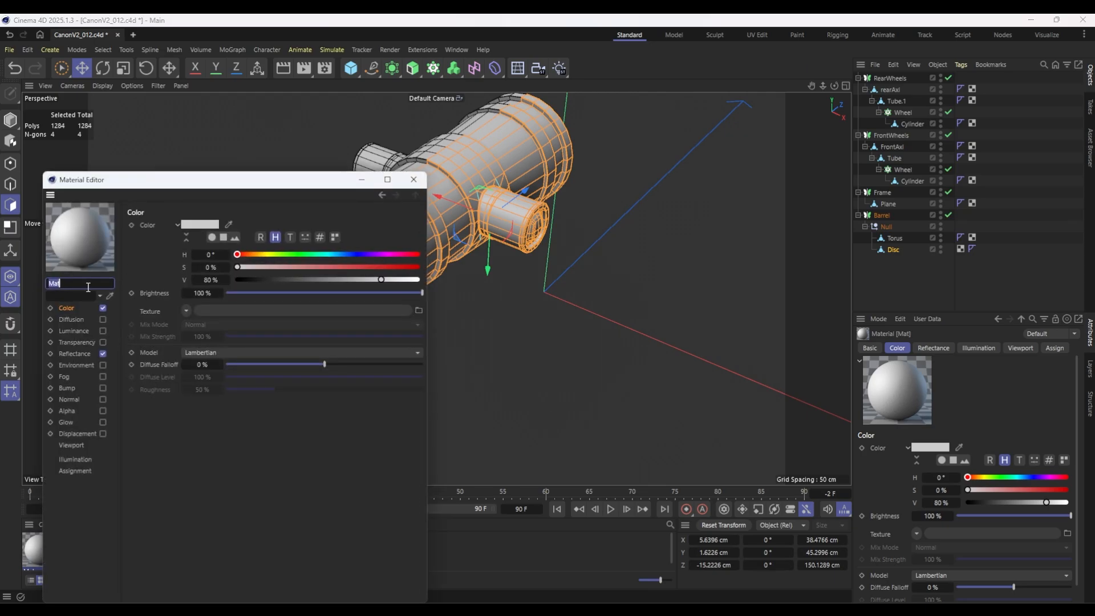
pyautogui.write('Barrel')
pyautogui.press('Return')
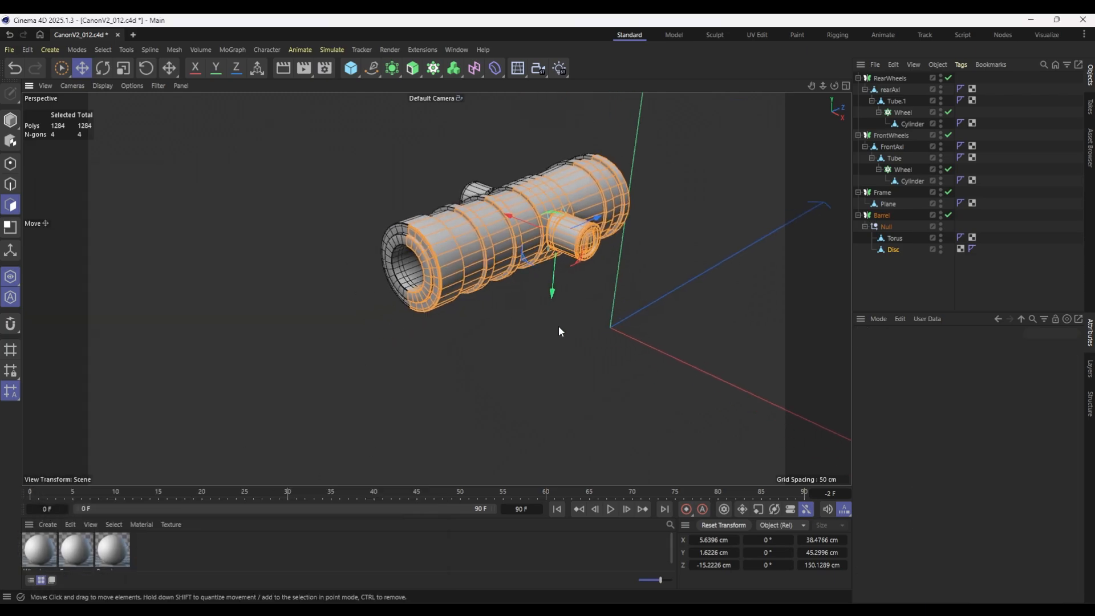
# Enlarge the material list area and give the Wheels material a fully saturated red color.
pyautogui.click(865, 268)
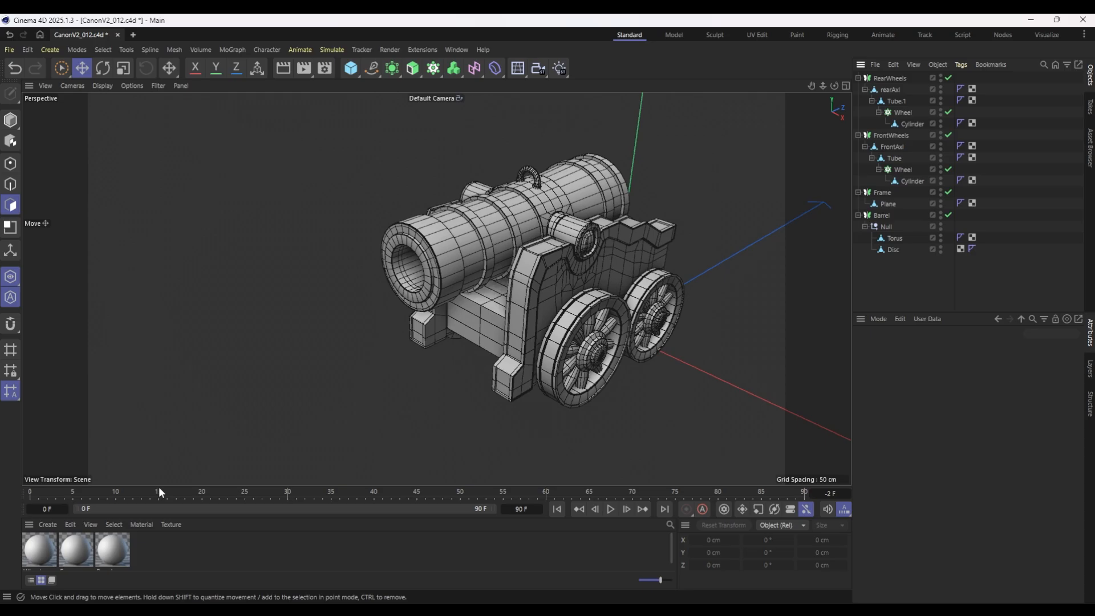
pyautogui.moveTo(159, 486); pyautogui.dragTo(159, 369)
pyautogui.doubleClick(34, 439)
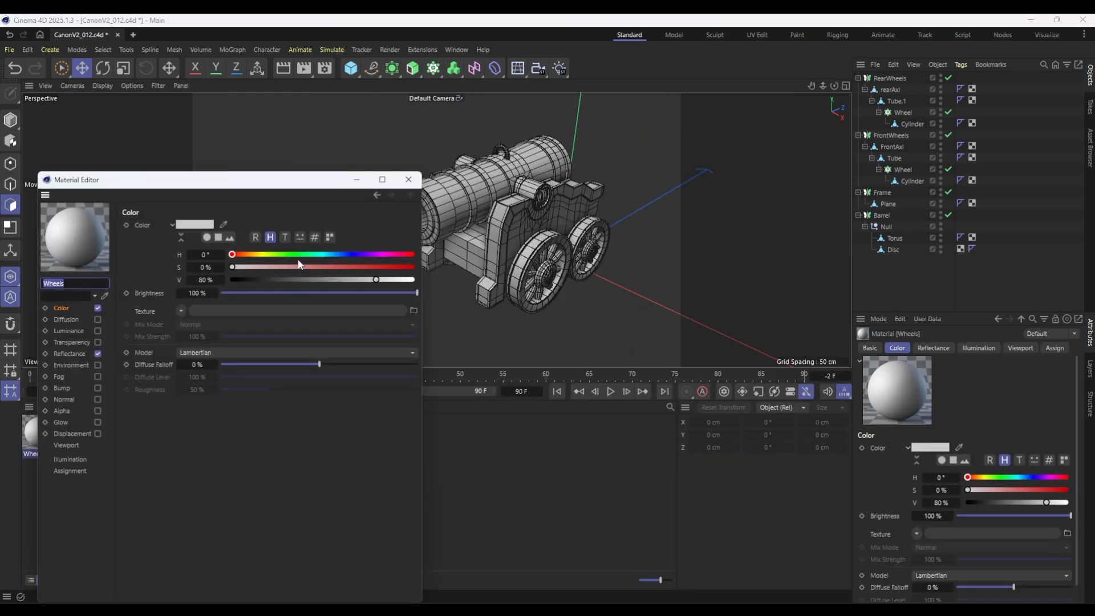
pyautogui.moveTo(411, 267); pyautogui.dragTo(450, 267)
pyautogui.click(409, 179)
# Set the Frame material's color to green with hue 117° and saturation 100 %.
pyautogui.doubleClick(73, 435)
pyautogui.click(325, 254)
pyautogui.click(448, 179)
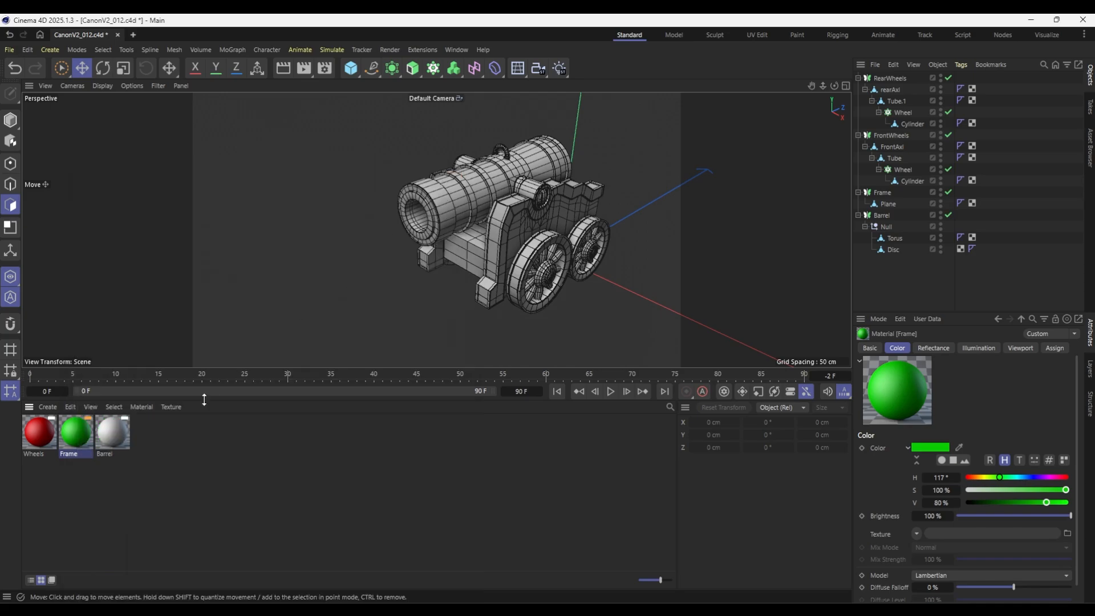
# Set the Barrel material's color to blue with hue 240°, saturation 100 % and value 80 %.
pyautogui.click(114, 433)
pyautogui.doubleClick(118, 433)
pyautogui.click(430, 254)
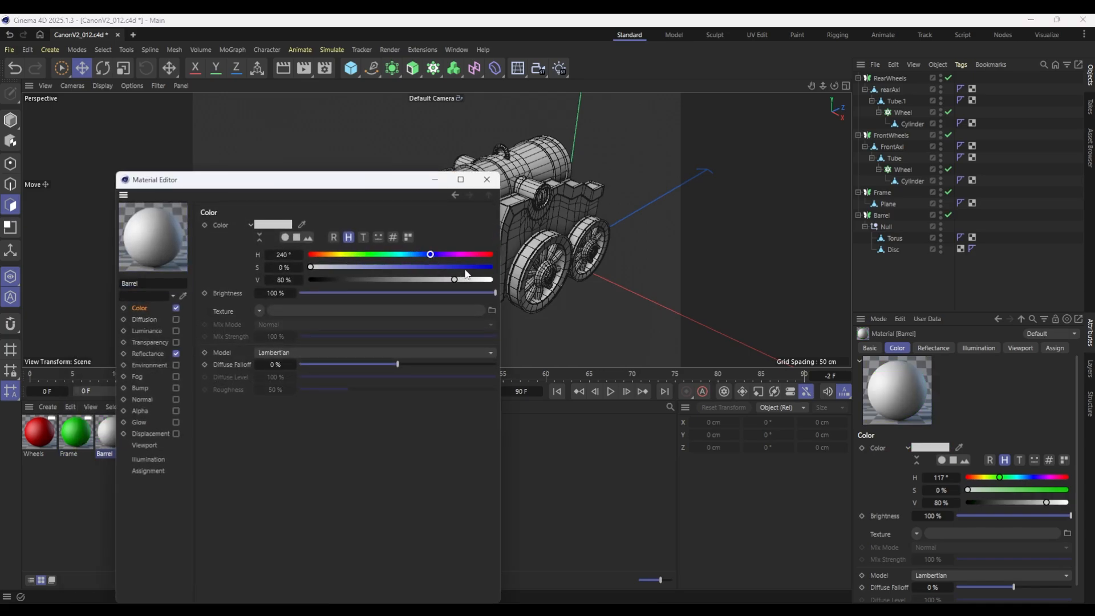
pyautogui.click(482, 279)
pyautogui.click(491, 267)
pyautogui.click(460, 279)
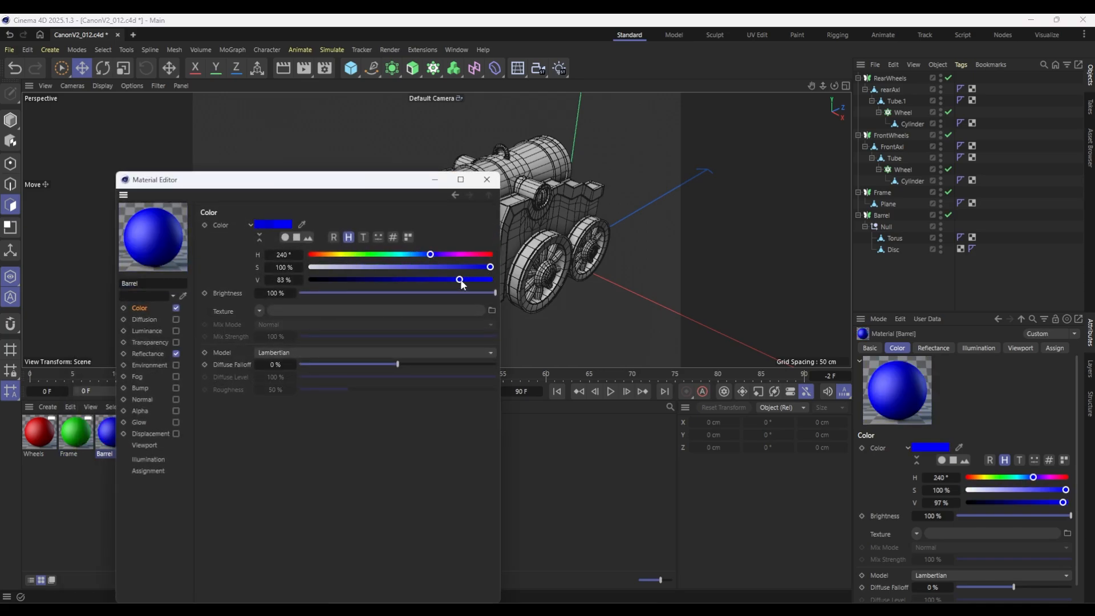
pyautogui.click(486, 180)
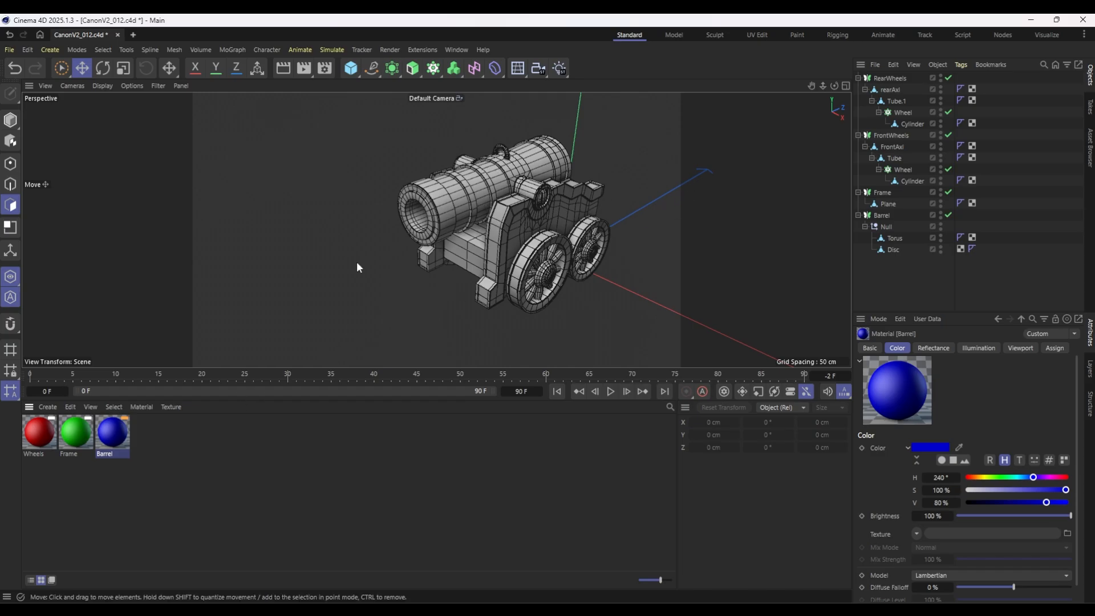
# Select the barrel's Torus and Disc and repack only their UV islands in the UV Edit layout, using Rasterized packing at 4096 by 4096.
pyautogui.keyDown('alt'); pyautogui.moveTo(567, 244); pyautogui.dragTo(687, 199); pyautogui.keyUp('alt')
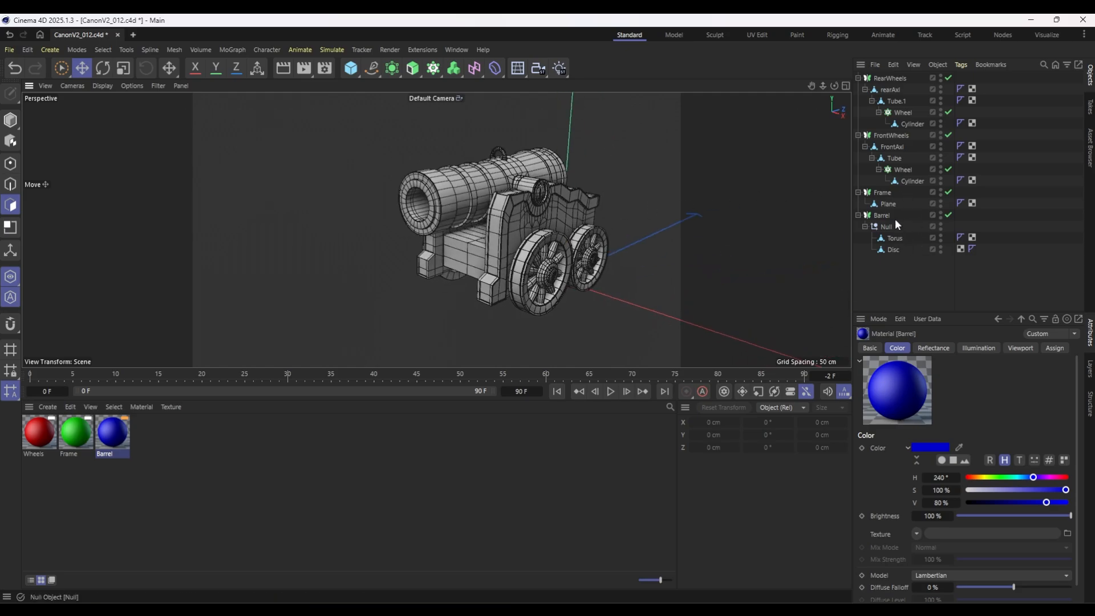
pyautogui.click(892, 239)
pyautogui.press('capslock')
pyautogui.click(892, 249)
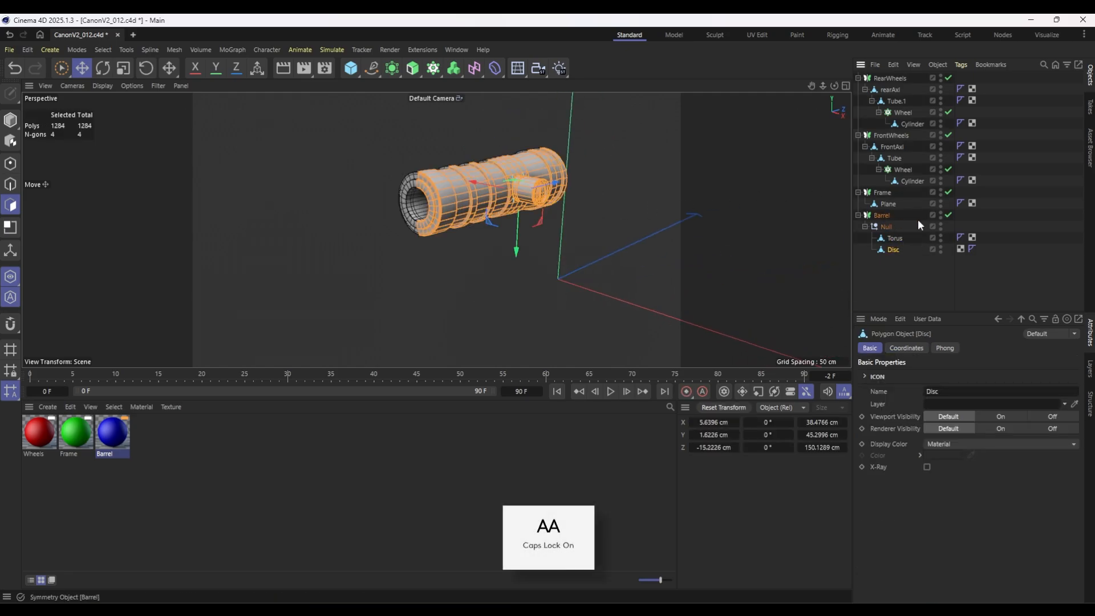
pyautogui.keyDown('ctrl'); pyautogui.click(894, 238); pyautogui.keyUp('ctrl')
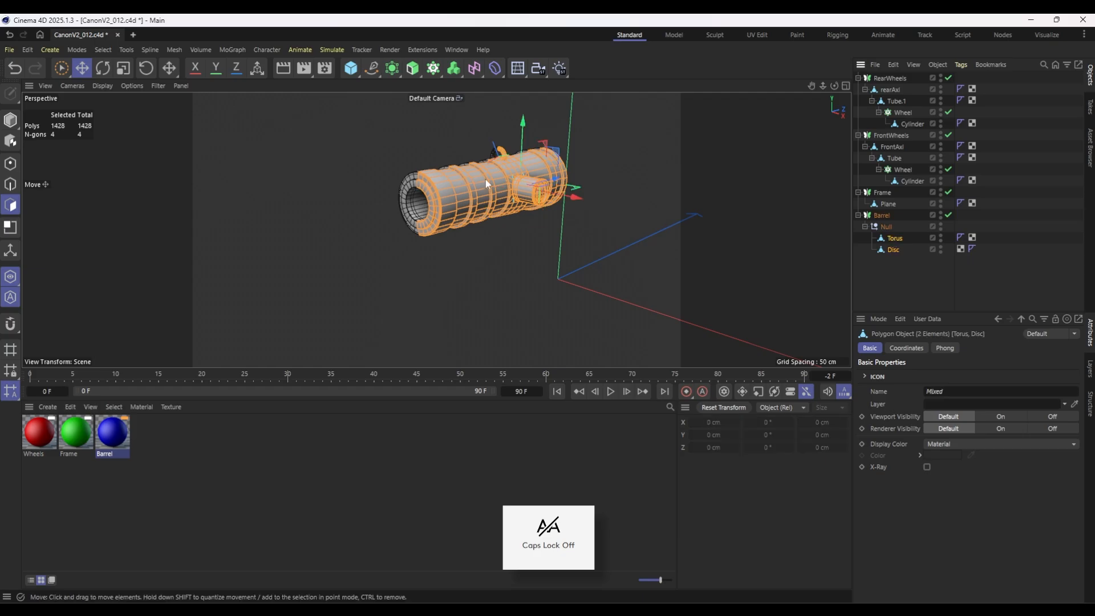
pyautogui.click(755, 35)
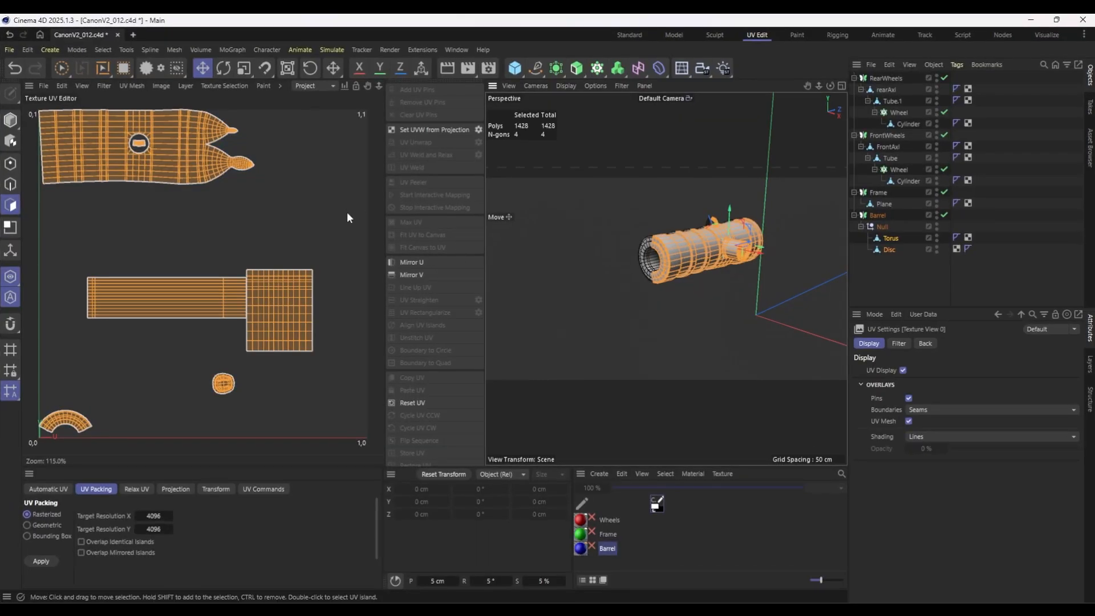
pyautogui.click(41, 560)
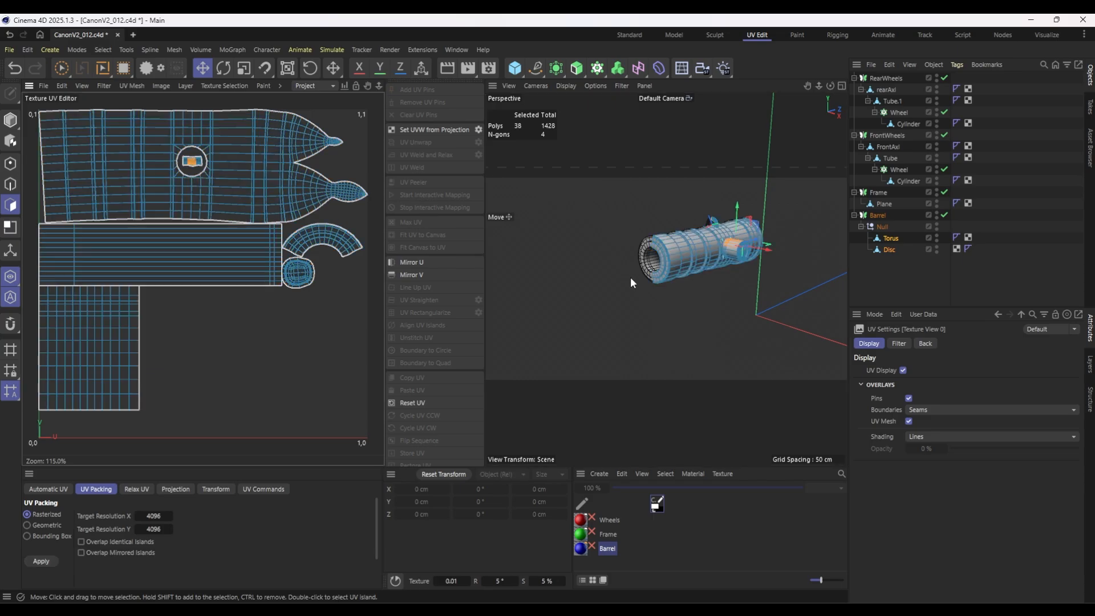
# Fill-select the torus ring's square UV island, scale it down and move it into the 0,0 corner of the UV space.
pyautogui.click(680, 232)
pyautogui.keyDown('alt'); pyautogui.moveTo(680, 232); pyautogui.dragTo(788, 244); pyautogui.keyUp('alt')
pyautogui.press('s')
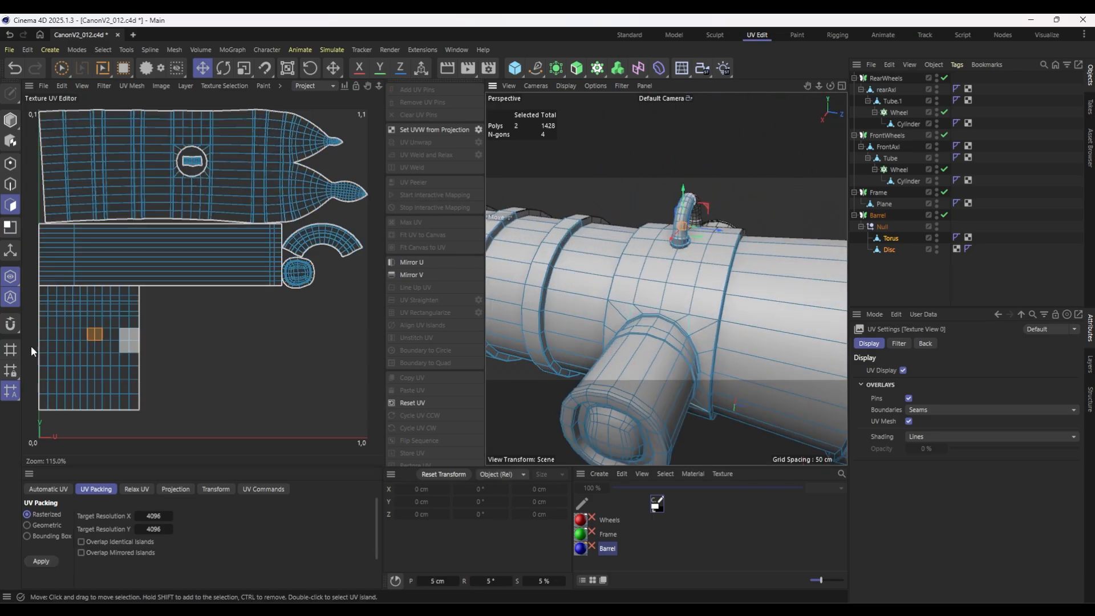
pyautogui.moveTo(123, 68); pyautogui.dragTo(171, 104)
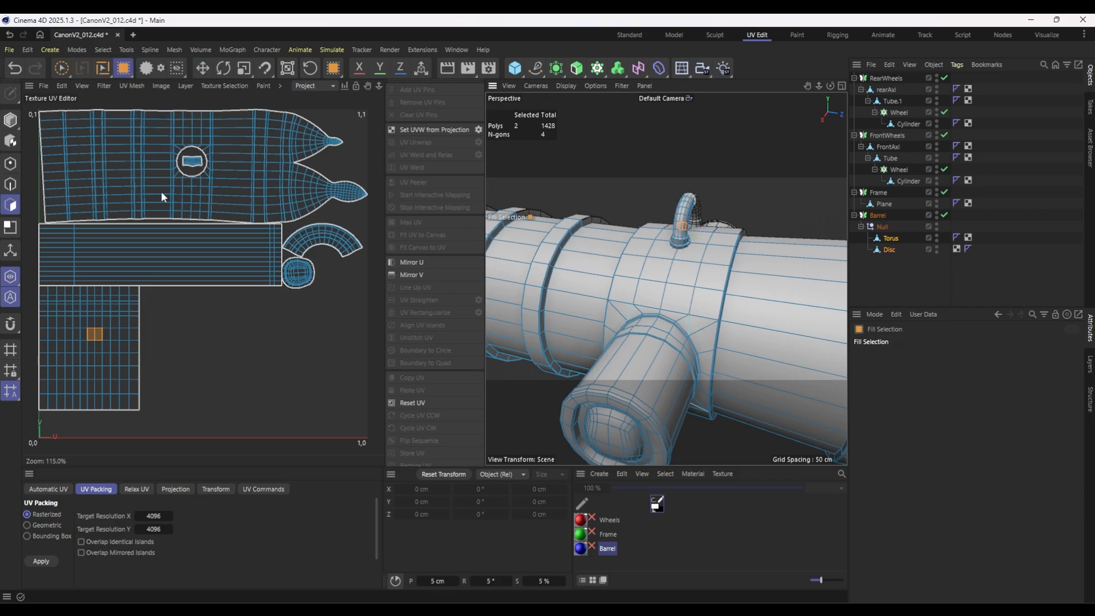
pyautogui.click(108, 330)
pyautogui.click(161, 337)
pyautogui.click(63, 344)
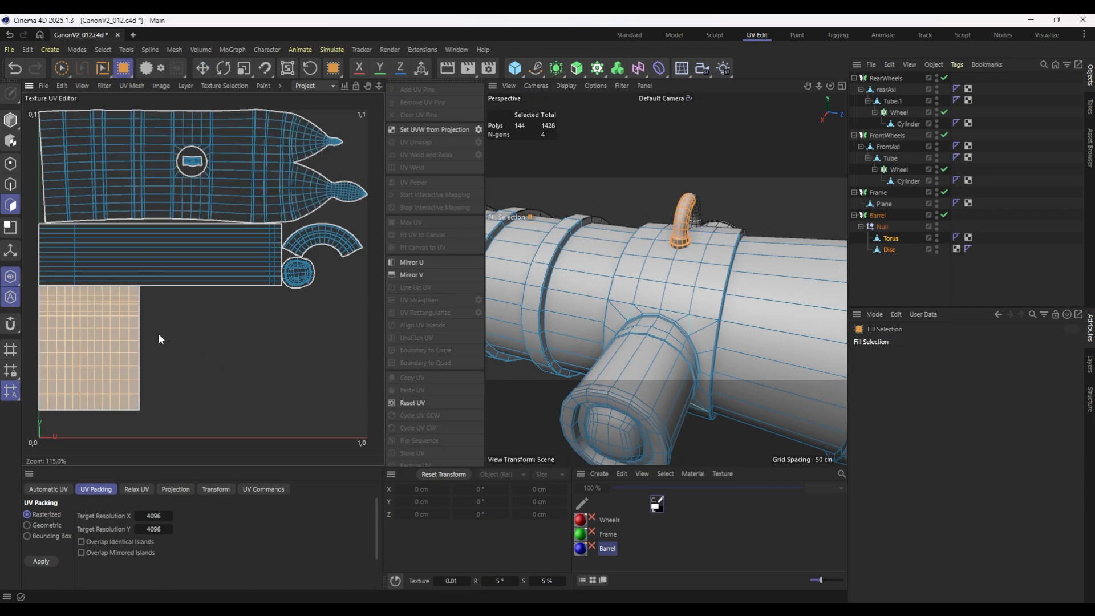
pyautogui.click(243, 69)
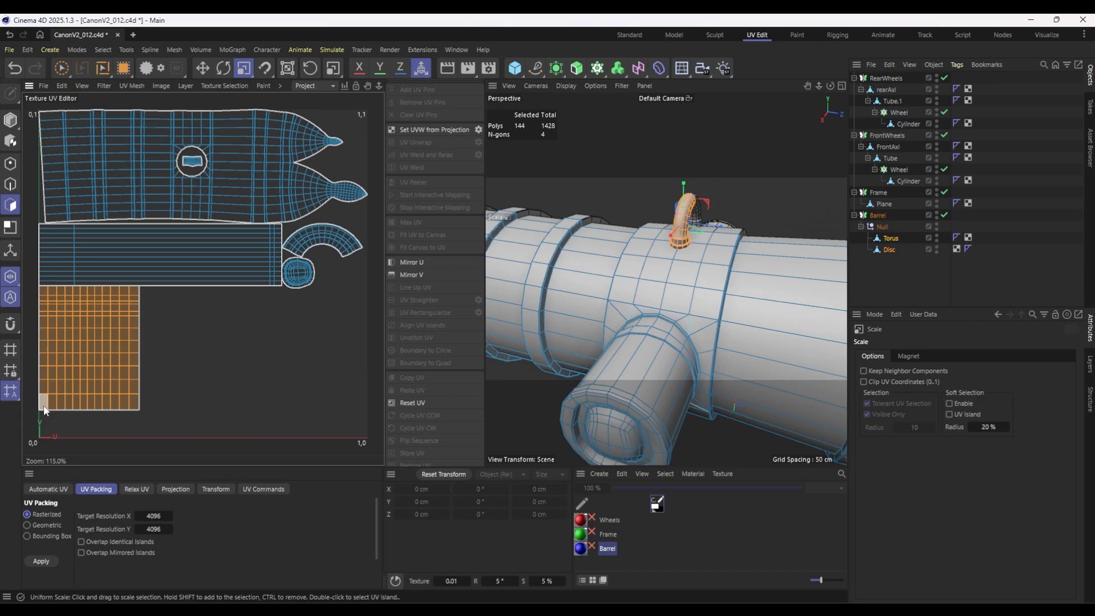
pyautogui.moveTo(44, 409); pyautogui.dragTo(44, 410)
pyautogui.click(206, 67)
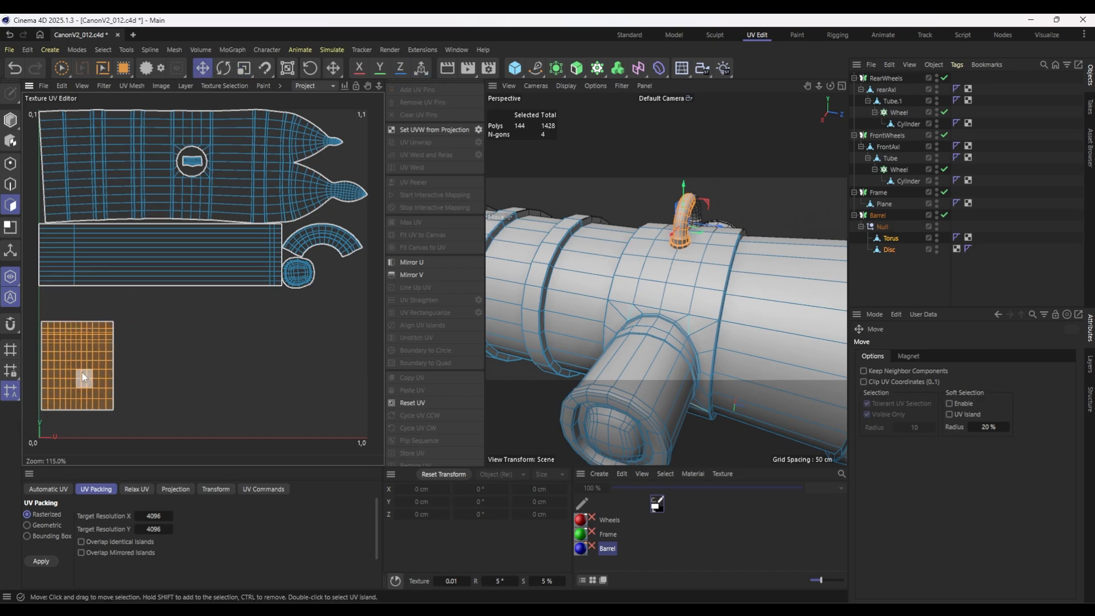
pyautogui.moveTo(83, 376); pyautogui.dragTo(79, 401)
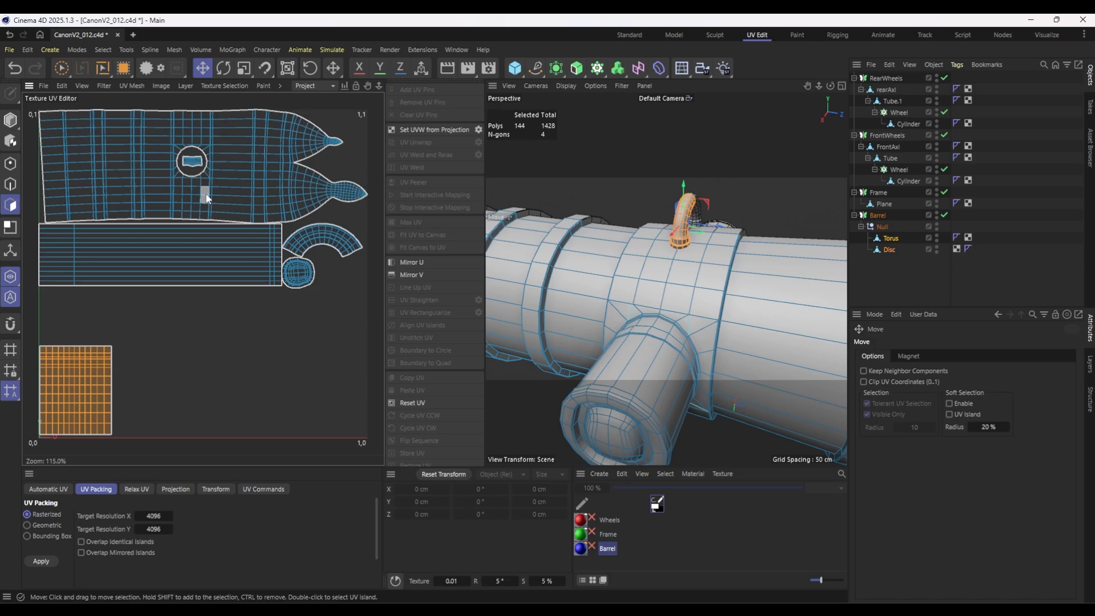
# Fill-select the long rectangular UV island, scale it down and place it beside the torus island along the lower edge of the UV space.
pyautogui.click(221, 240)
pyautogui.scroll(-5, 682, 265)
pyautogui.keyDown('alt'); pyautogui.moveTo(575, 298); pyautogui.dragTo(717, 274); pyautogui.keyUp('alt')
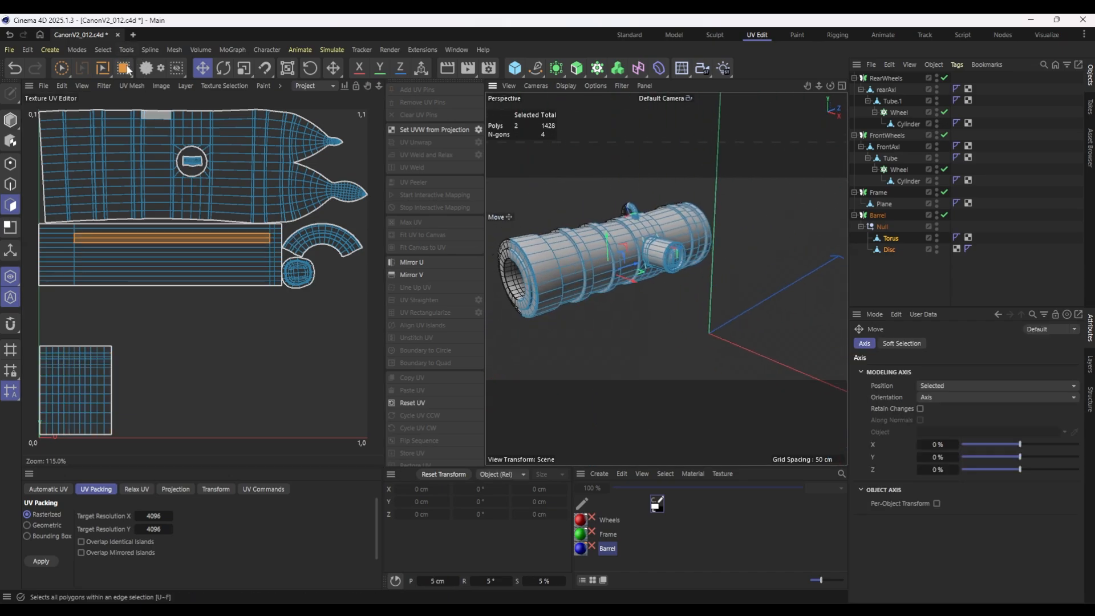
pyautogui.click(126, 69)
pyautogui.click(166, 257)
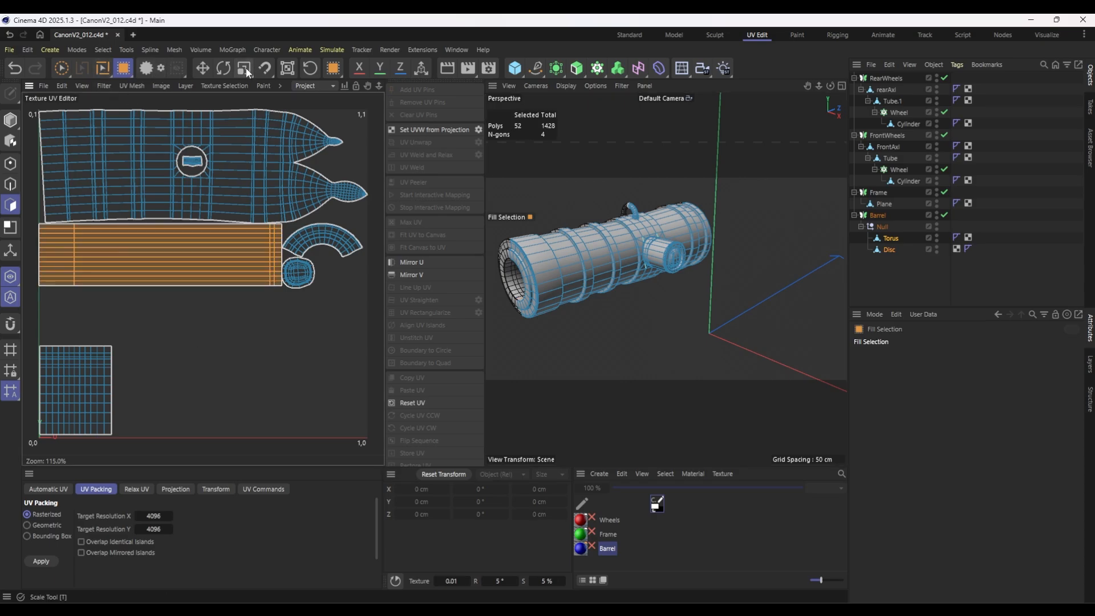
pyautogui.click(244, 69)
pyautogui.moveTo(274, 227); pyautogui.dragTo(235, 388)
pyautogui.click(202, 68)
# Fill-select the trunnion's UV island inside the circular hole, move it out below the main barrel island and enlarge it.
pyautogui.doubleClick(193, 163)
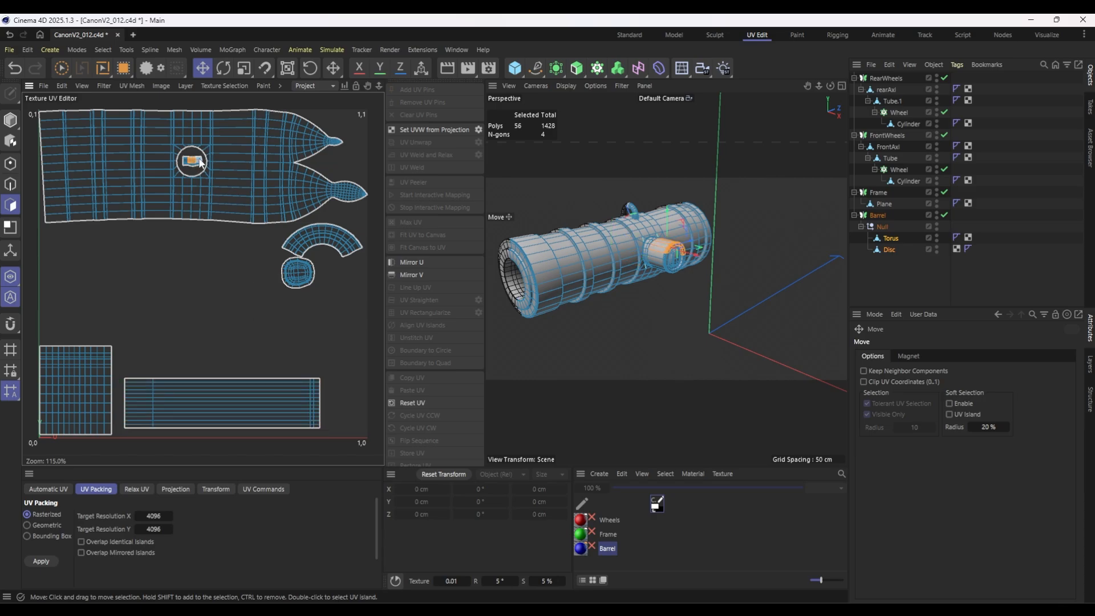
pyautogui.click(166, 283)
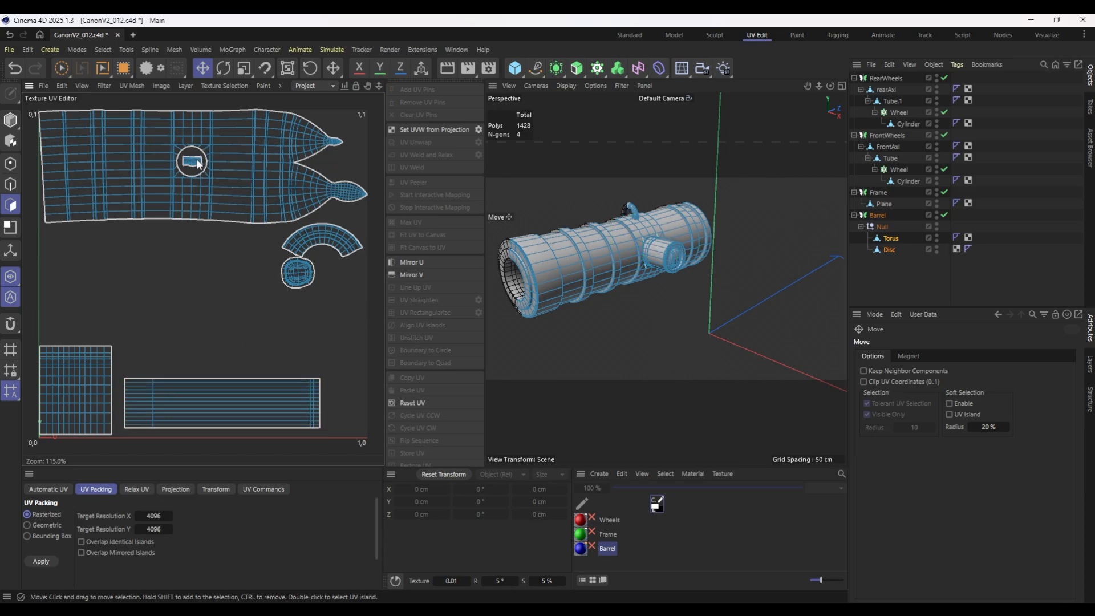
pyautogui.click(123, 68)
pyautogui.click(192, 162)
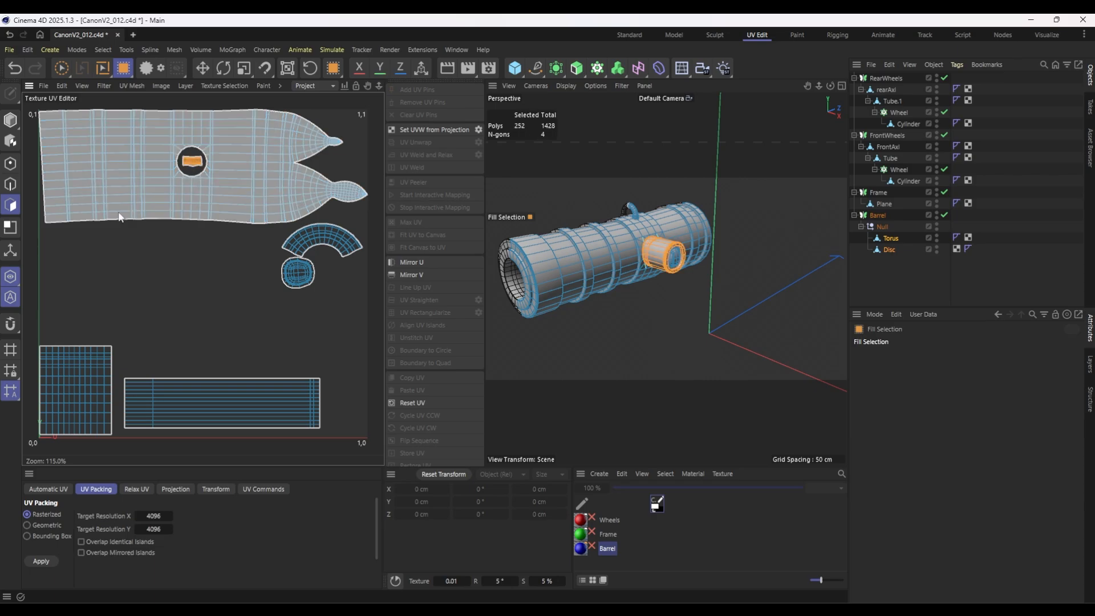
pyautogui.click(201, 68)
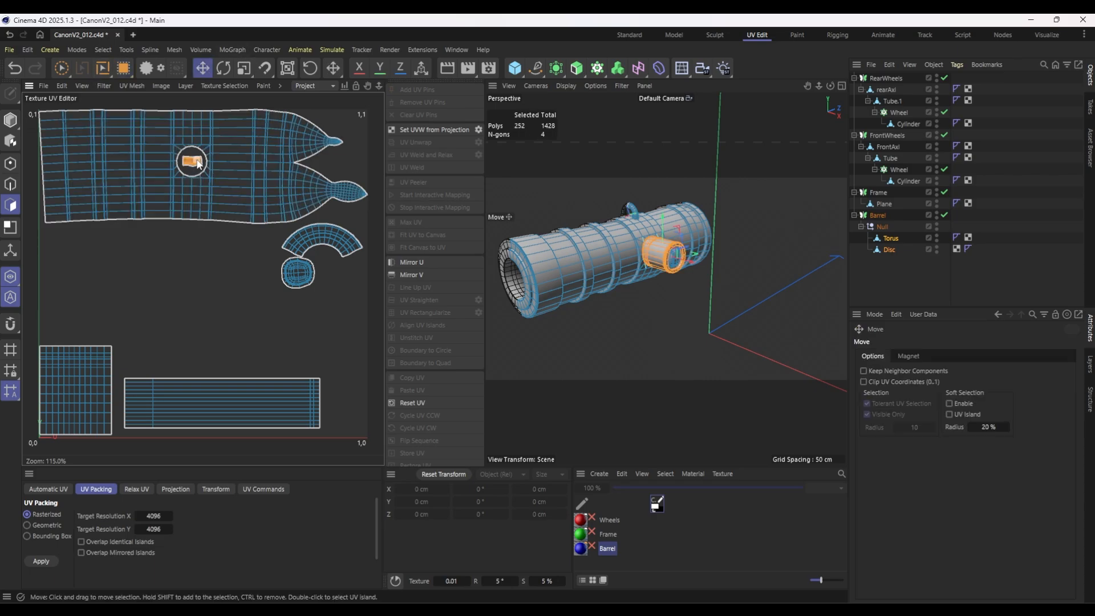
pyautogui.moveTo(193, 163); pyautogui.dragTo(57, 237)
pyautogui.press('t')
pyautogui.moveTo(57, 237); pyautogui.dragTo(644, 413)
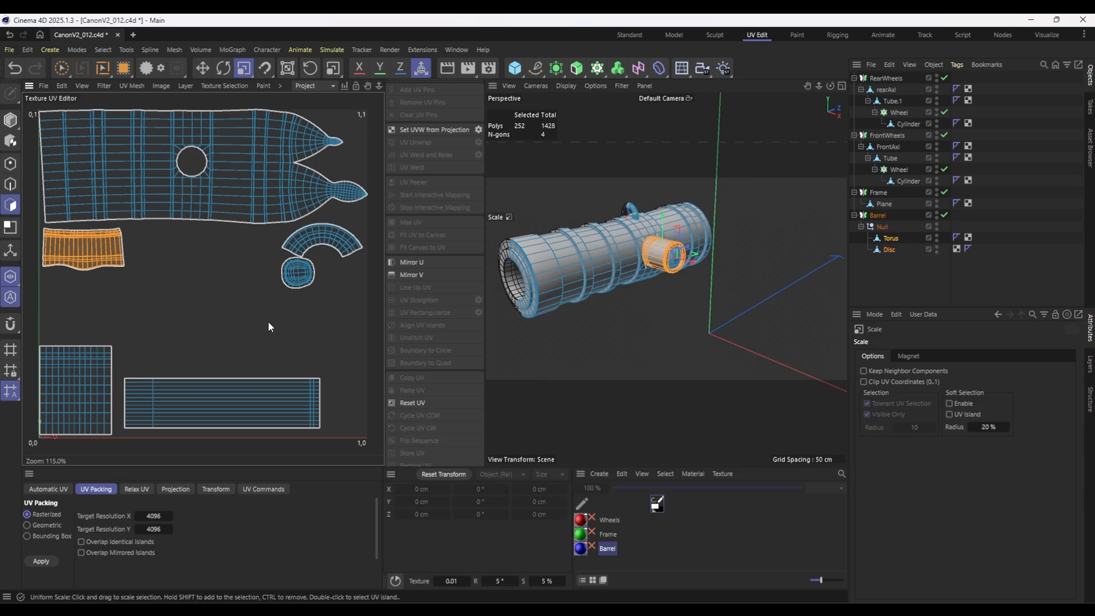
# Scale the trunnion's UV island up further, keeping it in the gap below the main barrel island.
pyautogui.press('u')
pyautogui.press('f')
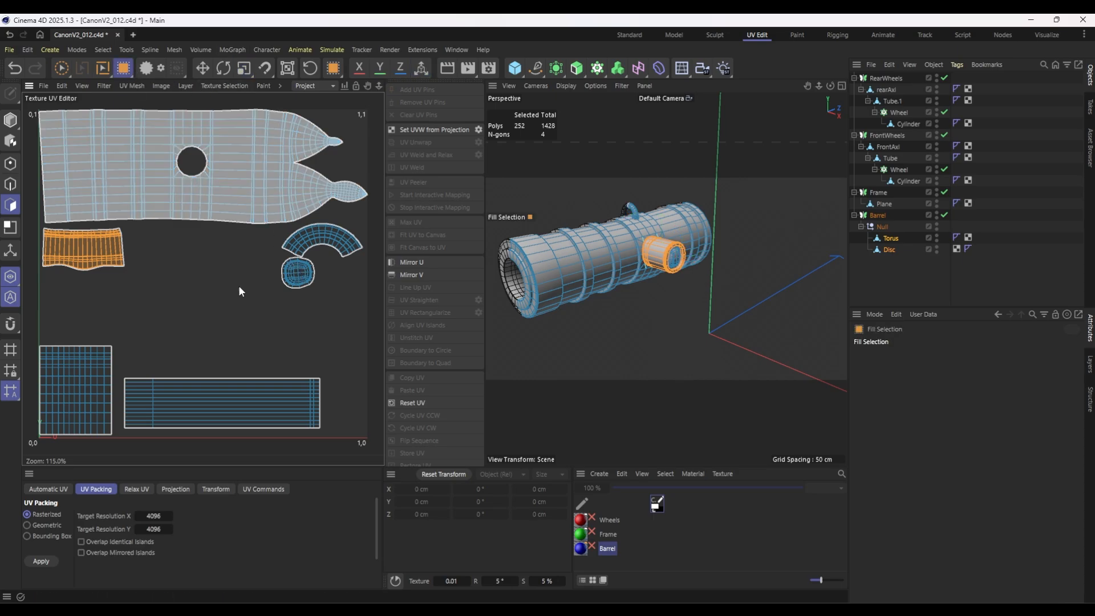
pyautogui.click(303, 286)
pyautogui.click(54, 244)
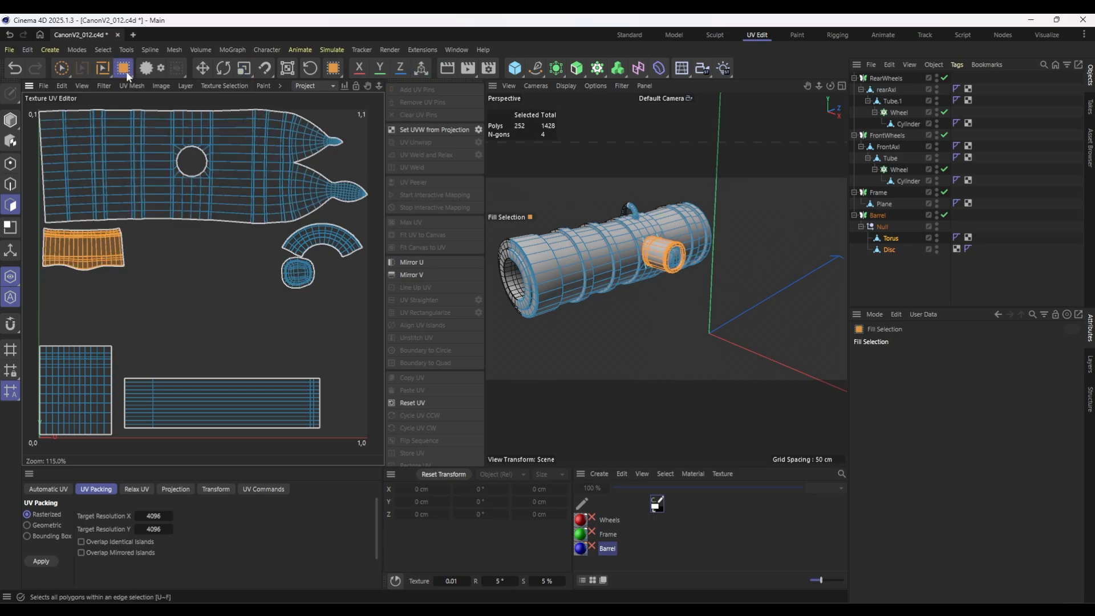
pyautogui.click(244, 68)
pyautogui.moveTo(97, 319); pyautogui.dragTo(110, 300)
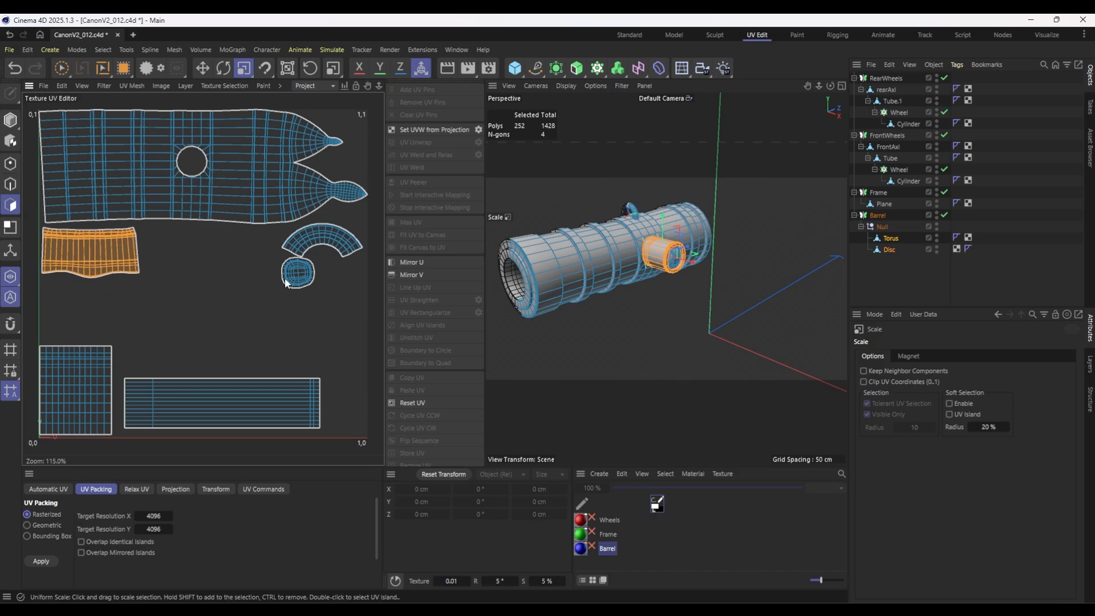
# Fill-select the trunnion cap's round UV island, scale it up and move it beside the trunnion's side-wall island below the main barrel island.
pyautogui.click(123, 68)
pyautogui.click(298, 272)
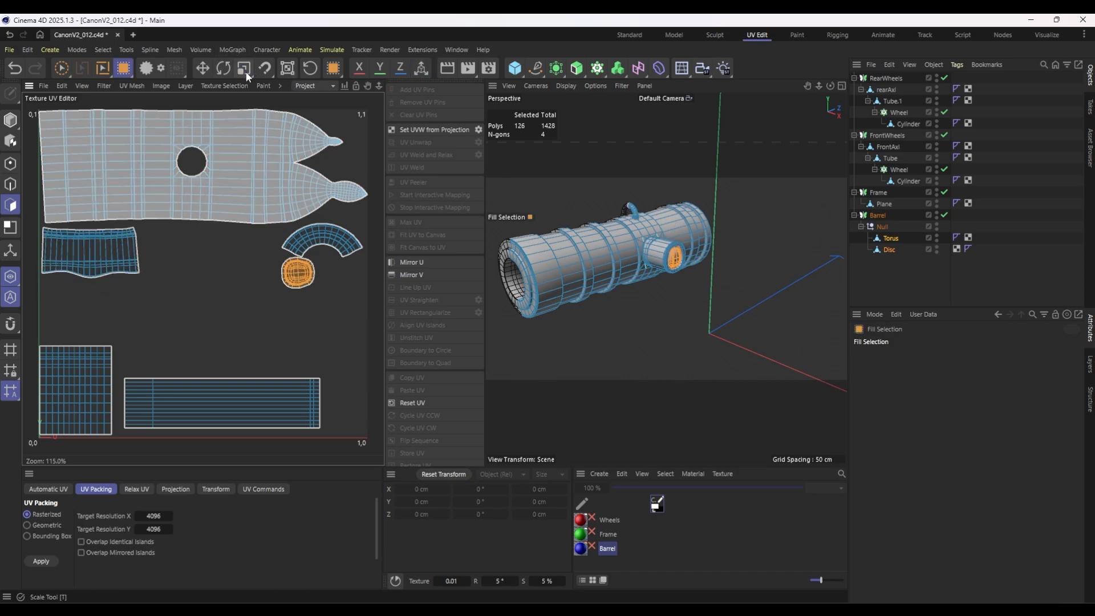
pyautogui.click(244, 69)
pyautogui.moveTo(274, 336); pyautogui.dragTo(659, 465)
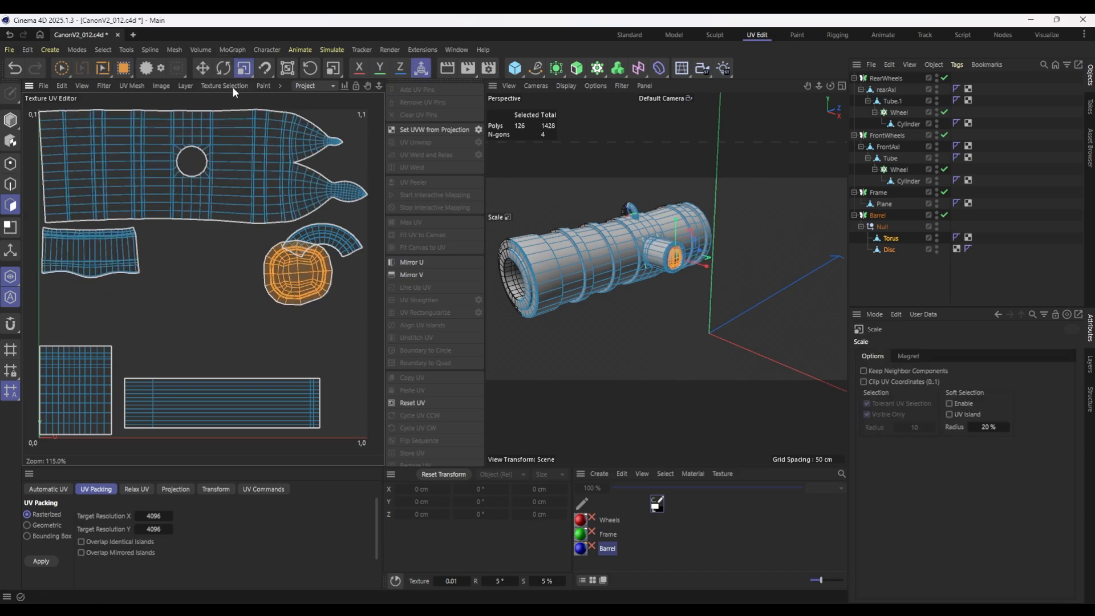
pyautogui.click(203, 68)
pyautogui.moveTo(298, 275); pyautogui.dragTo(196, 269)
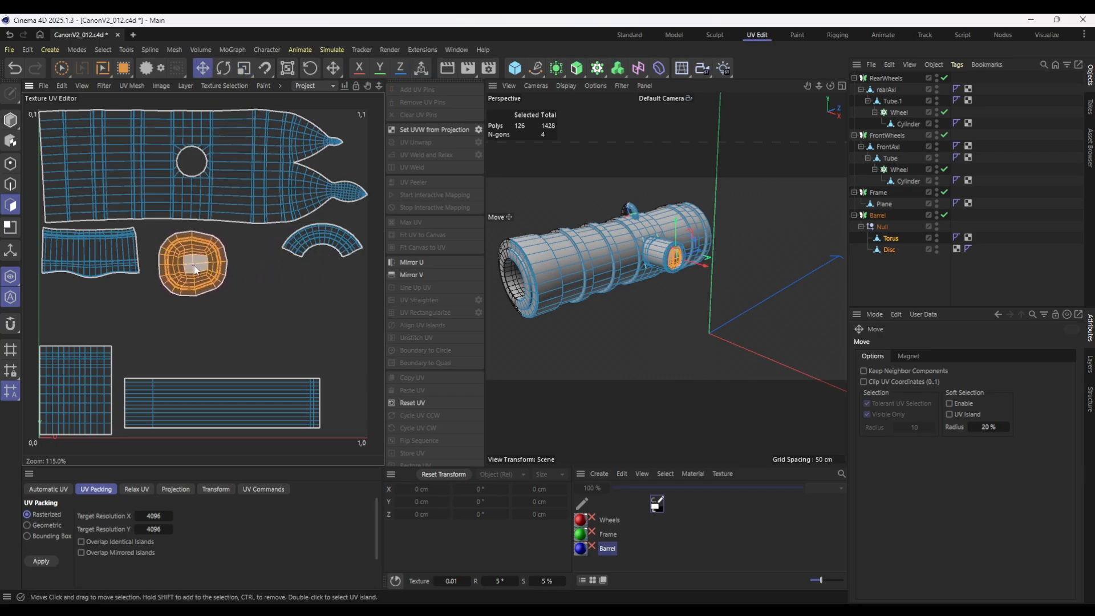
# Fill-select the trunnion's side-wall island and the torus ring's square island in turn, nudging each slightly inward from the UV space border.
pyautogui.click(123, 68)
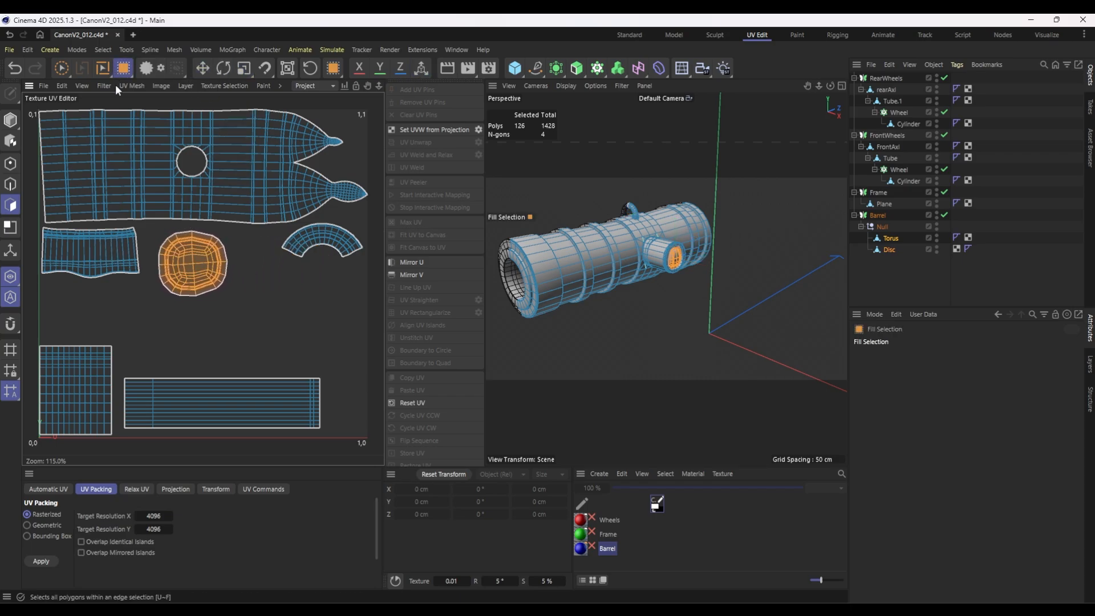
pyautogui.click(97, 272)
pyautogui.press('e')
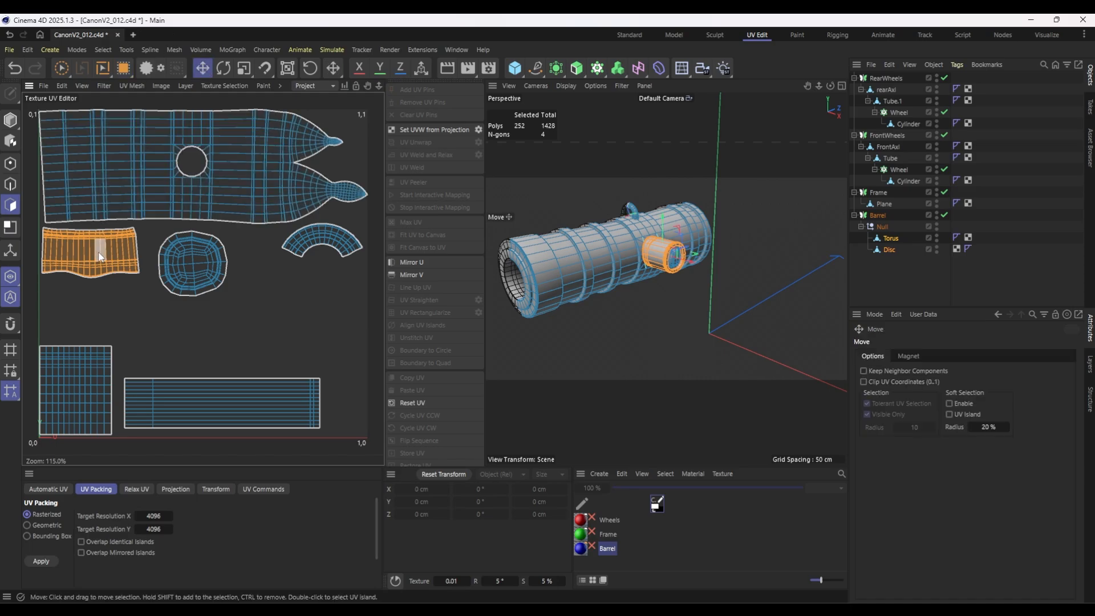
pyautogui.moveTo(100, 257); pyautogui.dragTo(105, 263)
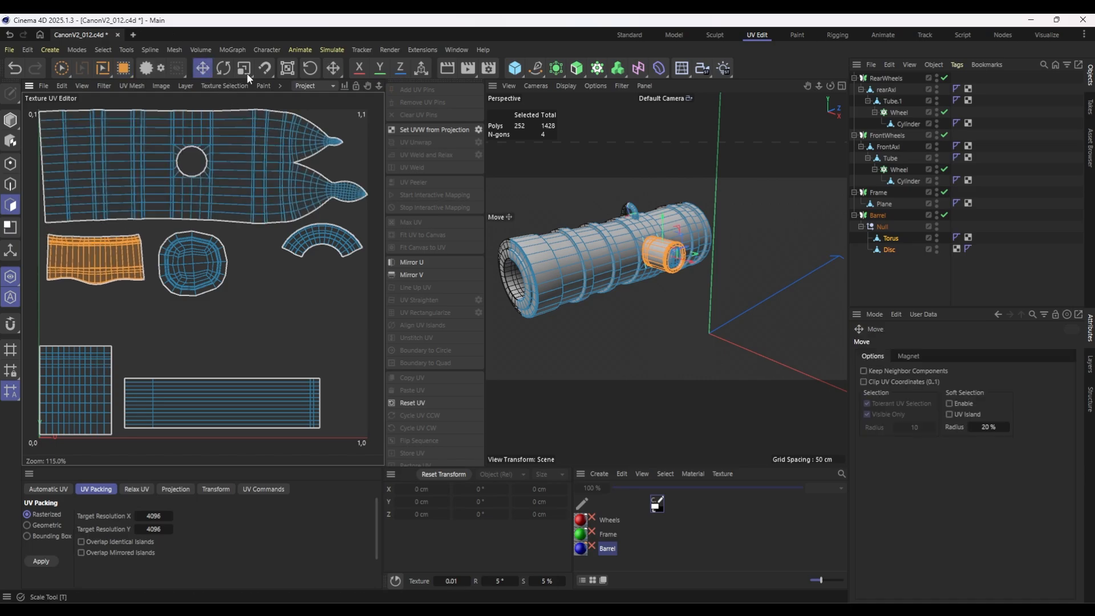
pyautogui.click(121, 68)
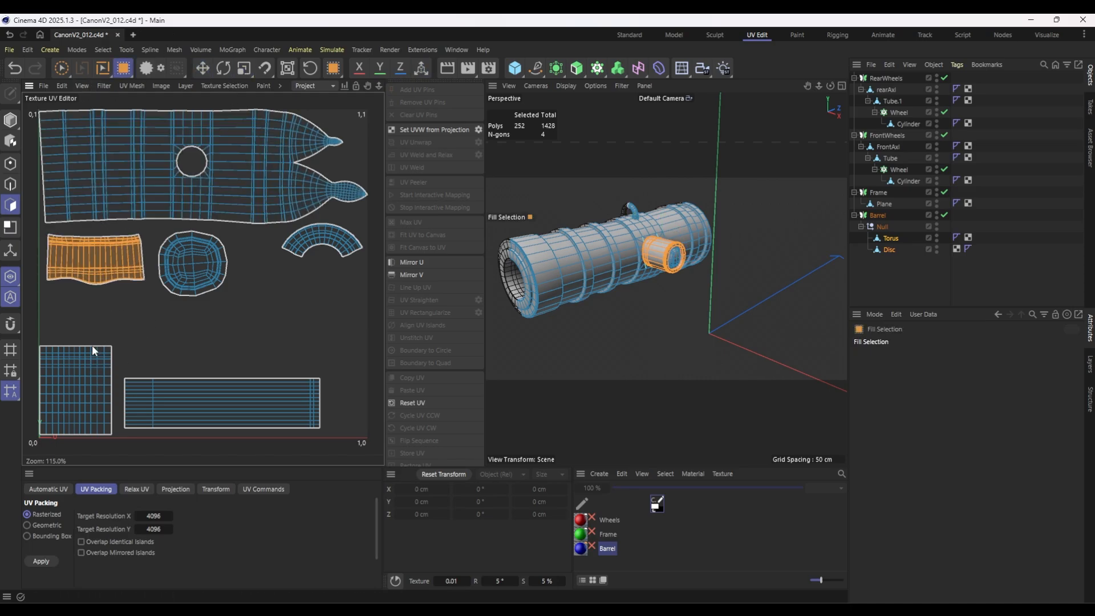
pyautogui.click(94, 350)
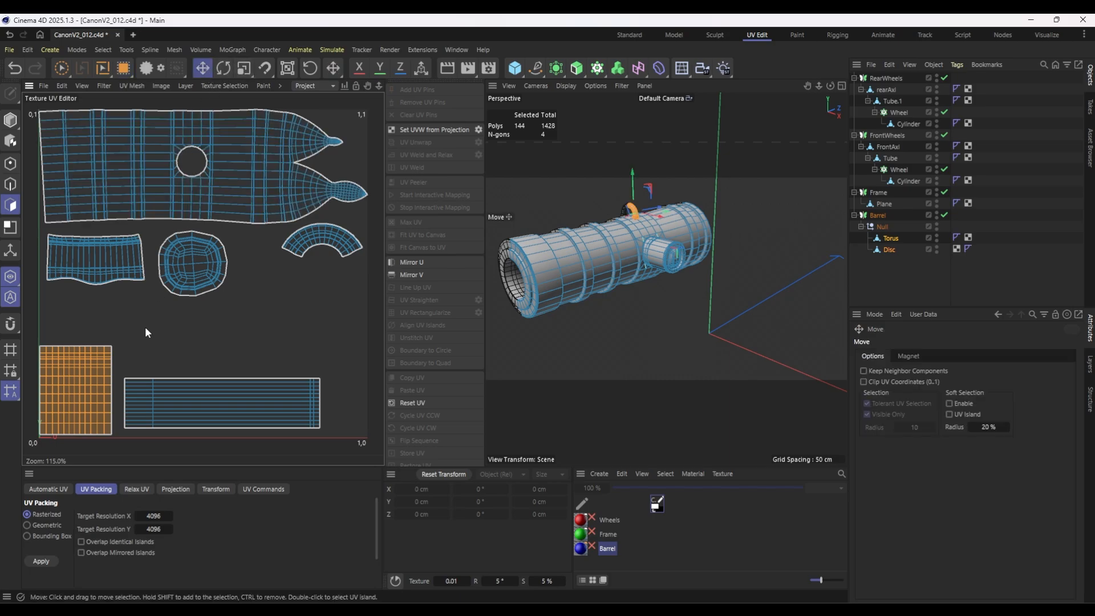
# Fill-select the long rectangular UV island and enlarge it to fill the lower edge beside the square island.
pyautogui.click(149, 394)
pyautogui.click(244, 67)
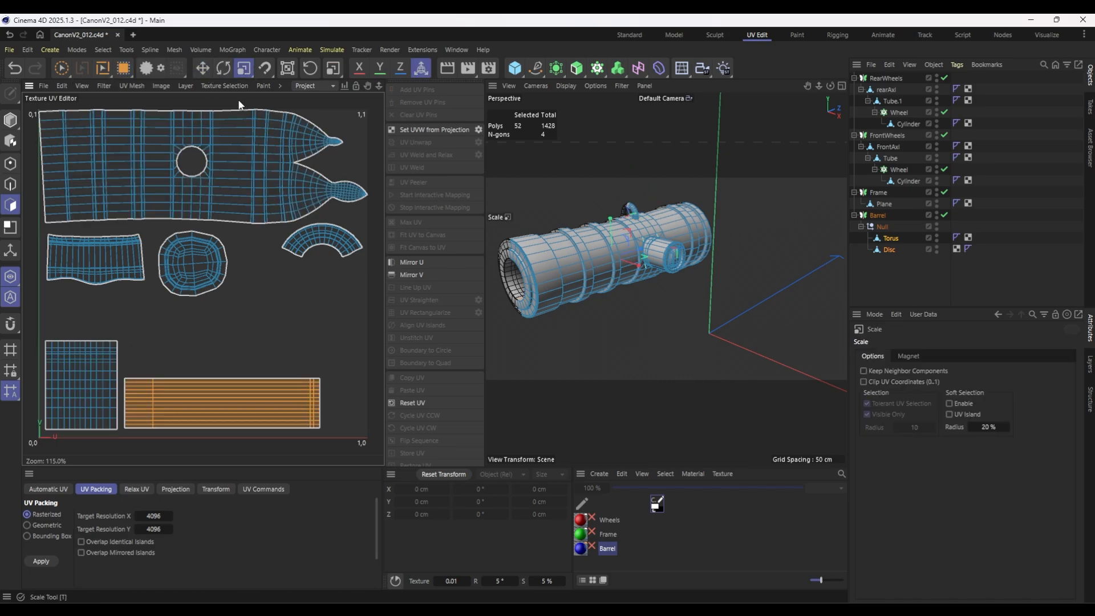
pyautogui.moveTo(127, 424); pyautogui.dragTo(204, 388)
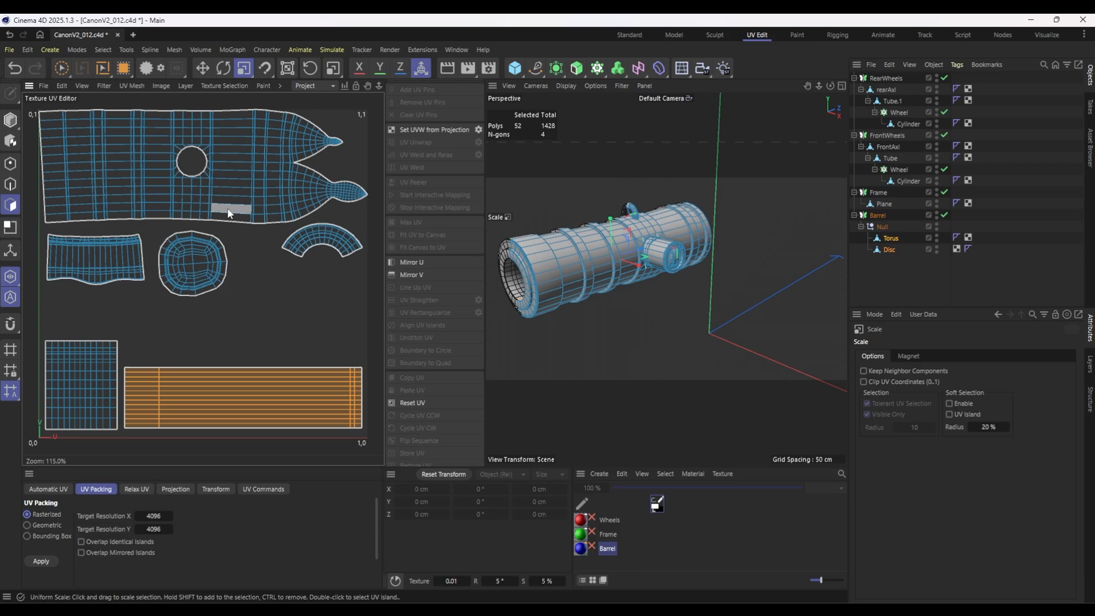
# Fill-select the muzzle ring's arched UV island, enlarge it and place it between the main barrel island and the long rectangular island.
pyautogui.click(123, 67)
pyautogui.click(339, 250)
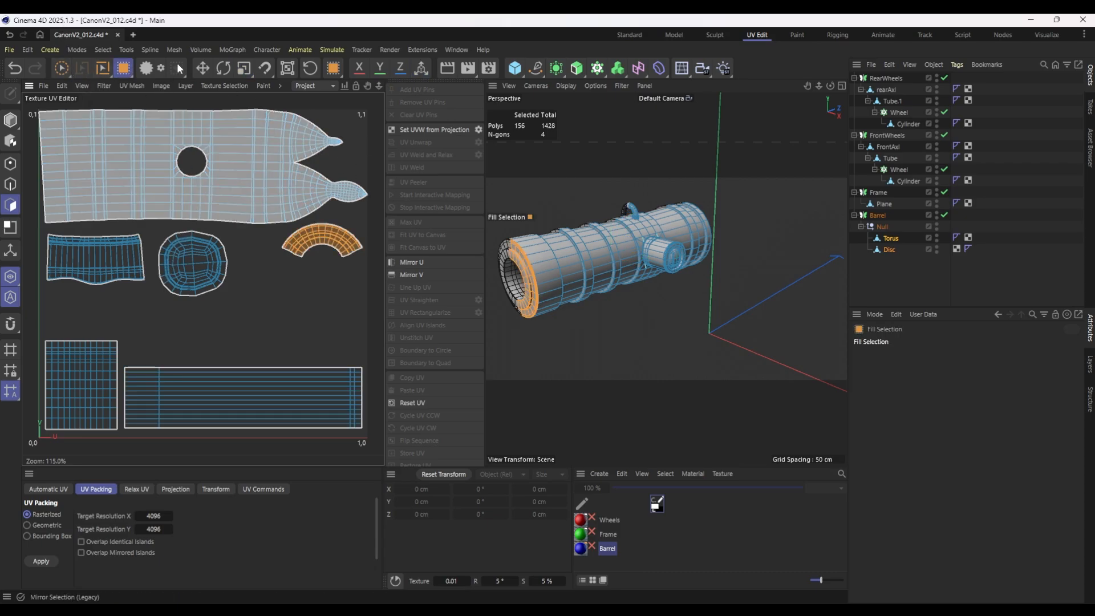
pyautogui.click(203, 67)
pyautogui.moveTo(348, 231); pyautogui.dragTo(725, 493)
pyautogui.click(243, 69)
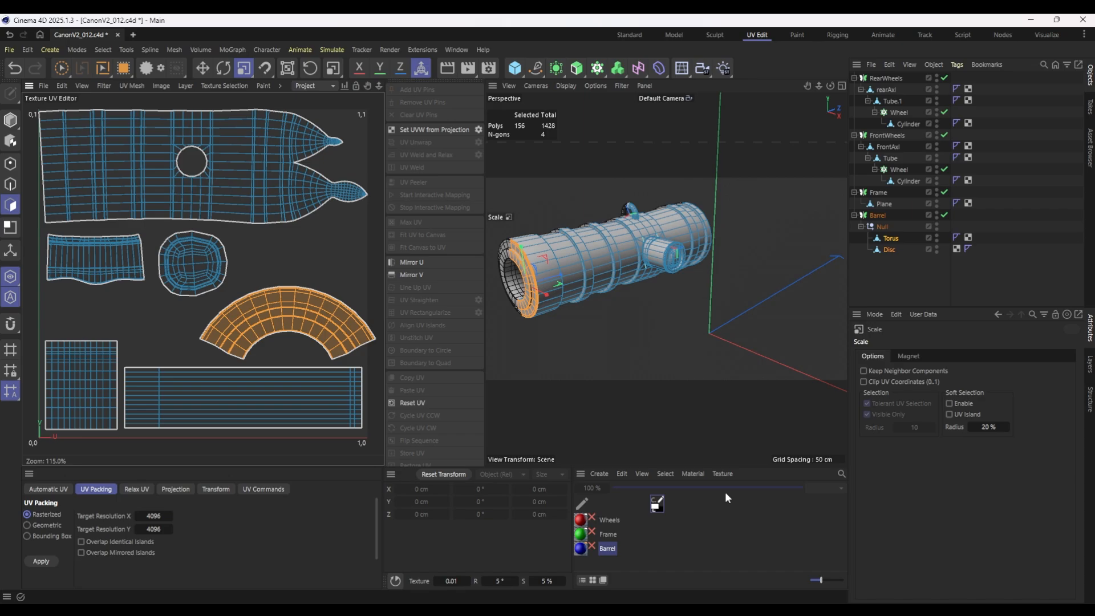
pyautogui.click(203, 68)
pyautogui.moveTo(299, 306); pyautogui.dragTo(269, 254)
# Fill-select the trunnion cap's round UV island and move it into the opening beneath the arched island.
pyautogui.click(123, 68)
pyautogui.click(184, 241)
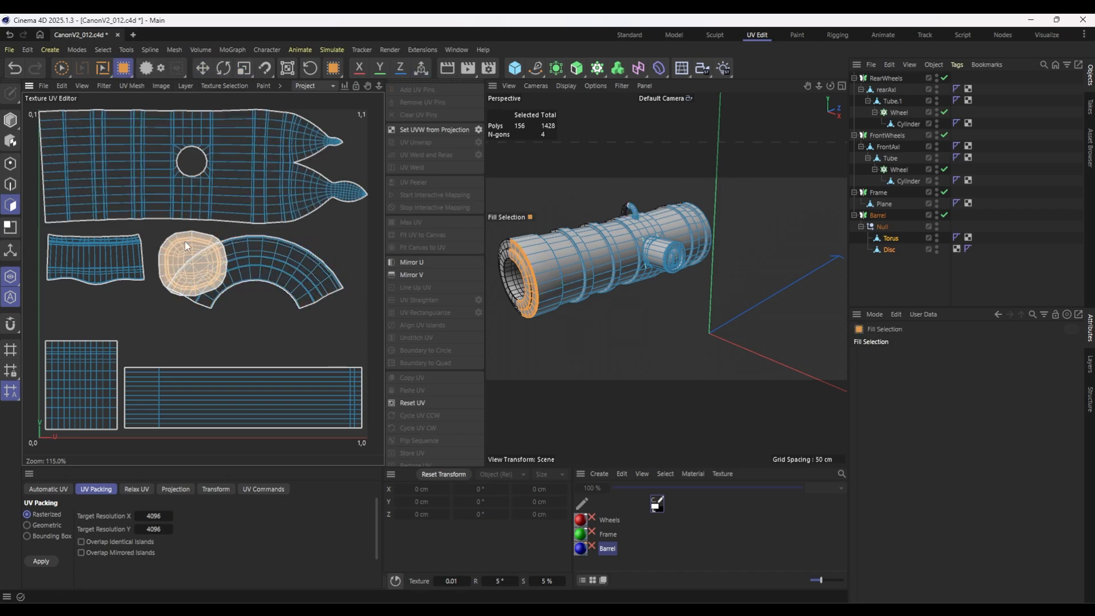
pyautogui.click(203, 68)
pyautogui.moveTo(186, 249); pyautogui.dragTo(247, 310)
# Check the UV islands of the barrel's Torus and Disc objects, and select the Frame's Plane object to show its UV islands.
pyautogui.click(881, 228)
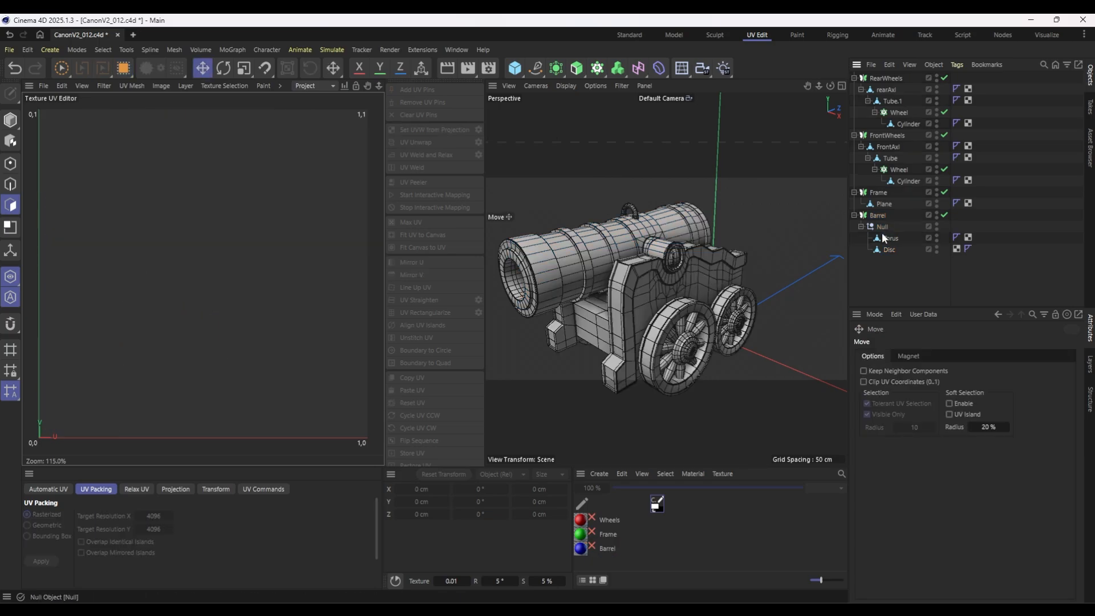
pyautogui.click(888, 238)
pyautogui.click(889, 250)
pyautogui.click(886, 242)
pyautogui.click(877, 215)
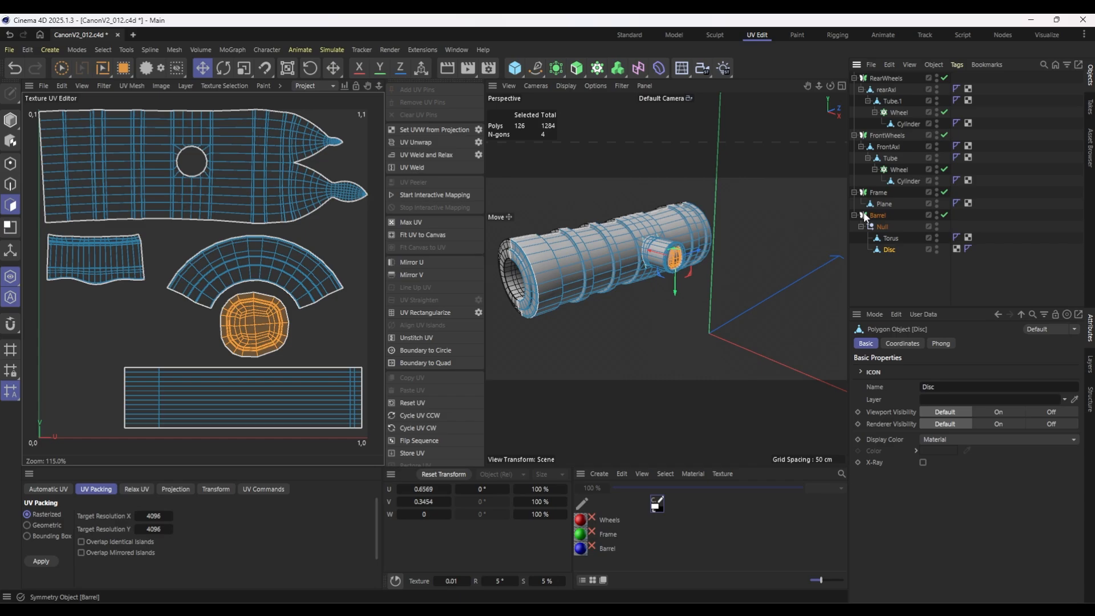
pyautogui.click(883, 204)
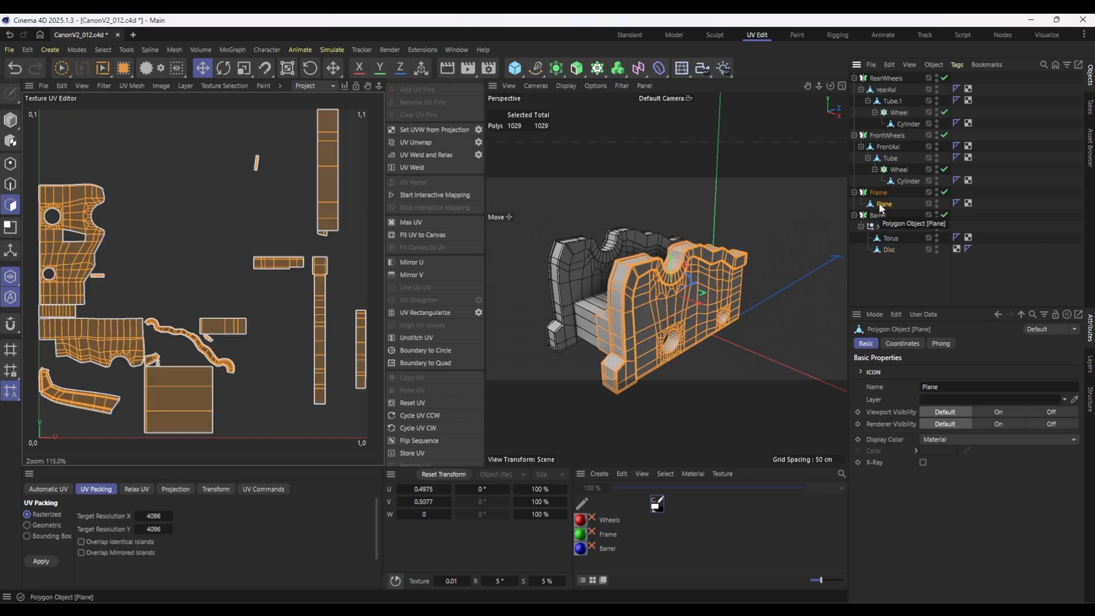
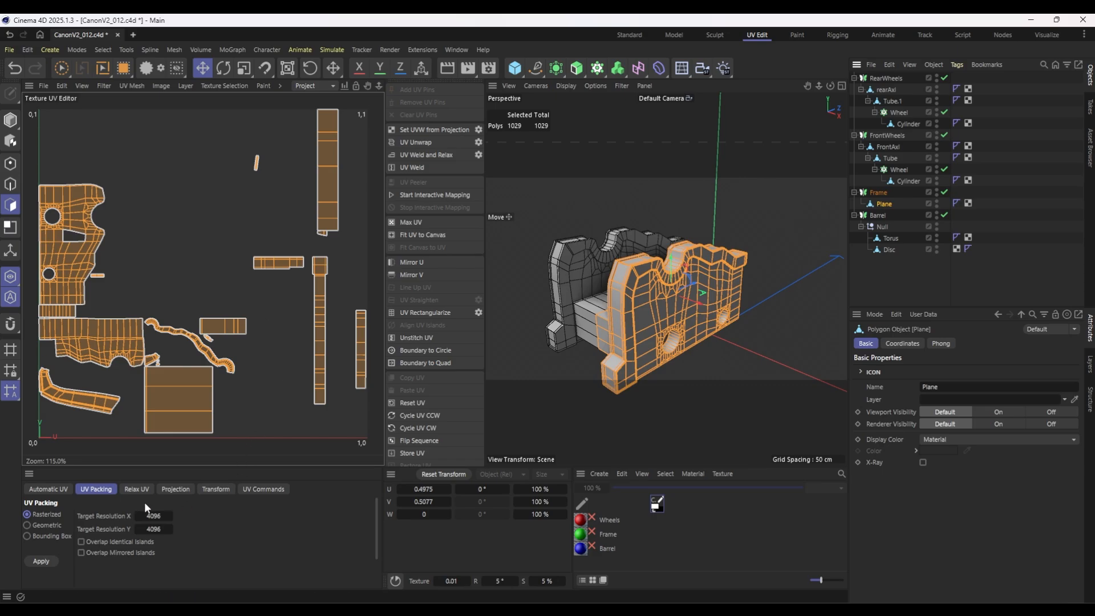
# Pack the Frame plane's UV islands with Rasterized packing at 4096 by 4096 and separate them to inspect the small nested islands.
pyautogui.click(40, 562)
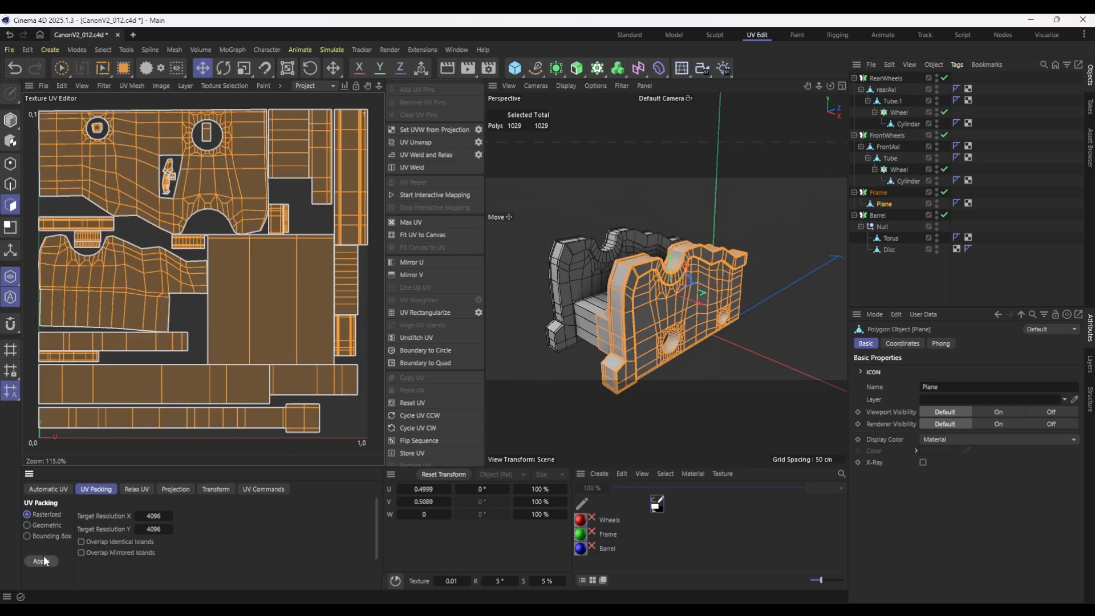
pyautogui.click(298, 300)
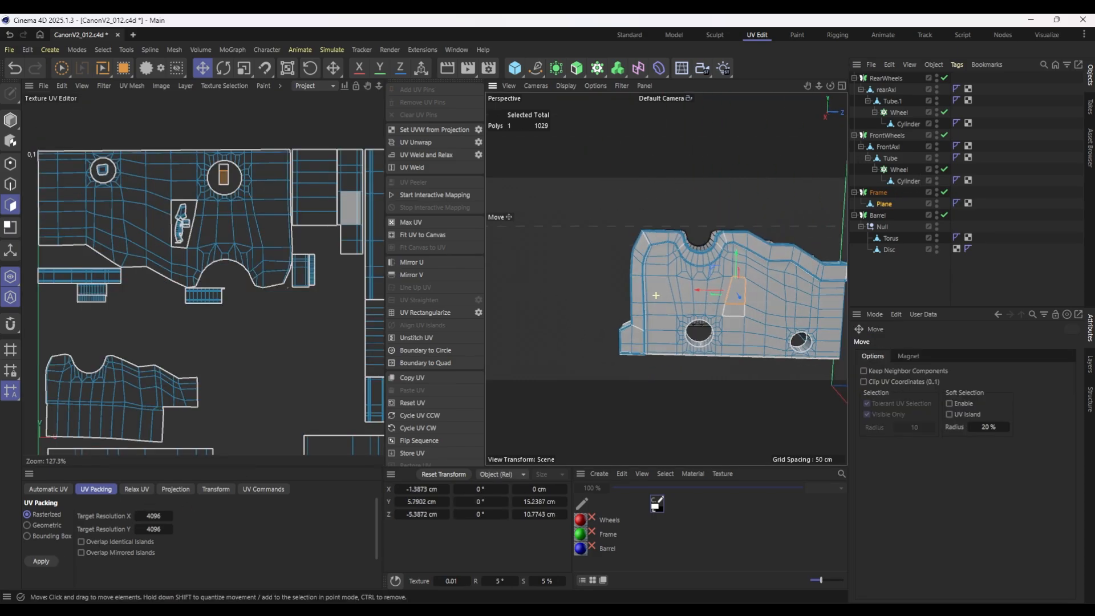
pyautogui.keyDown('alt'); pyautogui.moveTo(656, 295); pyautogui.dragTo(691, 295); pyautogui.keyUp('alt')
pyautogui.doubleClick(226, 183)
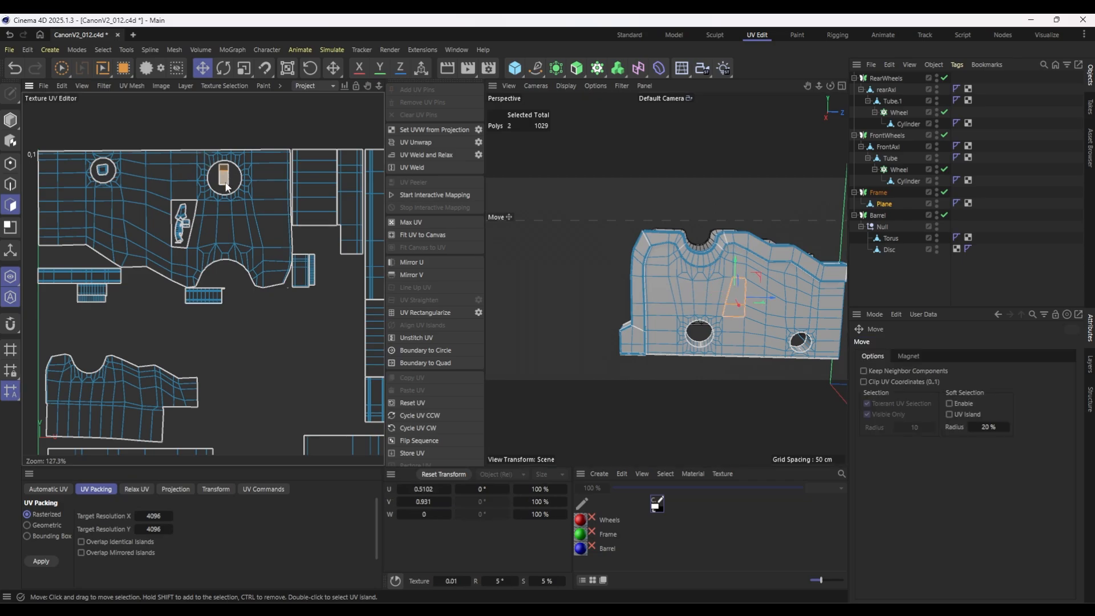
pyautogui.moveTo(215, 207)
pyautogui.mouseDown()
pyautogui.moveTo(269, 227)
pyautogui.moveTo(216, 207)
pyautogui.mouseUp()
pyautogui.moveTo(232, 260); pyautogui.dragTo(275, 263)
pyautogui.hotkey('ctrl', 'z')
pyautogui.scroll(-4, 306, 311)
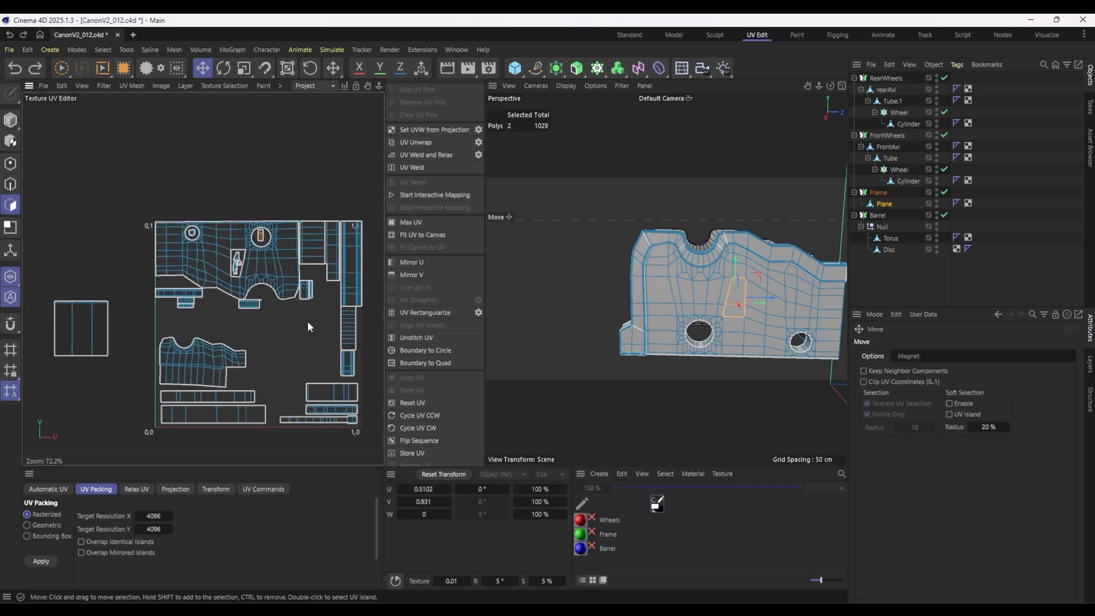
pyautogui.click(304, 291)
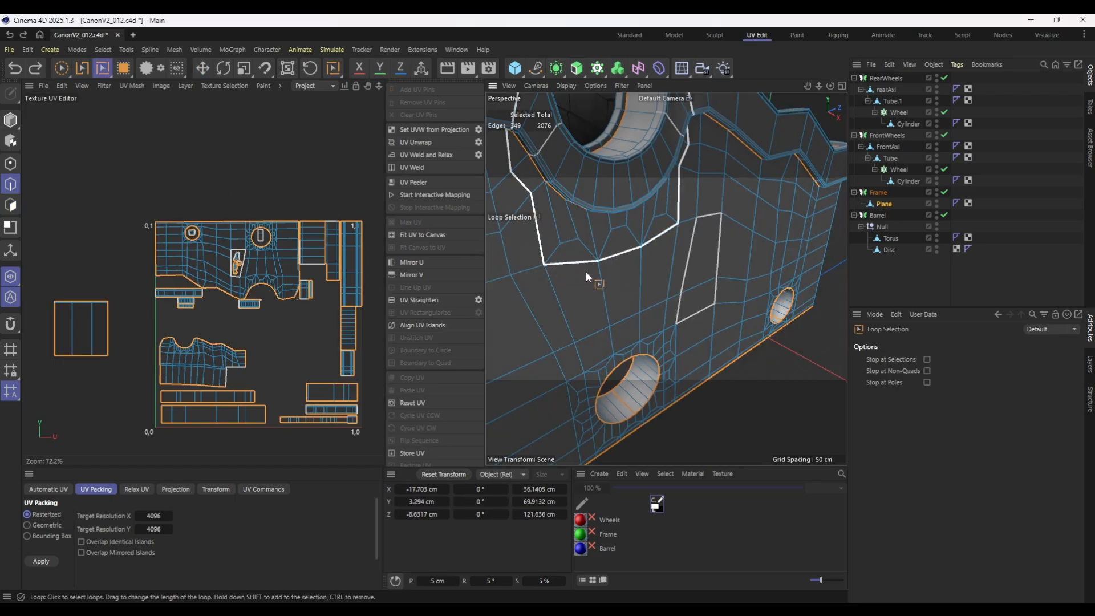
# Check the selected seam edges around the trapezoid patch on the frame's side panel with Path Selection.
pyautogui.press('u')
pyautogui.press('m')
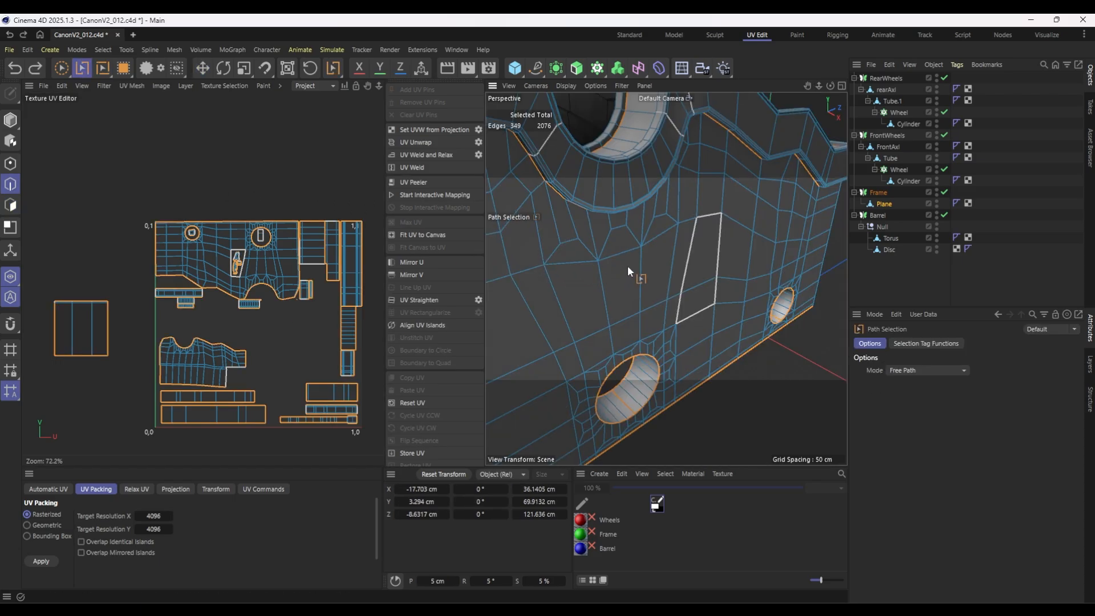
pyautogui.keyDown('shift'); pyautogui.click(700, 223); pyautogui.keyUp('shift')
pyautogui.keyDown('alt'); pyautogui.moveTo(600, 327); pyautogui.dragTo(424, 351); pyautogui.keyUp('alt')
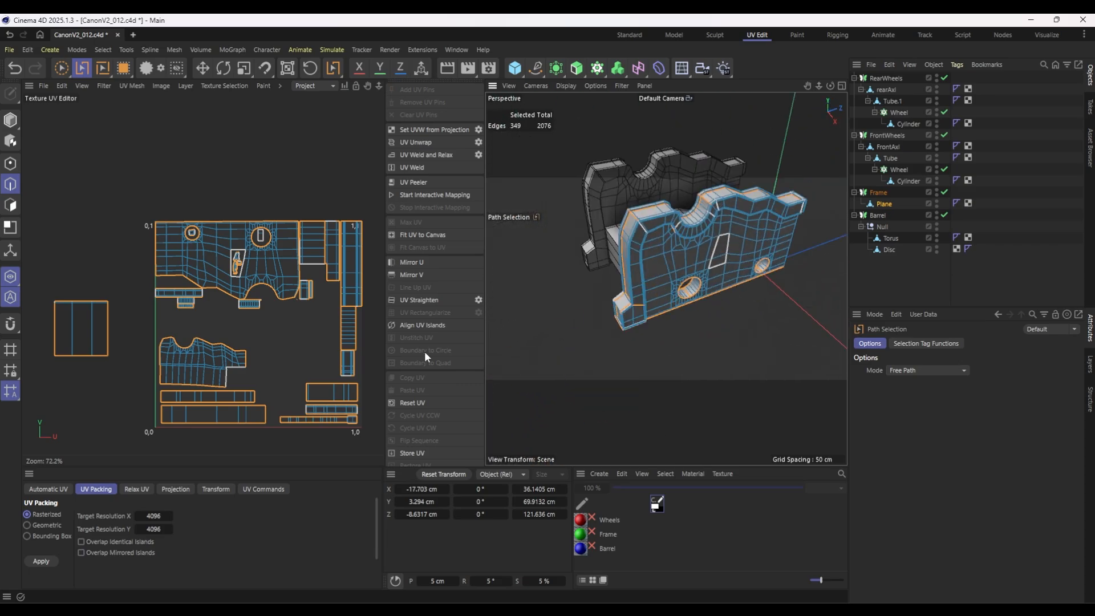
# Apply a Frontal projection to all polygons of the Frame's plane and relax the UVs with LSCM, cutting at the selected edges.
pyautogui.click(172, 489)
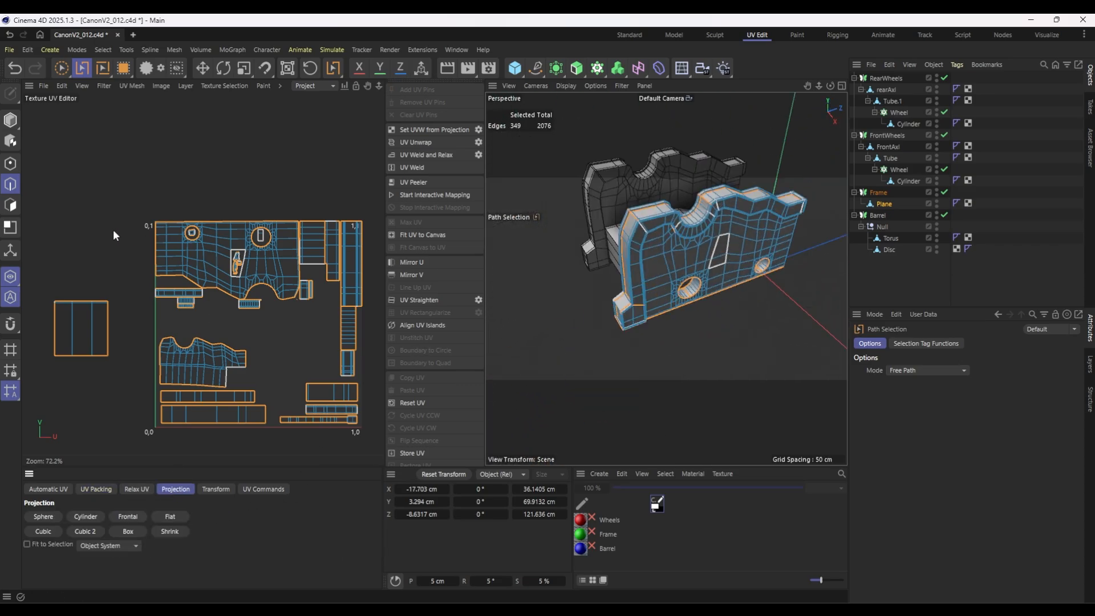
pyautogui.click(11, 205)
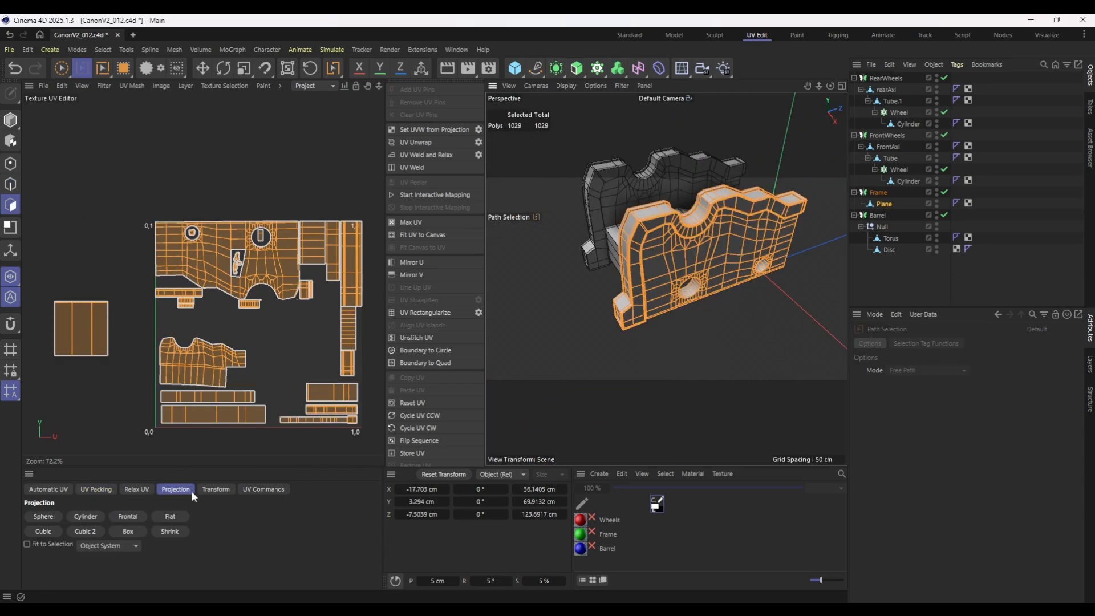
pyautogui.click(128, 516)
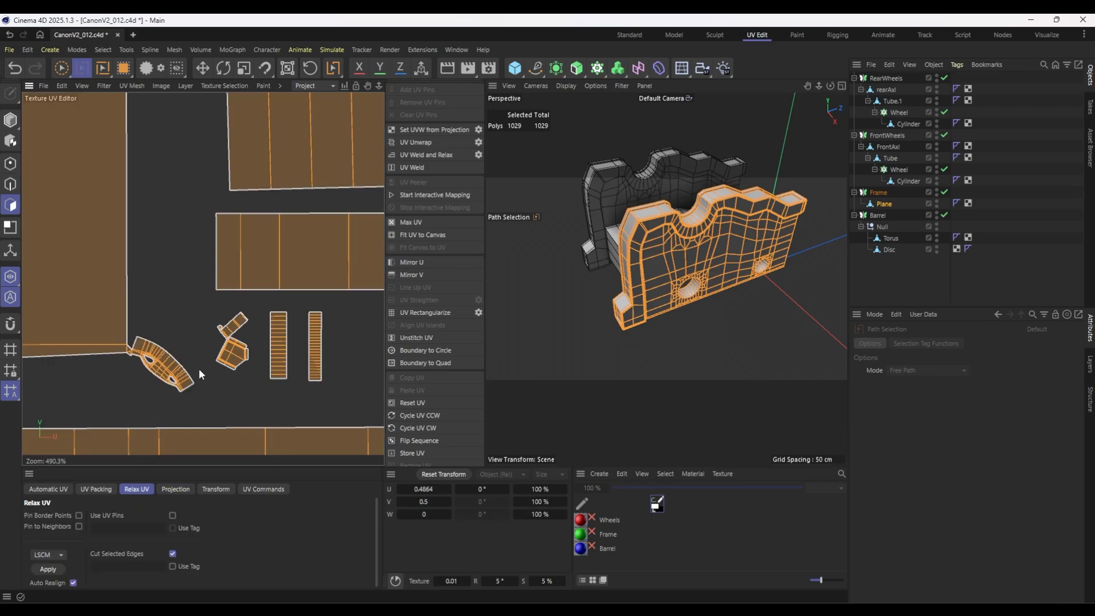
pyautogui.scroll(-8, 228, 372)
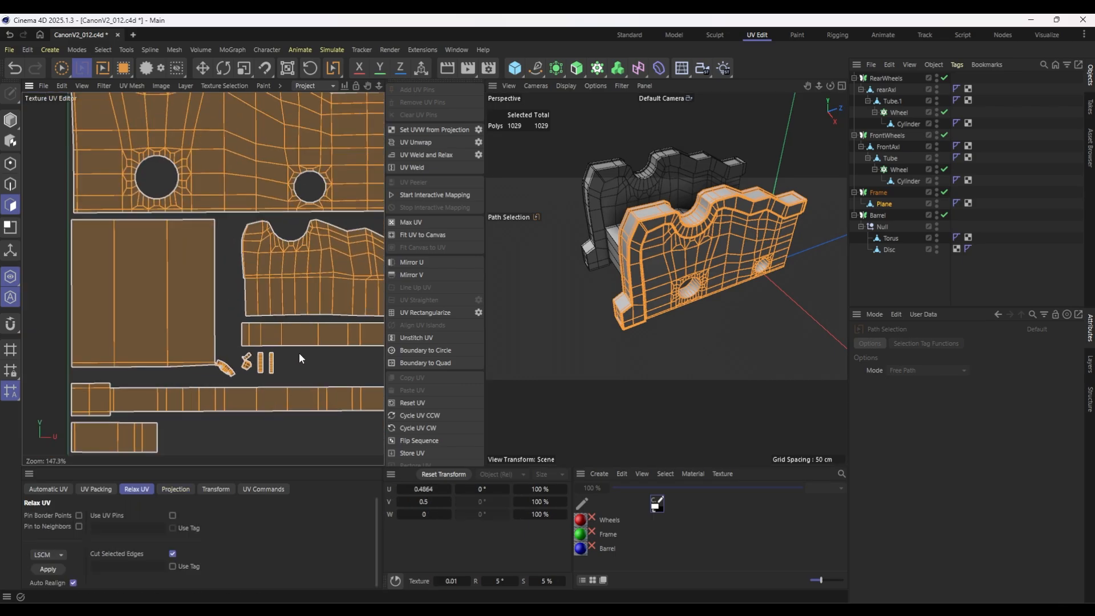
pyautogui.scroll(-5, 299, 354)
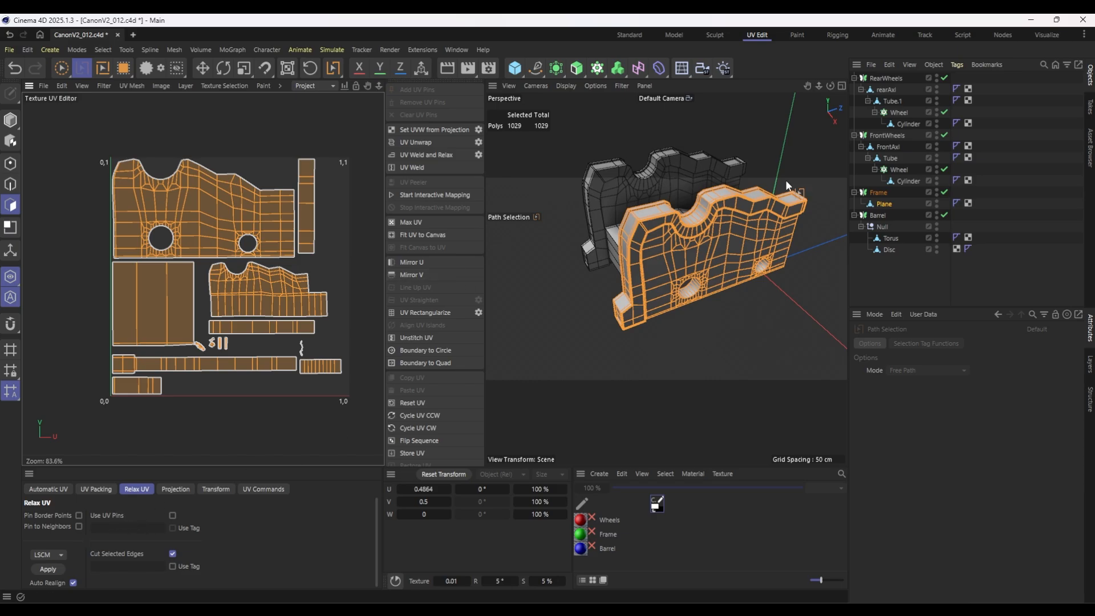
pyautogui.scroll(1, 279, 261)
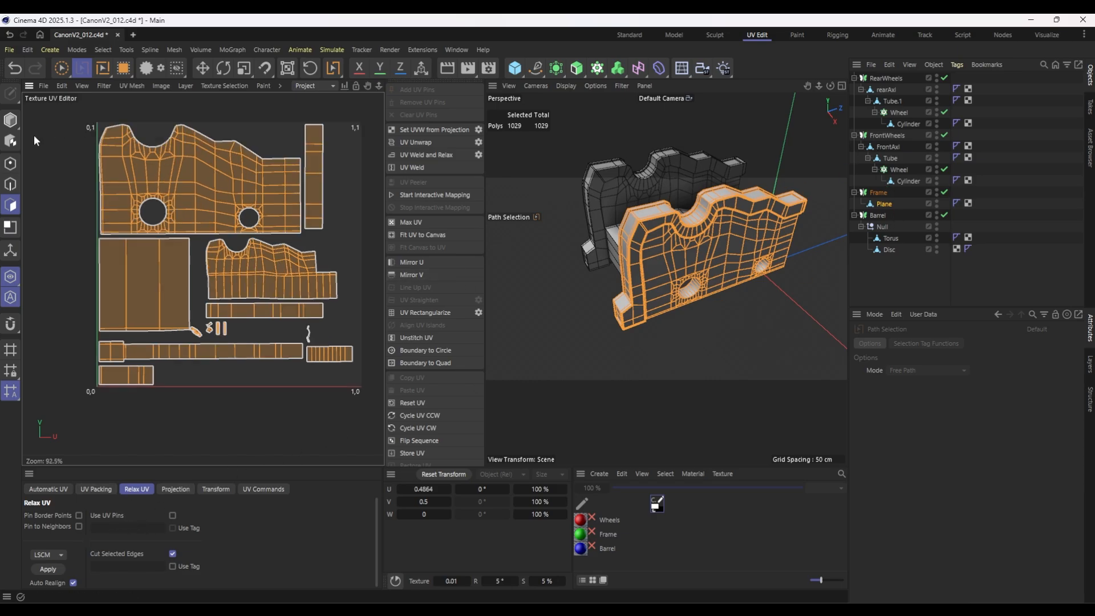
# Check which polygons the tiny wavy UV island covers, and move the small striped rectangular island to the lower edge beside the short strip.
pyautogui.click(124, 68)
pyautogui.scroll(3, 320, 349)
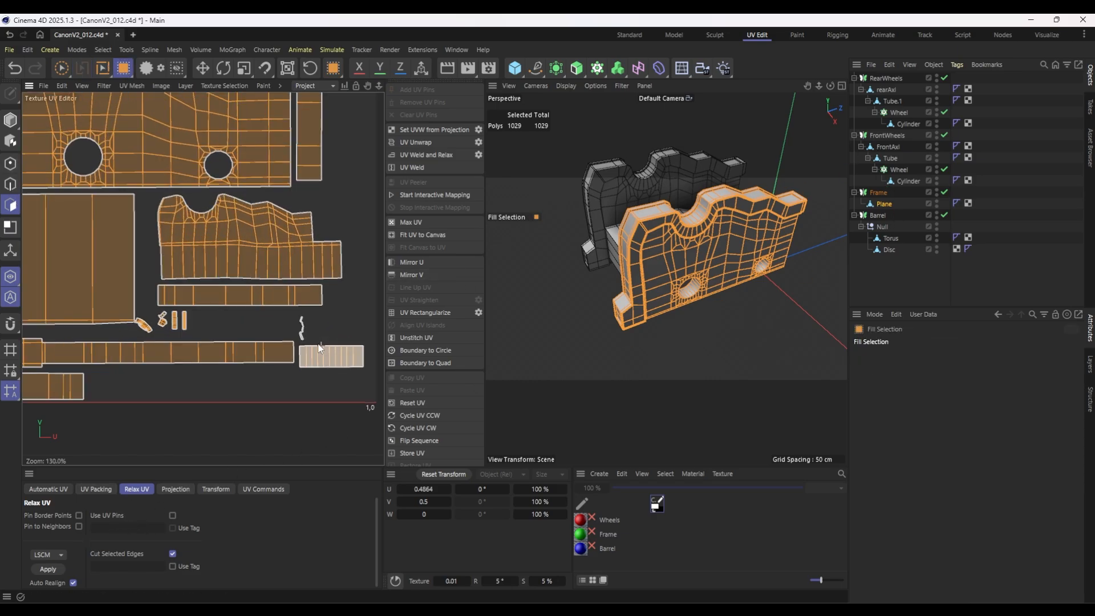
pyautogui.scroll(8, 320, 348)
pyautogui.click(292, 341)
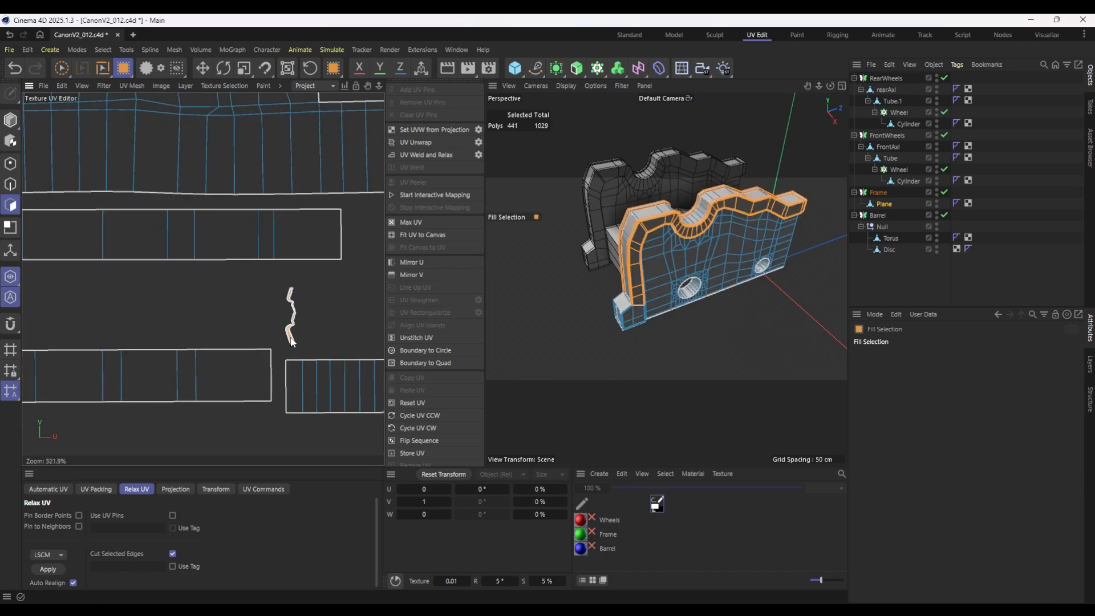
pyautogui.scroll(-12, 337, 303)
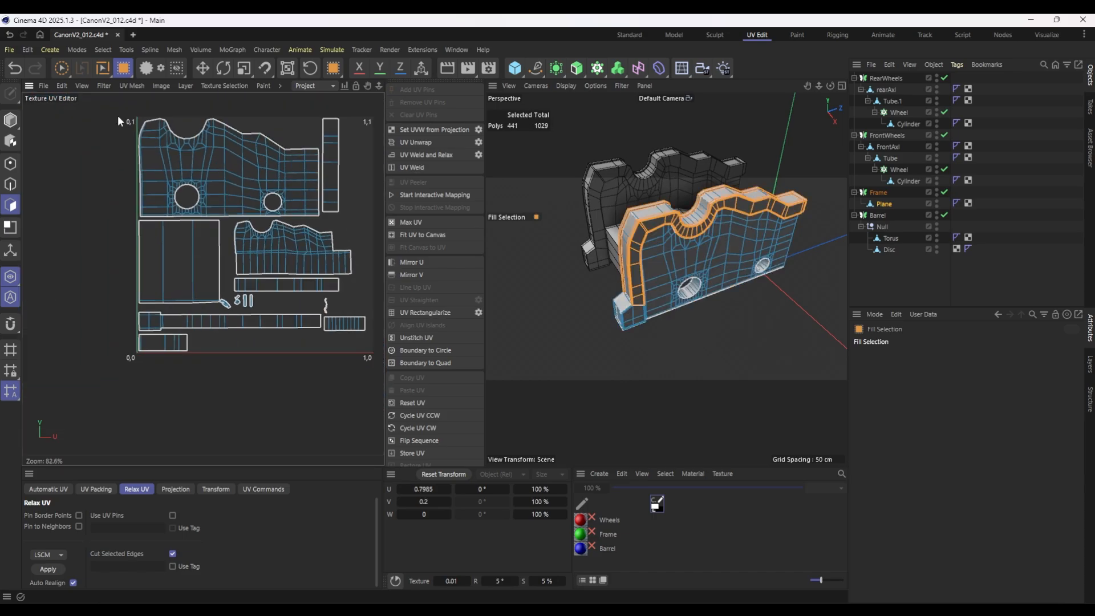
pyautogui.click(335, 324)
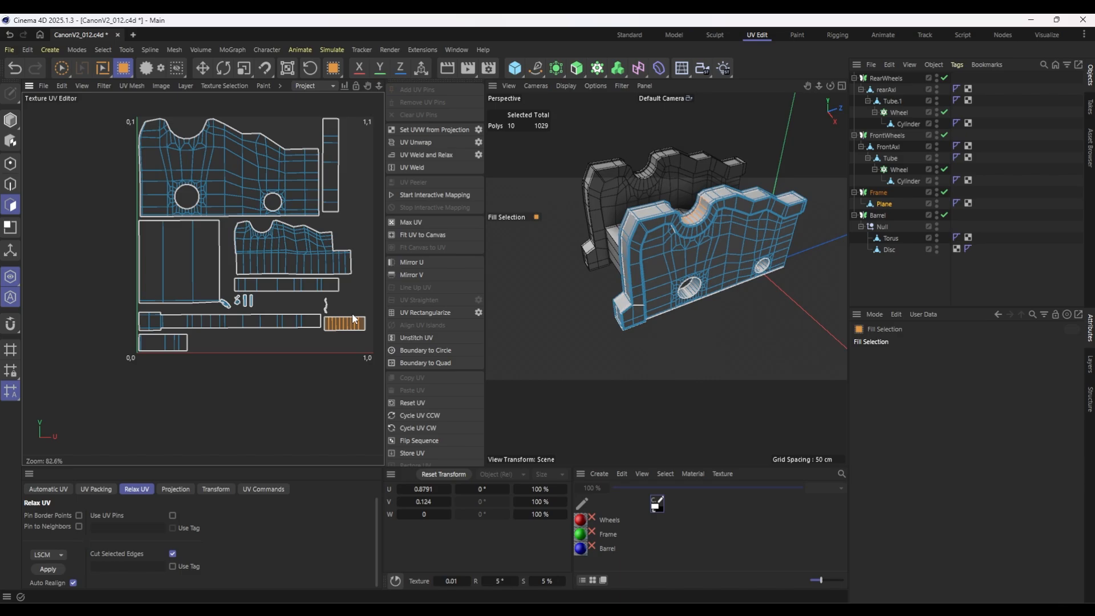
pyautogui.press('e')
pyautogui.moveTo(349, 326); pyautogui.dragTo(218, 345)
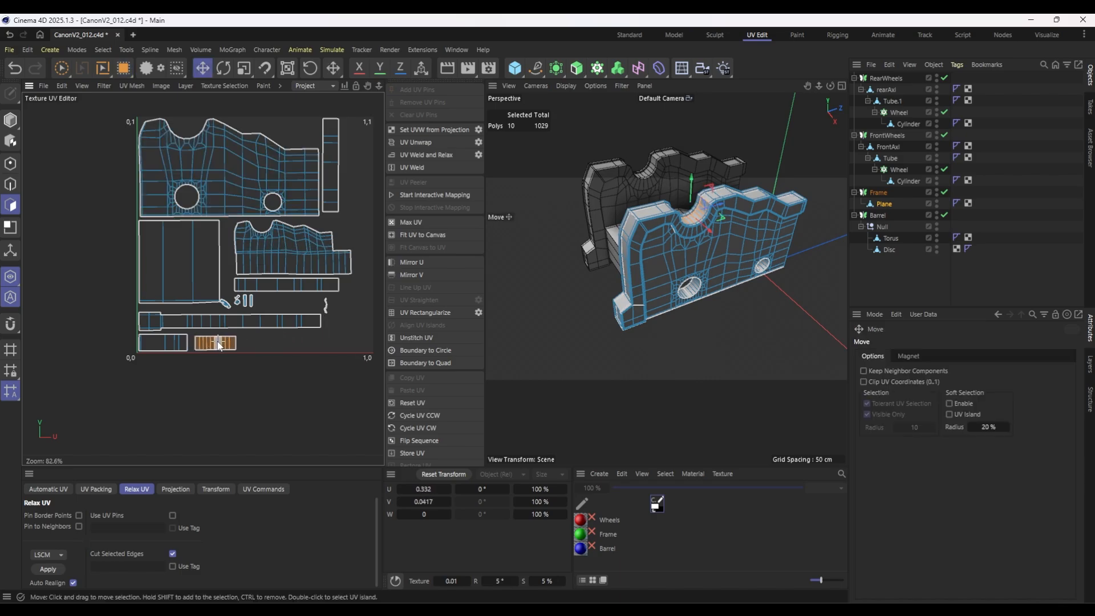
# Enlarge the wavy trim UV island to span the canvas height along its U=1 edge, and shift the narrow vertical strip nearer the large panel.
pyautogui.scroll(4, 337, 306)
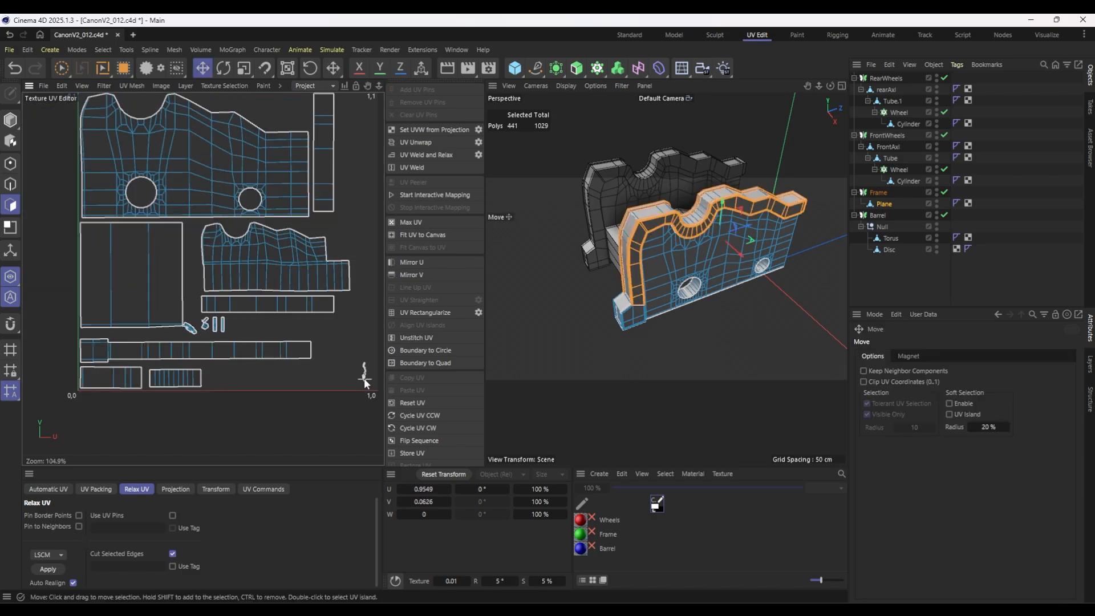
pyautogui.press('t')
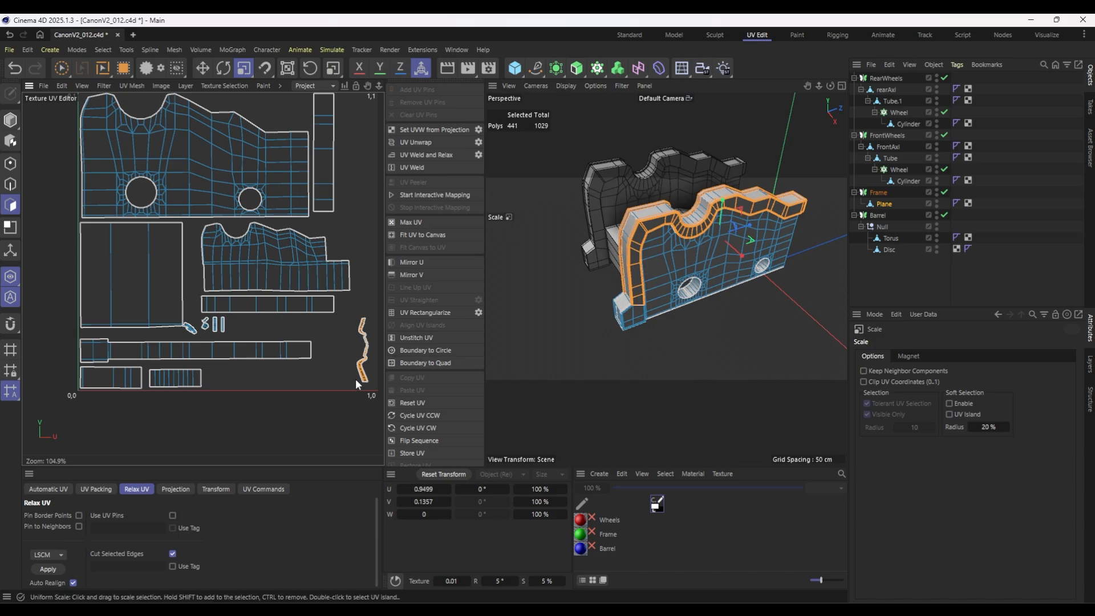
pyautogui.moveTo(365, 381); pyautogui.dragTo(491, 319)
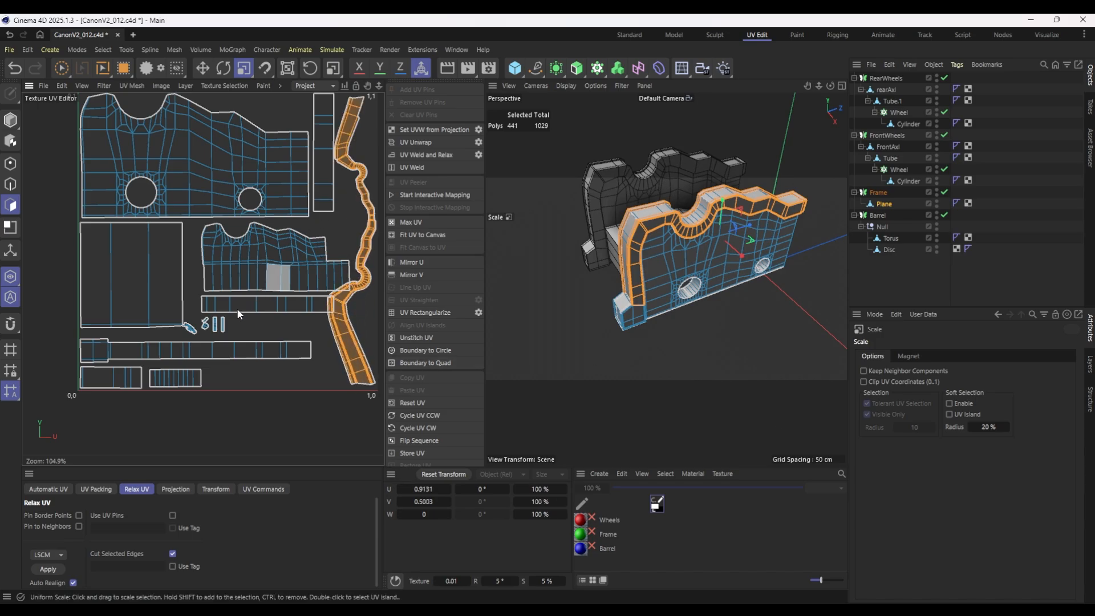
pyautogui.keyDown('alt'); pyautogui.moveTo(323, 205); pyautogui.dragTo(290, 240, button='middle'); pyautogui.keyUp('alt')
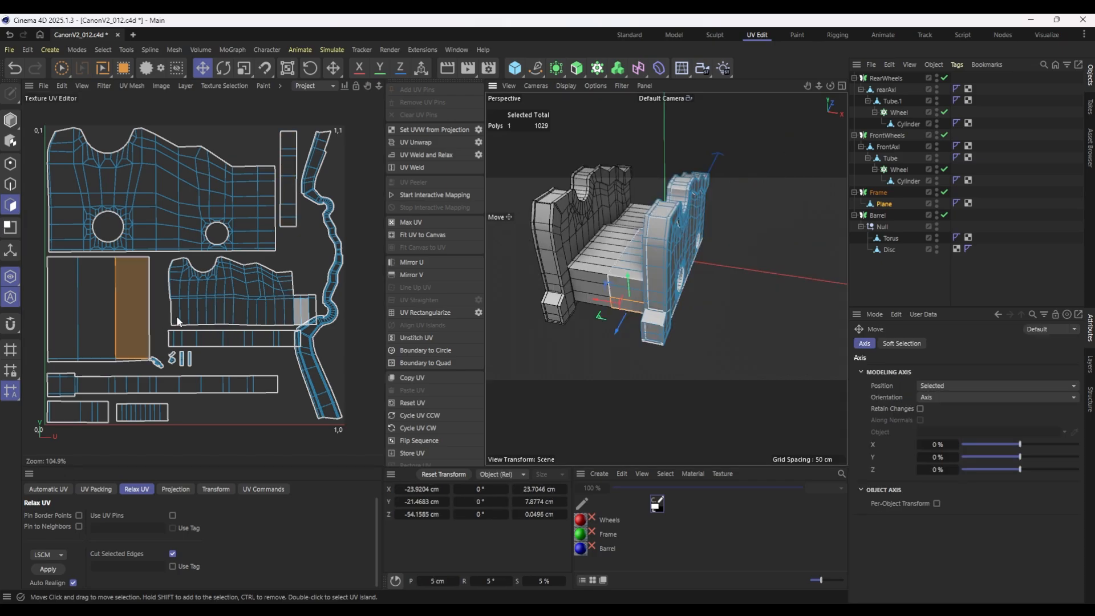
# Fill-select the square UV island with its small tail and shrink it to a little over half its size beneath the large panel island.
pyautogui.click(124, 68)
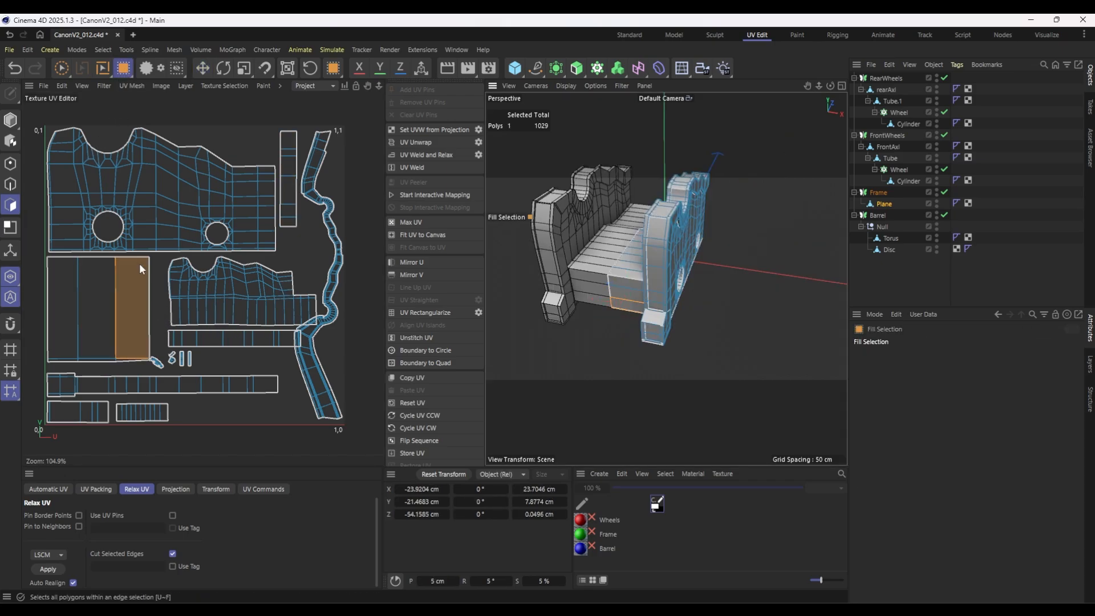
pyautogui.click(103, 313)
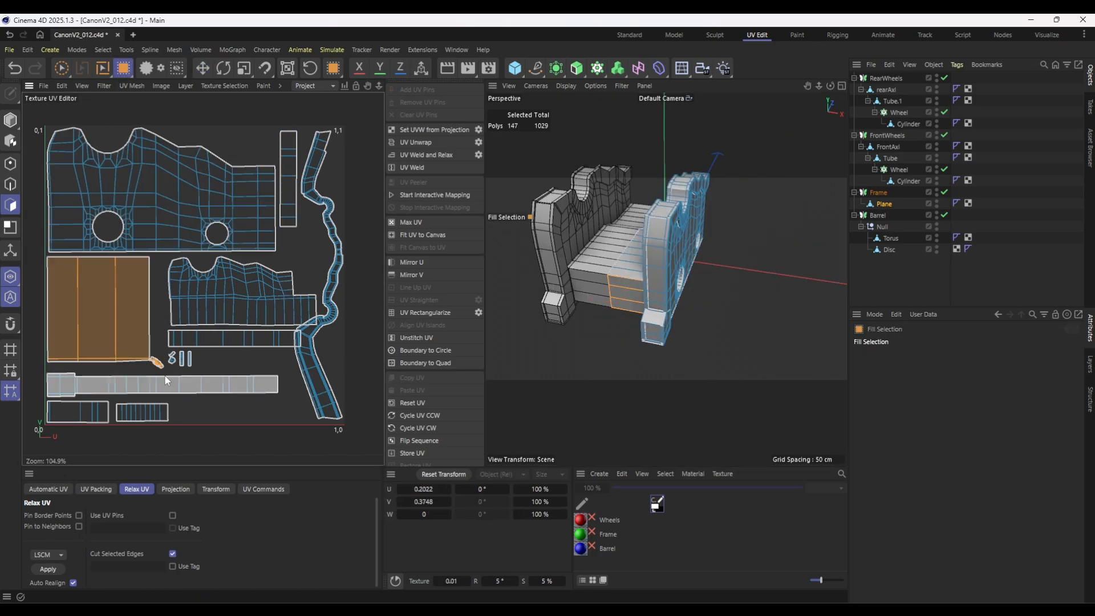
pyautogui.press('t')
pyautogui.moveTo(61, 271)
pyautogui.mouseDown()
pyautogui.moveTo(39, 251)
pyautogui.moveTo(62, 265)
pyautogui.mouseUp()
pyautogui.press('e')
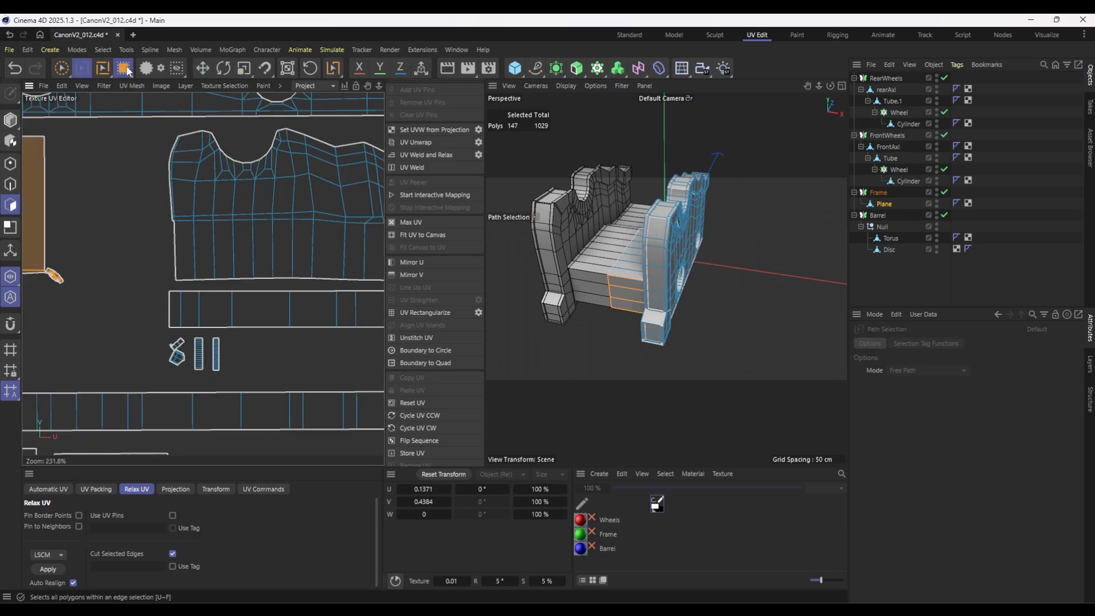
# Fill-select the foot block's small irregular UV island, enlarge it and place it in the gap between the wavy trim and the panel islands.
pyautogui.click(123, 68)
pyautogui.click(216, 354)
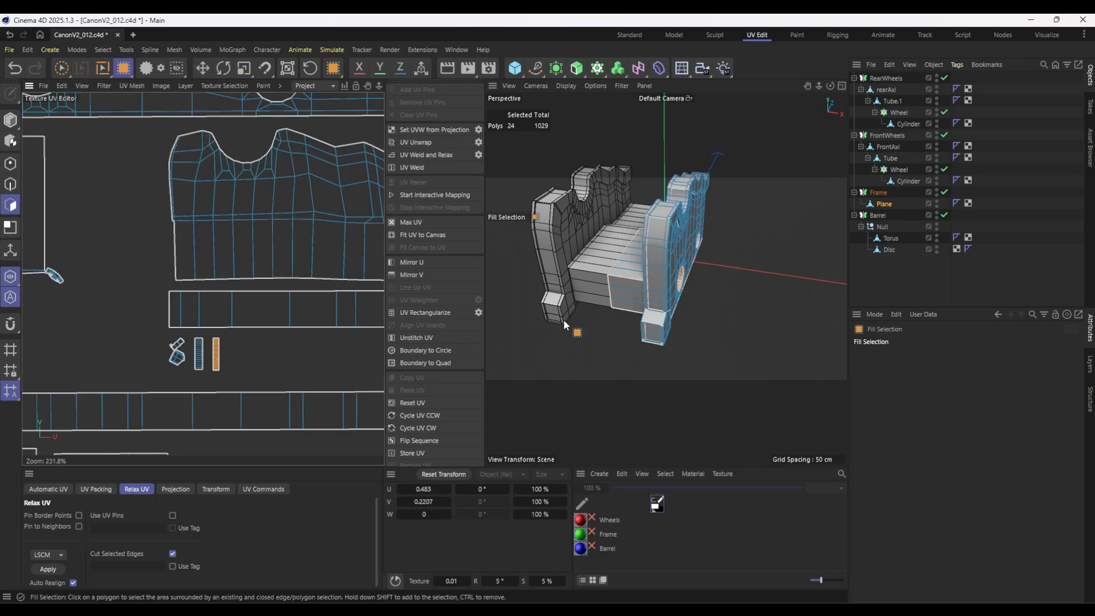
pyautogui.click(177, 353)
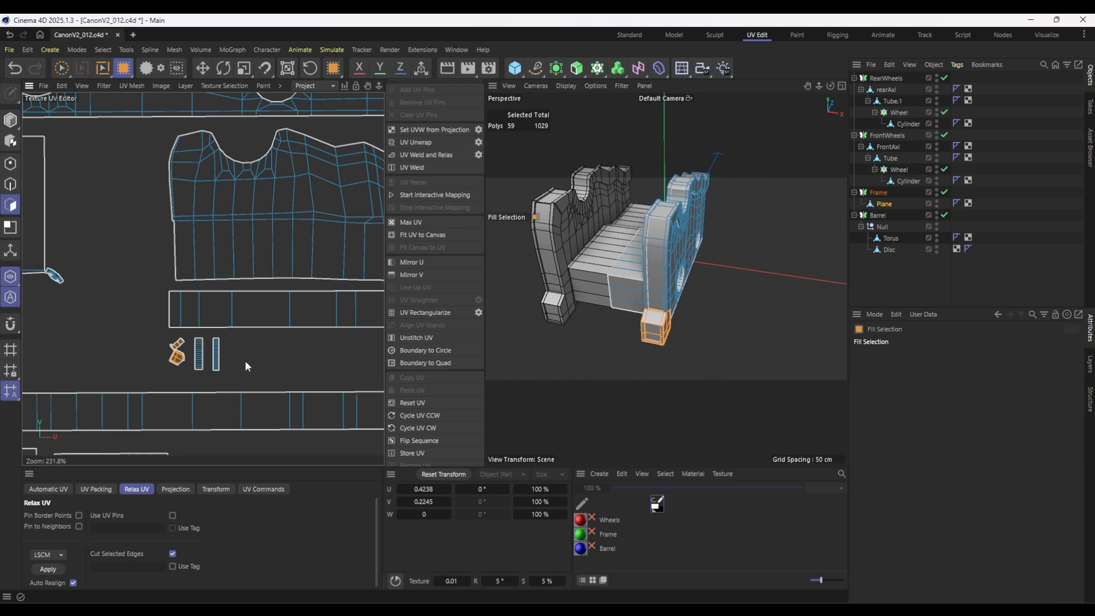
pyautogui.scroll(-8, 226, 361)
pyautogui.press('e')
pyautogui.moveTo(203, 365); pyautogui.dragTo(604, 436)
pyautogui.press('t')
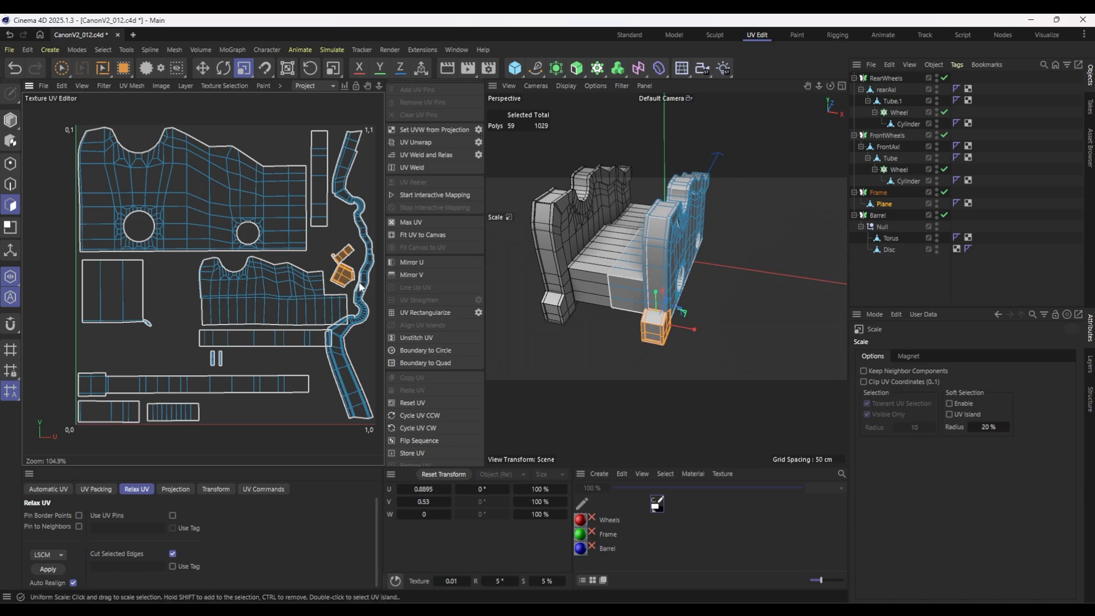
pyautogui.moveTo(343, 283)
pyautogui.mouseDown()
pyautogui.moveTo(436, 438)
pyautogui.moveTo(343, 270)
pyautogui.mouseUp()
pyautogui.press('e')
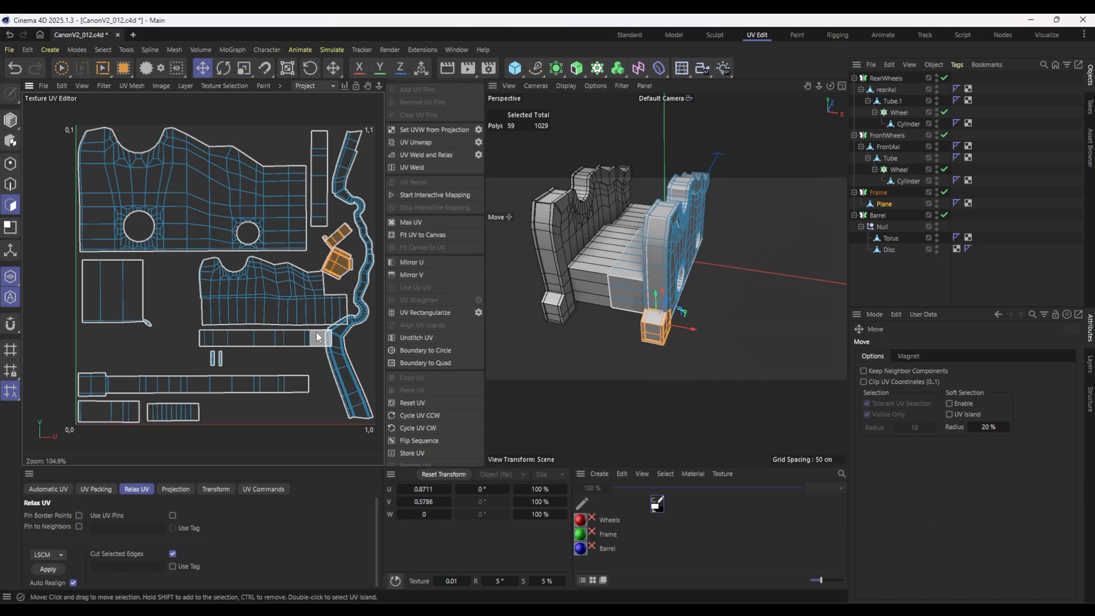
# Fill-select the smaller notched panel UV island and move it next to the square island, clear of the wavy trim.
pyautogui.press('u')
pyautogui.press('f')
pyautogui.click(291, 302)
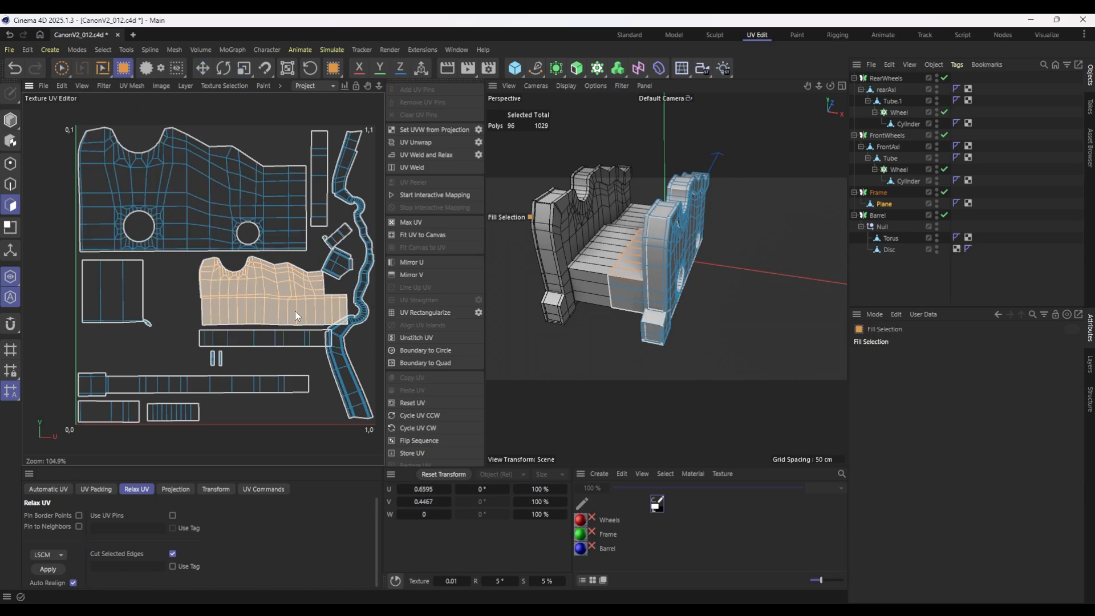
pyautogui.press('e')
pyautogui.moveTo(295, 310); pyautogui.dragTo(252, 310)
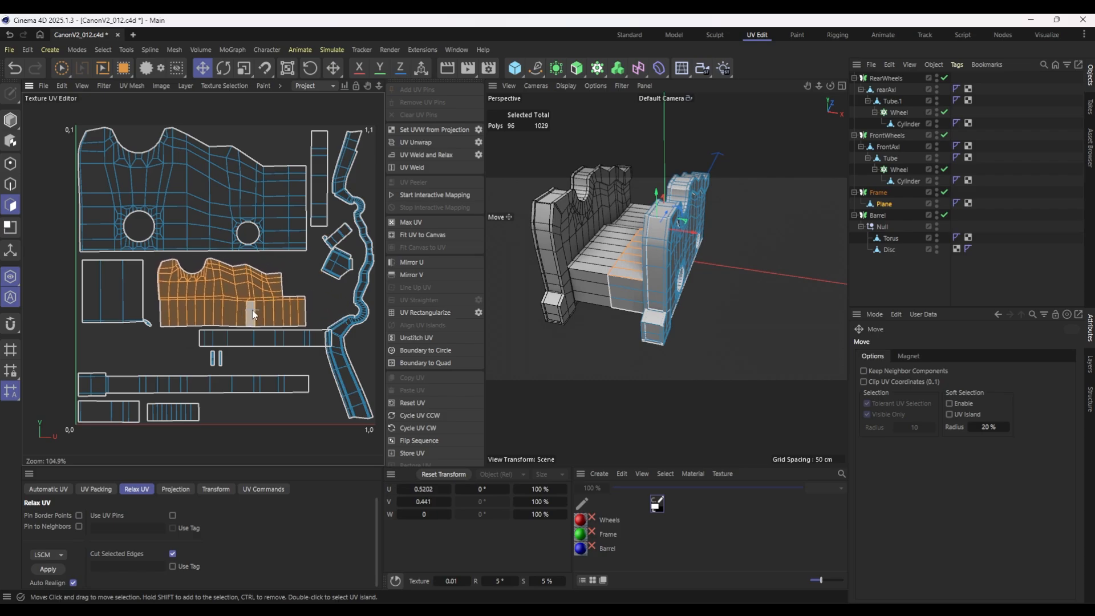
# Move the rectangular strip overlapping the wavy trim to the lower edge beside the striped island, and place the two tiny strips, enlarged, beneath the square.
pyautogui.press('u')
pyautogui.press('f')
pyautogui.click(260, 342)
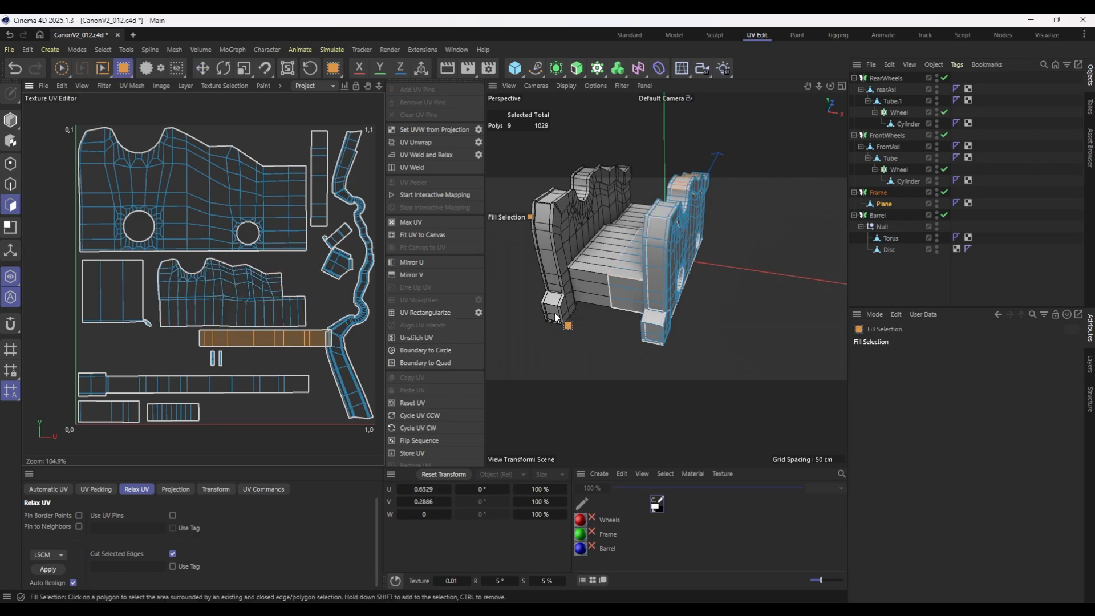
pyautogui.keyDown('alt'); pyautogui.moveTo(554, 313); pyautogui.dragTo(613, 308); pyautogui.keyUp('alt')
pyautogui.press('e')
pyautogui.moveTo(290, 338); pyautogui.dragTo(295, 408)
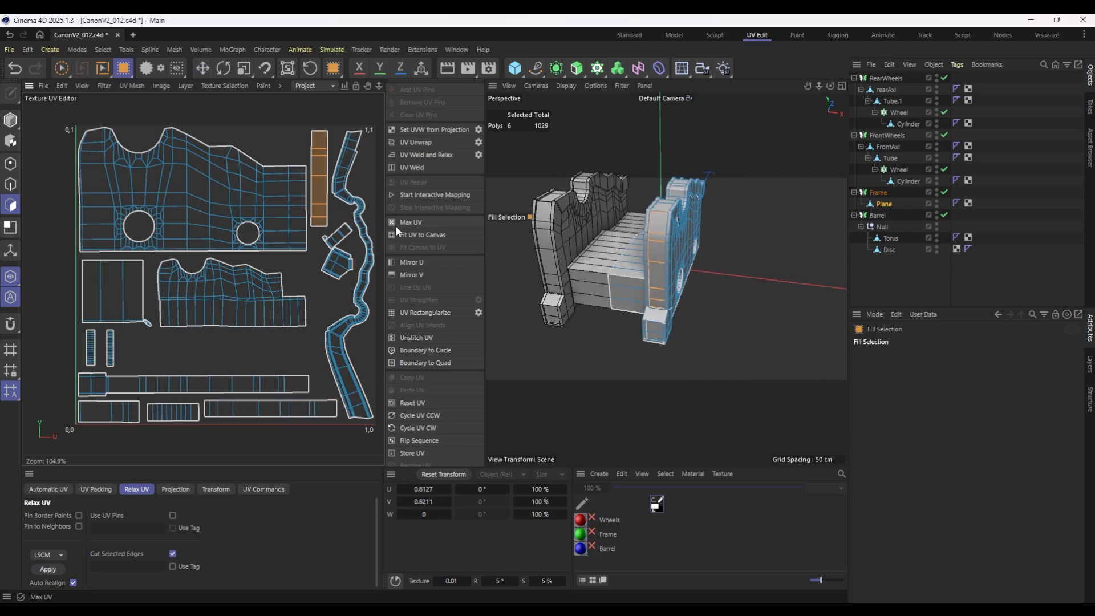
# Rotate the narrow vertical strip island to horizontal, enlarge it beneath the smaller notched panel, and nudge the large panel island inward from the canvas edge.
pyautogui.moveTo(319, 226); pyautogui.dragTo(461, 417)
pyautogui.click(222, 68)
pyautogui.press('t')
pyautogui.press('e')
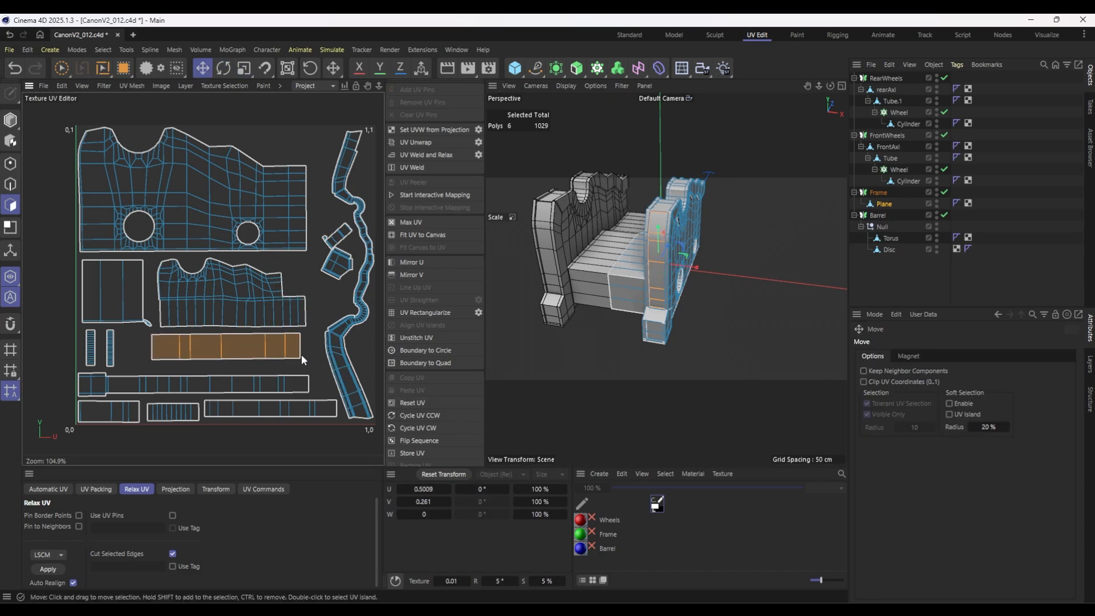
pyautogui.moveTo(270, 356); pyautogui.dragTo(269, 362)
pyautogui.doubleClick(196, 209)
pyautogui.moveTo(197, 209); pyautogui.dragTo(203, 208)
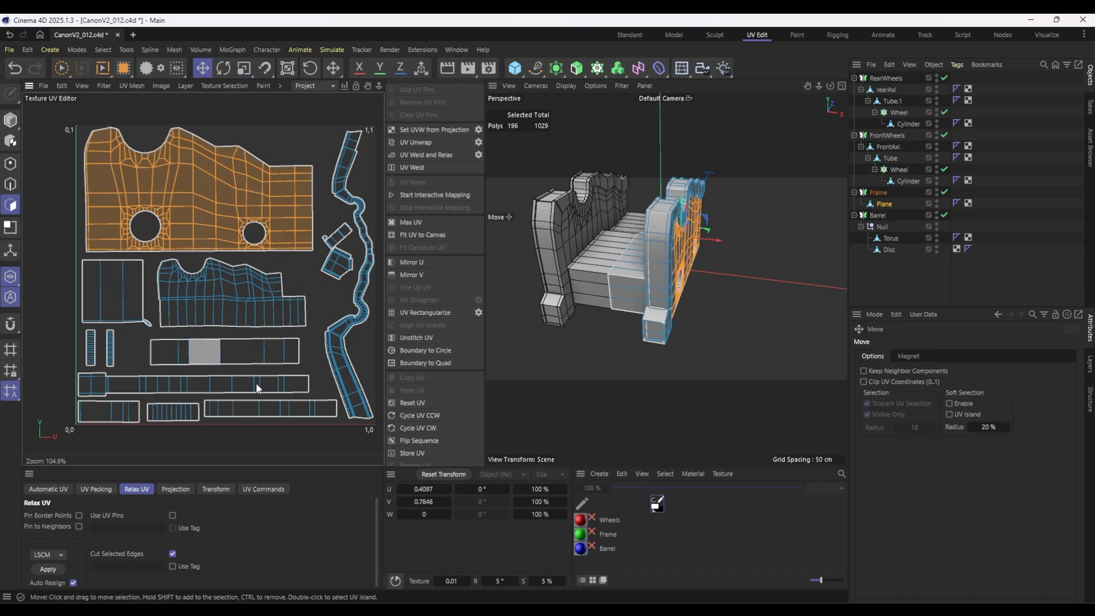
# Select the front and rear axles, wheel tubes and spoke cylinders together and pack their UV islands with the Rasterized method.
pyautogui.click(1004, 271)
pyautogui.click(908, 181)
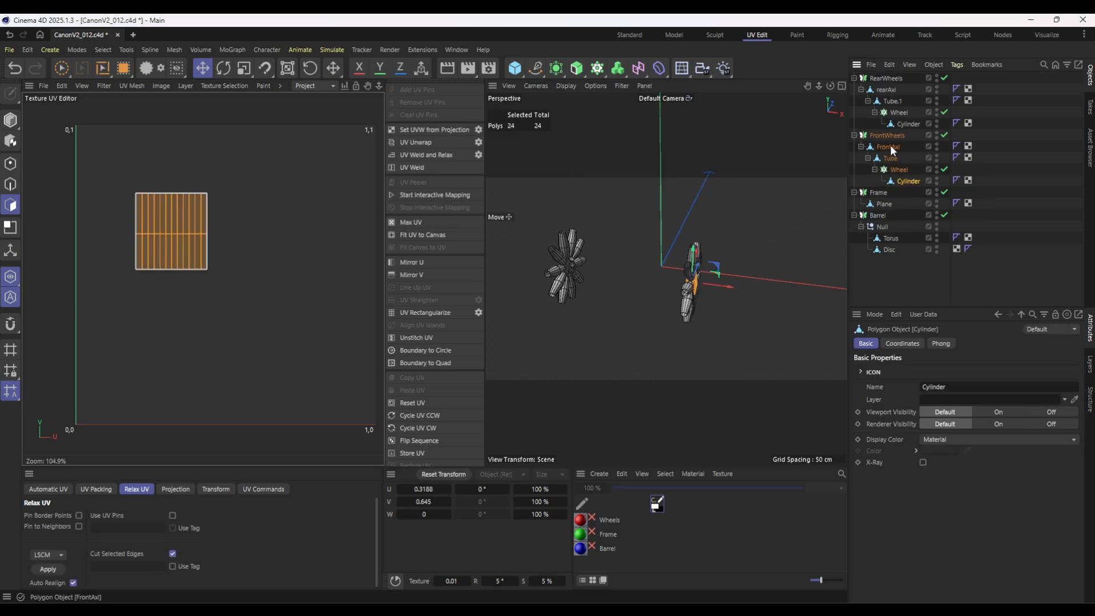
pyautogui.keyDown('shift'); pyautogui.click(895, 147); pyautogui.keyUp('shift')
pyautogui.keyDown('ctrl'); pyautogui.click(894, 101); pyautogui.keyUp('ctrl')
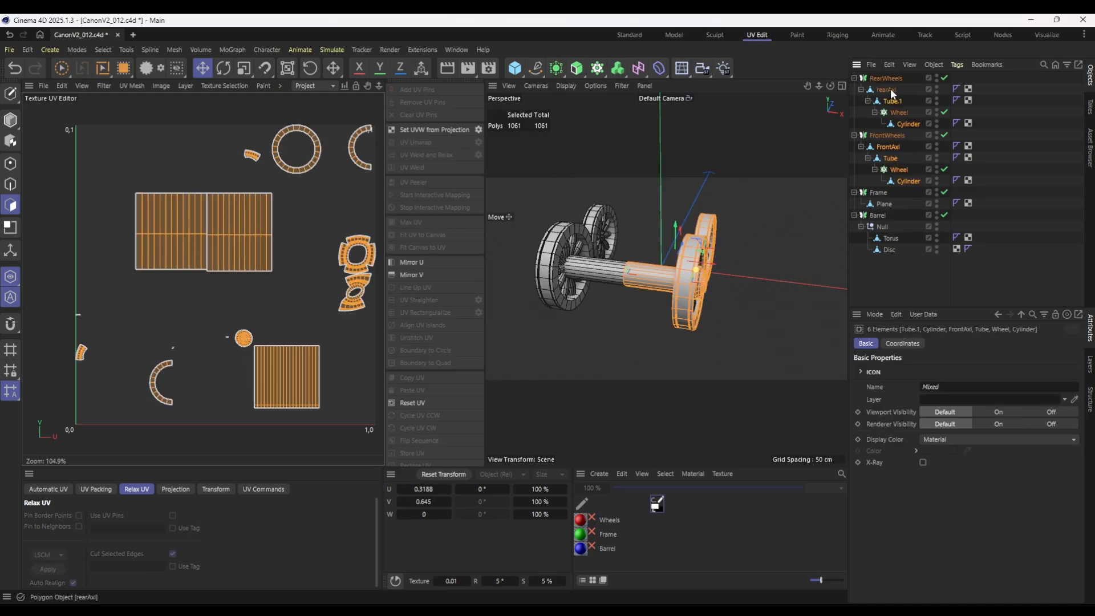
pyautogui.click(96, 488)
pyautogui.click(50, 561)
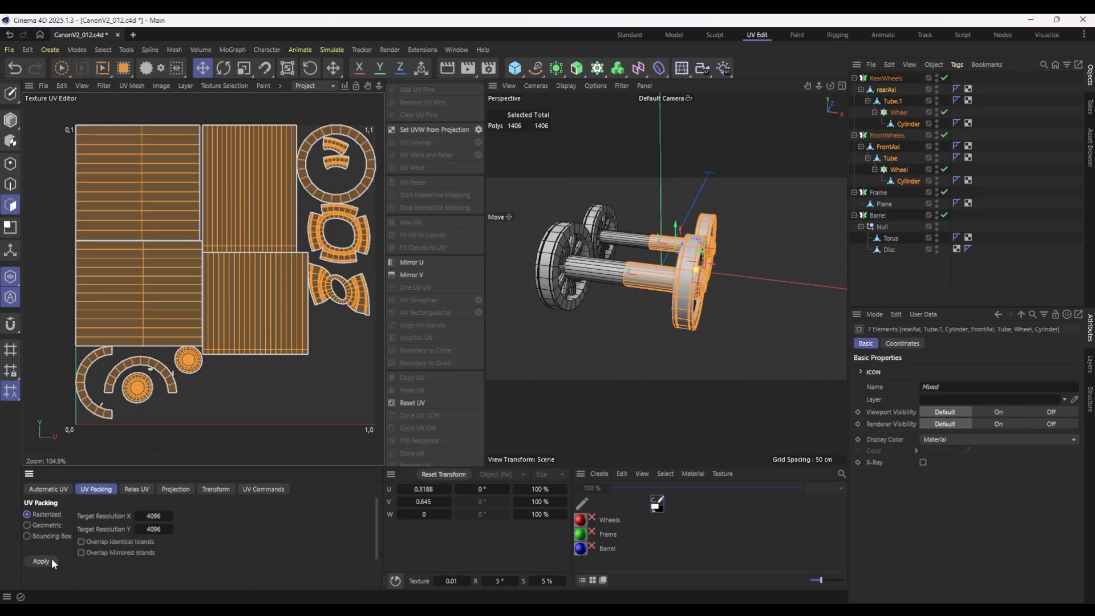
# Fill-select the upper horizontally striped spoke UV island, shrink it and place it in the canvas's upper-left corner.
pyautogui.click(162, 208)
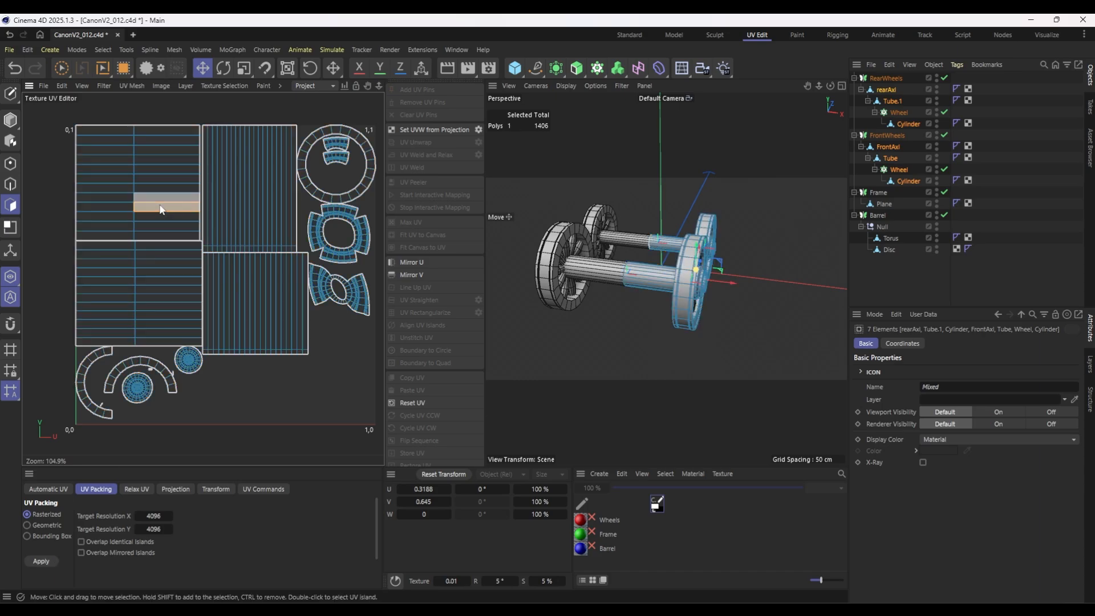
pyautogui.click(123, 67)
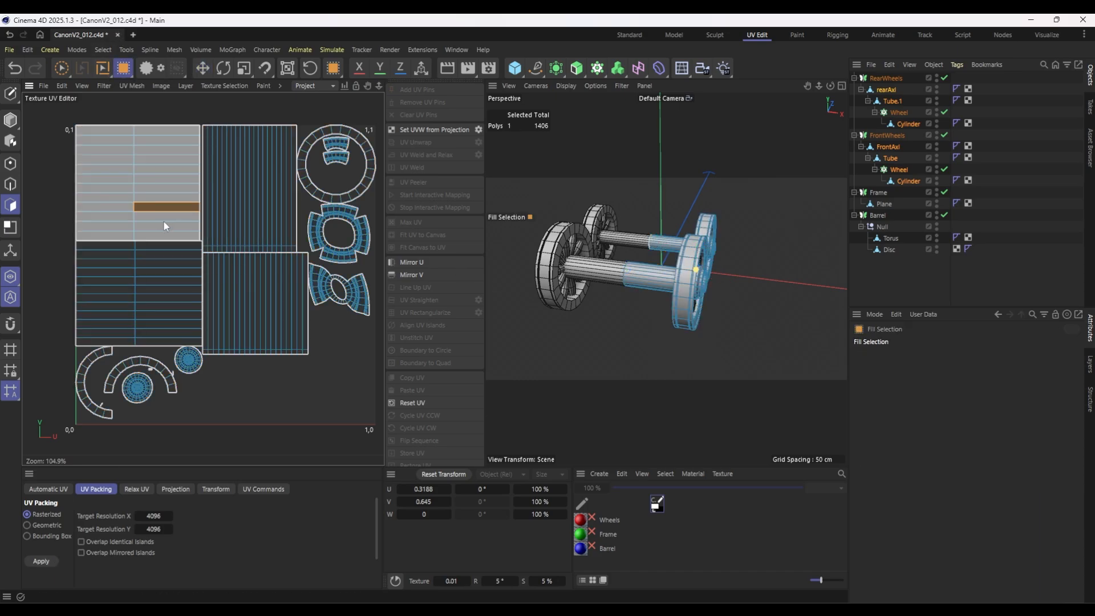
pyautogui.click(165, 218)
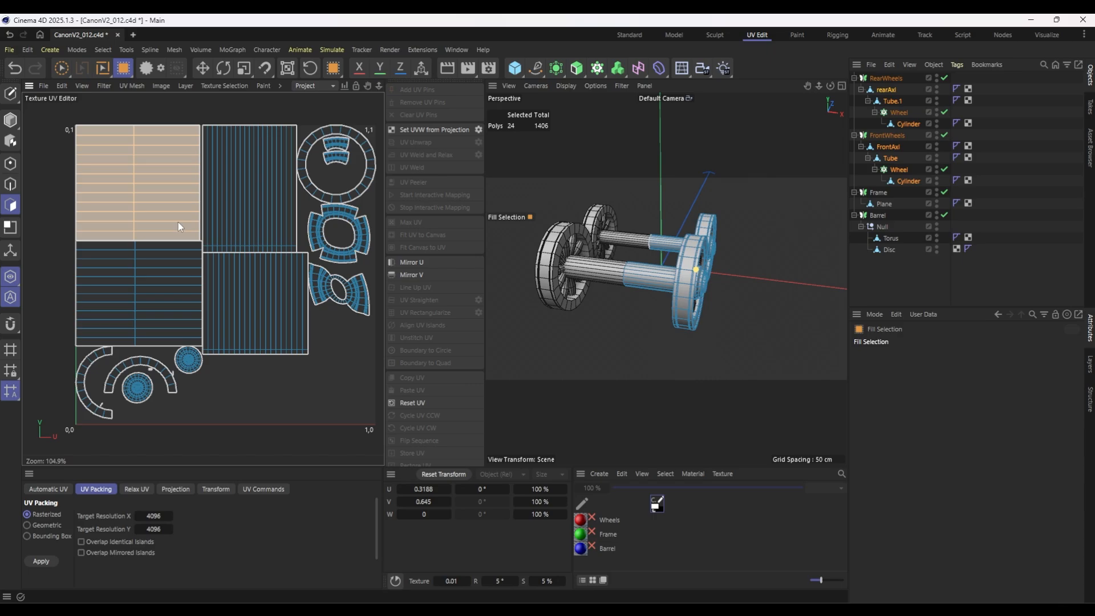
pyautogui.press('t')
pyautogui.moveTo(83, 128); pyautogui.dragTo(50, 130)
pyautogui.press('e')
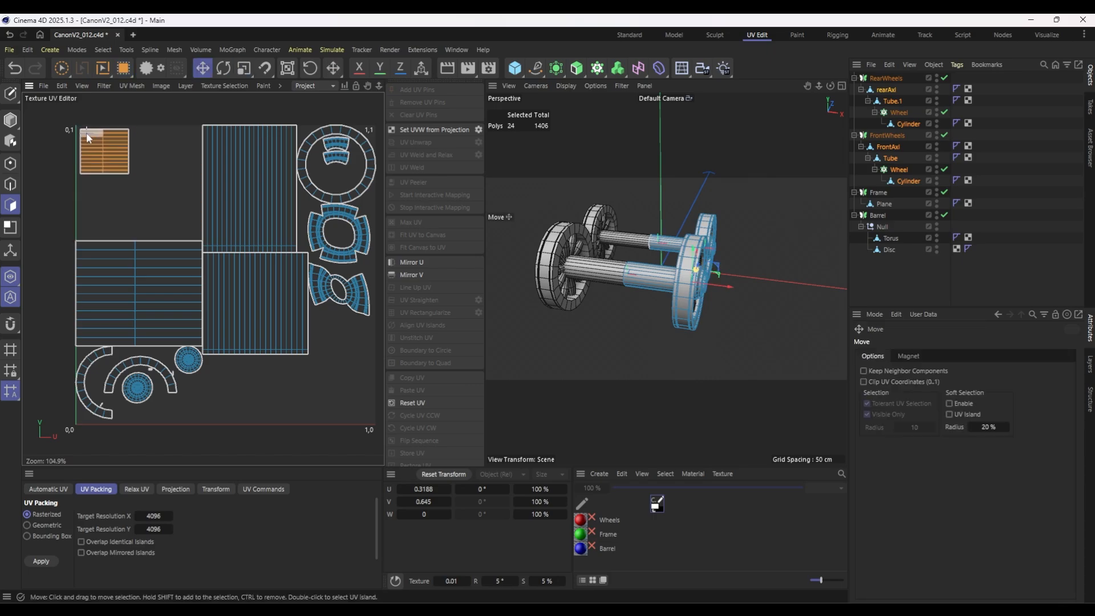
# Fill-select the second horizontally striped spoke UV island, shrink it and place it directly beneath the first one.
pyautogui.click(240, 185)
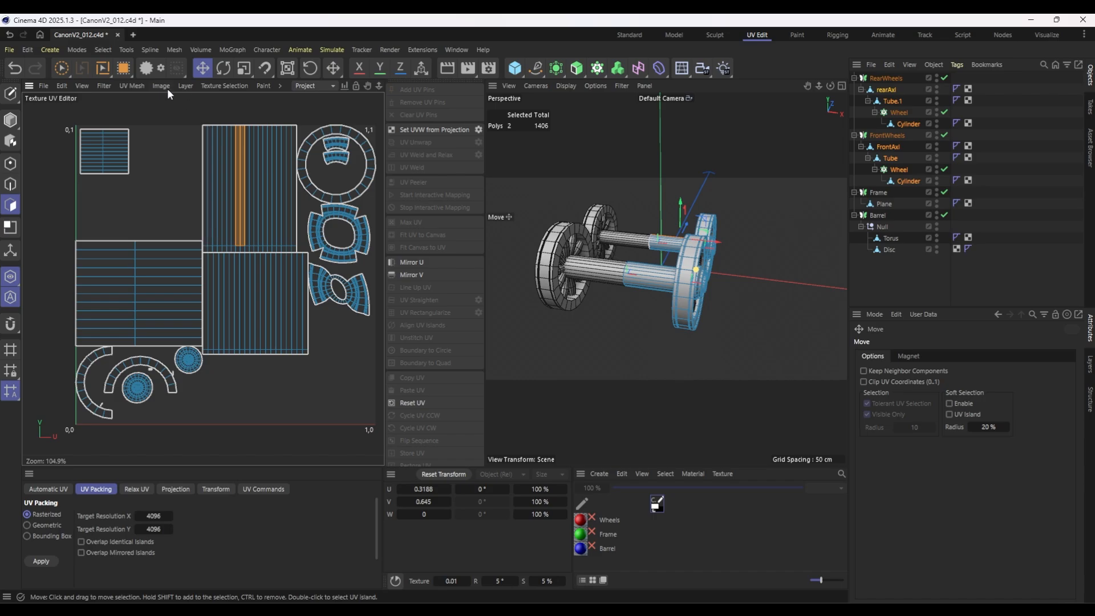
pyautogui.click(249, 308)
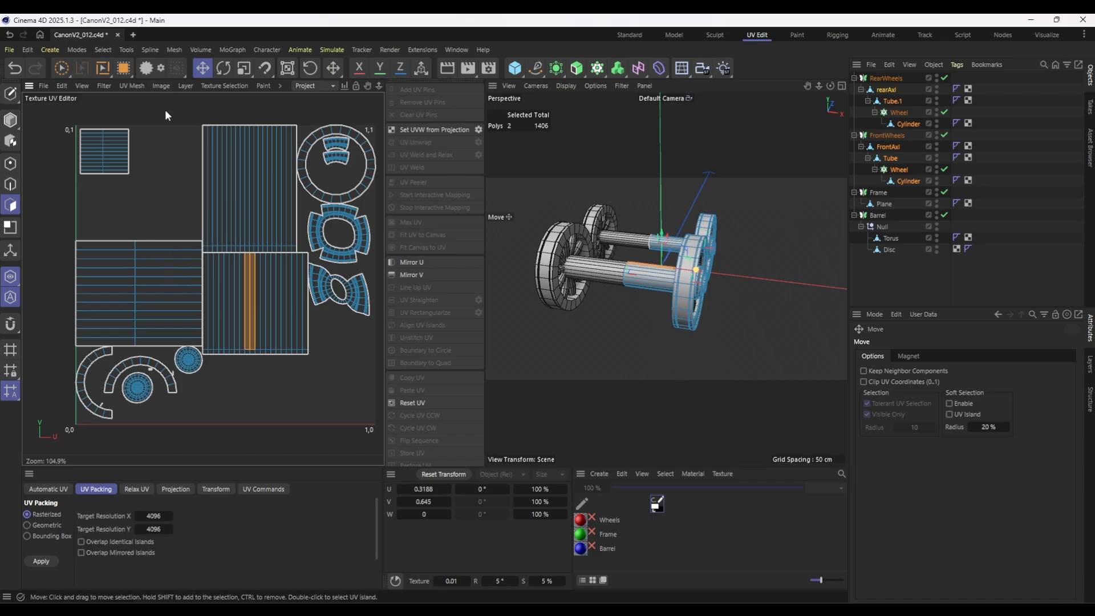
pyautogui.click(123, 68)
pyautogui.click(165, 287)
pyautogui.click(141, 365)
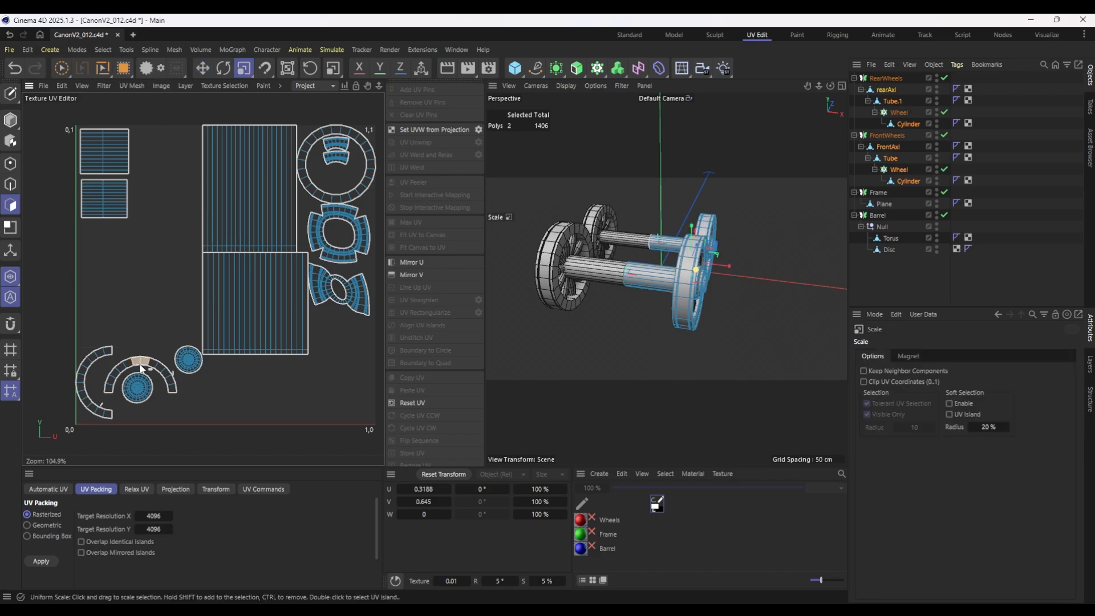
pyautogui.keyDown('alt'); pyautogui.moveTo(622, 310); pyautogui.dragTo(707, 285); pyautogui.keyUp('alt')
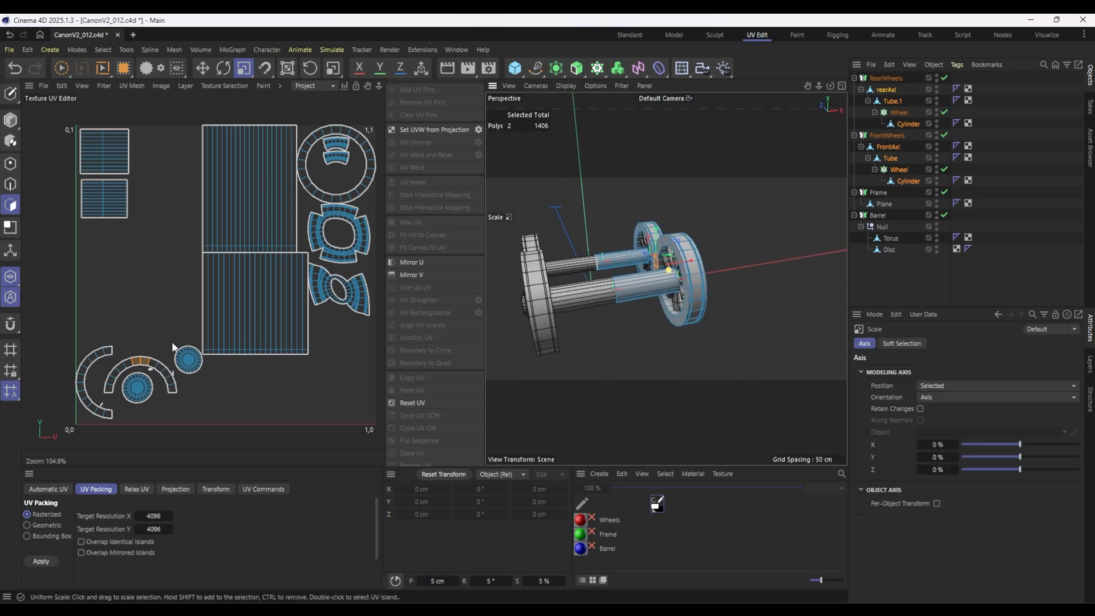
# Fill-select each vertically striped axle UV island, then move and scale both into a row beside the small spoke islands.
pyautogui.click(123, 68)
pyautogui.click(220, 188)
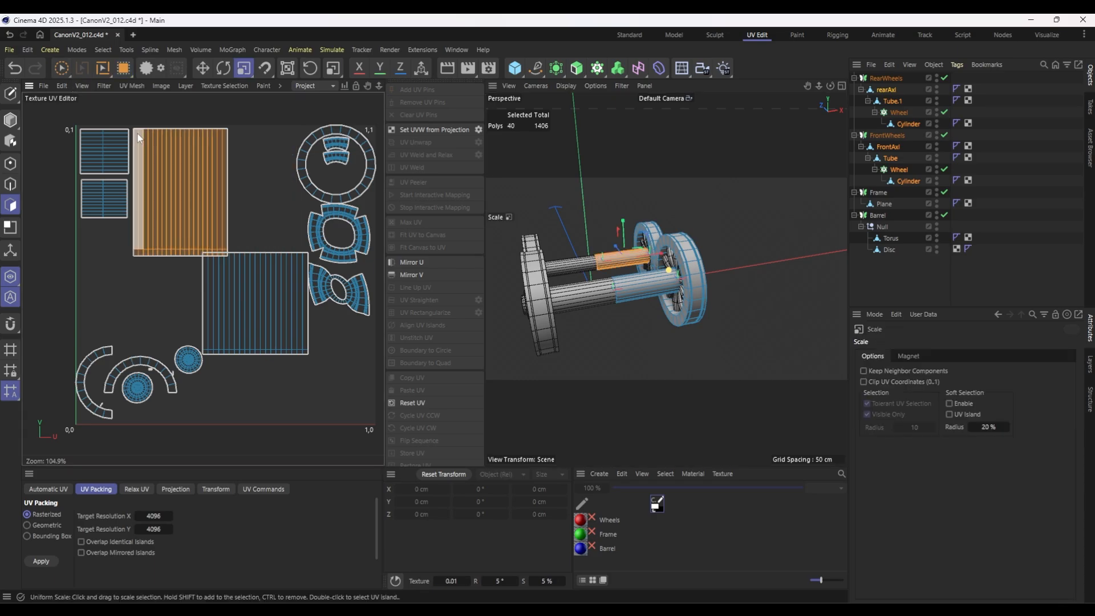
pyautogui.moveTo(138, 138); pyautogui.dragTo(201, 211)
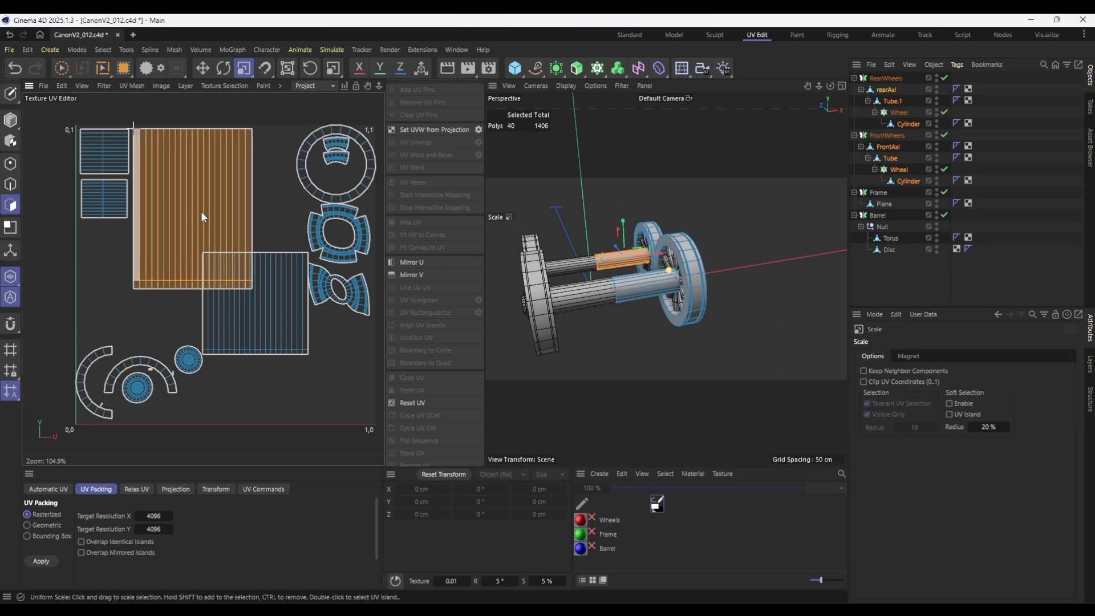
pyautogui.click(124, 68)
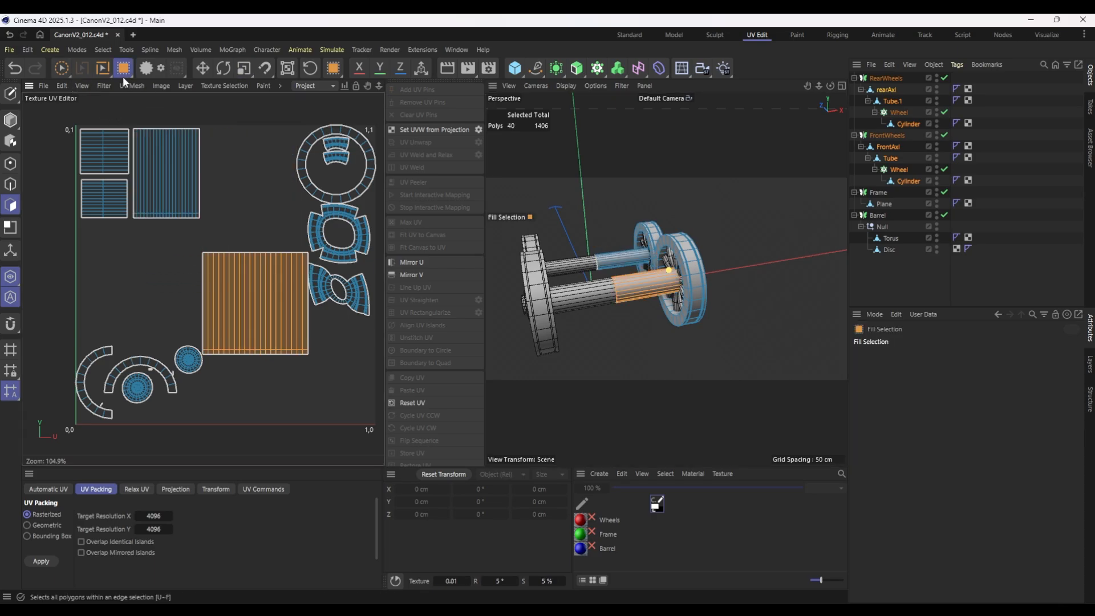
pyautogui.click(272, 337)
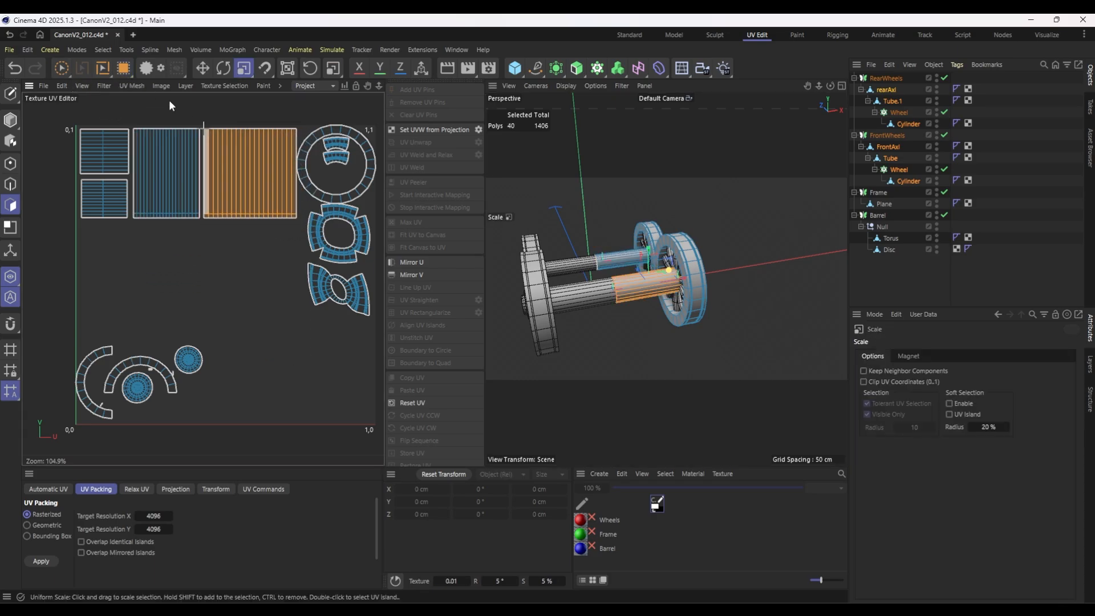
pyautogui.press('t')
# Isolate the rear wheel's Tube.1 and bring up its seam edges in edge mode for a close look at the inner rim.
pyautogui.scroll(4, 368, 170)
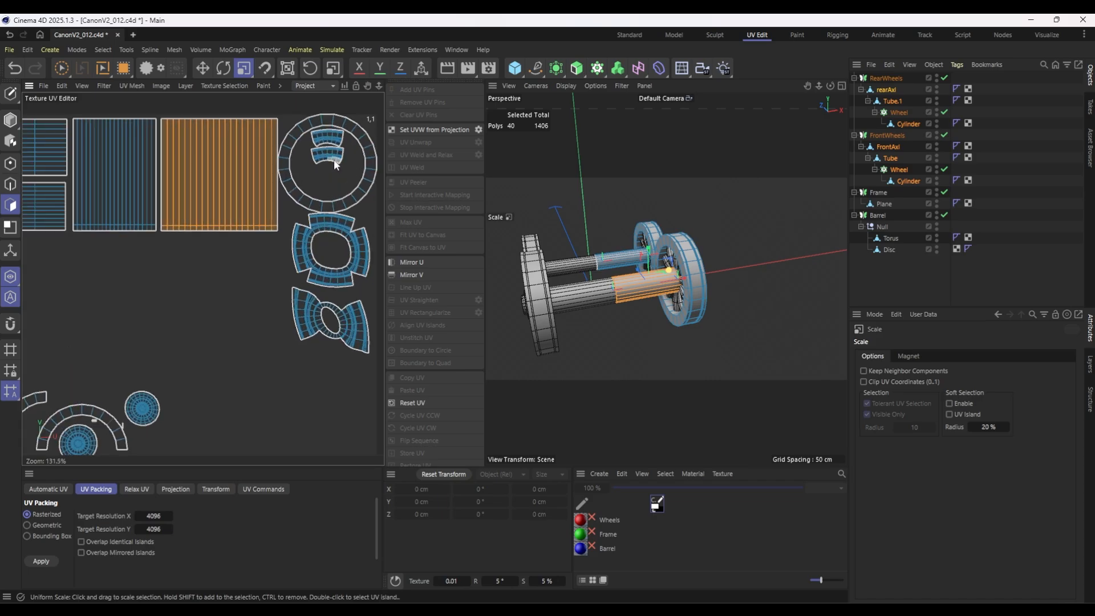
pyautogui.scroll(6, 336, 145)
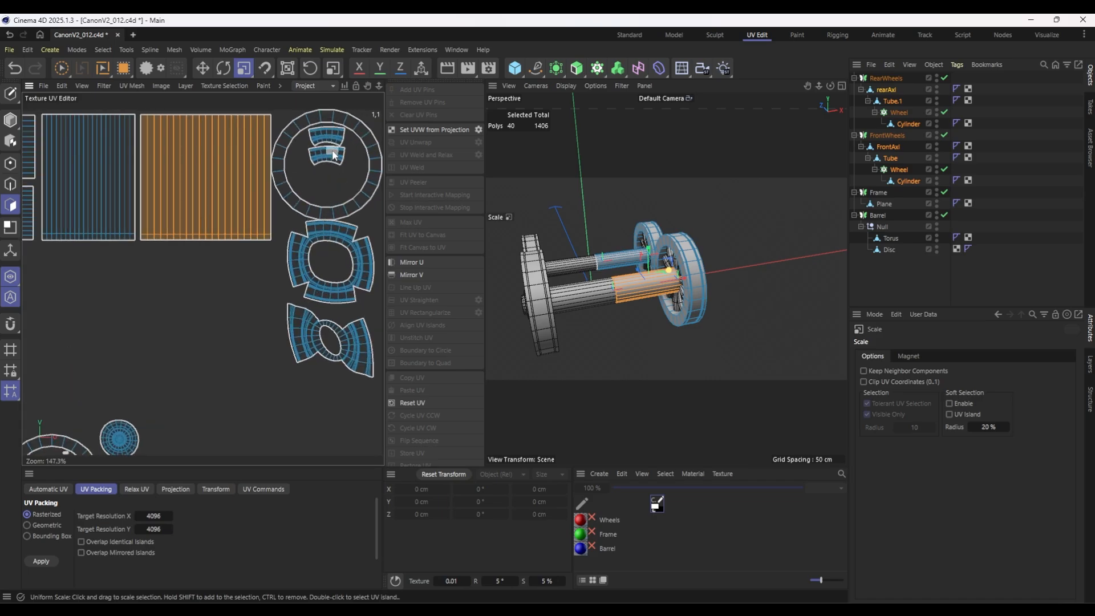
pyautogui.click(905, 121)
pyautogui.click(892, 100)
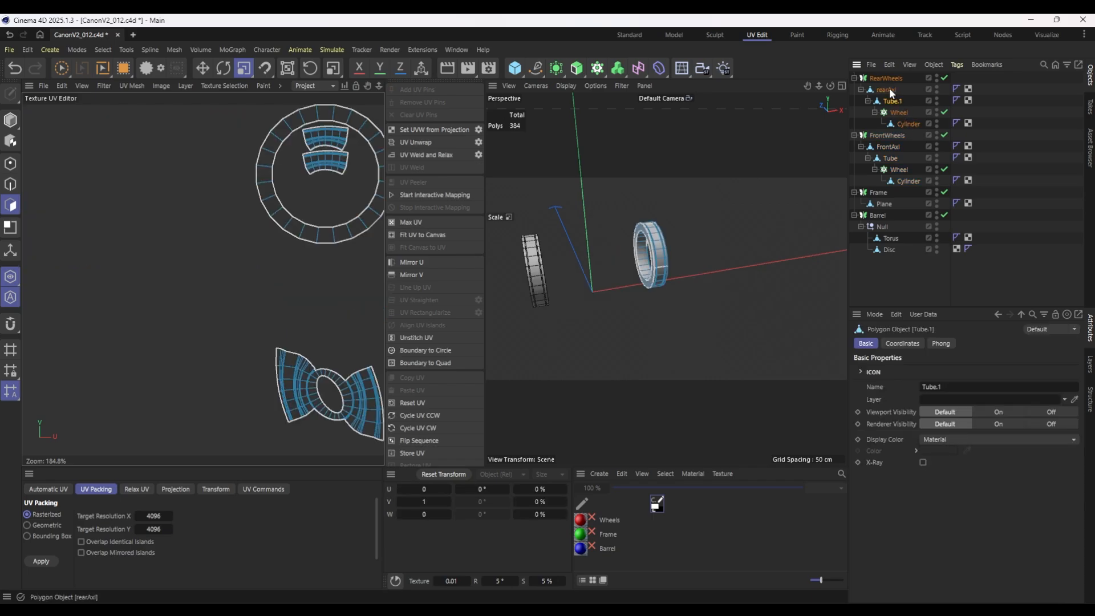
pyautogui.scroll(-1, 313, 269)
pyautogui.keyDown('alt'); pyautogui.moveTo(656, 239); pyautogui.dragTo(558, 231); pyautogui.keyUp('alt')
pyautogui.scroll(8, 560, 296)
pyautogui.press('Return')
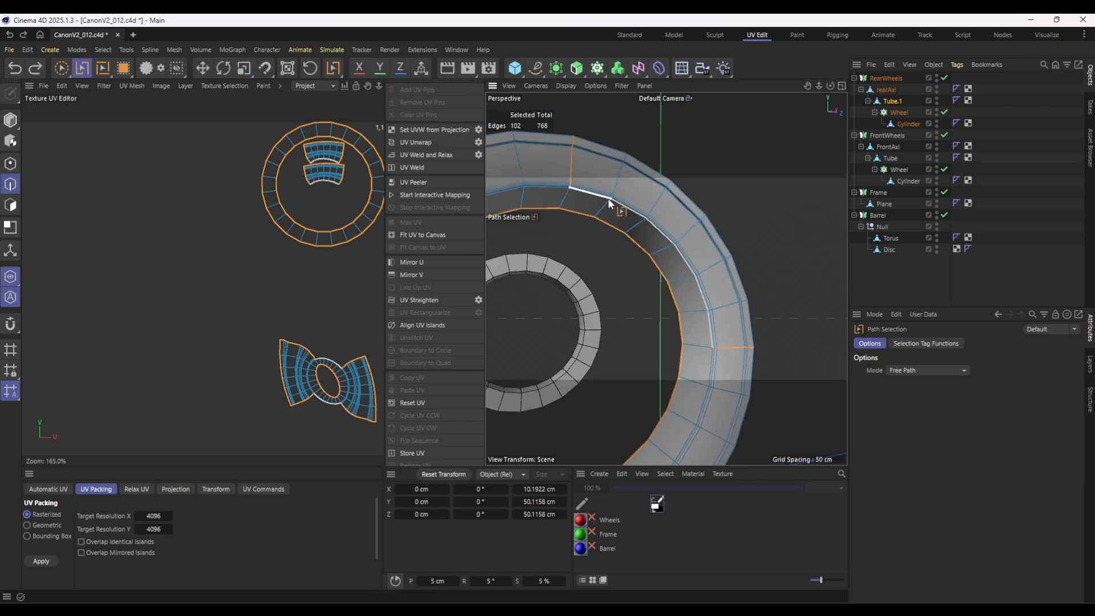
# Path-select the inner rim edges of Tube.1 as a seam and relax its UVs into ring and fan-shaped islands.
pyautogui.moveTo(608, 199); pyautogui.dragTo(711, 311)
pyautogui.moveTo(712, 347); pyautogui.dragTo(713, 348)
pyautogui.scroll(-6, 627, 317)
pyautogui.keyDown('alt'); pyautogui.moveTo(631, 314); pyautogui.dragTo(521, 367); pyautogui.keyUp('alt')
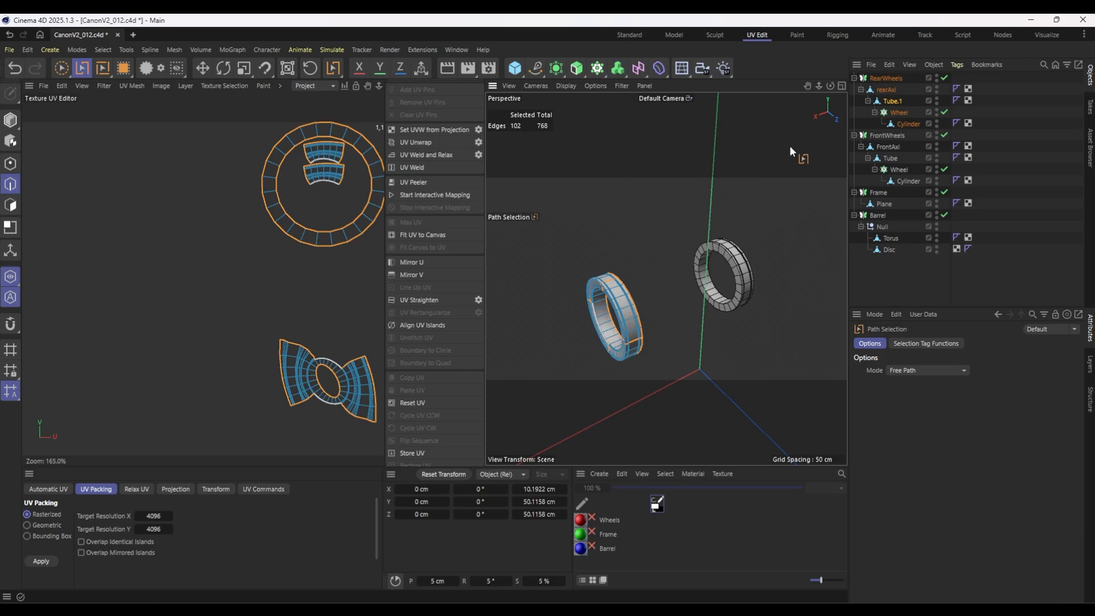
pyautogui.click(10, 204)
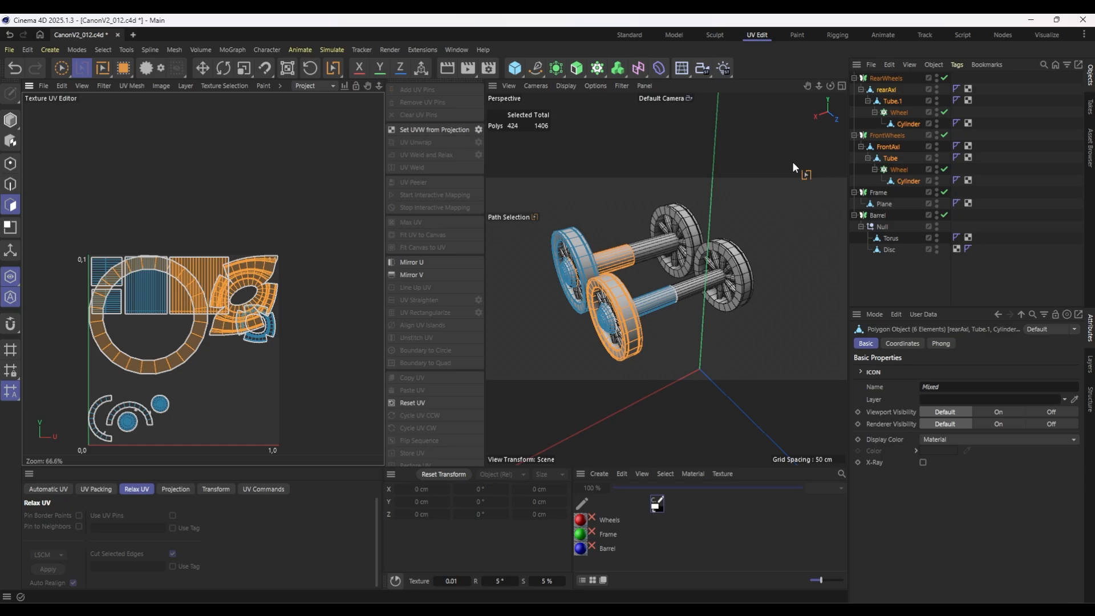
# Select only the front wheel's Tube and relax its UVs into ring and fan-shaped islands like the rear one.
pyautogui.click(897, 157)
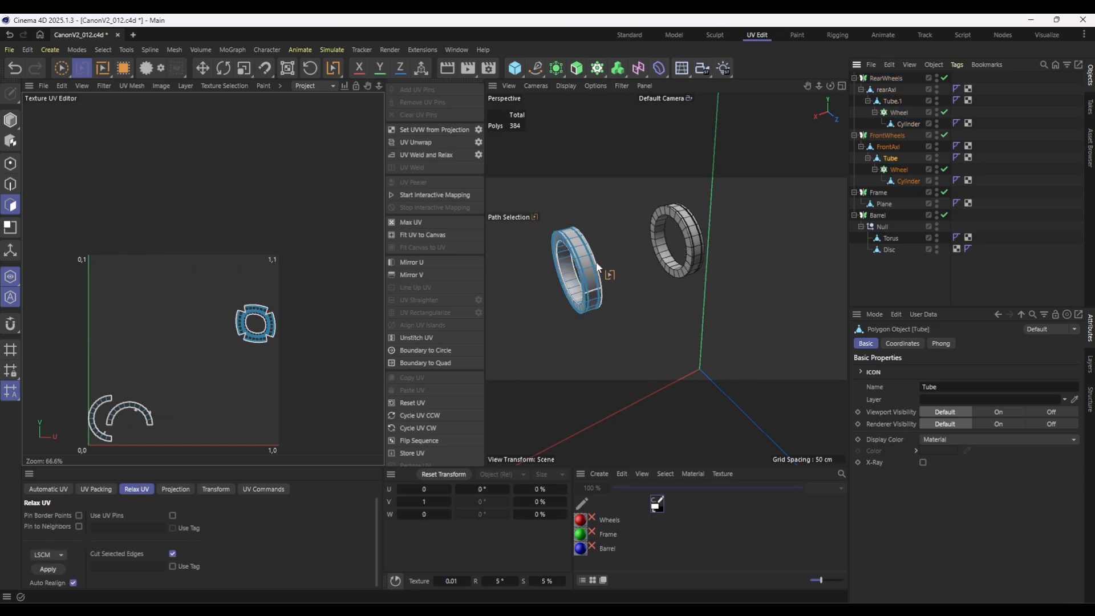
pyautogui.scroll(3, 596, 261)
pyautogui.scroll(3, 598, 320)
pyautogui.keyDown('alt'); pyautogui.moveTo(630, 344); pyautogui.dragTo(690, 313); pyautogui.keyUp('alt')
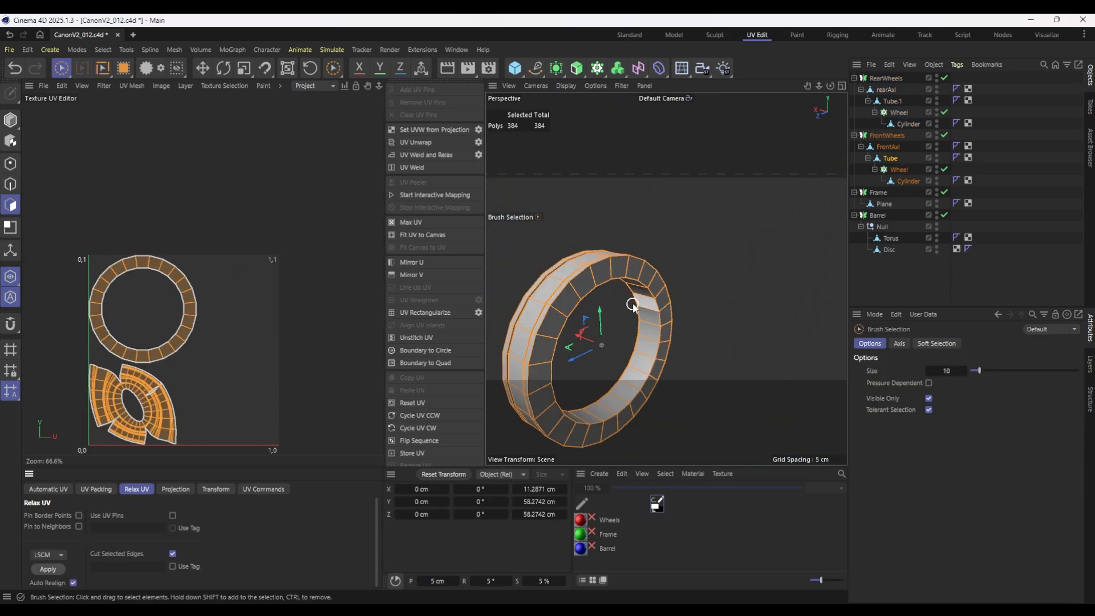
# Add the front and rear spoke cylinders, both axles and Tube.1 to the selection and select all their polygons.
pyautogui.click(905, 180)
pyautogui.keyDown('ctrl'); pyautogui.click(894, 160); pyautogui.keyUp('ctrl')
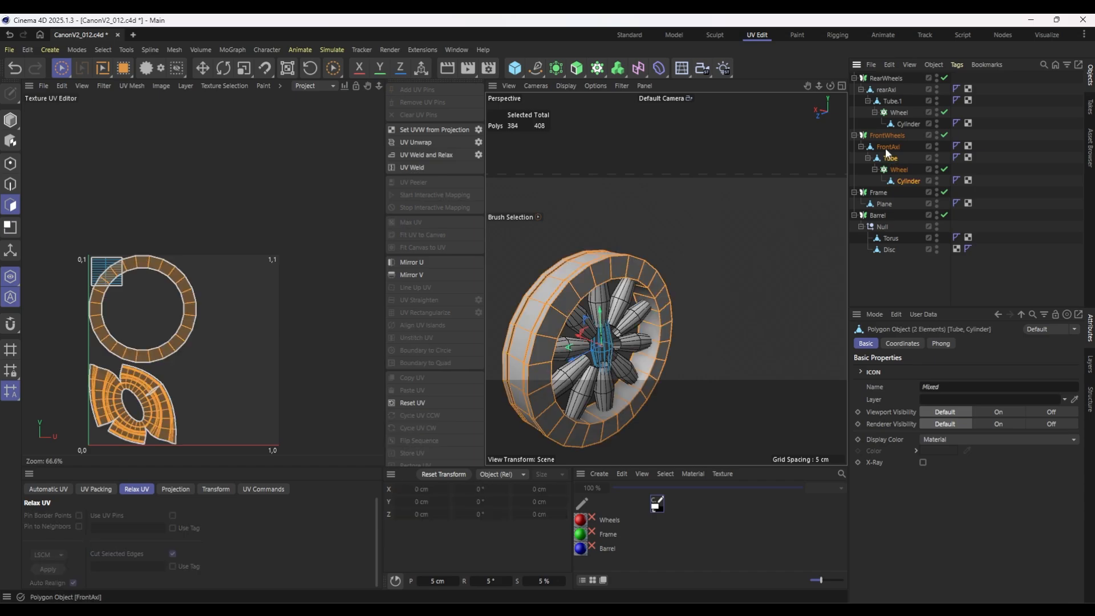
pyautogui.keyDown('ctrl'); pyautogui.click(888, 148); pyautogui.keyUp('ctrl')
pyautogui.keyDown('ctrl'); pyautogui.click(906, 124); pyautogui.keyUp('ctrl')
pyautogui.keyDown('ctrl'); pyautogui.click(892, 101); pyautogui.keyUp('ctrl')
pyautogui.keyDown('ctrl'); pyautogui.click(886, 89); pyautogui.keyUp('ctrl')
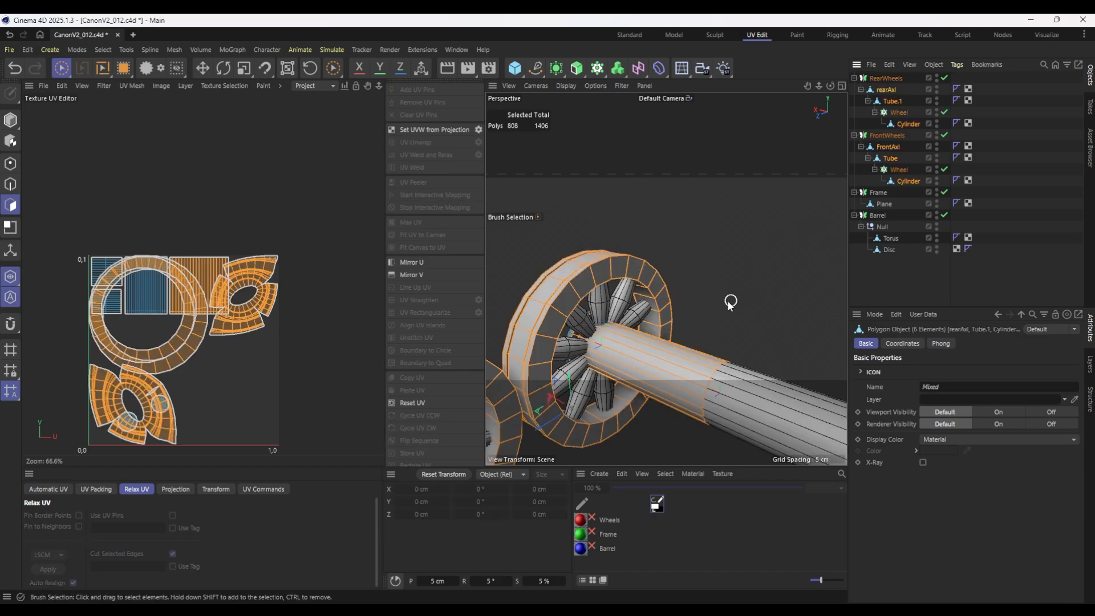
pyautogui.hotkey('ctrl', 'a')
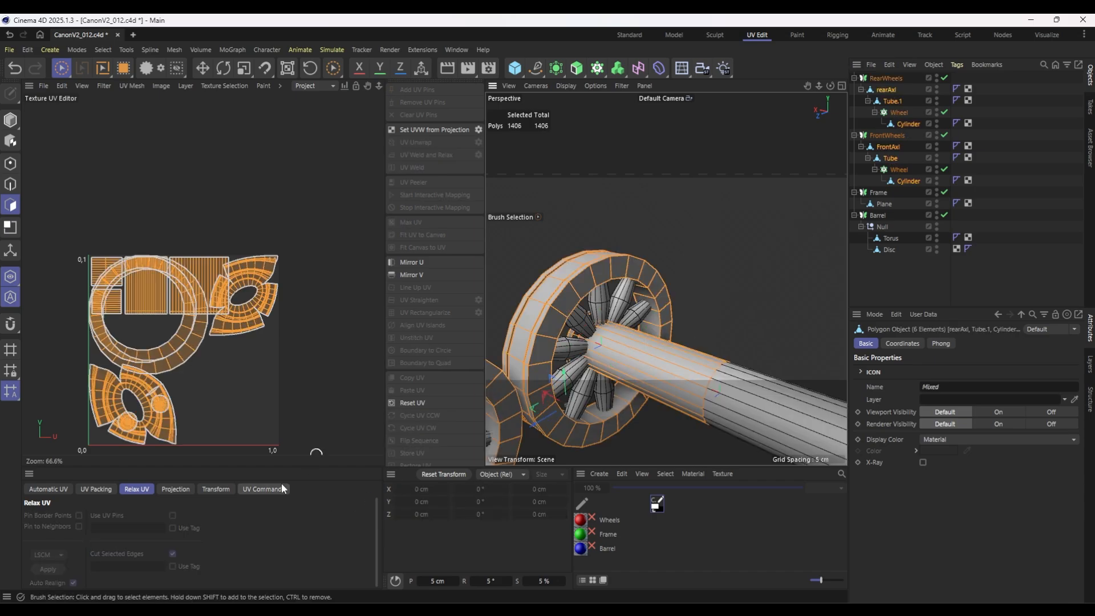
# Repack all wheel and axle UV islands several times with the Rasterized method, then once with Geometric.
pyautogui.click(99, 491)
pyautogui.click(40, 561)
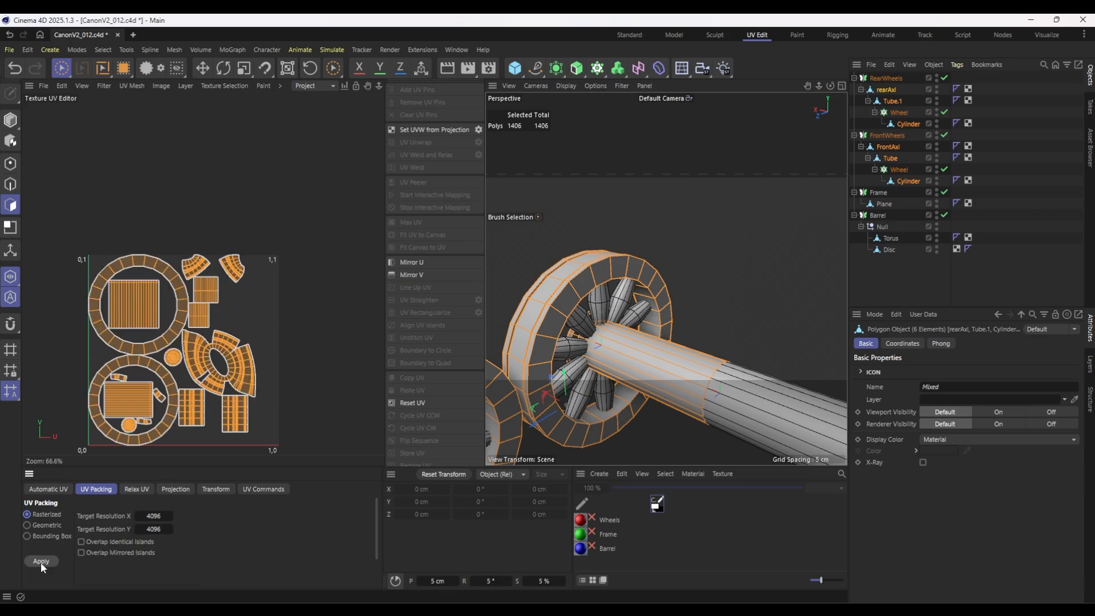
pyautogui.click(41, 562)
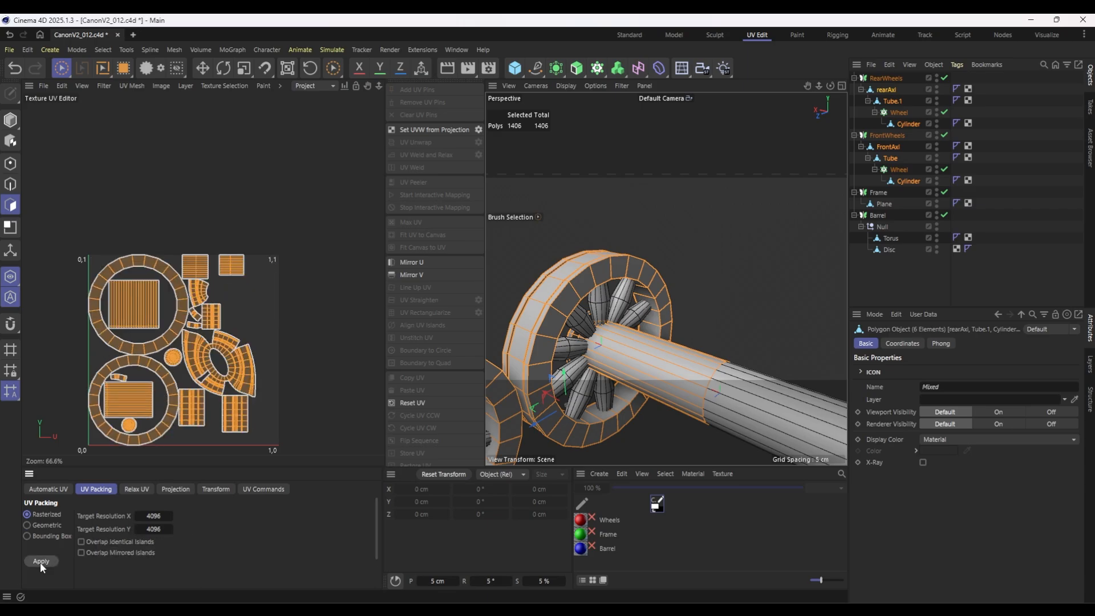
pyautogui.click(40, 561)
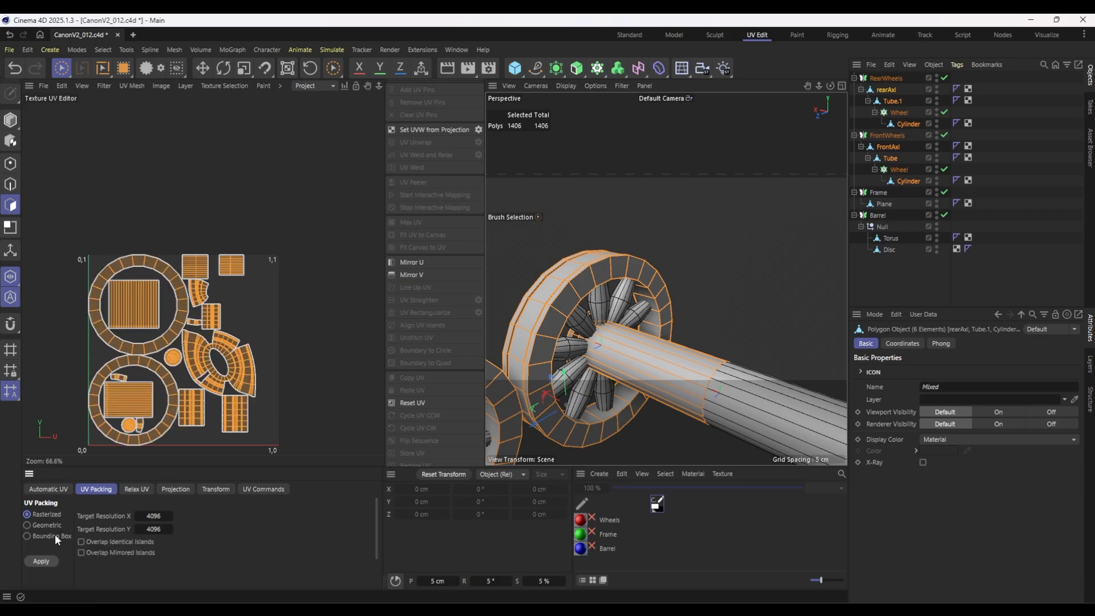
pyautogui.click(48, 526)
pyautogui.click(42, 562)
# Relax both wheel tubes' UVs again, starting with Tube.1, and select all six wheel and axle parts together in a wider UV editor.
pyautogui.click(893, 102)
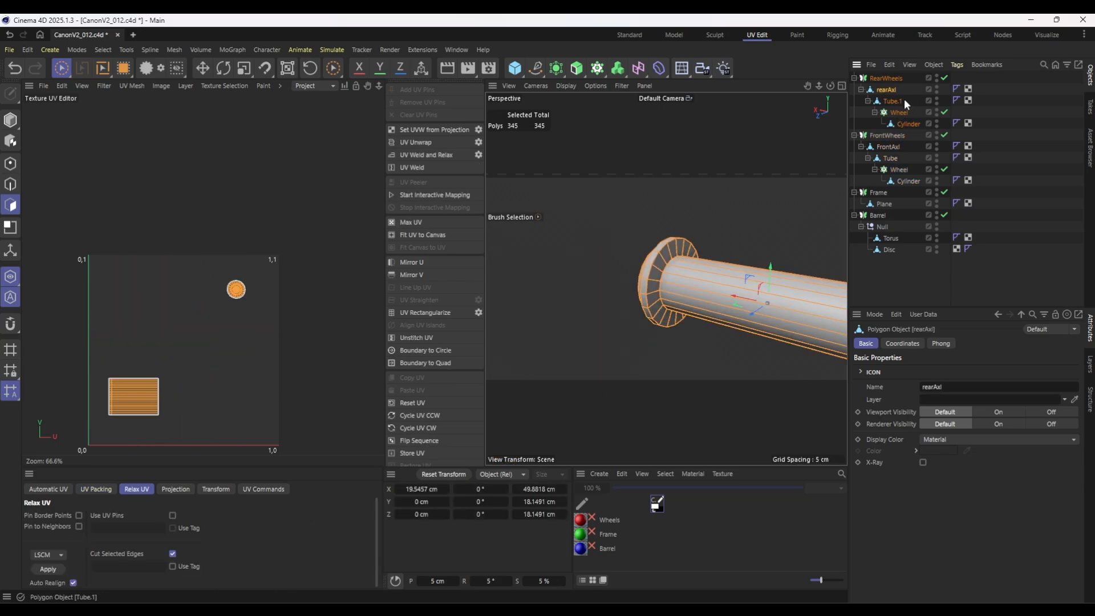
pyautogui.keyDown('ctrl'); pyautogui.click(904, 100); pyautogui.keyUp('ctrl')
pyautogui.keyDown('ctrl'); pyautogui.click(906, 125); pyautogui.keyUp('ctrl')
pyautogui.keyDown('ctrl'); pyautogui.click(896, 147); pyautogui.keyUp('ctrl')
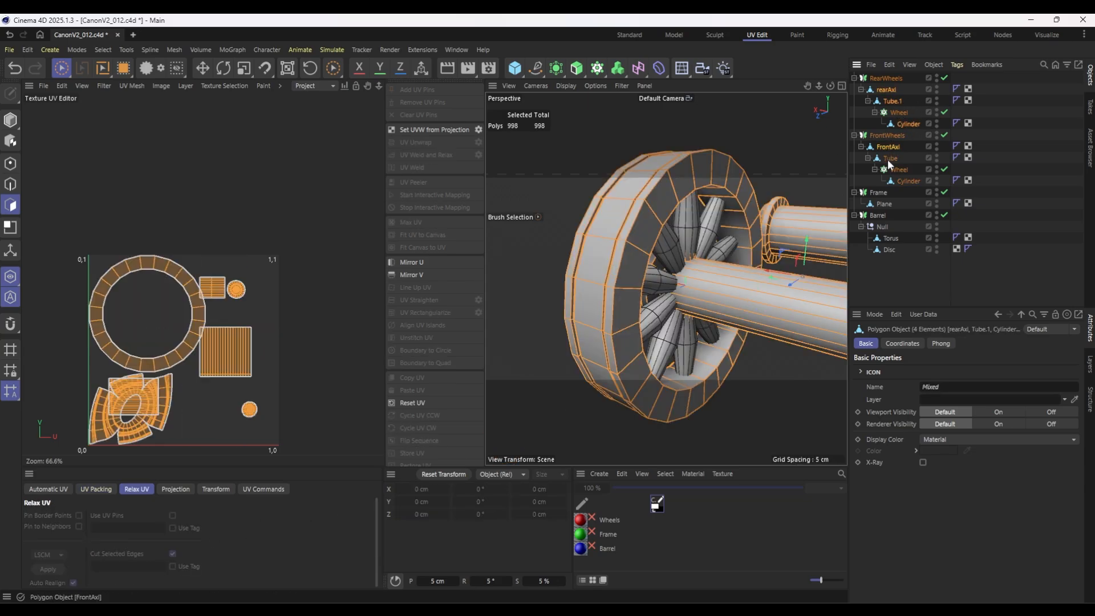
pyautogui.keyDown('ctrl'); pyautogui.click(890, 159); pyautogui.keyUp('ctrl')
pyautogui.keyDown('ctrl'); pyautogui.click(902, 180); pyautogui.keyUp('ctrl')
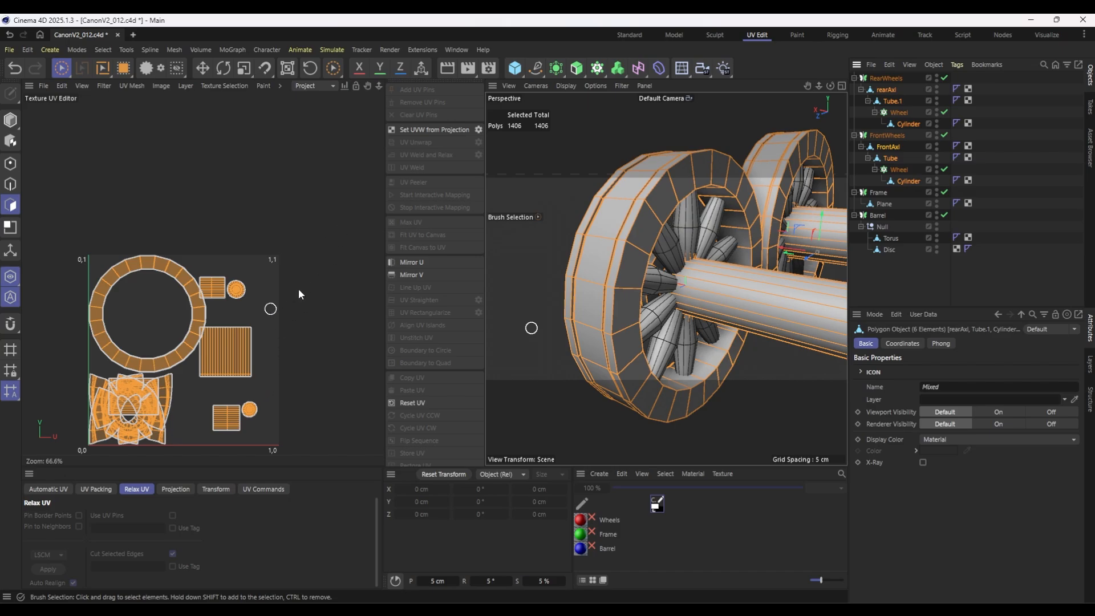
pyautogui.moveTo(384, 245); pyautogui.dragTo(509, 246)
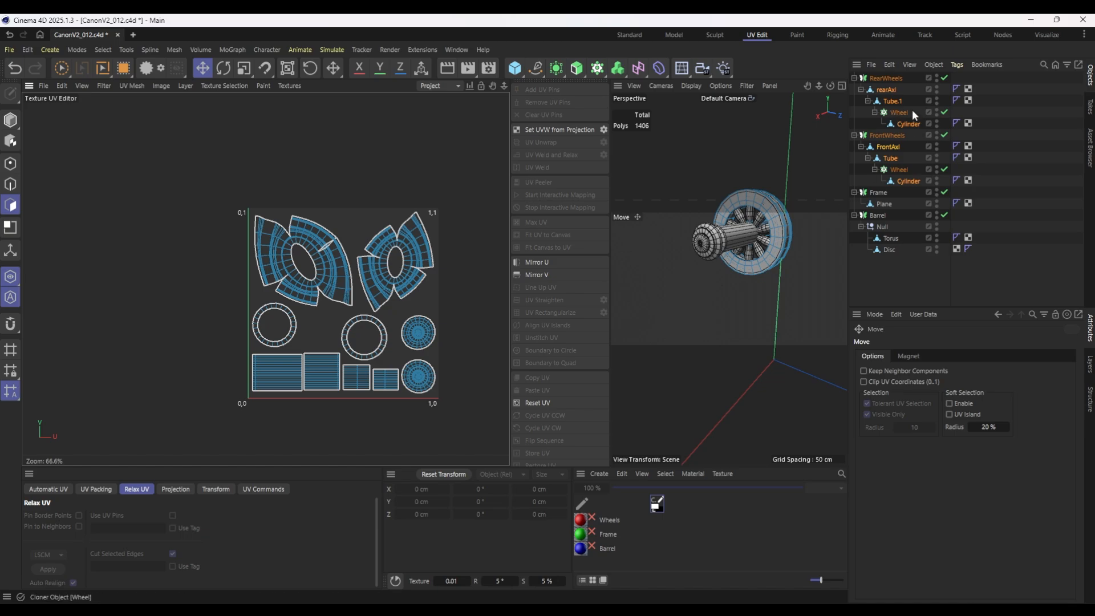
# Deselect all objects and switch to the Standard layout to view the whole cannon from the side.
pyautogui.click(938, 265)
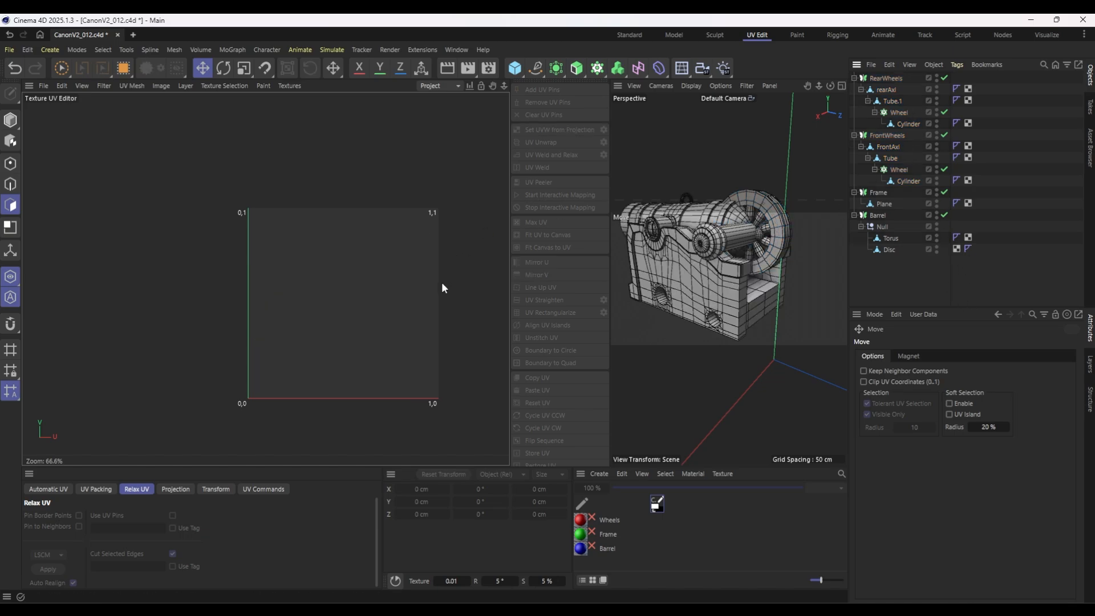
pyautogui.click(632, 35)
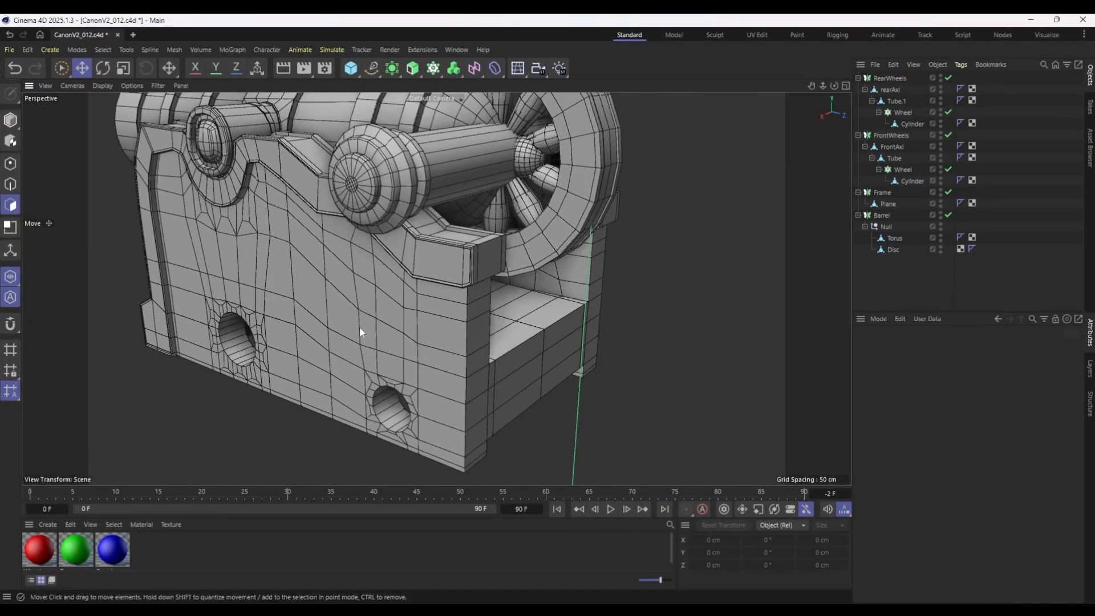
pyautogui.scroll(-5, 470, 263)
pyautogui.keyDown('alt'); pyautogui.moveTo(452, 234); pyautogui.dragTo(604, 256); pyautogui.keyUp('alt')
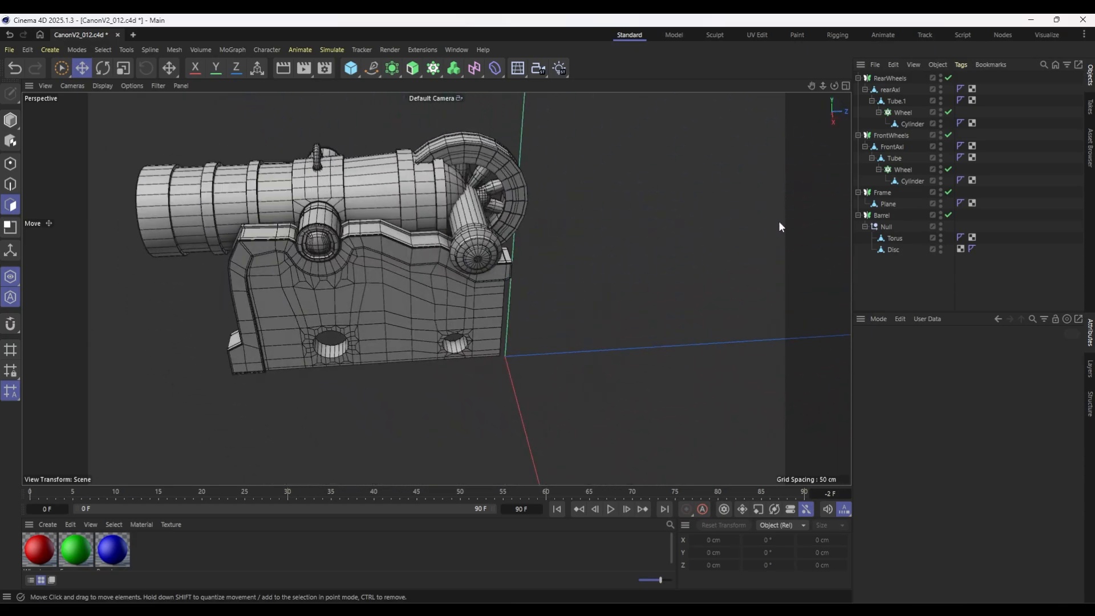
# Turn off the solo display of selected objects and select the FrontWheels group.
pyautogui.click(883, 193)
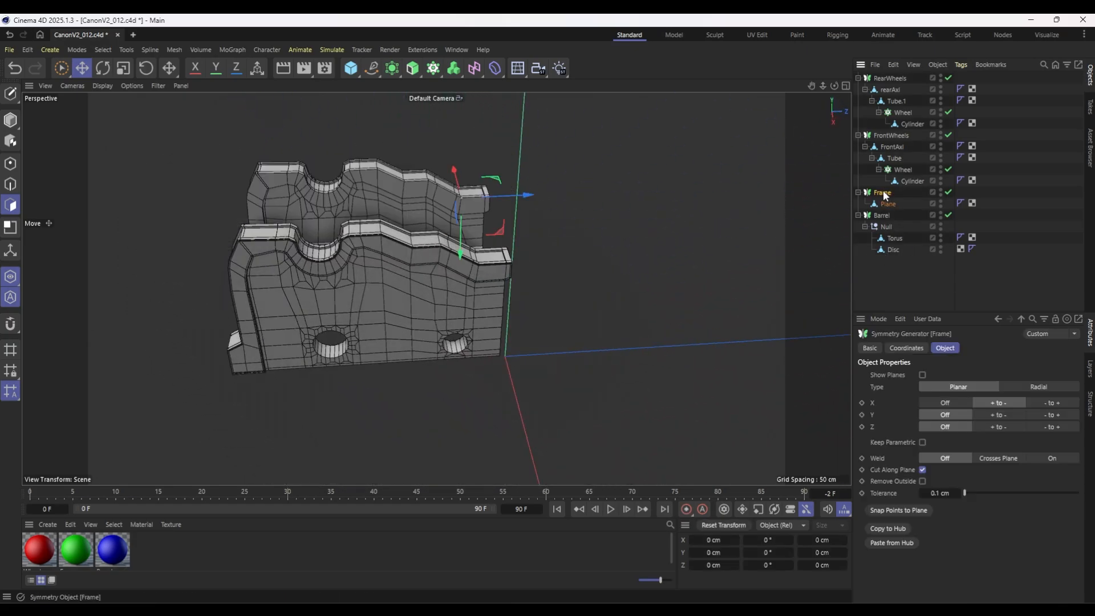
pyautogui.click(11, 295)
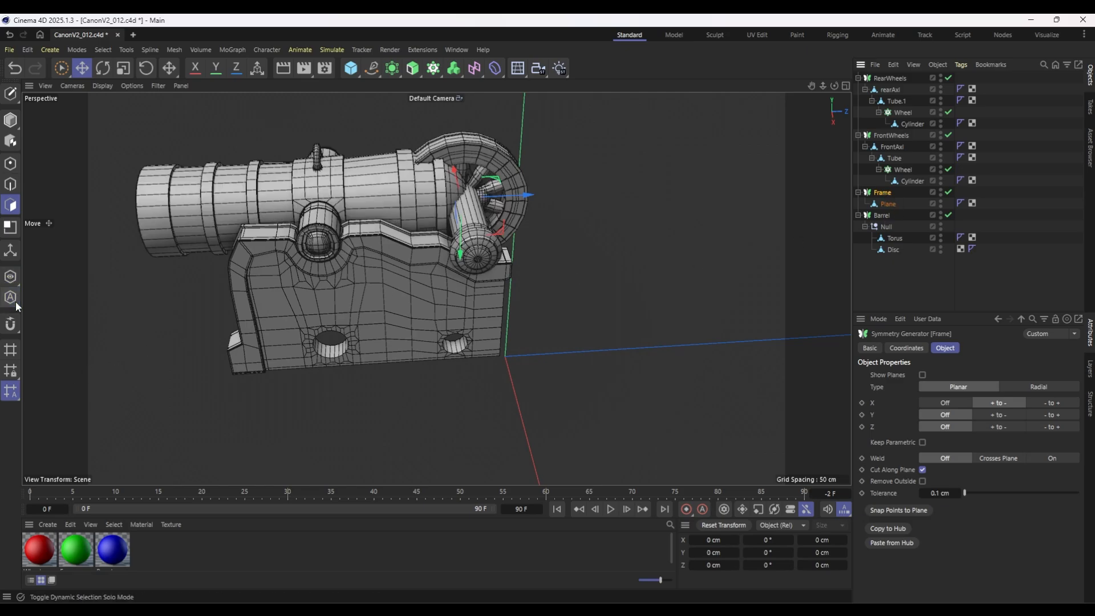
pyautogui.click(891, 90)
pyautogui.click(892, 135)
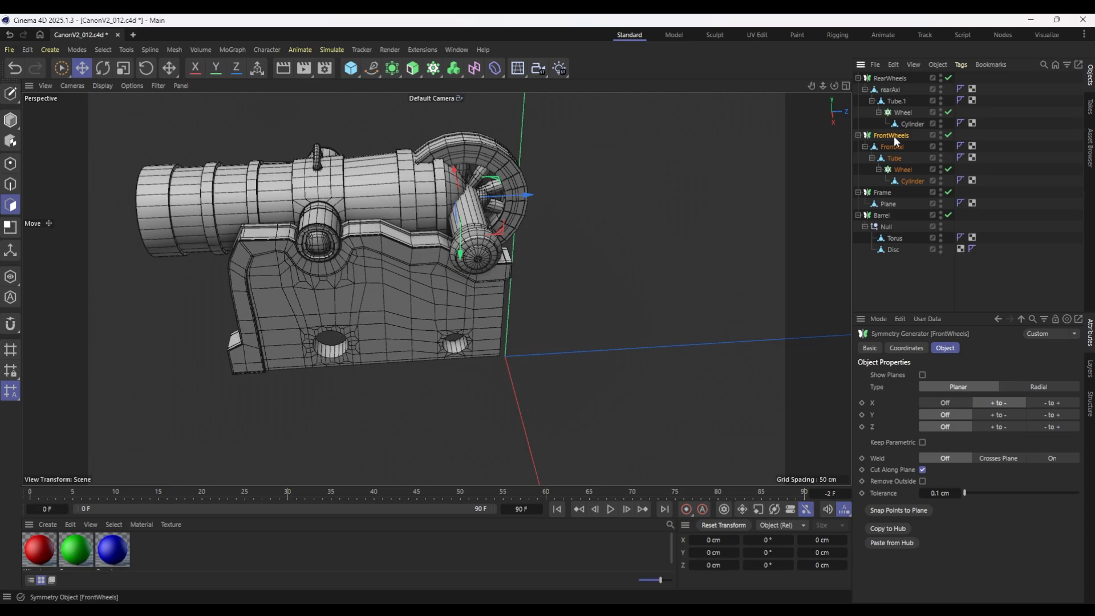
# Work in model mode to return the front and rear wheels to the frame's axle holes and view the whole cannon from the front.
pyautogui.click(61, 69)
pyautogui.click(10, 120)
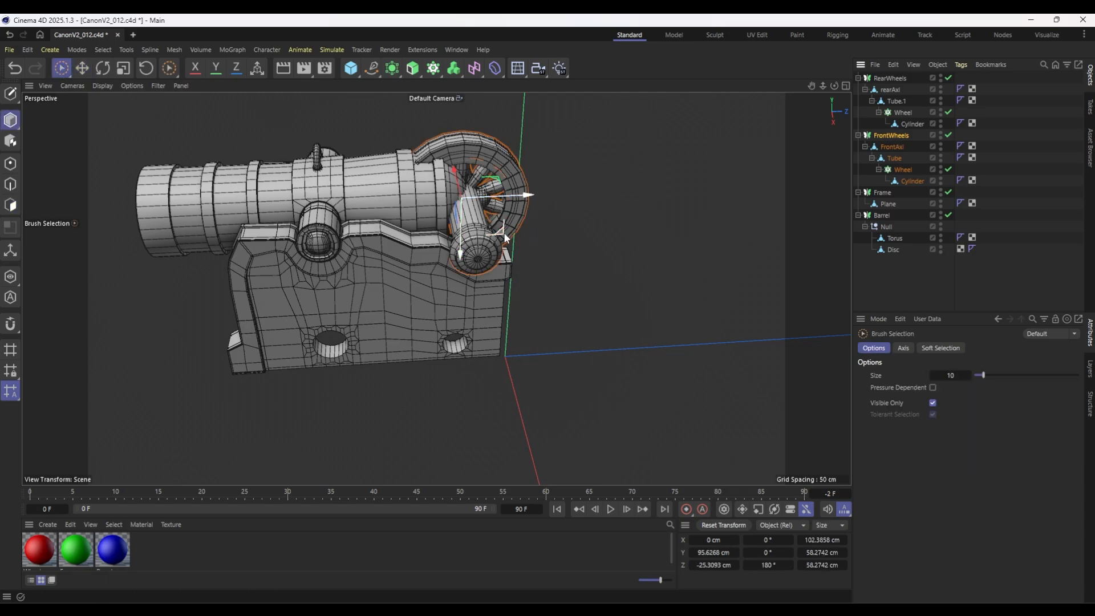
pyautogui.moveTo(498, 231); pyautogui.dragTo(482, 341)
pyautogui.hotkey('ctrl', 'z')
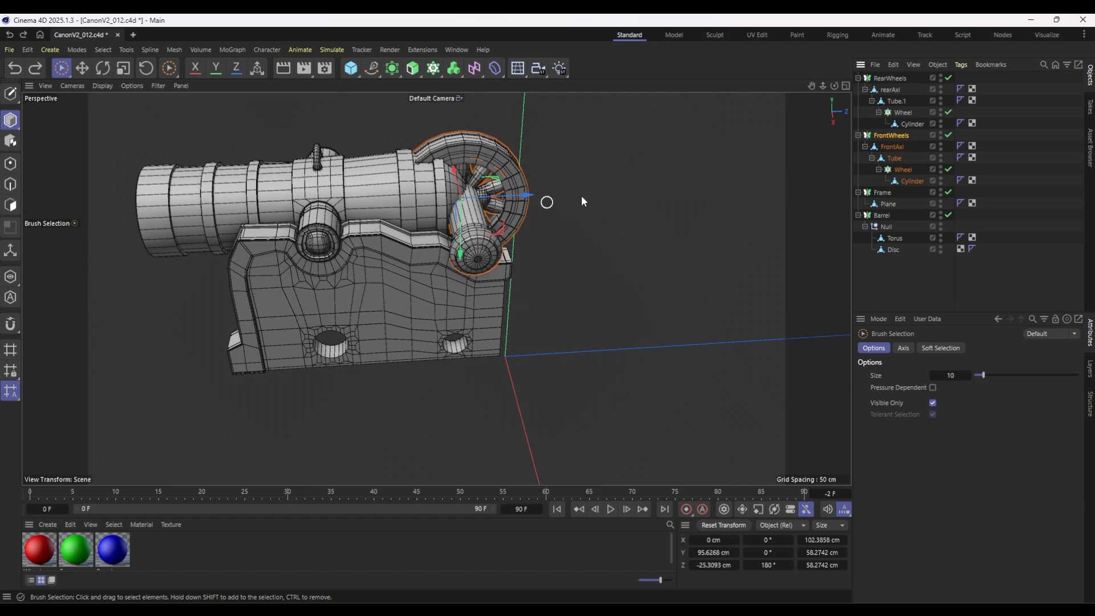
pyautogui.keyDown('alt'); pyautogui.moveTo(581, 198); pyautogui.dragTo(476, 196); pyautogui.keyUp('alt')
pyautogui.click(893, 147)
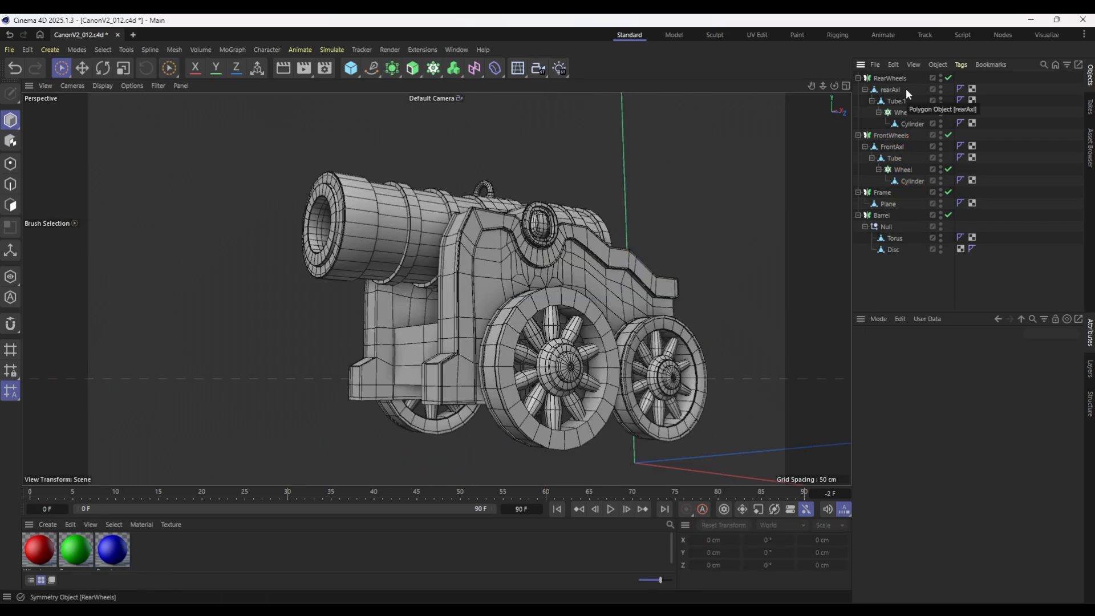
# Save an incremental version of the project and switch to the UV Edit layout.
pyautogui.click(8, 50)
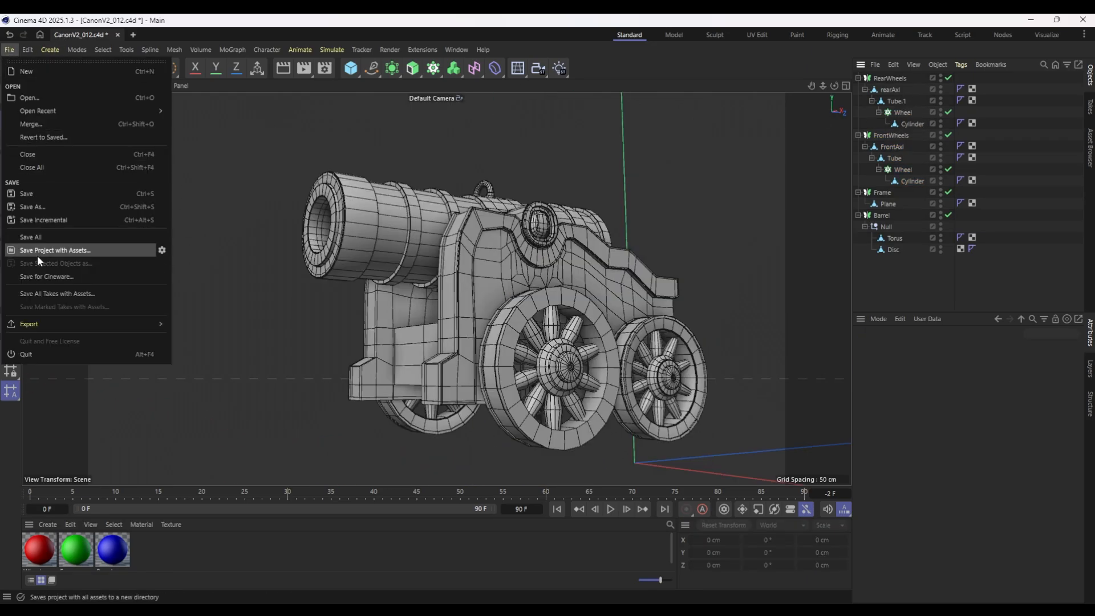
pyautogui.click(75, 223)
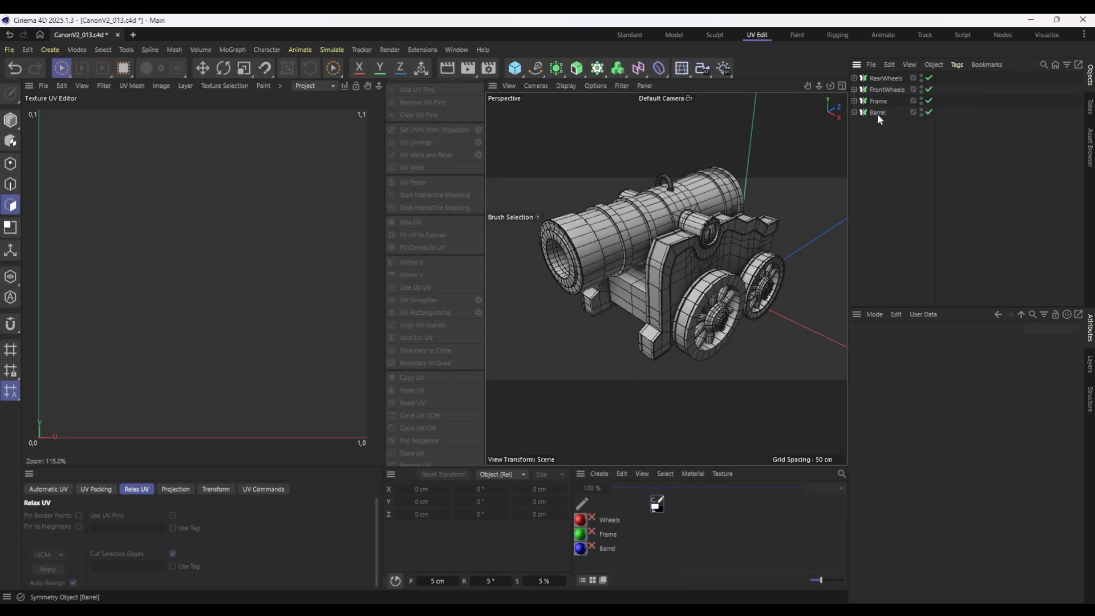
# Group RearWheels, FrontWheels, Frame and Barrel into one null and name it Cannon_HP.
pyautogui.click(877, 113)
pyautogui.keyDown('shift'); pyautogui.click(884, 80); pyautogui.keyUp('shift')
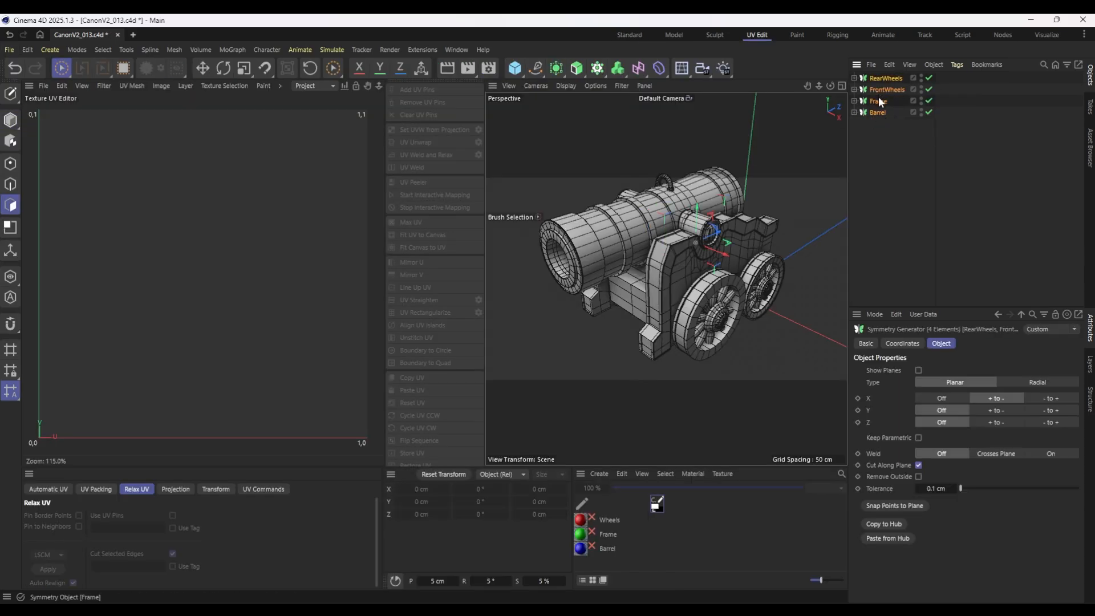
pyautogui.hotkey('alt', 'g')
pyautogui.doubleClick(876, 78)
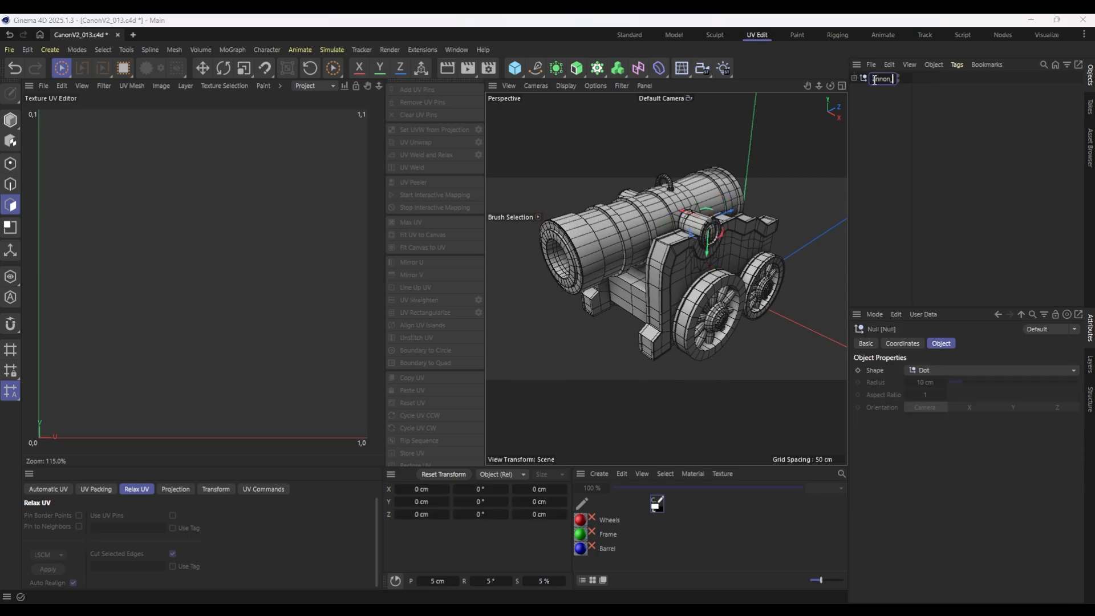
pyautogui.press('Return')
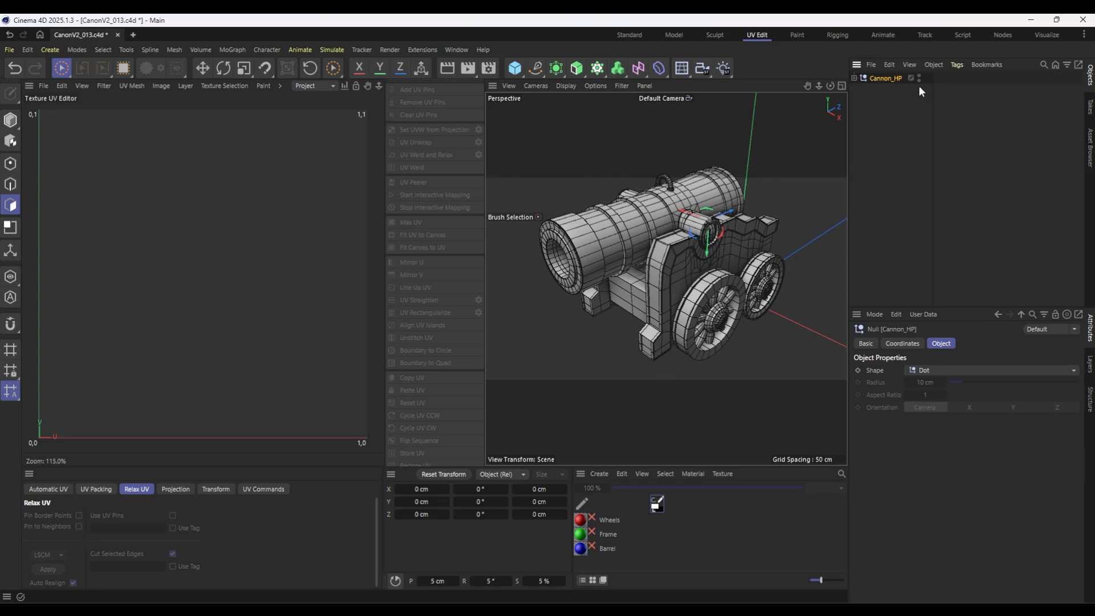
# Duplicate the Cannon_HP group, name the copy Cannon_LP and hide the Cannon_HP original.
pyautogui.hotkey('ctrl', 'c')
pyautogui.hotkey('ctrl', 'v')
pyautogui.doubleClick(895, 90)
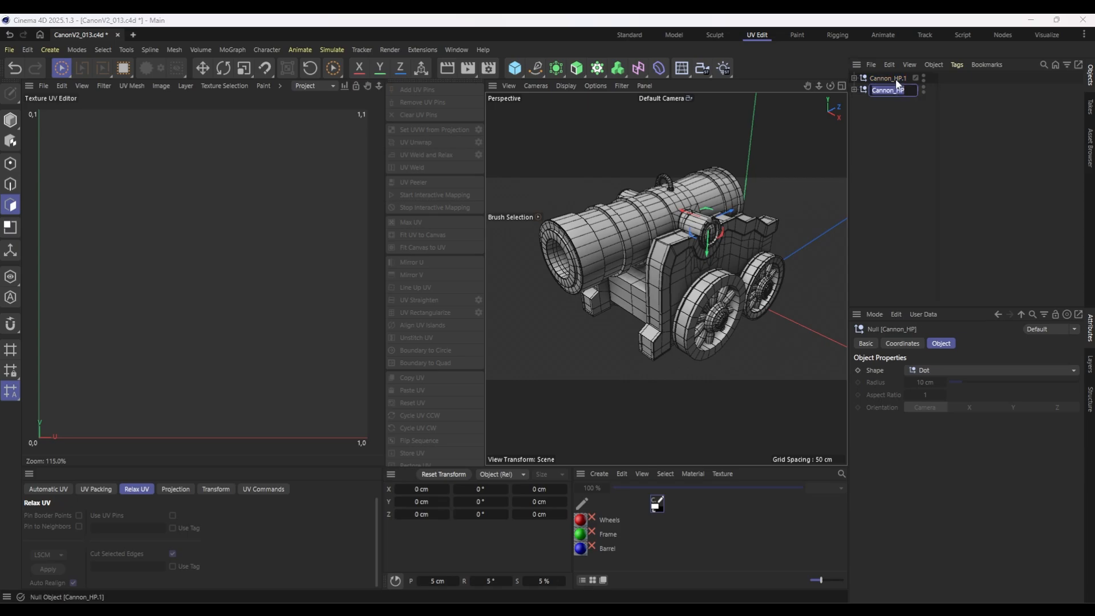
pyautogui.doubleClick(896, 79)
pyautogui.moveTo(894, 80); pyautogui.dragTo(934, 88)
pyautogui.write('LP')
pyautogui.press('Return')
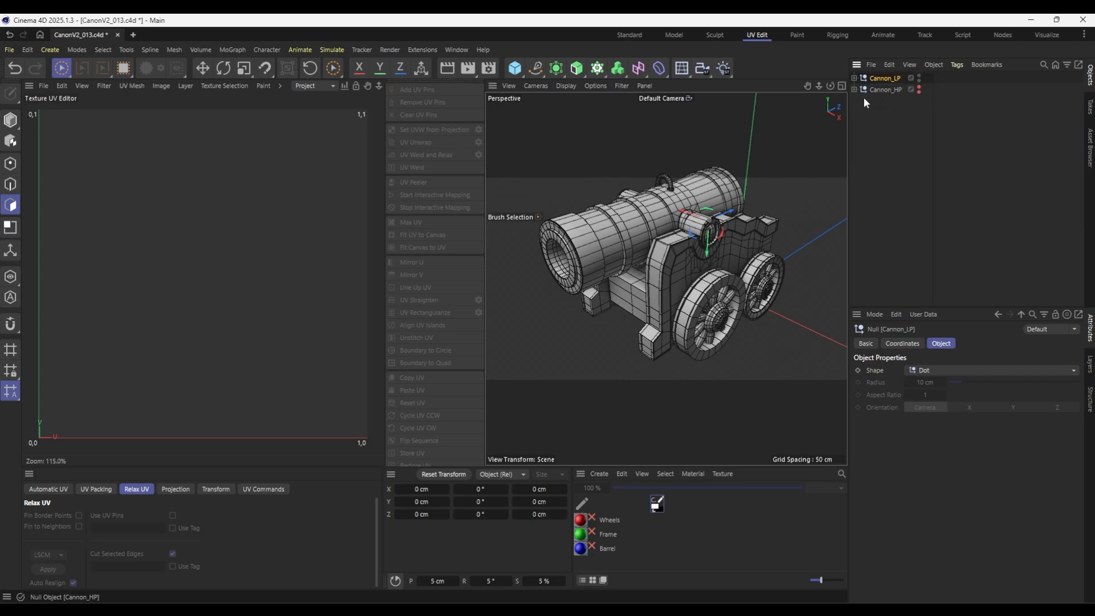
# Expand the groups inside Cannon_LP and merge Barrel with all its children using Connect Objects + Delete.
pyautogui.click(853, 78)
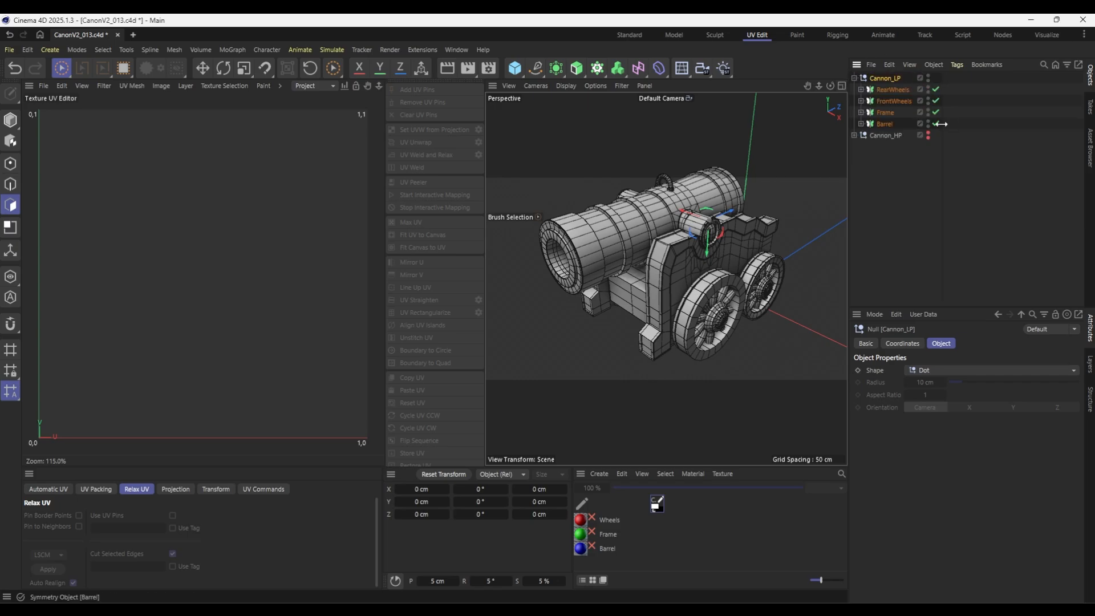
pyautogui.click(860, 124)
pyautogui.click(861, 112)
pyautogui.click(860, 101)
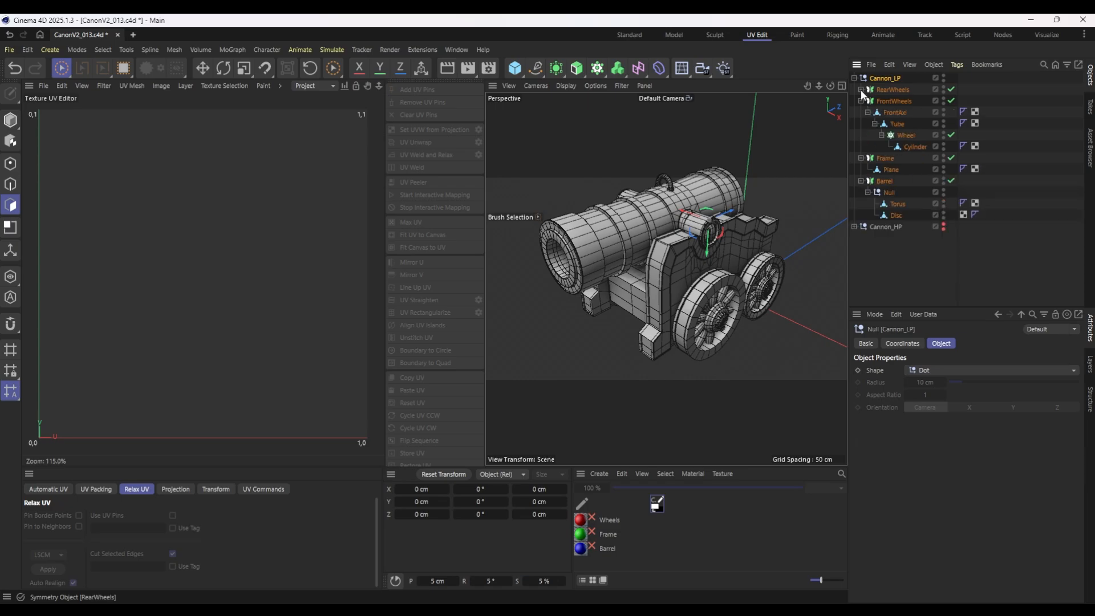
pyautogui.click(861, 90)
pyautogui.click(887, 225)
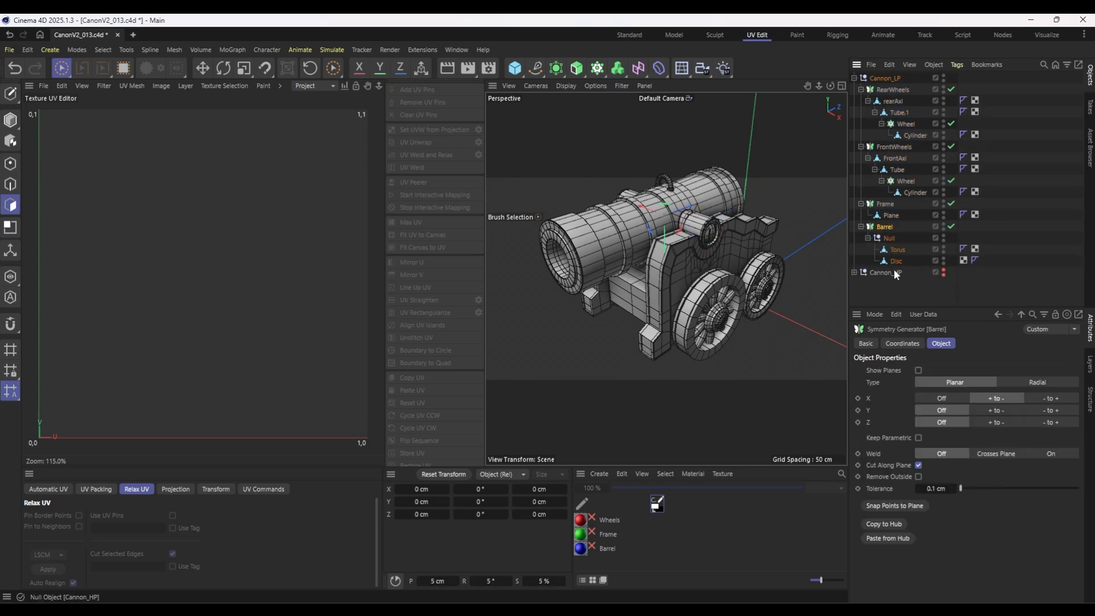
pyautogui.keyDown('shift'); pyautogui.click(891, 260); pyautogui.keyUp('shift')
pyautogui.rightClick(891, 261)
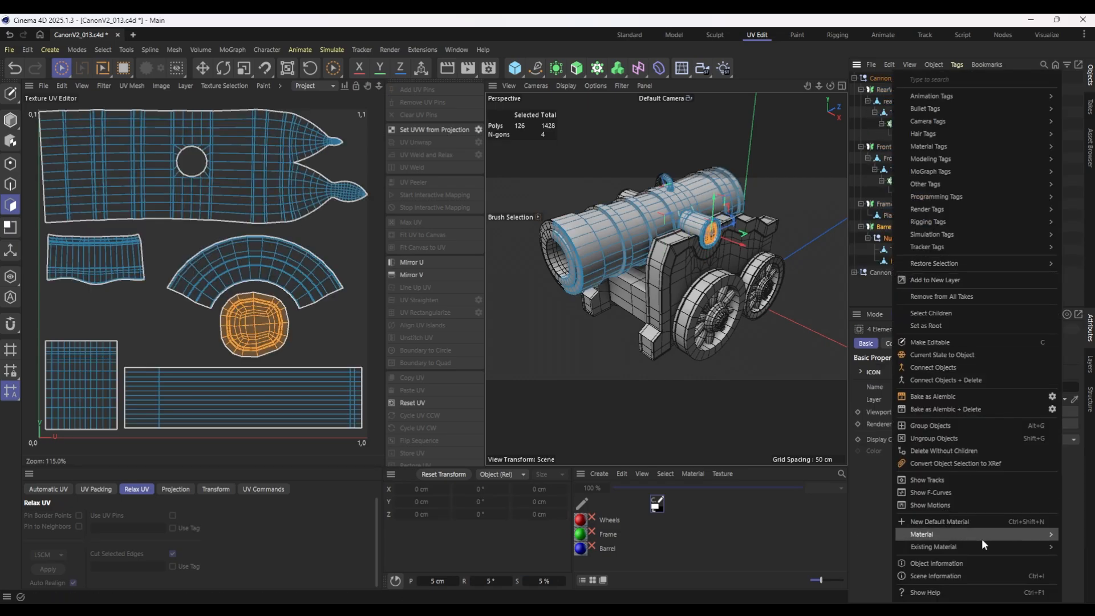
pyautogui.click(950, 378)
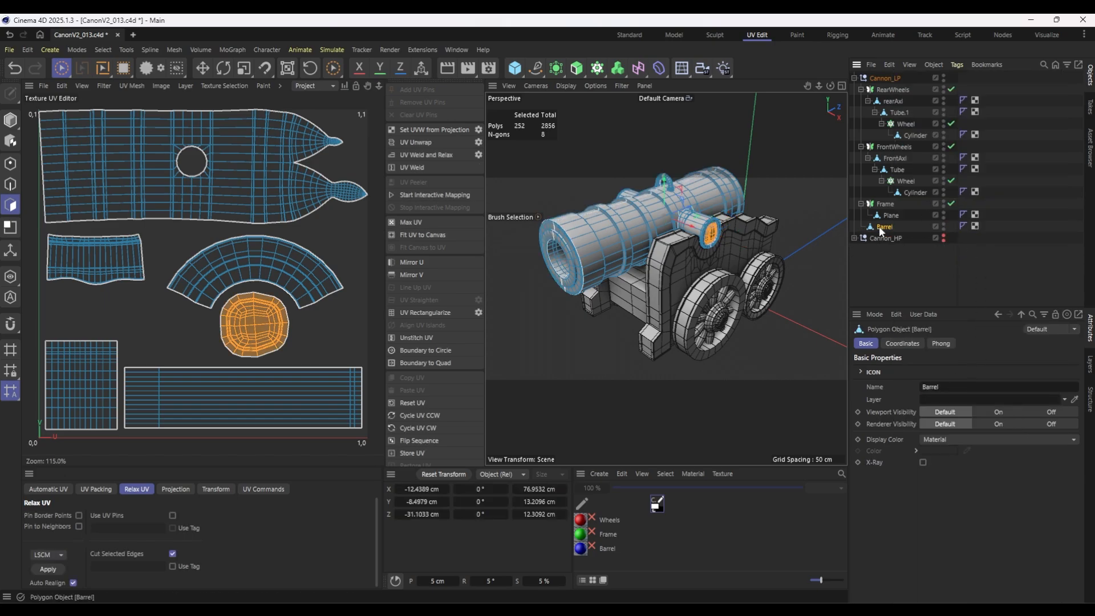
# Merge the Frame symmetry and its Plane into one mesh with Connect Objects + Delete.
pyautogui.click(881, 204)
pyautogui.keyDown('shift'); pyautogui.click(890, 215); pyautogui.keyUp('shift')
pyautogui.rightClick(891, 214)
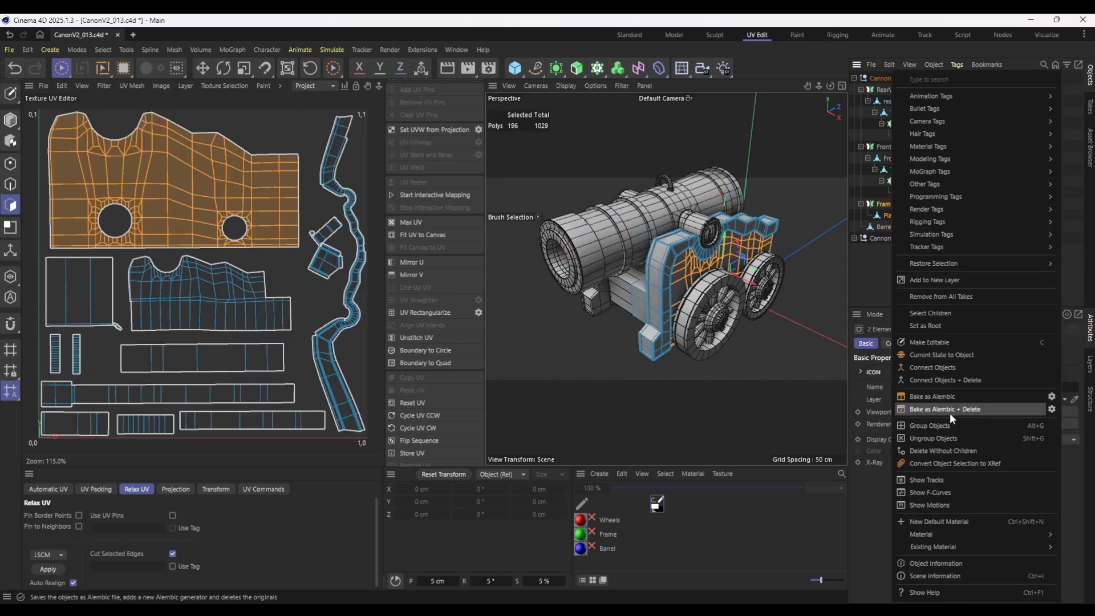
pyautogui.click(951, 379)
# Merge FrontWheels and all its children, down to the spoke Cylinder, into one mesh with Connect Objects + Delete.
pyautogui.click(888, 147)
pyautogui.keyDown('shift'); pyautogui.click(902, 192); pyautogui.keyUp('shift')
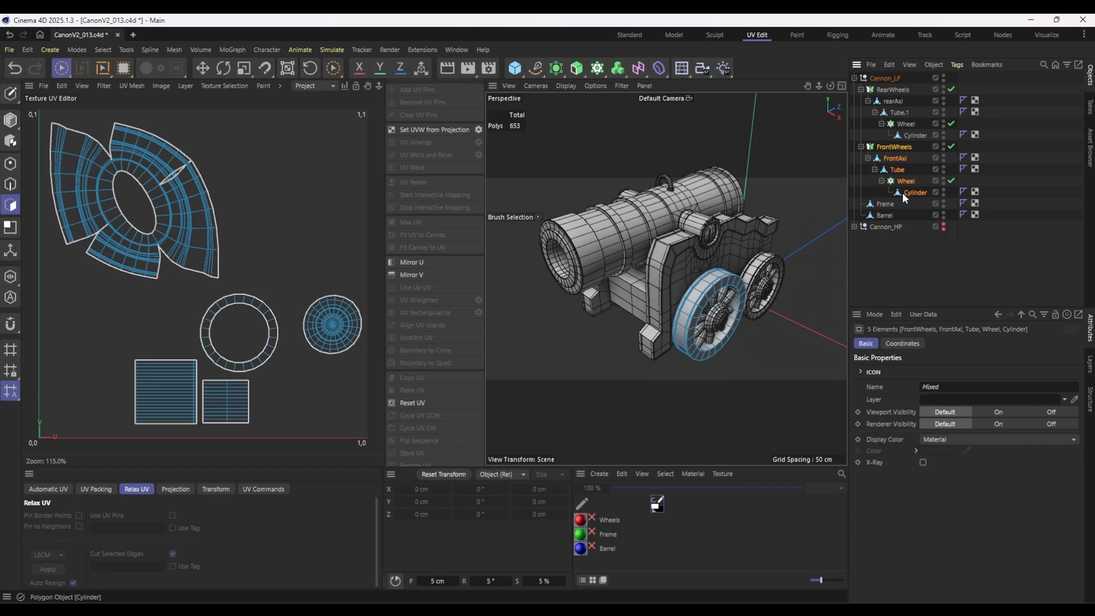
pyautogui.rightClick(902, 193)
pyautogui.click(881, 77)
pyautogui.rightClick(881, 147)
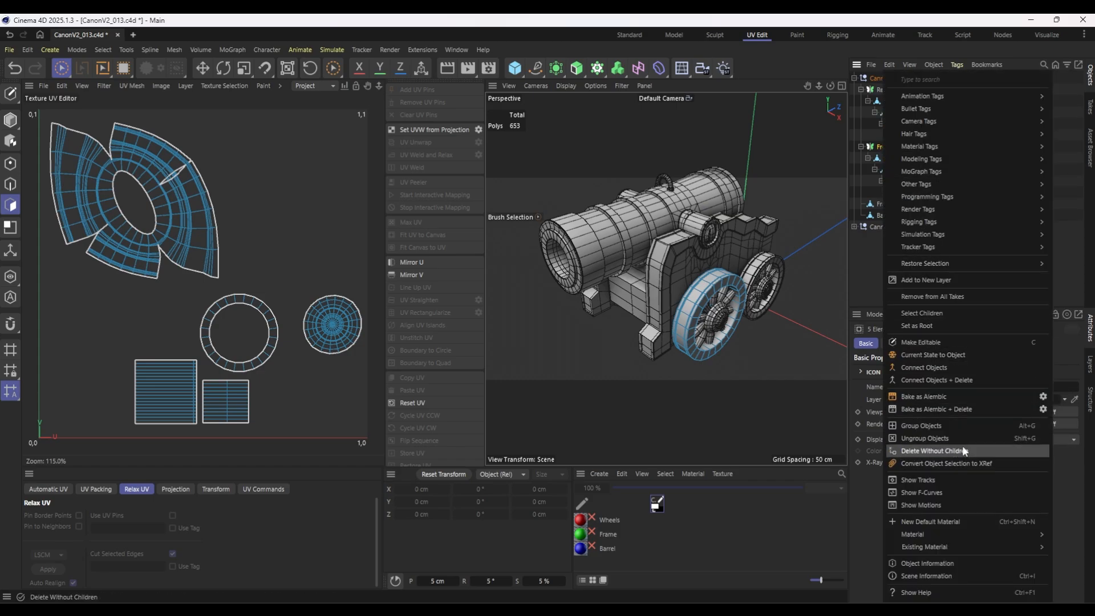
pyautogui.click(963, 448)
pyautogui.keyDown('shift'); pyautogui.click(906, 134); pyautogui.keyUp('shift')
pyautogui.rightClick(905, 135)
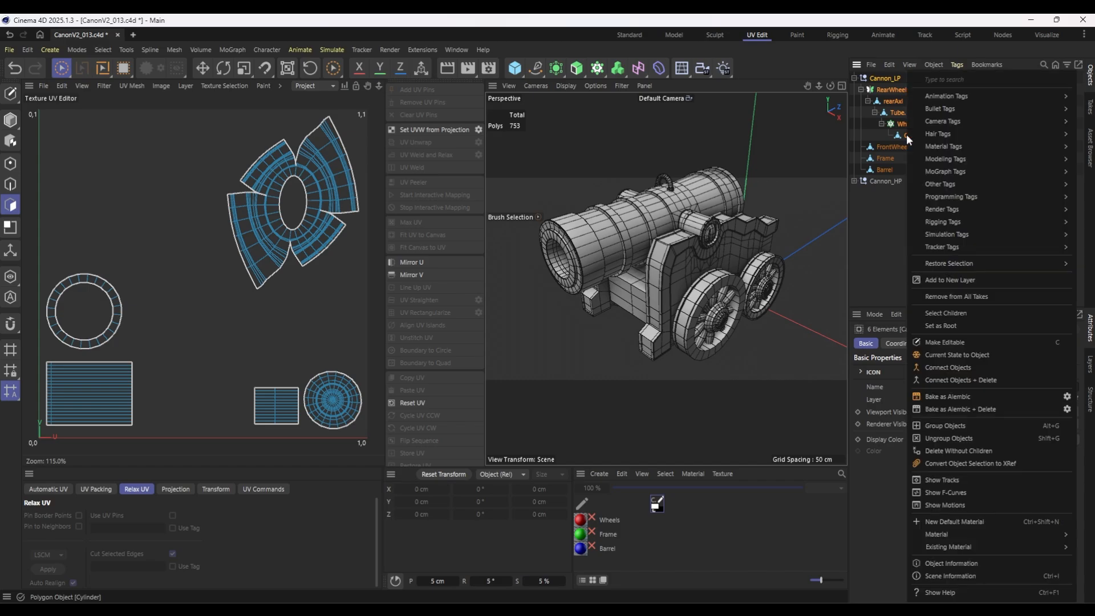
pyautogui.click(976, 378)
pyautogui.hotkey('ctrl', 'z')
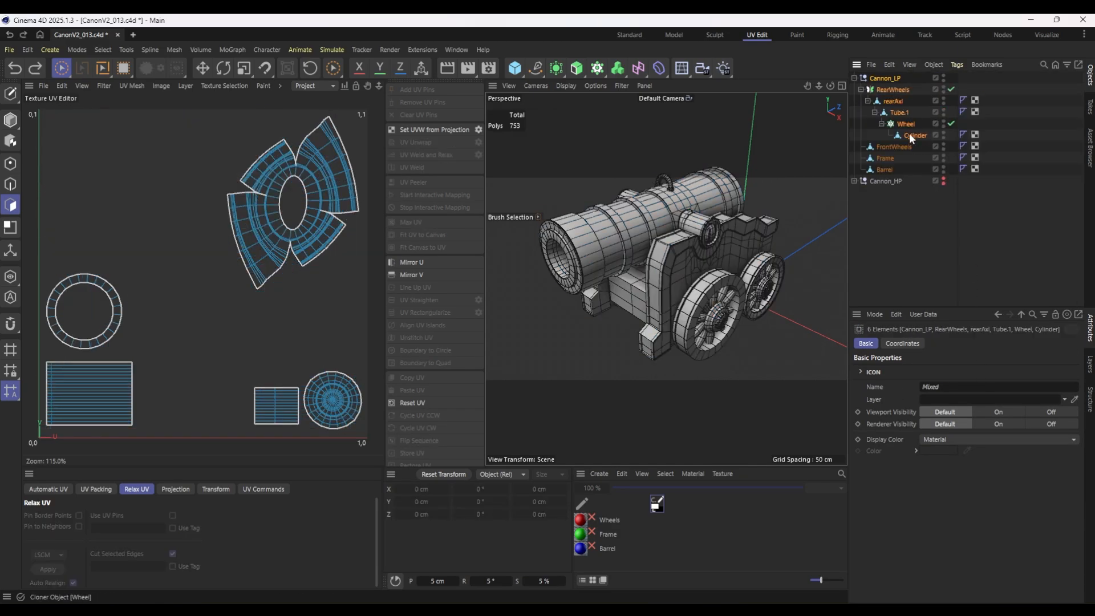
# Merge only RearWheels and its children into one mesh with Connect Objects + Delete, leaving Cannon_LP out, and deselect everything.
pyautogui.rightClick(909, 135)
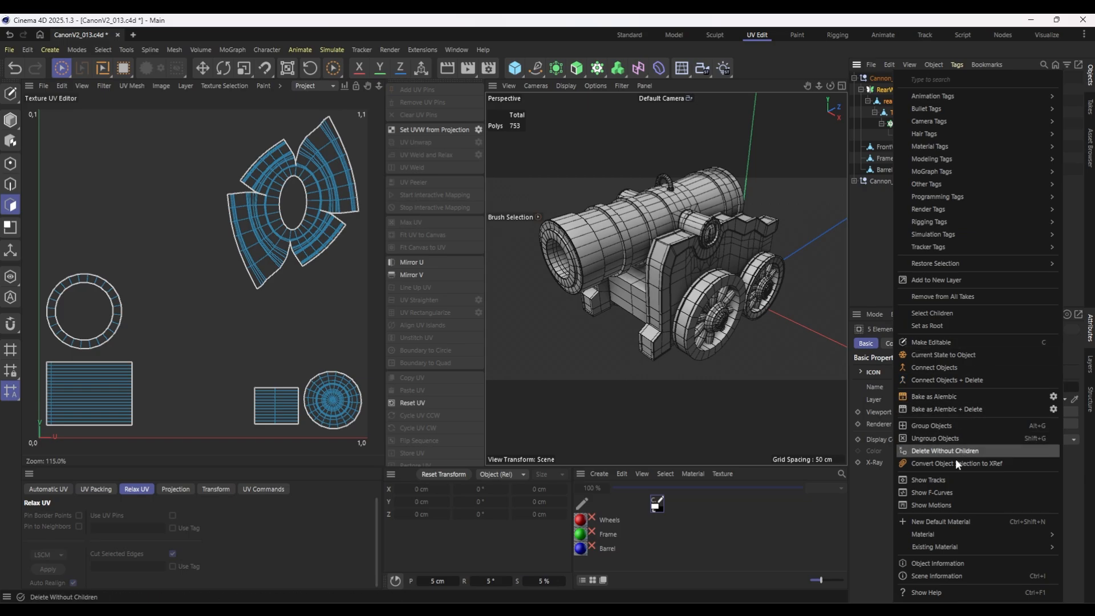
pyautogui.click(950, 379)
pyautogui.click(898, 188)
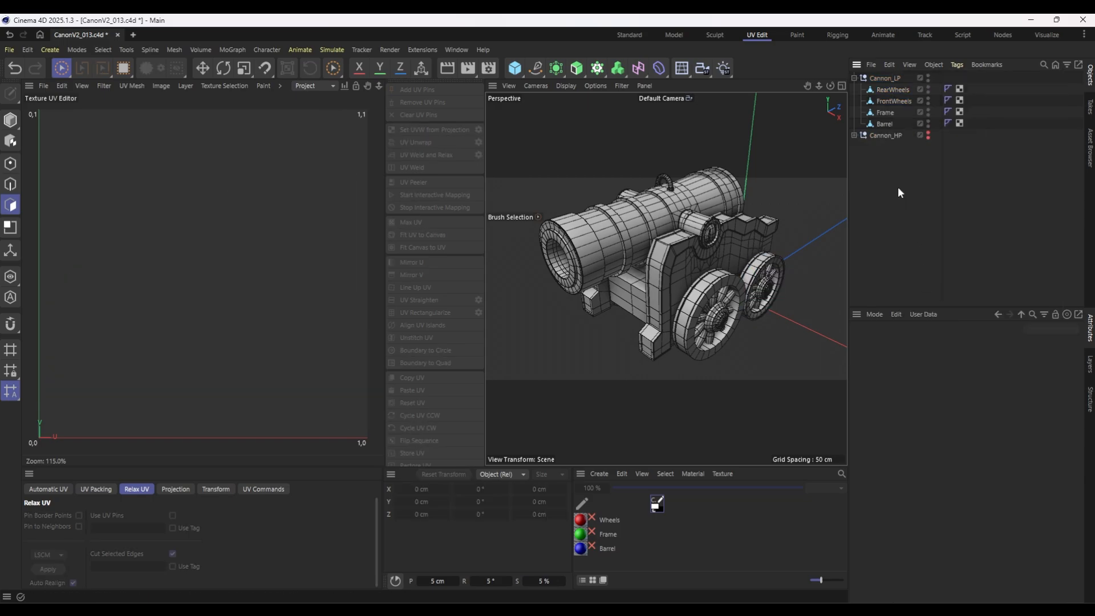
# Inspect the UV layouts of the merged wheels, Frame and Barrel by selecting each object in turn.
pyautogui.click(892, 101)
pyautogui.keyDown('ctrl'); pyautogui.click(888, 90); pyautogui.keyUp('ctrl')
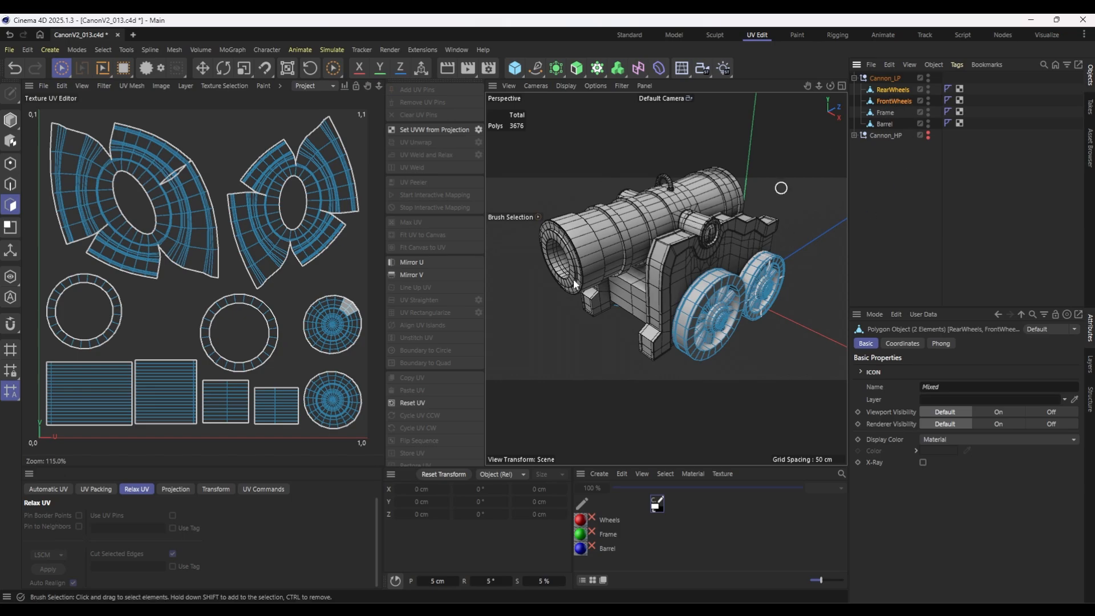
pyautogui.click(888, 112)
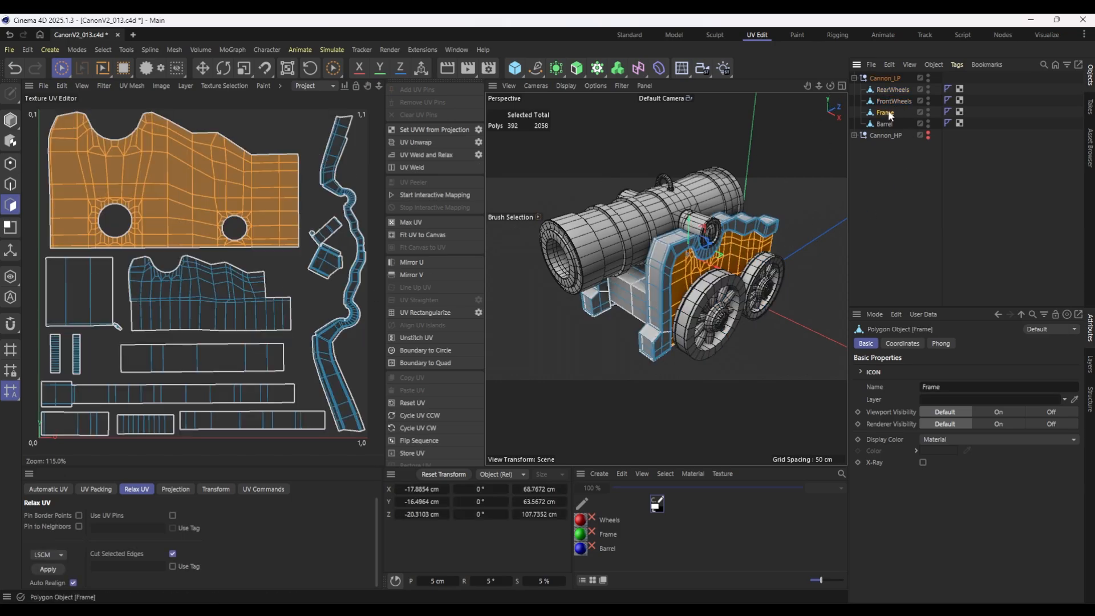
pyautogui.click(888, 124)
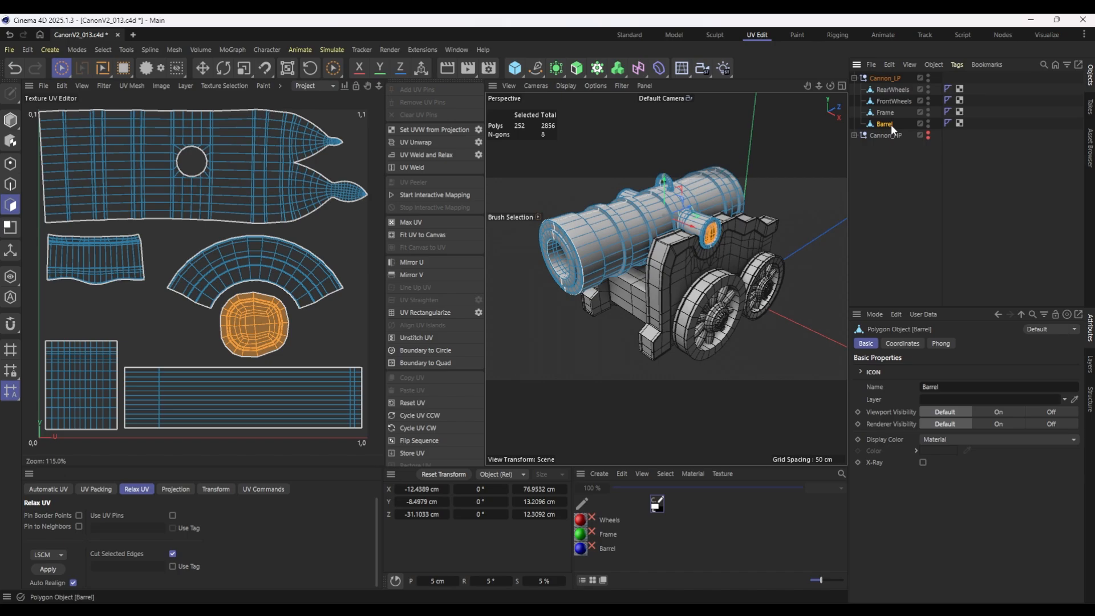
pyautogui.click(894, 217)
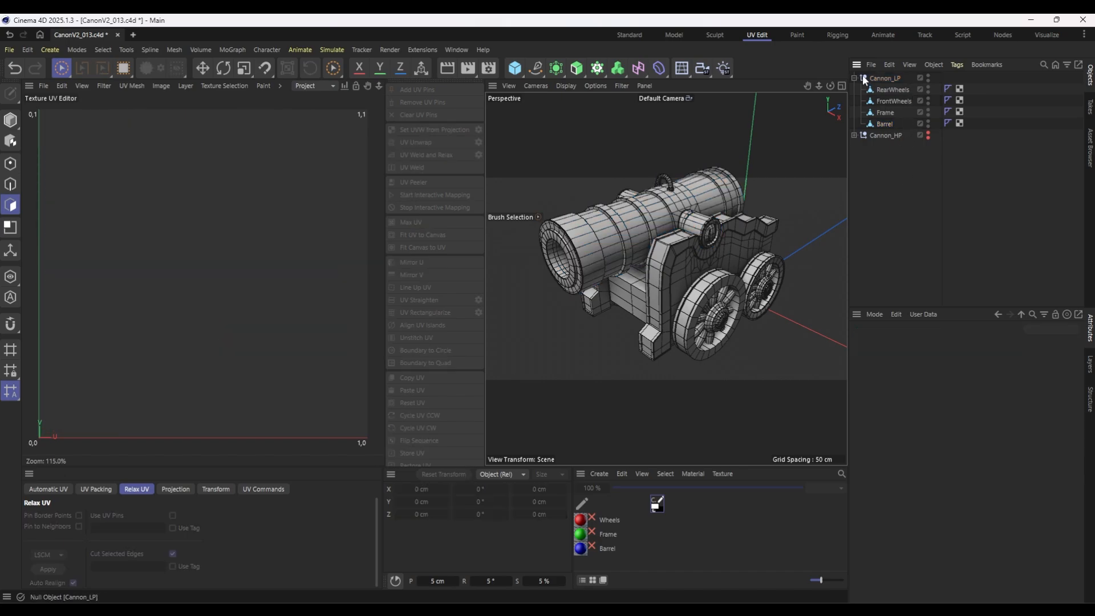
pyautogui.click(884, 90)
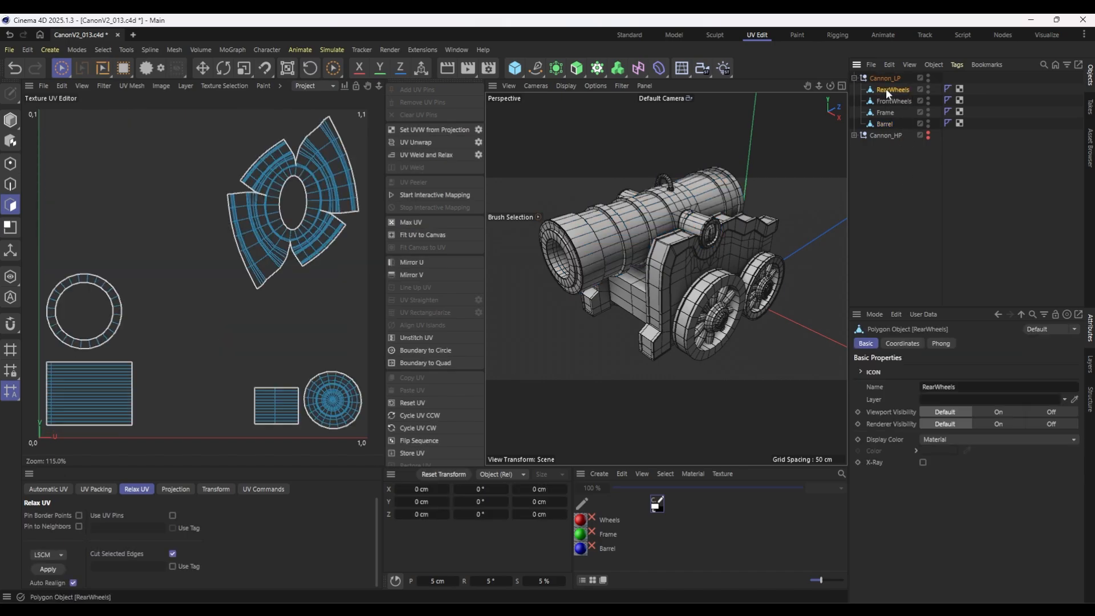
# Brush-select polygons on both sides of the Barrel and in its UV map to check how the mirrored UVs overlap, and clear the selection.
pyautogui.click(884, 124)
pyautogui.moveTo(588, 240); pyautogui.dragTo(594, 280)
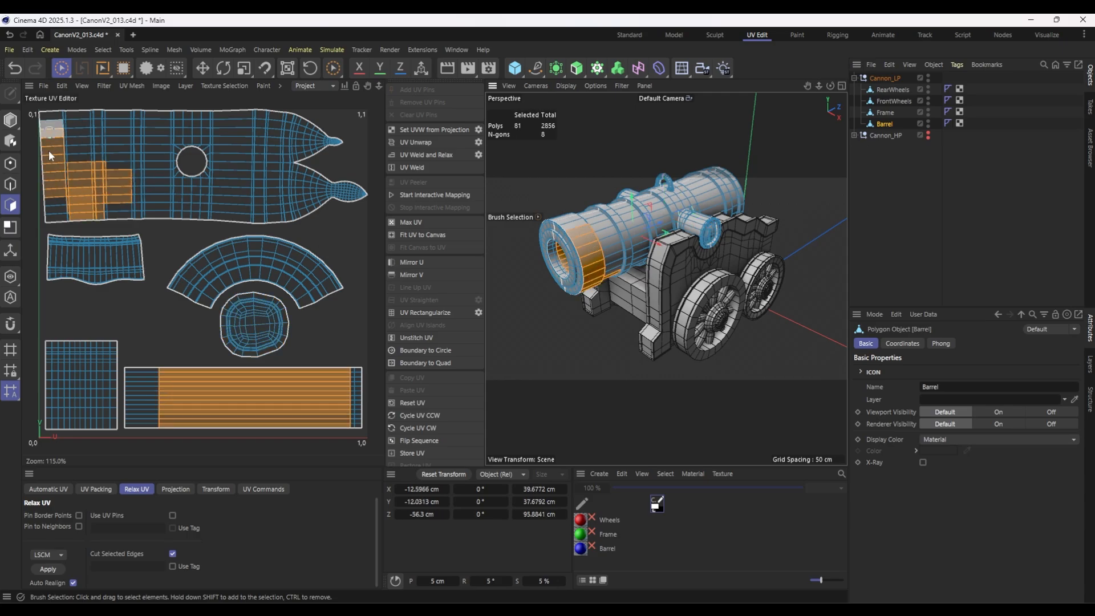
pyautogui.moveTo(555, 324)
pyautogui.keyDown('alt'); pyautogui.mouseDown()
pyautogui.moveTo(730, 306)
pyautogui.moveTo(740, 284)
pyautogui.mouseUp(); pyautogui.keyUp('alt')
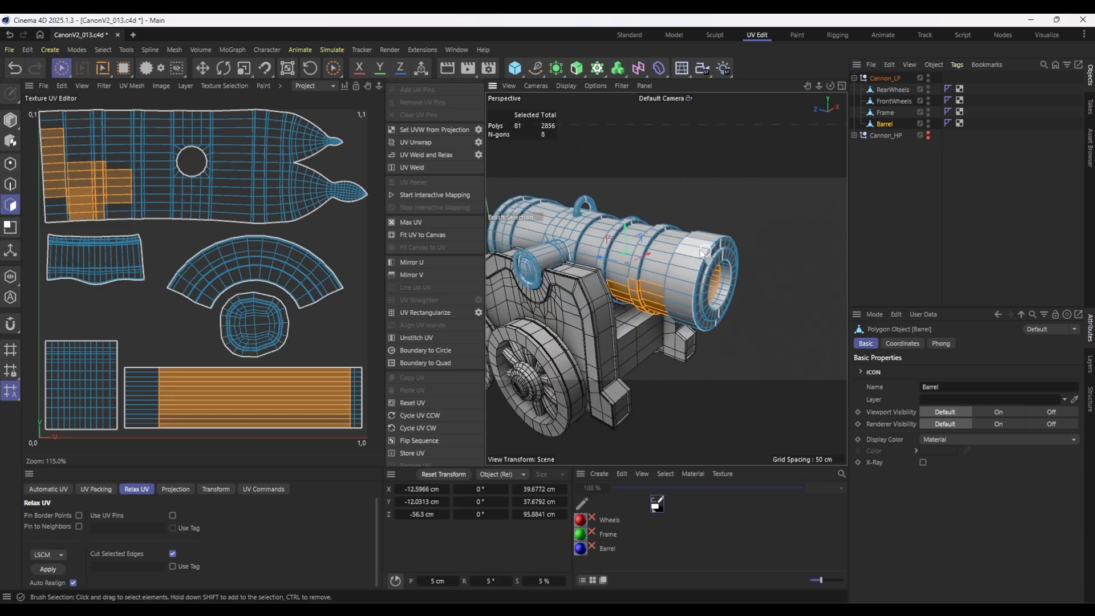
pyautogui.moveTo(696, 250); pyautogui.dragTo(684, 316)
pyautogui.keyDown('alt'); pyautogui.moveTo(760, 282); pyautogui.dragTo(602, 285); pyautogui.keyUp('alt')
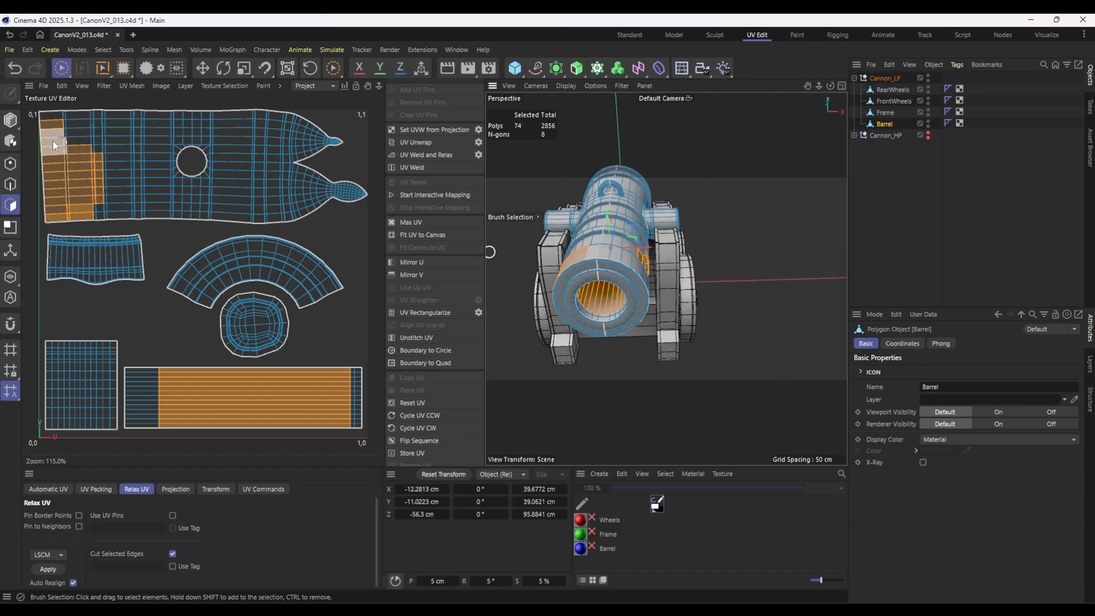
pyautogui.moveTo(52, 141)
pyautogui.mouseDown()
pyautogui.moveTo(55, 188)
pyautogui.moveTo(137, 141)
pyautogui.moveTo(191, 147)
pyautogui.moveTo(173, 200)
pyautogui.moveTo(337, 189)
pyautogui.mouseUp()
pyautogui.keyDown('alt'); pyautogui.moveTo(693, 183); pyautogui.dragTo(752, 233); pyautogui.keyUp('alt')
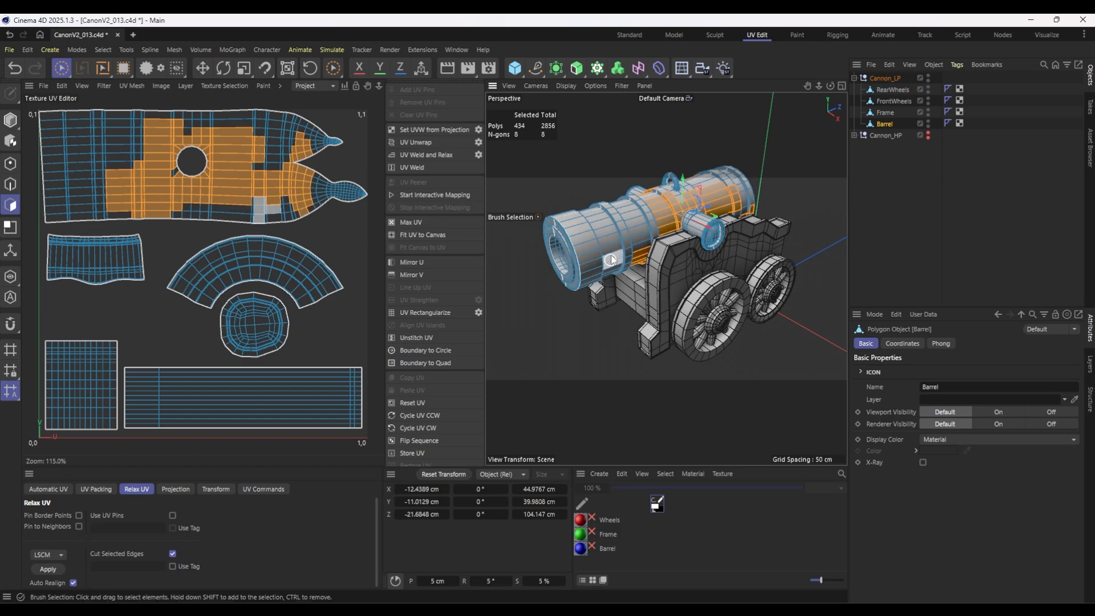
pyautogui.keyDown('alt'); pyautogui.moveTo(611, 260); pyautogui.dragTo(763, 224); pyautogui.keyUp('alt')
pyautogui.click(823, 149)
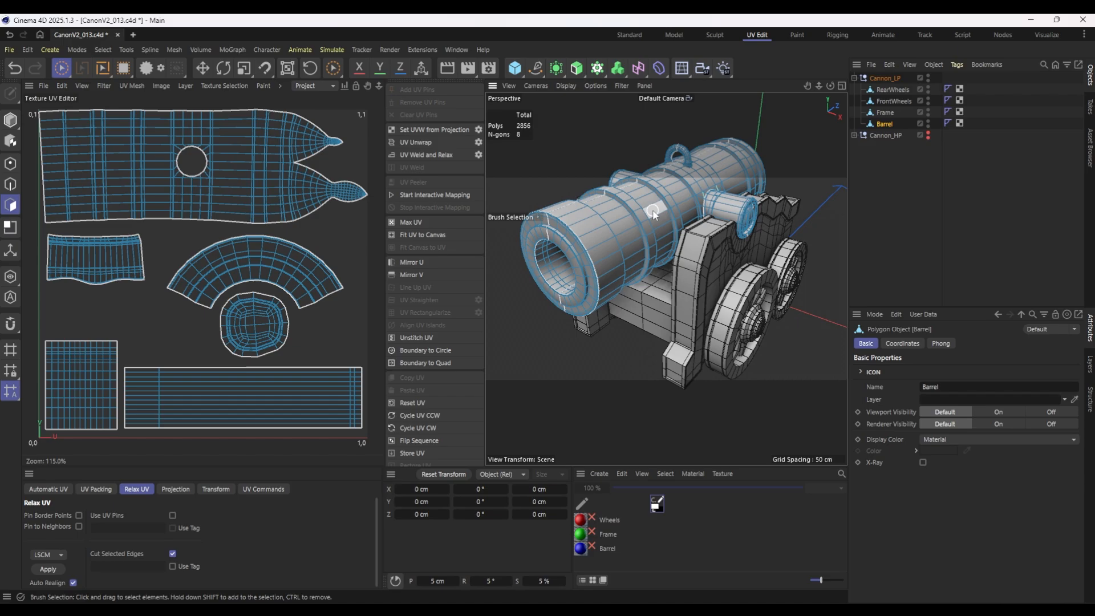
# Brush-select polygons on the Barrel's muzzle to check where they lie in the UV map, and clear the selection.
pyautogui.keyDown('alt'); pyautogui.moveTo(614, 252); pyautogui.dragTo(691, 253); pyautogui.keyUp('alt')
pyautogui.keyDown('alt'); pyautogui.moveTo(613, 297); pyautogui.dragTo(674, 266, button='middle'); pyautogui.keyUp('alt')
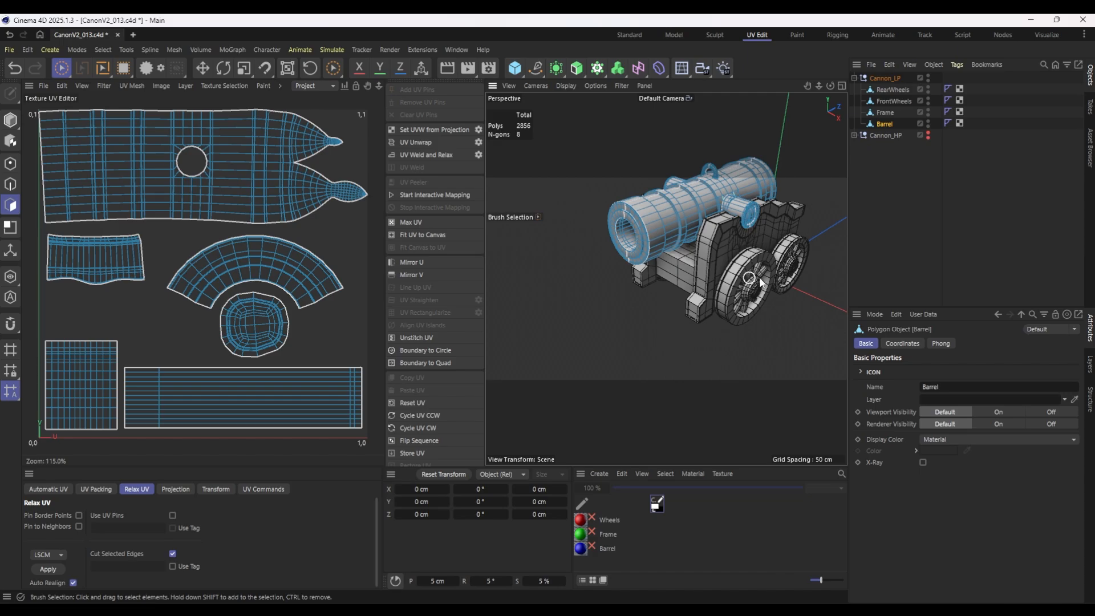
pyautogui.moveTo(633, 201); pyautogui.dragTo(662, 245)
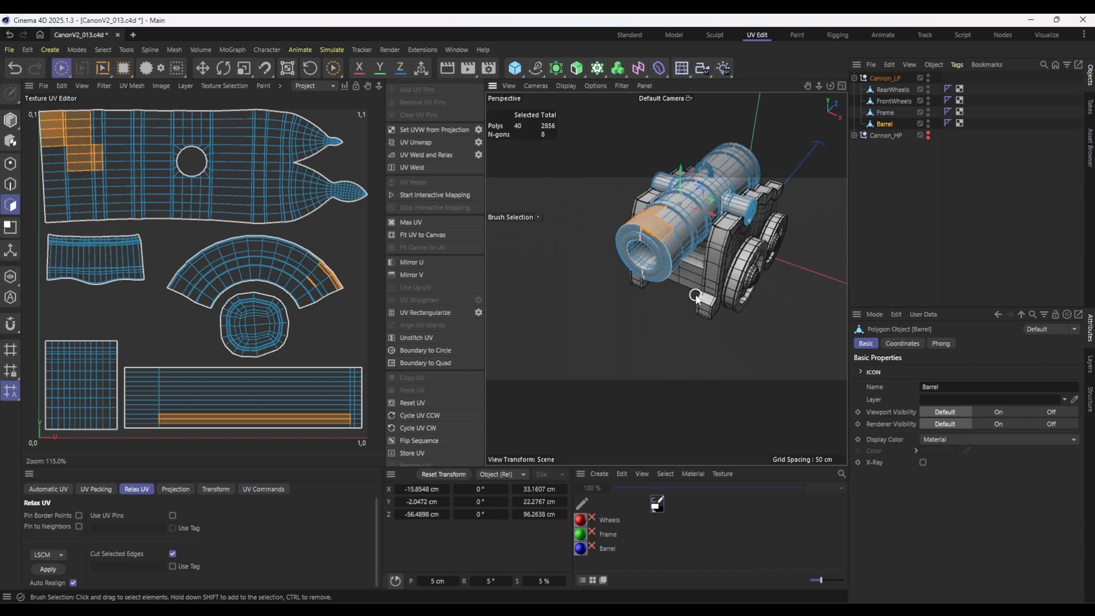
pyautogui.click(762, 289)
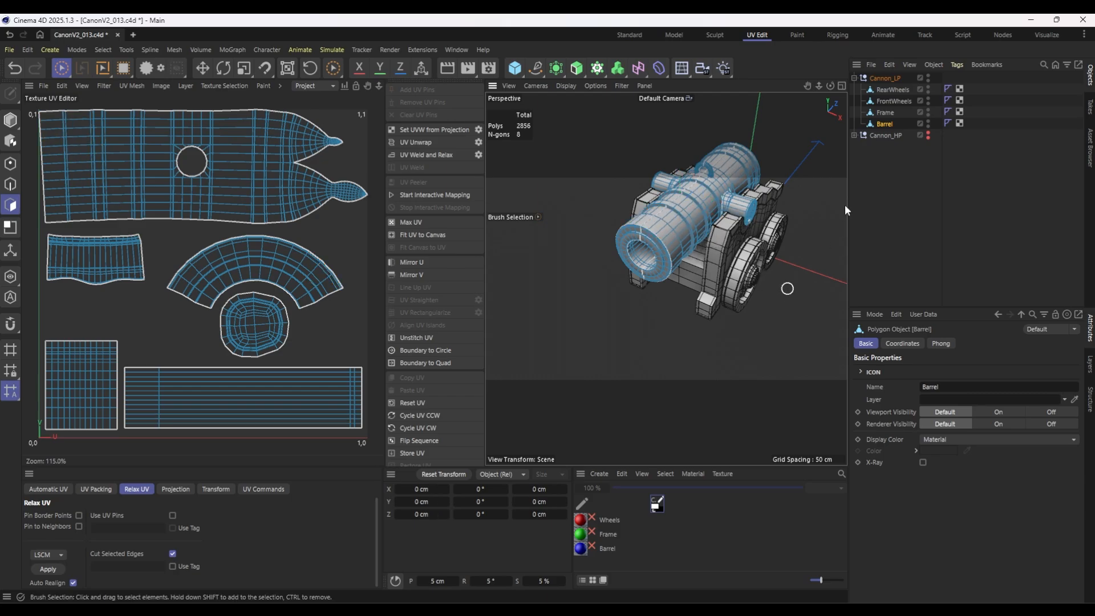
# Collapse and hide the Cannon_LP group, show Cannon_HP instead, and save an incremental version of the project.
pyautogui.click(853, 78)
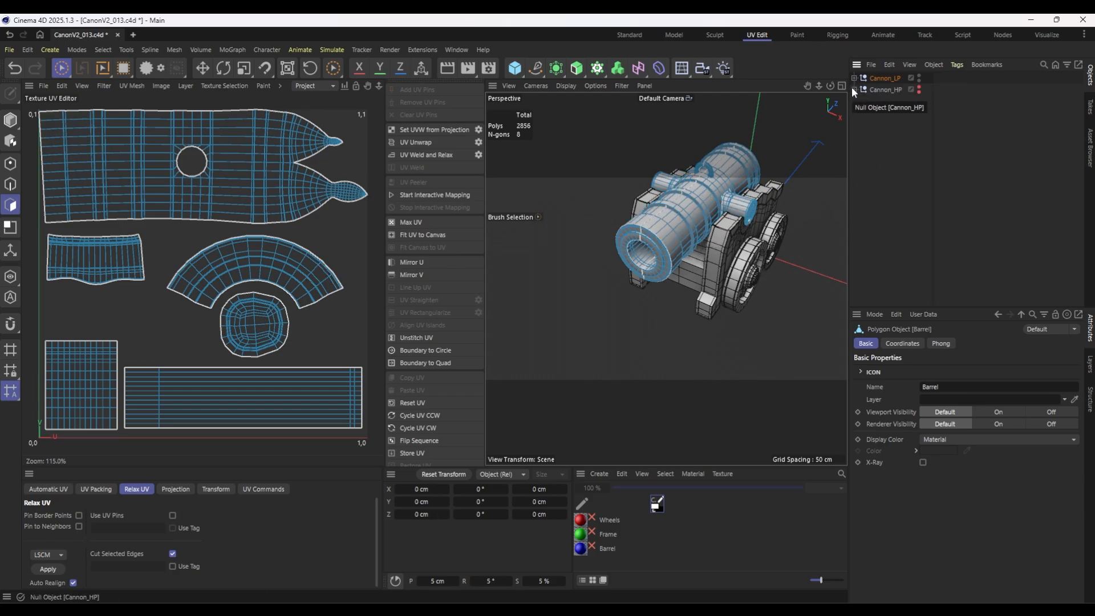
pyautogui.click(862, 78)
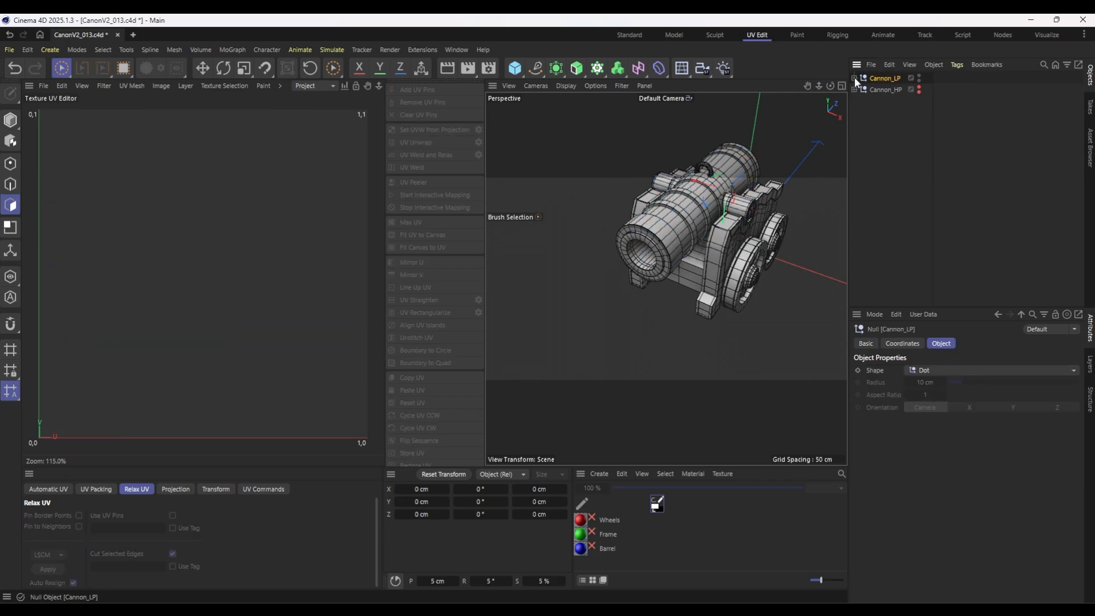
pyautogui.click(853, 77)
pyautogui.click(853, 77)
pyautogui.click(9, 50)
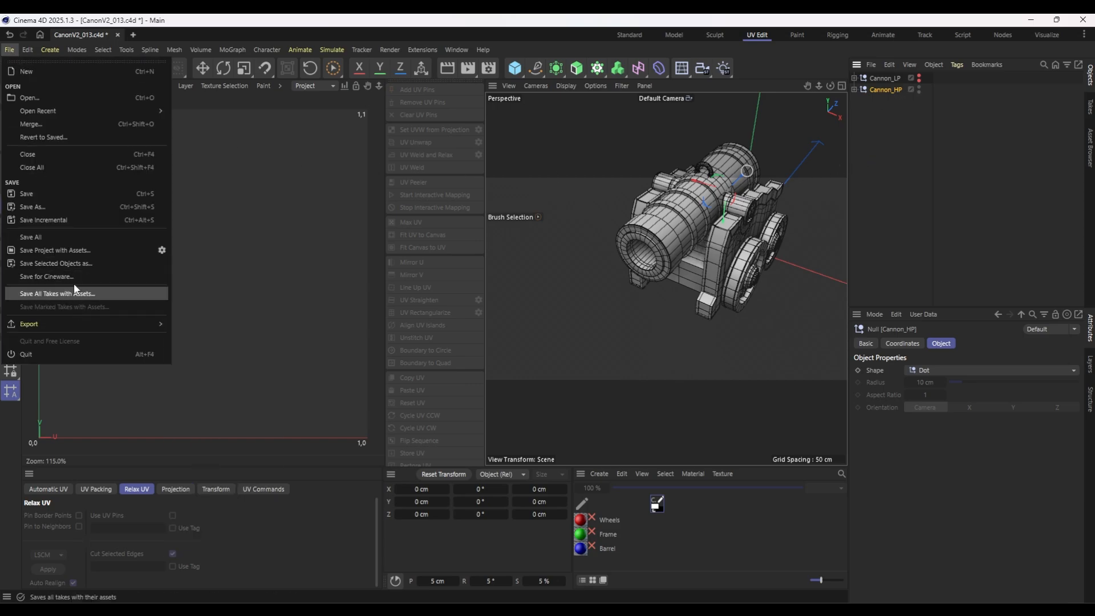
pyautogui.click(71, 220)
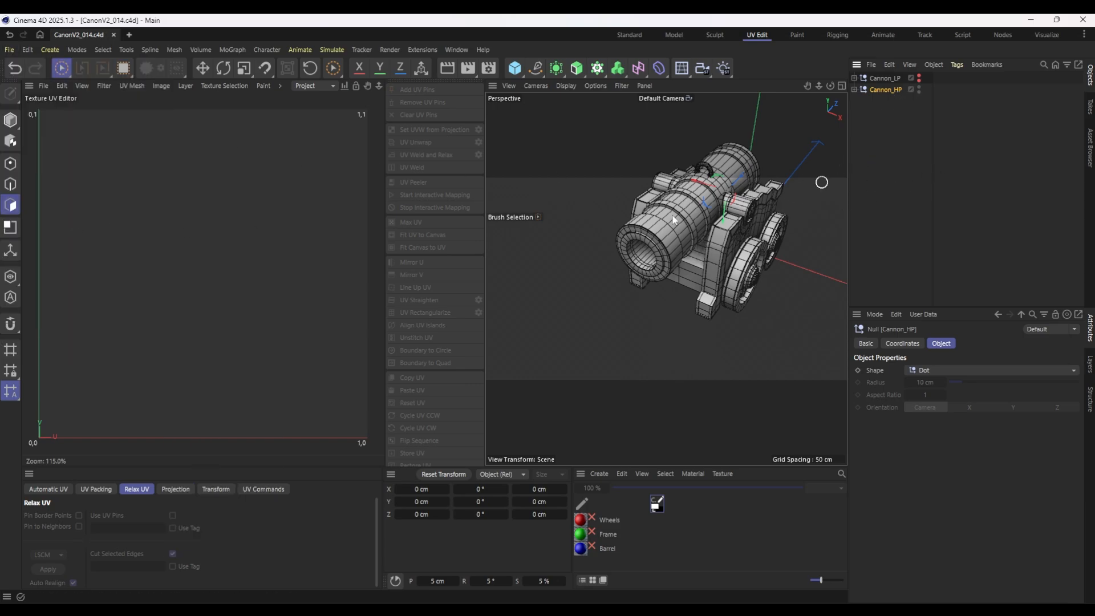
# Switch to the Standard layout and hide RearWheels, FrontWheels and Frame in Cannon_HP, leaving only the expanded Barrel shown.
pyautogui.moveTo(675, 219)
pyautogui.keyDown('alt'); pyautogui.mouseDown()
pyautogui.moveTo(696, 226)
pyautogui.moveTo(672, 242)
pyautogui.moveTo(693, 231)
pyautogui.mouseUp(); pyautogui.keyUp('alt')
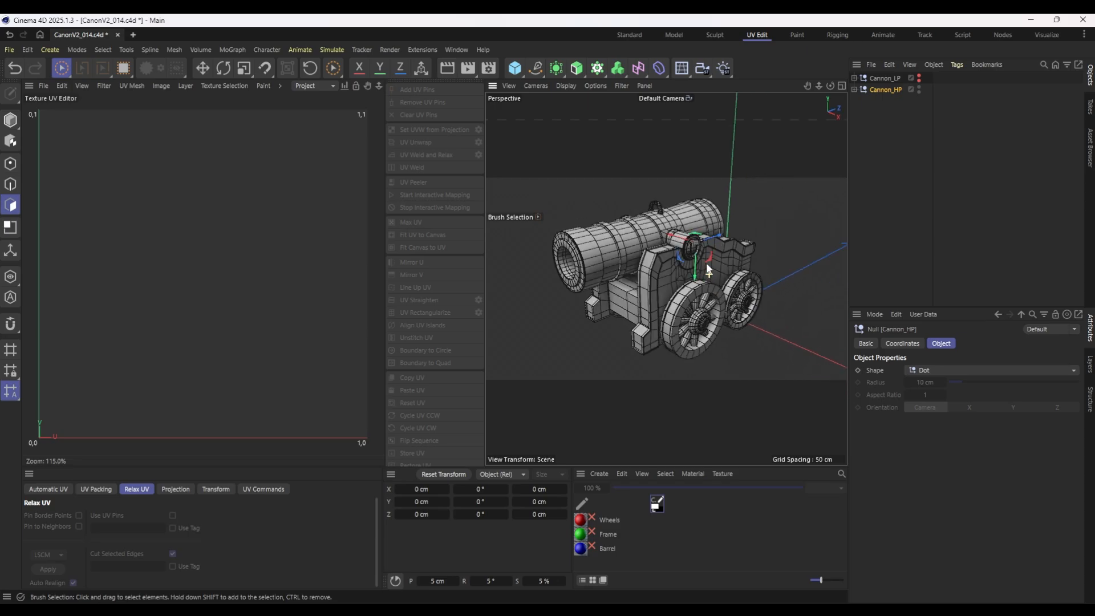
pyautogui.click(629, 36)
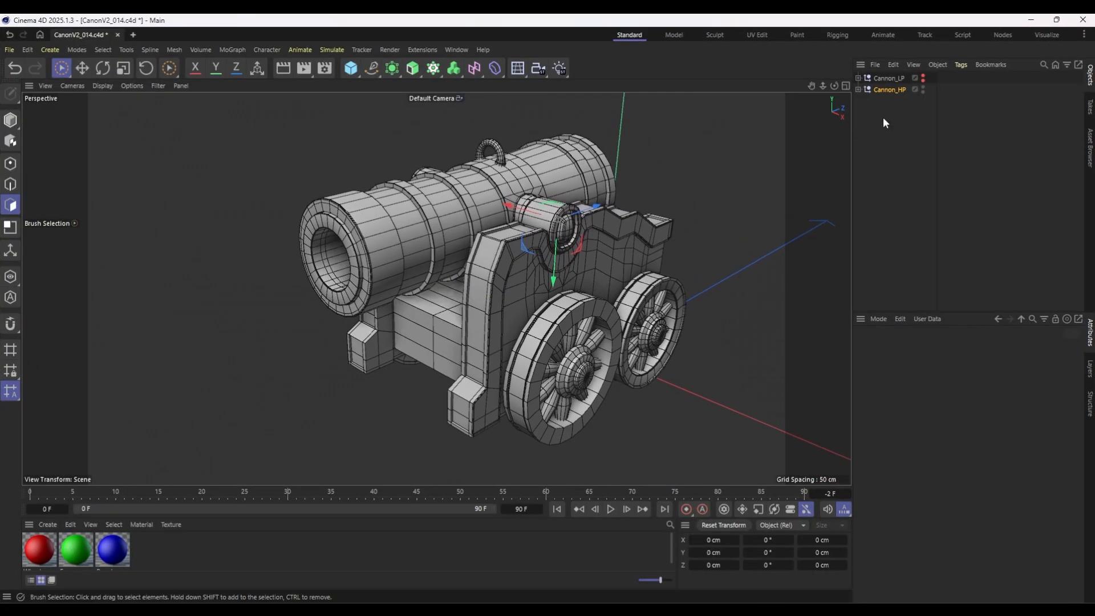
pyautogui.click(858, 90)
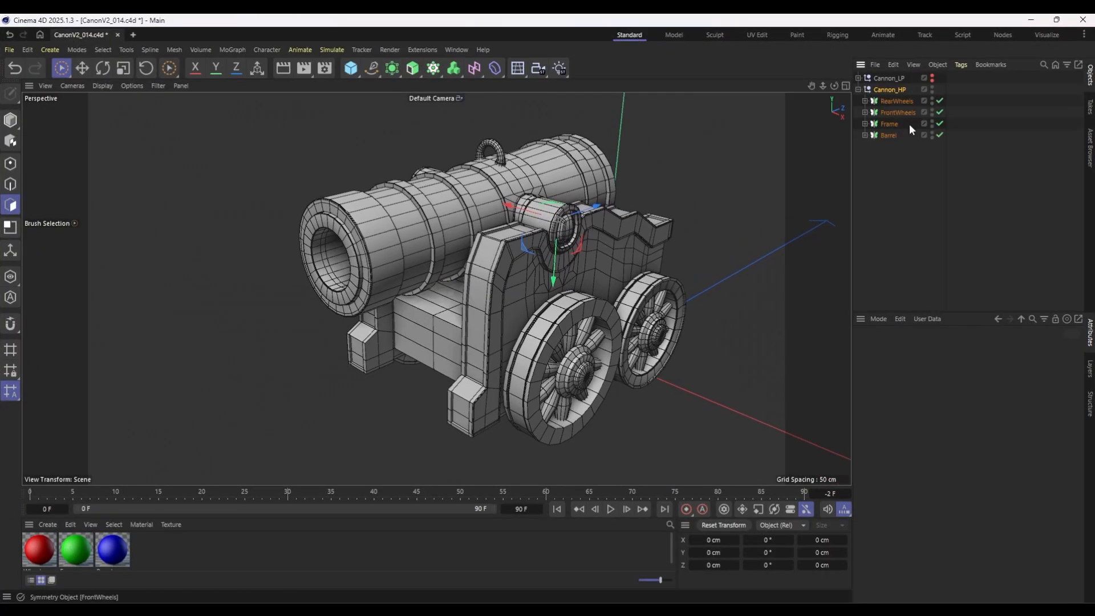
pyautogui.moveTo(930, 122); pyautogui.dragTo(931, 99)
pyautogui.click(878, 135)
pyautogui.click(864, 135)
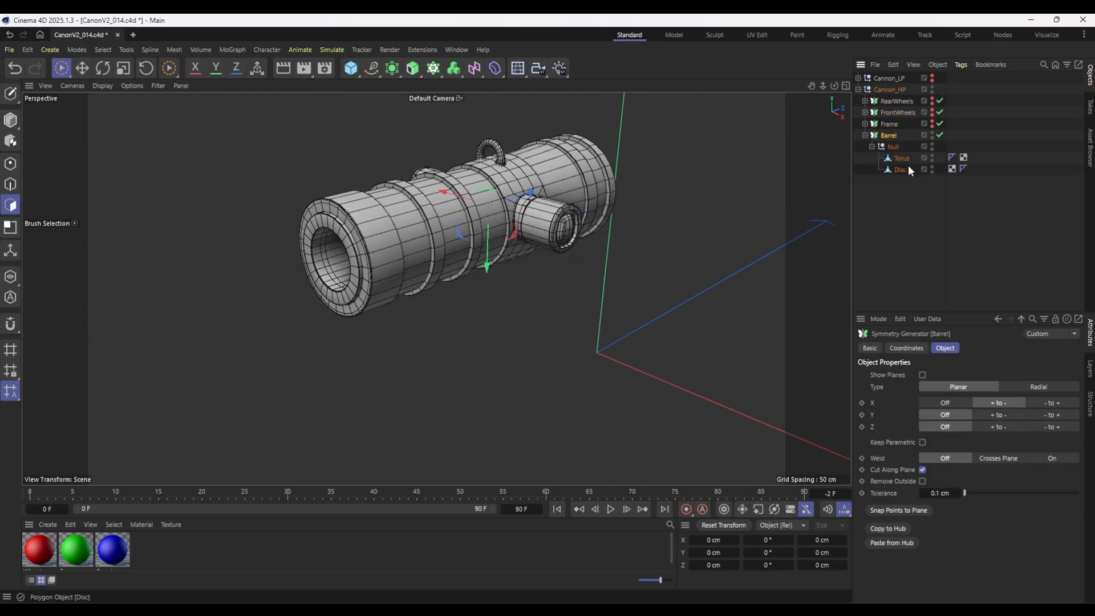
# Look through the Barrel symmetry object's children, group the symmetry object under a new null and name the null Barrel.
pyautogui.click(900, 158)
pyautogui.scroll(2, 405, 187)
pyautogui.scroll(3, 404, 187)
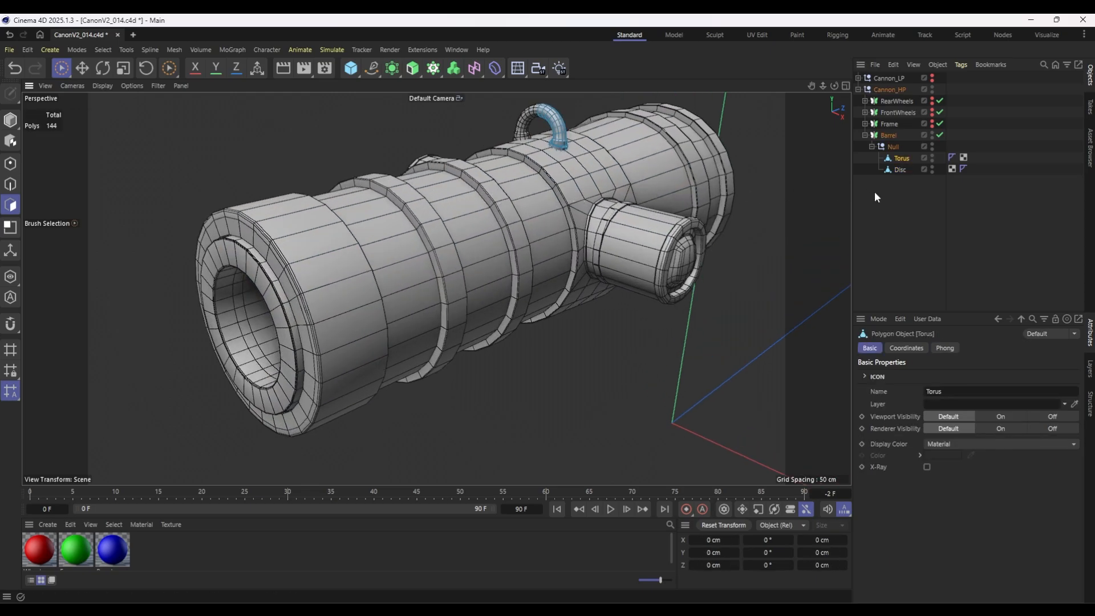
pyautogui.click(889, 140)
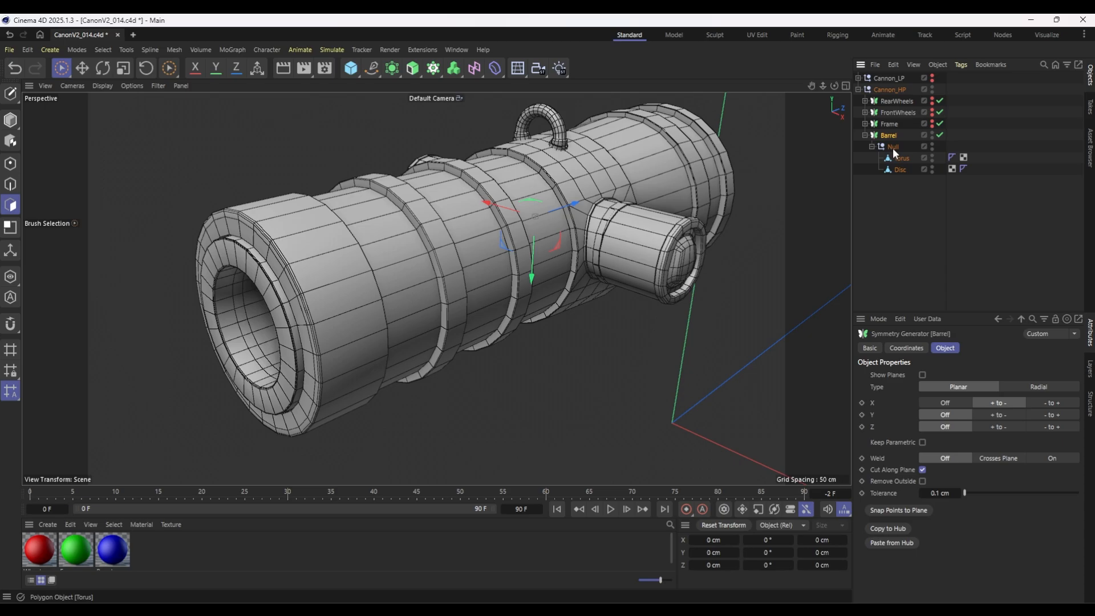
pyautogui.click(892, 147)
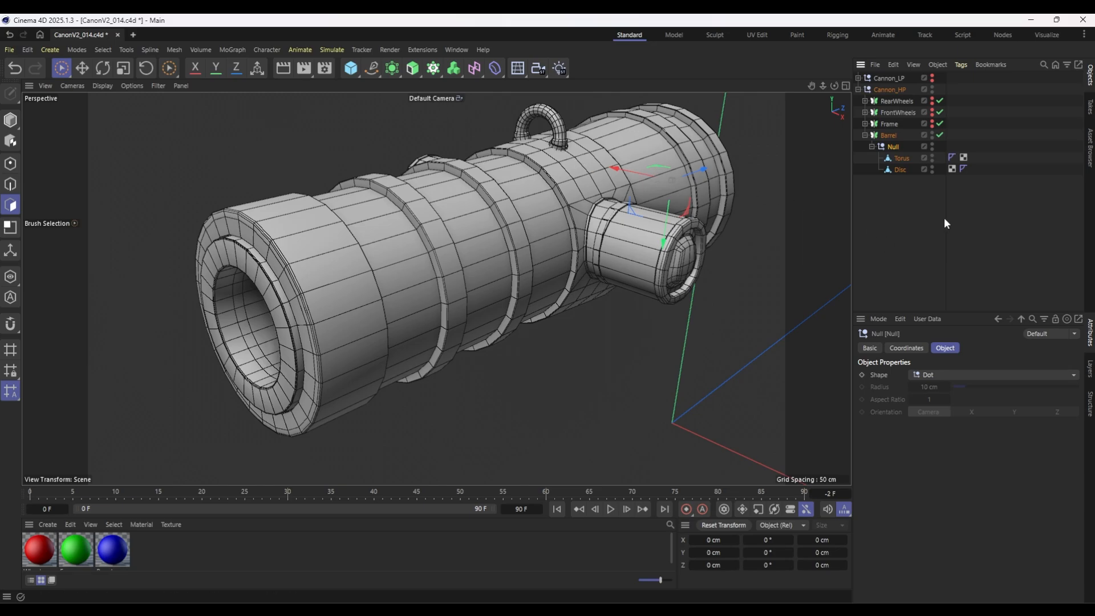
pyautogui.click(894, 136)
pyautogui.press('c')
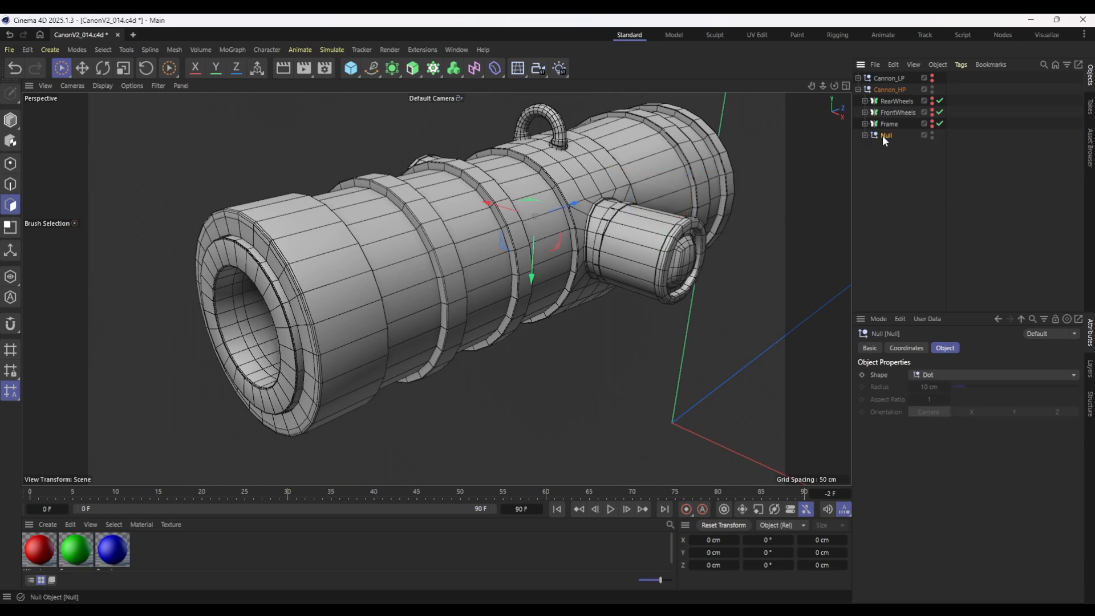
pyautogui.doubleClick(885, 136)
pyautogui.write('Barrel')
pyautogui.press('Return')
pyautogui.click(864, 135)
pyautogui.click(893, 147)
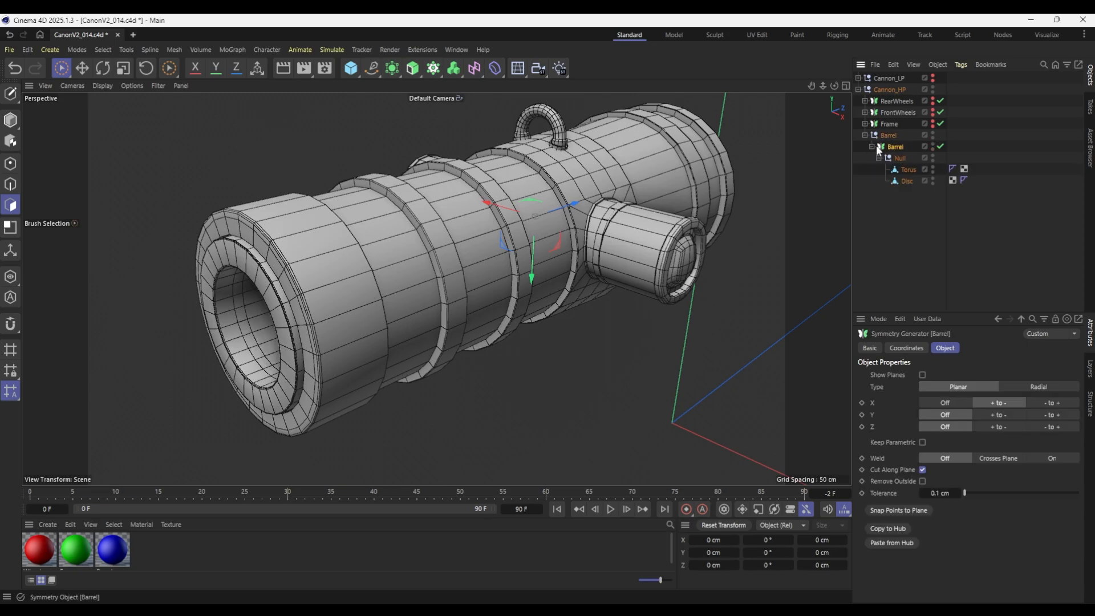
# Add a Sphere at the position of the Barrel null and set its type to Hemisphere.
pyautogui.click(888, 136)
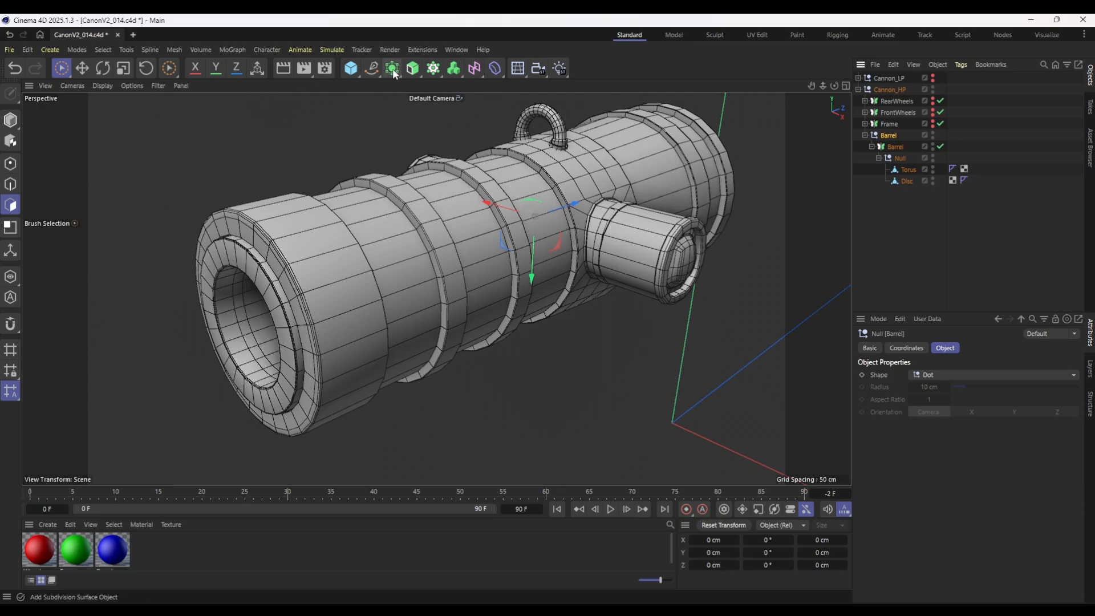
pyautogui.moveTo(353, 71); pyautogui.dragTo(578, 104)
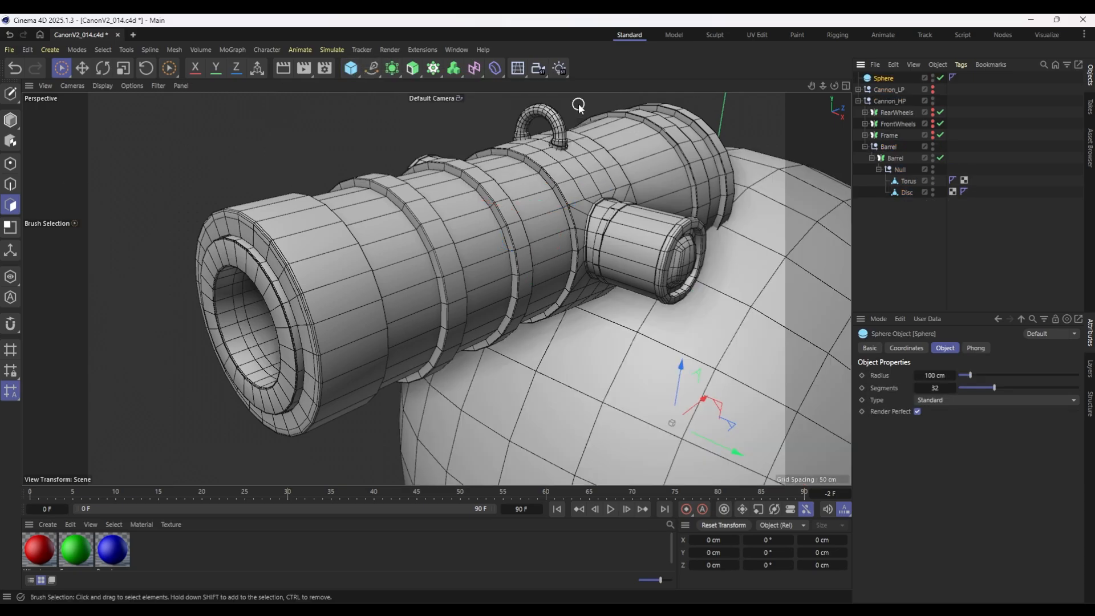
pyautogui.hotkey('ctrl', 'z')
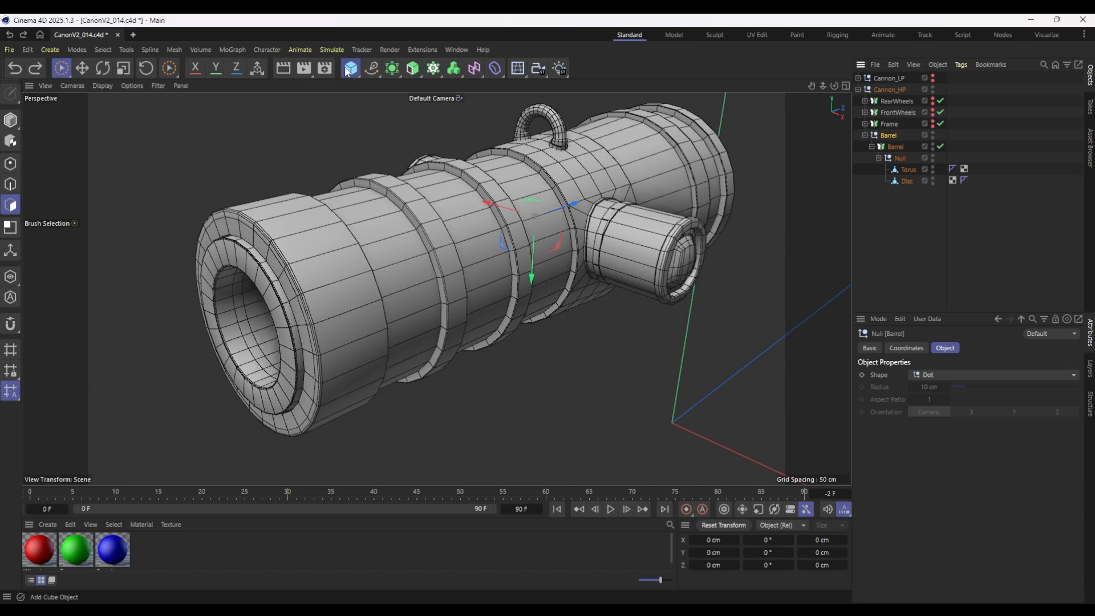
pyautogui.moveTo(347, 72); pyautogui.dragTo(587, 107)
pyautogui.click(949, 399)
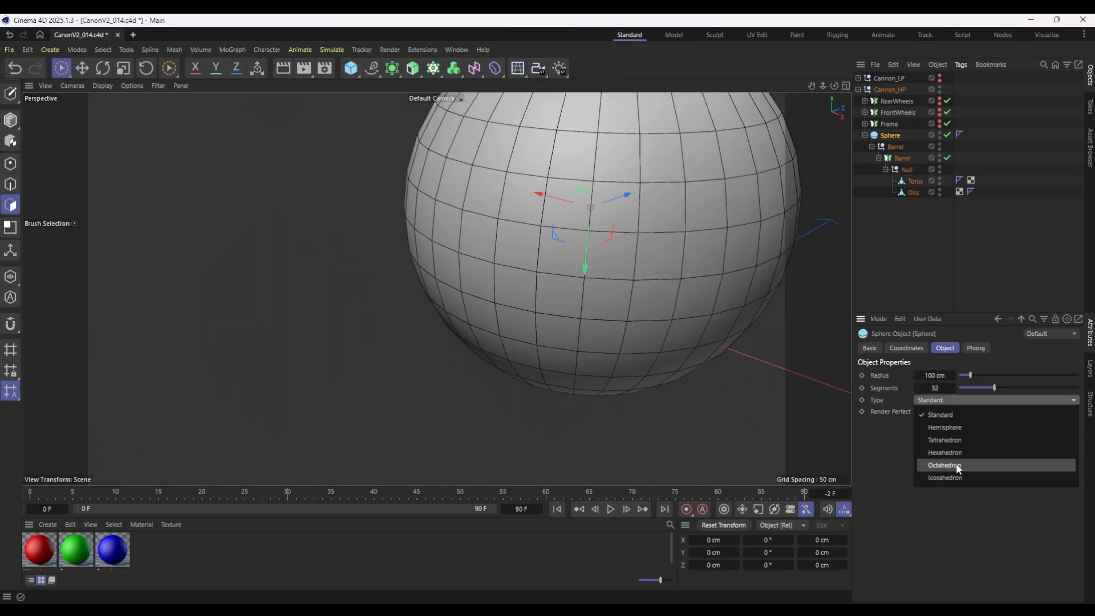
pyautogui.click(960, 427)
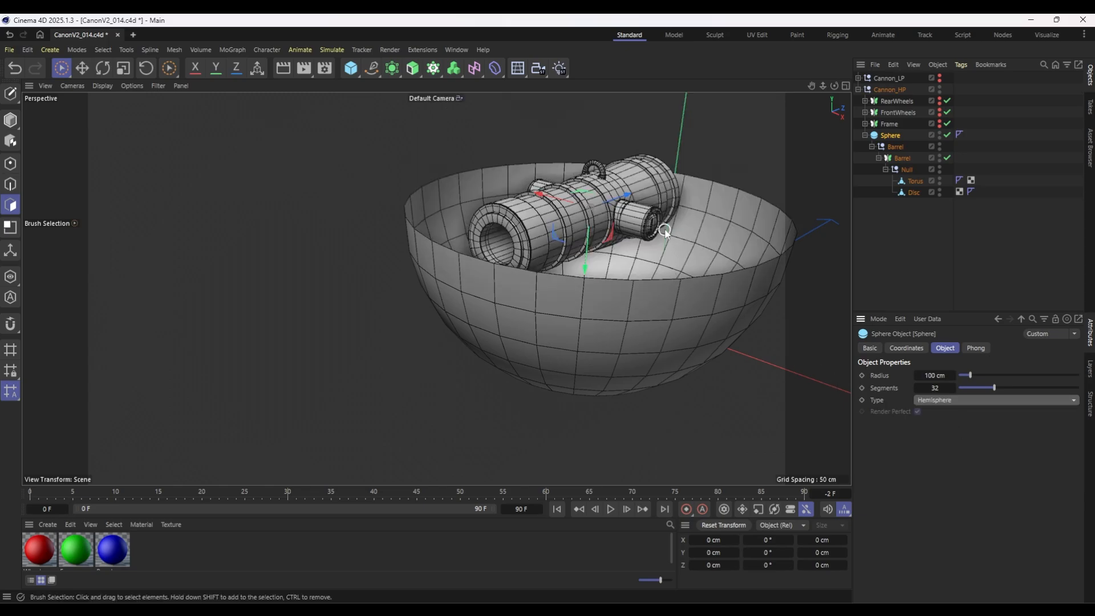
# Nest the Sphere inside the Barrel null instead of above it and scale it down to a radius of about 13.24 cm.
pyautogui.press('t')
pyautogui.moveTo(669, 215); pyautogui.dragTo(579, 271)
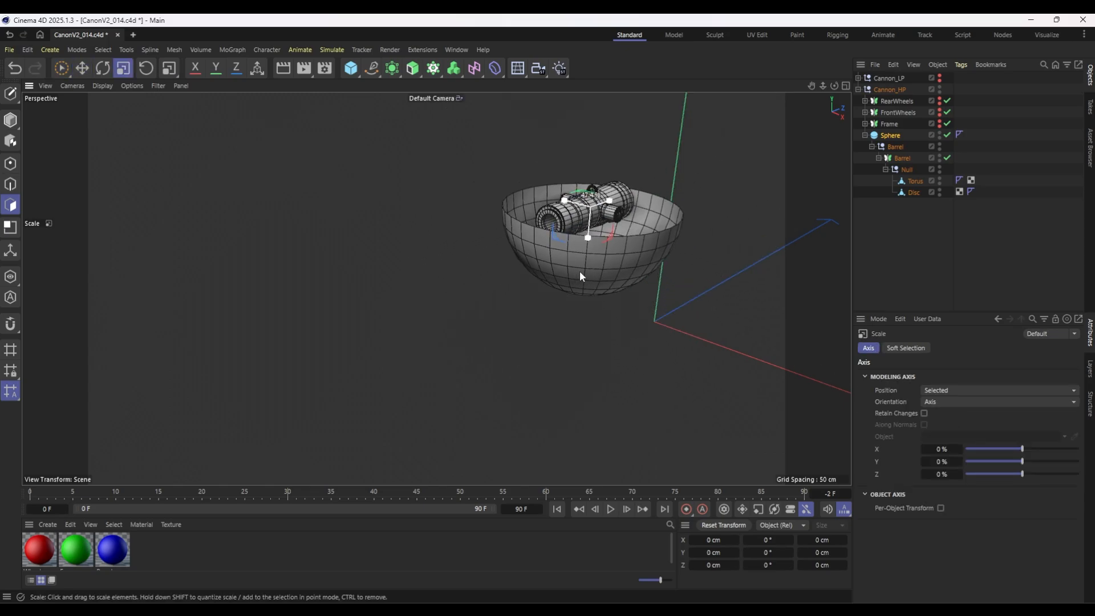
pyautogui.hotkey('ctrl', 'z')
pyautogui.moveTo(895, 147); pyautogui.dragTo(893, 132)
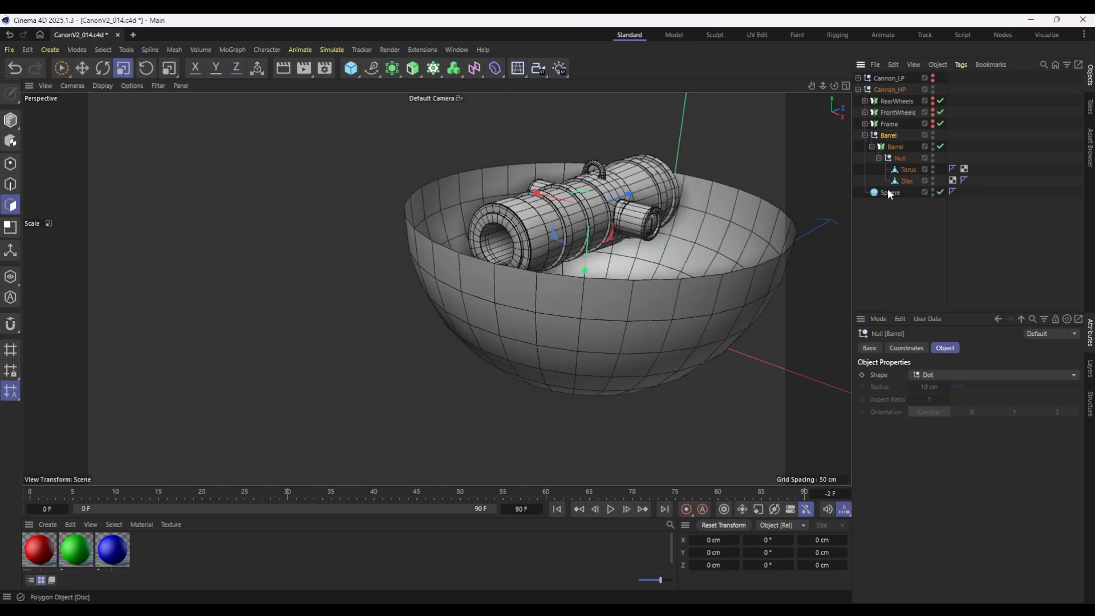
pyautogui.moveTo(890, 194); pyautogui.dragTo(892, 142)
pyautogui.moveTo(720, 187); pyautogui.dragTo(480, 351)
pyautogui.scroll(3, 618, 211)
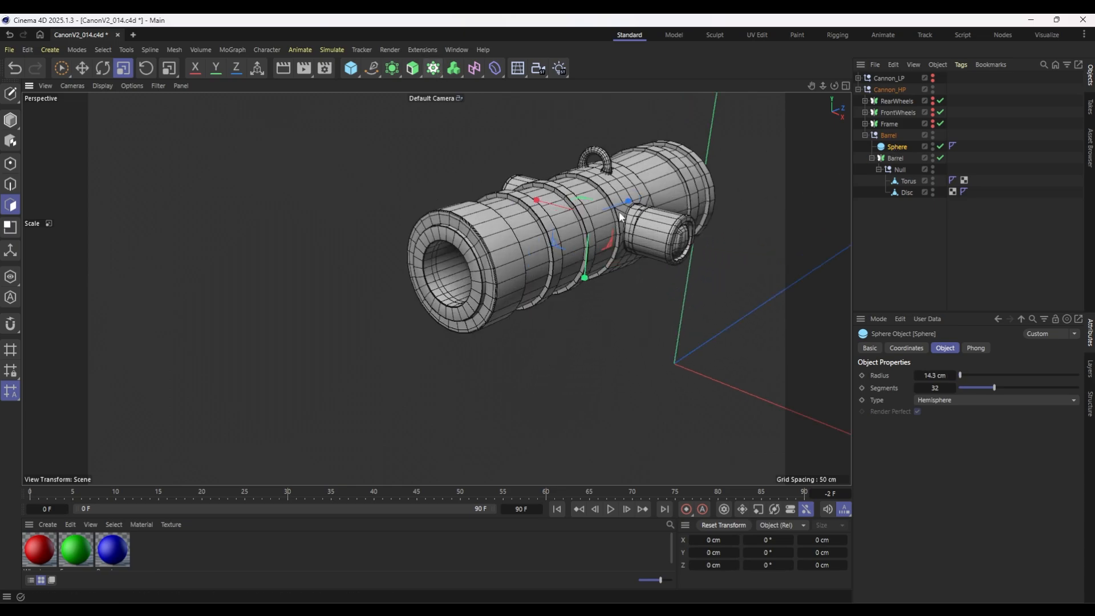
pyautogui.moveTo(798, 163); pyautogui.dragTo(773, 166)
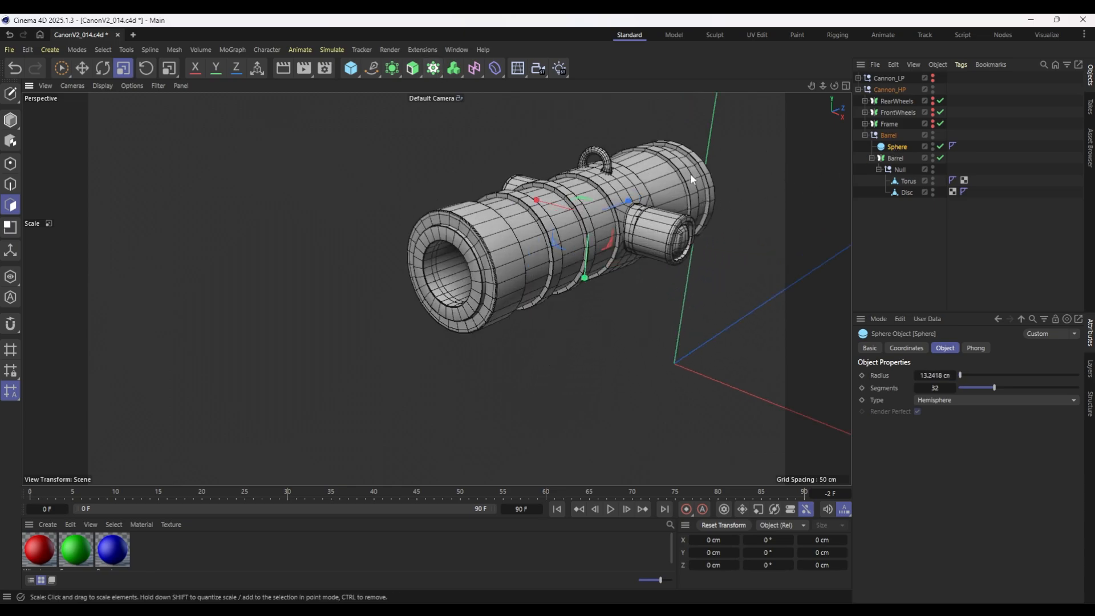
# Put the Sphere in a Cloner set to Radial mode on the XY plane with a count of 8.
pyautogui.keyDown('alt'); pyautogui.click(434, 69); pyautogui.keyUp('alt')
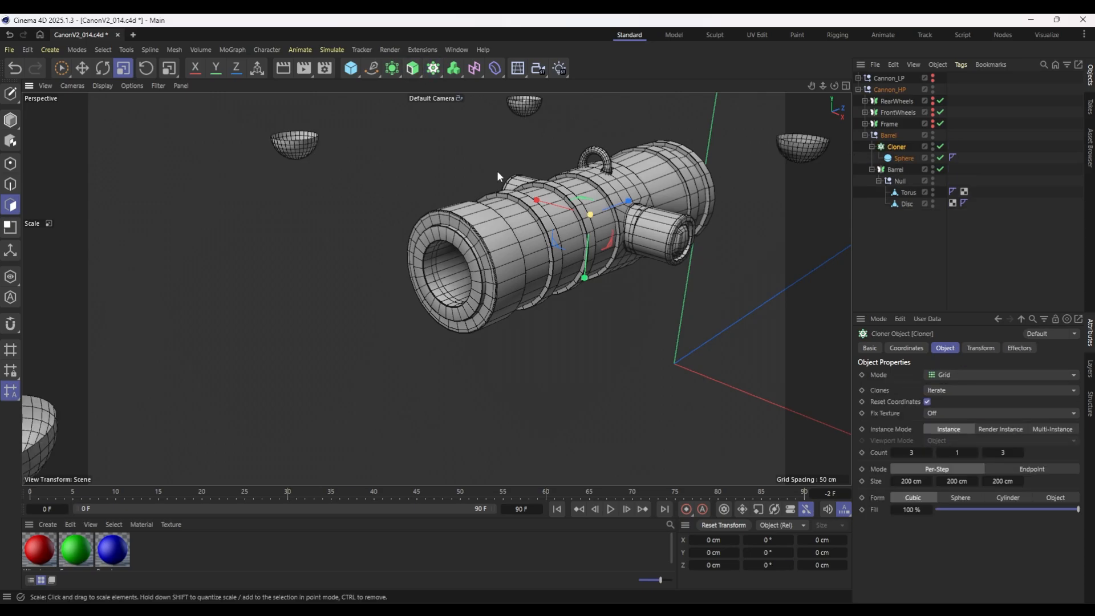
pyautogui.click(946, 374)
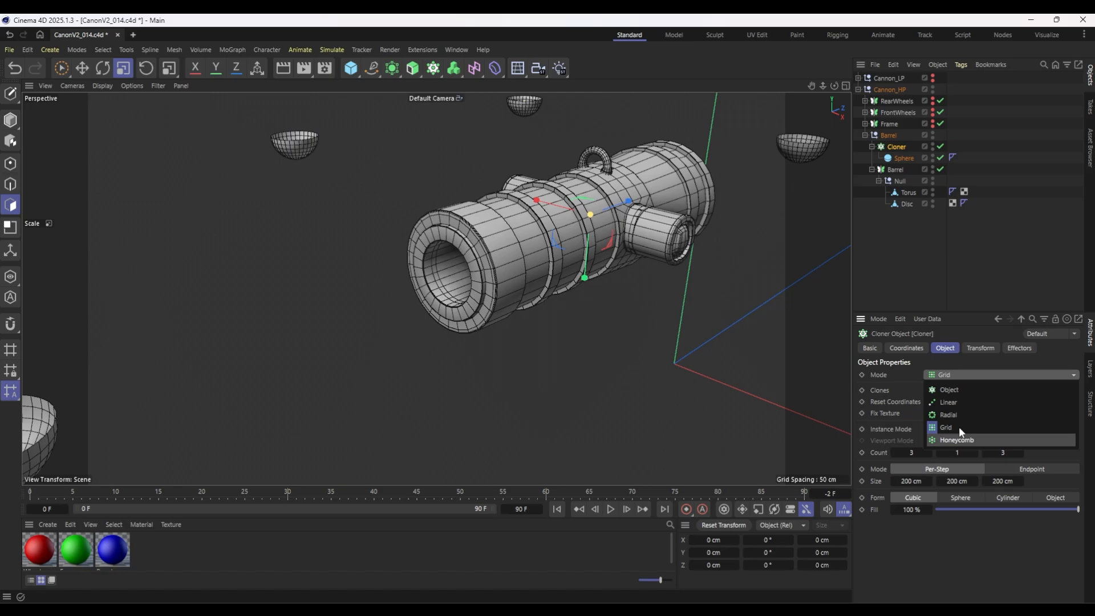
pyautogui.click(956, 412)
pyautogui.click(943, 478)
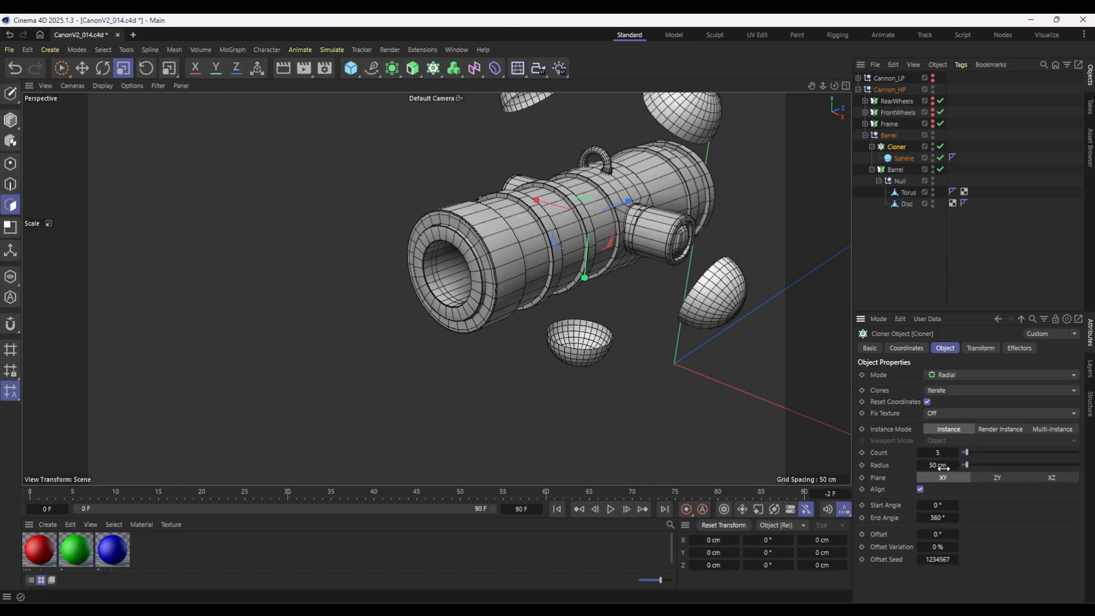
pyautogui.click(955, 452)
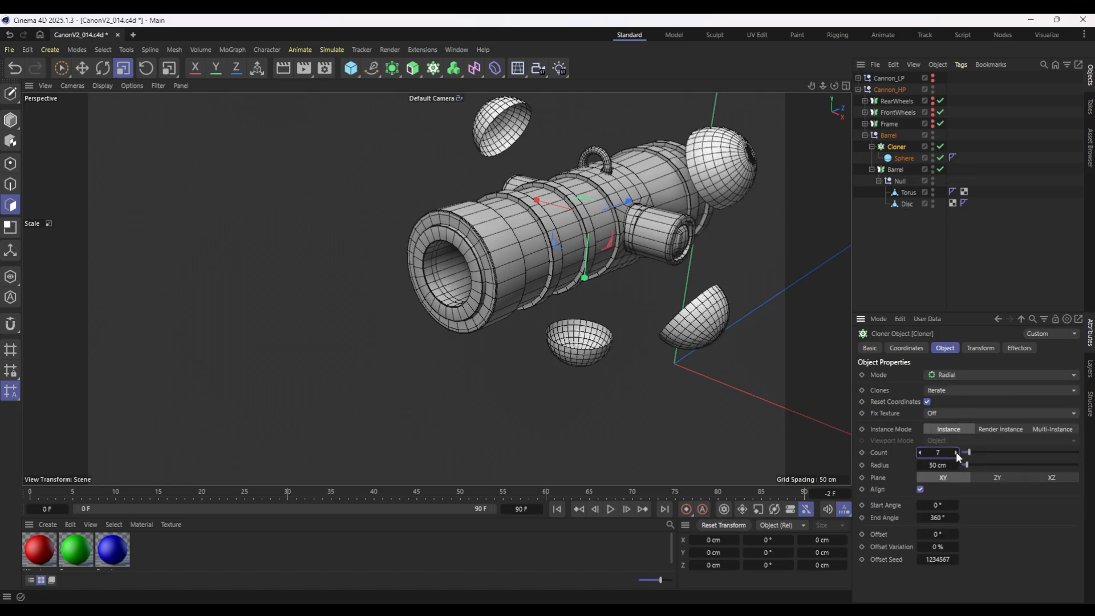
pyautogui.click(956, 452)
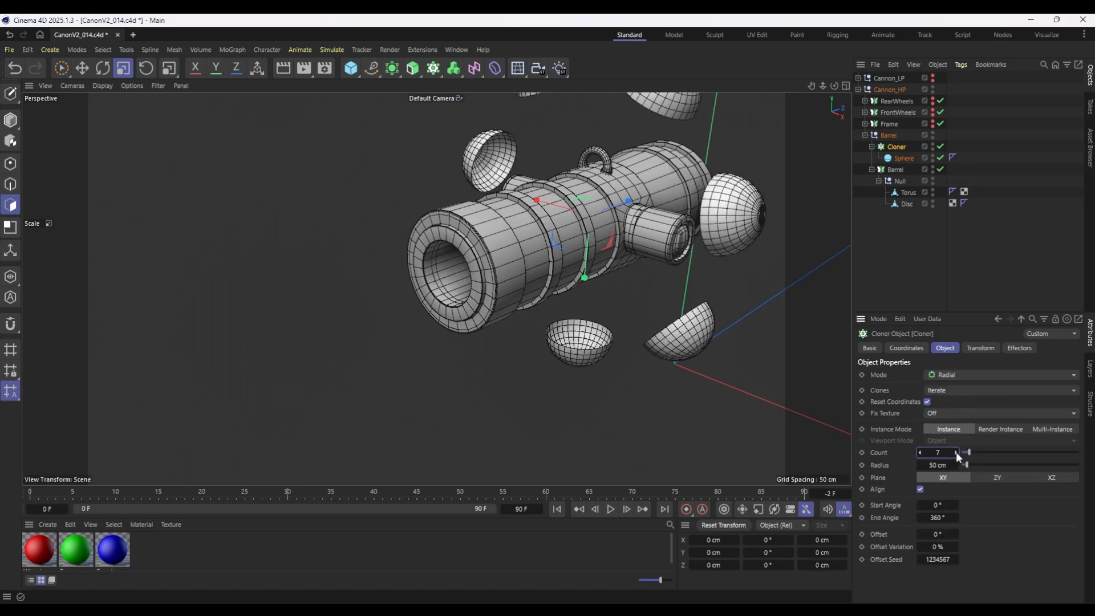
# Reduce the cloned hemisphere Sphere to 17 segments.
pyautogui.click(904, 158)
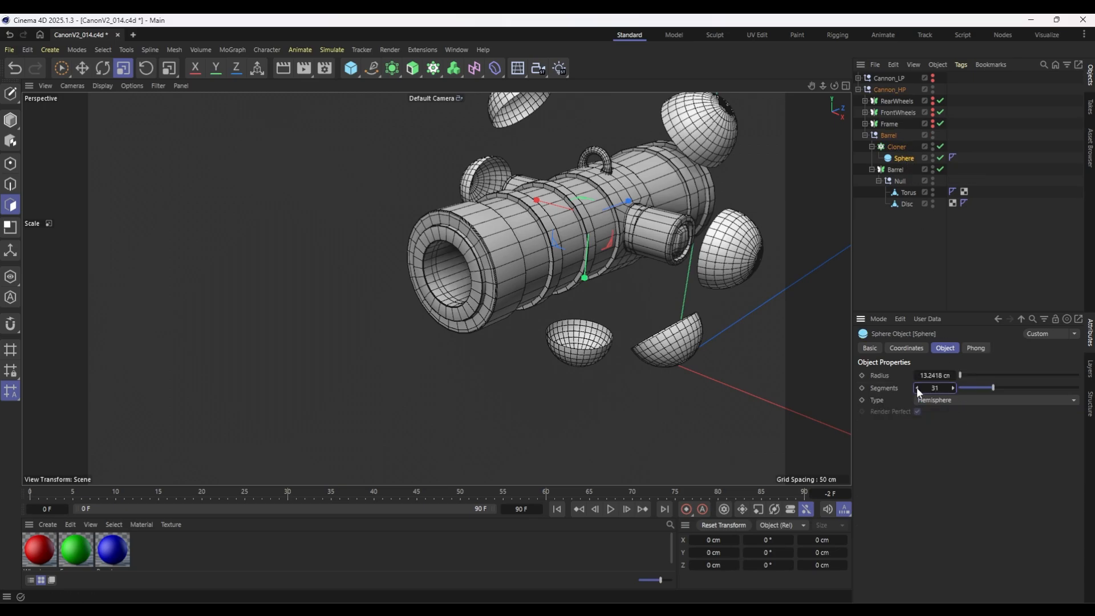
pyautogui.moveTo(915, 388); pyautogui.dragTo(916, 388)
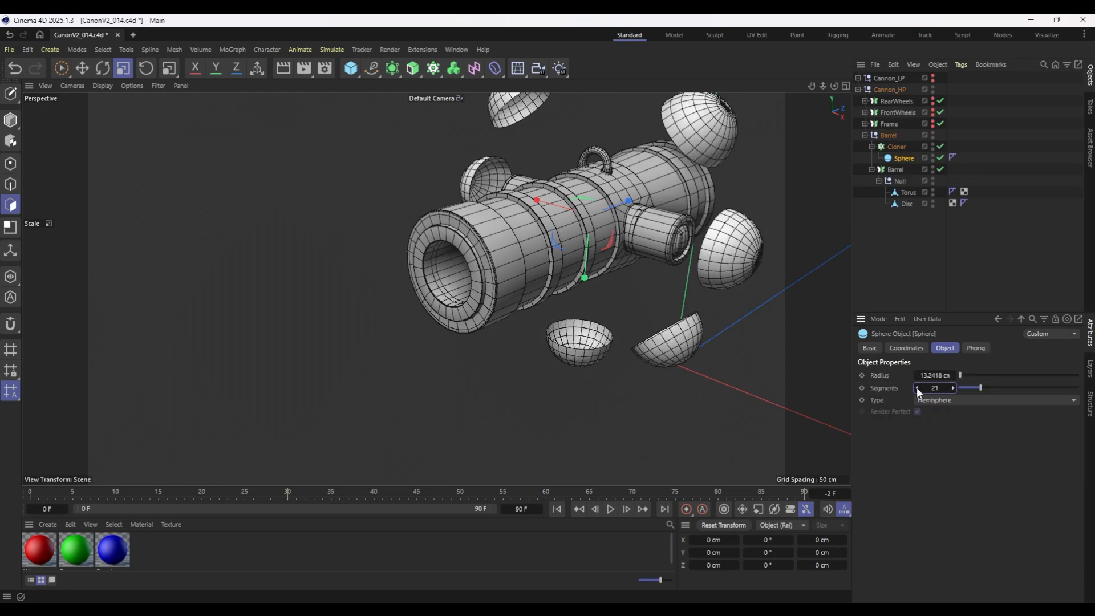
pyautogui.click(916, 387)
pyautogui.click(916, 387)
pyautogui.click(916, 387)
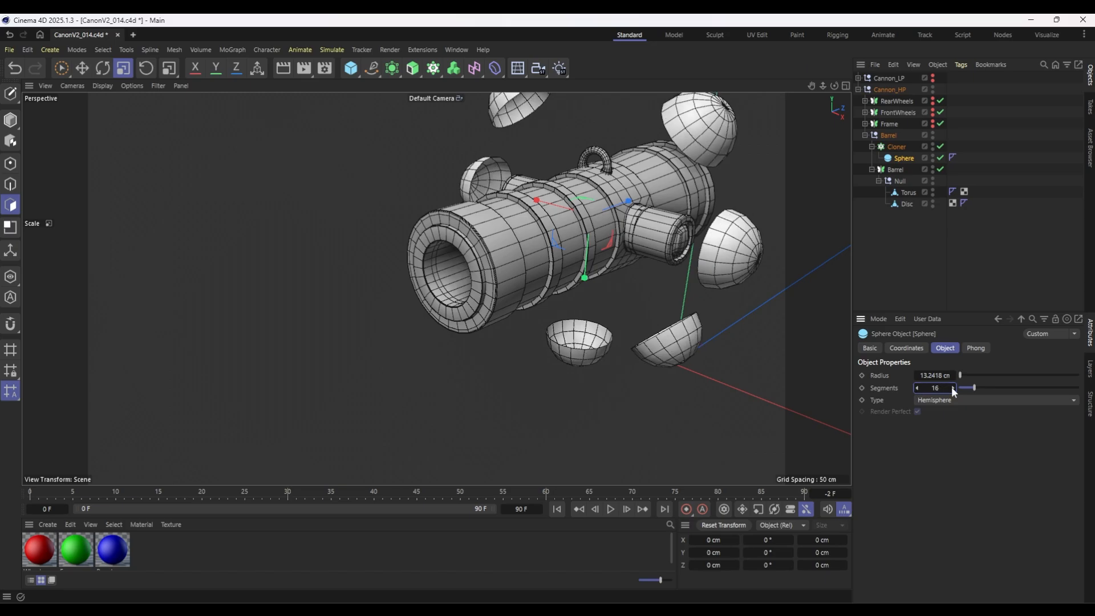
pyautogui.click(952, 388)
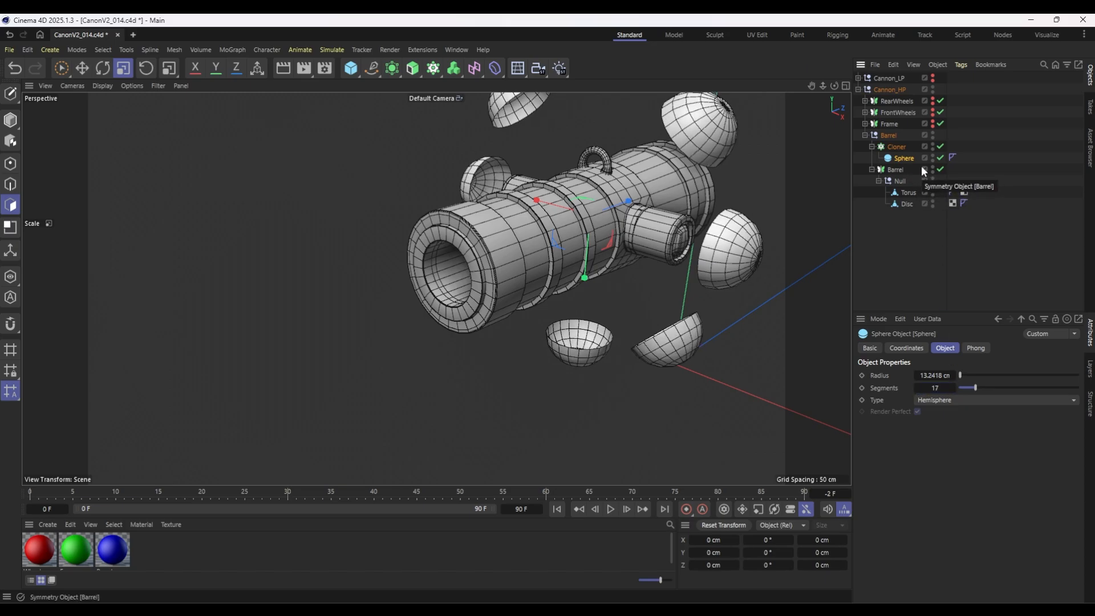
# Make the cloned Sphere editable and hide the Barrel symmetry object beneath the Cloner.
pyautogui.press('c')
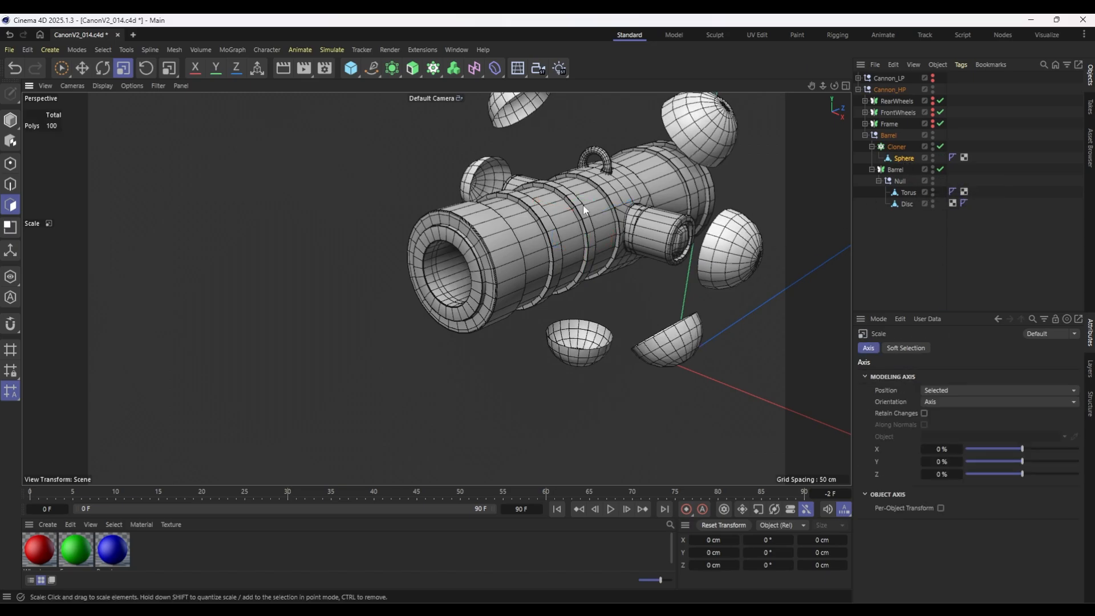
pyautogui.keyDown('alt'); pyautogui.doubleClick(933, 169); pyautogui.keyUp('alt')
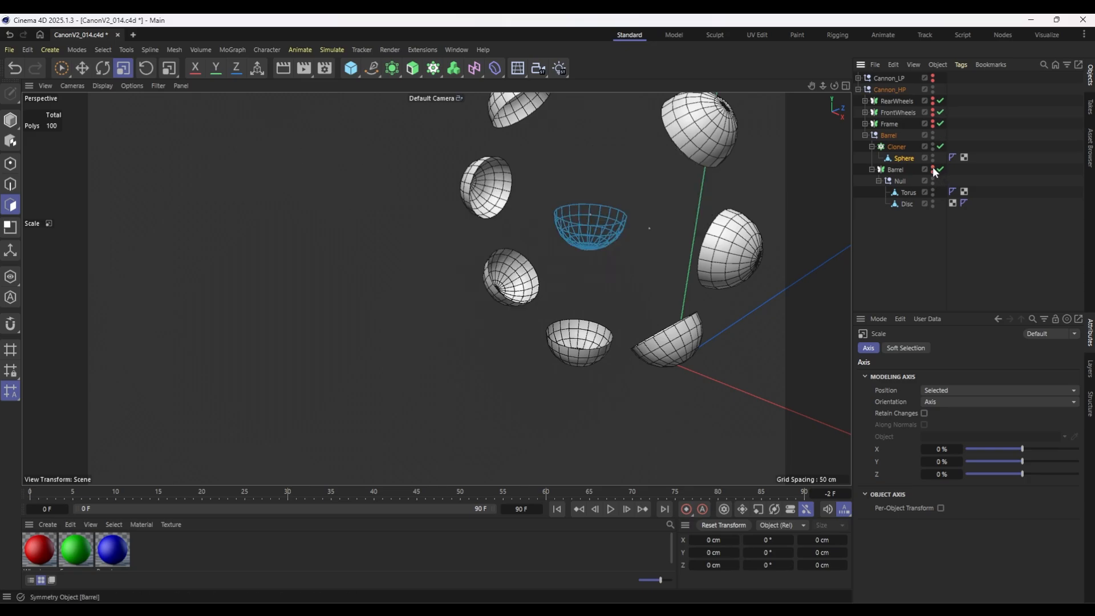
# Flatten the cloned Sphere along Y and shrink it overall to about 4.73 × 0.71 × 4.73 cm.
pyautogui.press('Return')
pyautogui.moveTo(583, 278); pyautogui.dragTo(598, 230)
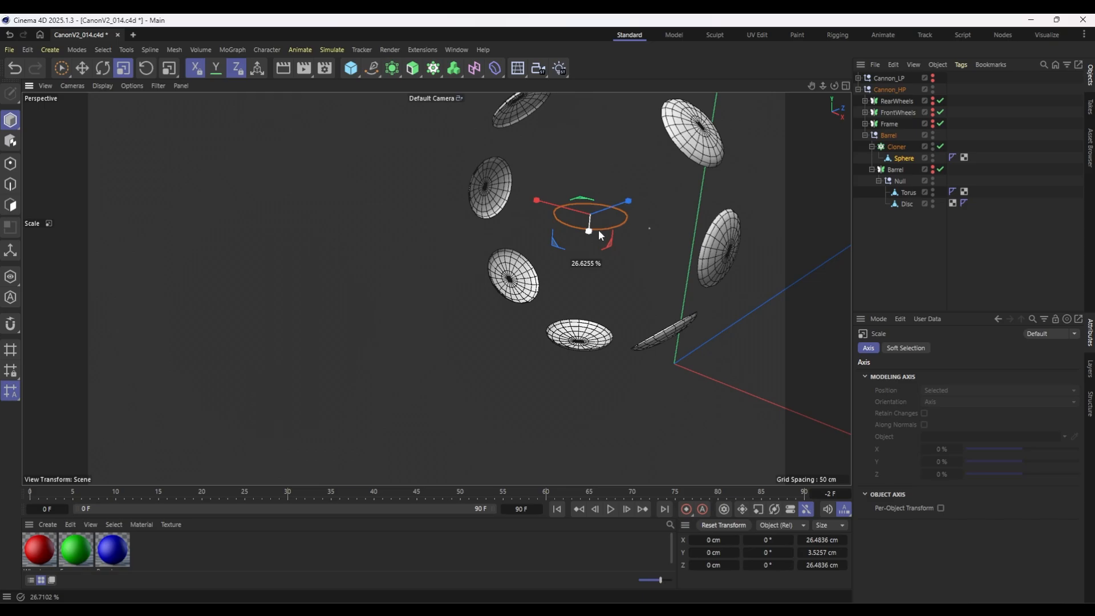
pyautogui.moveTo(524, 262); pyautogui.dragTo(374, 305)
pyautogui.keyDown('alt'); pyautogui.moveTo(798, 167); pyautogui.dragTo(733, 195); pyautogui.keyUp('alt')
pyautogui.moveTo(669, 223); pyautogui.dragTo(597, 249)
pyautogui.keyDown('alt'); pyautogui.moveTo(664, 305); pyautogui.dragTo(687, 156); pyautogui.keyUp('alt')
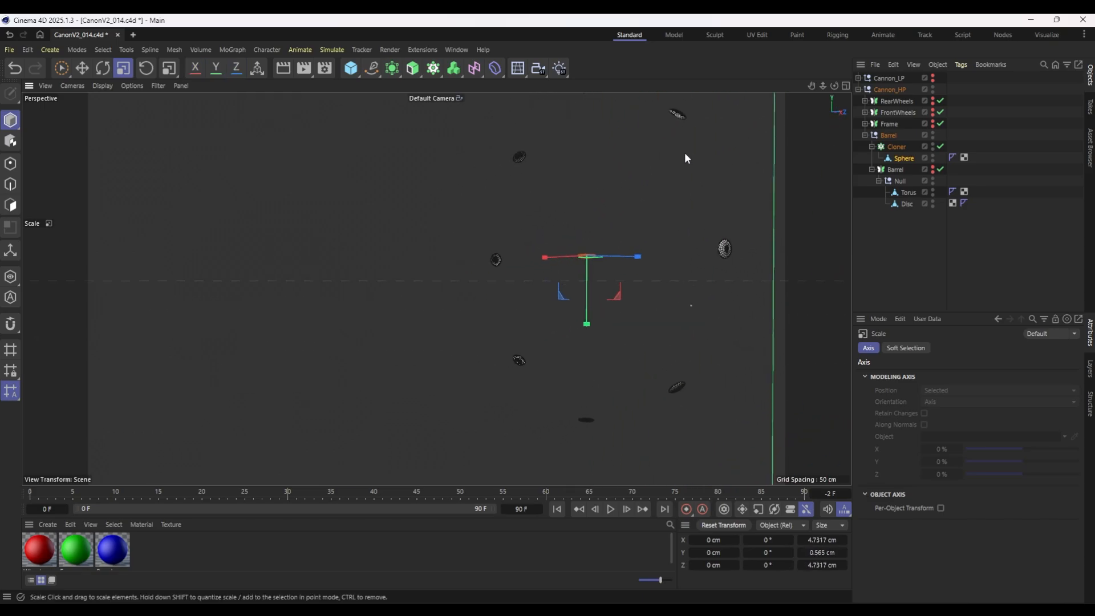
pyautogui.moveTo(586, 317); pyautogui.dragTo(590, 365)
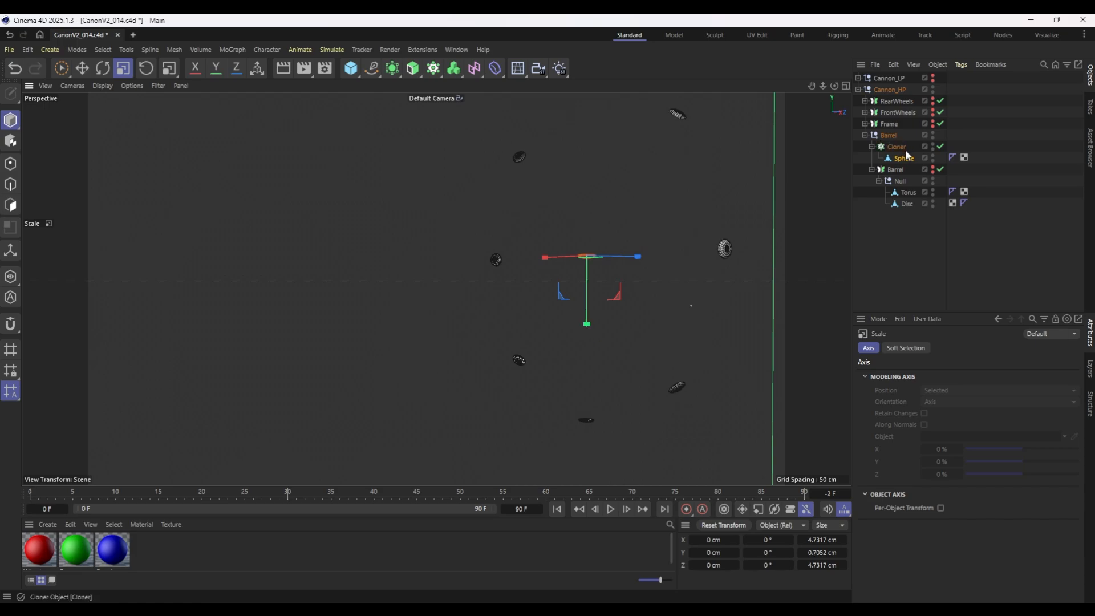
# Unhide the Barrel symmetry and fit the Cloner to its muzzle band at about Z -66.4 cm with a 17 cm radius.
pyautogui.click(897, 147)
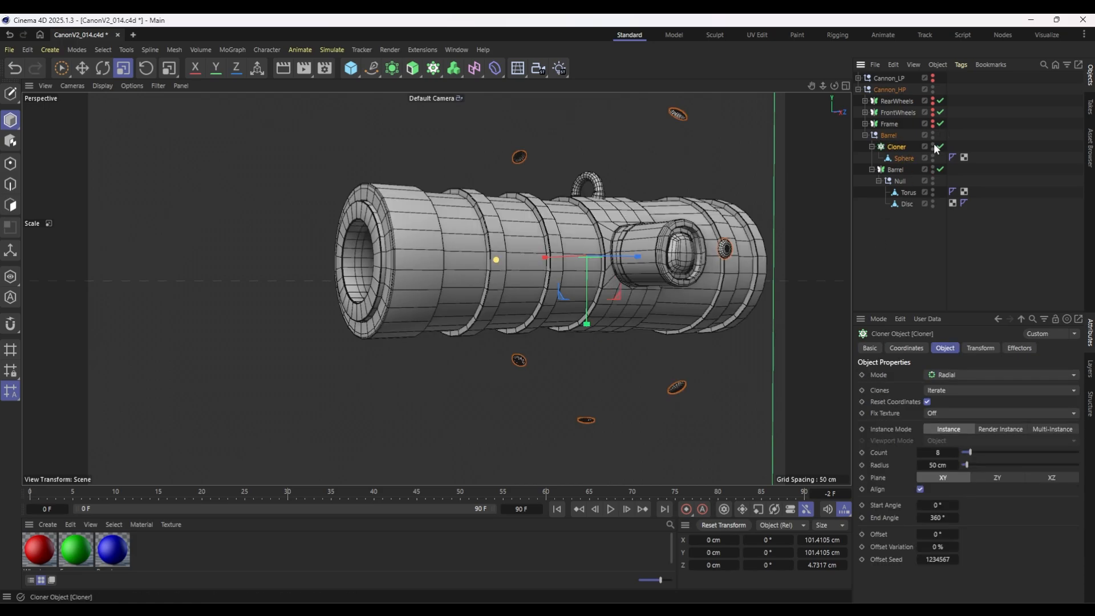
pyautogui.click(61, 69)
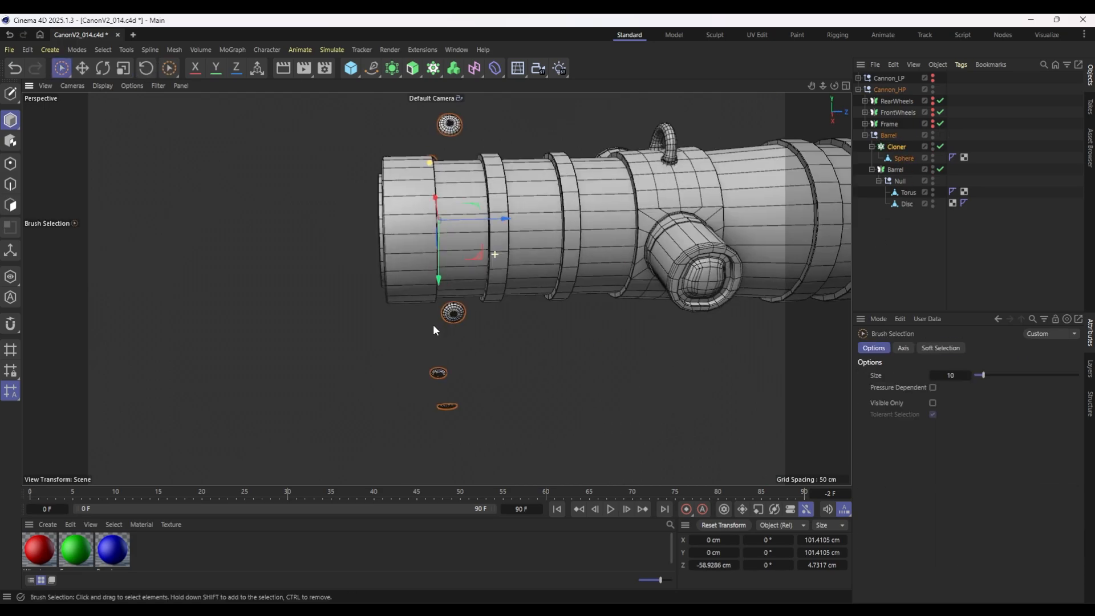
pyautogui.keyDown('alt'); pyautogui.moveTo(433, 324); pyautogui.dragTo(432, 338); pyautogui.keyUp('alt')
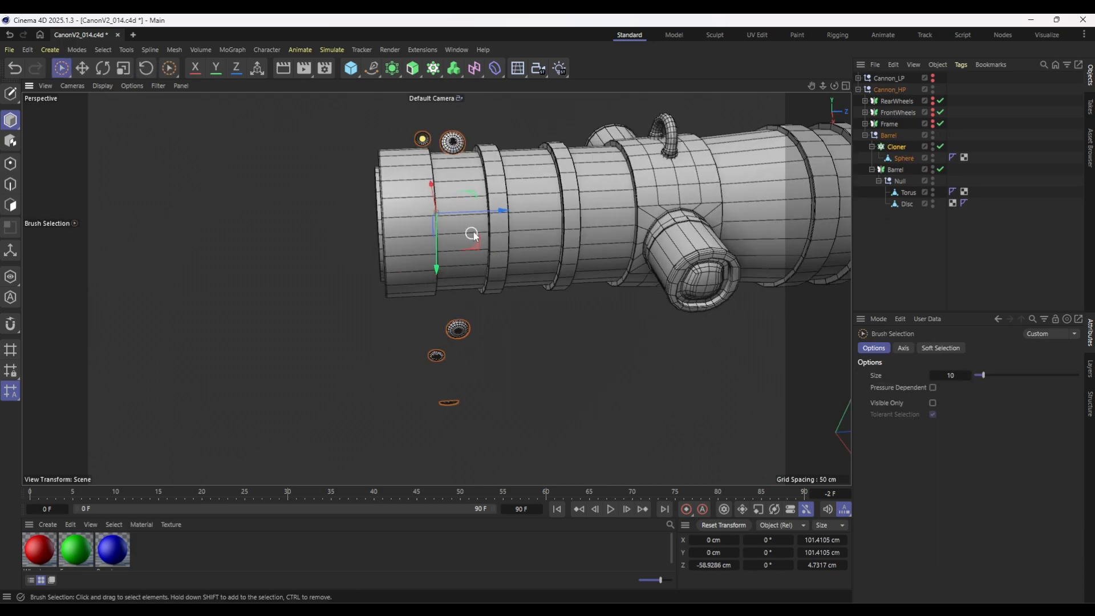
pyautogui.moveTo(493, 219); pyautogui.dragTo(473, 218)
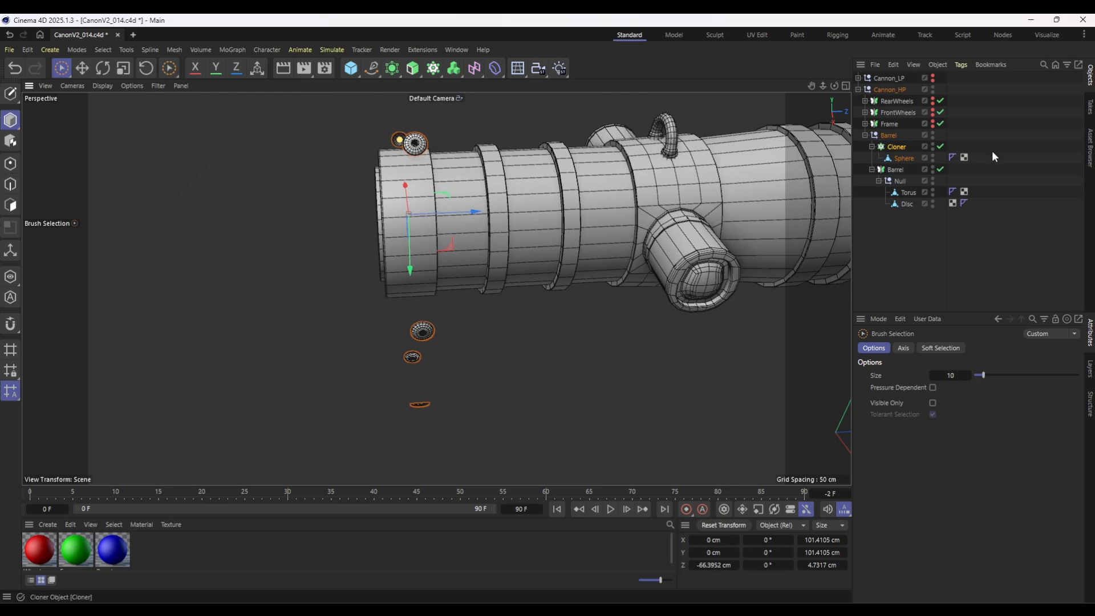
pyautogui.click(902, 148)
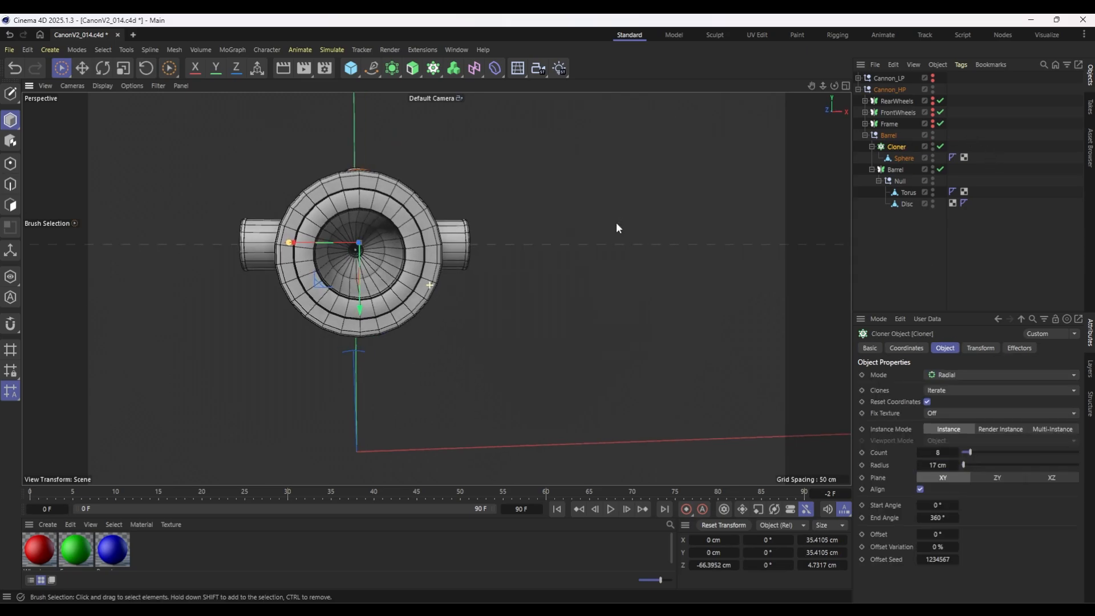
pyautogui.moveTo(616, 222)
pyautogui.keyDown('alt'); pyautogui.mouseDown()
pyautogui.moveTo(624, 225)
pyautogui.moveTo(607, 230)
pyautogui.mouseUp(); pyautogui.keyUp('alt')
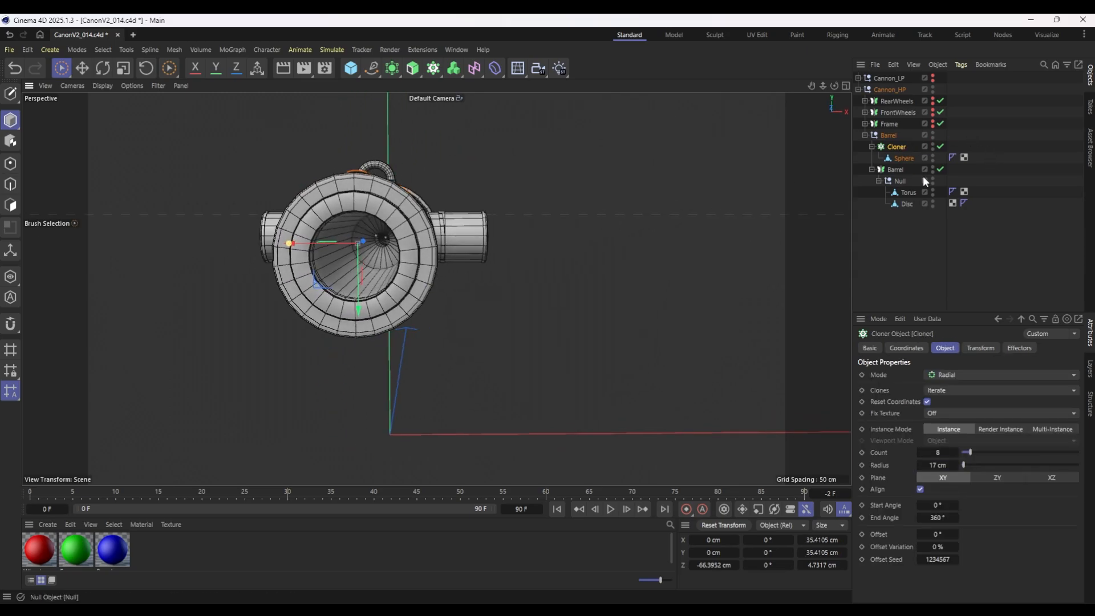
# Center the axis of the Disc object inside the Barrel symmetry on its own geometry.
pyautogui.click(901, 192)
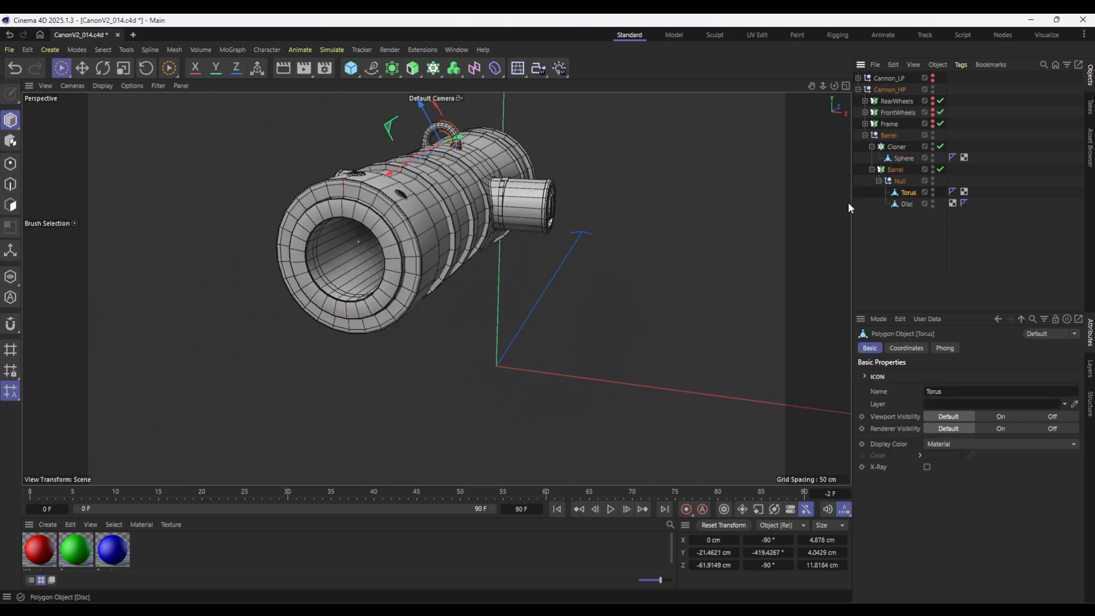
pyautogui.click(903, 205)
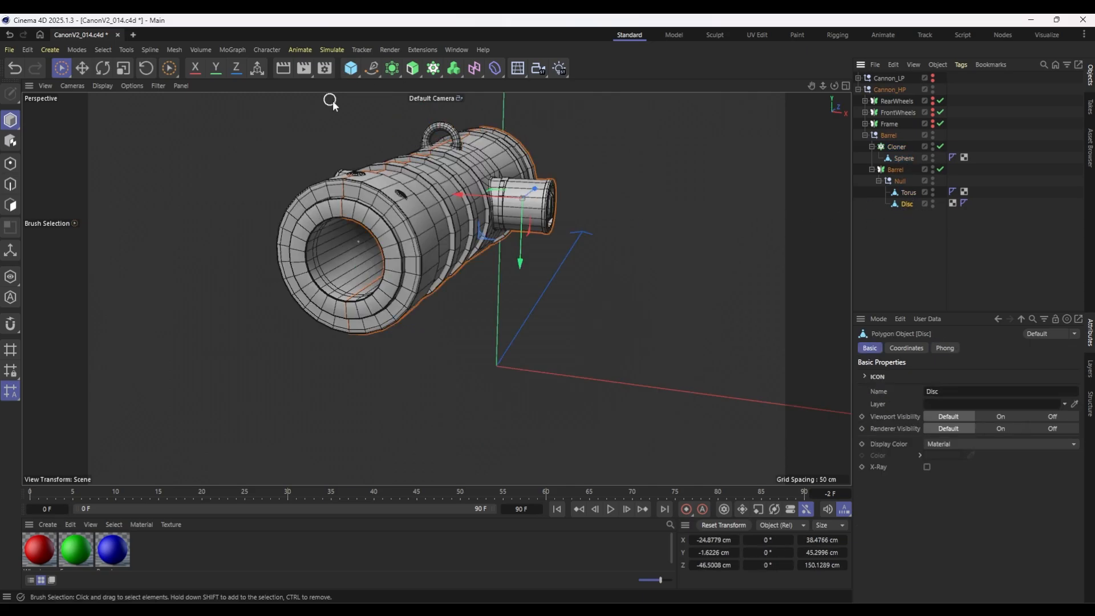
pyautogui.click(199, 49)
pyautogui.moveTo(126, 49)
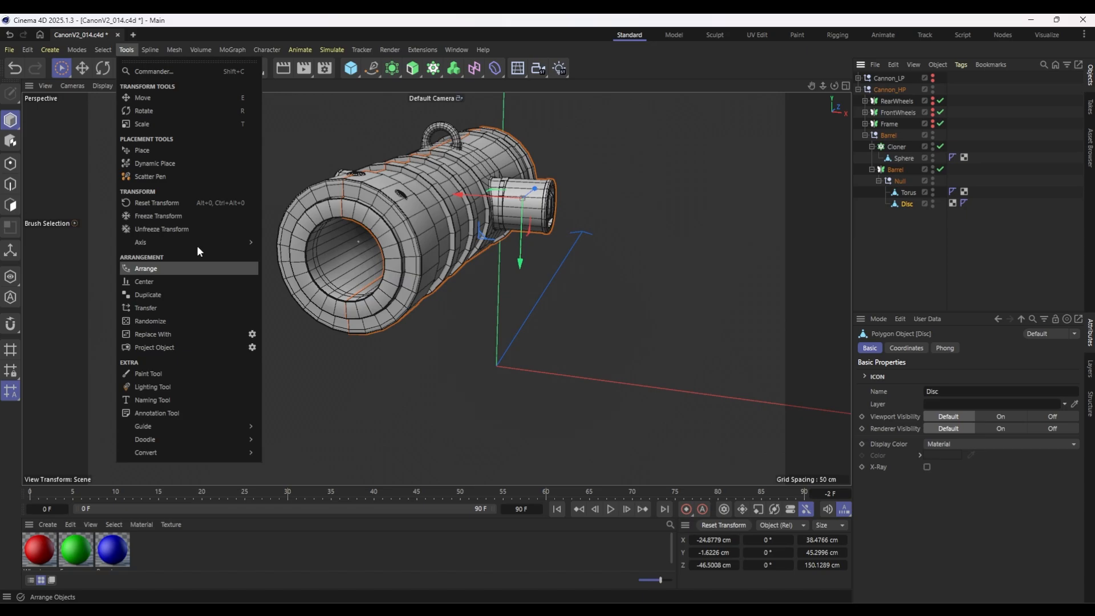
pyautogui.moveTo(251, 243)
pyautogui.click(307, 275)
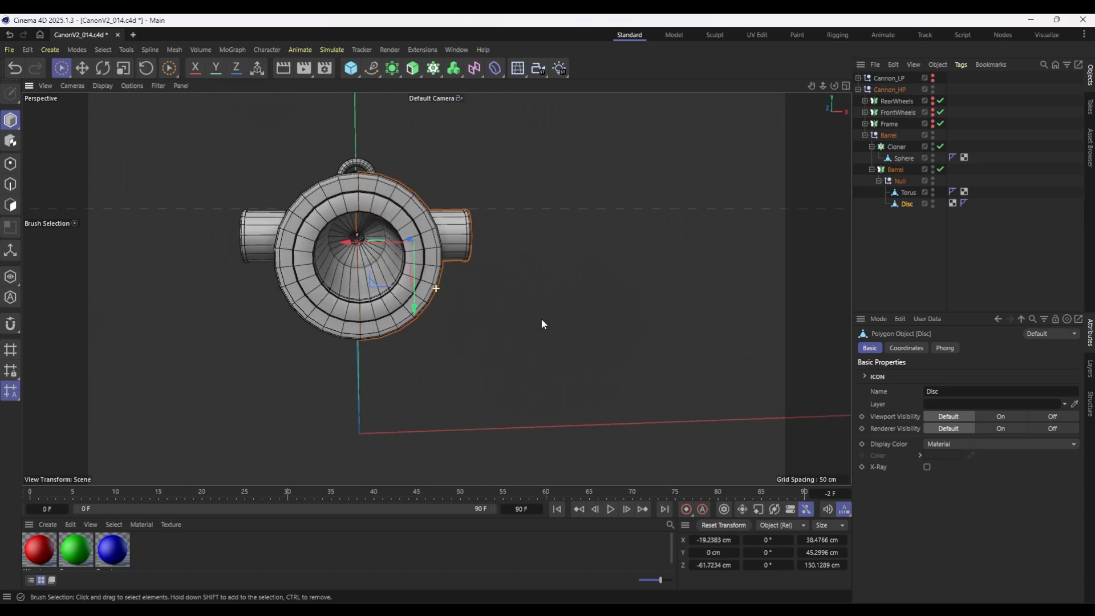
pyautogui.keyDown('alt'); pyautogui.moveTo(542, 321); pyautogui.dragTo(538, 313); pyautogui.keyUp('alt')
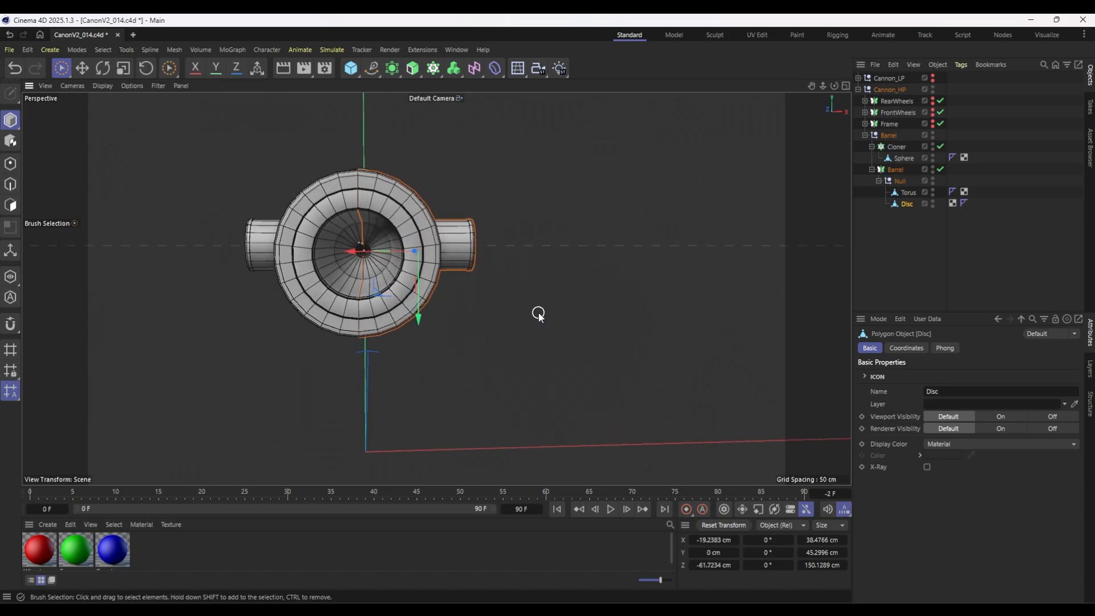
# Undo the Disc's own X shift and set only its axis to X 0 cm with axis modification enabled.
pyautogui.press('Return')
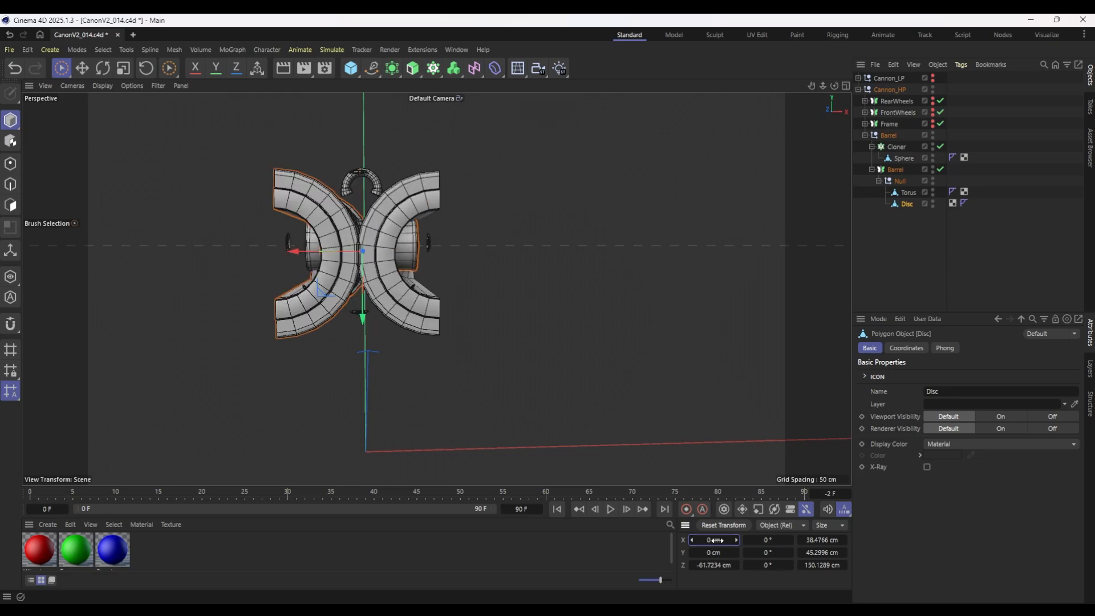
pyautogui.hotkey('ctrl', 'z')
pyautogui.click(12, 252)
pyautogui.click(707, 539)
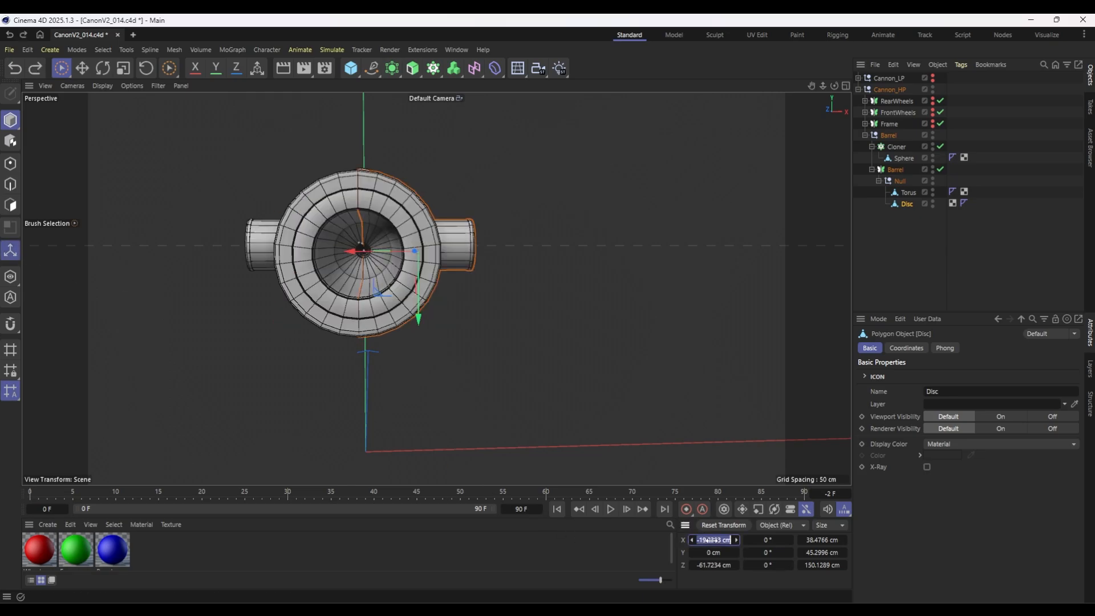
pyautogui.write('0')
pyautogui.press('Return')
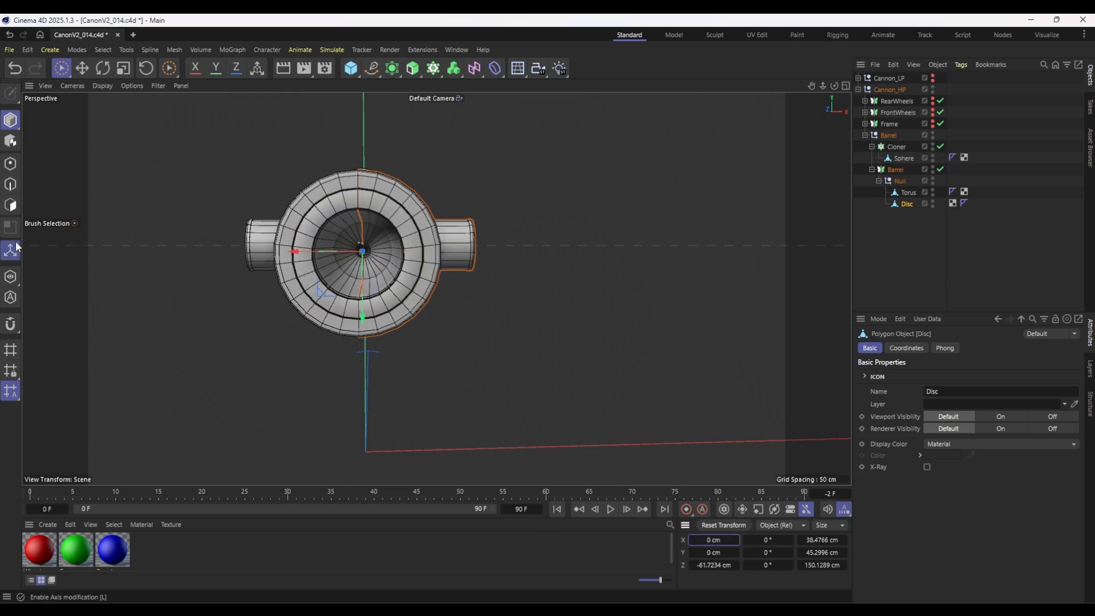
pyautogui.press('l')
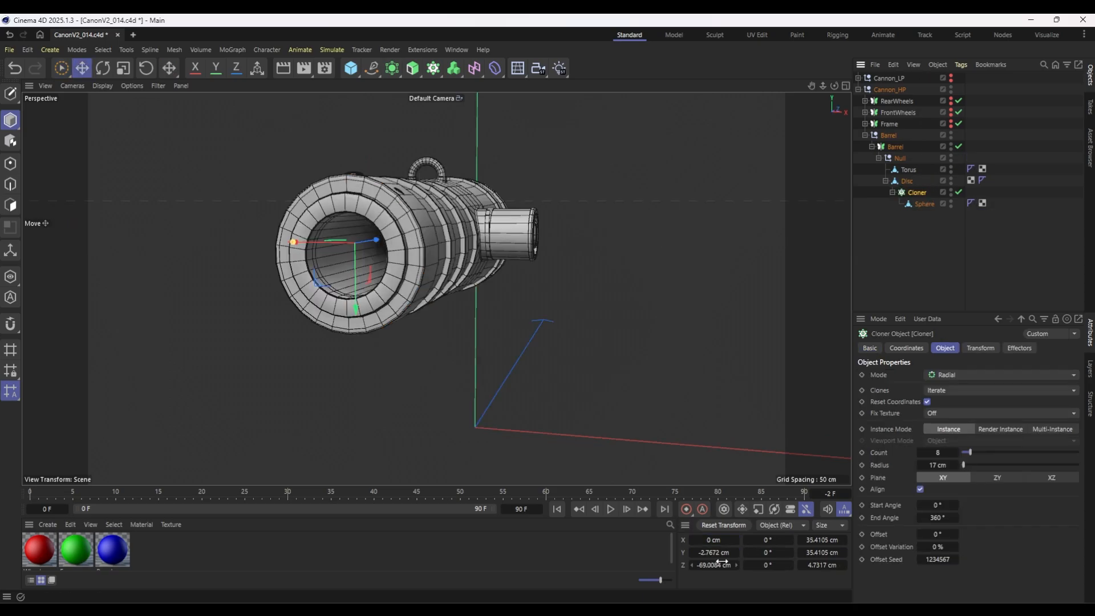
# Set the Cloner's Y position relative to the Disc to 0 cm and return it to the Barrel null above the symmetry.
pyautogui.doubleClick(716, 555)
pyautogui.write('0')
pyautogui.press('Return')
pyautogui.moveTo(916, 193); pyautogui.dragTo(896, 142)
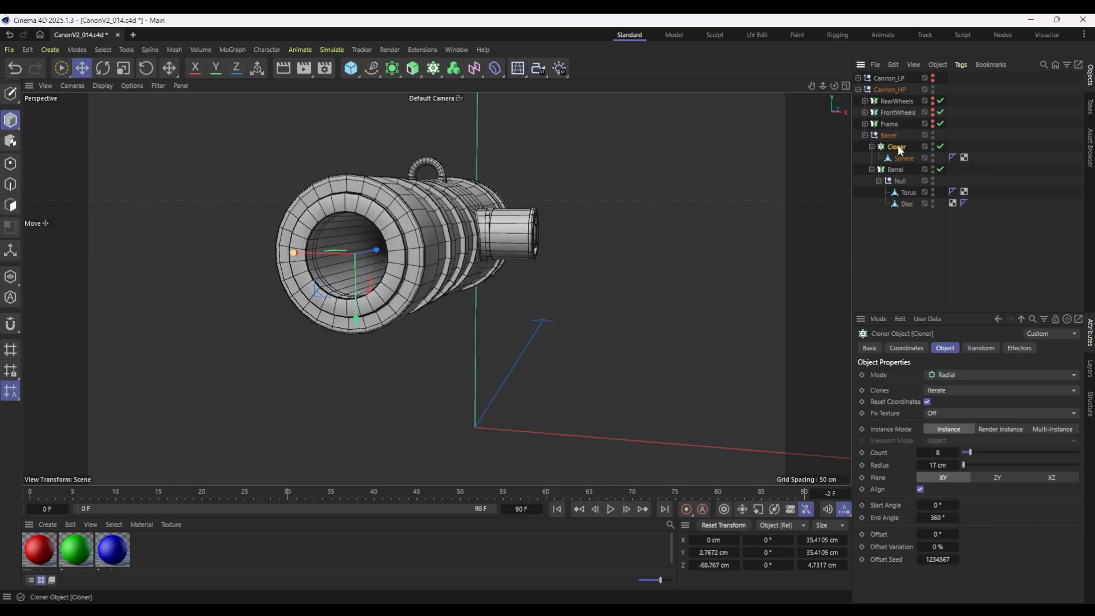
# Increase the Cloner's radius to 21 cm and shift it along the barrel to about Z -66.1 cm.
pyautogui.moveTo(946, 465); pyautogui.dragTo(958, 464)
pyautogui.scroll(3, 355, 211)
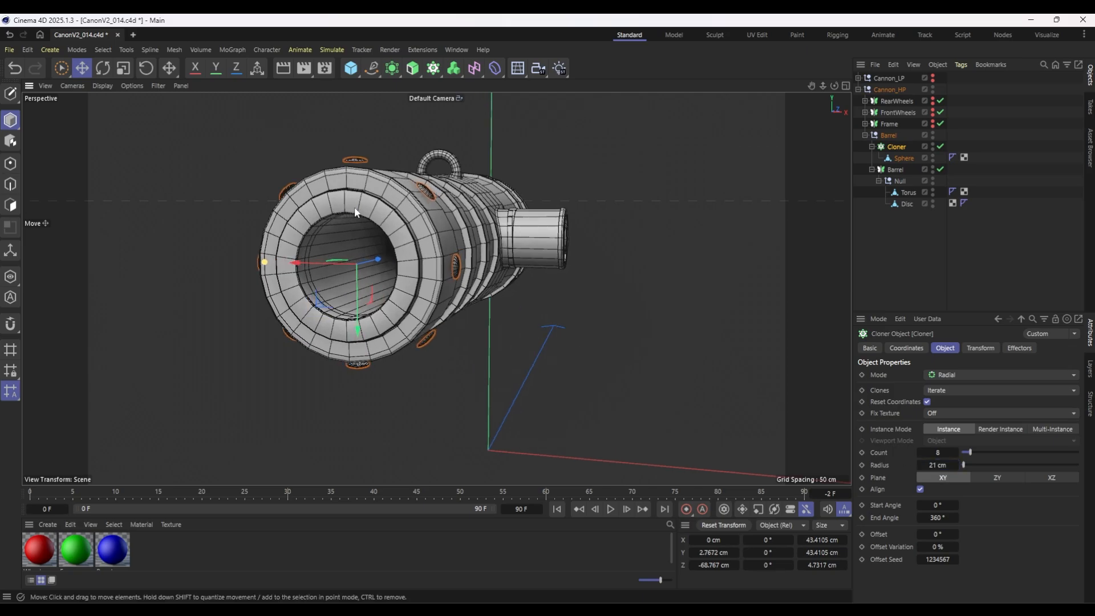
pyautogui.keyDown('alt'); pyautogui.moveTo(436, 243); pyautogui.dragTo(322, 248); pyautogui.keyUp('alt')
pyautogui.scroll(3, 342, 243)
pyautogui.moveTo(546, 270); pyautogui.dragTo(635, 282)
# Reduce the Cloner's radius to about 19.53 cm so the hemispheres sit against the muzzle band's surface.
pyautogui.click(920, 465)
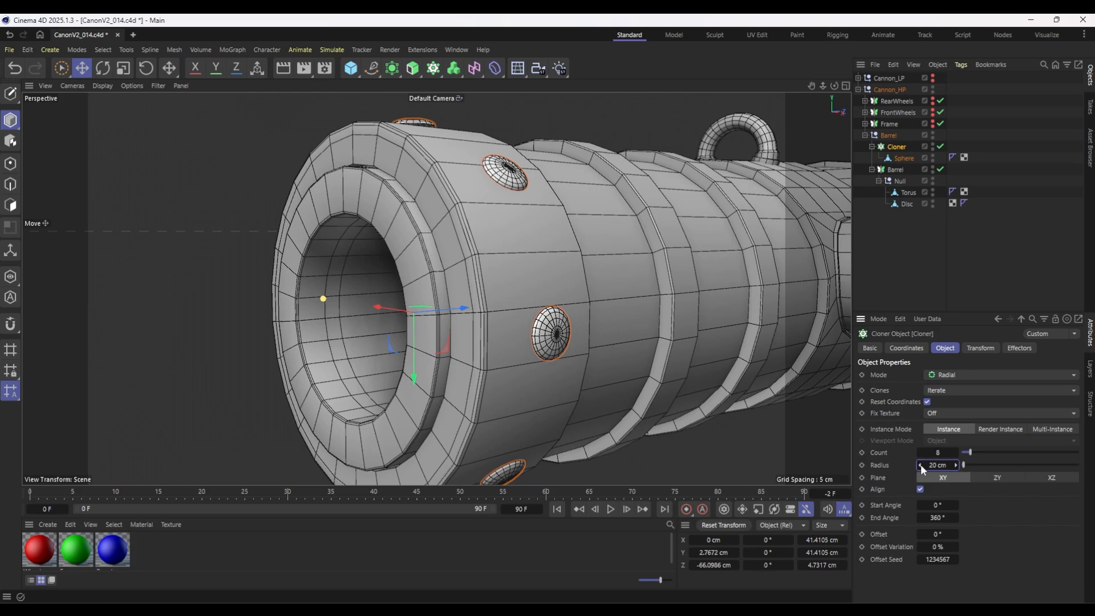
pyautogui.click(920, 465)
pyautogui.doubleClick(935, 465)
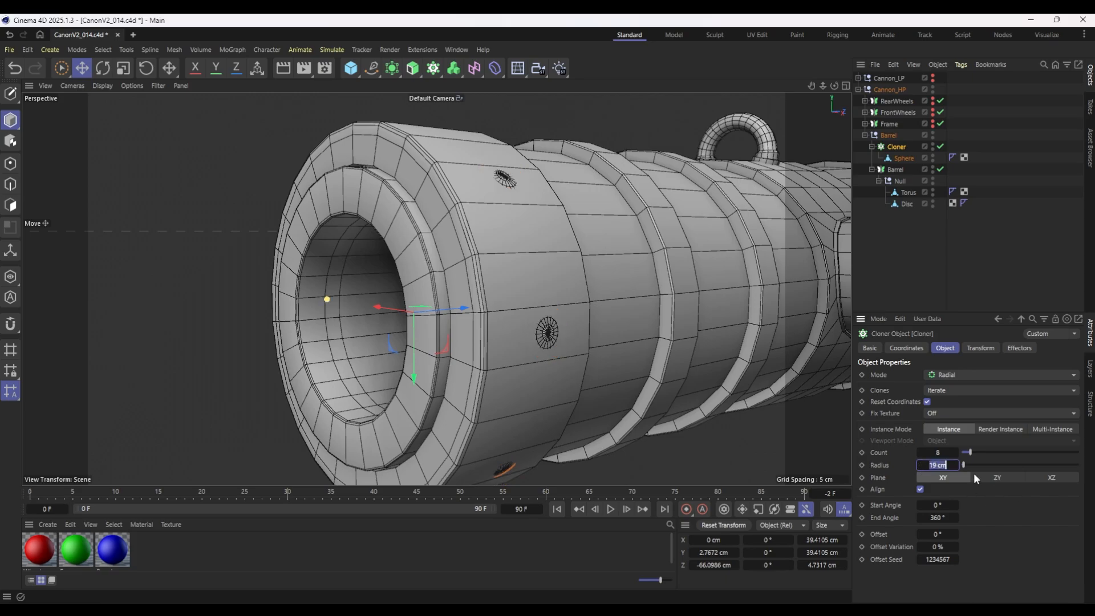
pyautogui.moveTo(325, 300); pyautogui.dragTo(324, 303)
pyautogui.scroll(-2, 495, 274)
pyautogui.scroll(-2, 496, 276)
pyautogui.keyDown('alt'); pyautogui.moveTo(608, 276); pyautogui.dragTo(517, 307); pyautogui.keyUp('alt')
# Scale the cloned Sphere down to about 3.42 cm wide and shift the Cloner to about Z -66.79 cm.
pyautogui.click(904, 158)
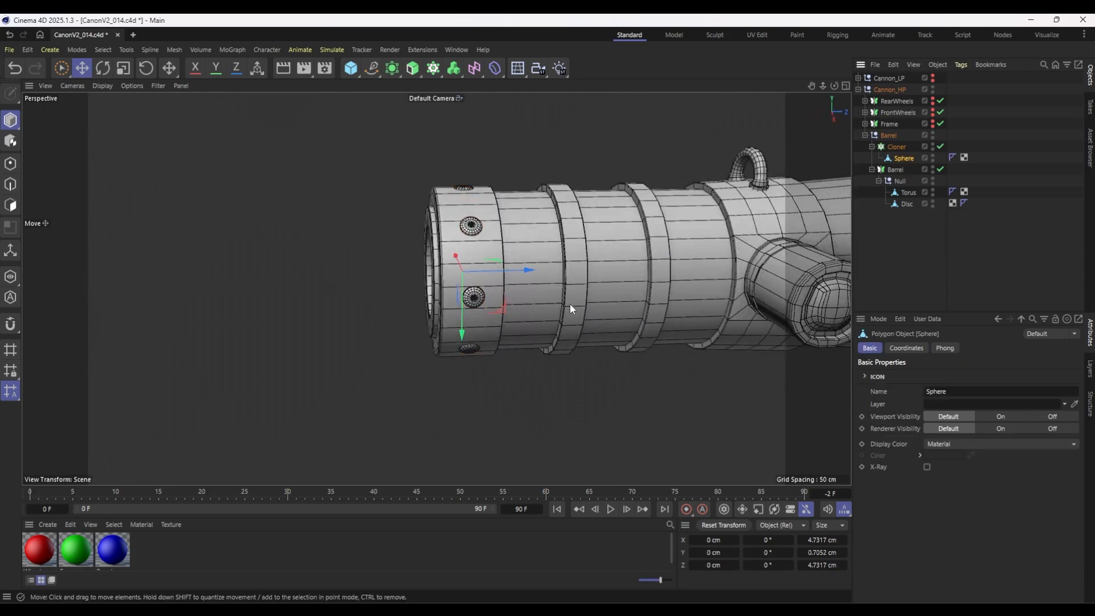
pyautogui.press('t')
pyautogui.click(896, 147)
pyautogui.keyDown('alt'); pyautogui.moveTo(435, 224); pyautogui.dragTo(479, 217); pyautogui.keyUp('alt')
pyautogui.scroll(1, 480, 217)
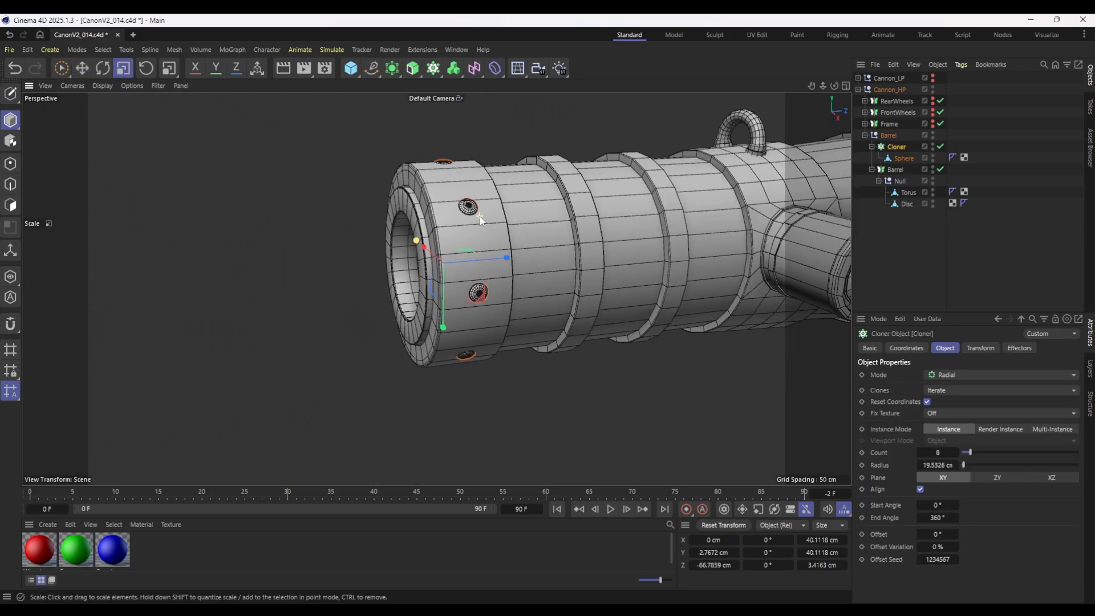
# Duplicate the Cloner three times along the barrel, onto the next two raised rings and a rear position at about Z 37.36 cm.
pyautogui.keyDown('alt'); pyautogui.moveTo(562, 281); pyautogui.dragTo(506, 263); pyautogui.keyUp('alt')
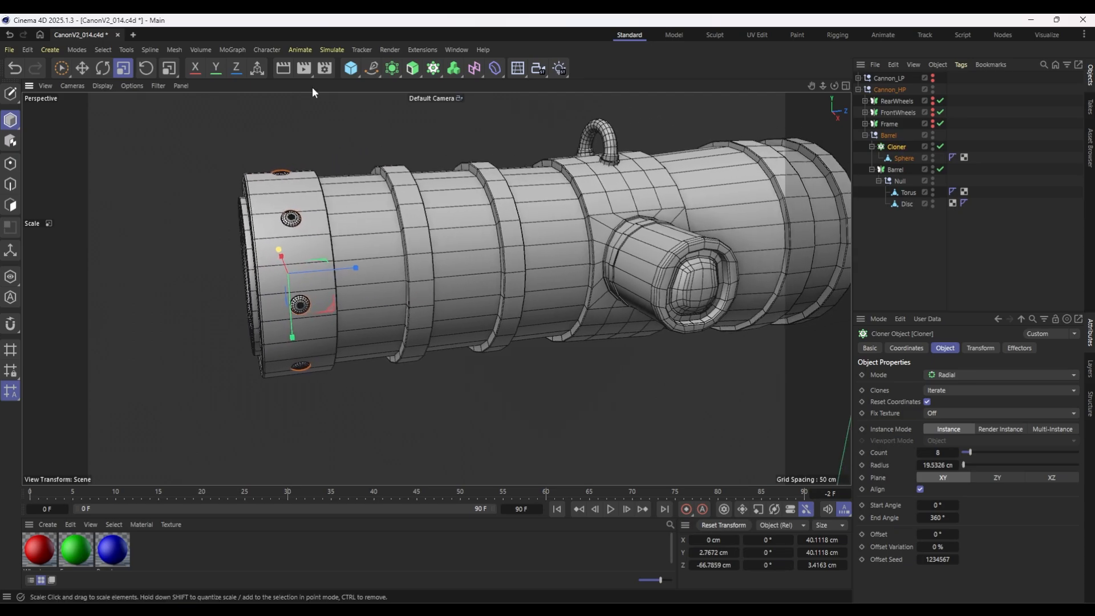
pyautogui.click(62, 68)
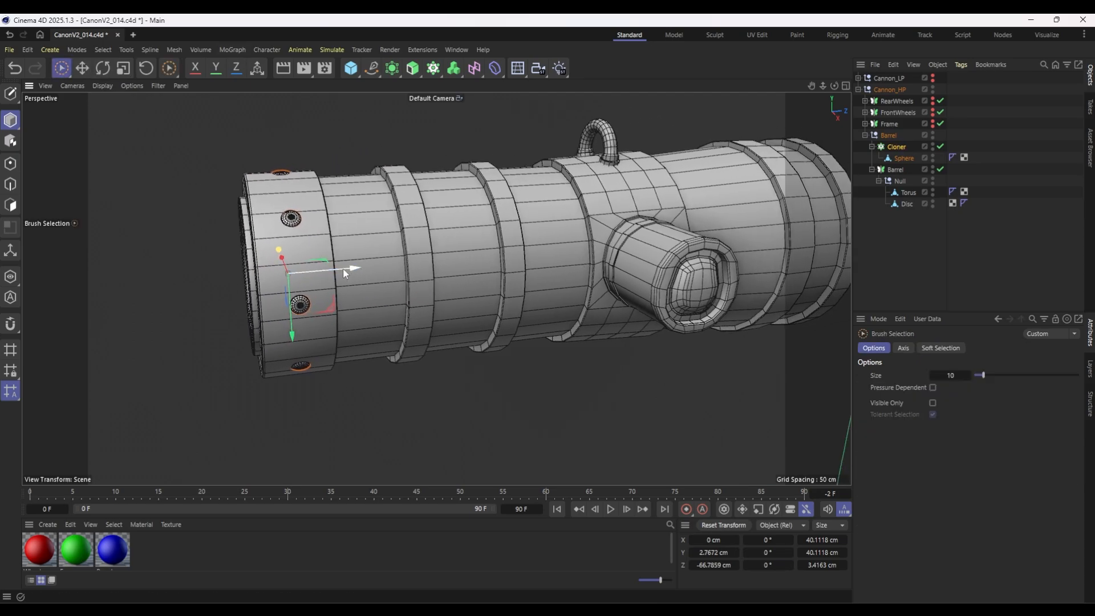
pyautogui.moveTo(337, 267); pyautogui.dragTo(443, 269)
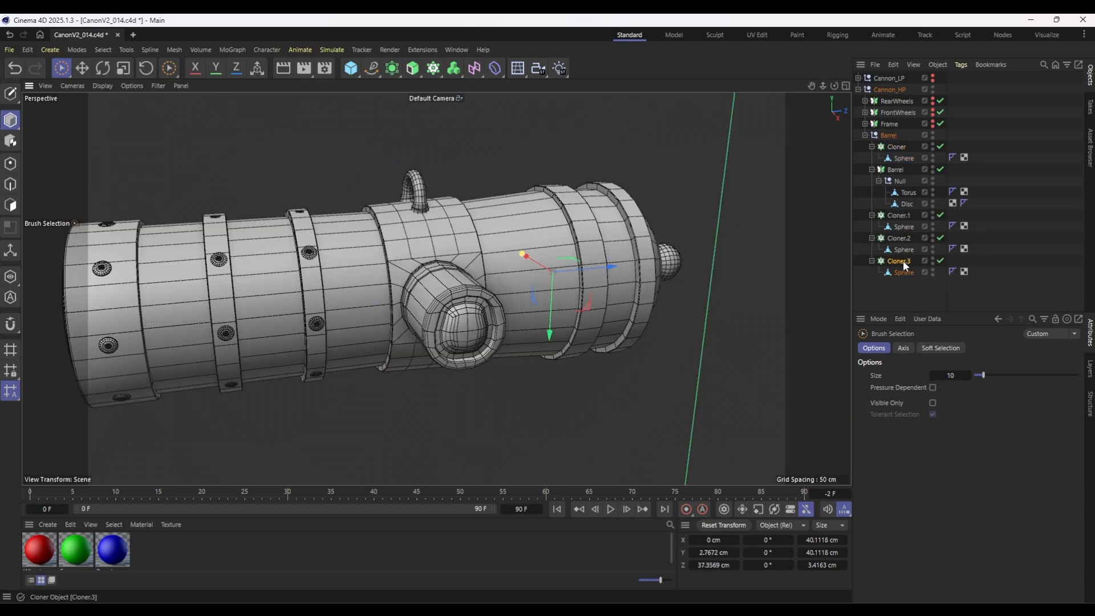
# Set the rear Cloner copy's radius to about 22.08 cm and duplicate it to about Z 50.89 cm with a radius of about 22.23 cm.
pyautogui.click(903, 263)
pyautogui.click(956, 464)
pyautogui.click(956, 464)
pyautogui.click(956, 464)
pyautogui.scroll(5, 497, 246)
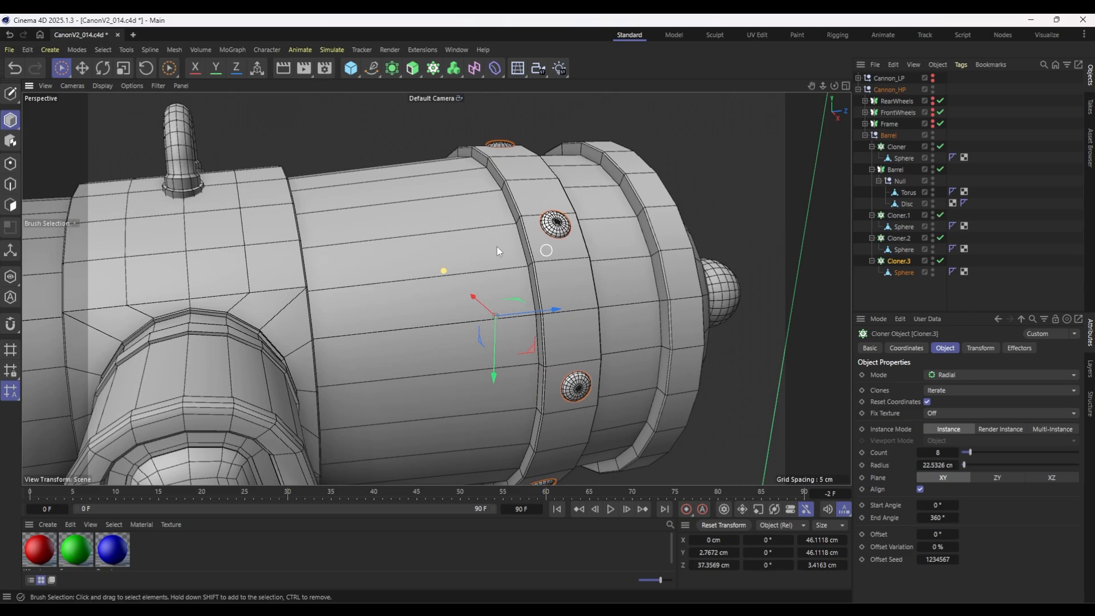
pyautogui.keyDown('alt'); pyautogui.moveTo(497, 247); pyautogui.dragTo(276, 246); pyautogui.keyUp('alt')
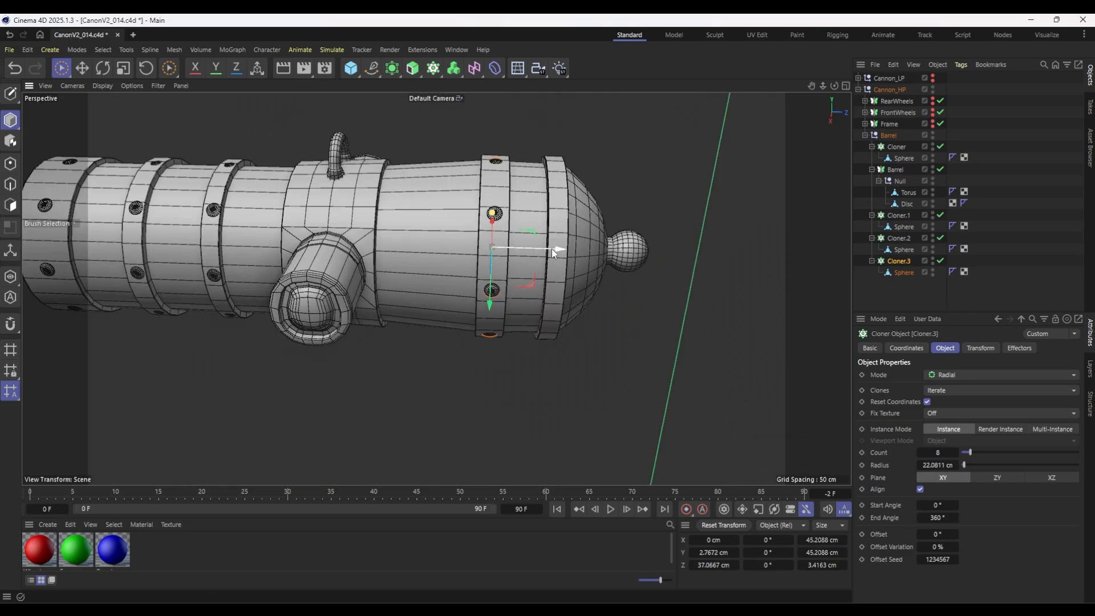
pyautogui.keyDown('alt'); pyautogui.moveTo(552, 249); pyautogui.dragTo(594, 272); pyautogui.keyUp('alt')
pyautogui.keyDown('alt'); pyautogui.moveTo(422, 256); pyautogui.dragTo(463, 256); pyautogui.keyUp('alt')
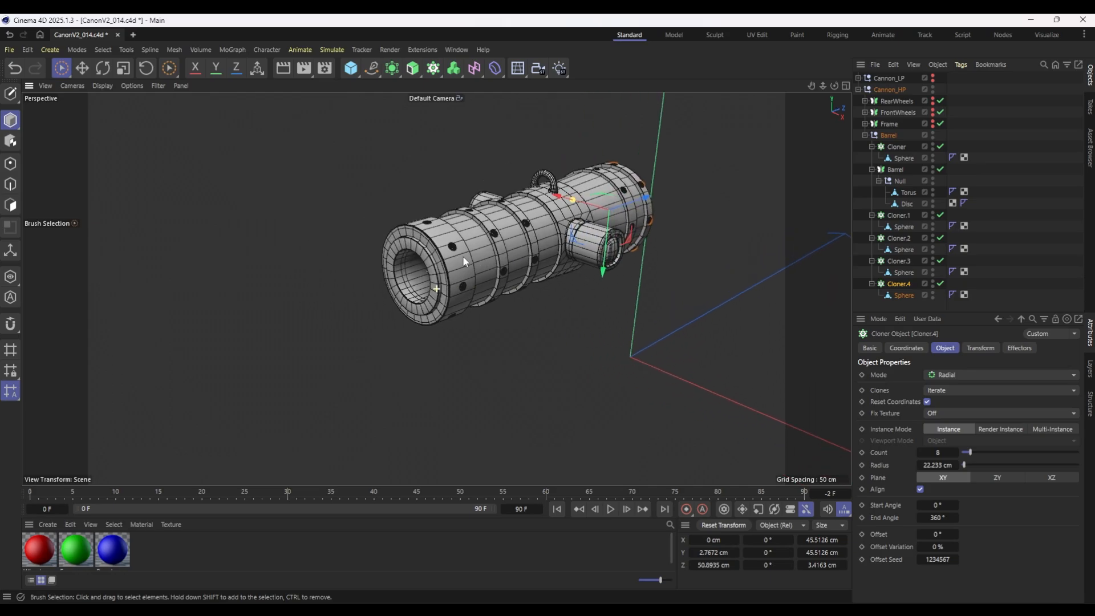
# Duplicate a front Cloner and place the copy just ahead of the muzzle at about Z -76.29 cm.
pyautogui.scroll(5, 423, 267)
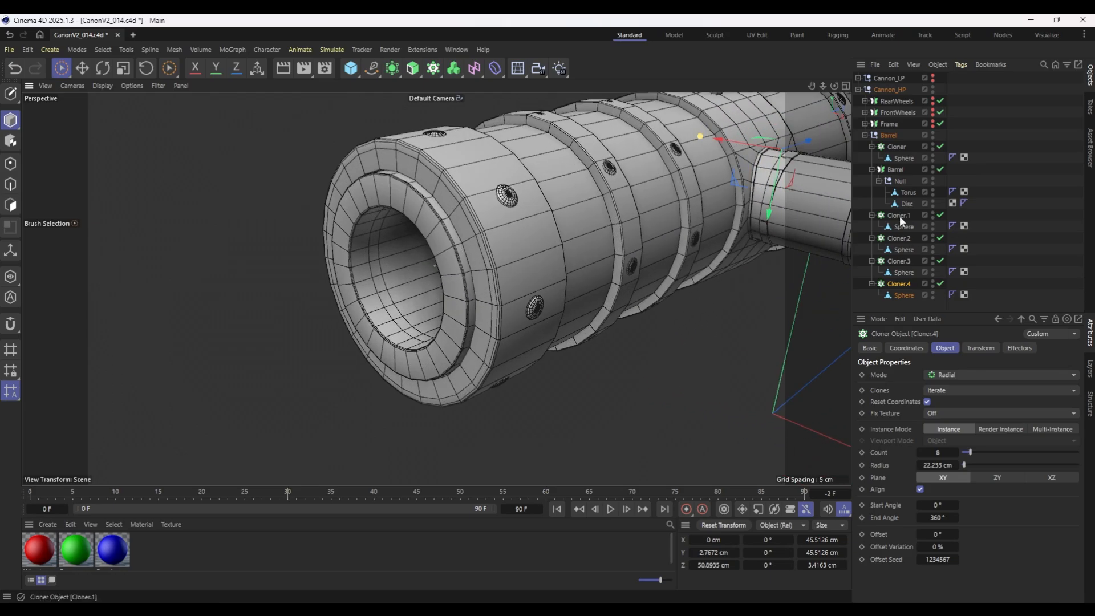
pyautogui.keyDown('ctrl'); pyautogui.moveTo(900, 217); pyautogui.dragTo(902, 212); pyautogui.keyUp('ctrl')
pyautogui.moveTo(557, 220); pyautogui.dragTo(434, 284)
# Try the ZY and XZ planes for the Cloner copy at the muzzle and return it to XY.
pyautogui.click(1003, 477)
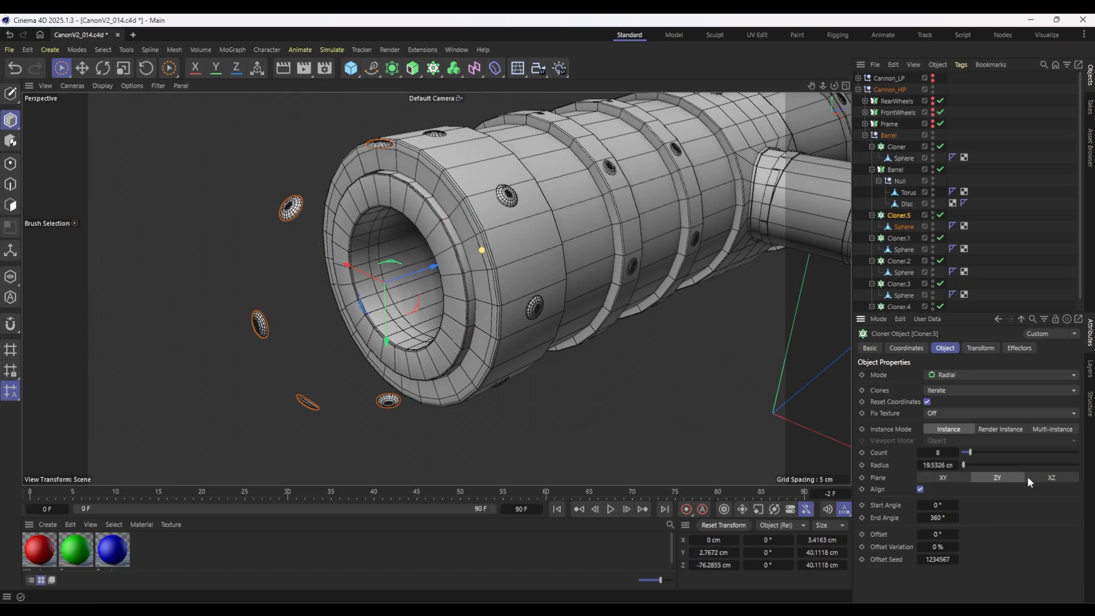
pyautogui.click(1041, 477)
pyautogui.click(939, 479)
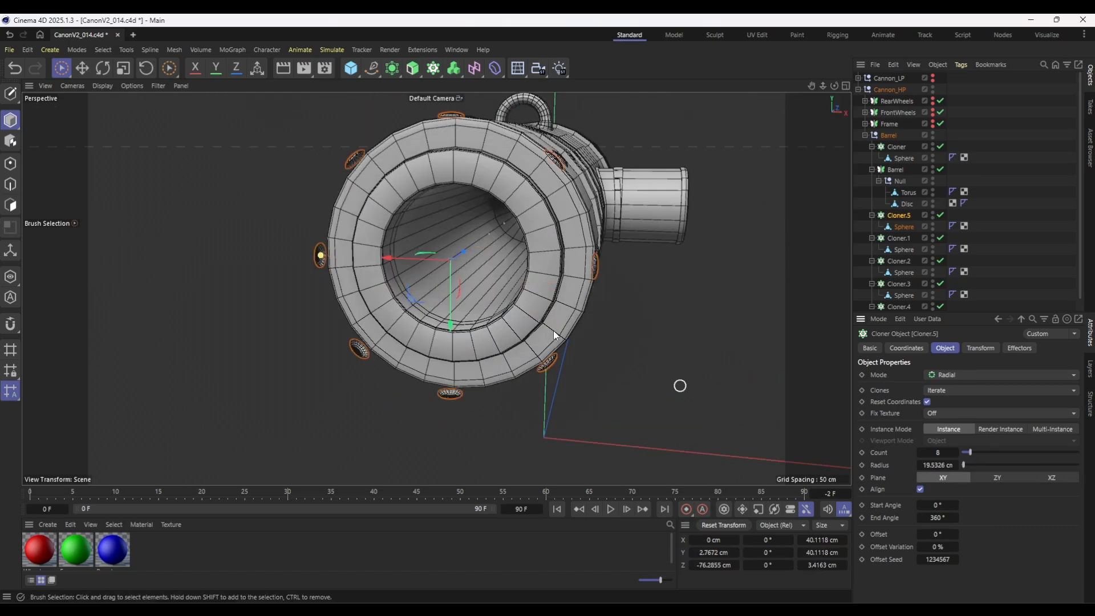
pyautogui.click(1043, 478)
pyautogui.click(946, 478)
# Set the muzzle Cloner copy's count to 4 and its clone pitch rotation (R.P) to 90°.
pyautogui.click(920, 452)
pyautogui.click(920, 452)
pyautogui.click(921, 452)
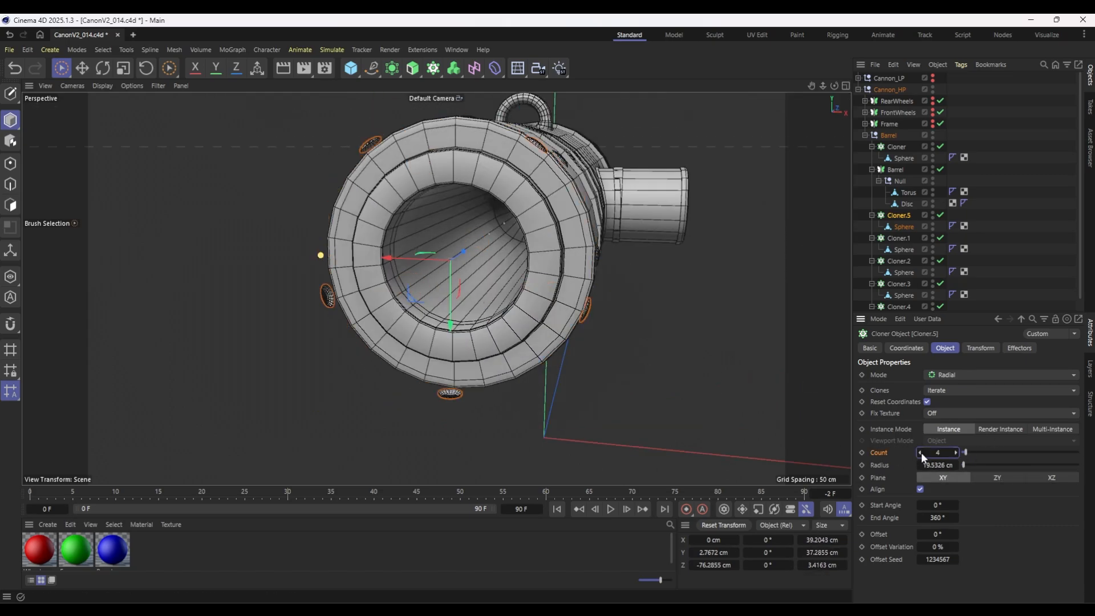
pyautogui.click(981, 348)
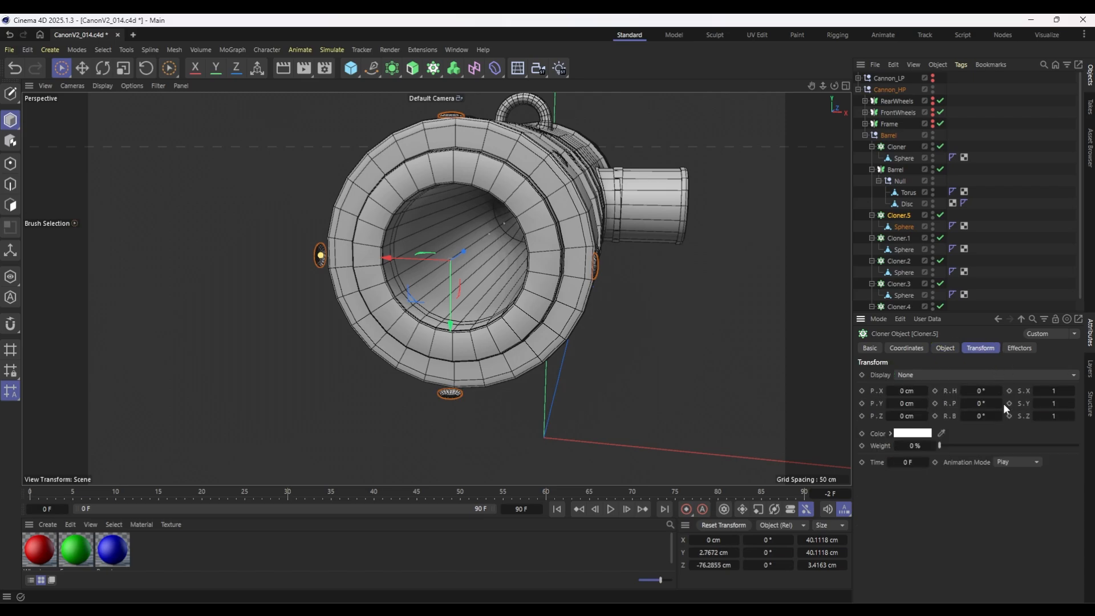
pyautogui.moveTo(972, 402); pyautogui.dragTo(974, 402)
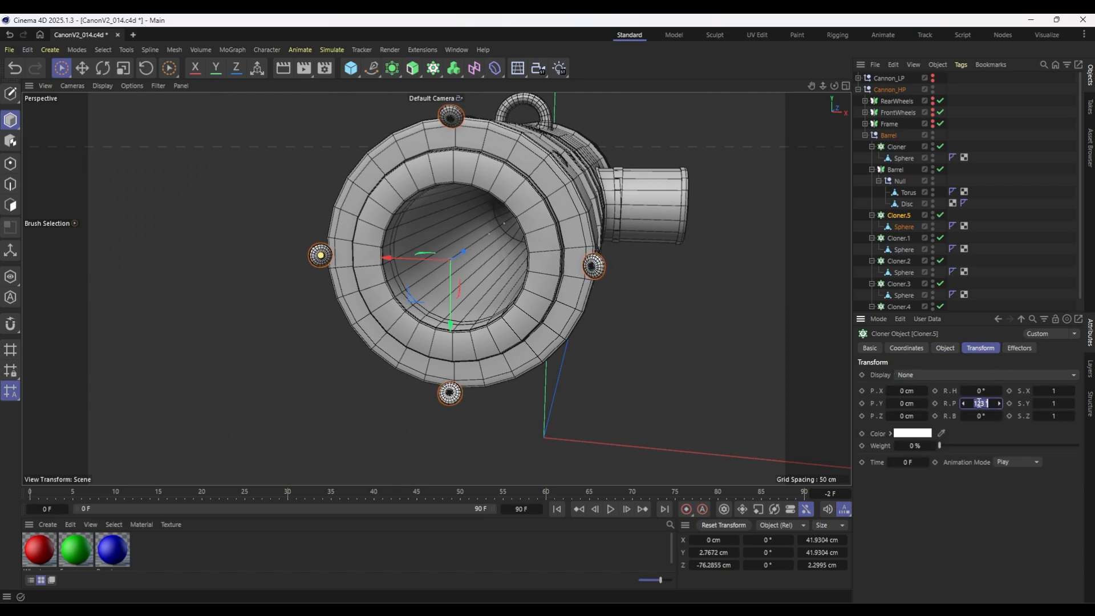
pyautogui.press('Return')
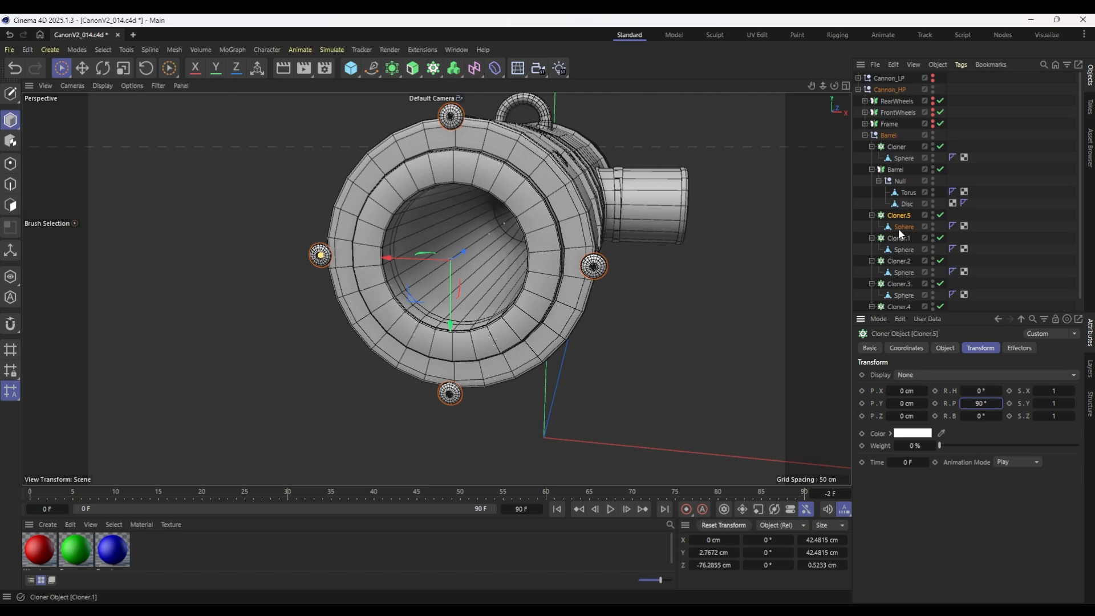
# Reduce the muzzle Cloner's radius to about 12.7 cm and seat its rivets in the muzzle face at about Z -74.6 cm.
pyautogui.click(318, 256)
pyautogui.moveTo(318, 257); pyautogui.dragTo(362, 257)
pyautogui.scroll(2, 461, 198)
pyautogui.scroll(4, 450, 198)
pyautogui.keyDown('alt'); pyautogui.moveTo(447, 240); pyautogui.dragTo(365, 251); pyautogui.keyUp('alt')
# Scale the Sphere inside the muzzle Cloner down to about 2.3 cm wide.
pyautogui.click(904, 226)
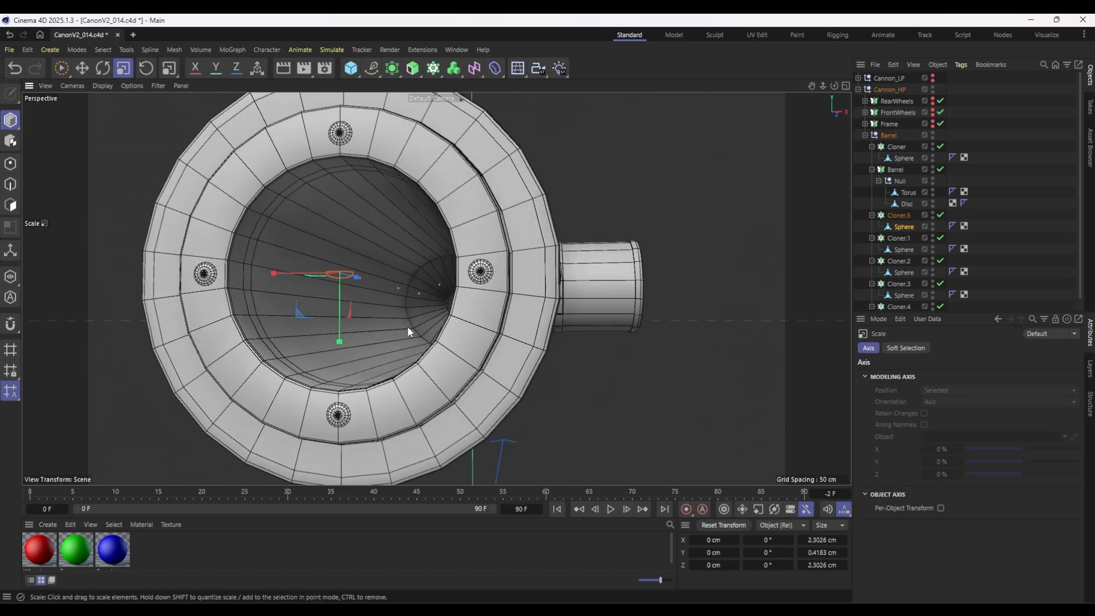
pyautogui.scroll(-5, 407, 327)
pyautogui.moveTo(421, 327)
pyautogui.keyDown('alt'); pyautogui.mouseDown()
pyautogui.moveTo(442, 366)
pyautogui.moveTo(395, 354)
pyautogui.moveTo(402, 319)
pyautogui.mouseUp(); pyautogui.keyUp('alt')
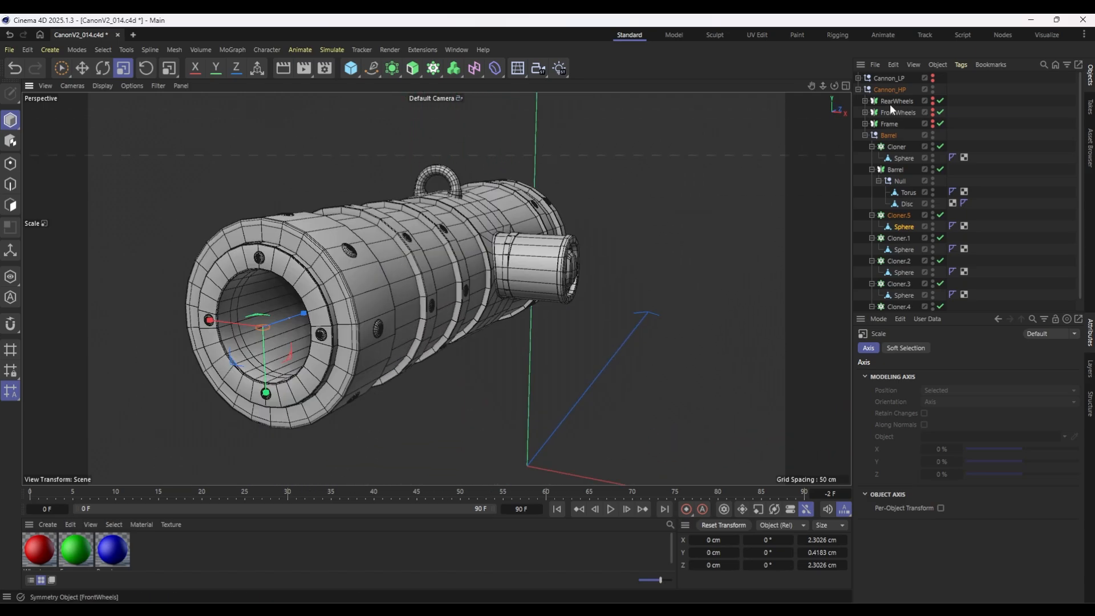
# Duplicate the muzzle Cloner into the Barrel group as an outer rivet circle with count 9, radius about 16.83 cm, at about Z -73.44 cm.
pyautogui.click(903, 225)
pyautogui.click(904, 216)
pyautogui.hotkey('ctrl', 'c')
pyautogui.hotkey('ctrl', 'v')
pyautogui.press('space')
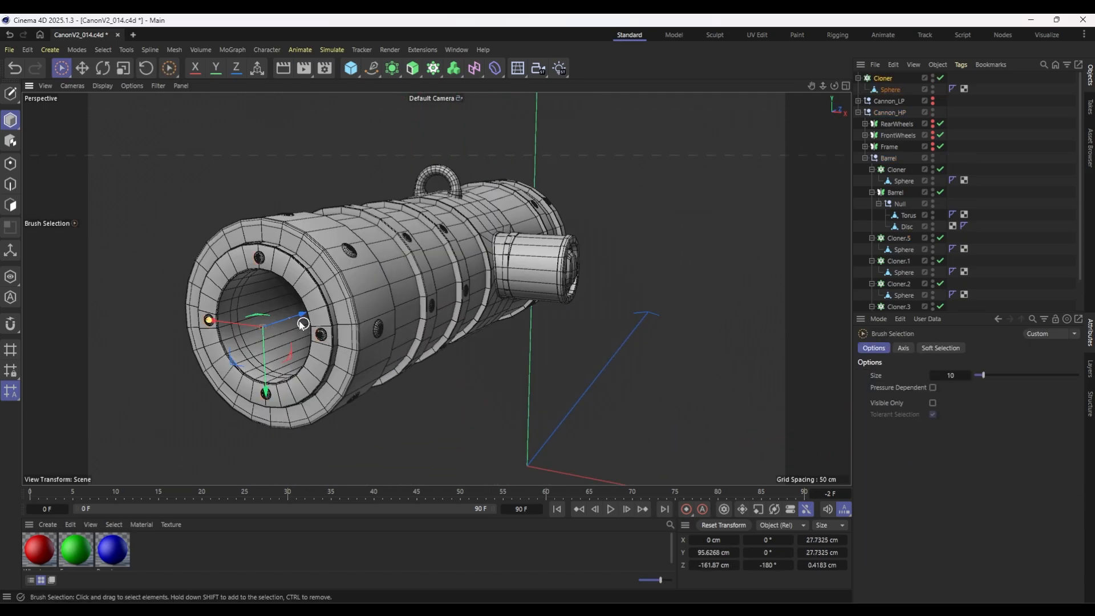
pyautogui.moveTo(301, 315); pyautogui.dragTo(309, 313)
pyautogui.press('e')
pyautogui.moveTo(882, 78); pyautogui.dragTo(892, 165)
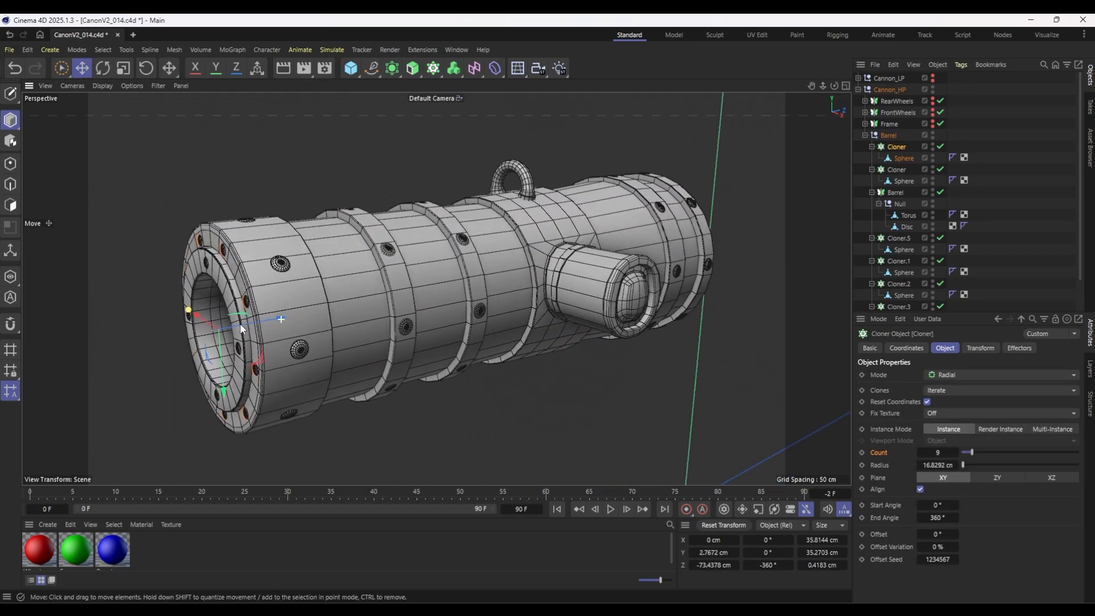
pyautogui.keyDown('alt'); pyautogui.moveTo(240, 324); pyautogui.dragTo(656, 336); pyautogui.keyUp('alt')
# Duplicate the small rivet Sphere out of its Cloner and place the copy in the Null under the Barrel symmetry.
pyautogui.click(904, 158)
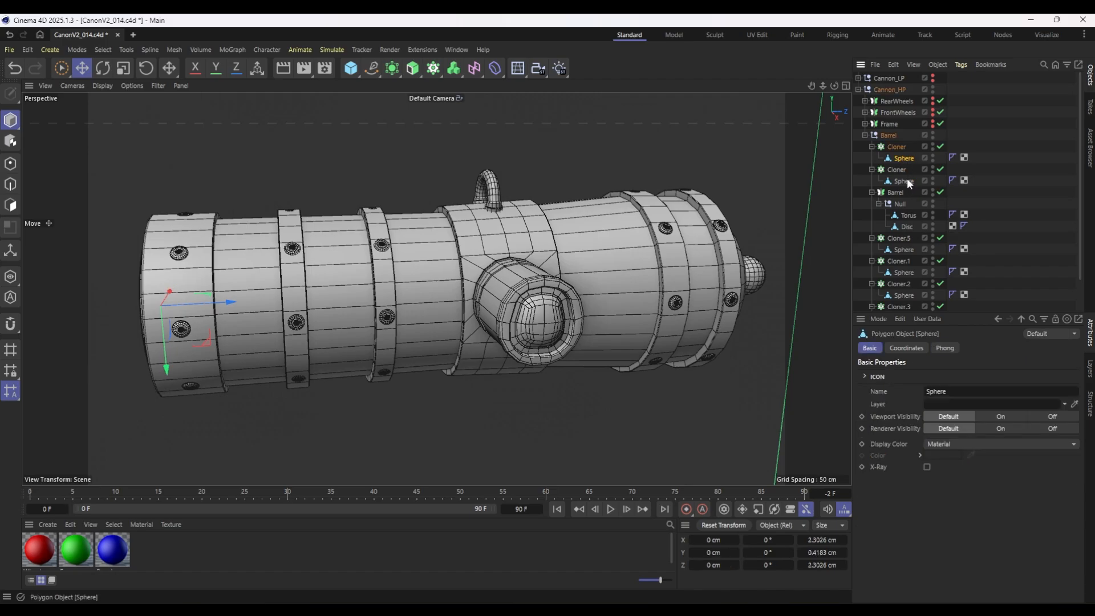
pyautogui.moveTo(904, 158); pyautogui.dragTo(900, 149)
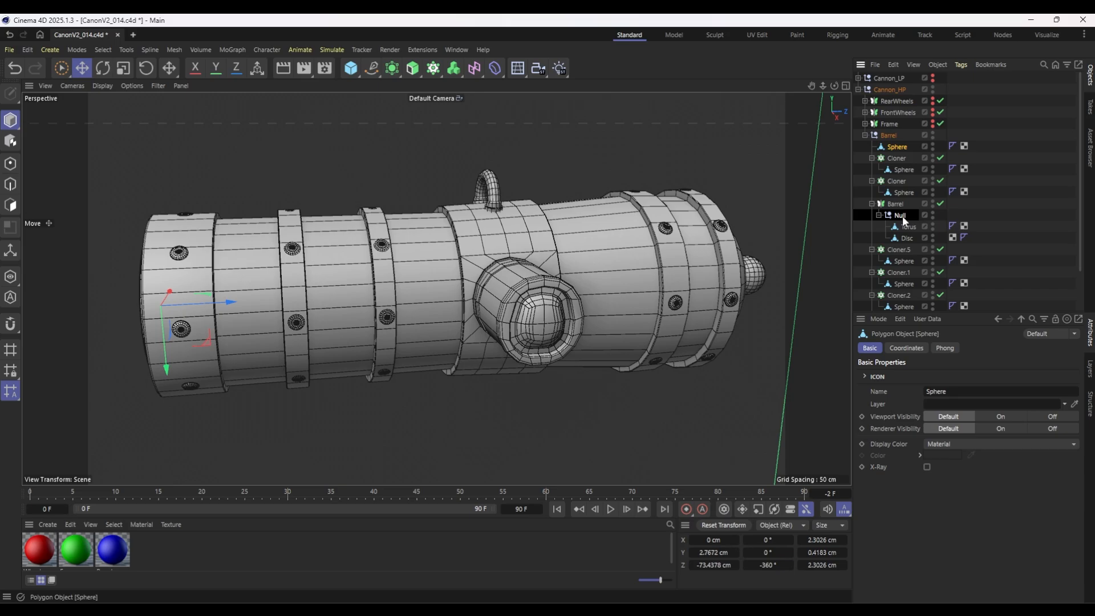
pyautogui.moveTo(902, 219); pyautogui.dragTo(903, 218)
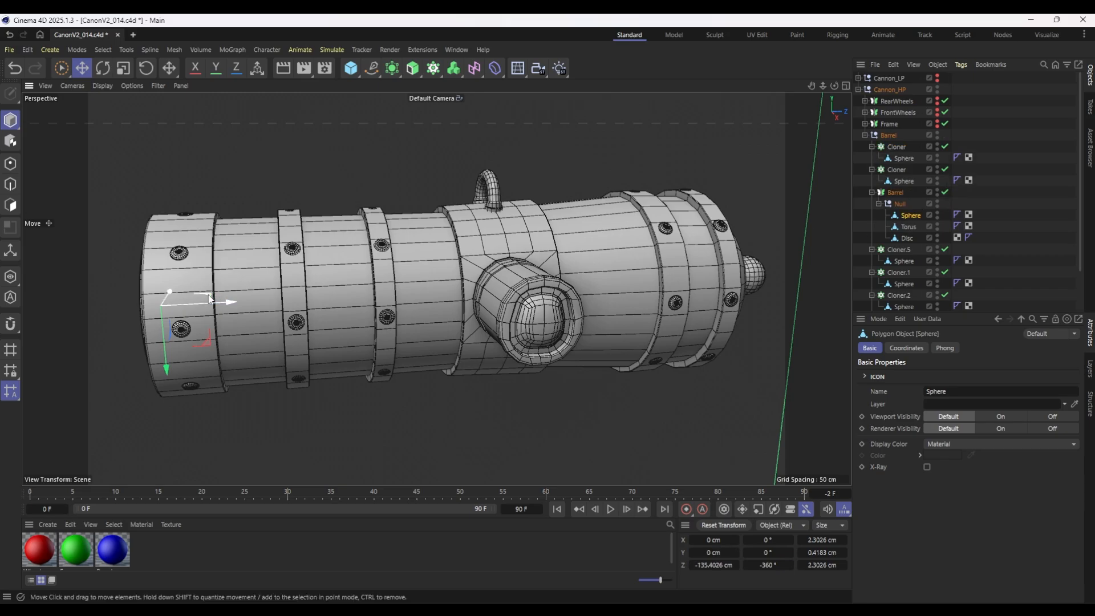
# Move the Sphere copy to the trunnion's end face, rotate it 90° to face outward and scale it to about 5.6 cm wide.
pyautogui.moveTo(209, 298); pyautogui.dragTo(530, 290)
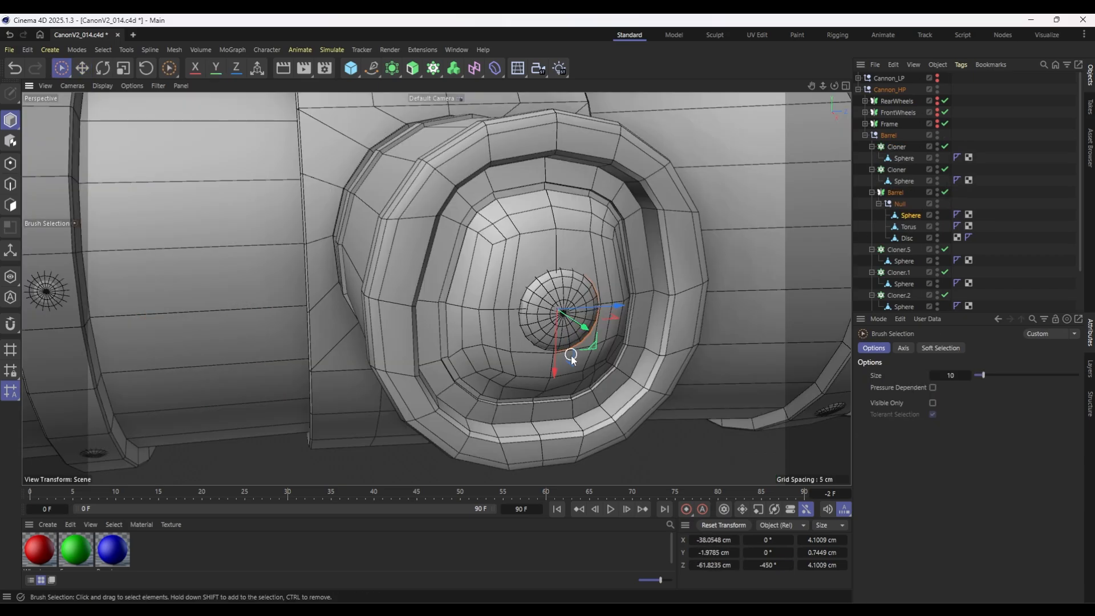
pyautogui.press('r')
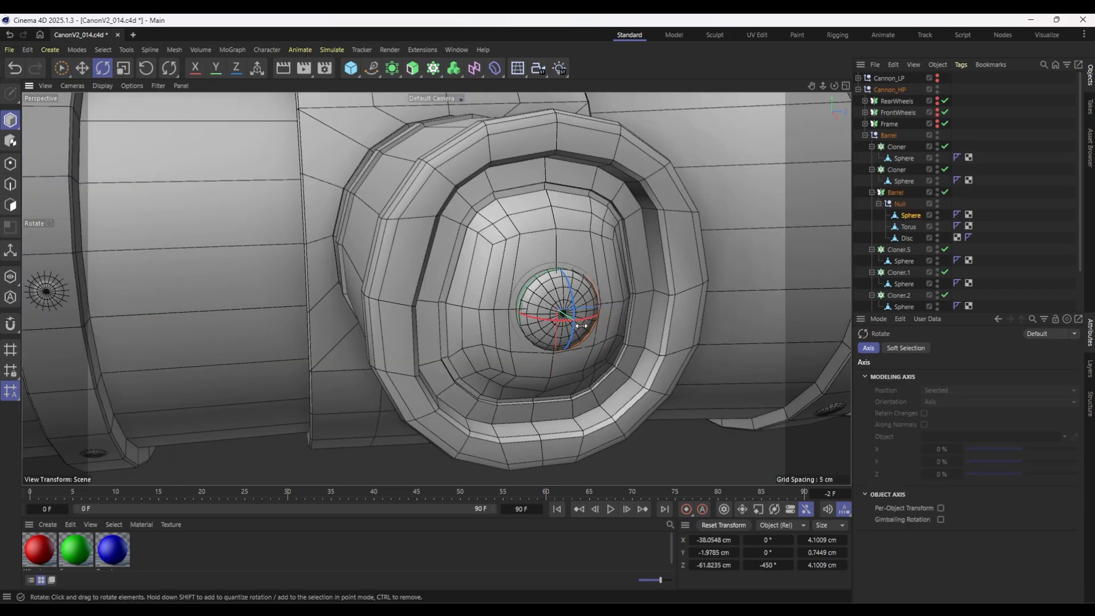
pyautogui.press('t')
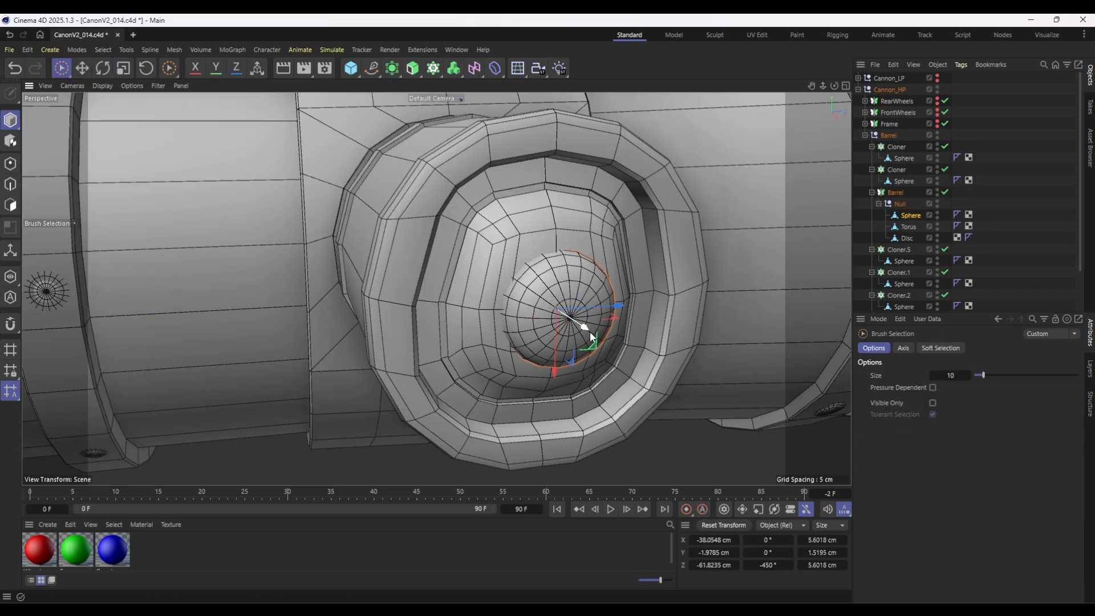
pyautogui.moveTo(590, 331)
pyautogui.mouseDown()
pyautogui.moveTo(579, 330)
pyautogui.moveTo(588, 341)
pyautogui.mouseUp()
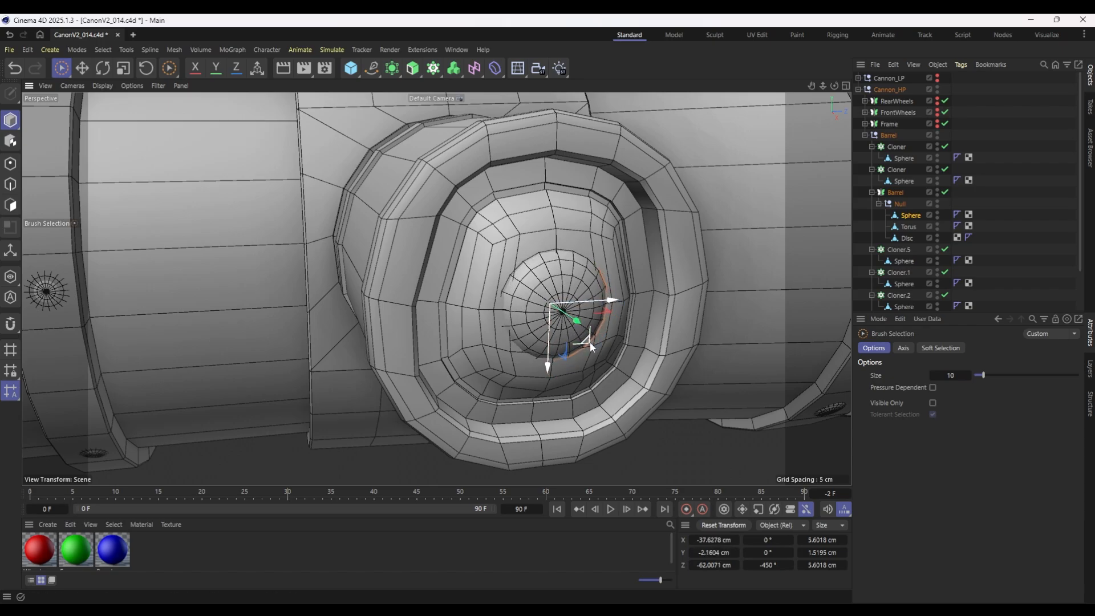
pyautogui.keyDown('alt'); pyautogui.moveTo(686, 360); pyautogui.dragTo(556, 354); pyautogui.keyUp('alt')
pyautogui.scroll(-5, 642, 306)
pyautogui.scroll(-4, 641, 306)
pyautogui.keyDown('alt'); pyautogui.moveTo(642, 307); pyautogui.dragTo(723, 348); pyautogui.keyUp('alt')
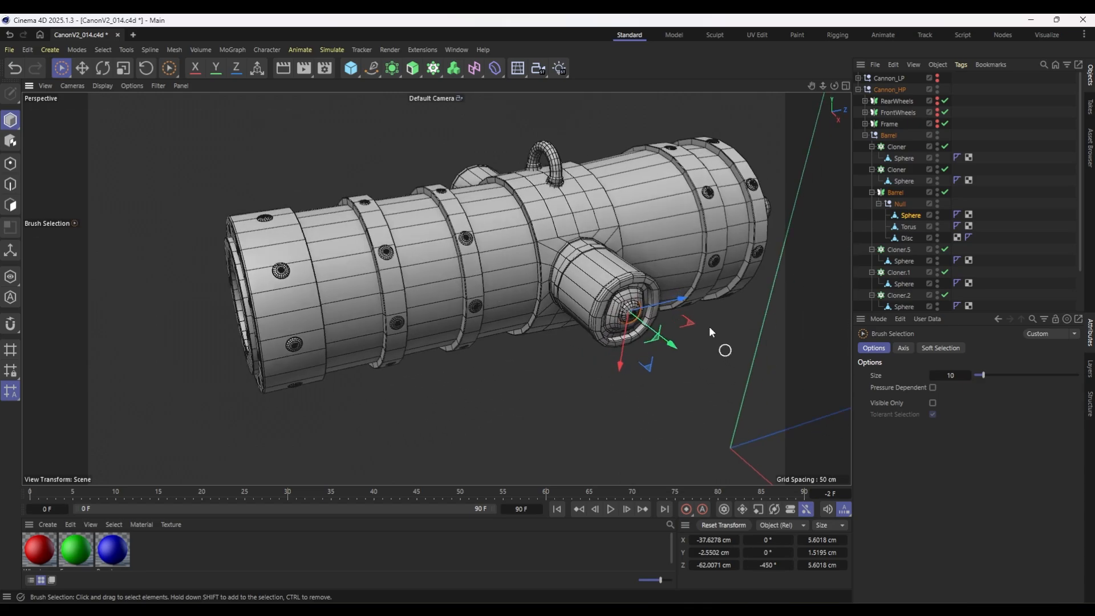
pyautogui.scroll(-5, 691, 314)
pyautogui.scroll(8, 639, 273)
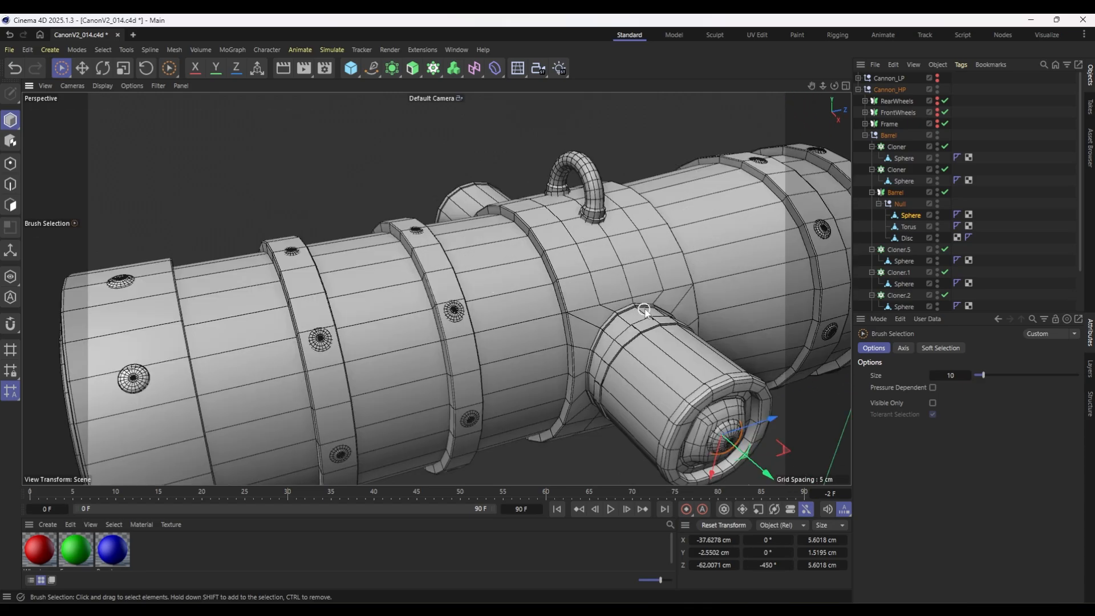
# Duplicate the second ring's Cloner twice onto the trunnion band, at about Z -5.4 cm with radius 19.88 cm and Z 5.03 cm with radius 20.3 cm.
pyautogui.click(899, 250)
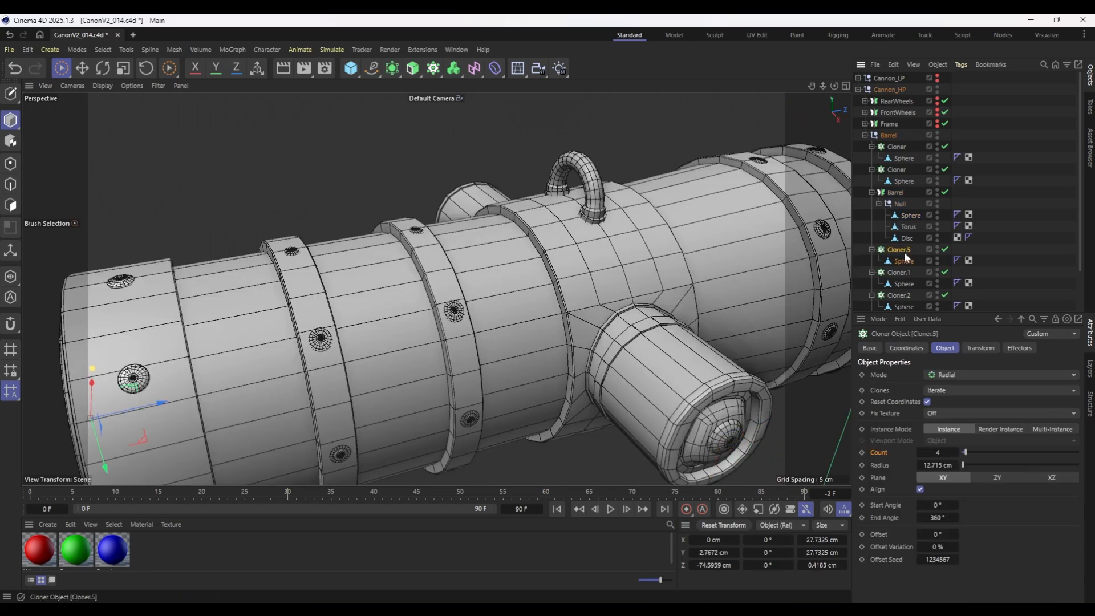
pyautogui.click(903, 294)
pyautogui.scroll(-2, 901, 297)
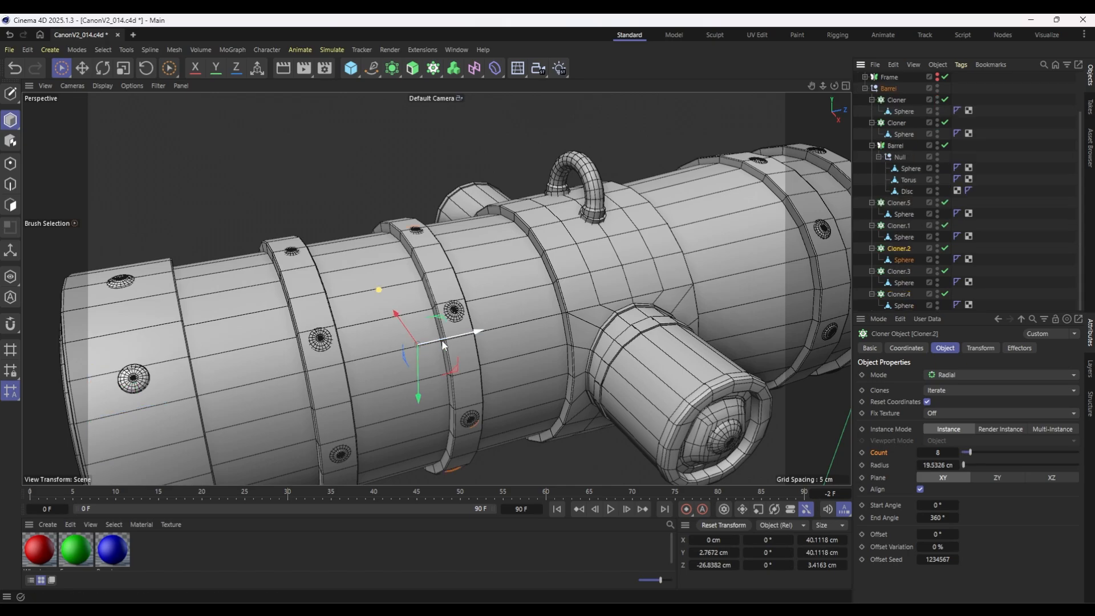
pyautogui.keyDown('ctrl'); pyautogui.moveTo(464, 333); pyautogui.dragTo(587, 305); pyautogui.keyUp('ctrl')
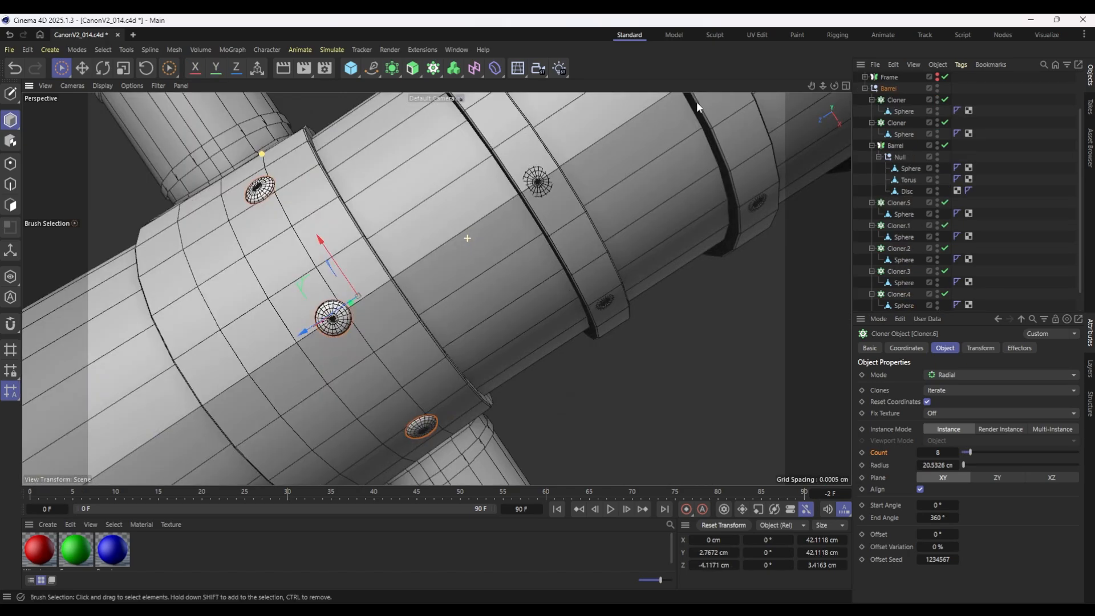
pyautogui.keyDown('alt'); pyautogui.moveTo(696, 102); pyautogui.dragTo(682, 287); pyautogui.keyUp('alt')
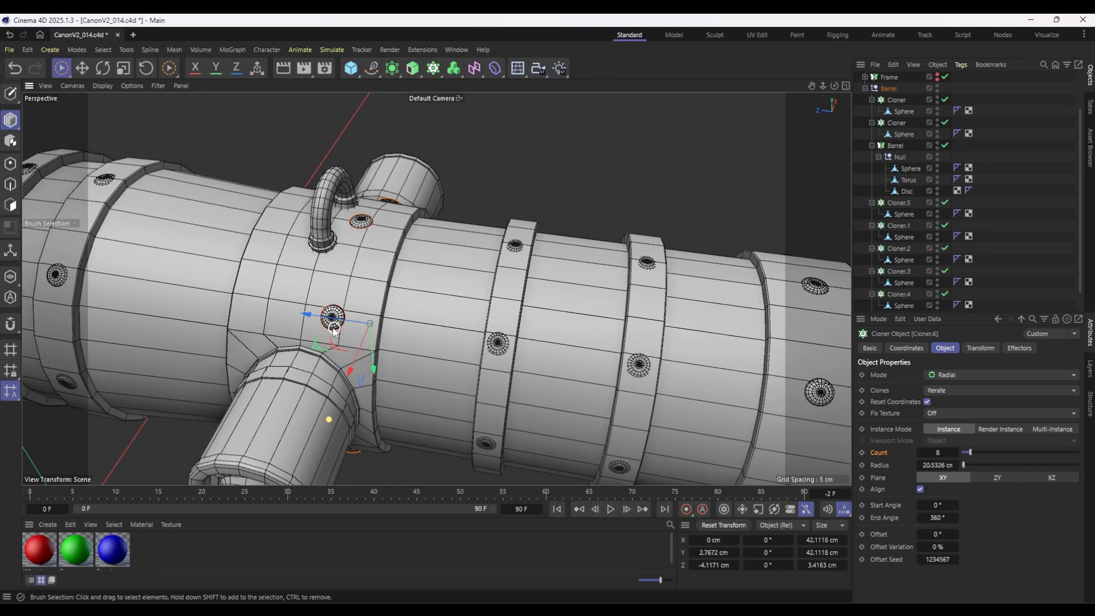
pyautogui.moveTo(334, 329)
pyautogui.mouseDown()
pyautogui.moveTo(320, 285)
pyautogui.moveTo(325, 370)
pyautogui.mouseUp()
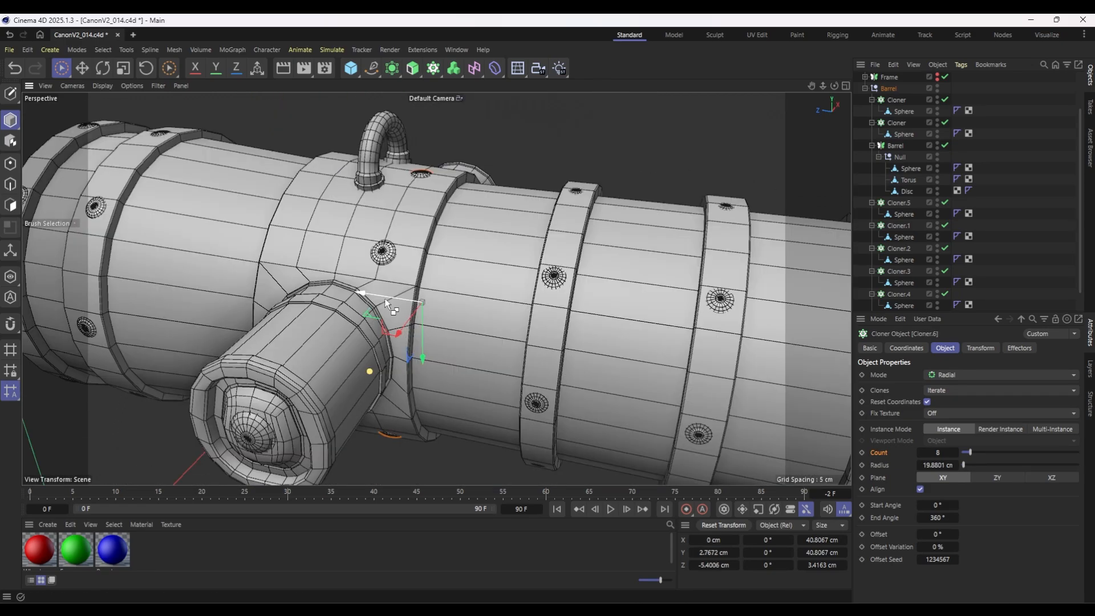
pyautogui.scroll(-2, 915, 272)
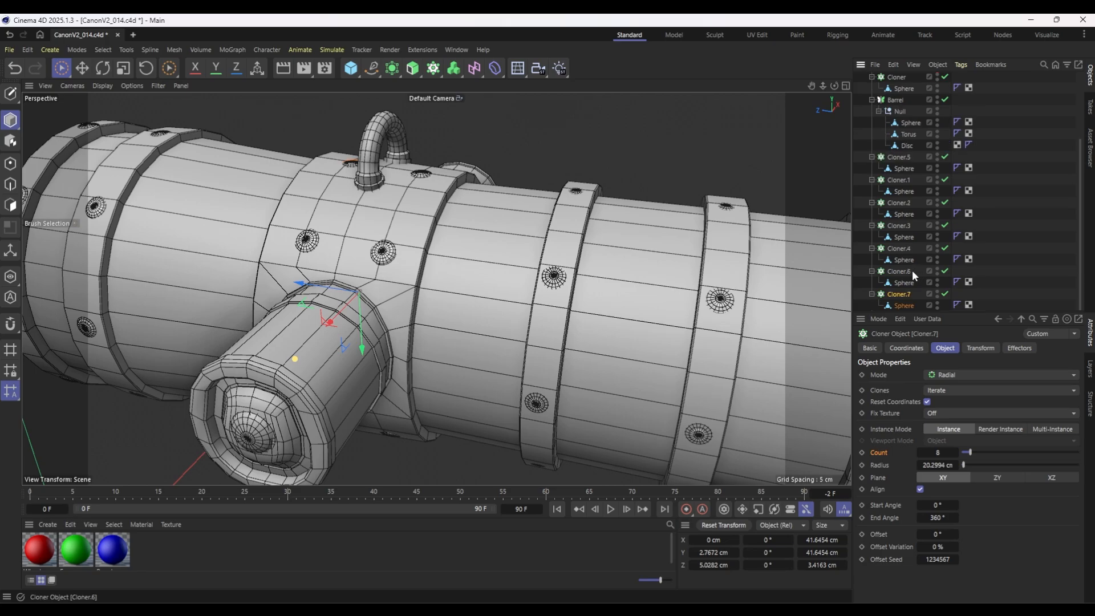
# Adjust the rivet Cloners' radii to about 19.75 cm on the second ring and about 19.66 cm on the front ring.
pyautogui.click(901, 249)
pyautogui.click(899, 203)
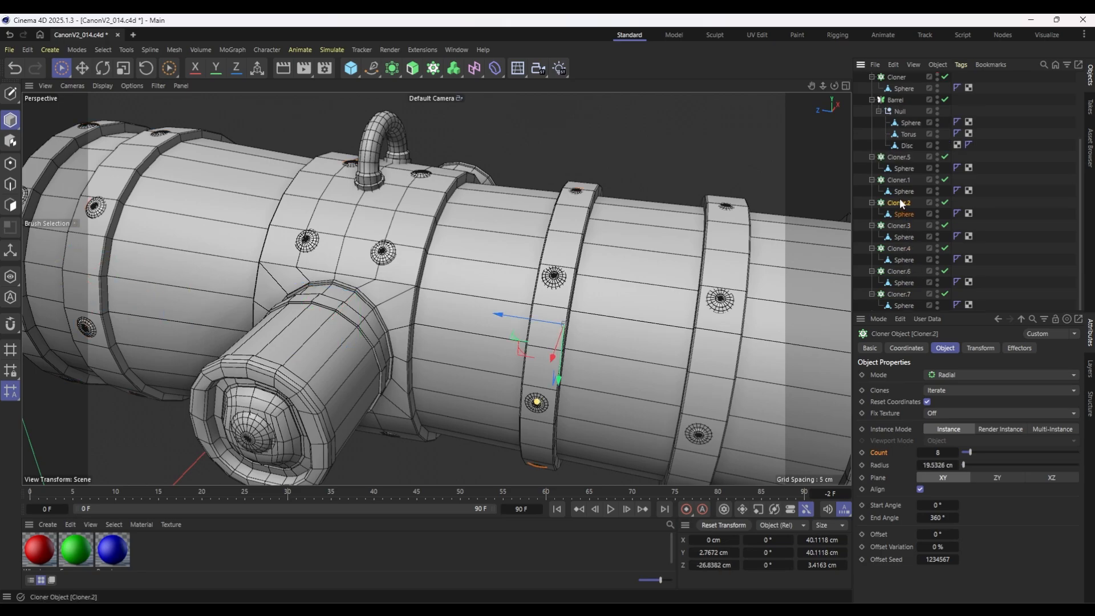
pyautogui.hotkey('ctrl', 'z')
pyautogui.scroll(5, 590, 336)
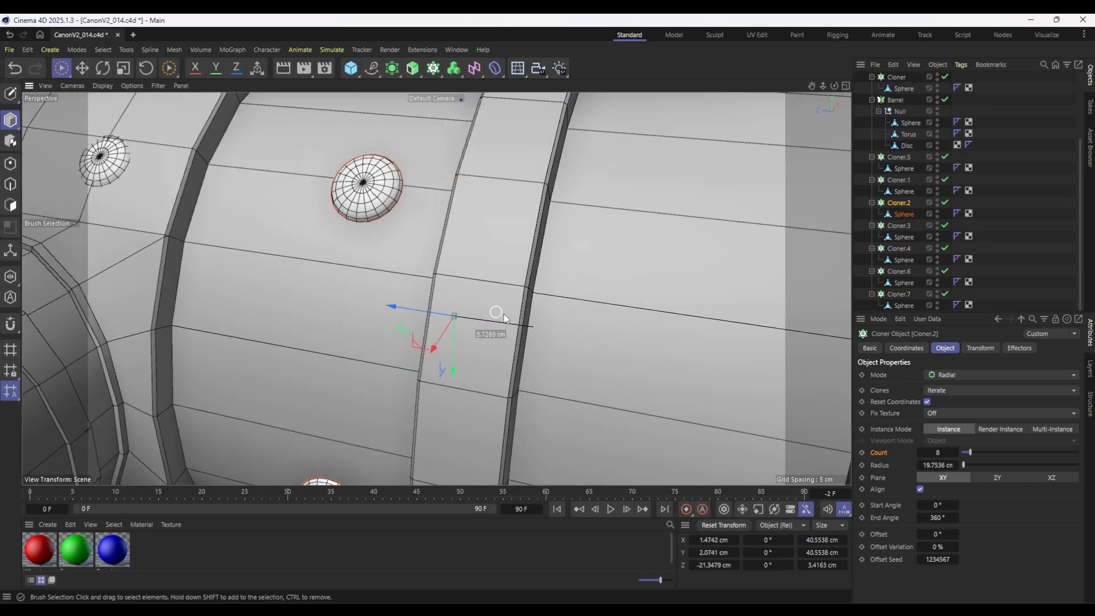
pyautogui.keyDown('alt'); pyautogui.moveTo(588, 268); pyautogui.dragTo(515, 236); pyautogui.keyUp('alt')
pyautogui.click(743, 245)
pyautogui.scroll(-3, 707, 296)
pyautogui.keyDown('alt'); pyautogui.moveTo(708, 297); pyautogui.dragTo(639, 187, button='middle'); pyautogui.keyUp('alt')
pyautogui.moveTo(524, 360); pyautogui.dragTo(520, 360)
pyautogui.scroll(-4, 436, 308)
pyautogui.moveTo(436, 309)
pyautogui.keyDown('alt'); pyautogui.mouseDown()
pyautogui.moveTo(577, 316)
pyautogui.moveTo(526, 328)
pyautogui.moveTo(454, 307)
pyautogui.mouseUp(); pyautogui.keyUp('alt')
pyautogui.keyDown('alt'); pyautogui.moveTo(453, 306); pyautogui.dragTo(382, 301, button='middle'); pyautogui.keyUp('alt')
pyautogui.scroll(5, 571, 299)
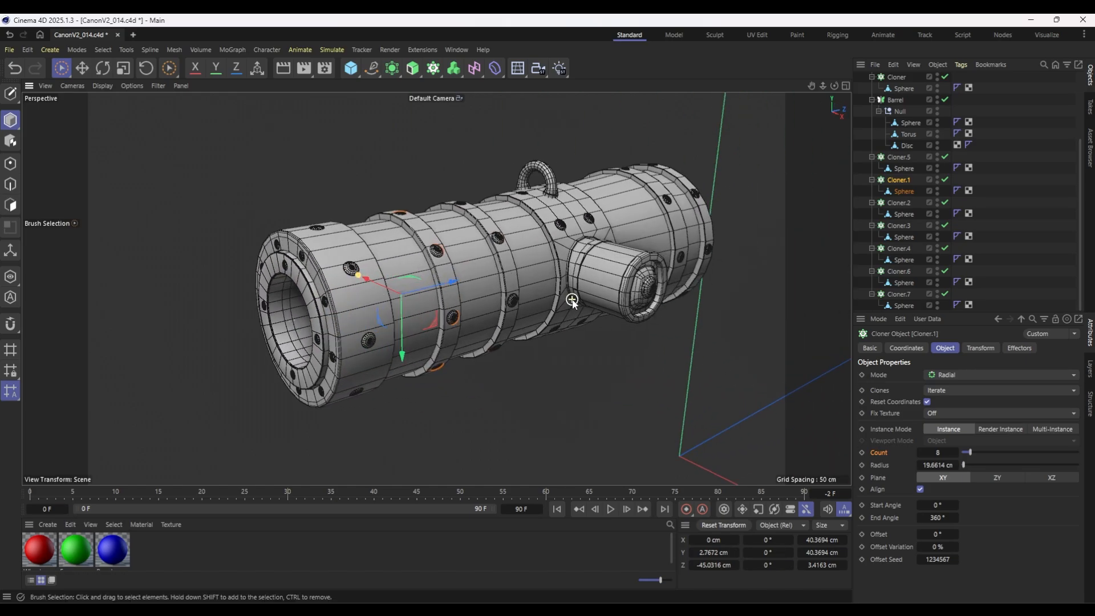
# Try a Subdivision Surface on the Barrel symmetry object to check its smoothing, and undo it.
pyautogui.scroll(3, 910, 179)
pyautogui.click(895, 193)
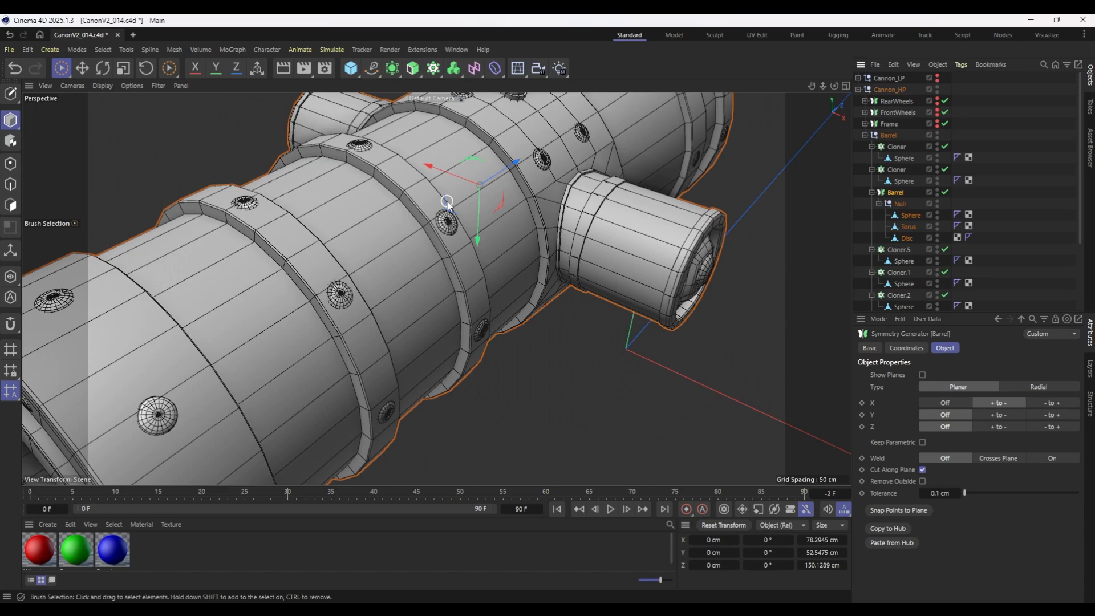
pyautogui.keyDown('alt'); pyautogui.click(399, 69); pyautogui.keyUp('alt')
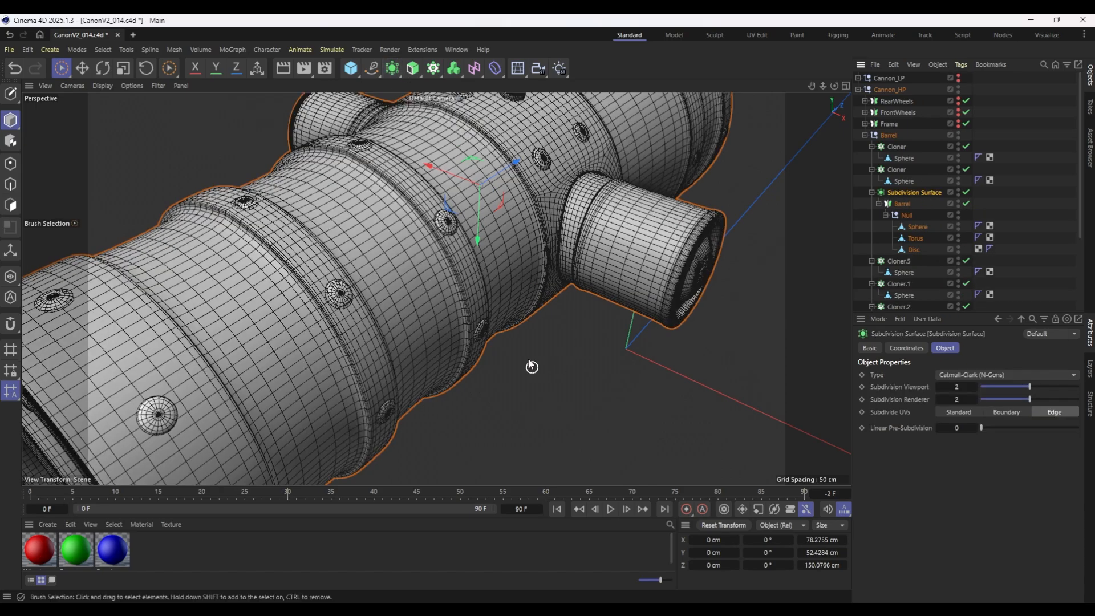
pyautogui.keyDown('alt'); pyautogui.moveTo(530, 366); pyautogui.dragTo(504, 308); pyautogui.keyUp('alt')
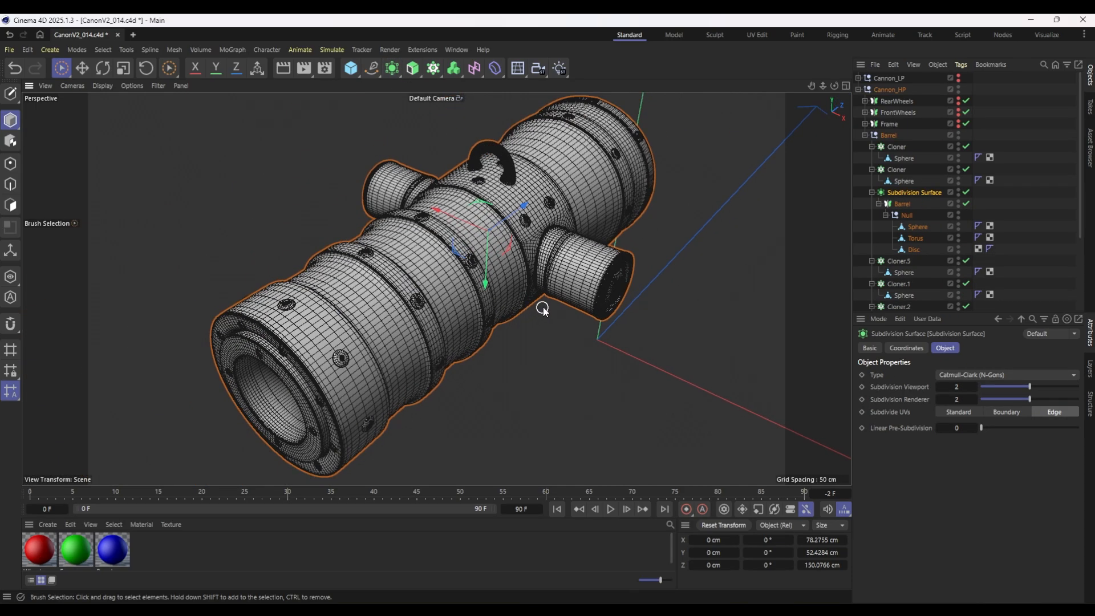
pyautogui.hotkey('ctrl', 'z')
# Add supporting loop cuts around the trunnion cylinder of the Disc mesh with Loop/Path Cut.
pyautogui.scroll(5, 573, 251)
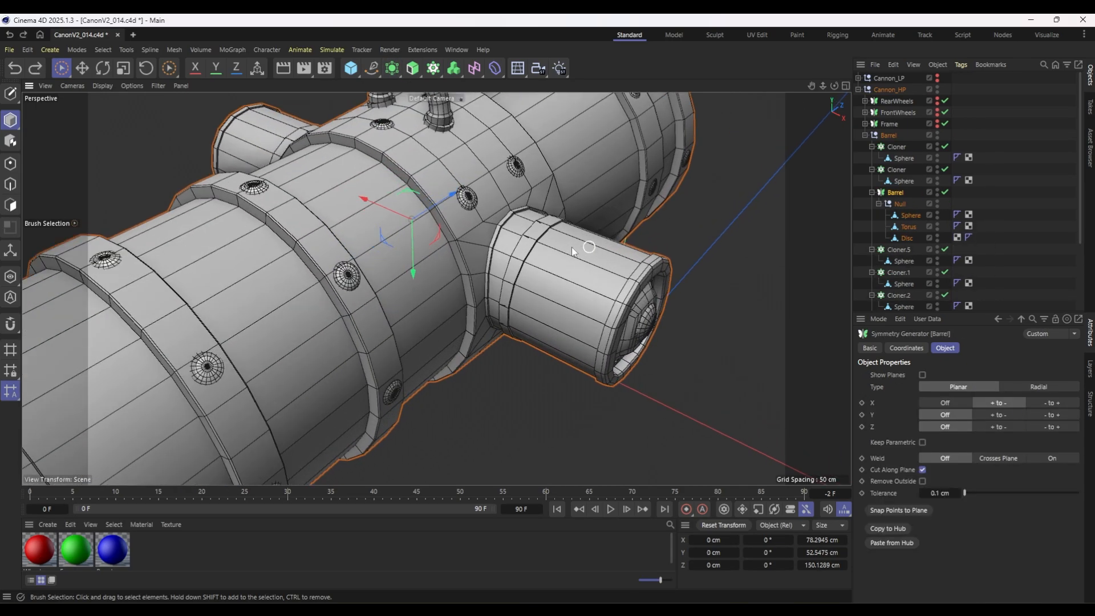
pyautogui.click(12, 185)
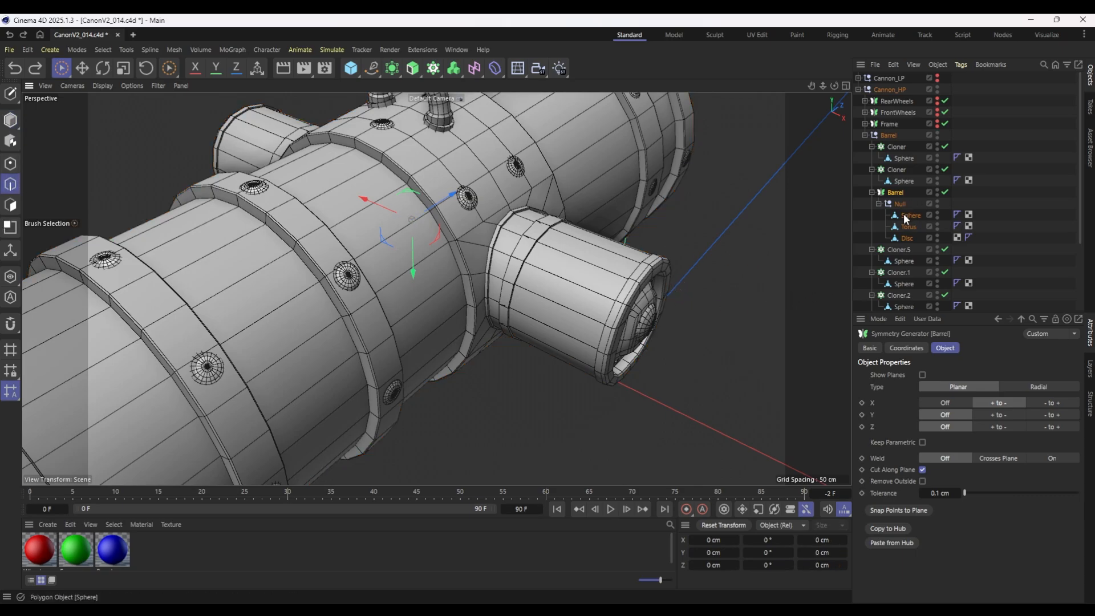
pyautogui.press('k')
pyautogui.press('l')
pyautogui.scroll(8, 620, 260)
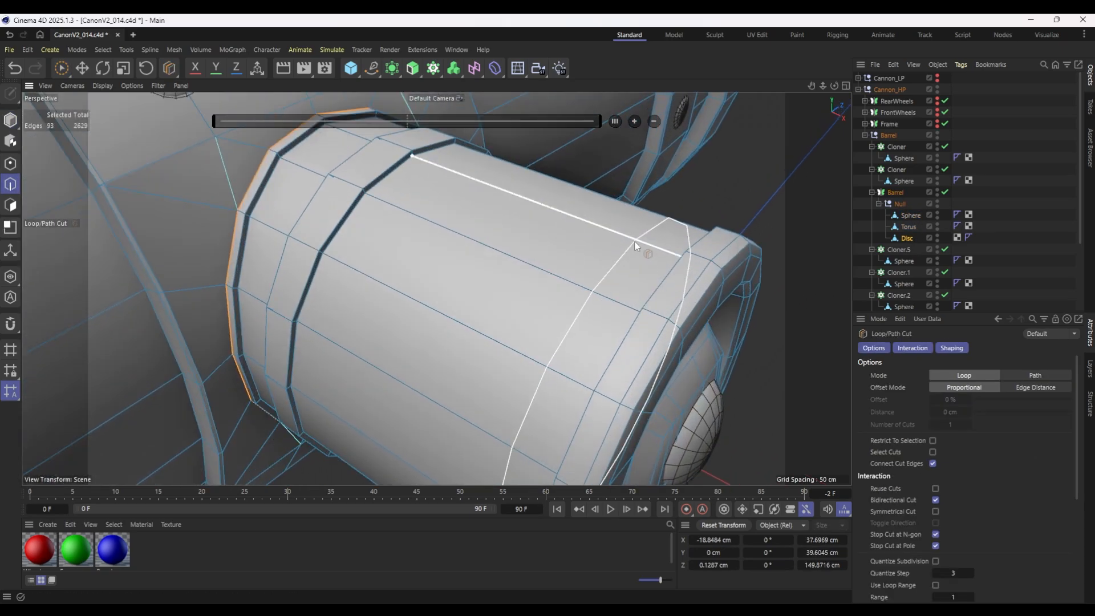
pyautogui.click(433, 163)
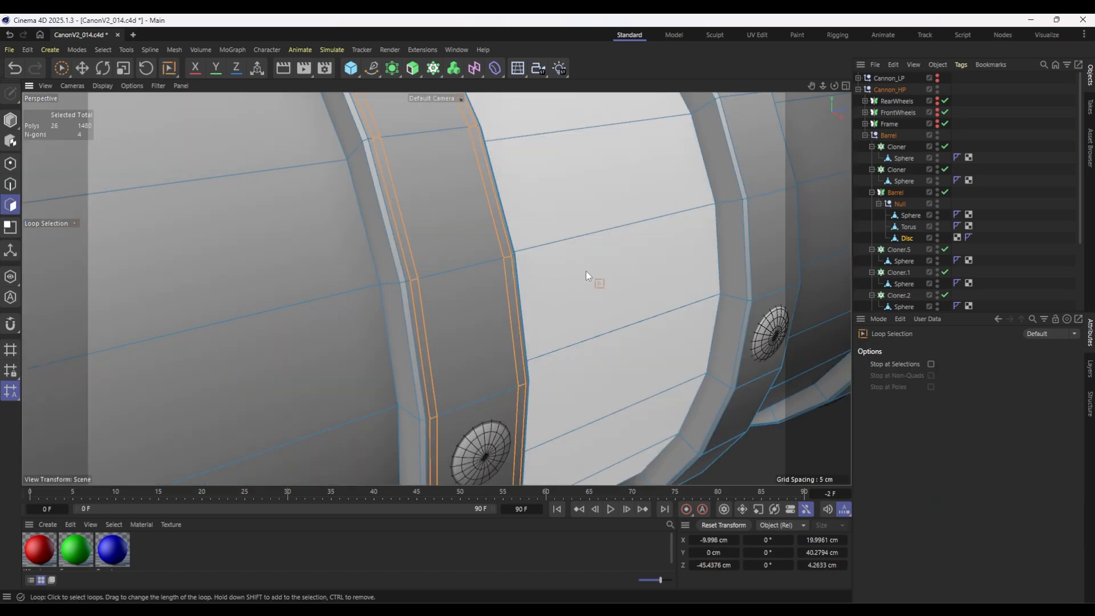
# Extrude the thin polygon loops along both edges of the front ring by -0.09 cm.
pyautogui.moveTo(611, 282); pyautogui.dragTo(614, 281)
pyautogui.scroll(-5, 613, 281)
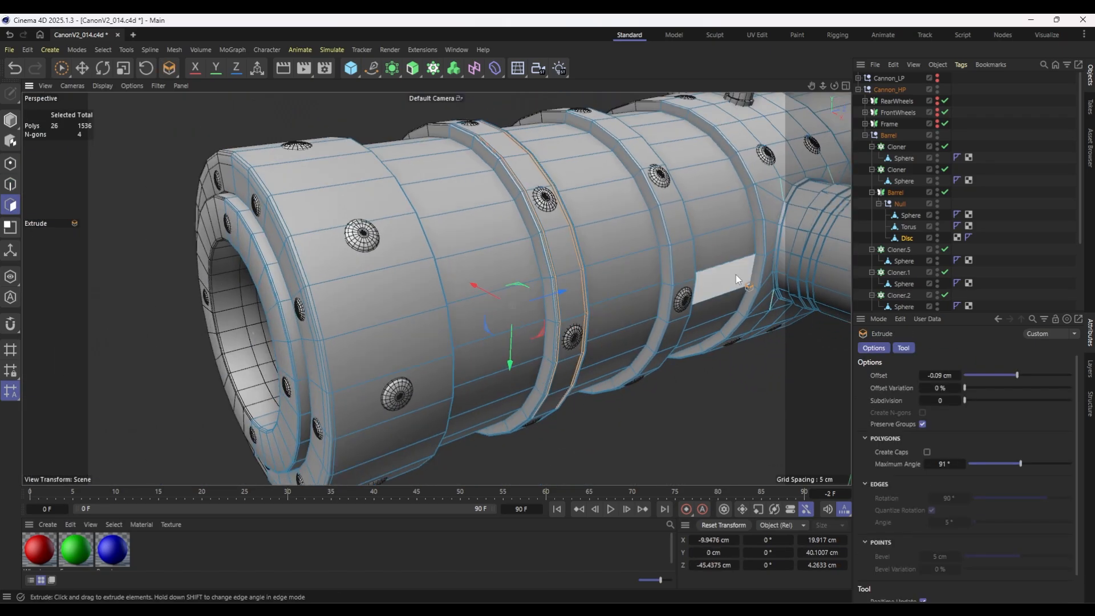
pyautogui.keyDown('alt'); pyautogui.moveTo(447, 286); pyautogui.dragTo(406, 281); pyautogui.keyUp('alt')
# Cut two closely spaced edge loops near the rear edge of the wide muzzle band.
pyautogui.scroll(7, 405, 280)
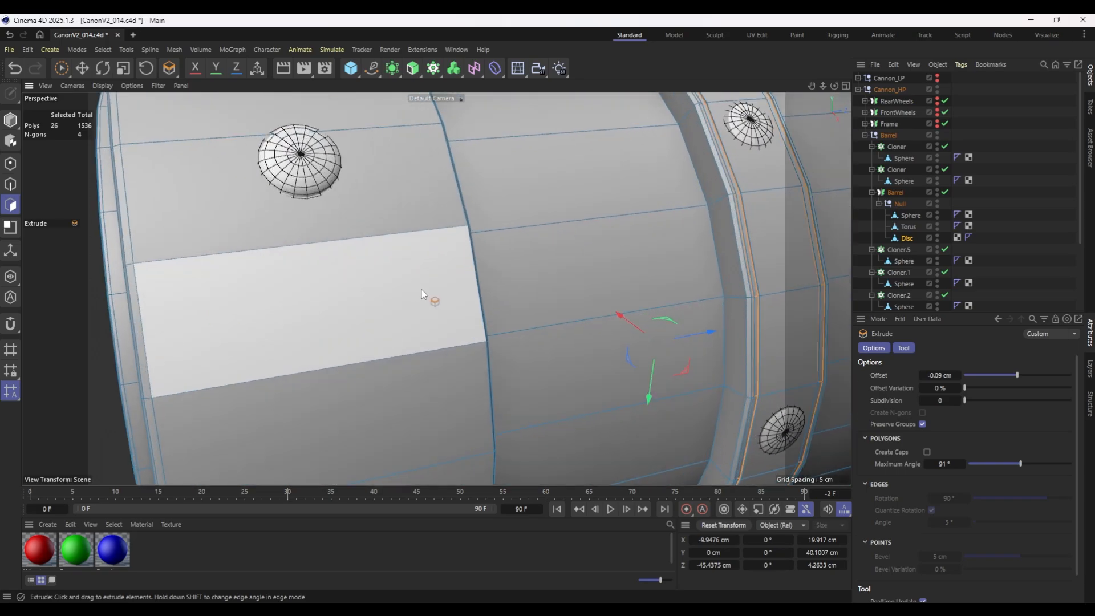
pyautogui.press('k')
pyautogui.press('l')
pyautogui.click(483, 344)
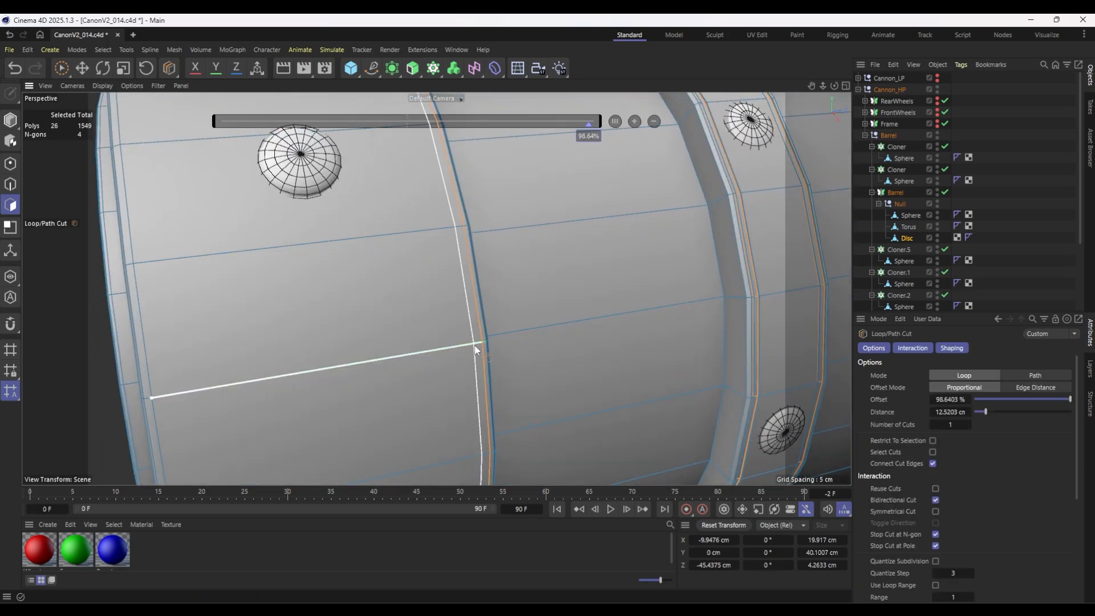
pyautogui.click(474, 345)
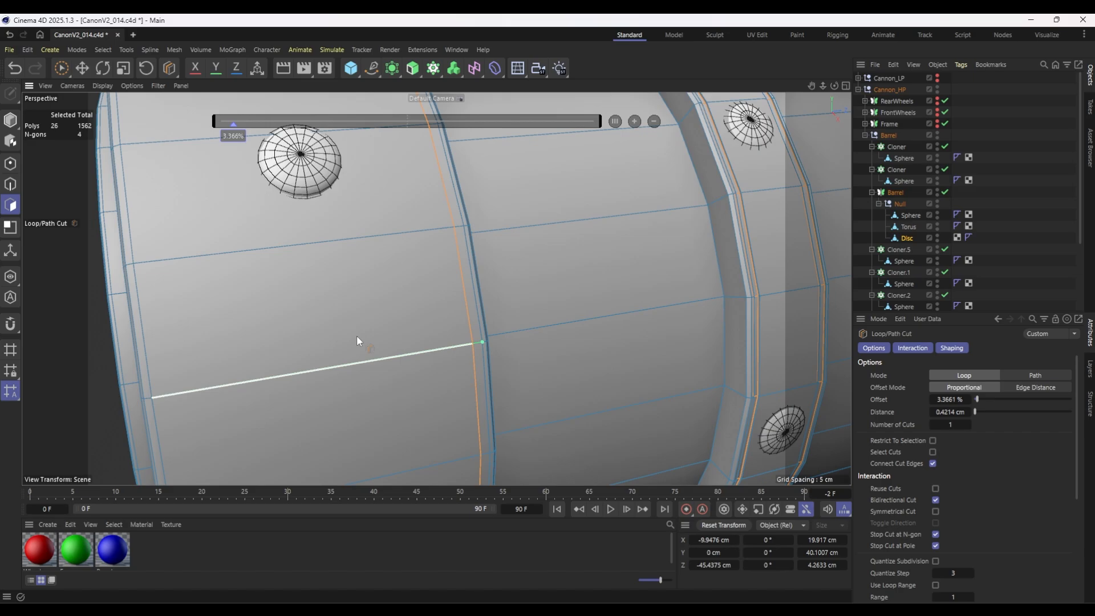
# Select the narrow polygon loop at the muzzle band's rear edge and extrude it inward by -0.22 cm as a groove.
pyautogui.press('u')
pyautogui.press('l')
pyautogui.click(479, 323)
pyautogui.press('d')
pyautogui.click(481, 322)
pyautogui.scroll(-7, 481, 323)
pyautogui.keyDown('alt'); pyautogui.moveTo(617, 322); pyautogui.dragTo(481, 322, button='middle'); pyautogui.keyUp('alt')
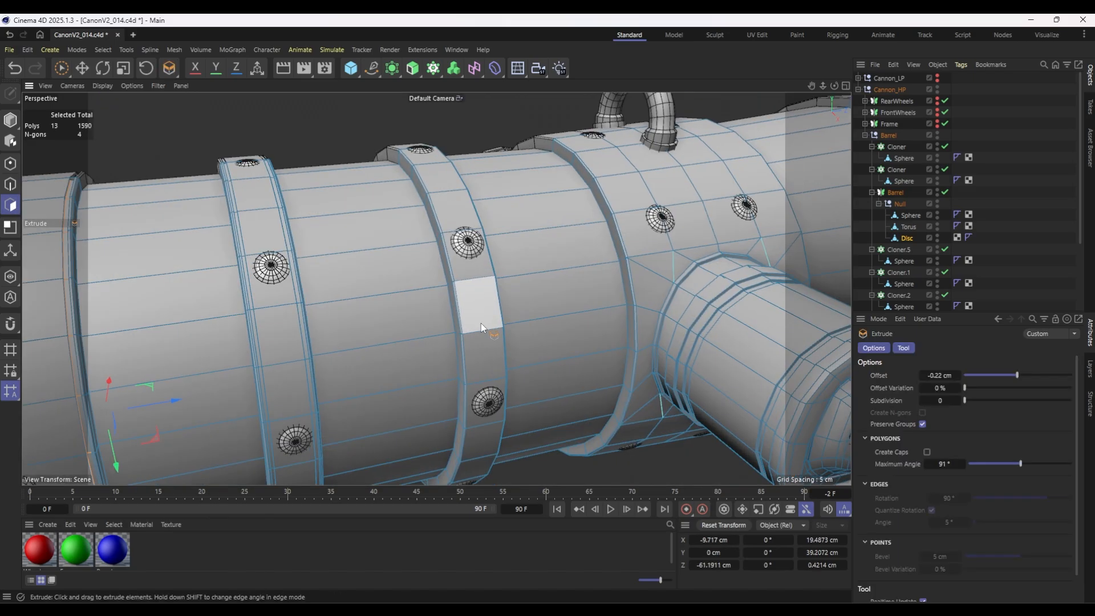
pyautogui.scroll(5, 494, 324)
pyautogui.moveTo(493, 323); pyautogui.dragTo(528, 337)
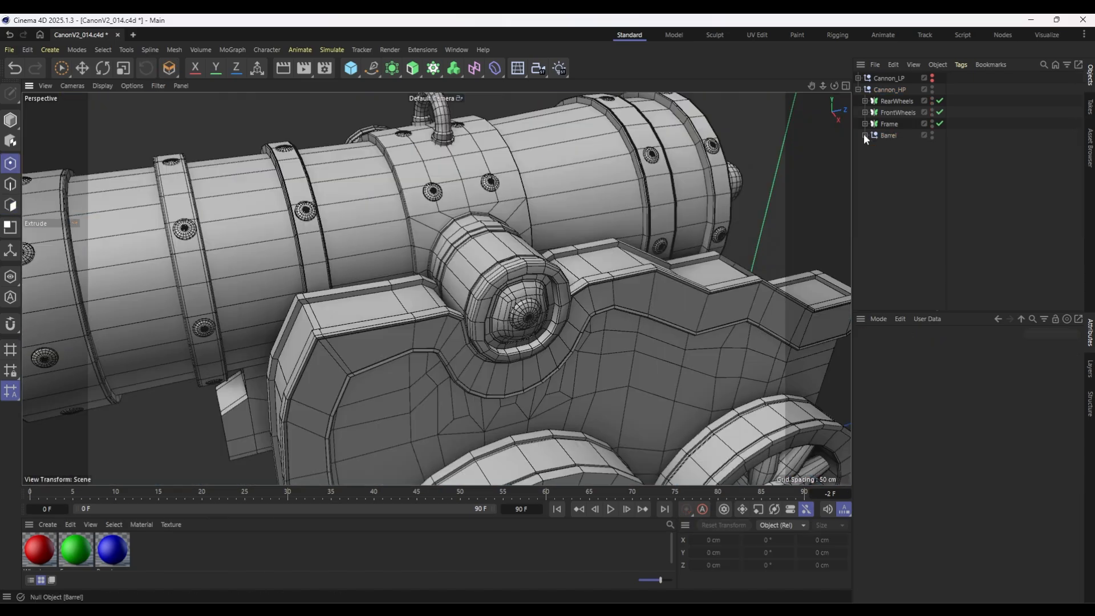
# Add a Subdivision Surface to the Barrel's Disc mesh with viewport and renderer subdivision both at 1.
pyautogui.click(864, 135)
pyautogui.scroll(-3, 912, 206)
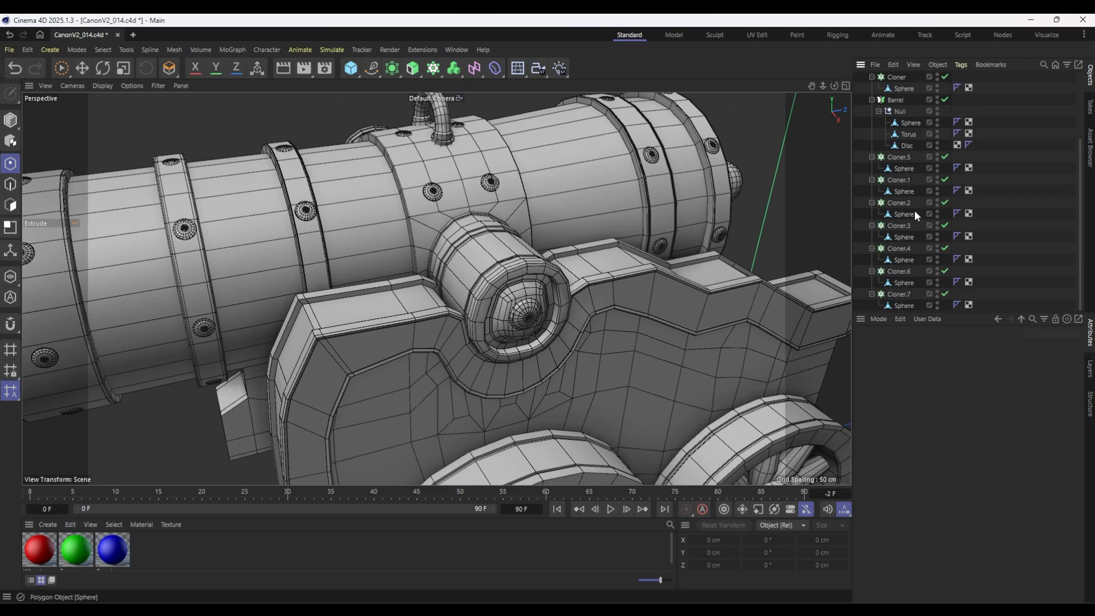
pyautogui.click(908, 123)
pyautogui.click(906, 145)
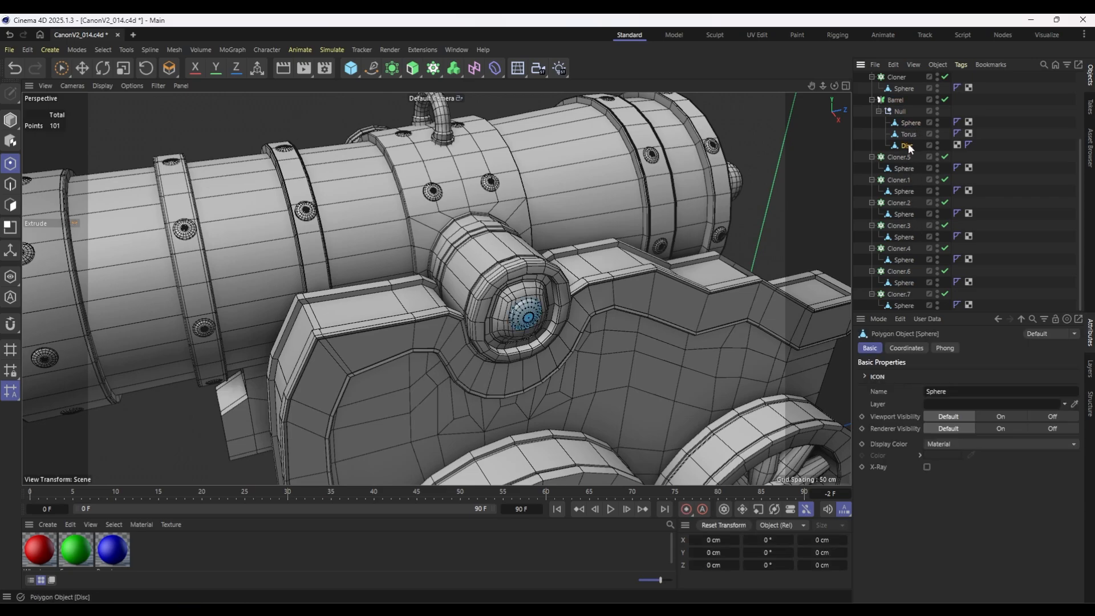
pyautogui.keyDown('alt'); pyautogui.click(397, 69); pyautogui.keyUp('alt')
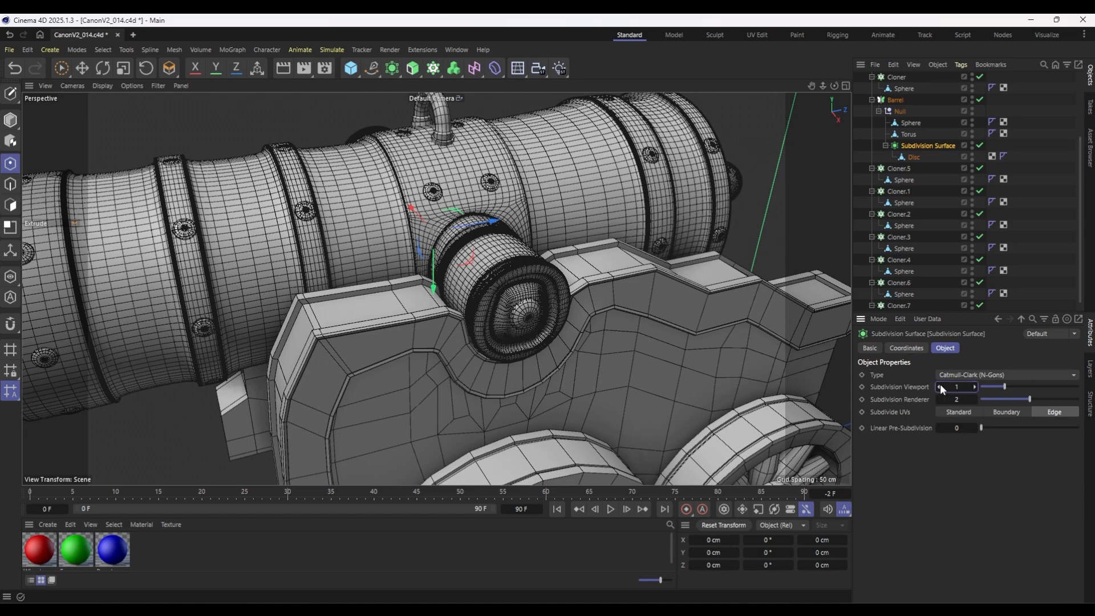
pyautogui.click(939, 399)
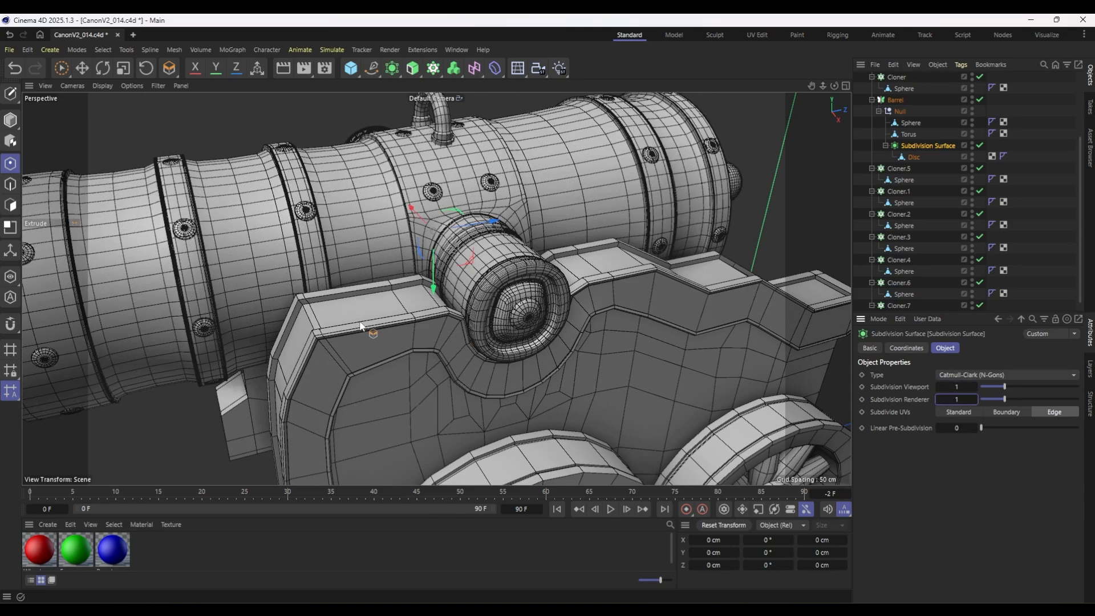
pyautogui.keyDown('alt'); pyautogui.moveTo(319, 301); pyautogui.dragTo(624, 180); pyautogui.keyUp('alt')
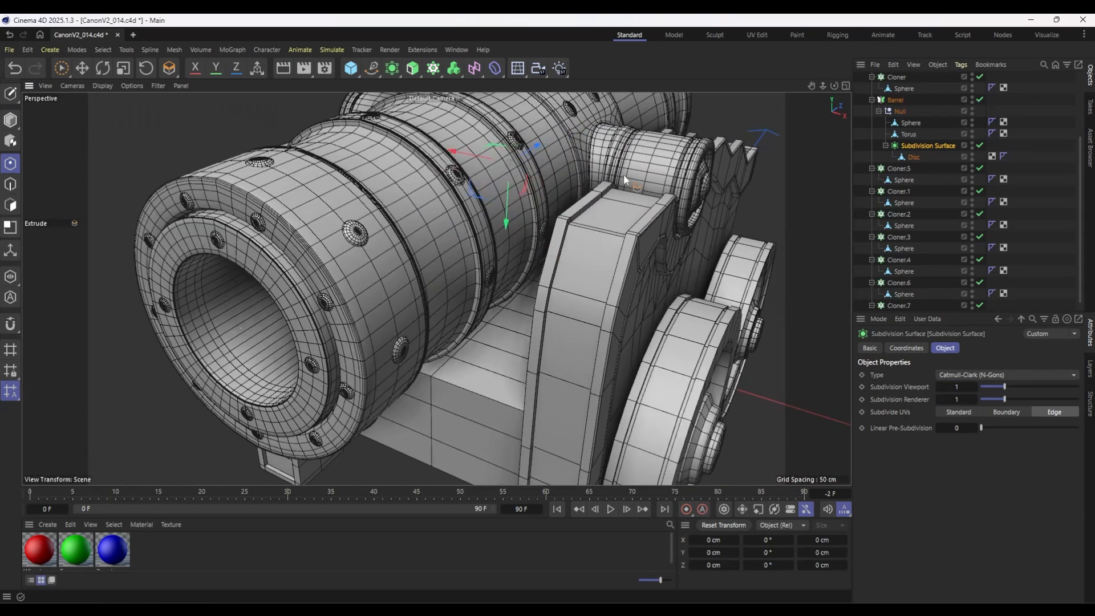
pyautogui.keyDown('alt'); pyautogui.moveTo(673, 226); pyautogui.dragTo(546, 209); pyautogui.keyUp('alt')
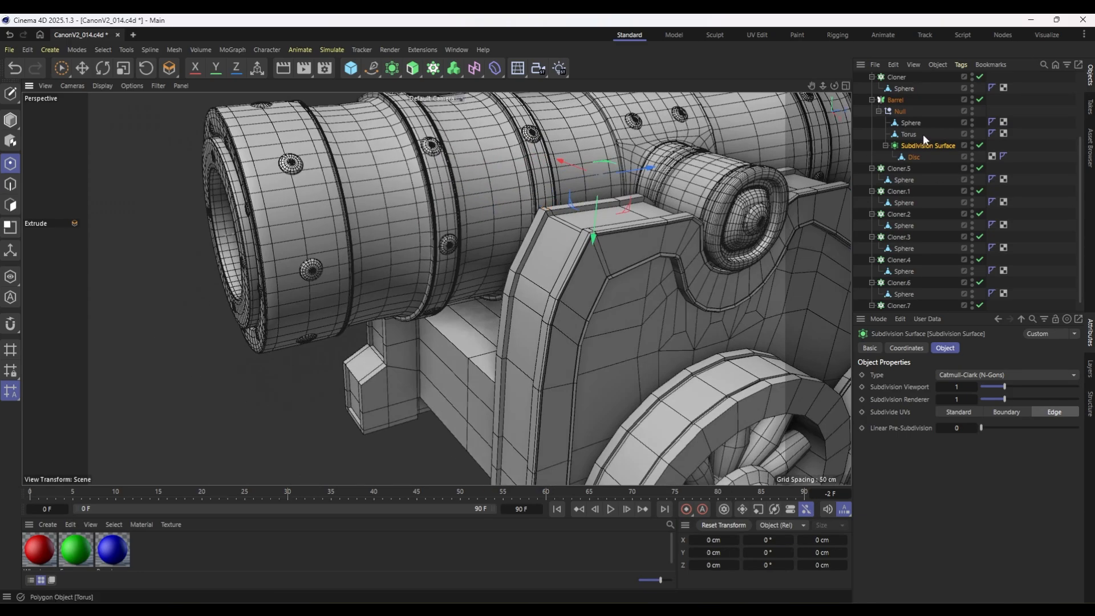
# Cut additional supporting edge loops beside the bands and grooves of the Disc mesh with Loop/Path Cut.
pyautogui.click(913, 157)
pyautogui.scroll(3, 221, 203)
pyautogui.click(10, 184)
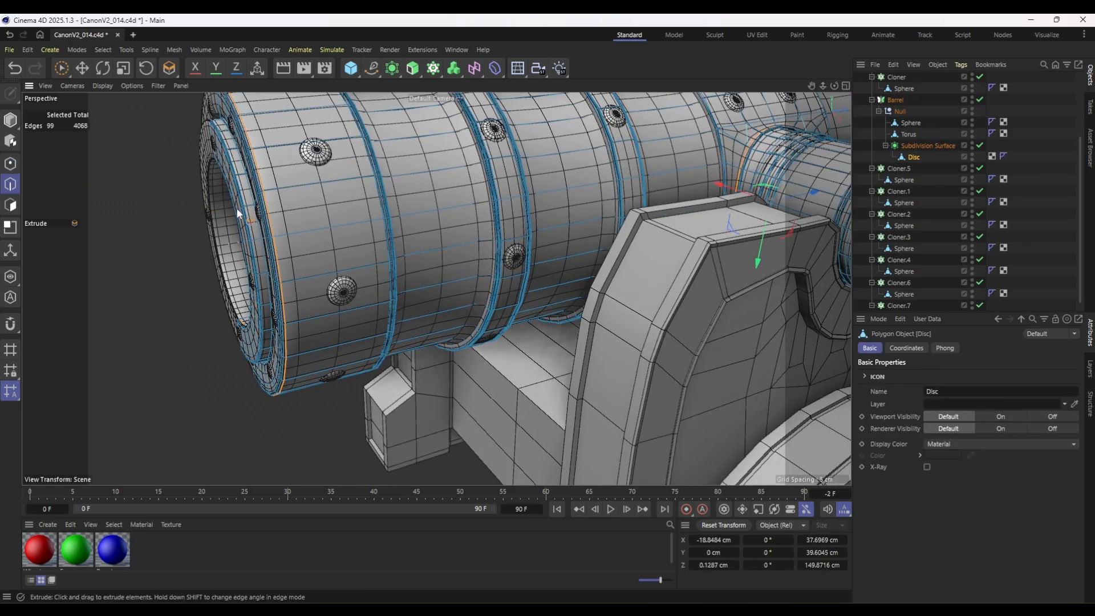
pyautogui.press('k')
pyautogui.press('l')
pyautogui.scroll(5, 399, 194)
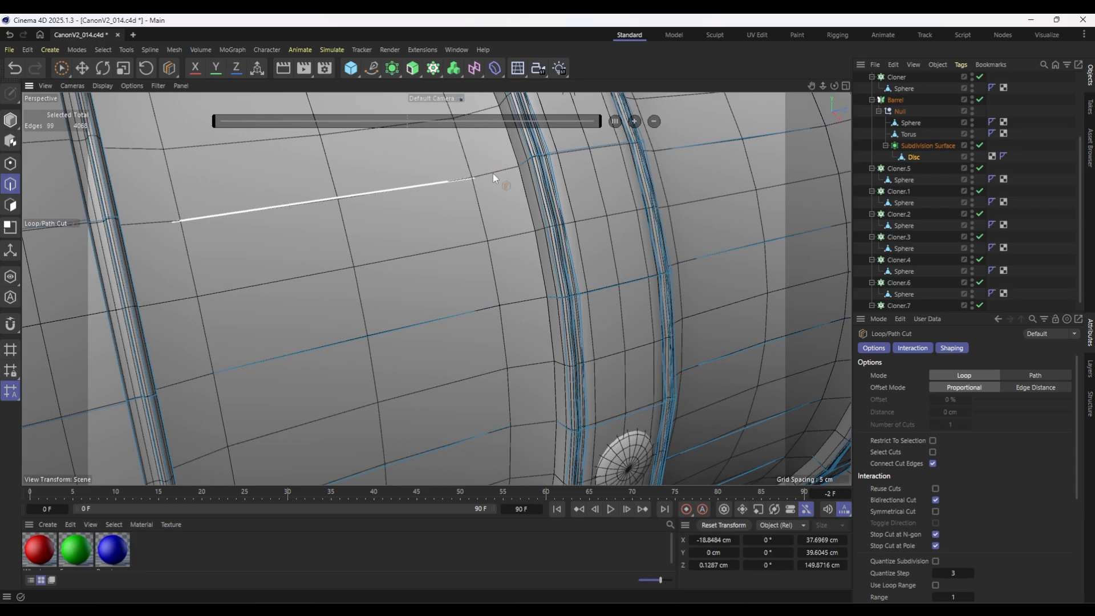
pyautogui.scroll(-3, 211, 194)
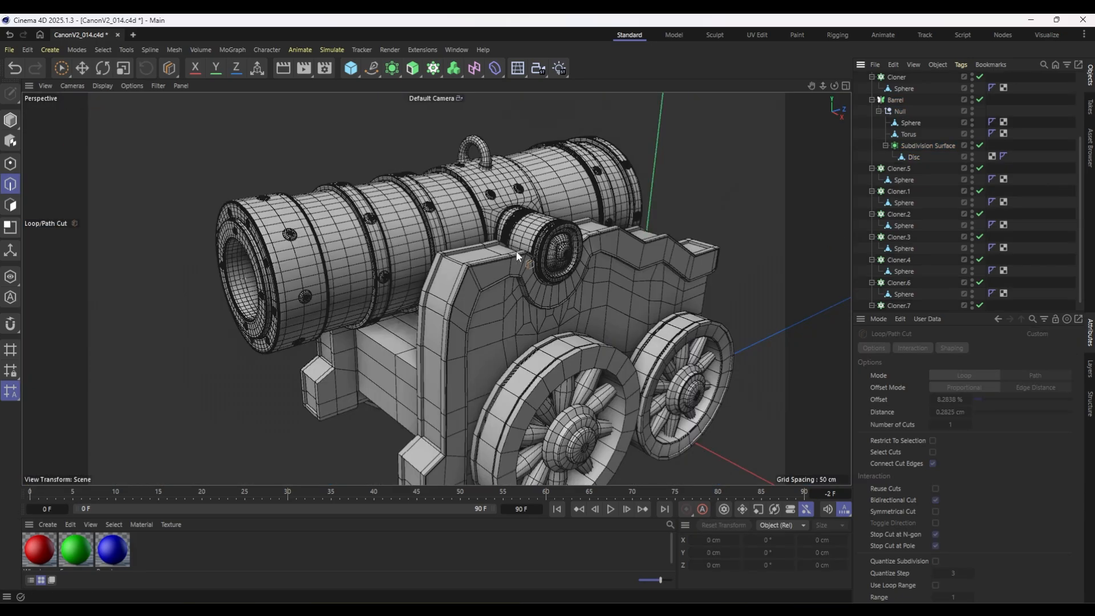
pyautogui.scroll(6, 516, 251)
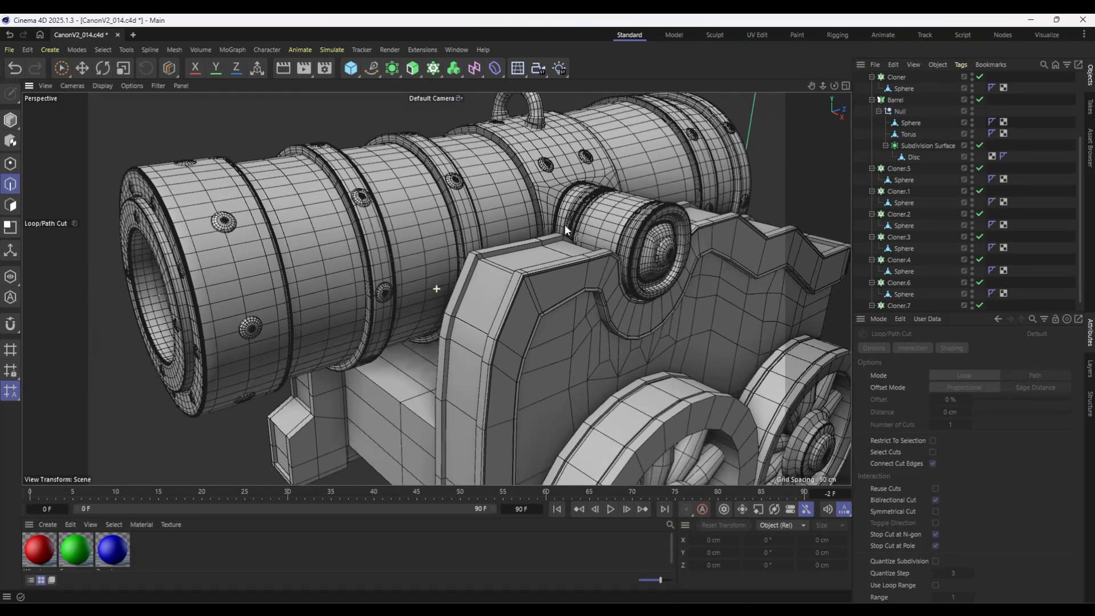
pyautogui.keyDown('alt'); pyautogui.moveTo(565, 226); pyautogui.dragTo(565, 220, button='middle'); pyautogui.keyUp('alt')
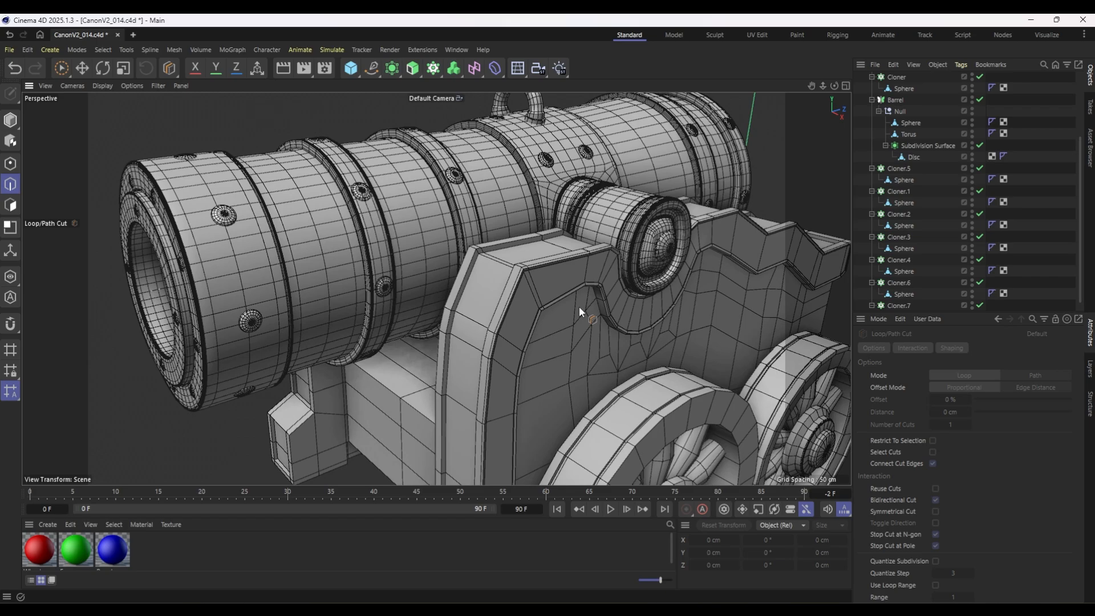
pyautogui.scroll(4, 911, 129)
# Add a Subdivision Surface to the Plane mesh inside the Frame object.
pyautogui.click(865, 135)
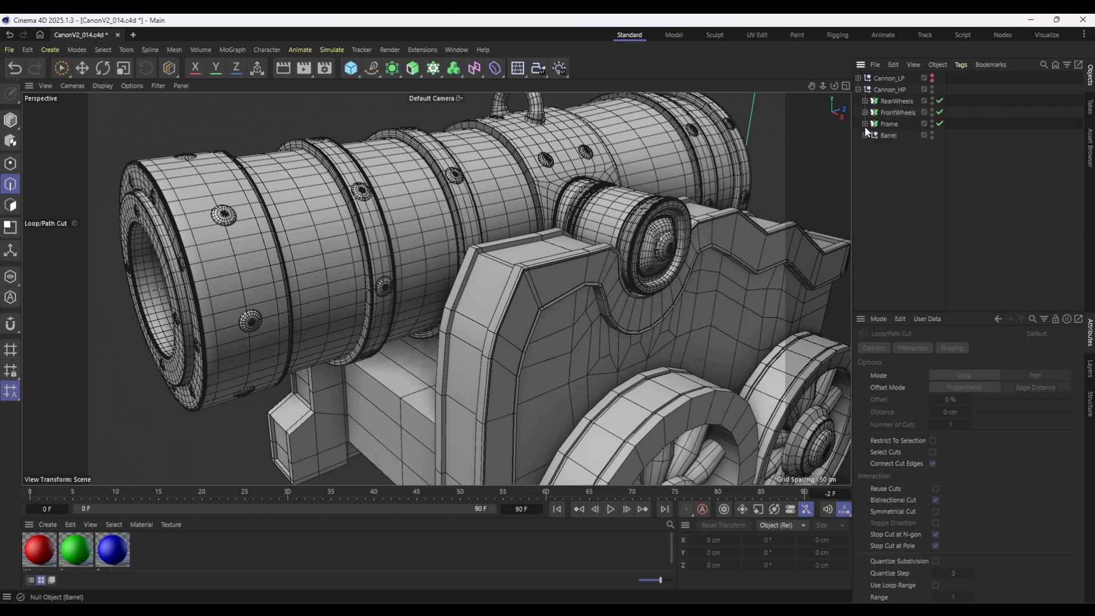
pyautogui.click(864, 123)
pyautogui.click(894, 135)
pyautogui.keyDown('alt'); pyautogui.moveTo(631, 256); pyautogui.dragTo(512, 163, button='middle'); pyautogui.keyUp('alt')
pyautogui.keyDown('alt'); pyautogui.moveTo(521, 162); pyautogui.dragTo(621, 221); pyautogui.keyUp('alt')
pyautogui.click(413, 69)
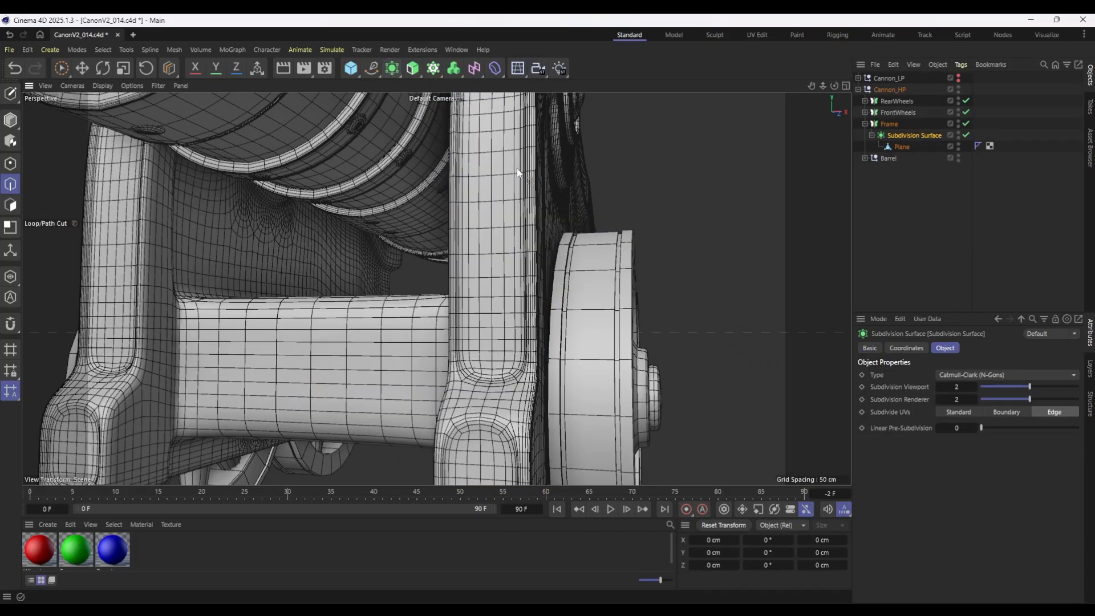
pyautogui.keyDown('alt'); pyautogui.moveTo(678, 349); pyautogui.dragTo(642, 190, button='middle'); pyautogui.keyUp('alt')
pyautogui.keyDown('alt'); pyautogui.moveTo(642, 190); pyautogui.dragTo(719, 268); pyautogui.keyUp('alt')
# Cut supporting edge loops along the borders of the frame's Plane mesh to sharpen its smoothed edges.
pyautogui.click(914, 166)
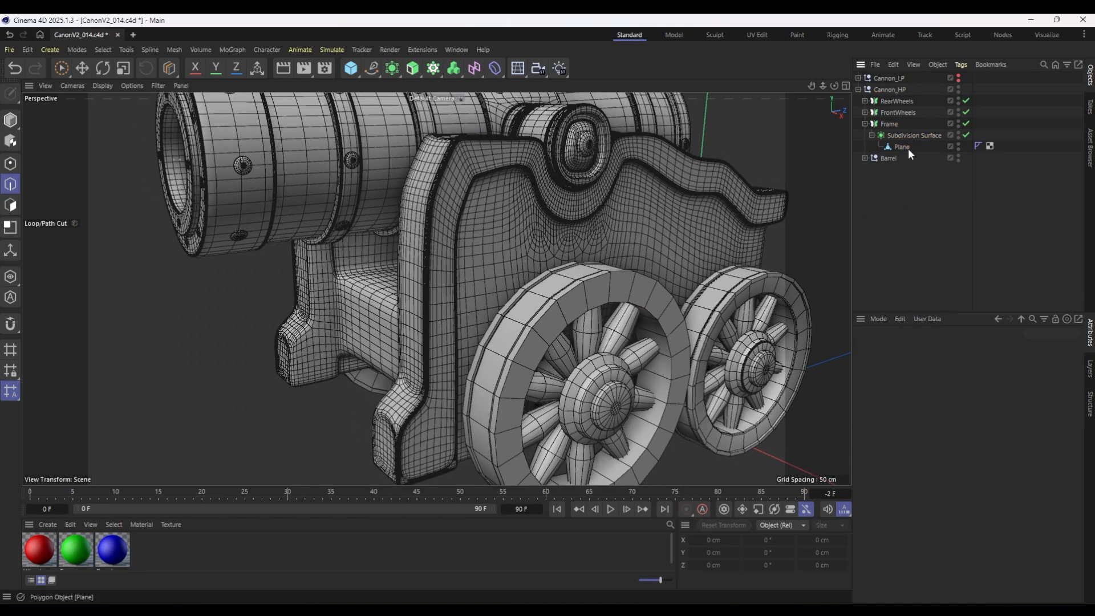
pyautogui.click(907, 149)
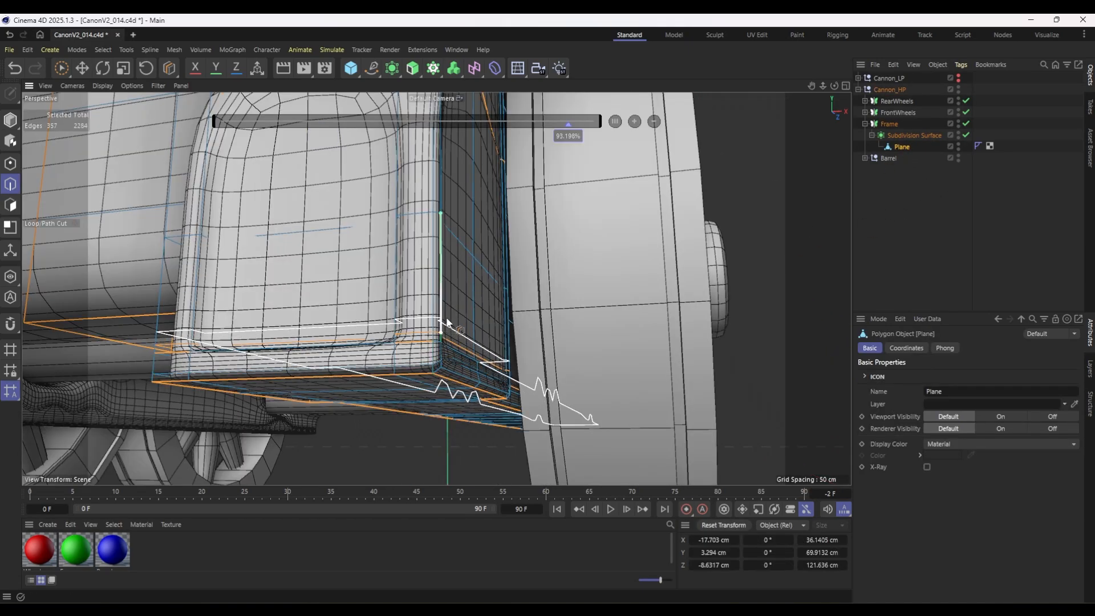
pyautogui.click(1018, 212)
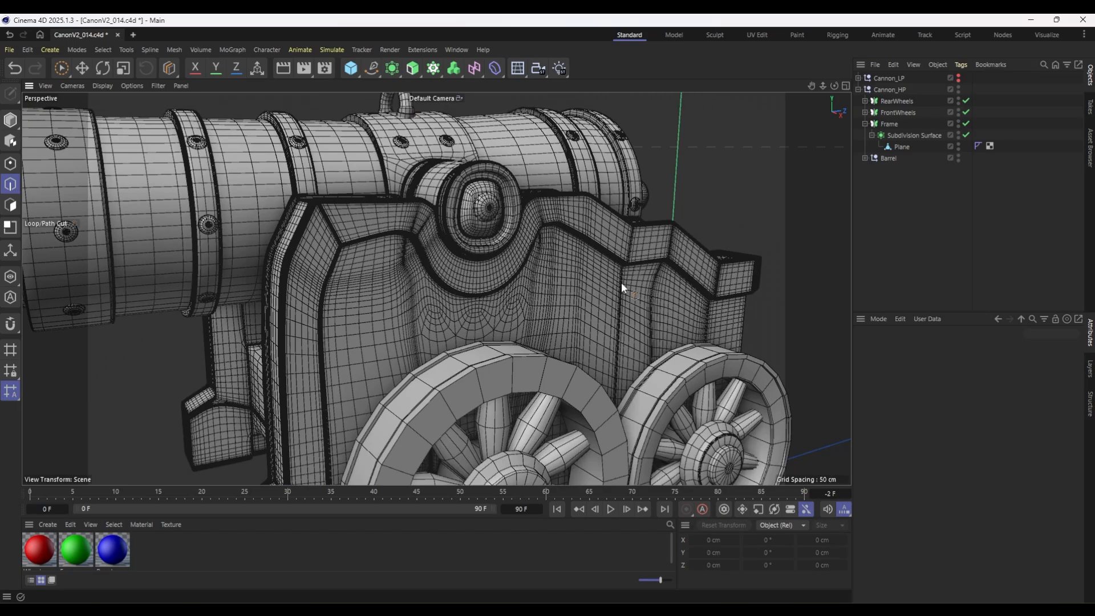
pyautogui.scroll(3, 594, 249)
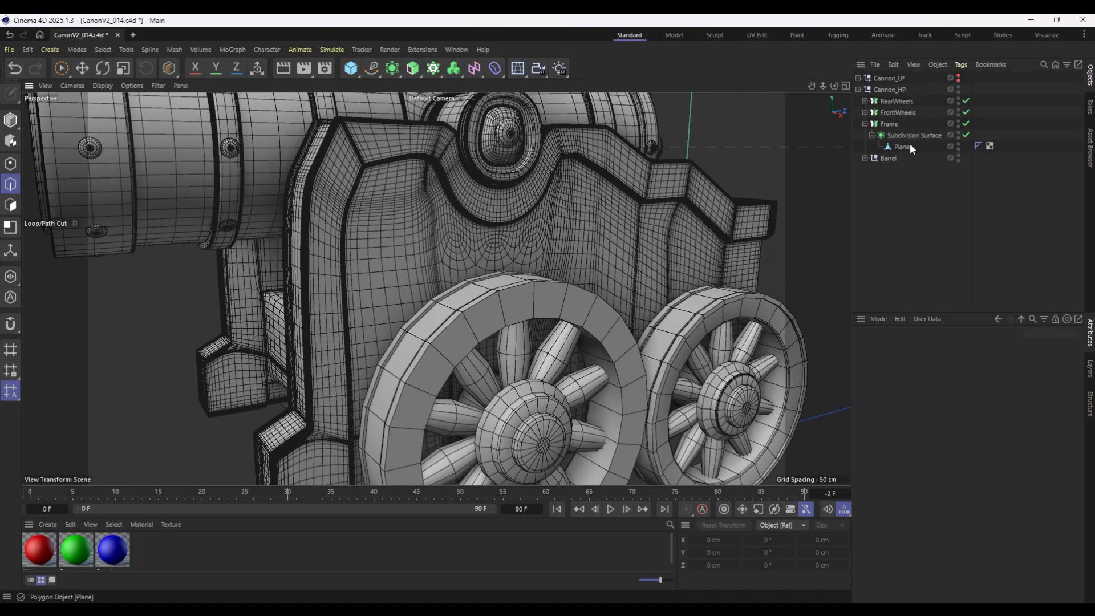
# Copy the rivet Sphere from the Barrel's first Cloner into Frame and group it with the frame's Subdivision Surface.
pyautogui.click(865, 158)
pyautogui.click(903, 181)
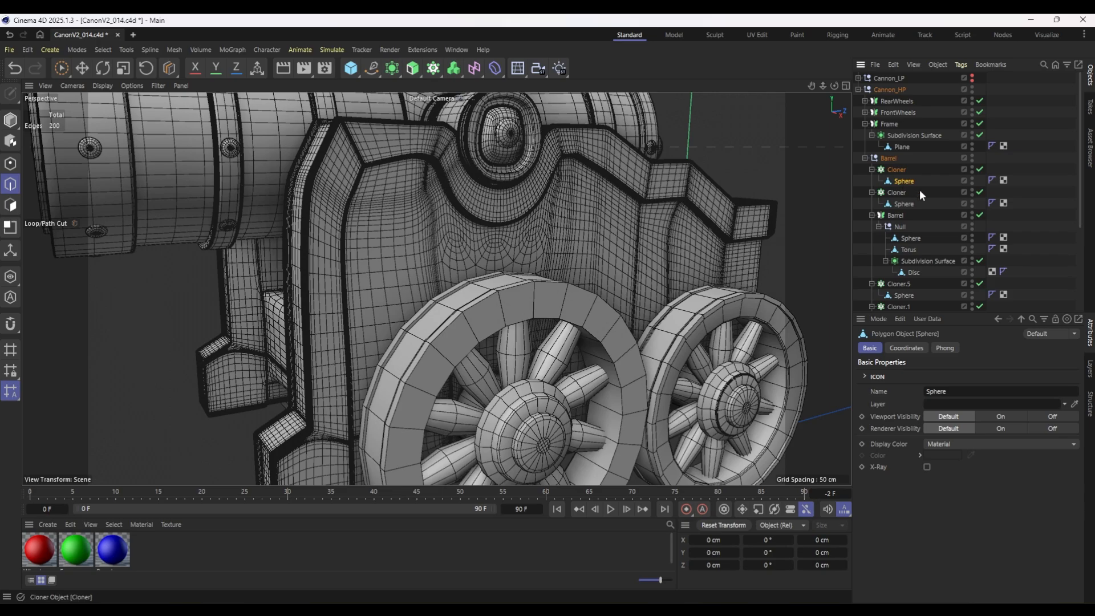
pyautogui.moveTo(911, 182); pyautogui.dragTo(896, 146)
pyautogui.click(904, 145)
pyautogui.hotkey('alt', 'g')
pyautogui.scroll(-5, 381, 208)
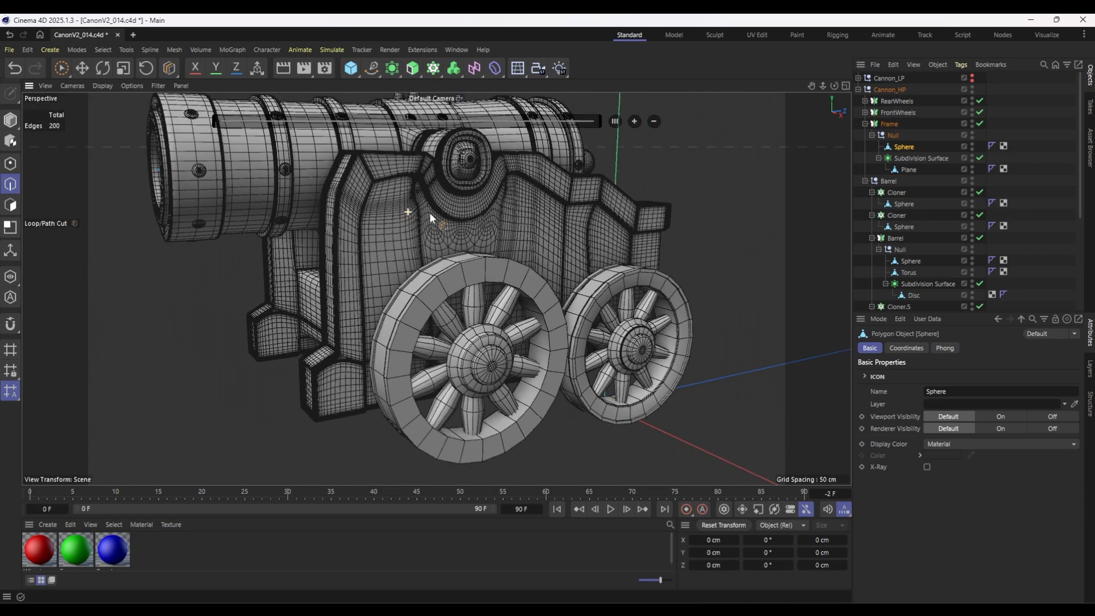
# Place the copied rivet on the outer side of the frame's front foot, banked to -270° and enlarged to about 5.66 cm.
pyautogui.click(11, 127)
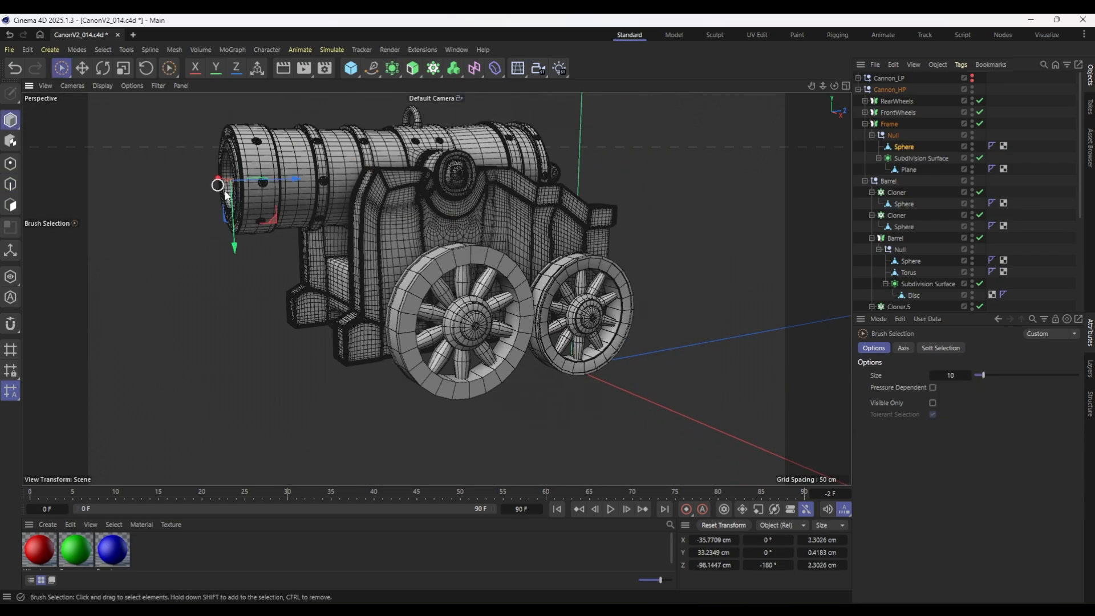
pyautogui.moveTo(347, 223); pyautogui.dragTo(349, 222)
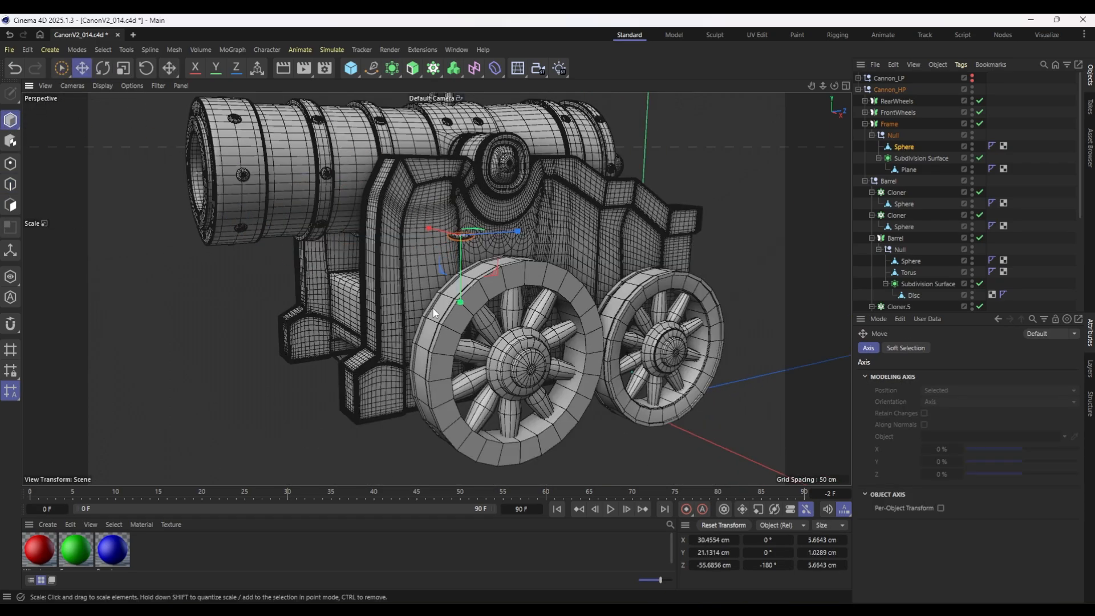
pyautogui.press('r')
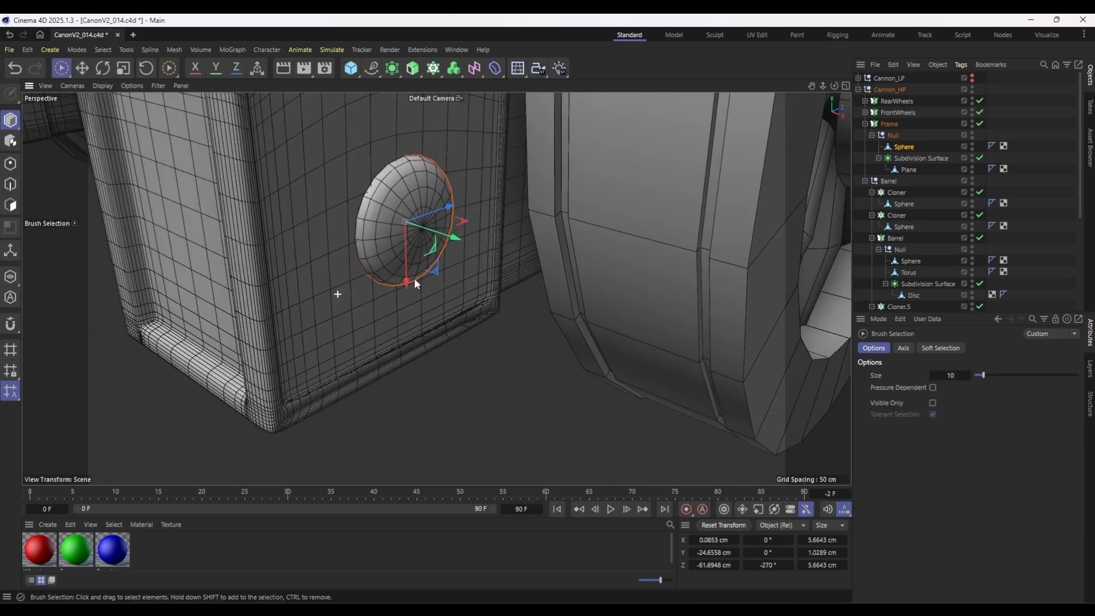
pyautogui.moveTo(445, 239); pyautogui.dragTo(439, 233)
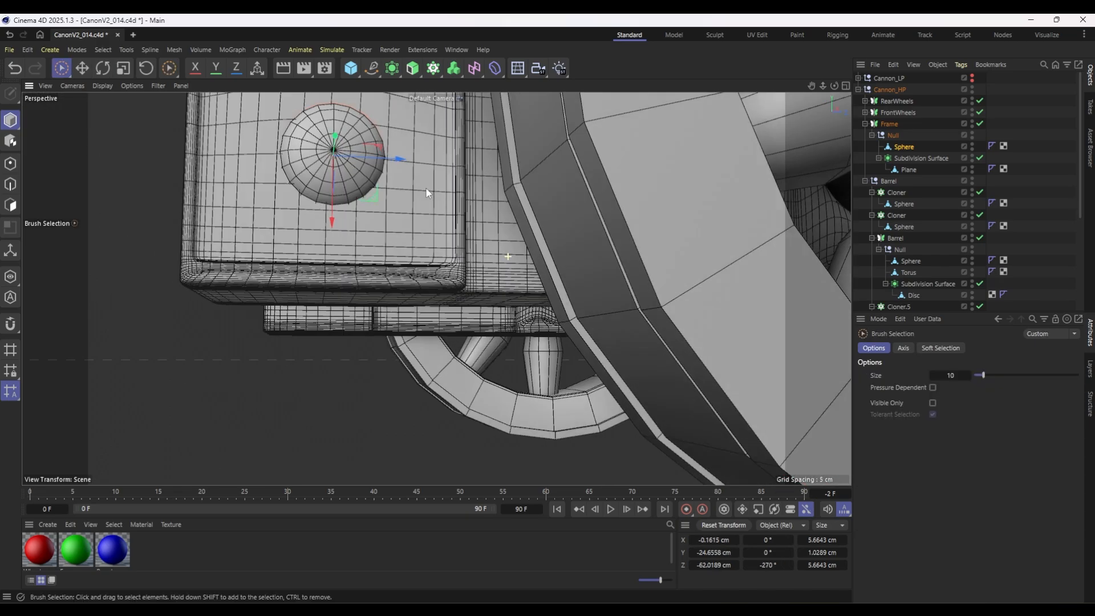
pyautogui.scroll(-5, 426, 187)
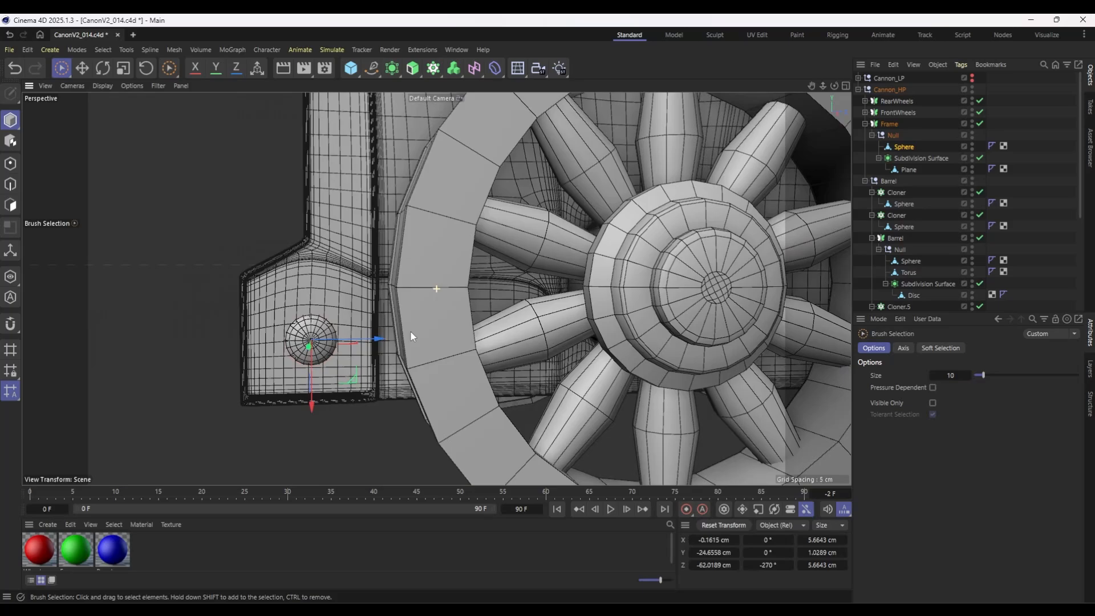
# Duplicate the foot rivet onto the frame's front upright, scale the copy to about 3.59 cm and centre it on the border.
pyautogui.keyDown('alt'); pyautogui.moveTo(409, 330); pyautogui.dragTo(422, 273); pyautogui.keyUp('alt')
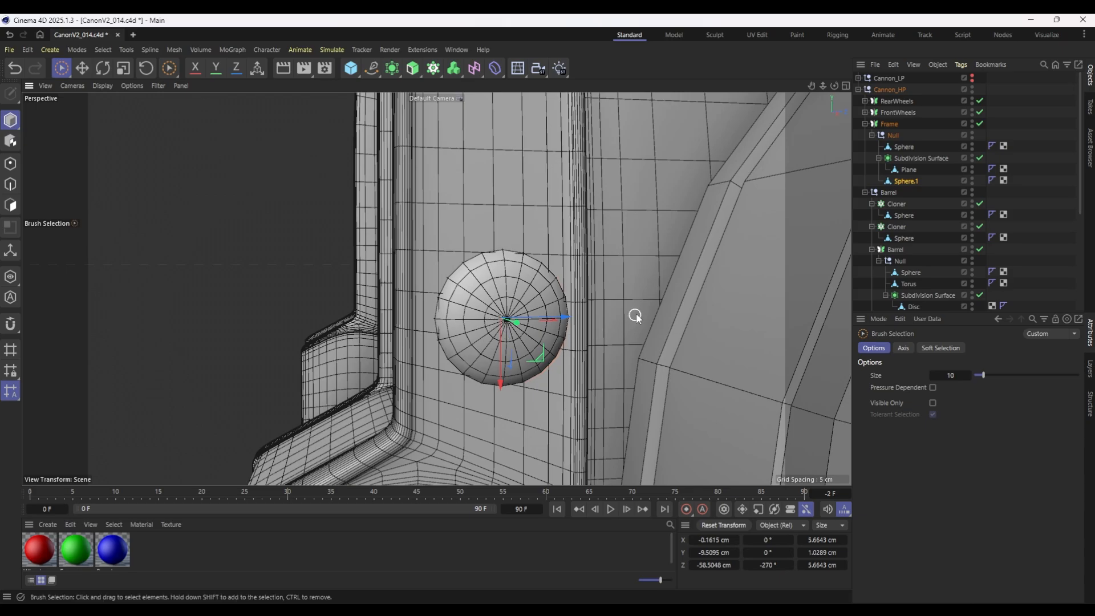
pyautogui.press('t')
pyautogui.moveTo(640, 249); pyautogui.dragTo(500, 363)
pyautogui.press('e')
pyautogui.scroll(-4, 500, 342)
pyautogui.keyDown('alt'); pyautogui.moveTo(261, 328); pyautogui.dragTo(364, 319); pyautogui.keyUp('alt')
pyautogui.scroll(-5, 364, 319)
pyautogui.keyDown('alt'); pyautogui.moveTo(364, 320); pyautogui.dragTo(510, 319, button='middle'); pyautogui.keyUp('alt')
pyautogui.keyDown('alt'); pyautogui.moveTo(511, 320); pyautogui.dragTo(485, 326); pyautogui.keyUp('alt')
pyautogui.keyDown('alt'); pyautogui.moveTo(695, 335); pyautogui.dragTo(591, 331); pyautogui.keyUp('alt')
# Duplicate the small rivet up the front upright and around the trunnion cutout of the frame's side.
pyautogui.scroll(3, 637, 310)
pyautogui.keyDown('alt'); pyautogui.moveTo(631, 285); pyautogui.dragTo(622, 297); pyautogui.keyUp('alt')
pyautogui.keyDown('alt'); pyautogui.moveTo(597, 361); pyautogui.dragTo(545, 406, button='middle'); pyautogui.keyUp('alt')
pyautogui.moveTo(549, 389); pyautogui.dragTo(578, 147)
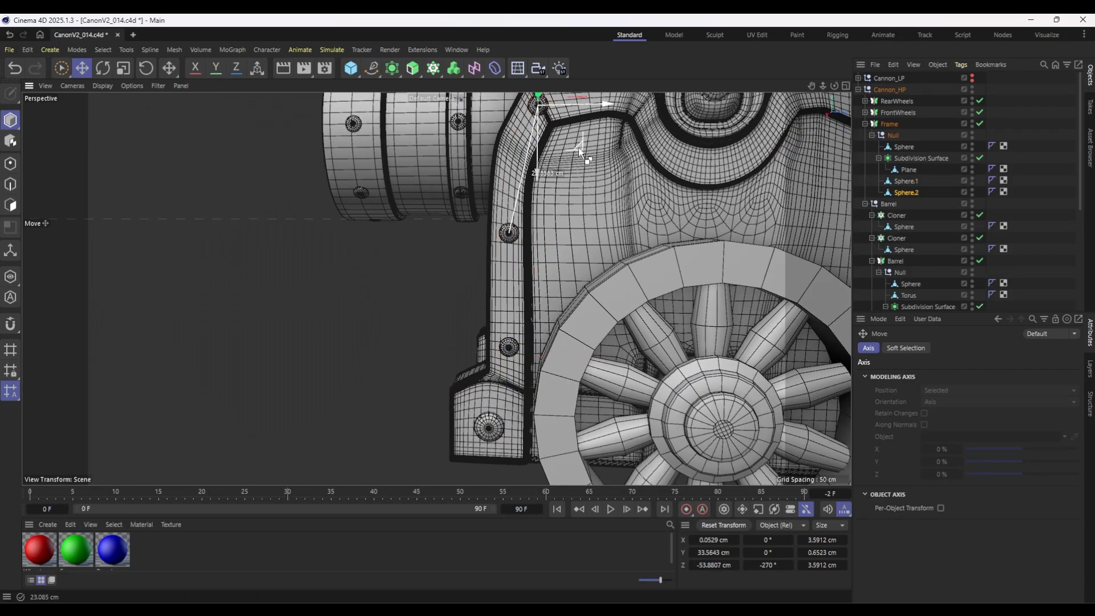
pyautogui.keyDown('ctrl'); pyautogui.moveTo(456, 284); pyautogui.dragTo(545, 285); pyautogui.keyUp('ctrl')
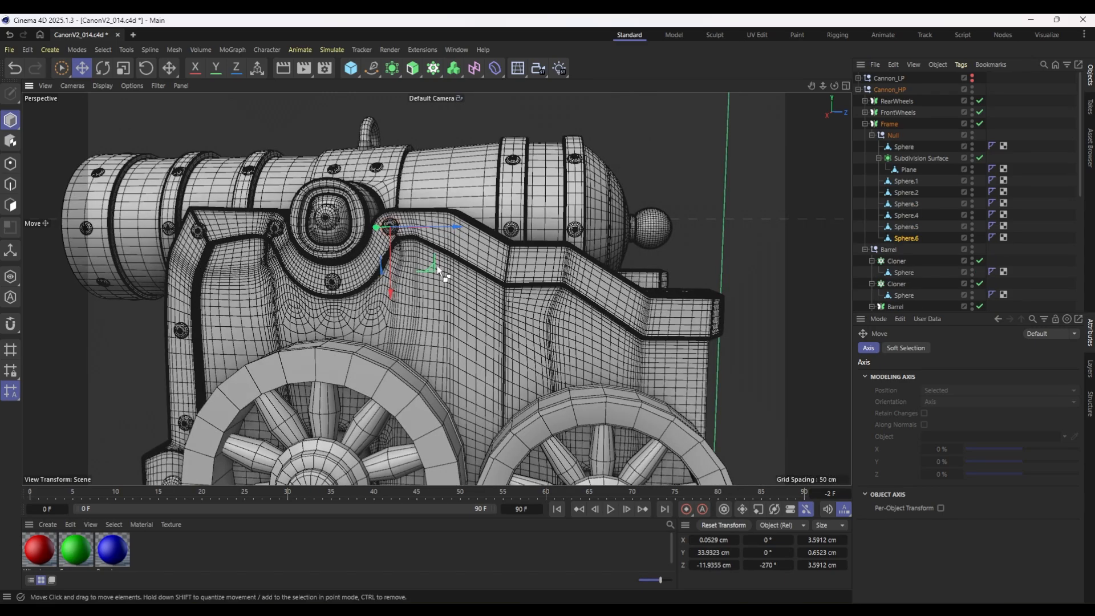
# Continue duplicating the small rivets along the frame's stepped upper border to its rear end.
pyautogui.keyDown('ctrl'); pyautogui.moveTo(440, 274); pyautogui.dragTo(549, 308); pyautogui.keyUp('ctrl')
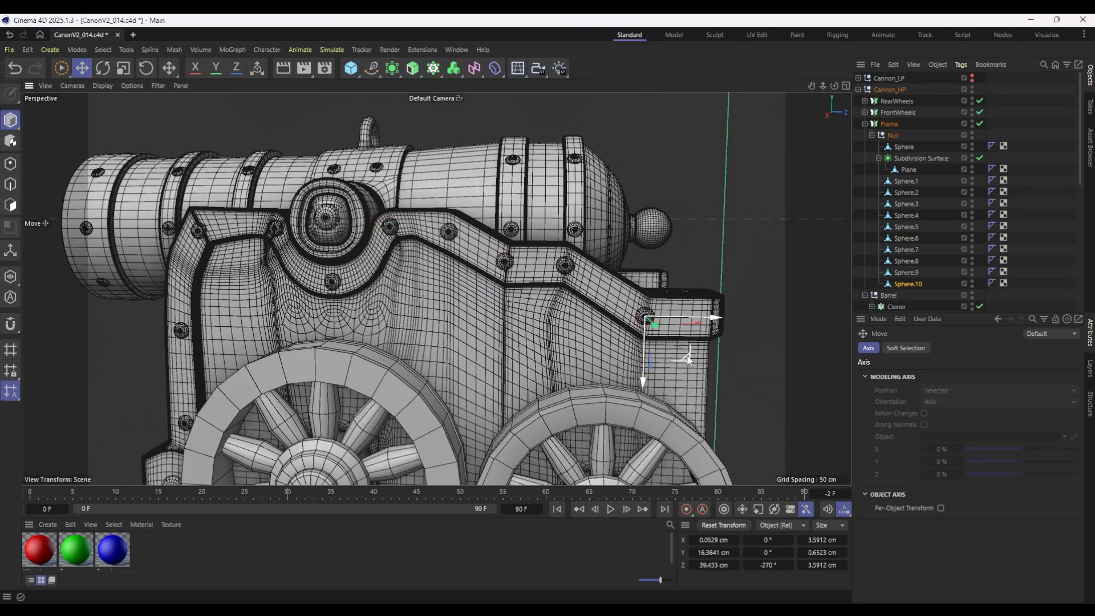
pyautogui.keyDown('ctrl'); pyautogui.moveTo(691, 354); pyautogui.dragTo(739, 360); pyautogui.keyUp('ctrl')
pyautogui.scroll(-5, 511, 313)
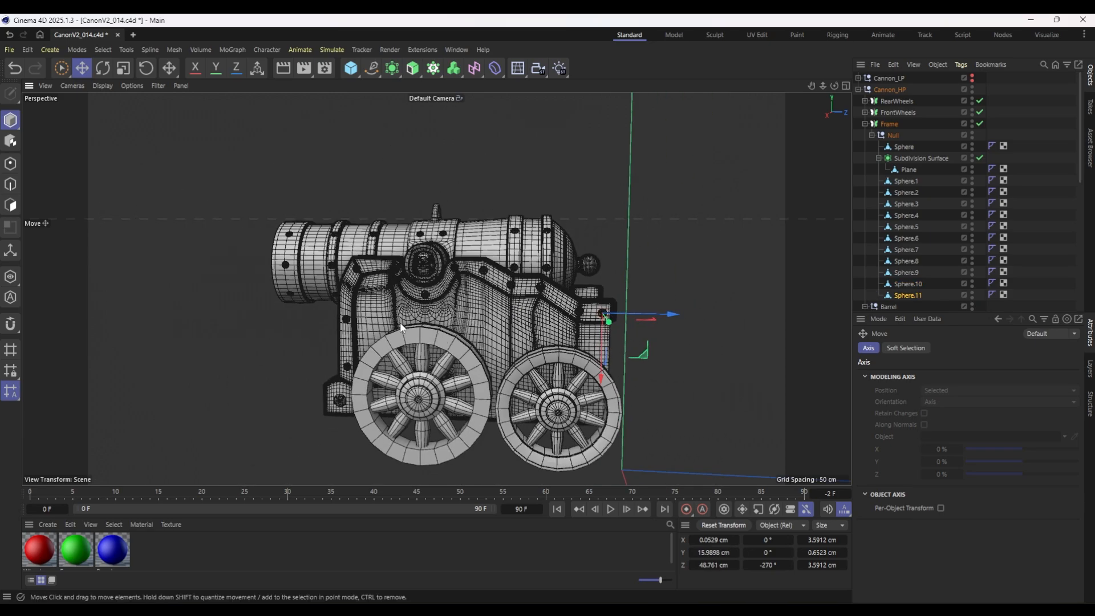
pyautogui.keyDown('alt'); pyautogui.moveTo(396, 314); pyautogui.dragTo(490, 307); pyautogui.keyUp('alt')
pyautogui.scroll(4, 395, 319)
pyautogui.keyDown('alt'); pyautogui.moveTo(387, 353); pyautogui.dragTo(457, 309, button='middle'); pyautogui.keyUp('alt')
pyautogui.keyDown('alt'); pyautogui.moveTo(384, 391); pyautogui.dragTo(397, 406); pyautogui.keyUp('alt')
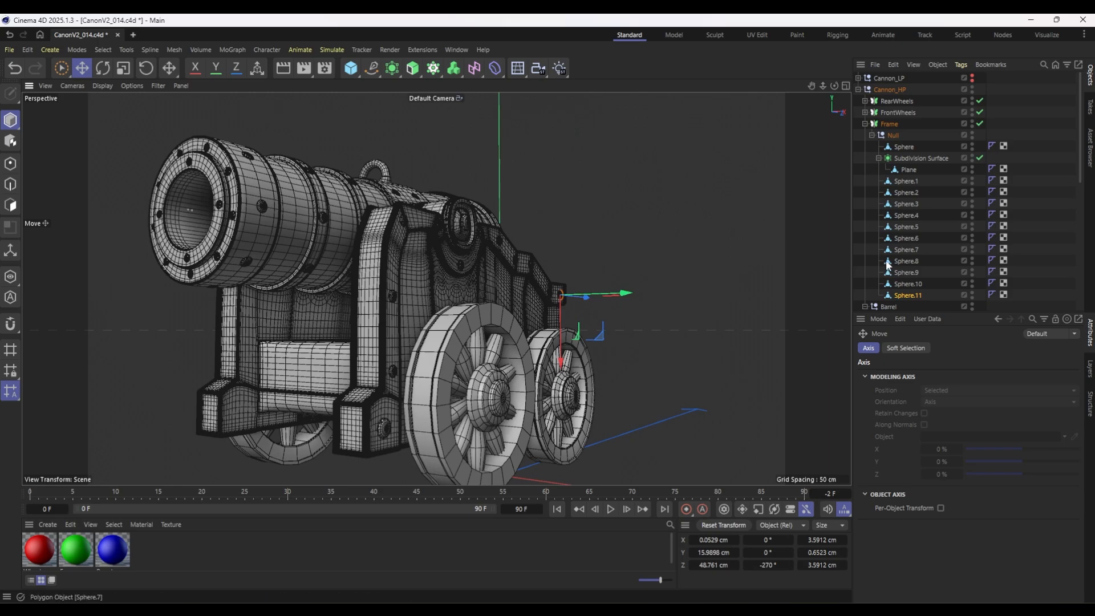
# Duplicate the large foot rivet, rotate its heading to -90° and position it low on the foot's front face.
pyautogui.click(904, 180)
pyautogui.click(909, 148)
pyautogui.keyDown('alt'); pyautogui.moveTo(461, 379); pyautogui.dragTo(514, 276, button='middle'); pyautogui.keyUp('alt')
pyautogui.scroll(4, 419, 316)
pyautogui.keyDown('alt'); pyautogui.moveTo(547, 287); pyautogui.dragTo(459, 328); pyautogui.keyUp('alt')
pyautogui.press('r')
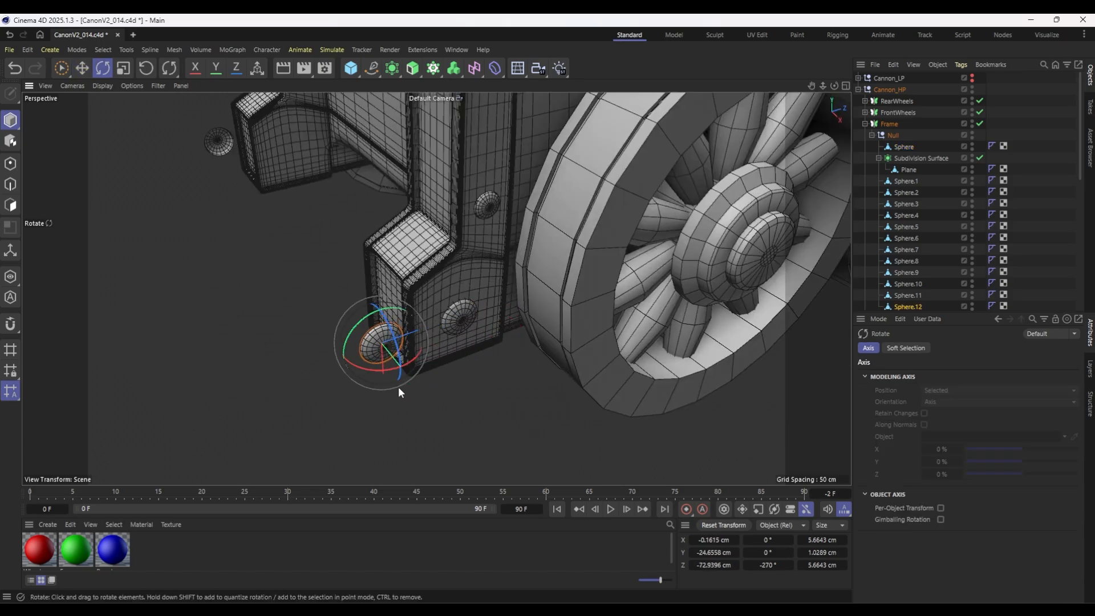
pyautogui.moveTo(381, 368); pyautogui.dragTo(260, 354)
pyautogui.press('space')
pyautogui.moveTo(439, 352); pyautogui.dragTo(450, 313)
pyautogui.keyDown('alt'); pyautogui.moveTo(335, 347); pyautogui.dragTo(439, 319); pyautogui.keyUp('alt')
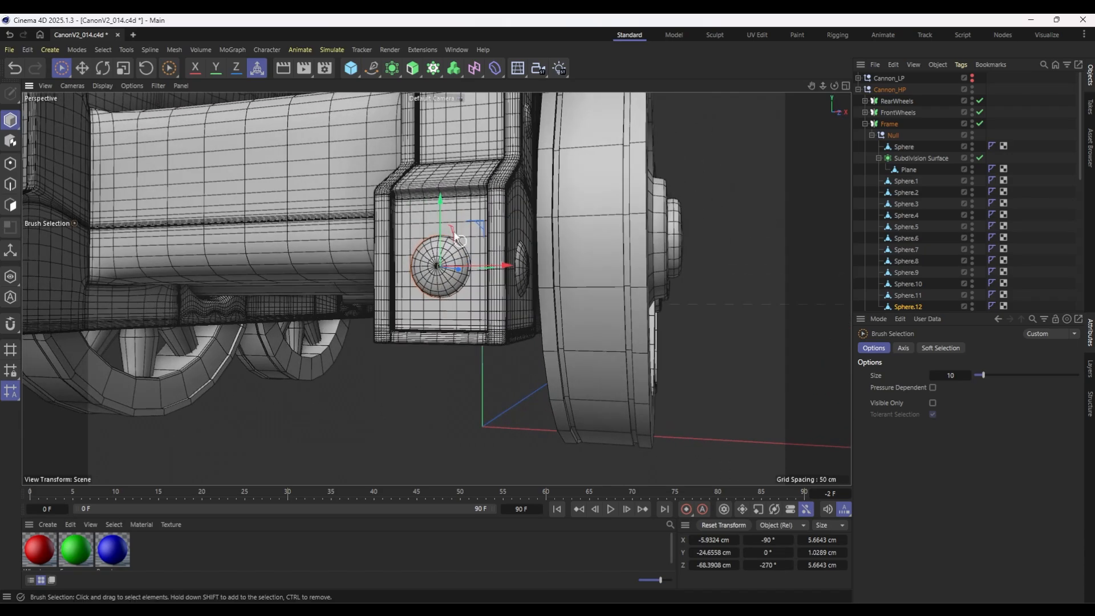
pyautogui.moveTo(442, 197); pyautogui.dragTo(443, 230)
pyautogui.moveTo(446, 268)
pyautogui.keyDown('alt'); pyautogui.mouseDown()
pyautogui.moveTo(405, 281)
pyautogui.moveTo(433, 276)
pyautogui.mouseUp(); pyautogui.keyUp('alt')
# Duplicate the front-face rivet above itself, scale the copy to about 3.02 cm and adjust its height.
pyautogui.scroll(3, 434, 278)
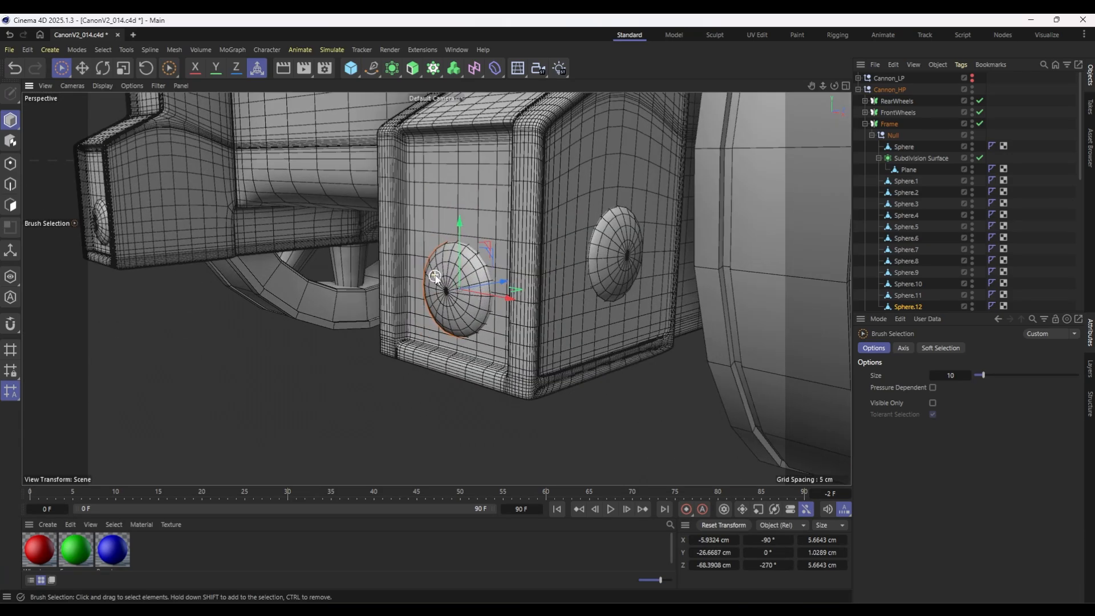
pyautogui.keyDown('ctrl'); pyautogui.moveTo(460, 230); pyautogui.dragTo(463, 132); pyautogui.keyUp('ctrl')
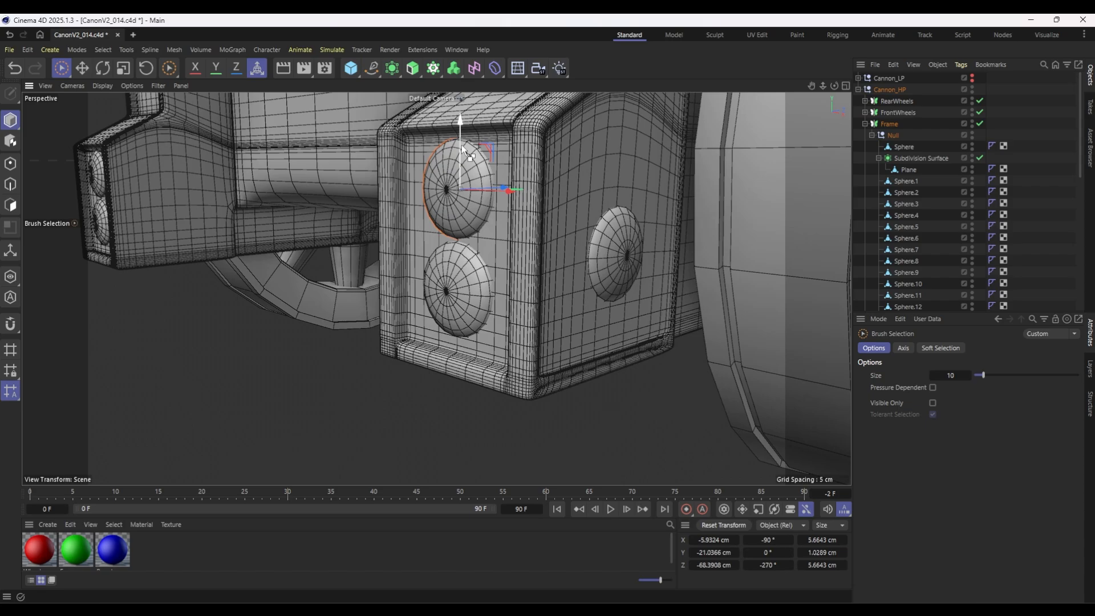
pyautogui.press('t')
pyautogui.moveTo(554, 274); pyautogui.dragTo(490, 302)
pyautogui.press('space')
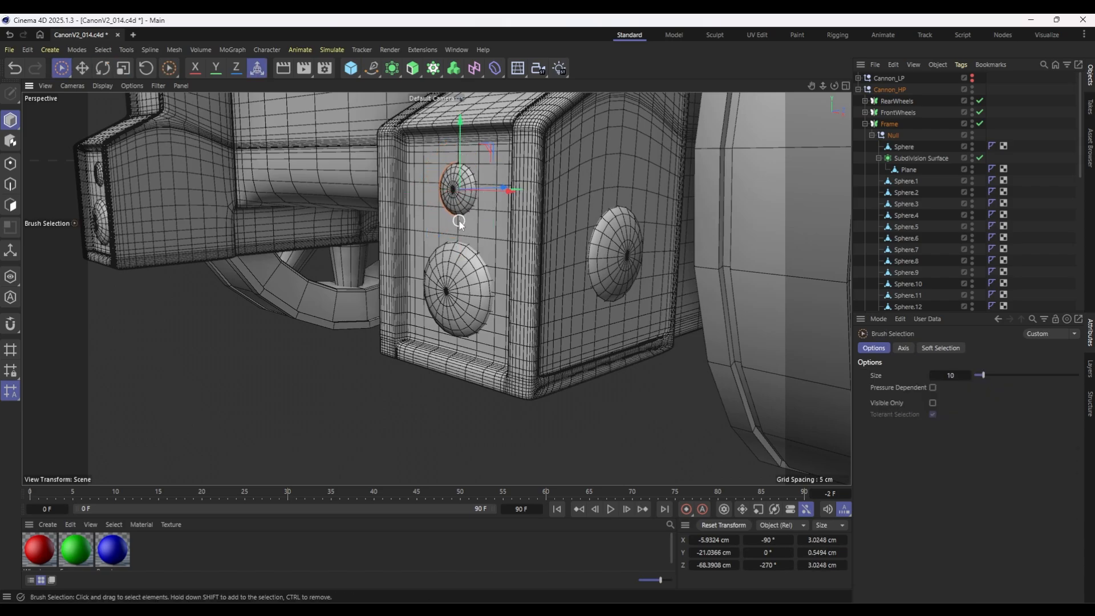
pyautogui.moveTo(461, 165); pyautogui.dragTo(461, 169)
pyautogui.scroll(-4, 548, 232)
# Duplicate the large front-face rivet onto the foot's sloped upper face, rotate its bank to about -333° and seat it on the surface.
pyautogui.moveTo(565, 226)
pyautogui.keyDown('alt'); pyautogui.mouseDown()
pyautogui.moveTo(572, 288)
pyautogui.moveTo(557, 333)
pyautogui.moveTo(567, 345)
pyautogui.mouseUp(); pyautogui.keyUp('alt')
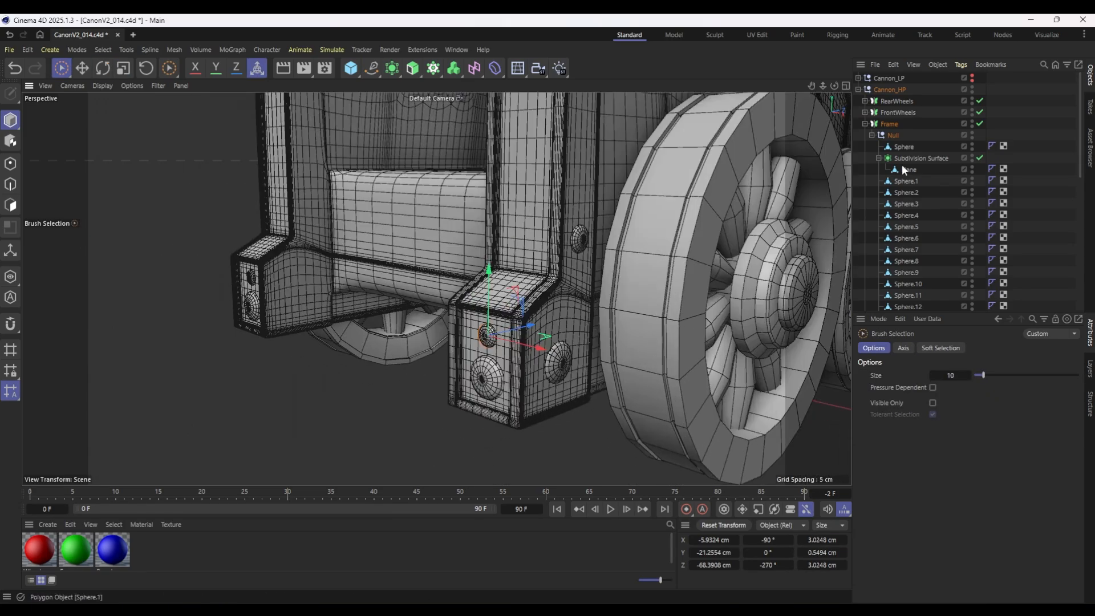
pyautogui.click(908, 182)
pyautogui.click(482, 370)
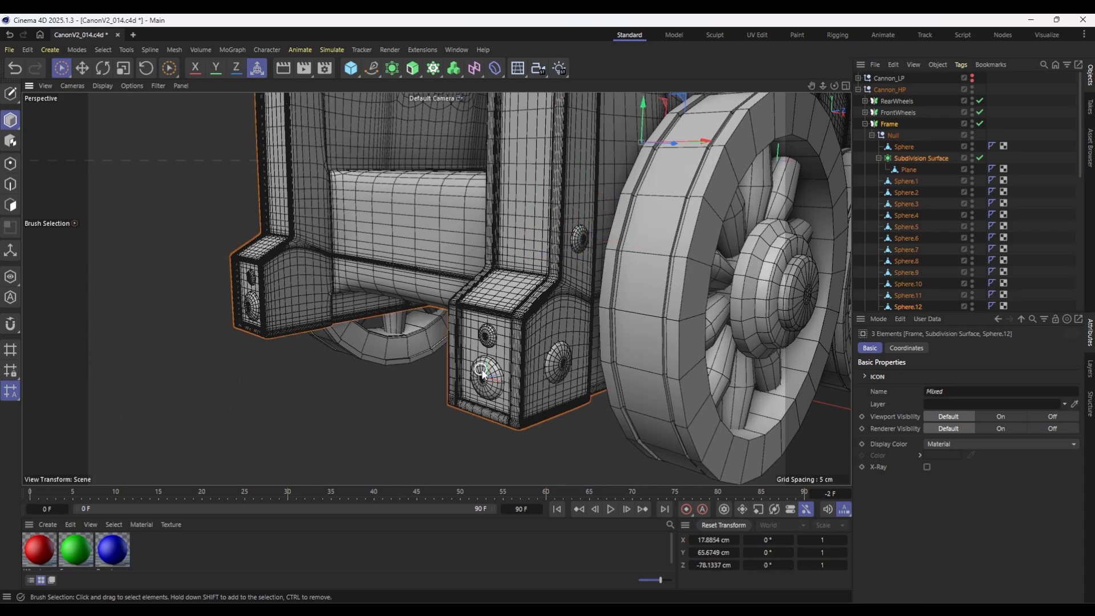
pyautogui.scroll(-5, 964, 202)
pyautogui.scroll(3, 916, 197)
pyautogui.click(907, 215)
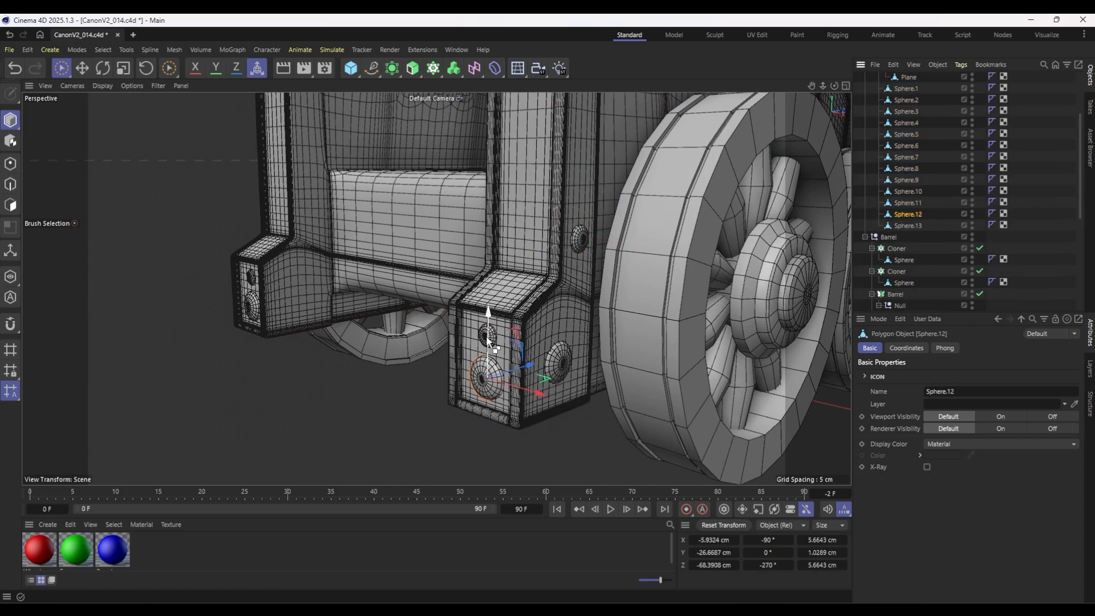
pyautogui.press('r')
pyautogui.keyDown('ctrl'); pyautogui.moveTo(488, 319); pyautogui.dragTo(488, 242); pyautogui.keyUp('ctrl')
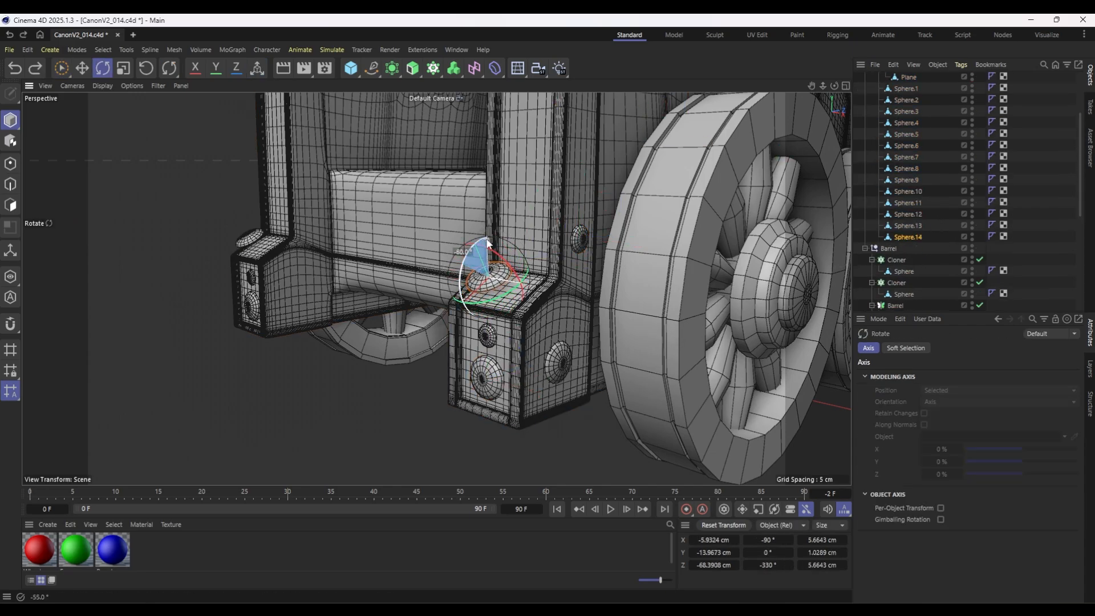
pyautogui.press('space')
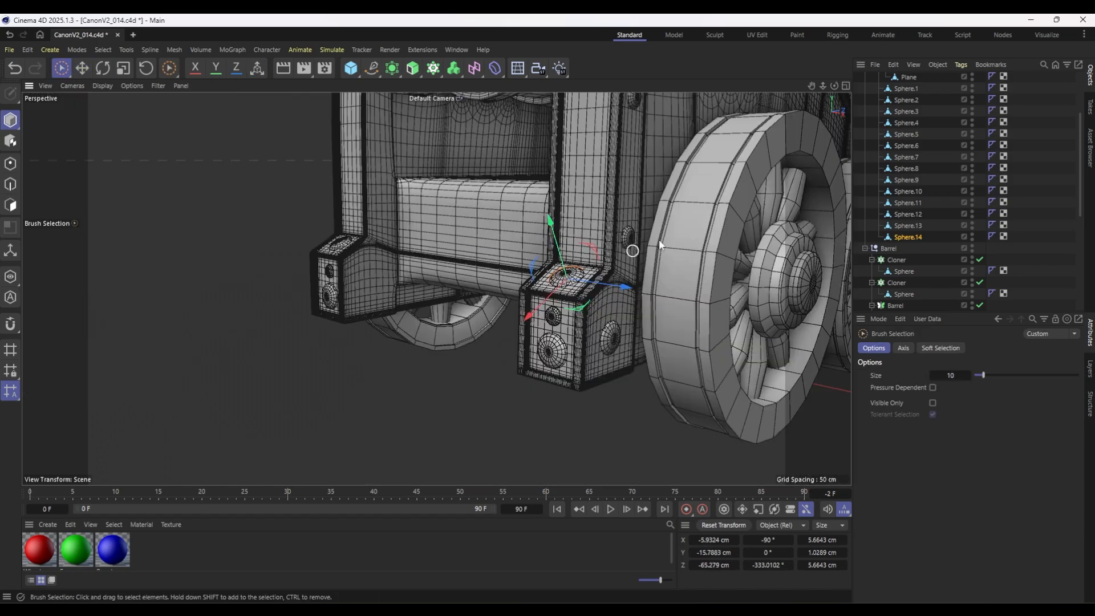
pyautogui.keyDown('alt'); pyautogui.moveTo(513, 256); pyautogui.dragTo(601, 329); pyautogui.keyUp('alt')
# Collapse the Frame hierarchy, expand FrontWheels and examine its Tube, Wheel and Cylinder objects.
pyautogui.scroll(-5, 601, 329)
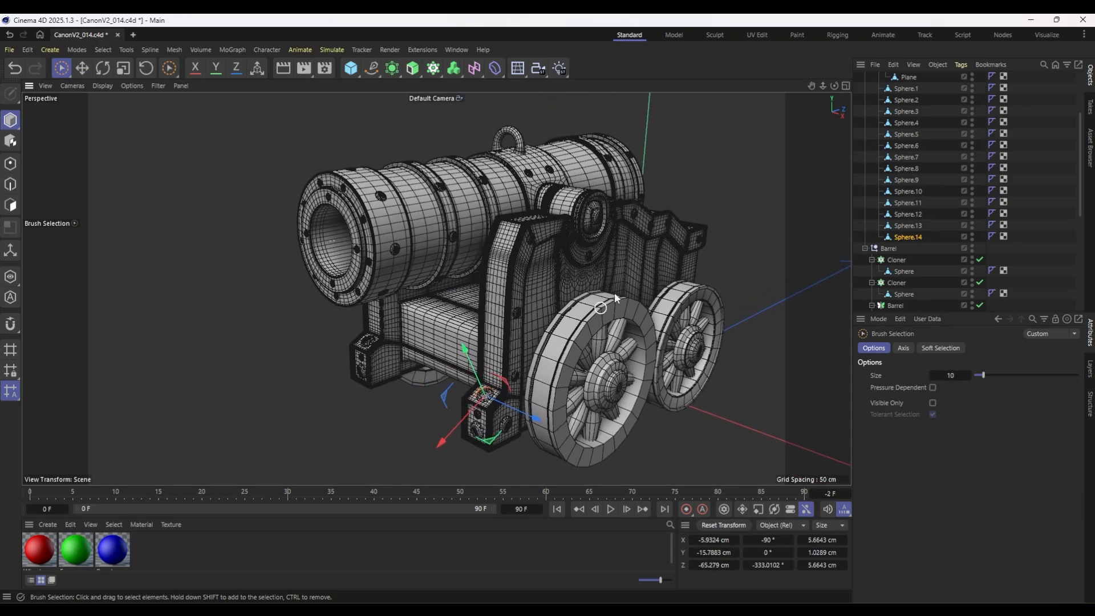
pyautogui.keyDown('alt'); pyautogui.moveTo(605, 292); pyautogui.dragTo(548, 337); pyautogui.keyUp('alt')
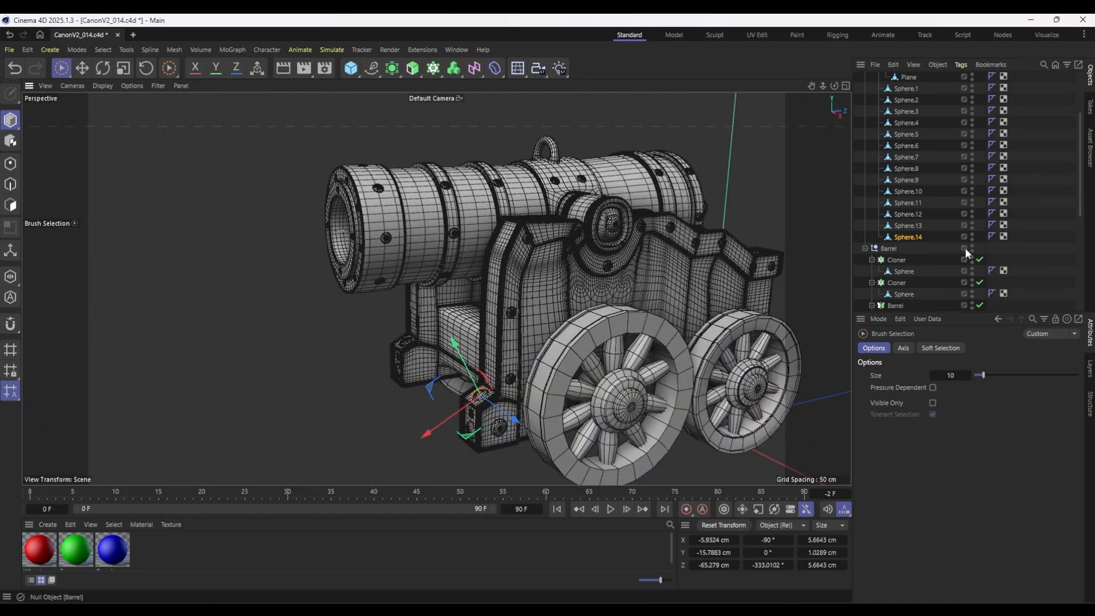
pyautogui.click(1034, 244)
pyautogui.scroll(3, 969, 194)
pyautogui.click(864, 123)
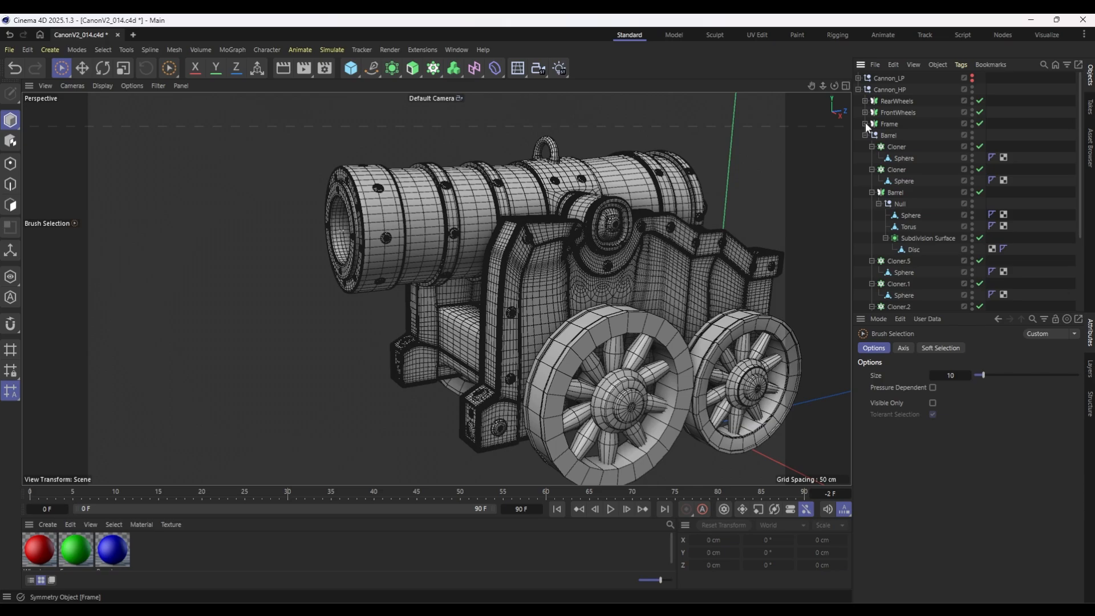
pyautogui.click(865, 112)
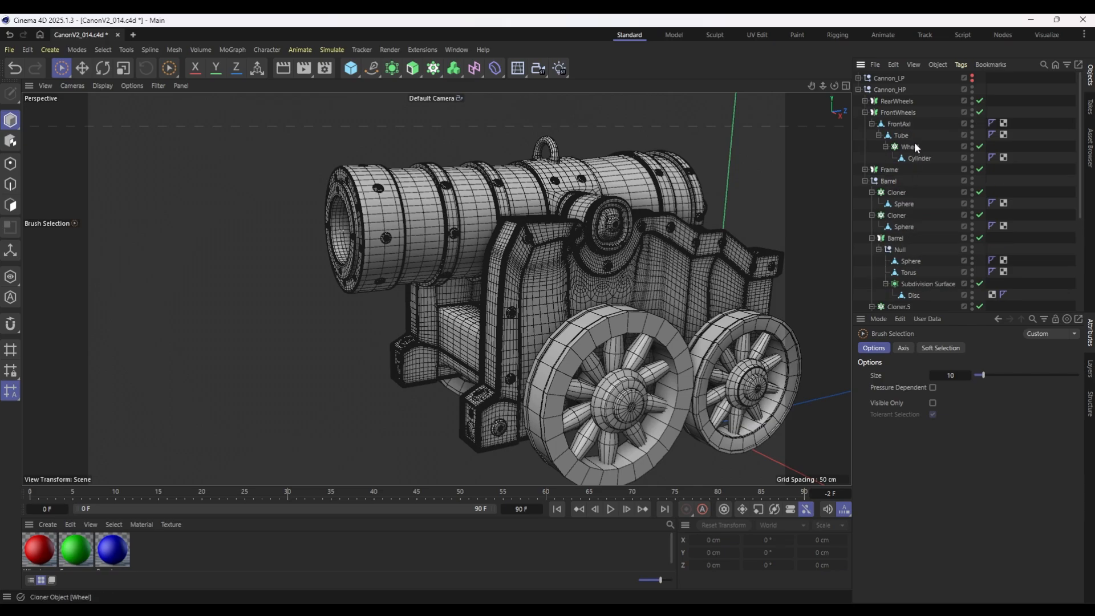
pyautogui.click(902, 136)
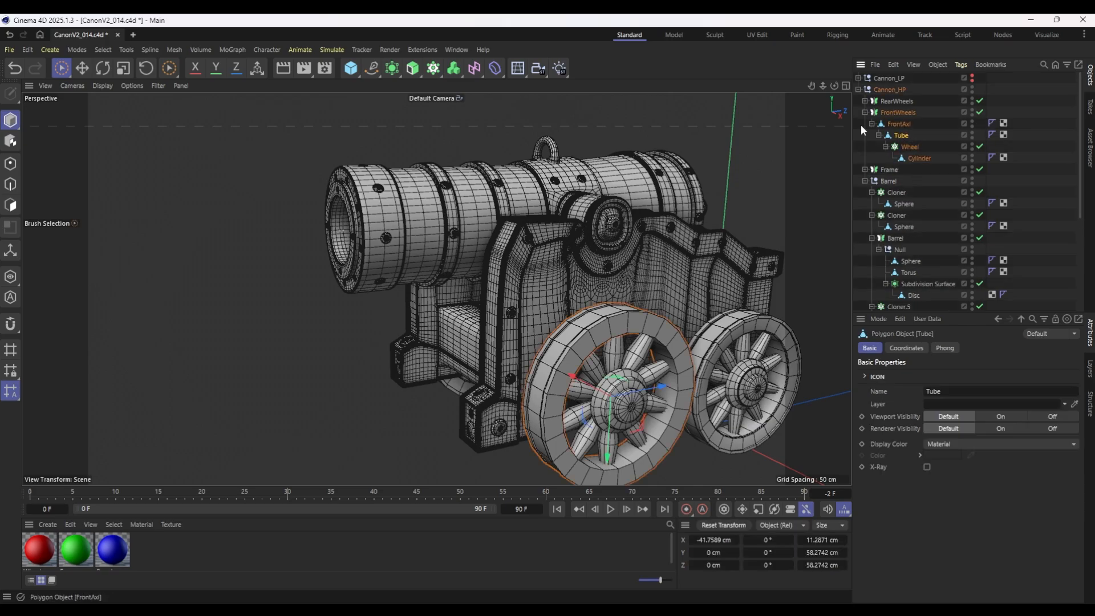
pyautogui.click(910, 147)
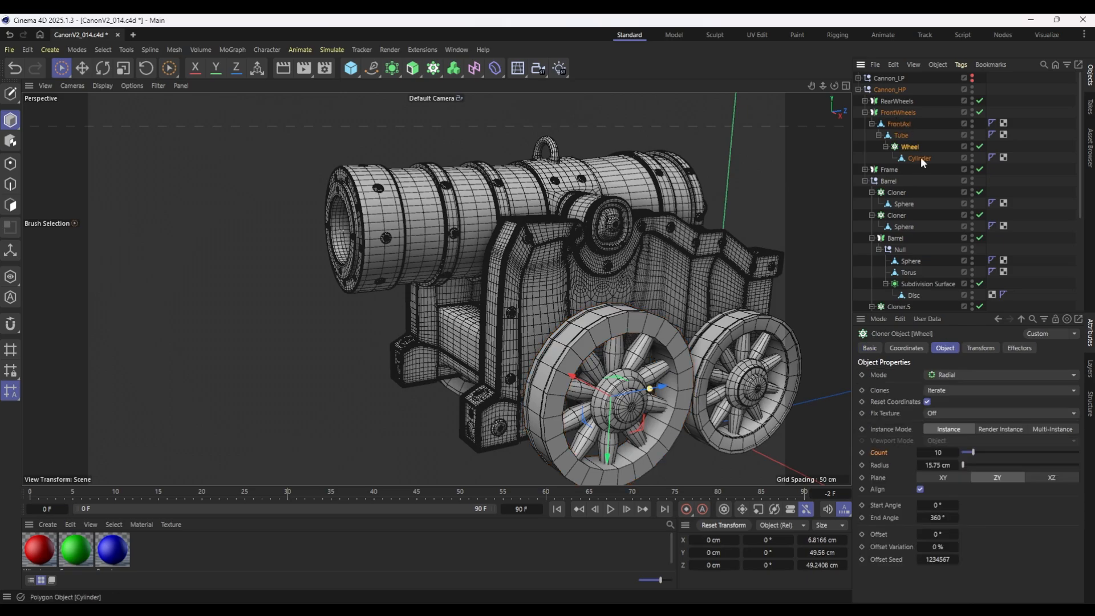
pyautogui.click(920, 159)
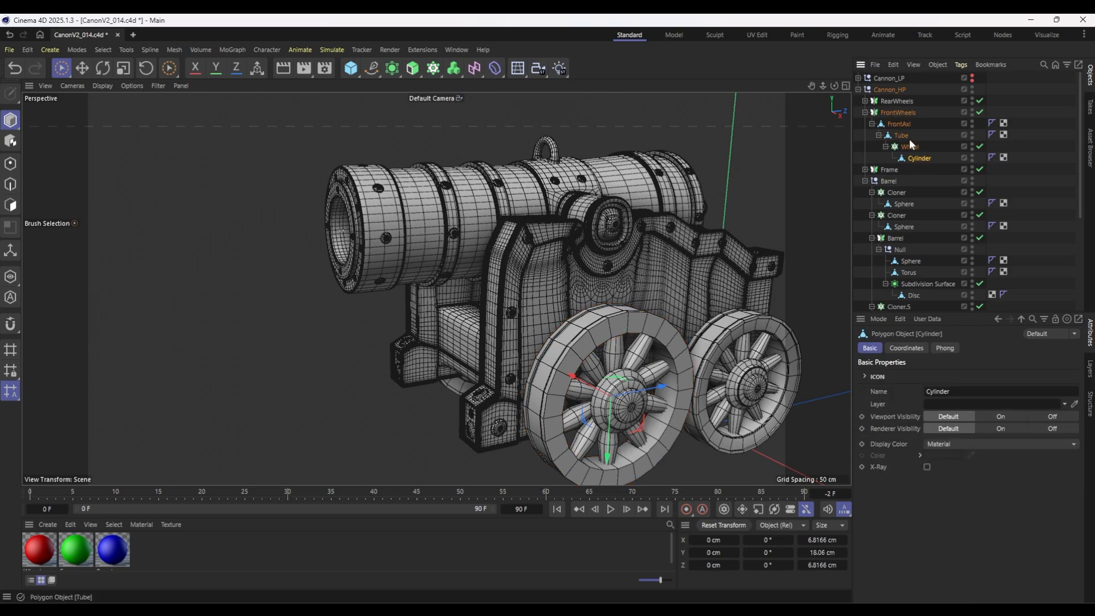
# Copy the first rivet cloner of the Barrel into FrontAxl, using the ZY plane and zeroing its Y and Z position.
pyautogui.click(902, 194)
pyautogui.hotkey('ctrl', 'c')
pyautogui.hotkey('ctrl', 'v')
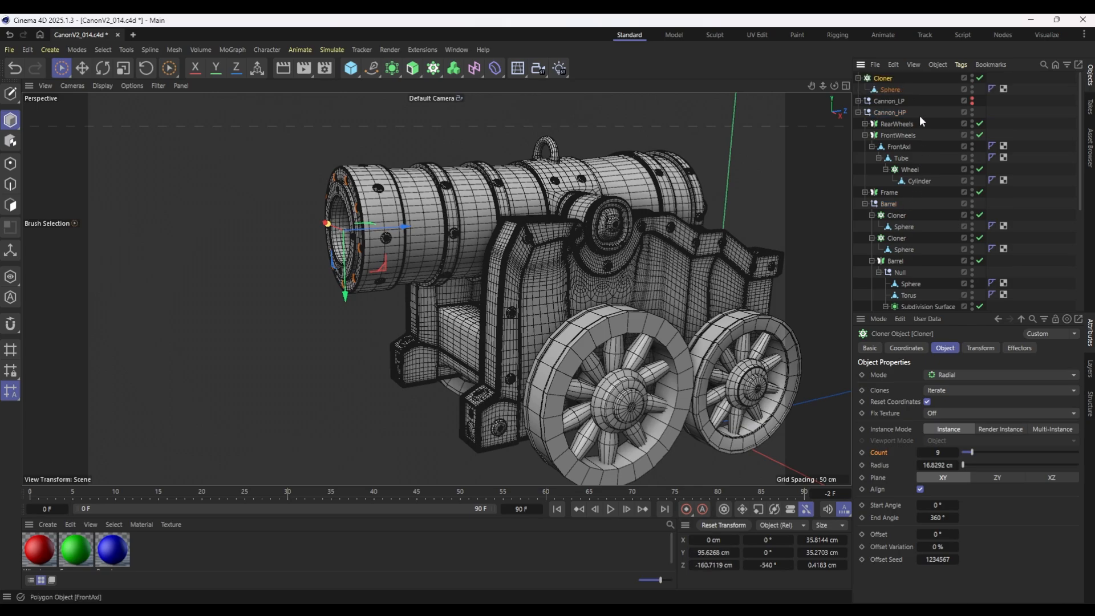
pyautogui.moveTo(883, 80); pyautogui.dragTo(902, 151)
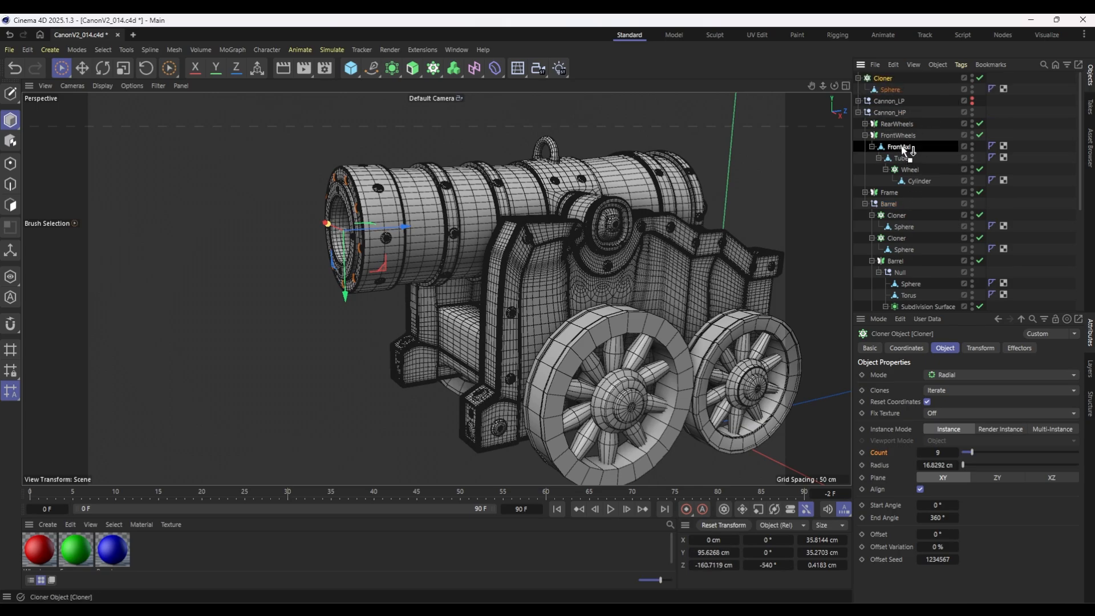
pyautogui.click(714, 537)
pyautogui.click(713, 529)
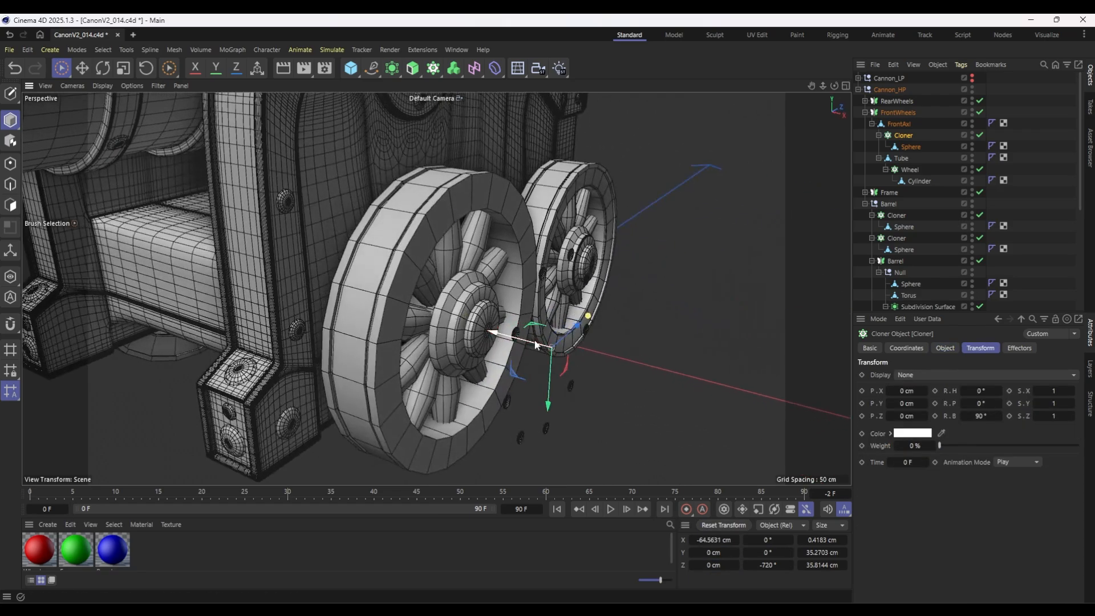
# Set the clones' bank rotation to -90°, enlarge the radius to about 25.7 cm and seat the rivets on the front wheel's outer rim.
pyautogui.scroll(5, 527, 346)
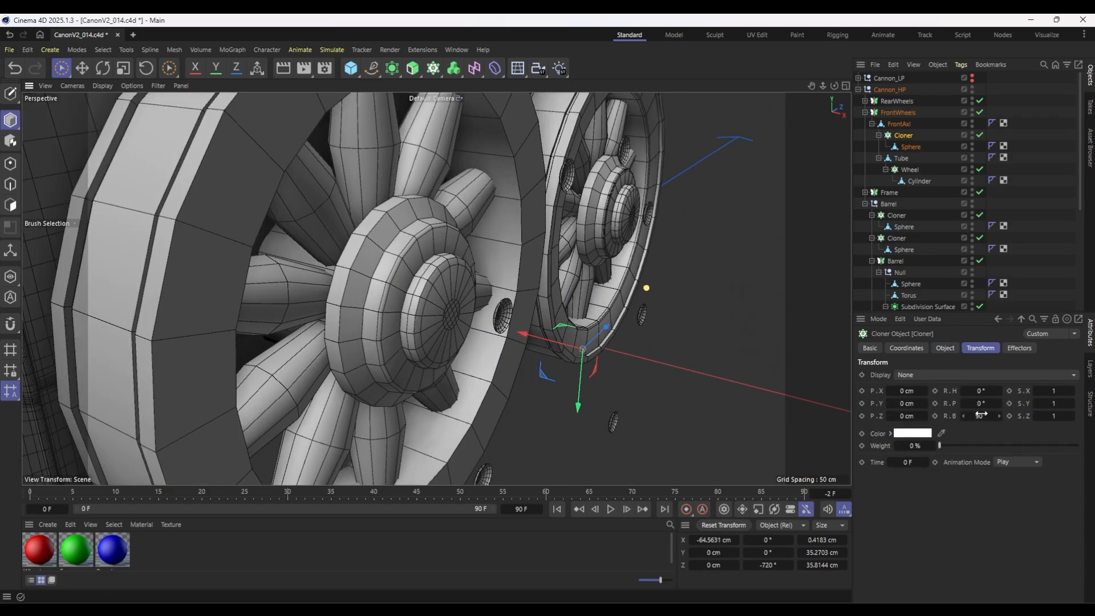
pyautogui.doubleClick(981, 414)
pyautogui.write('-90')
pyautogui.press('Return')
pyautogui.moveTo(530, 337); pyautogui.dragTo(368, 293)
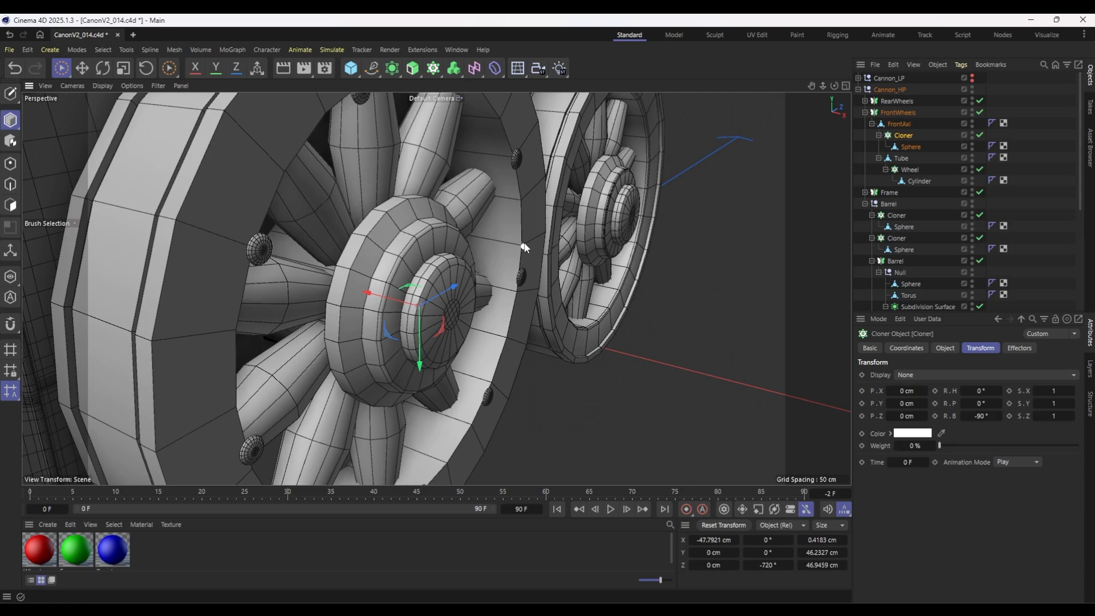
pyautogui.keyDown('alt'); pyautogui.moveTo(507, 255); pyautogui.dragTo(384, 291); pyautogui.keyUp('alt')
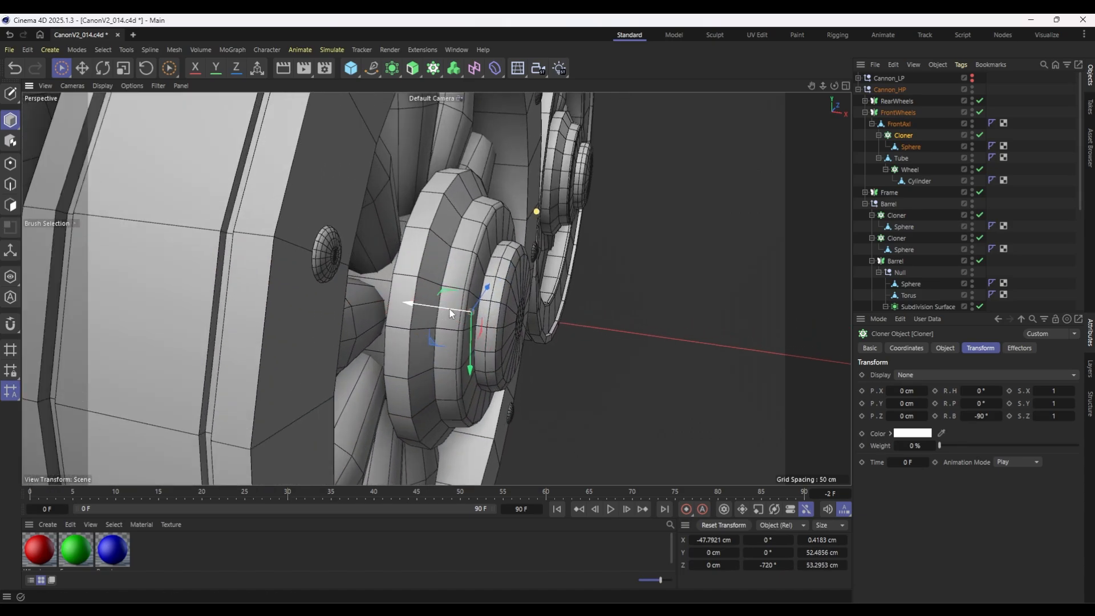
pyautogui.moveTo(450, 311); pyautogui.dragTo(443, 310)
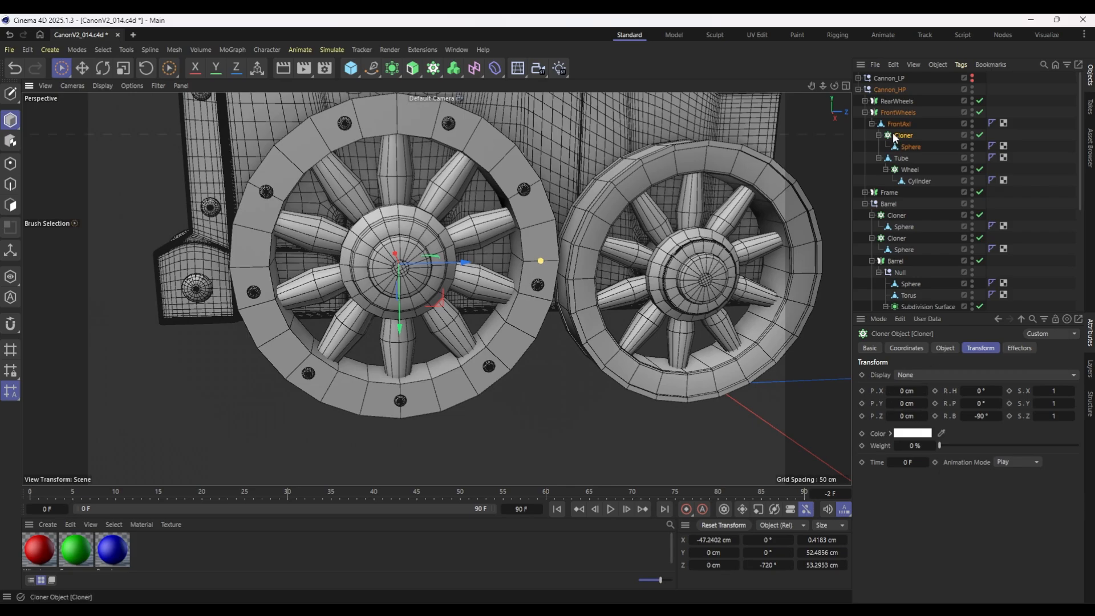
# Set the wheel rivet cloner's count to 10 and duplicate the cloner with an 18° offset on the copy.
pyautogui.click(944, 348)
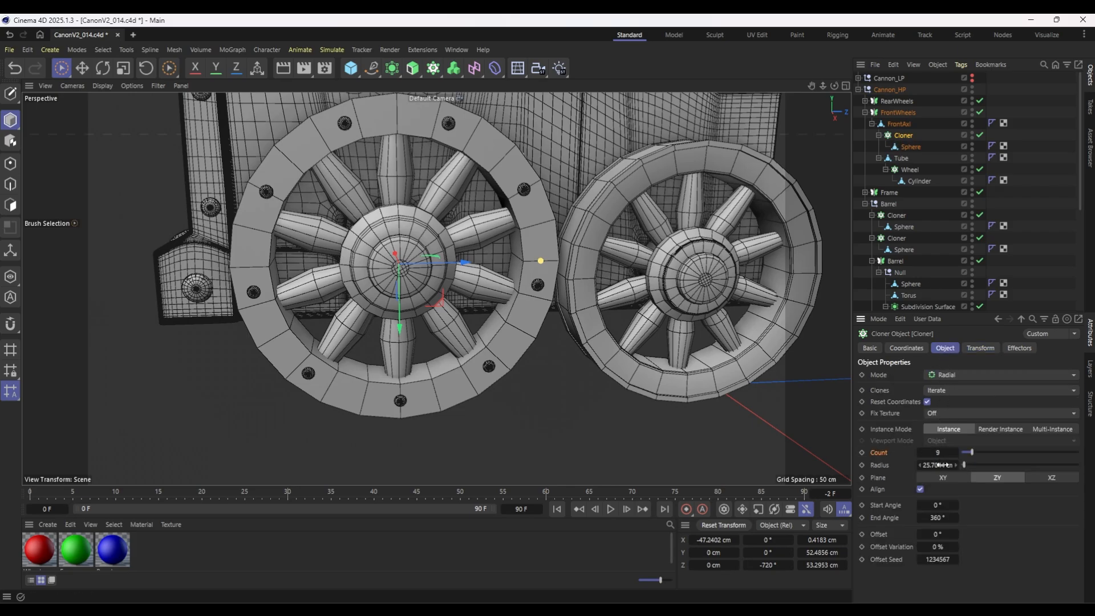
pyautogui.moveTo(919, 453); pyautogui.dragTo(920, 453)
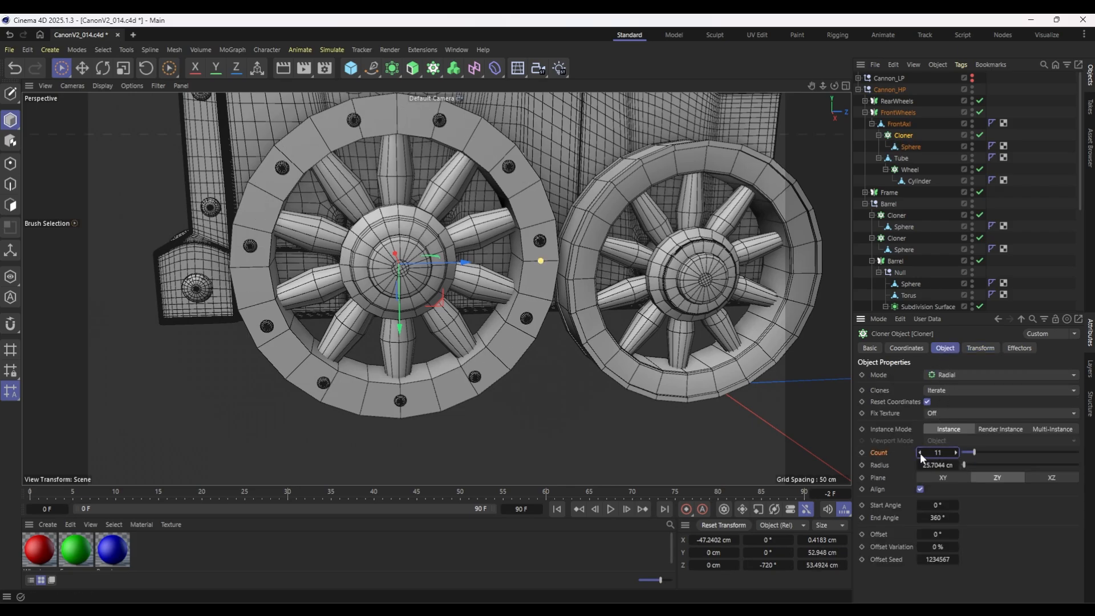
pyautogui.click(955, 453)
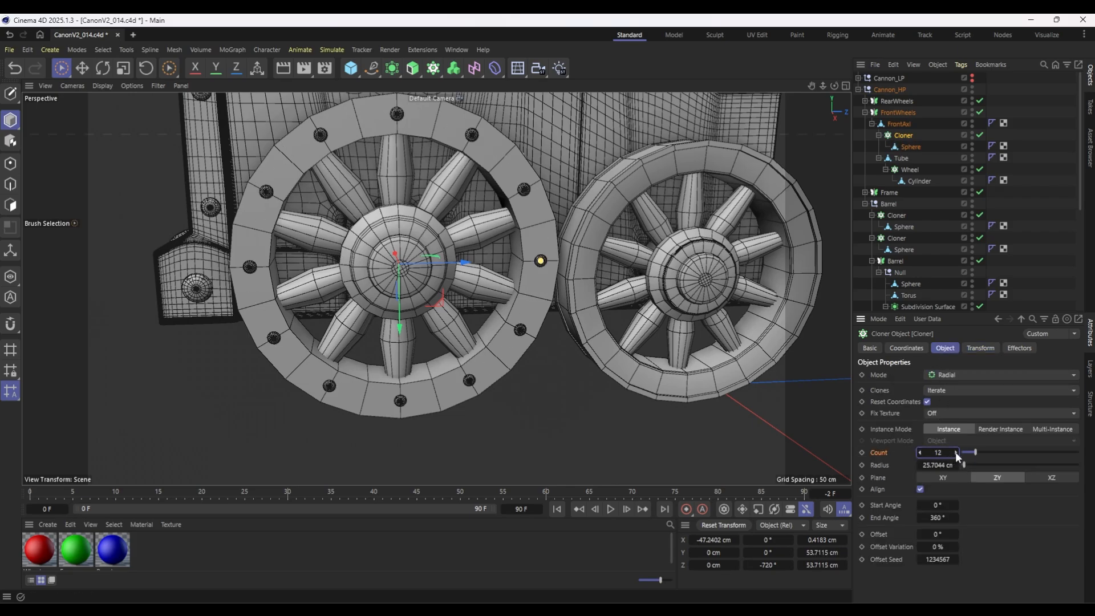
pyautogui.click(920, 452)
pyautogui.click(920, 453)
pyautogui.keyDown('alt'); pyautogui.moveTo(447, 333); pyautogui.dragTo(466, 321); pyautogui.keyUp('alt')
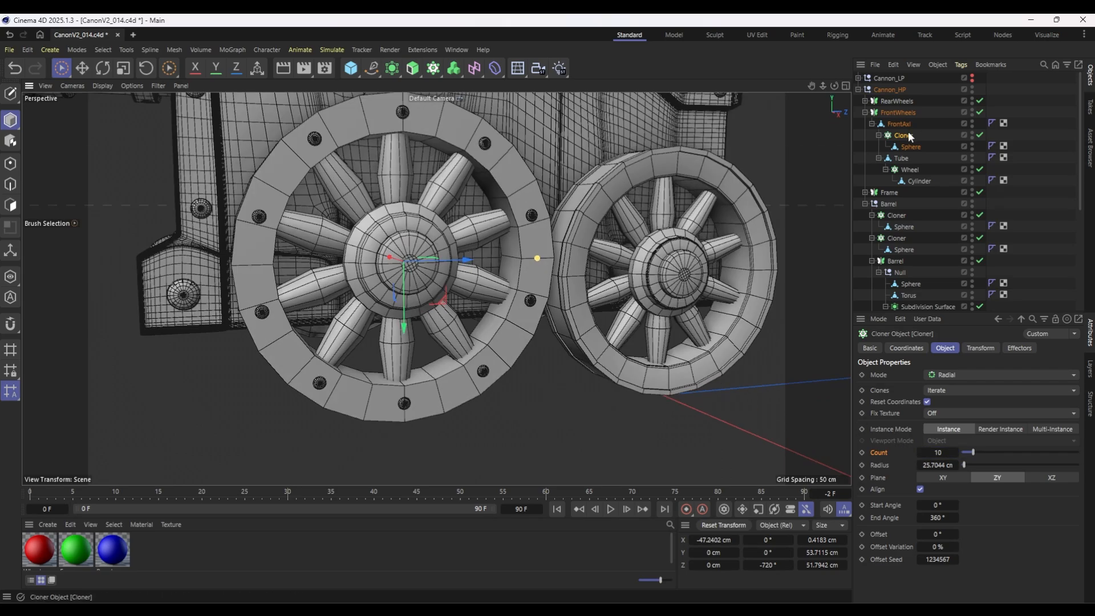
pyautogui.keyDown('ctrl'); pyautogui.moveTo(904, 130); pyautogui.dragTo(904, 131); pyautogui.keyUp('ctrl')
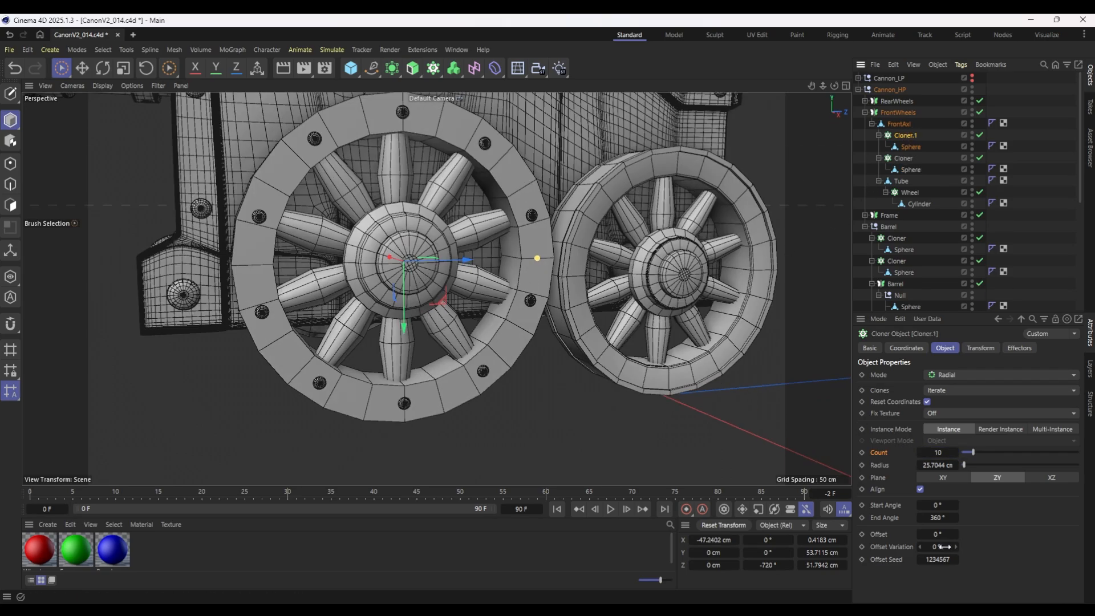
pyautogui.moveTo(933, 536); pyautogui.dragTo(955, 536)
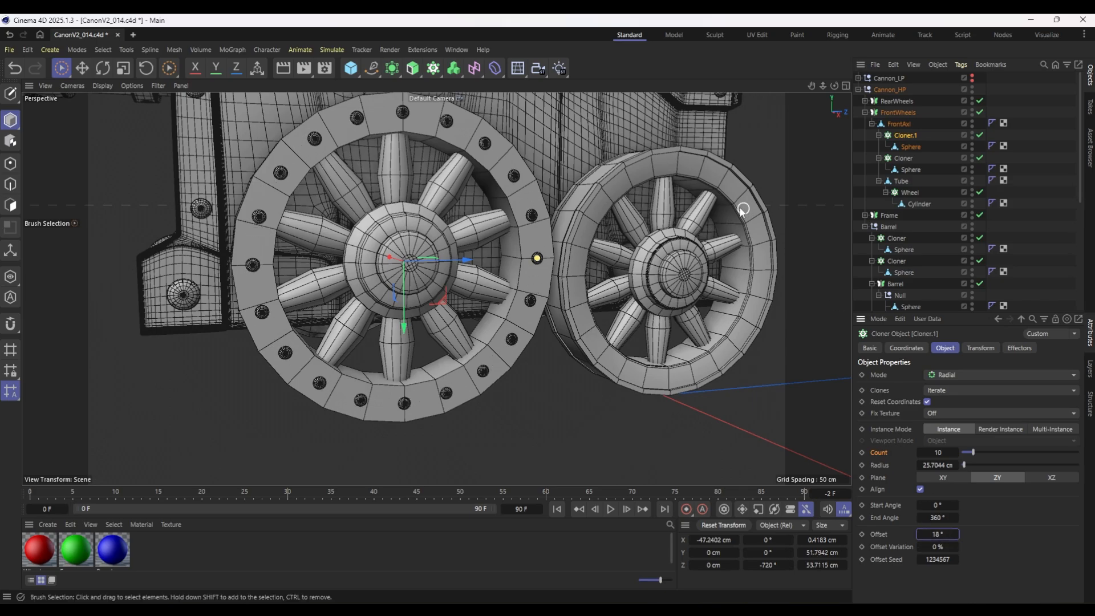
# Scale the sphere of the original wheel rivet cloner up to about 3.81 cm.
pyautogui.click(907, 169)
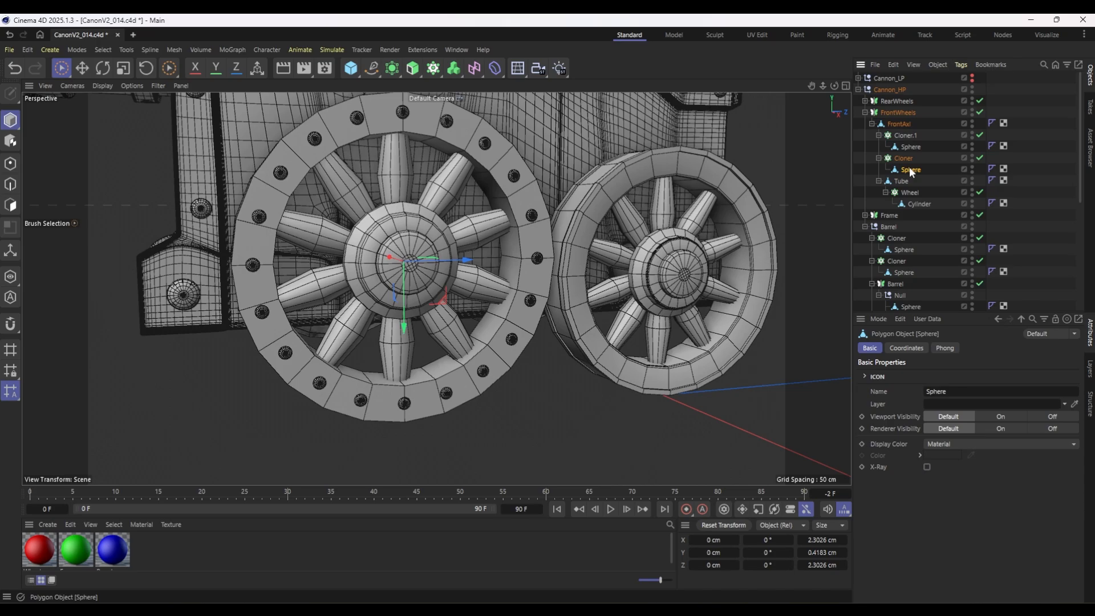
pyautogui.press('t')
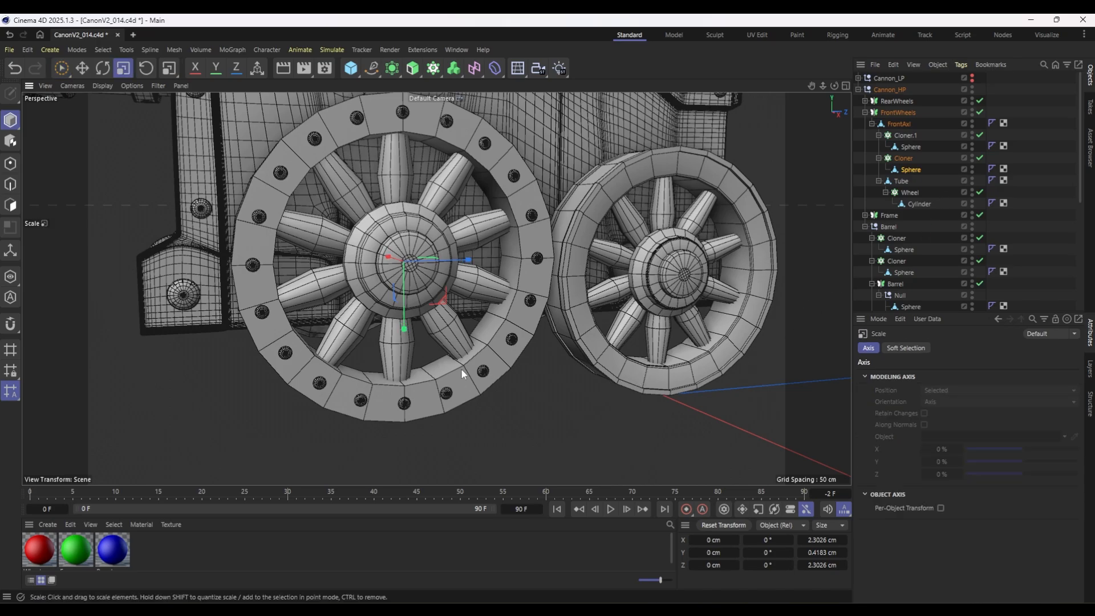
pyautogui.moveTo(445, 379)
pyautogui.mouseDown()
pyautogui.moveTo(419, 391)
pyautogui.moveTo(699, 343)
pyautogui.mouseUp()
pyautogui.keyDown('alt'); pyautogui.moveTo(288, 245); pyautogui.dragTo(438, 265); pyautogui.keyUp('alt')
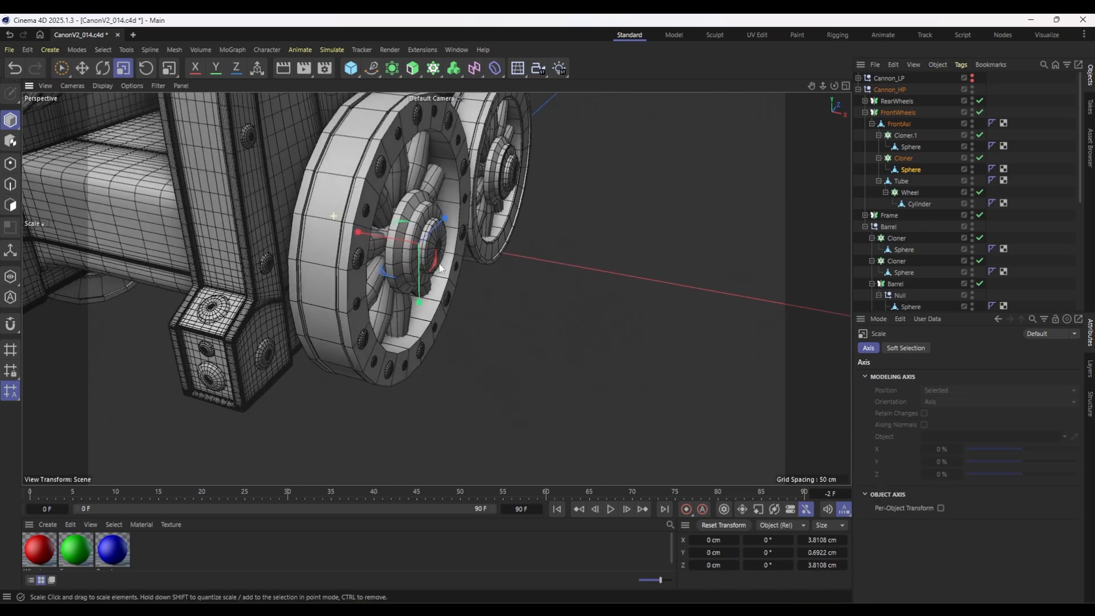
pyautogui.scroll(2, 398, 172)
pyautogui.keyDown('alt'); pyautogui.moveTo(531, 231); pyautogui.dragTo(374, 189); pyautogui.keyUp('alt')
pyautogui.keyDown('alt'); pyautogui.moveTo(374, 188); pyautogui.dragTo(399, 299, button='middle'); pyautogui.keyUp('alt')
pyautogui.scroll(-3, 400, 301)
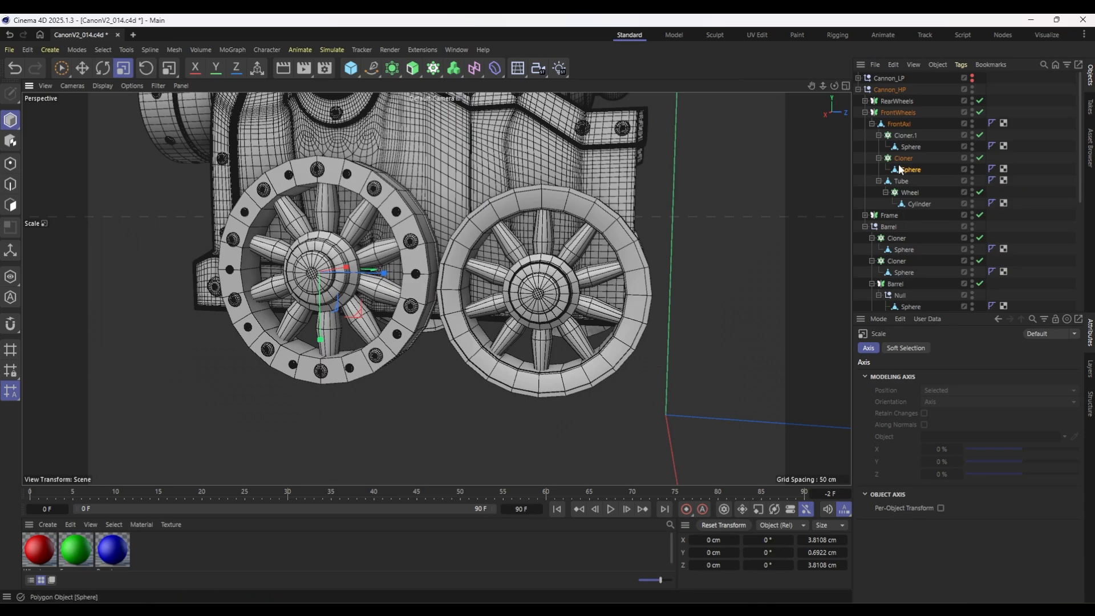
# Examine the front wheel's two rivet cloners, spoke Cylinder, Tube and FrontAxl objects.
pyautogui.click(909, 136)
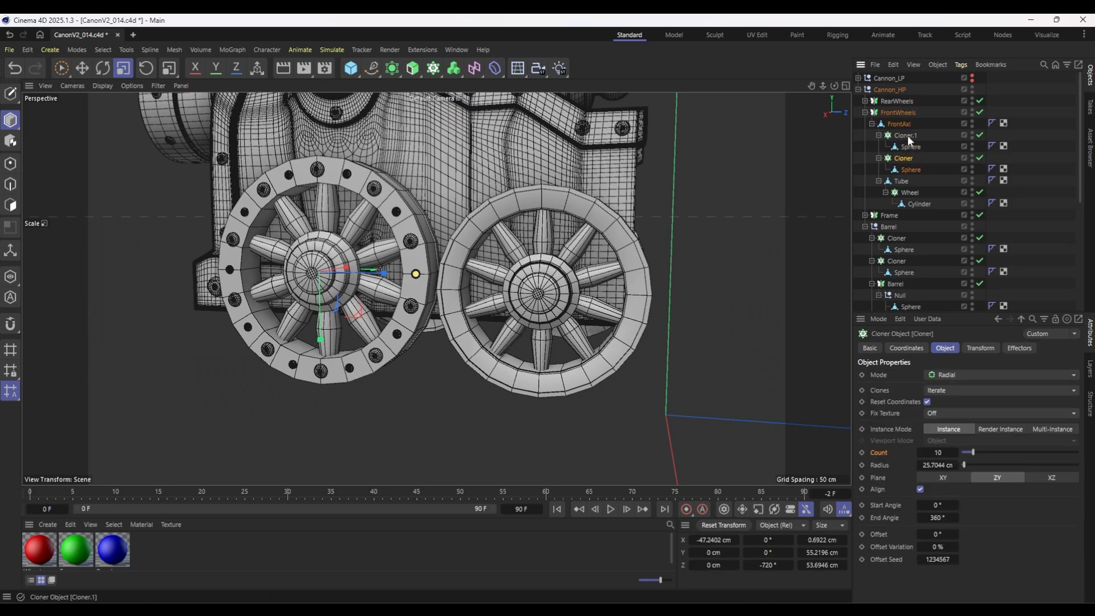
pyautogui.keyDown('ctrl'); pyautogui.click(908, 134); pyautogui.keyUp('ctrl')
pyautogui.keyDown('alt'); pyautogui.moveTo(541, 256); pyautogui.dragTo(661, 271); pyautogui.keyUp('alt')
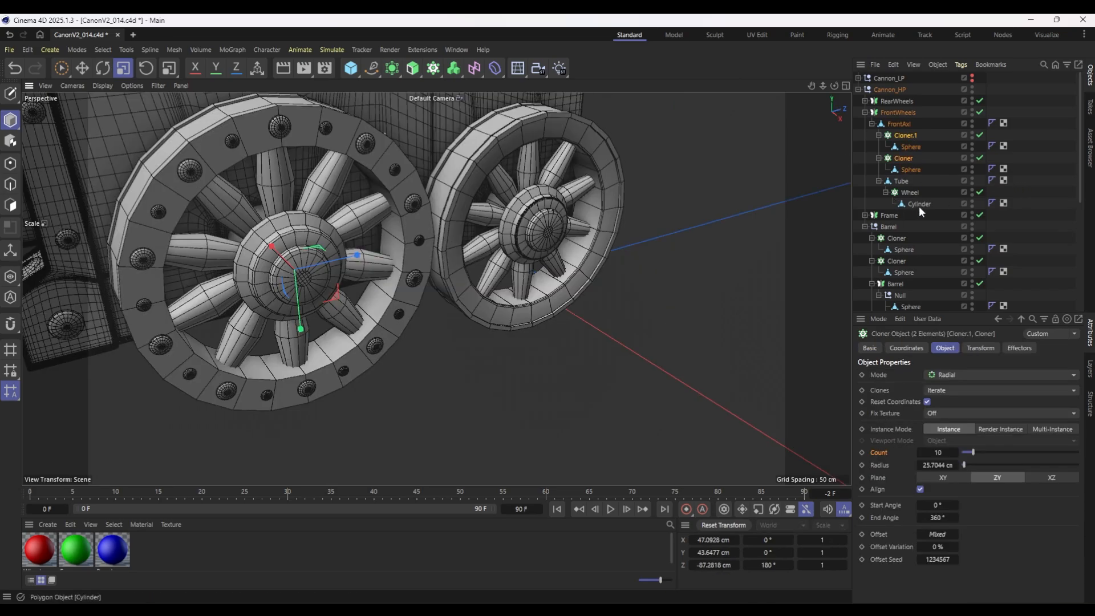
pyautogui.click(920, 206)
pyautogui.scroll(4, 333, 262)
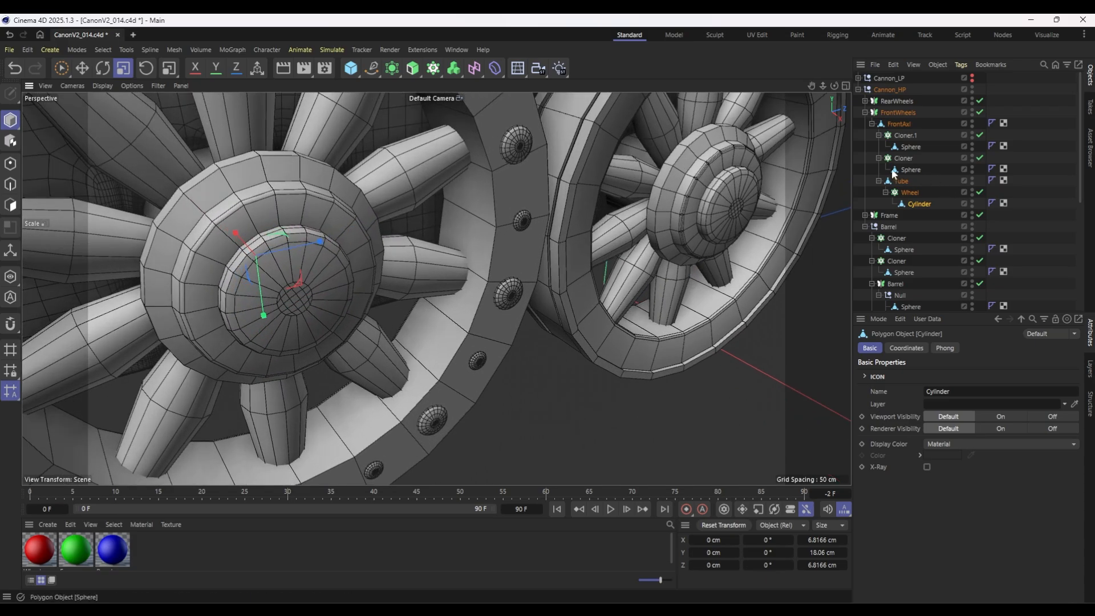
pyautogui.click(901, 183)
pyautogui.click(898, 124)
# Cut two closely spaced edge loops around the wide outer rim of the FrontAxl hub using Loop/Path Cut.
pyautogui.keyDown('alt'); pyautogui.moveTo(495, 276); pyautogui.dragTo(612, 280); pyautogui.keyUp('alt')
pyautogui.click(10, 184)
pyautogui.click(11, 205)
pyautogui.scroll(3, 607, 251)
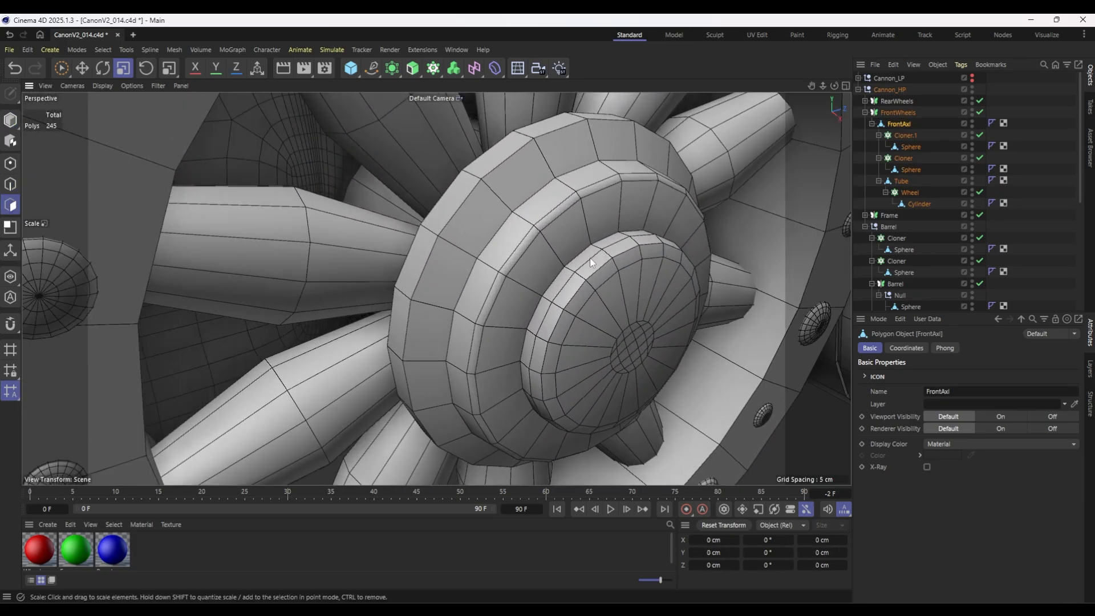
pyautogui.press('k')
pyautogui.press('l')
pyautogui.click(900, 126)
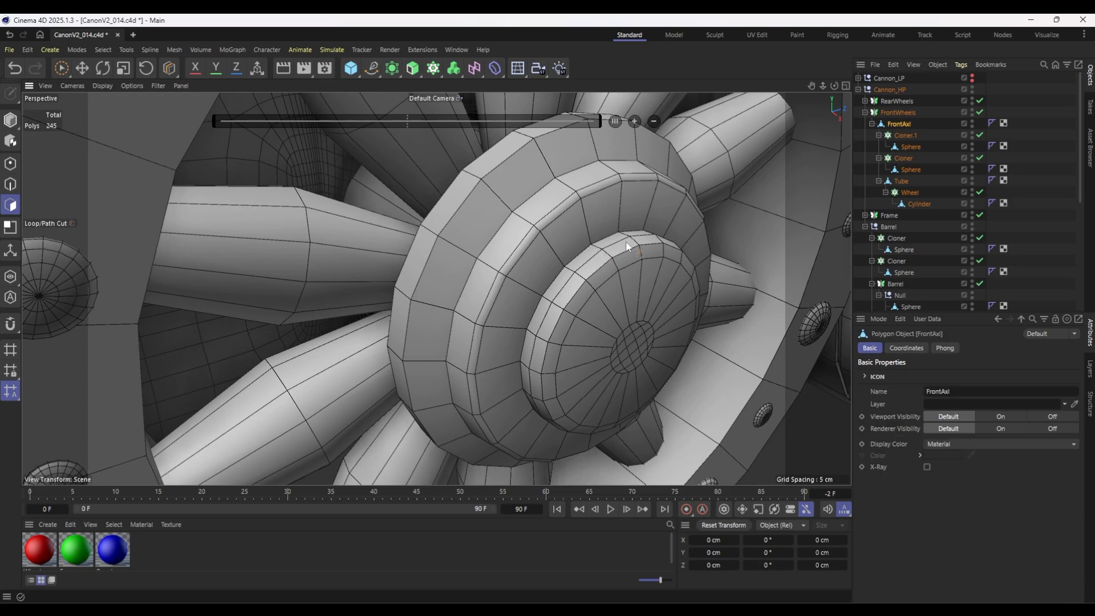
pyautogui.scroll(-5, 625, 241)
pyautogui.keyDown('alt'); pyautogui.moveTo(464, 279); pyautogui.dragTo(425, 287); pyautogui.keyUp('alt')
pyautogui.keyDown('alt'); pyautogui.moveTo(162, 292); pyautogui.dragTo(259, 277); pyautogui.keyUp('alt')
pyautogui.keyDown('alt'); pyautogui.moveTo(274, 319); pyautogui.dragTo(552, 333); pyautogui.keyUp('alt')
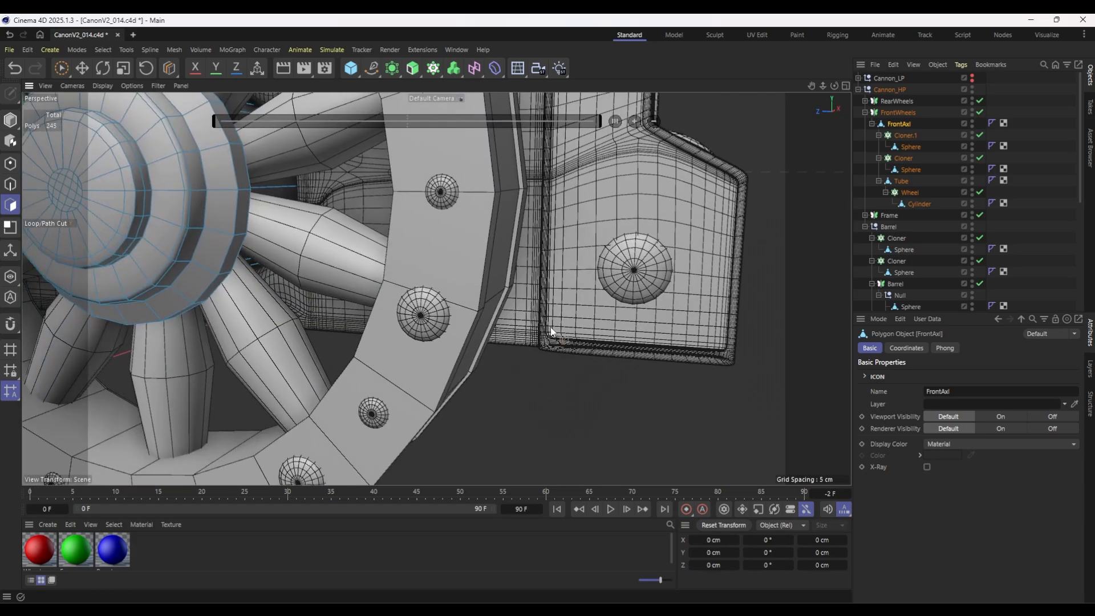
pyautogui.scroll(-5, 552, 333)
pyautogui.keyDown('alt'); pyautogui.moveTo(387, 297); pyautogui.dragTo(523, 323); pyautogui.keyUp('alt')
pyautogui.scroll(4, 570, 320)
pyautogui.scroll(-10, 569, 320)
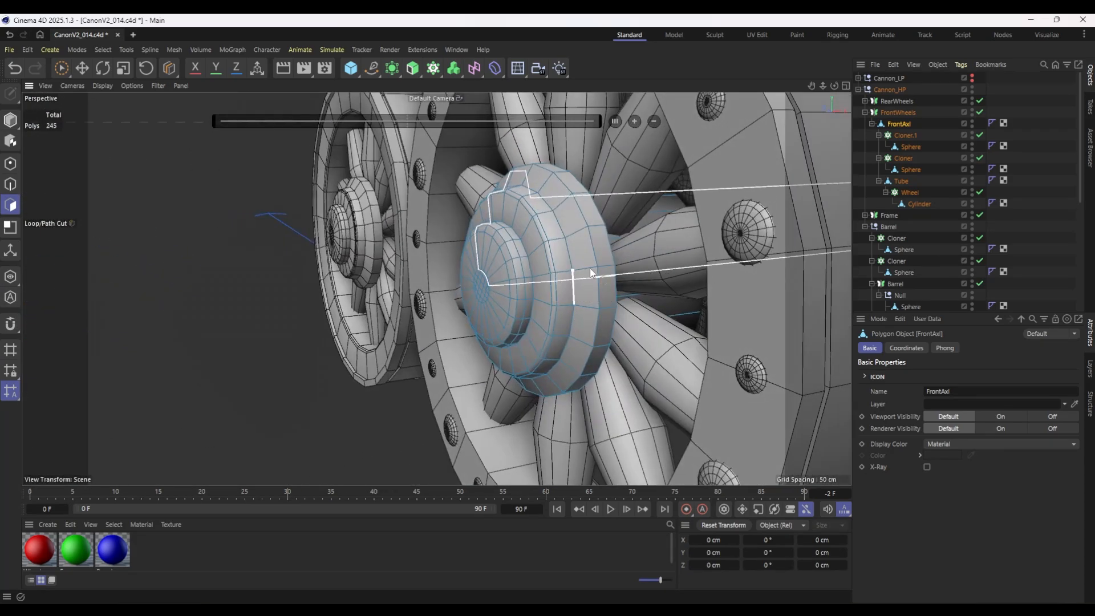
pyautogui.scroll(10, 598, 294)
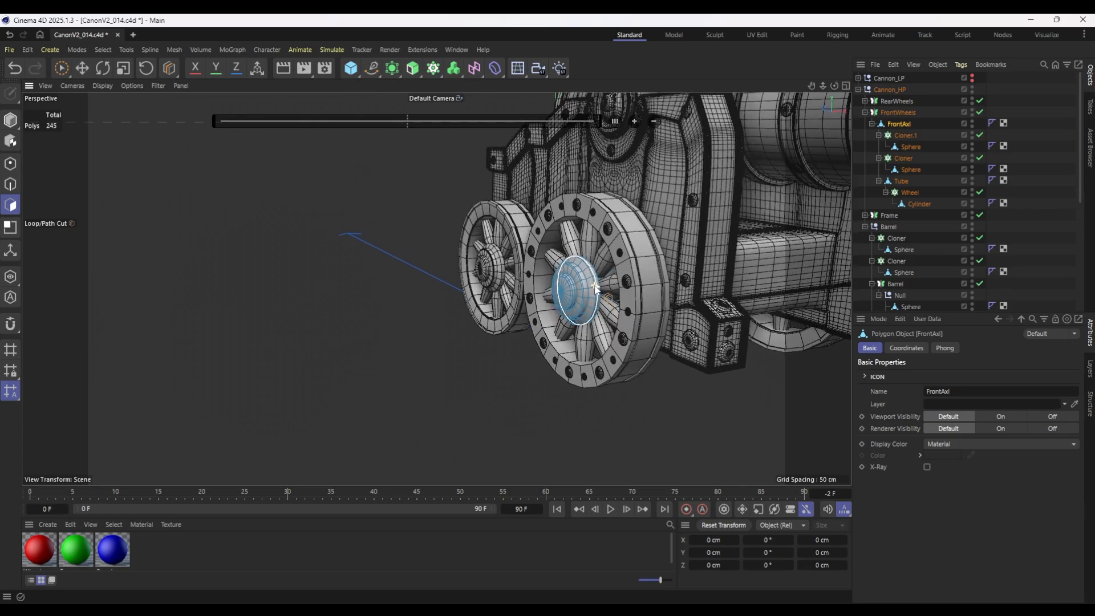
pyautogui.scroll(3, 590, 292)
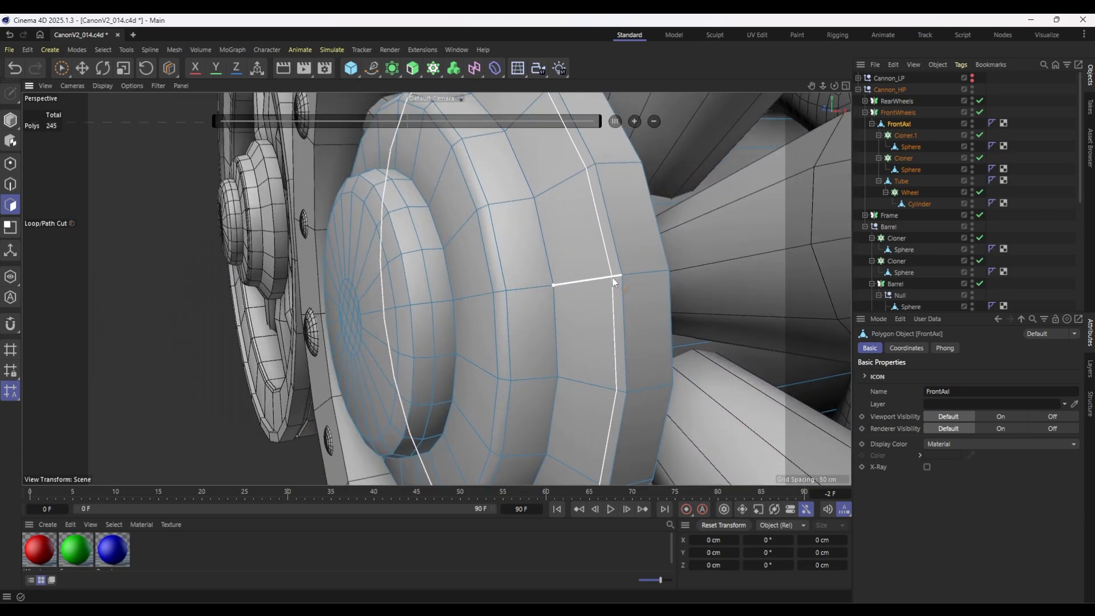
pyautogui.scroll(3, 616, 280)
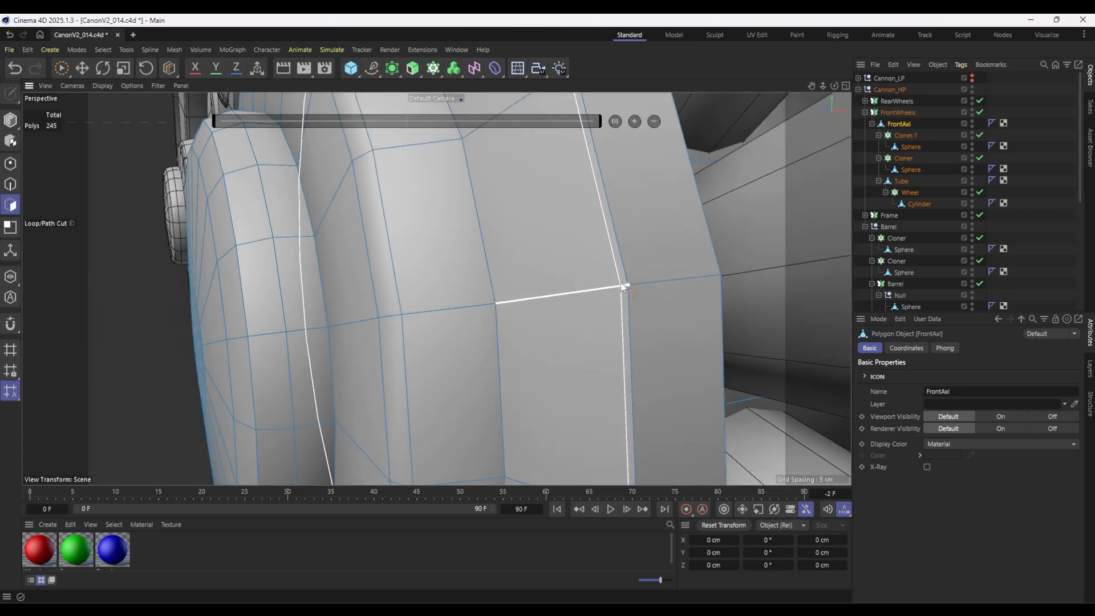
pyautogui.click(621, 284)
pyautogui.click(609, 286)
# Select the narrow polygon loop cut into the FrontAxl hub and extrude it inward by about 0.05 cm.
pyautogui.press('u')
pyautogui.press('l')
pyautogui.click(614, 289)
pyautogui.press('d')
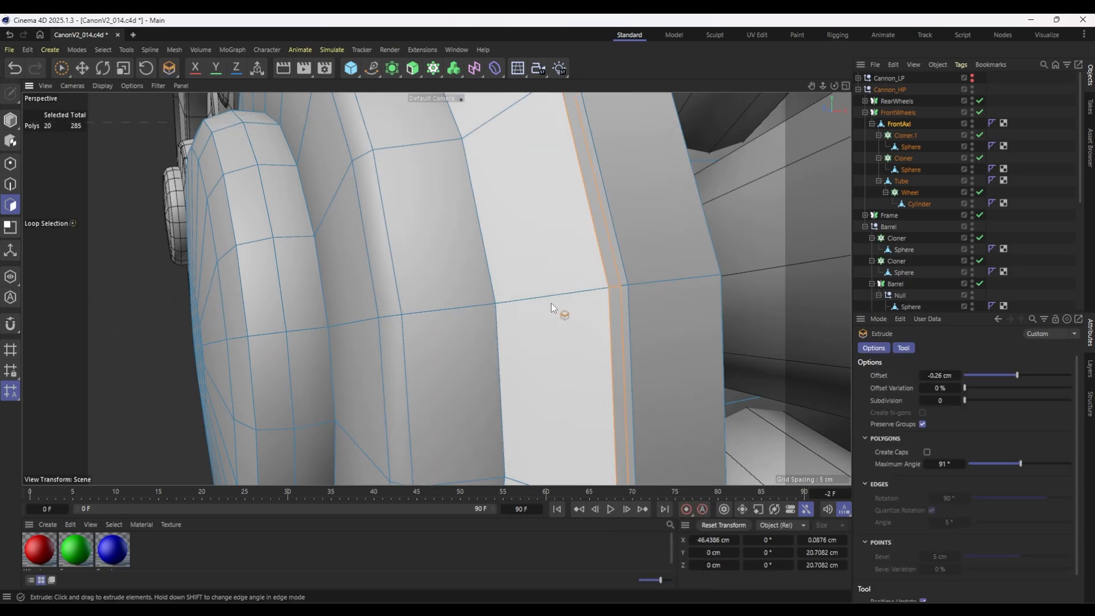
pyautogui.moveTo(551, 303); pyautogui.dragTo(550, 301)
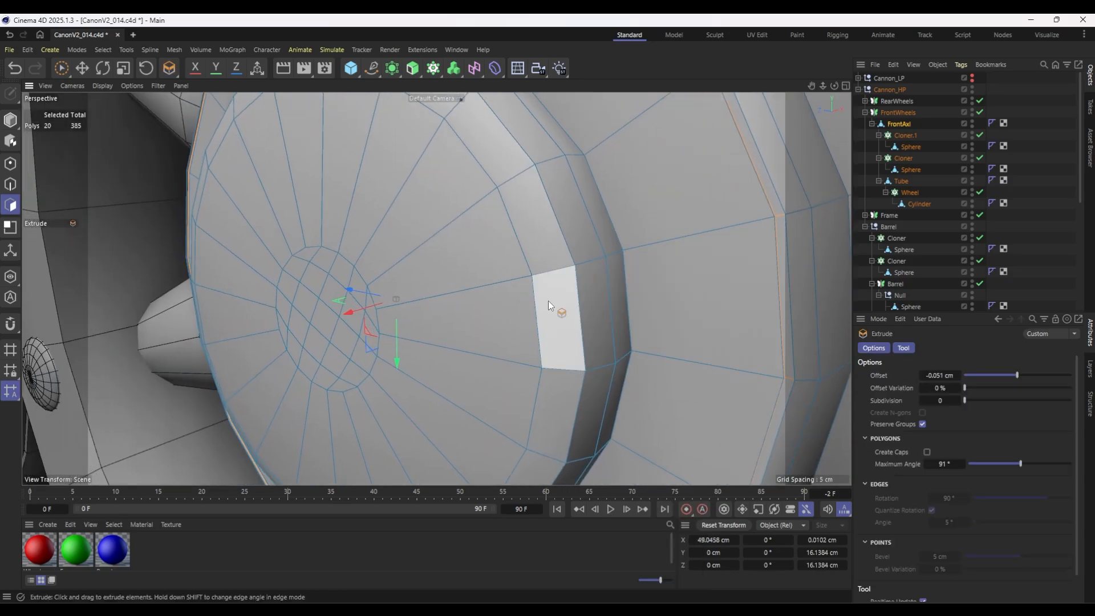
# Cut a supporting edge loop near the outer edge of the FrontAxl hub's front cap.
pyautogui.press('k')
pyautogui.press('l')
pyautogui.click(525, 280)
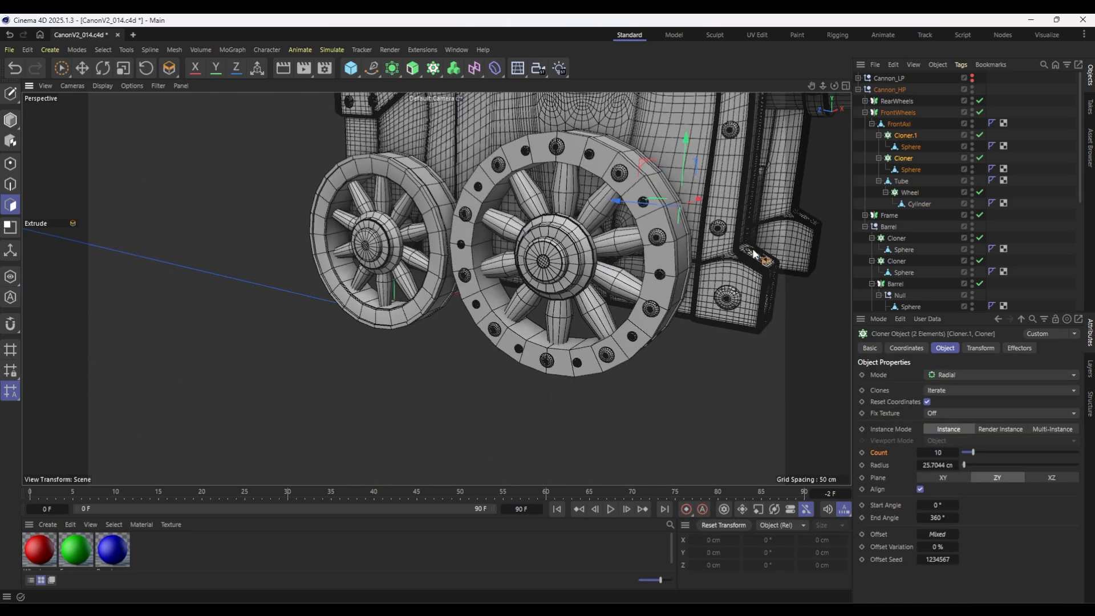
# Copy the front wheel's two rivet cloners, Cloner and Cloner.1, into rearAxl under RearWheels.
pyautogui.moveTo(907, 131)
pyautogui.mouseDown()
pyautogui.moveTo(903, 142)
pyautogui.moveTo(871, 103)
pyautogui.moveTo(904, 156)
pyautogui.moveTo(900, 118)
pyautogui.mouseUp()
pyautogui.click(704, 528)
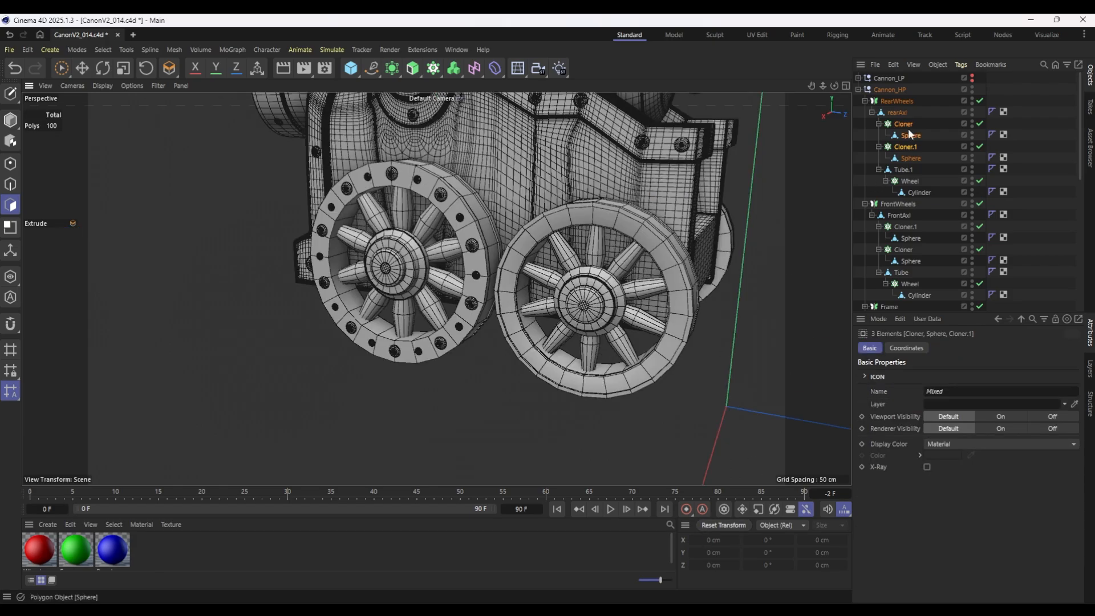
pyautogui.click(908, 127)
pyautogui.keyDown('ctrl'); pyautogui.click(906, 146); pyautogui.keyUp('ctrl')
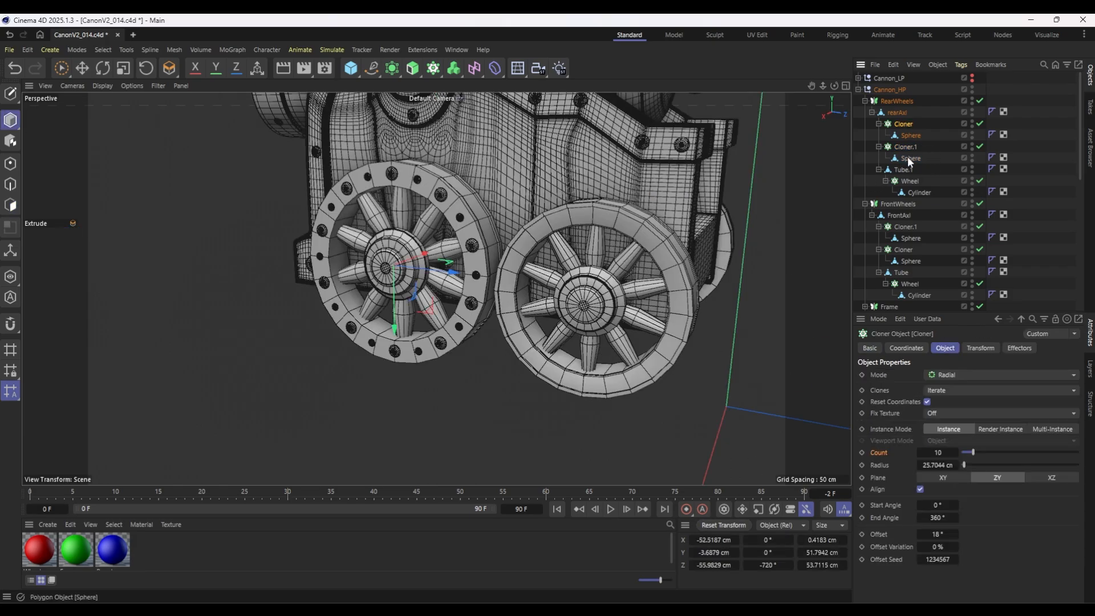
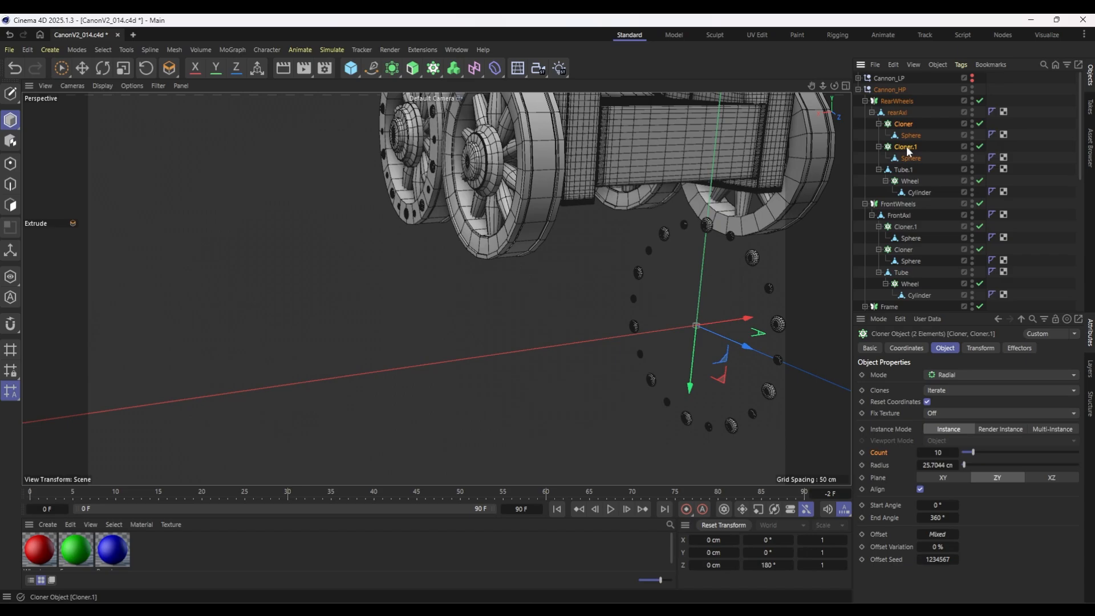
# Nest the copied rivet cloners, Cloner and Cloner.1, under Tube.1 inside rearAxl.
pyautogui.moveTo(907, 150); pyautogui.dragTo(904, 170)
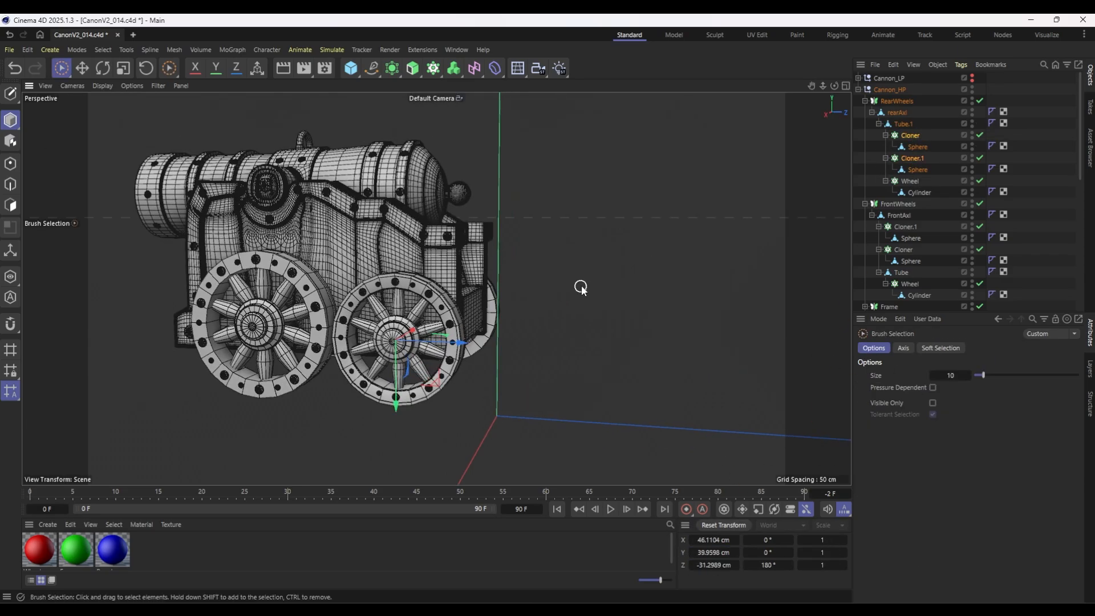
pyautogui.keyDown('alt'); pyautogui.moveTo(580, 287); pyautogui.dragTo(518, 298); pyautogui.keyUp('alt')
pyautogui.scroll(10, 296, 251)
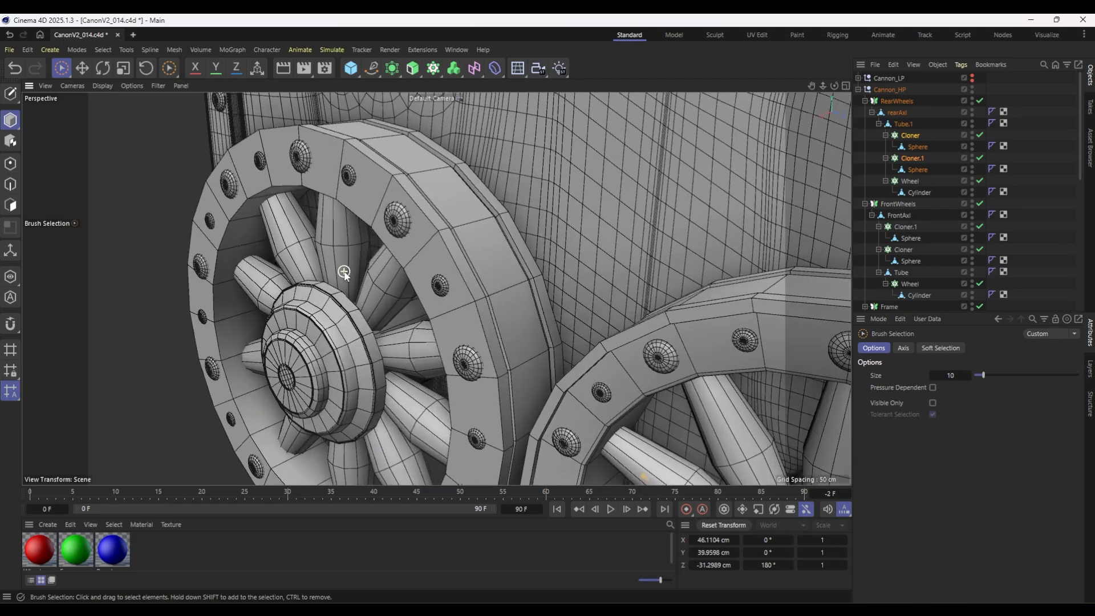
# Try pulling the FrontAxl object about 83 cm outward along the X axis, away from the frame.
pyautogui.click(904, 212)
pyautogui.scroll(-1, 566, 269)
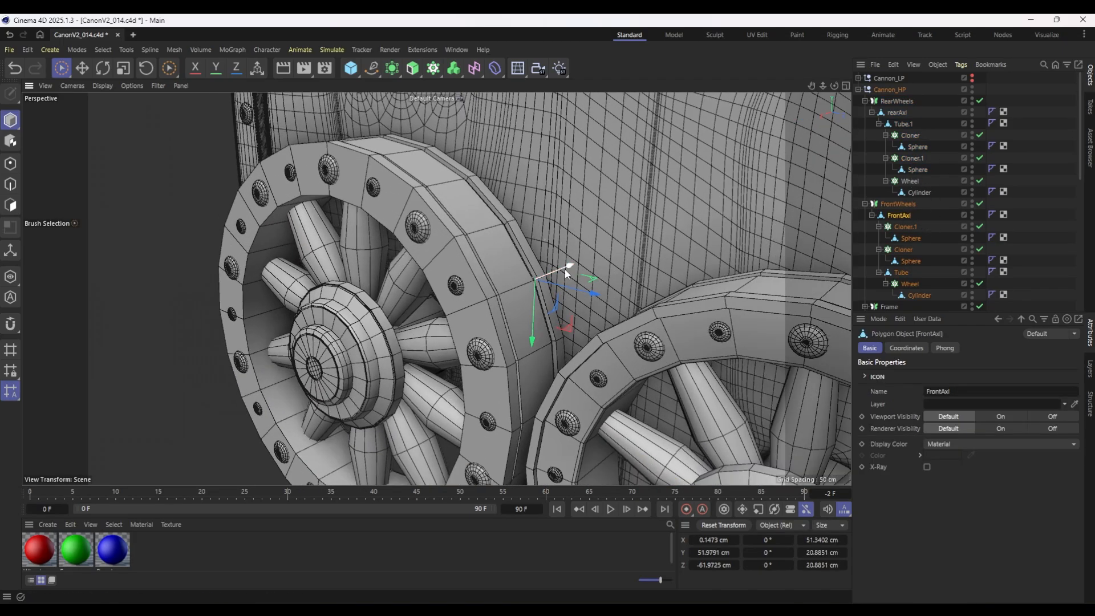
pyautogui.moveTo(564, 269); pyautogui.dragTo(754, 235)
pyautogui.scroll(-8, 621, 257)
pyautogui.keyDown('alt'); pyautogui.moveTo(490, 294); pyautogui.dragTo(702, 309); pyautogui.keyUp('alt')
pyautogui.moveTo(219, 206); pyautogui.dragTo(227, 209)
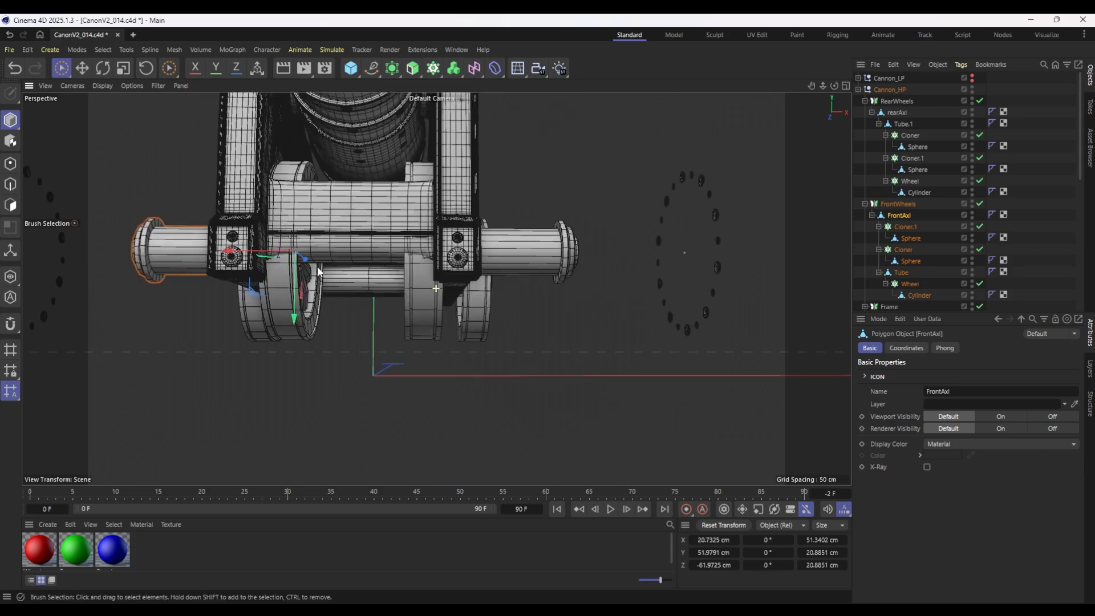
# Inspect the middle joint of the front axle under the frame and the rivets on the front and rear wheels.
pyautogui.keyDown('alt'); pyautogui.moveTo(317, 263); pyautogui.dragTo(325, 163); pyautogui.keyUp('alt')
pyautogui.moveTo(256, 234); pyautogui.dragTo(305, 238)
pyautogui.scroll(5, 315, 233)
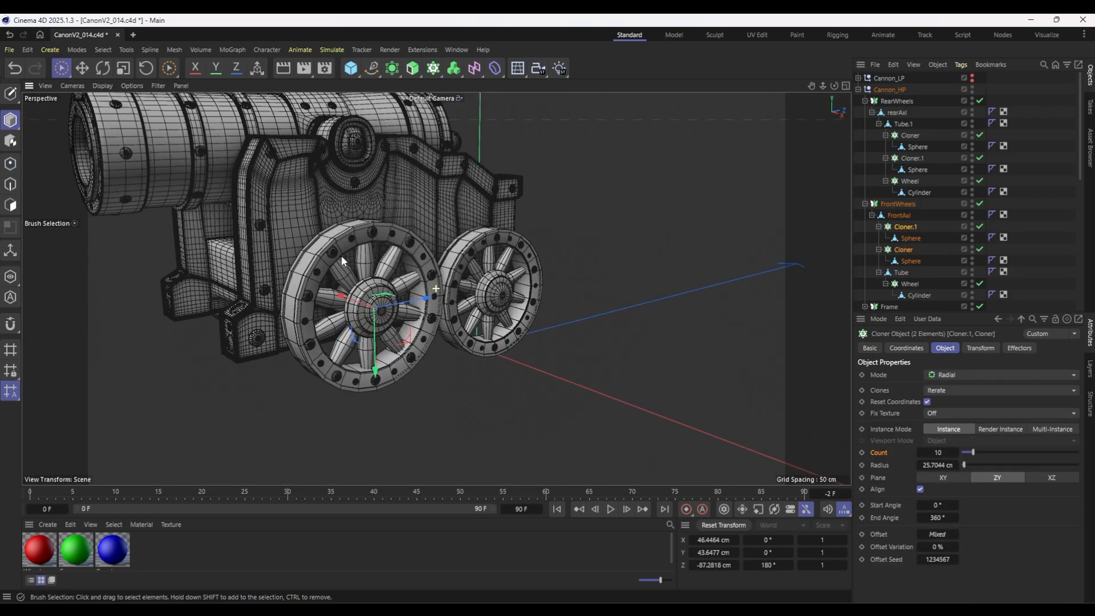
pyautogui.keyDown('alt'); pyautogui.moveTo(570, 274); pyautogui.dragTo(618, 273); pyautogui.keyUp('alt')
pyautogui.scroll(3, 621, 272)
pyautogui.keyDown('alt'); pyautogui.moveTo(534, 292); pyautogui.dragTo(541, 284); pyautogui.keyUp('alt')
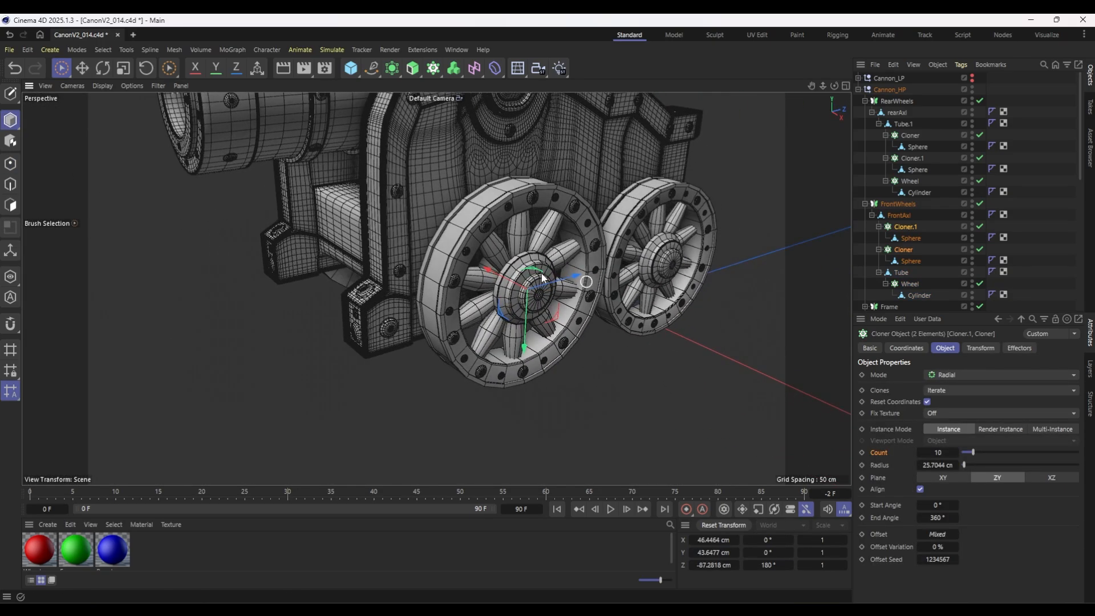
pyautogui.scroll(6, 542, 273)
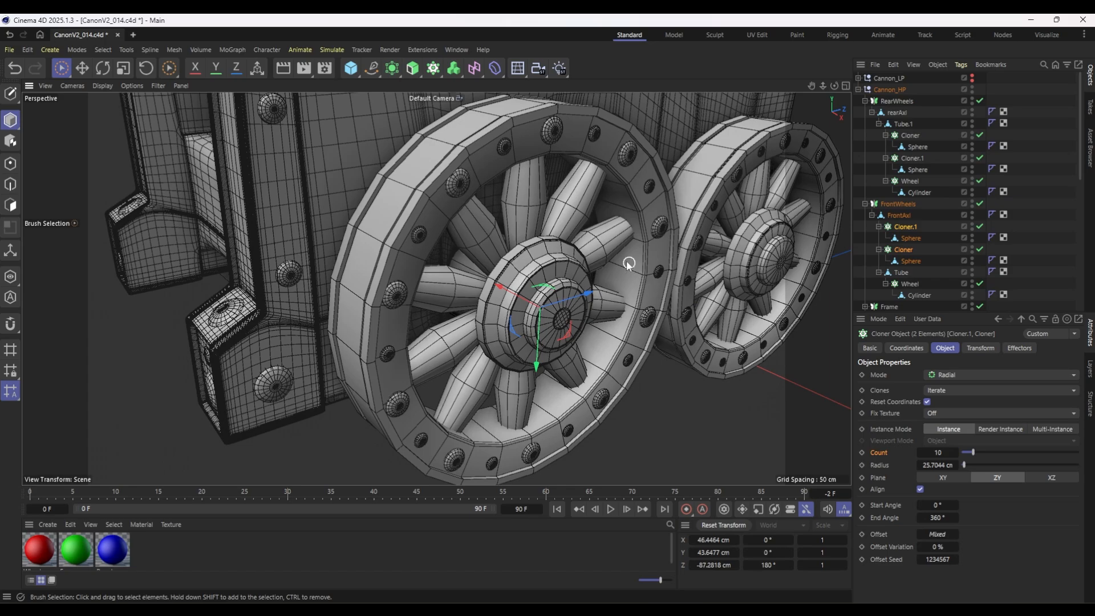
pyautogui.scroll(-6, 628, 263)
pyautogui.keyDown('alt'); pyautogui.moveTo(640, 287); pyautogui.dragTo(620, 297); pyautogui.keyUp('alt')
pyautogui.scroll(1, 616, 298)
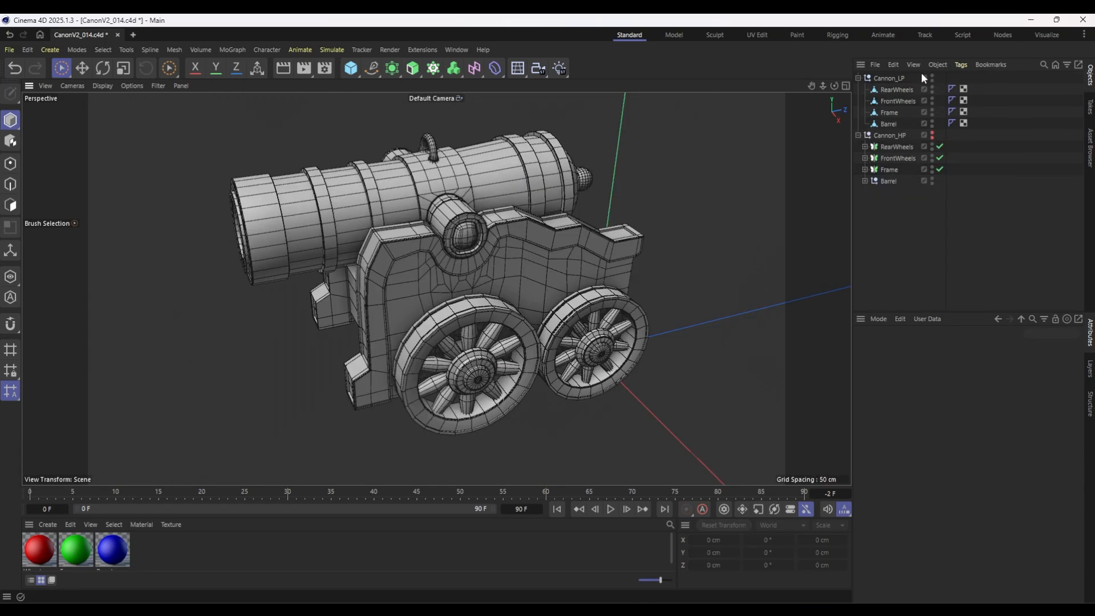
# Hide Cannon_LP and show Cannon_HP to examine the high-poly barrel, frame and wheels.
pyautogui.keyDown('ctrl'); pyautogui.click(932, 77); pyautogui.keyUp('ctrl')
pyautogui.keyDown('ctrl'); pyautogui.click(932, 135); pyautogui.keyUp('ctrl')
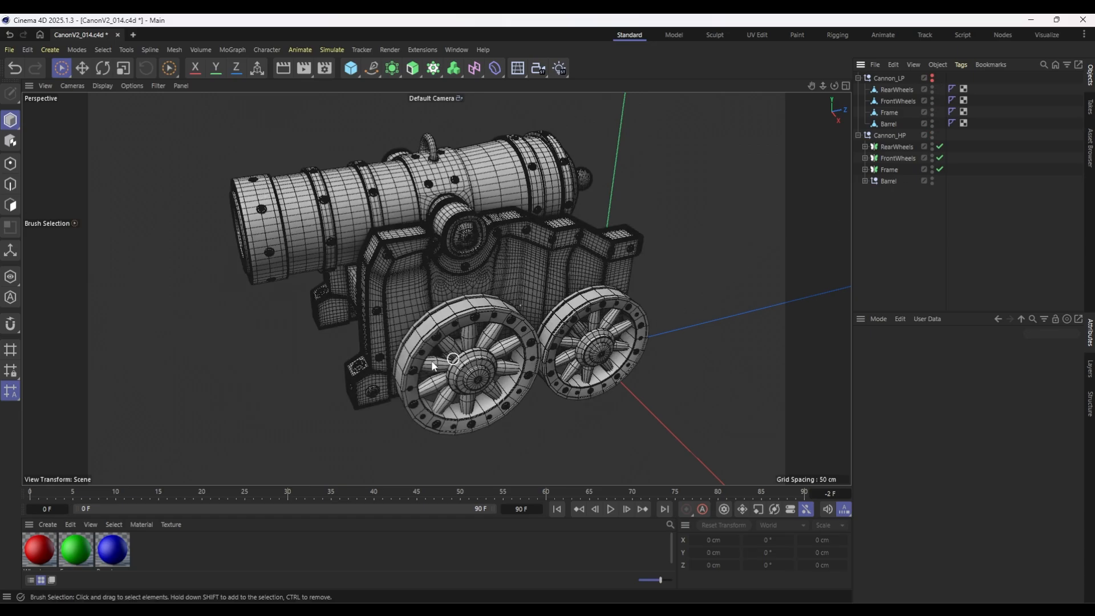
pyautogui.scroll(3, 450, 348)
pyautogui.keyDown('alt'); pyautogui.moveTo(431, 360); pyautogui.dragTo(519, 323); pyautogui.keyUp('alt')
pyautogui.keyDown('alt'); pyautogui.moveTo(440, 235); pyautogui.dragTo(569, 281, button='middle'); pyautogui.keyUp('alt')
pyautogui.scroll(-2, 570, 280)
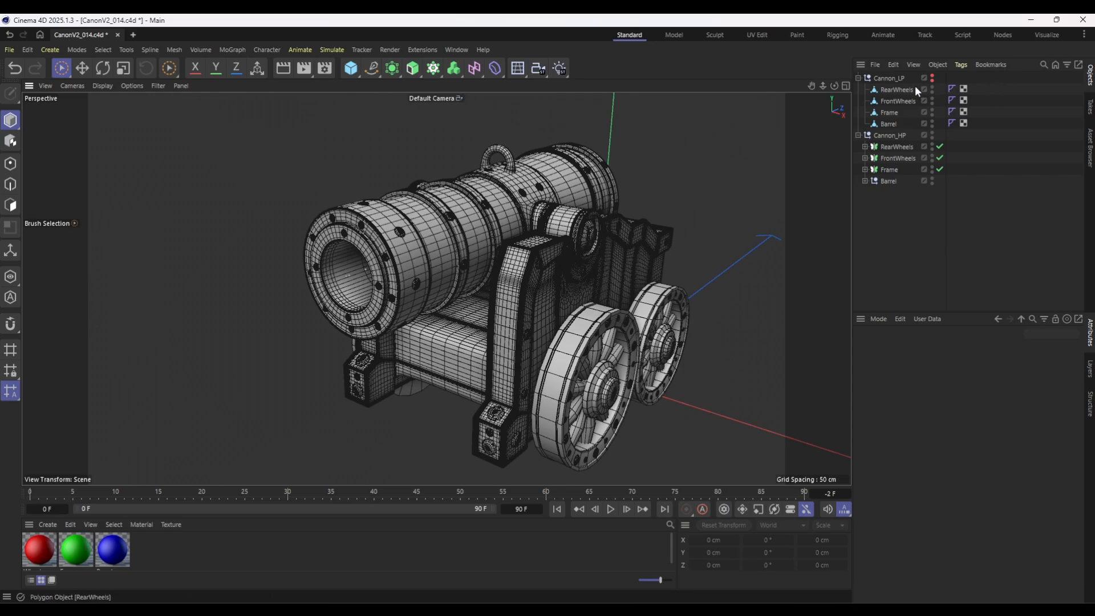
# Compare the low-poly cannon with Cannon_HP hidden, collapse the Cannon_HP group and make both groups visible.
pyautogui.click(932, 77)
pyautogui.click(932, 134)
pyautogui.keyDown('alt'); pyautogui.click(931, 135); pyautogui.keyUp('alt')
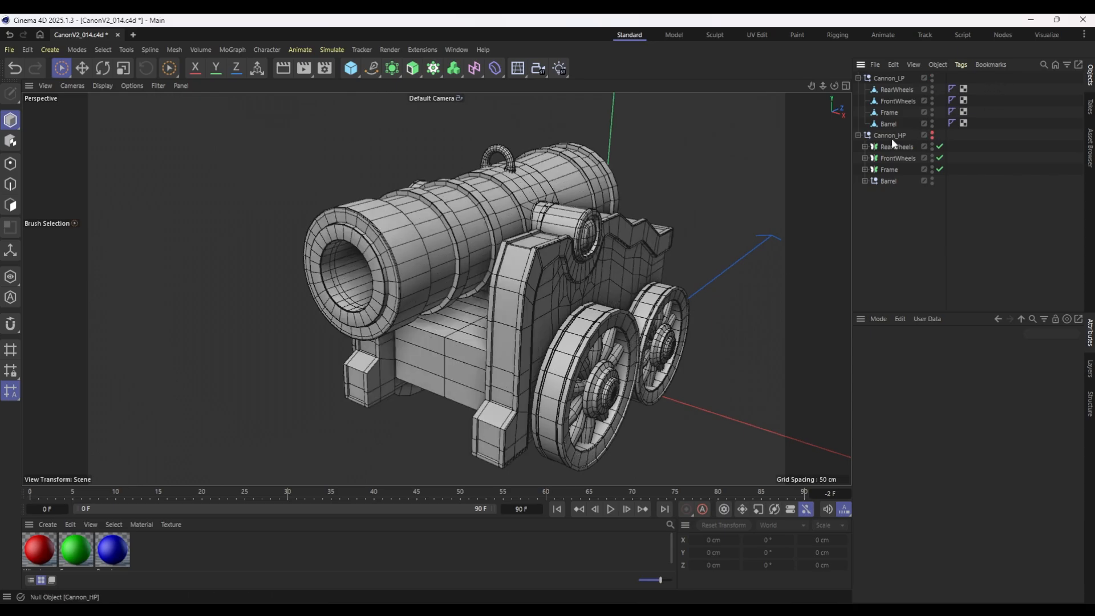
pyautogui.click(857, 135)
pyautogui.keyDown('alt'); pyautogui.moveTo(666, 274); pyautogui.dragTo(579, 249); pyautogui.keyUp('alt')
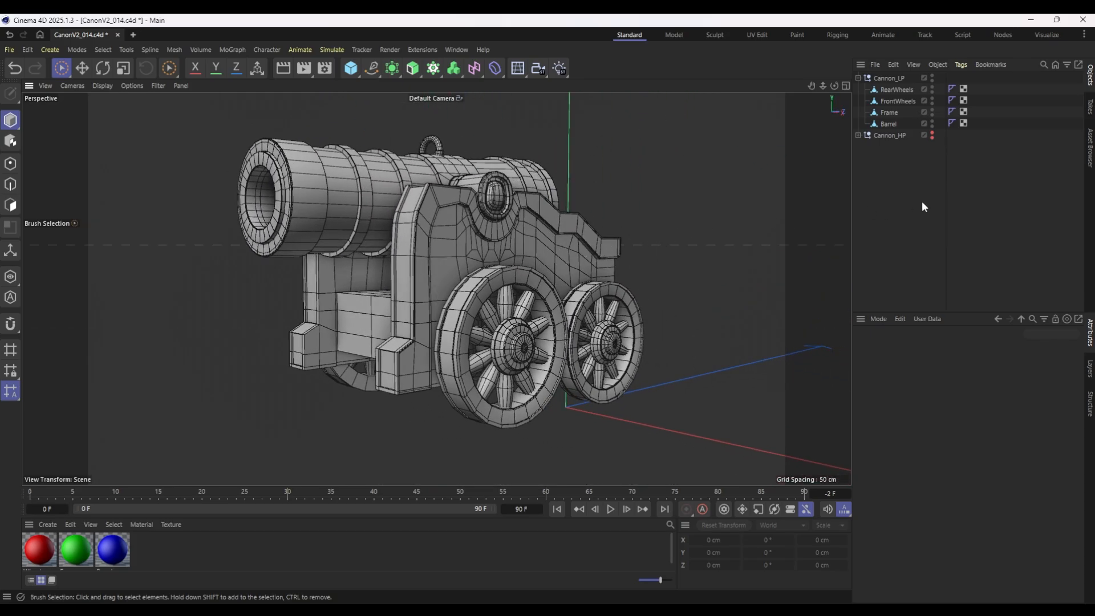
pyautogui.click(931, 137)
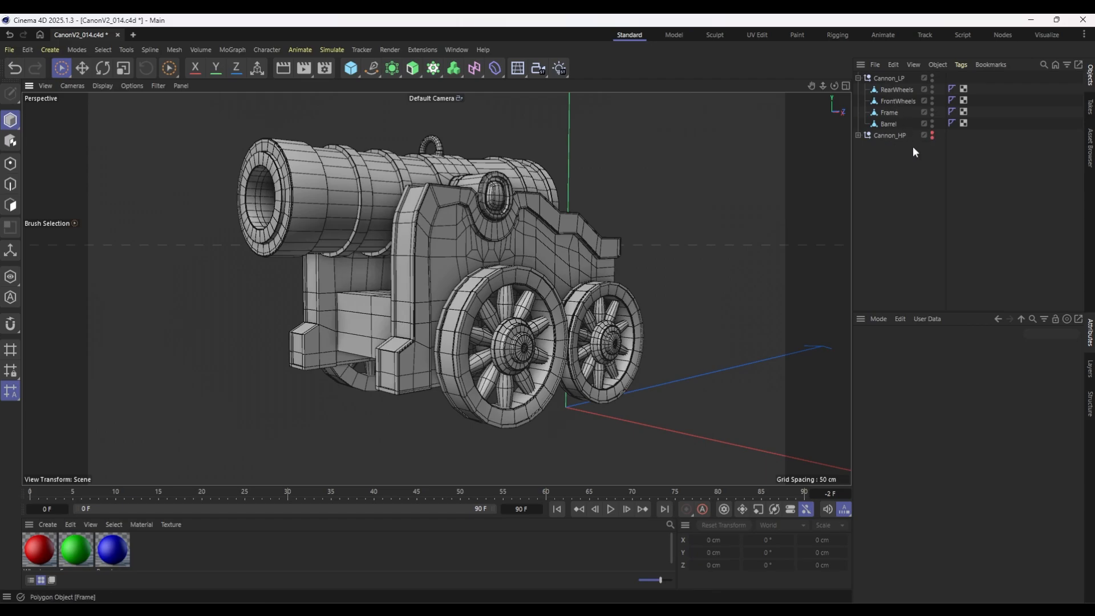
pyautogui.click(857, 135)
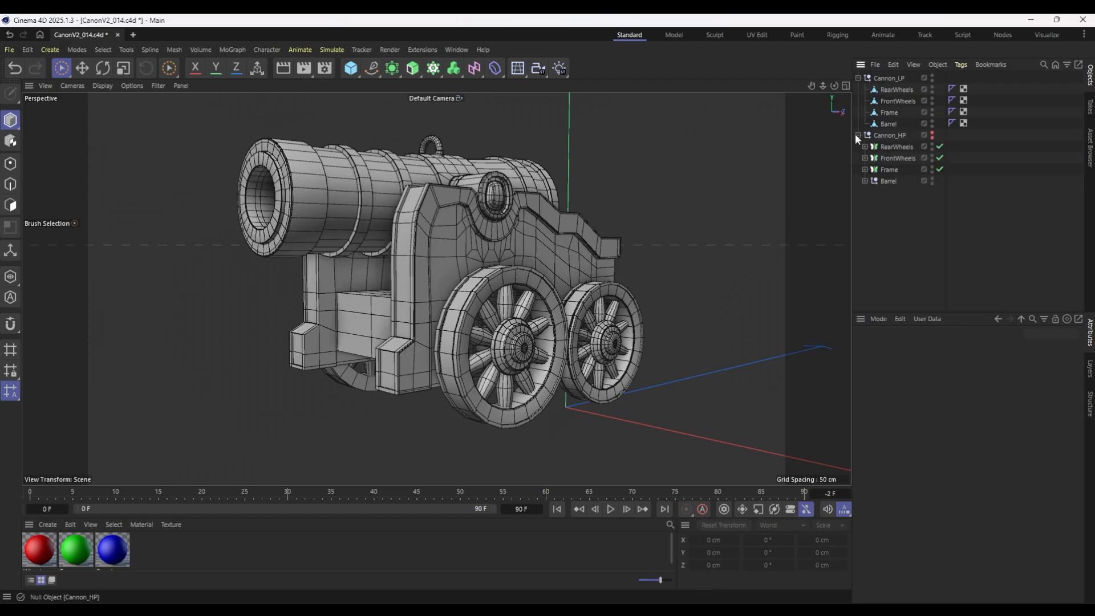
pyautogui.click(858, 135)
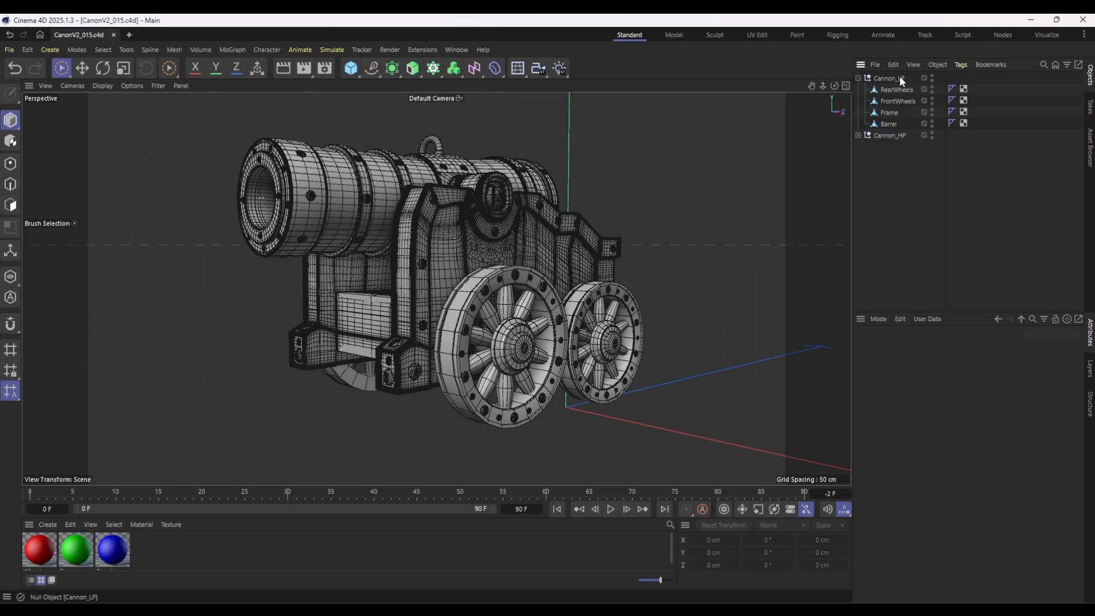
# Select Cannon_LP with its four meshes and export only the selection as the FBX file CanonV2_LP.fbx.
pyautogui.click(899, 77)
pyautogui.keyDown('shift'); pyautogui.click(891, 123); pyautogui.keyUp('shift')
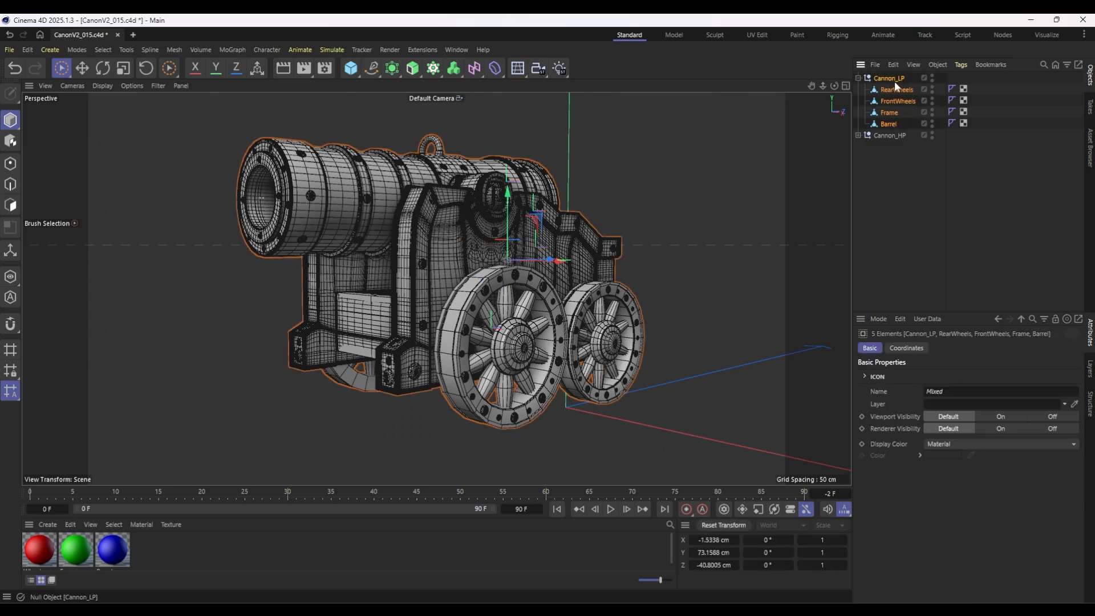
pyautogui.click(9, 49)
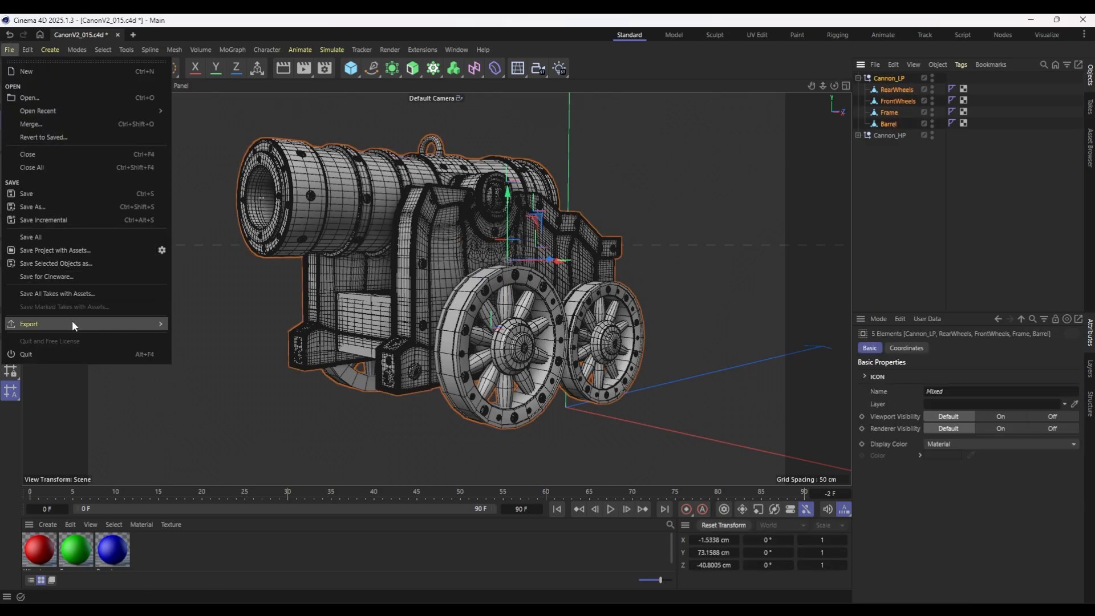
pyautogui.moveTo(73, 324)
pyautogui.click(268, 432)
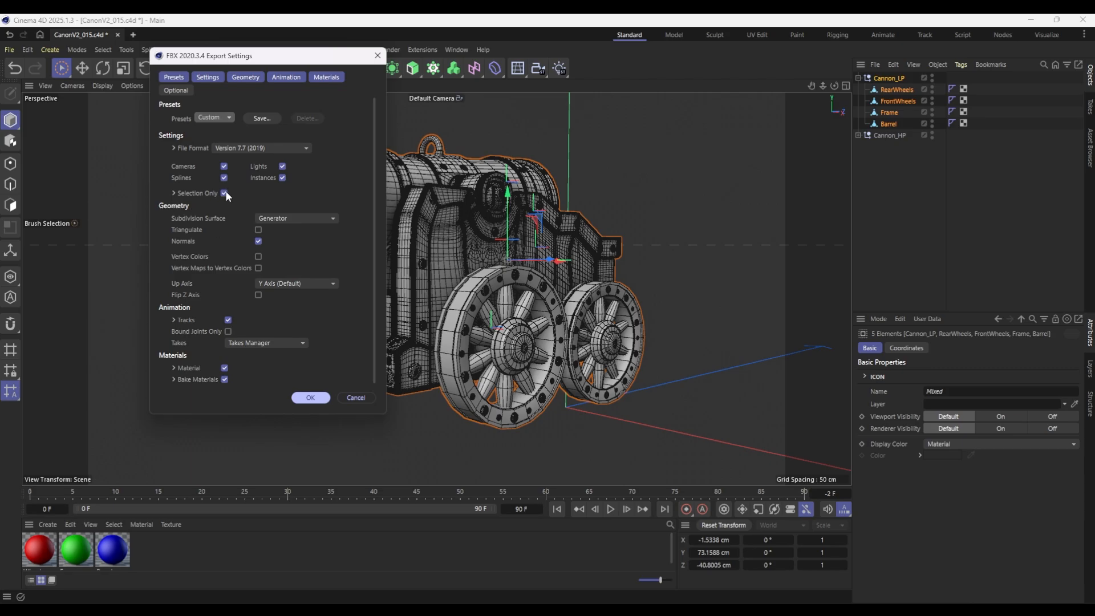
pyautogui.click(314, 399)
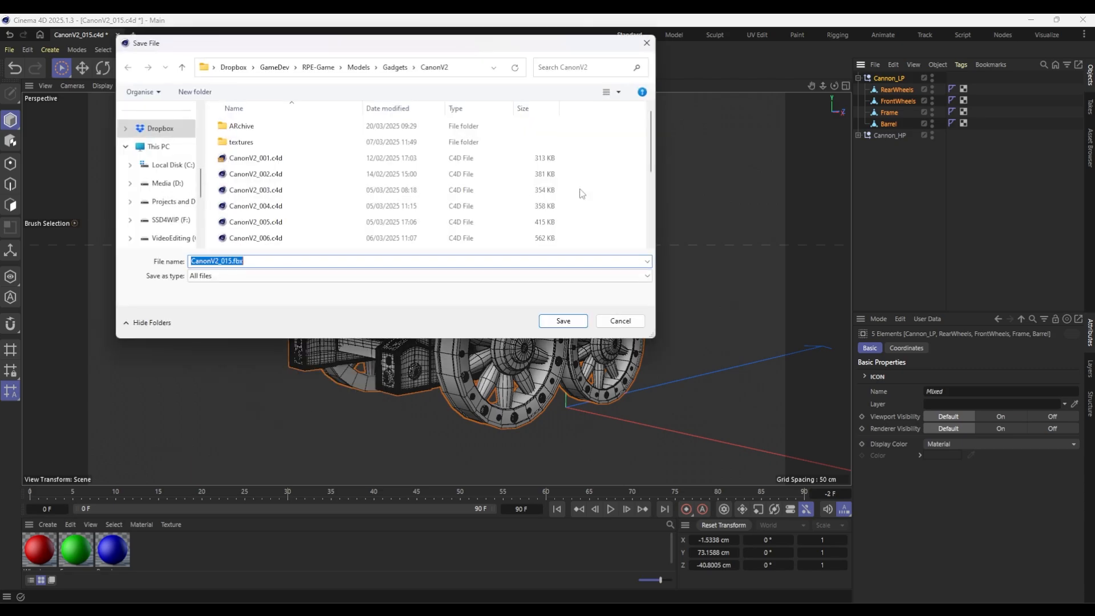
pyautogui.click(220, 261)
pyautogui.press('Return')
# Select Cannon_HP with its RearWheels, FrontWheels, Frame and Barrel, and export the selection as CanonV2_HP.fbx.
pyautogui.click(858, 78)
pyautogui.click(858, 90)
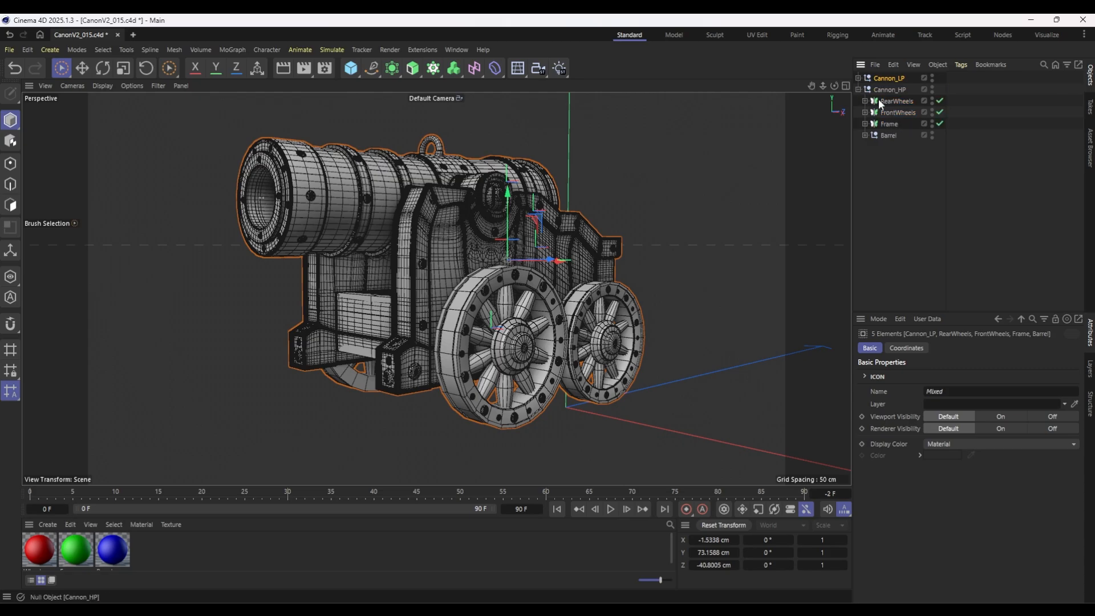
pyautogui.click(889, 90)
pyautogui.keyDown('shift'); pyautogui.click(891, 135); pyautogui.keyUp('shift')
pyautogui.click(10, 49)
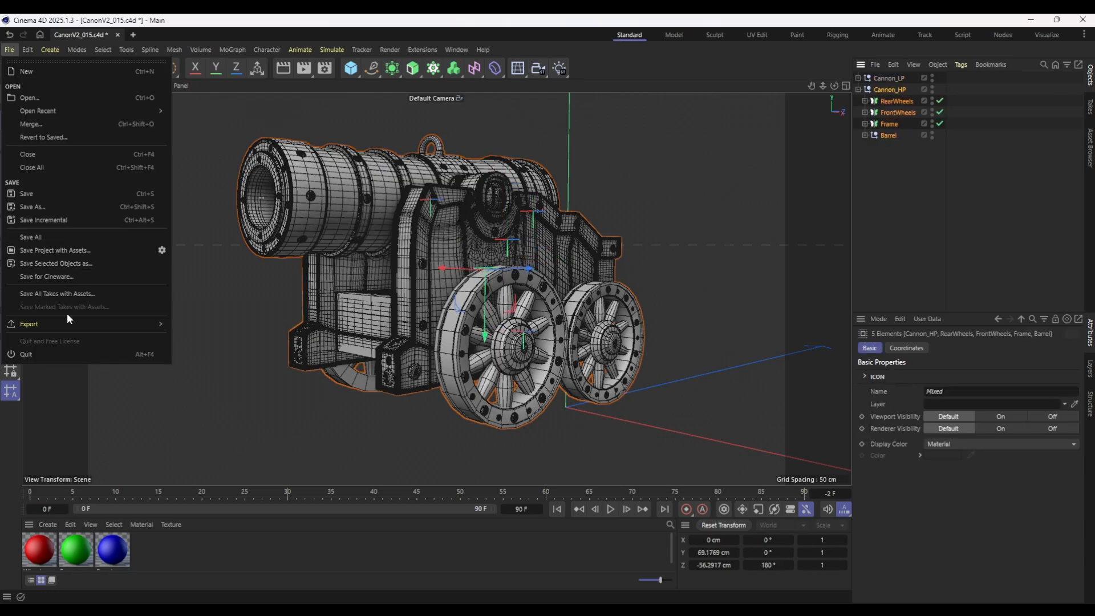
pyautogui.moveTo(71, 323)
pyautogui.click(217, 437)
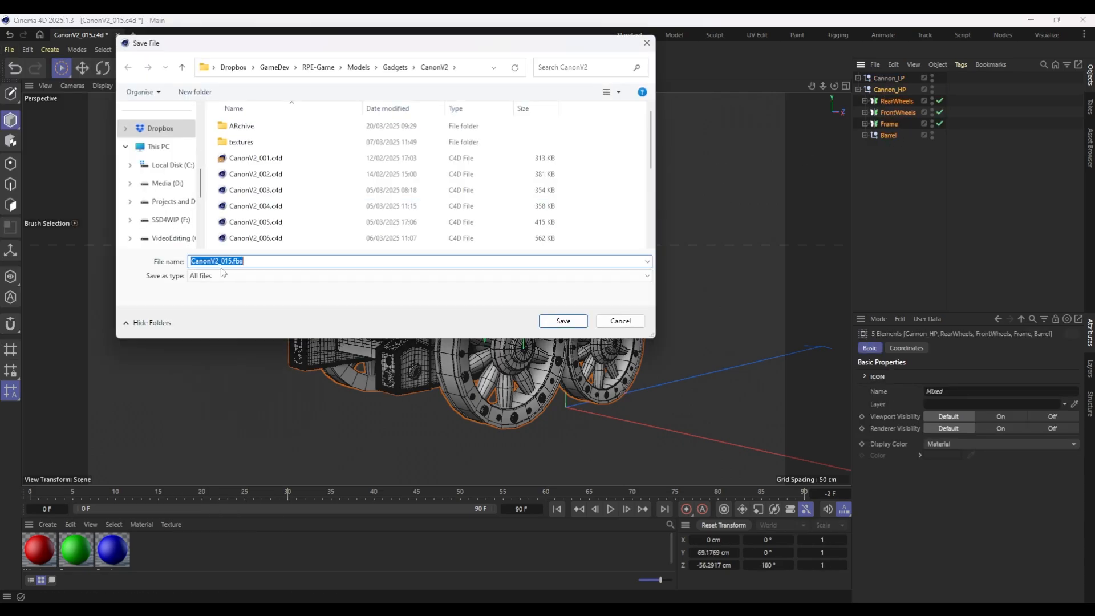
pyautogui.click(223, 260)
pyautogui.write('HP')
pyautogui.press('Return')
pyautogui.click(1038, 220)
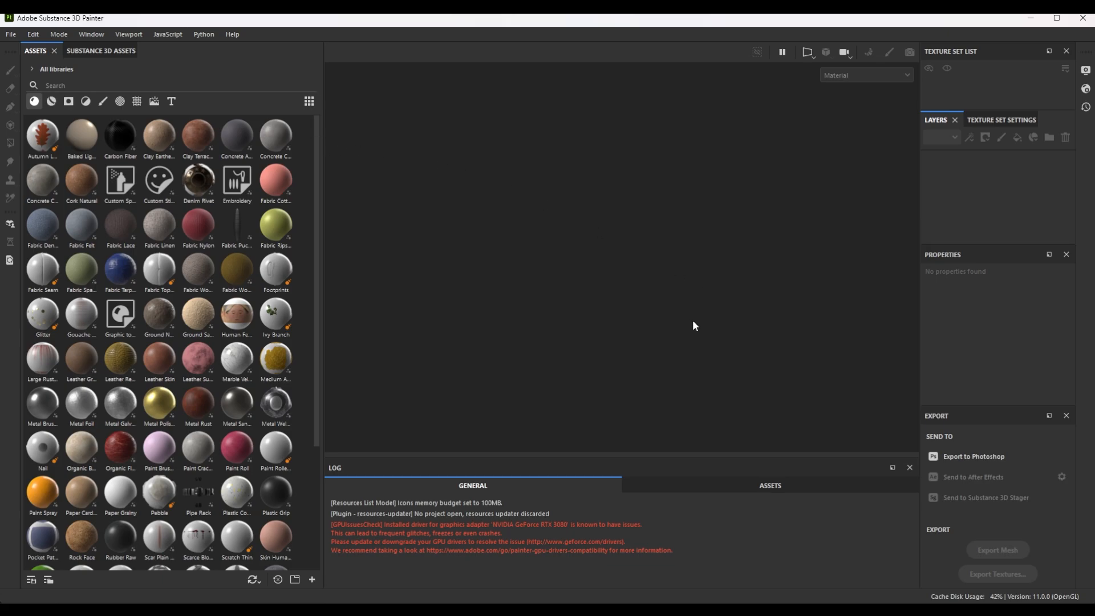
# In Substance 3D Painter, create a new project from CanonV2_LP.fbx with a document resolution of 4096.
pyautogui.click(11, 34)
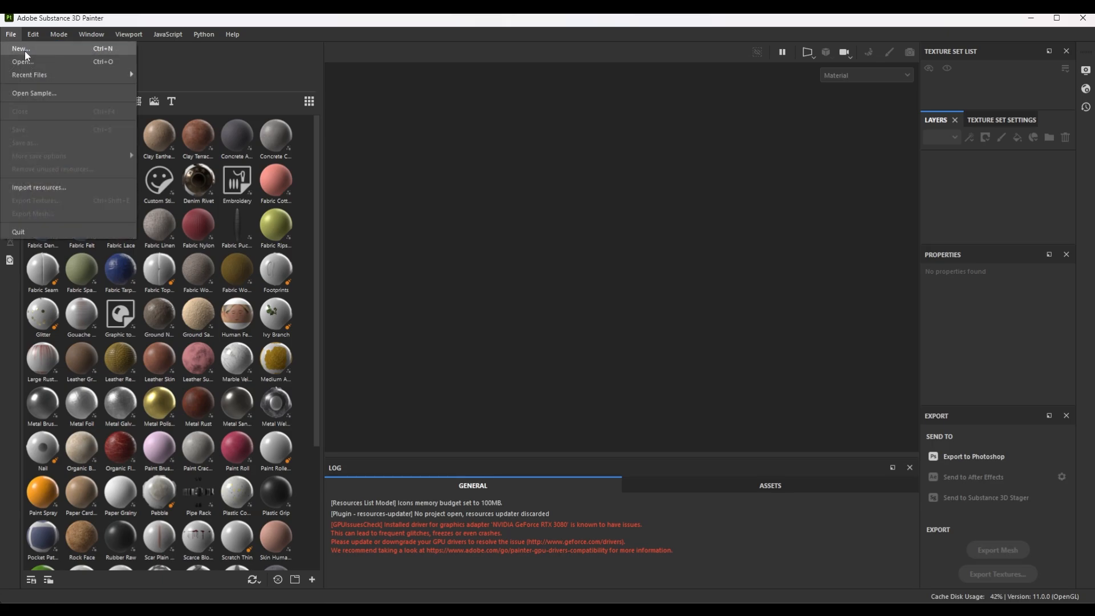
pyautogui.click(25, 51)
pyautogui.click(495, 213)
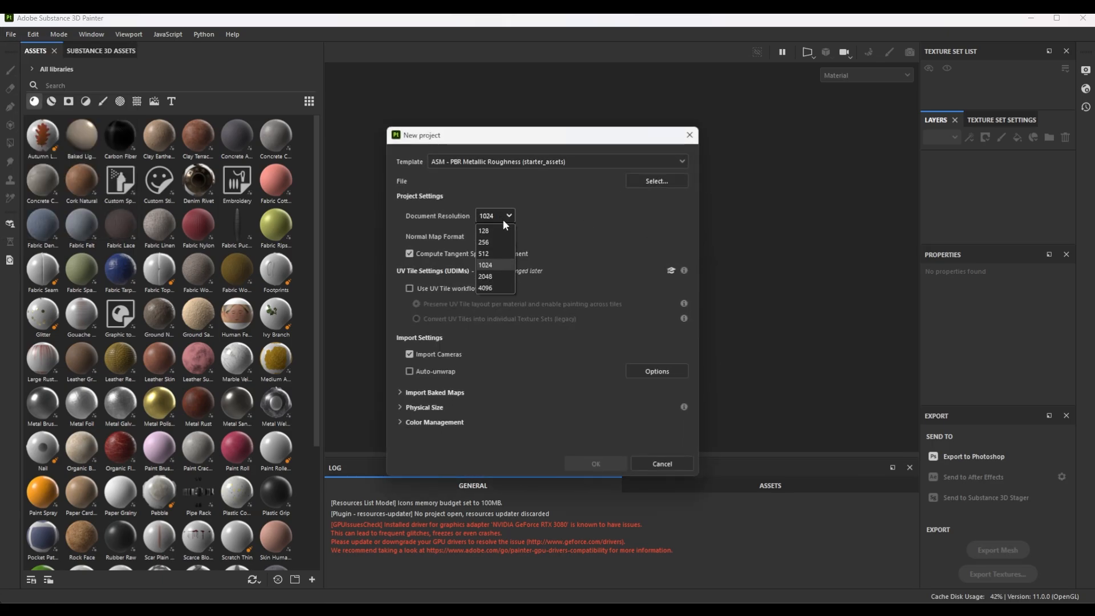
pyautogui.click(497, 286)
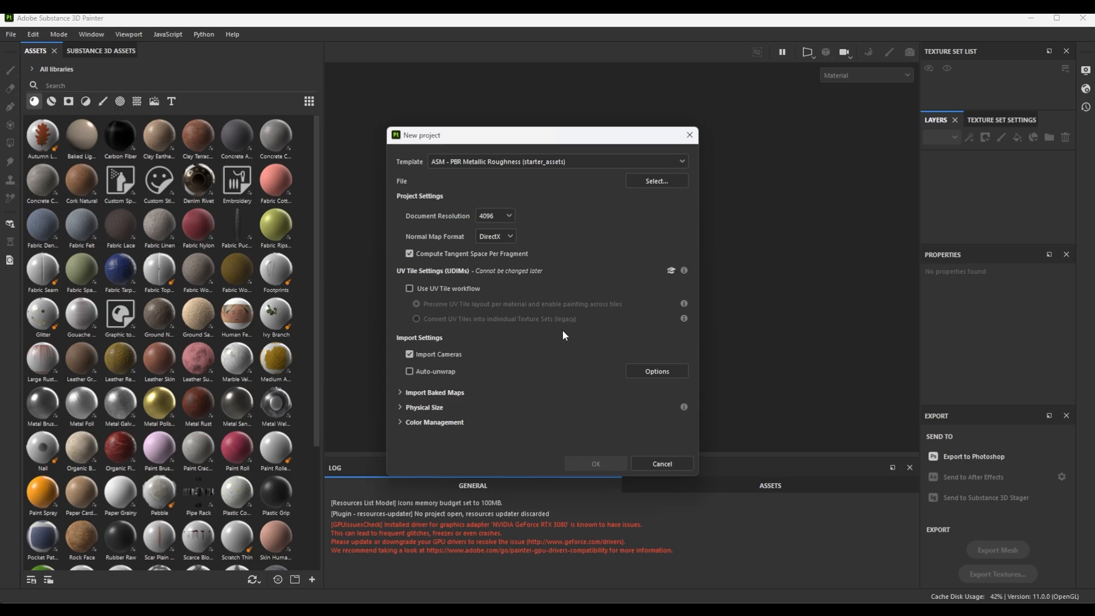
pyautogui.click(655, 181)
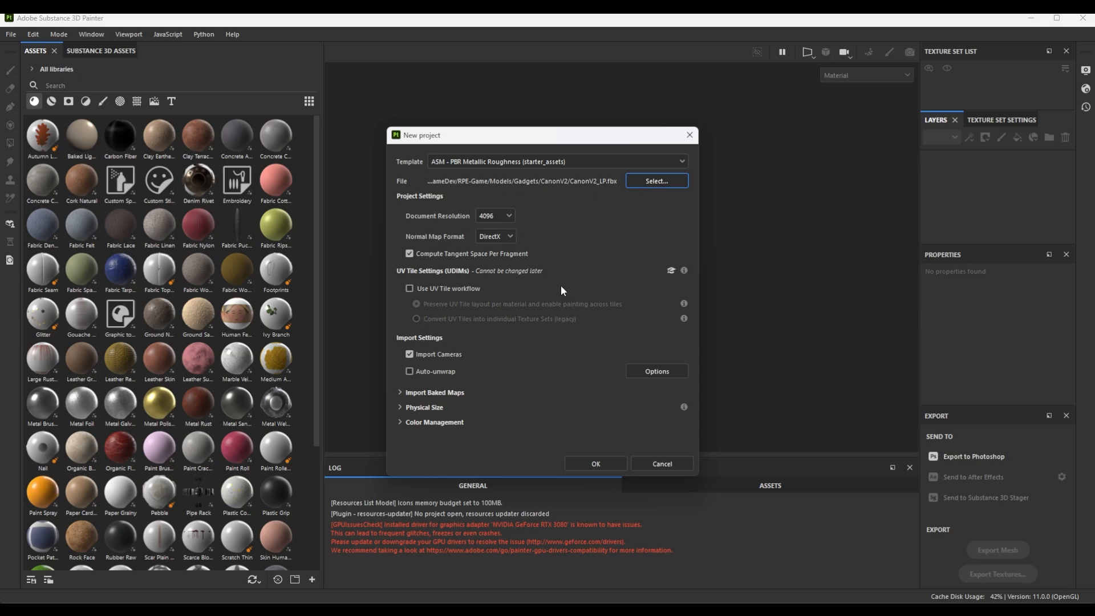
pyautogui.click(607, 463)
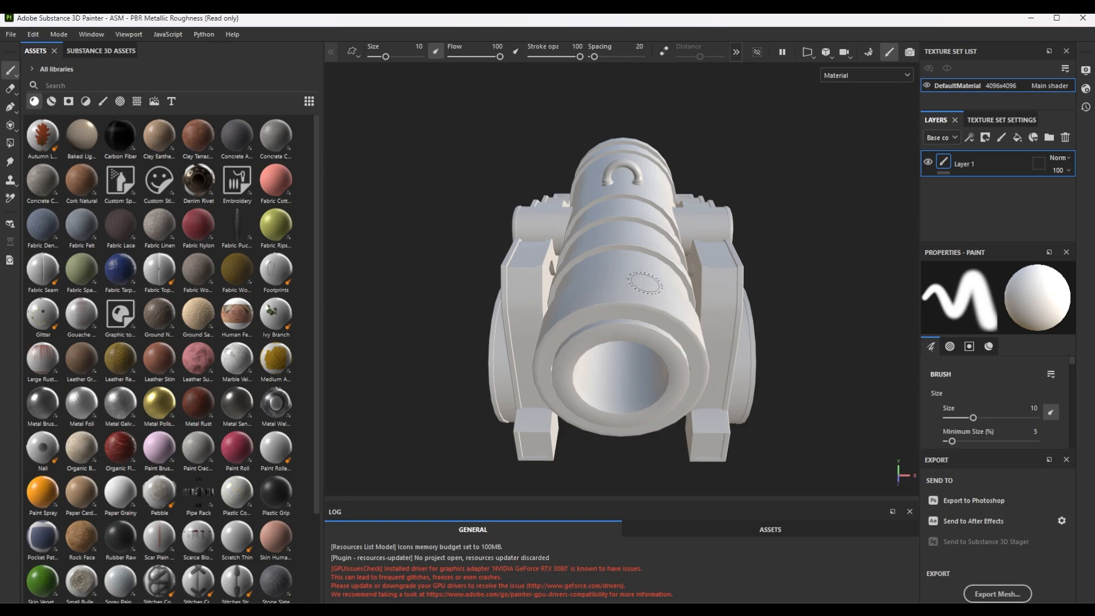
# In the mesh map baking settings, set the output size to 4096 and load CanonV2_HP.fbx as the high definition mesh.
pyautogui.keyDown('alt'); pyautogui.moveTo(752, 359); pyautogui.dragTo(678, 310); pyautogui.keyUp('alt')
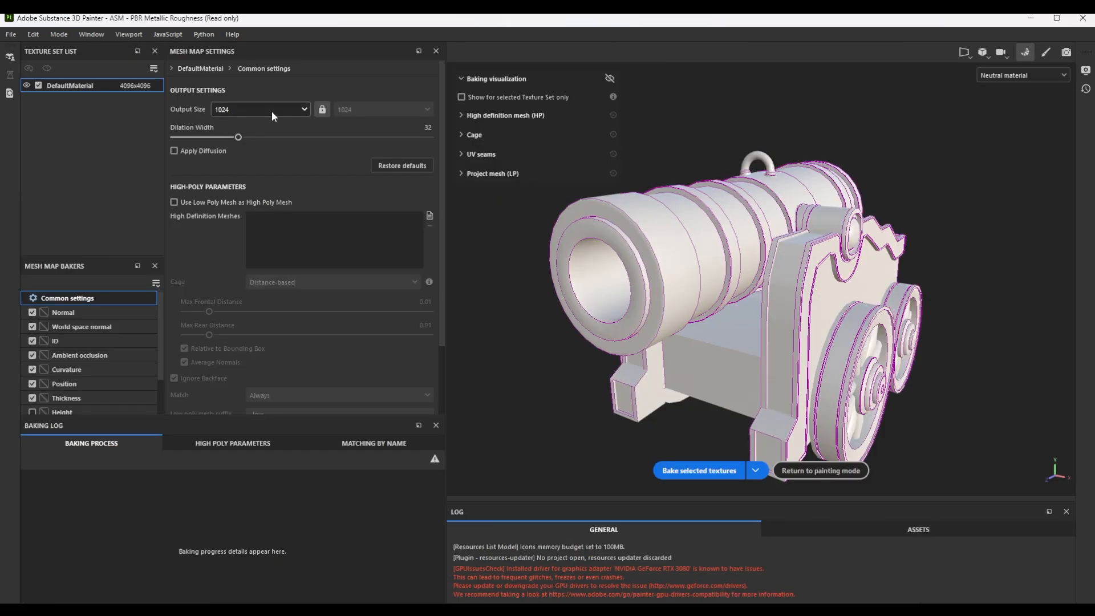
pyautogui.click(271, 112)
pyautogui.click(232, 204)
pyautogui.click(429, 215)
pyautogui.click(225, 152)
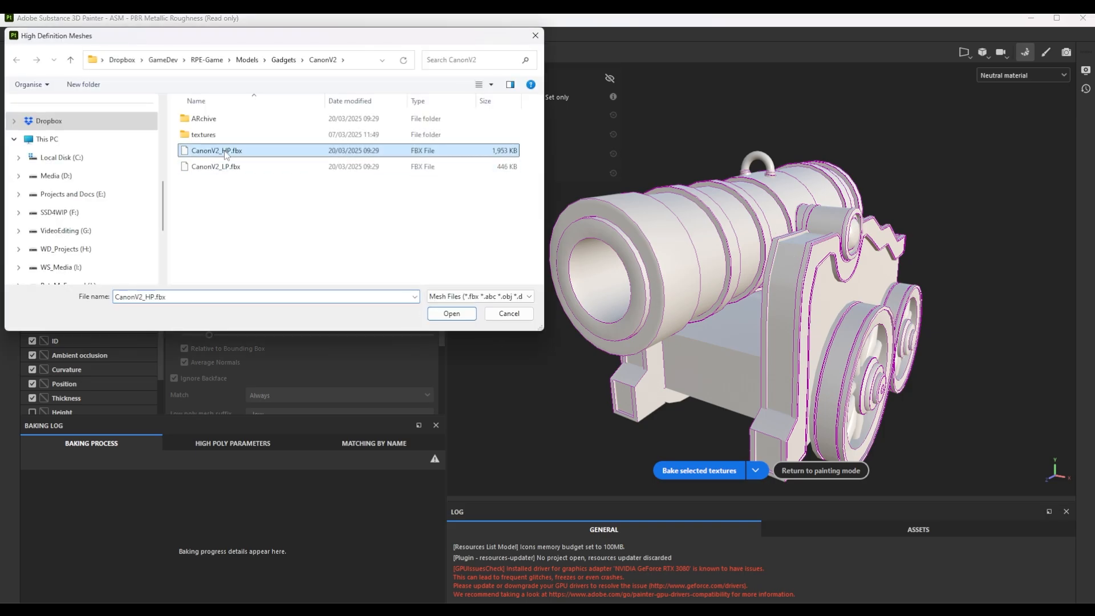
pyautogui.doubleClick(225, 151)
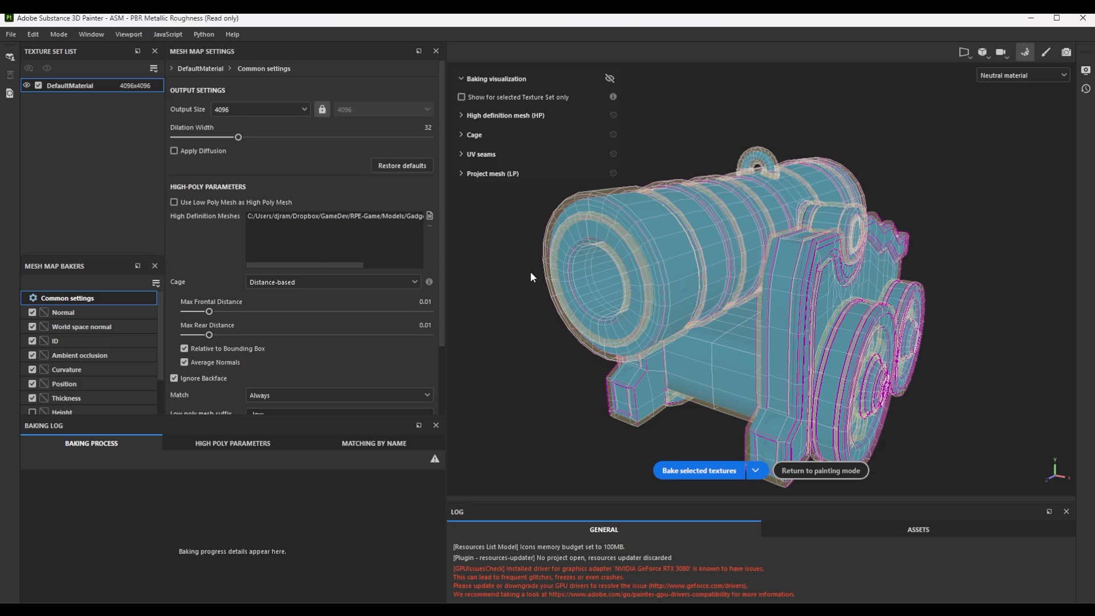
# Set the Ambient occlusion baker to 256 secondary rays and its self occlusion to Only Same Mesh Name.
pyautogui.click(74, 313)
pyautogui.click(94, 341)
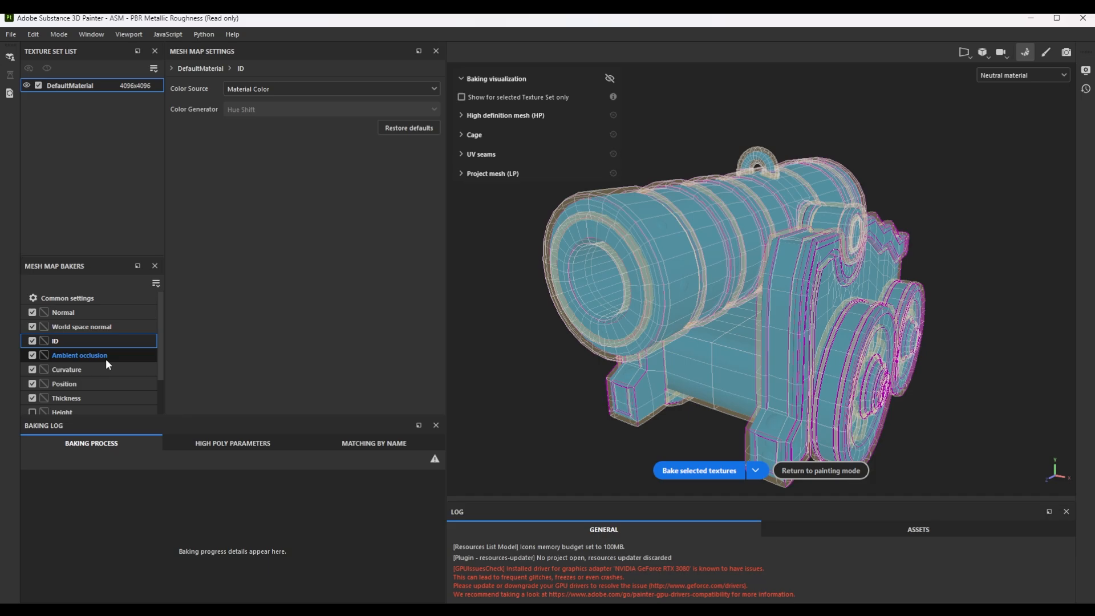
pyautogui.click(104, 356)
pyautogui.moveTo(352, 103); pyautogui.dragTo(439, 109)
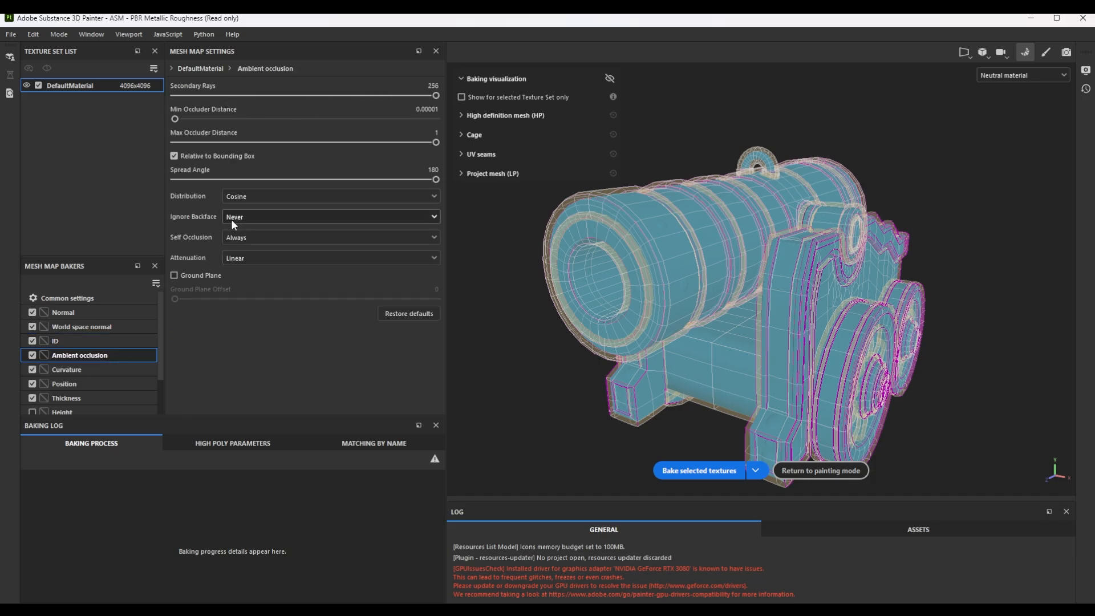
pyautogui.click(251, 239)
pyautogui.click(253, 262)
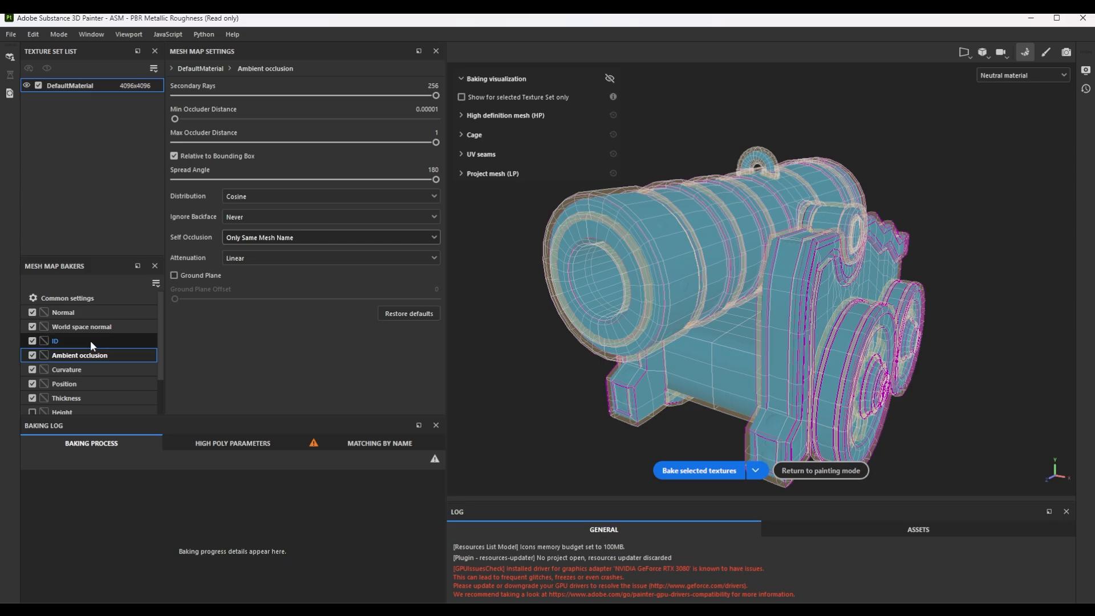
pyautogui.click(122, 368)
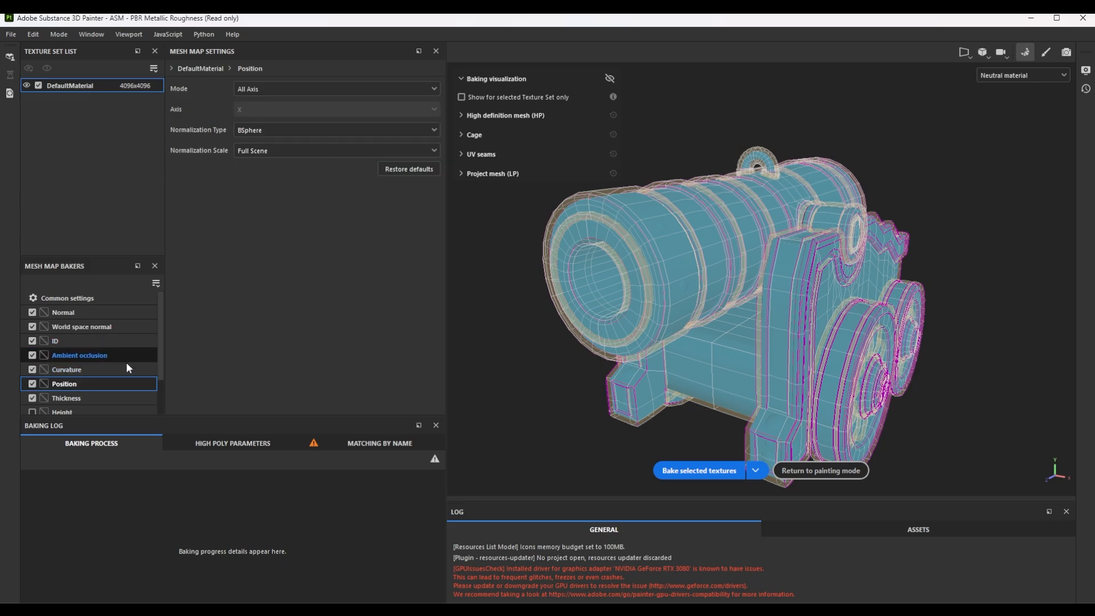
# Set the Curvature baker to 256 secondary rays and its self intersection to Only Same Mesh Name.
pyautogui.moveTo(227, 114); pyautogui.dragTo(532, 115)
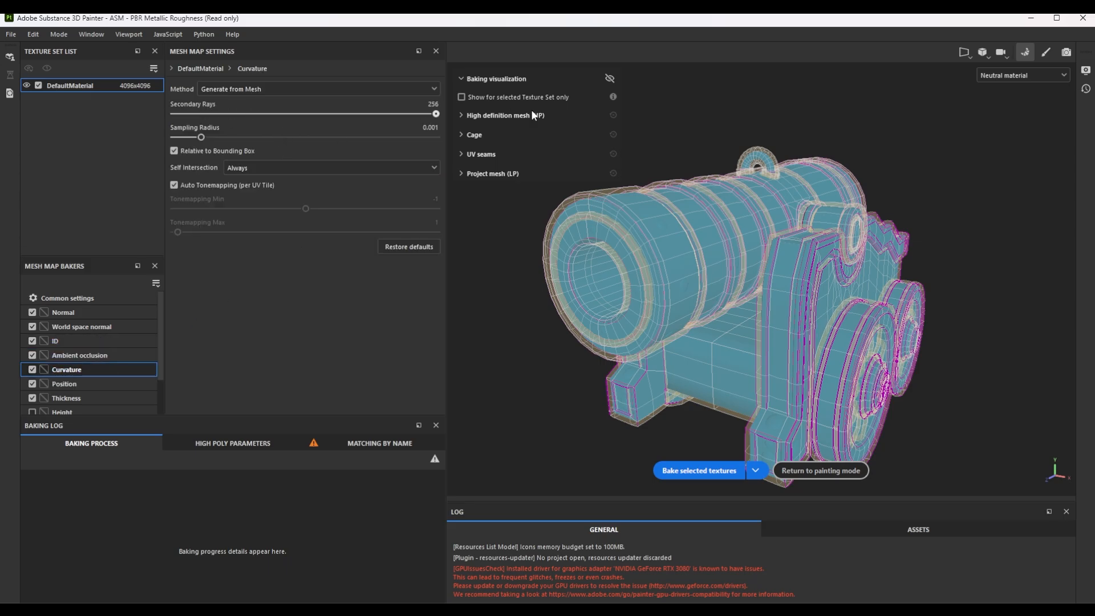
pyautogui.click(263, 168)
pyautogui.click(258, 193)
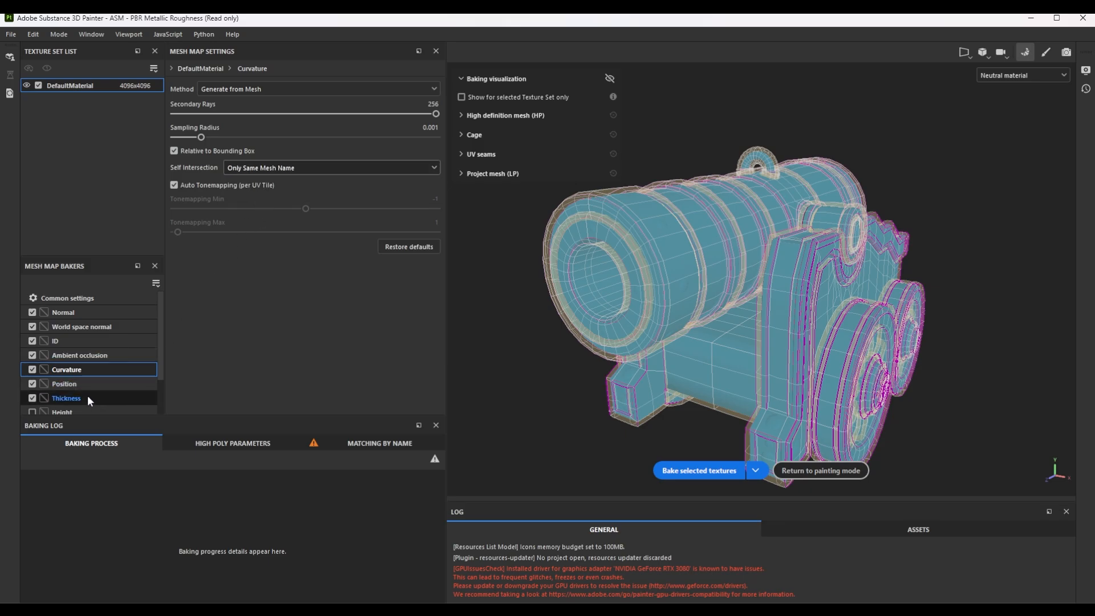
# Set the Thickness baker to 256 secondary rays and its self occlusion to Only Same Mesh Name.
pyautogui.click(87, 397)
pyautogui.moveTo(251, 97); pyautogui.dragTo(442, 96)
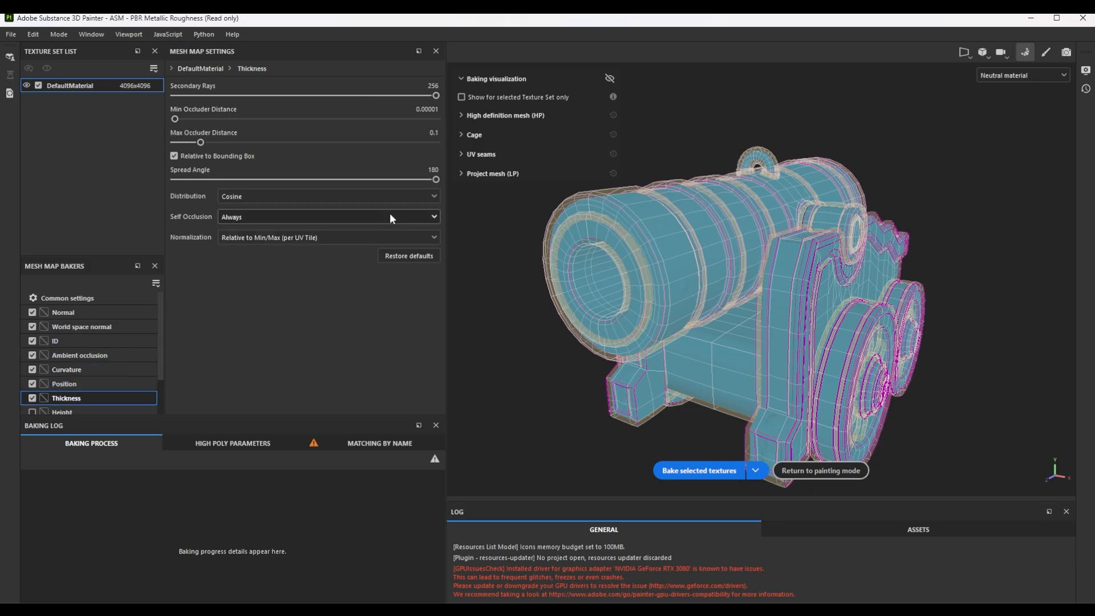
pyautogui.click(300, 217)
pyautogui.click(265, 244)
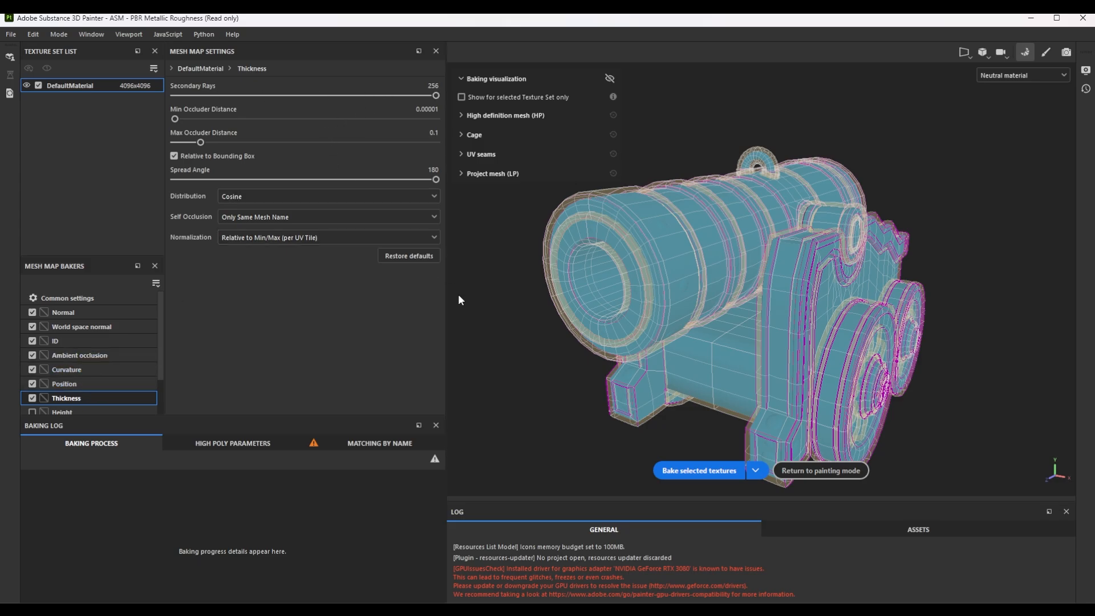
# Bake the selected mesh maps for the DefaultMaterial texture set and check the result on the cannon.
pyautogui.click(701, 470)
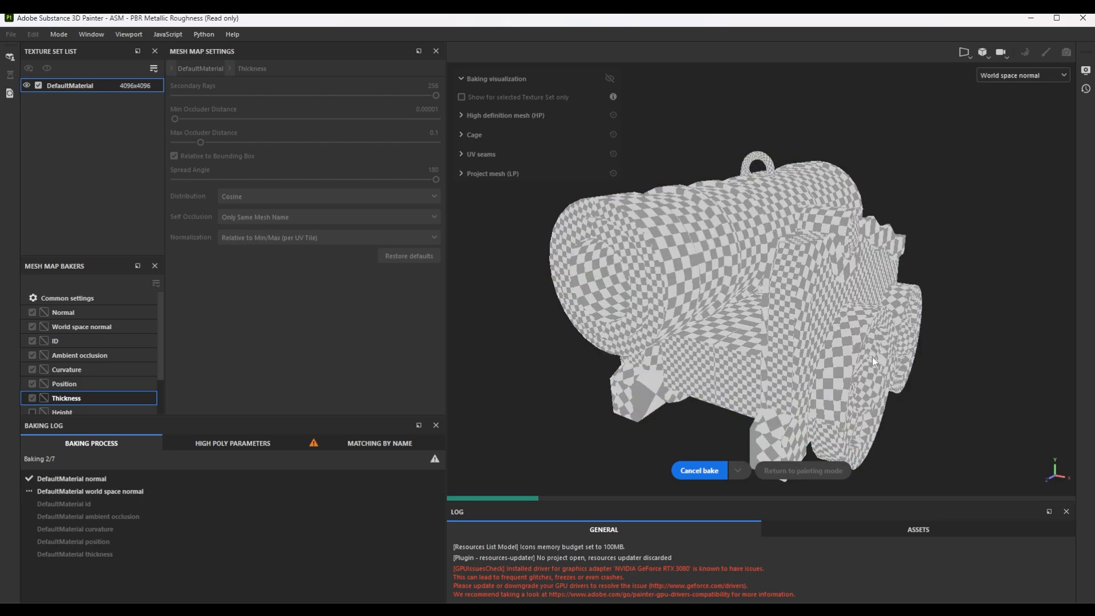
pyautogui.keyDown('alt'); pyautogui.moveTo(871, 316); pyautogui.dragTo(796, 350); pyautogui.keyUp('alt')
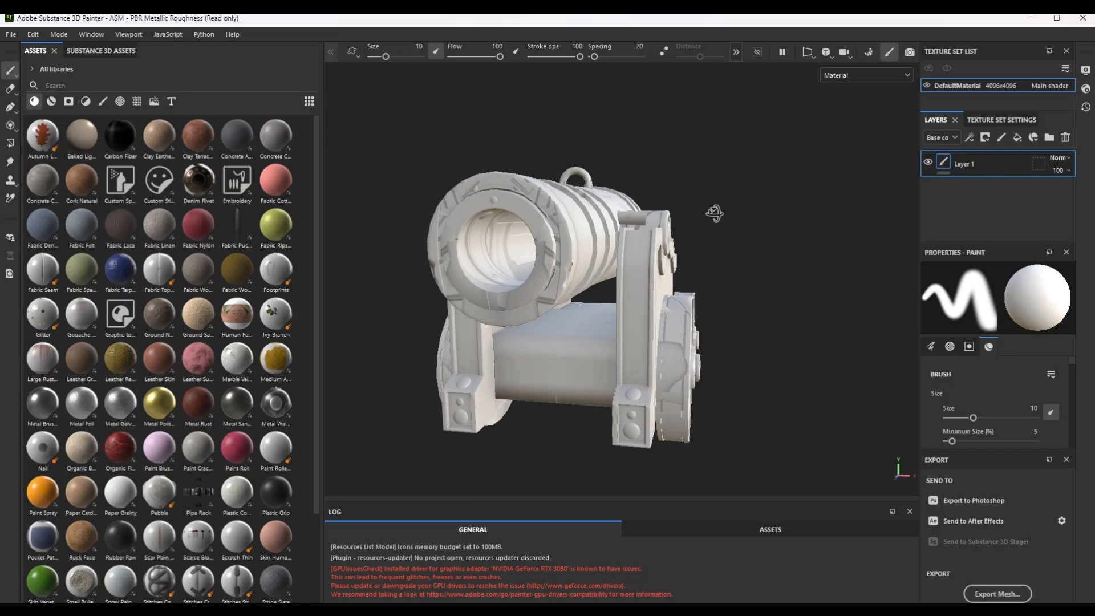
pyautogui.keyDown('alt'); pyautogui.moveTo(714, 213); pyautogui.dragTo(649, 219); pyautogui.keyUp('alt')
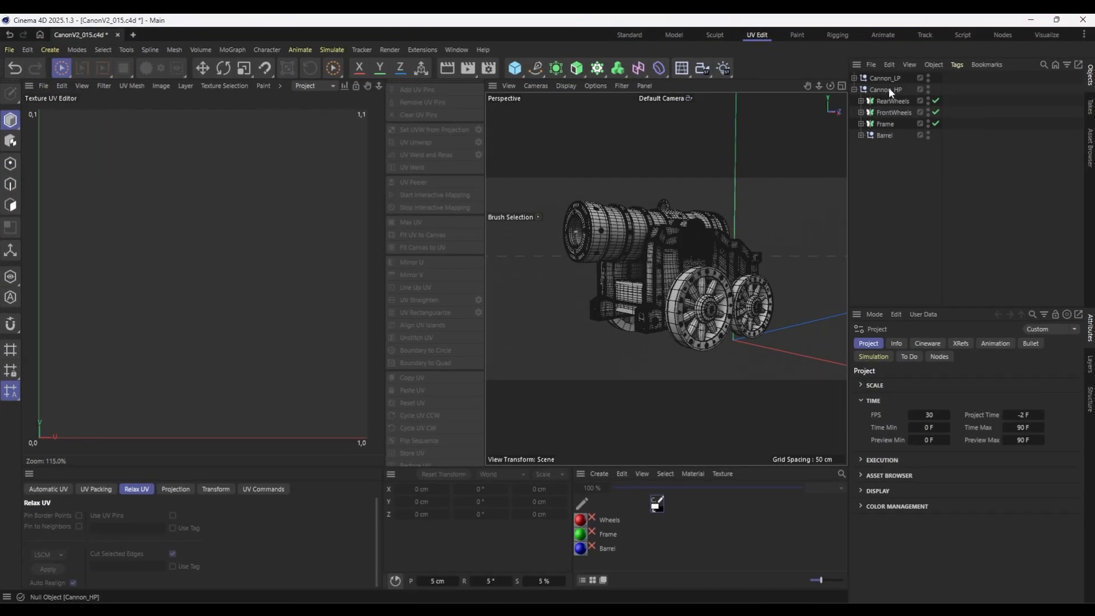
# In Cinema 4D, assign the Wheels material to the low-poly RearWheels and FrontWheels, the Frame material to Frame, and the Barrel material to Barrel.
pyautogui.click(630, 36)
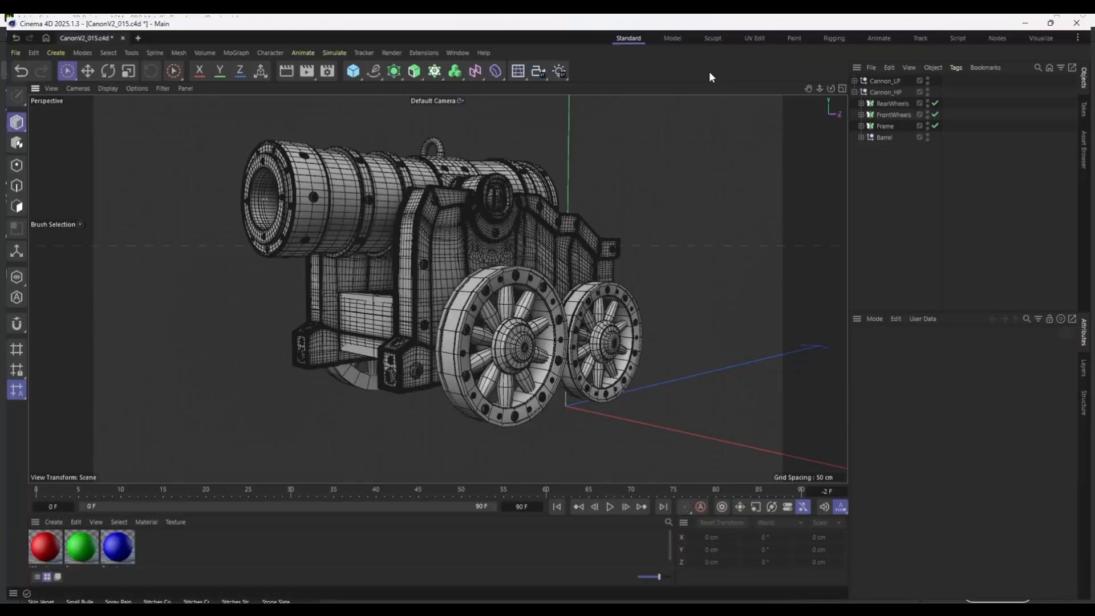
pyautogui.click(110, 556)
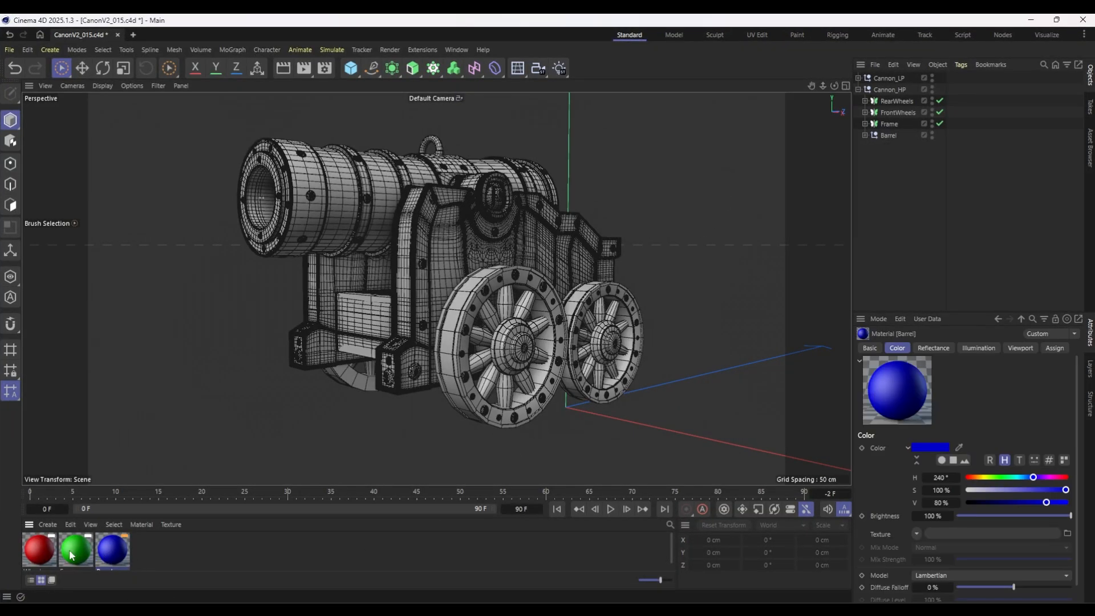
pyautogui.click(76, 550)
pyautogui.click(858, 78)
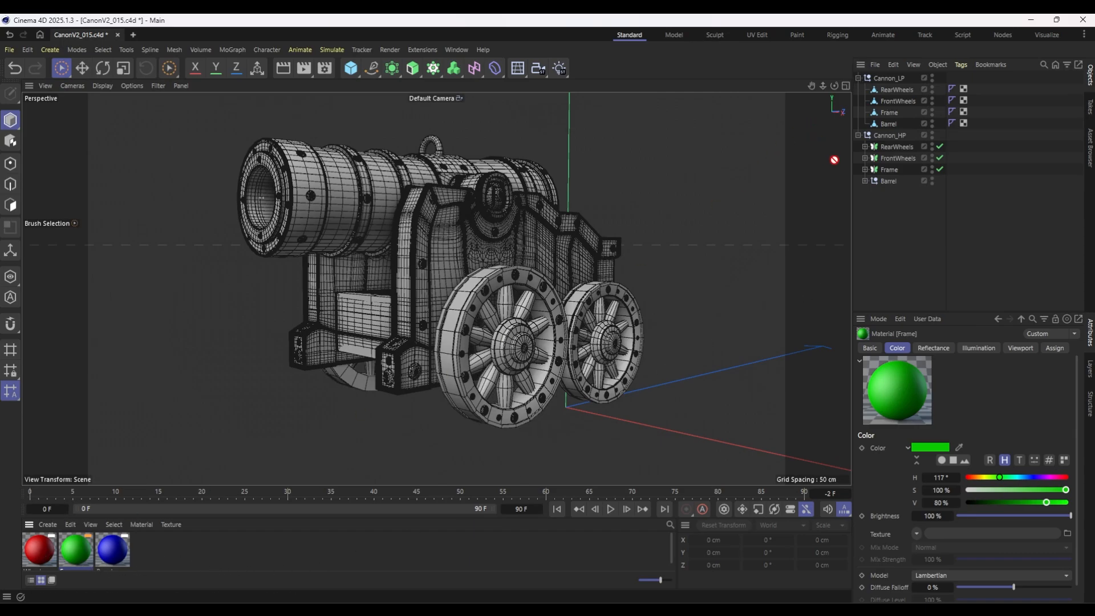
pyautogui.moveTo(906, 91); pyautogui.dragTo(906, 90)
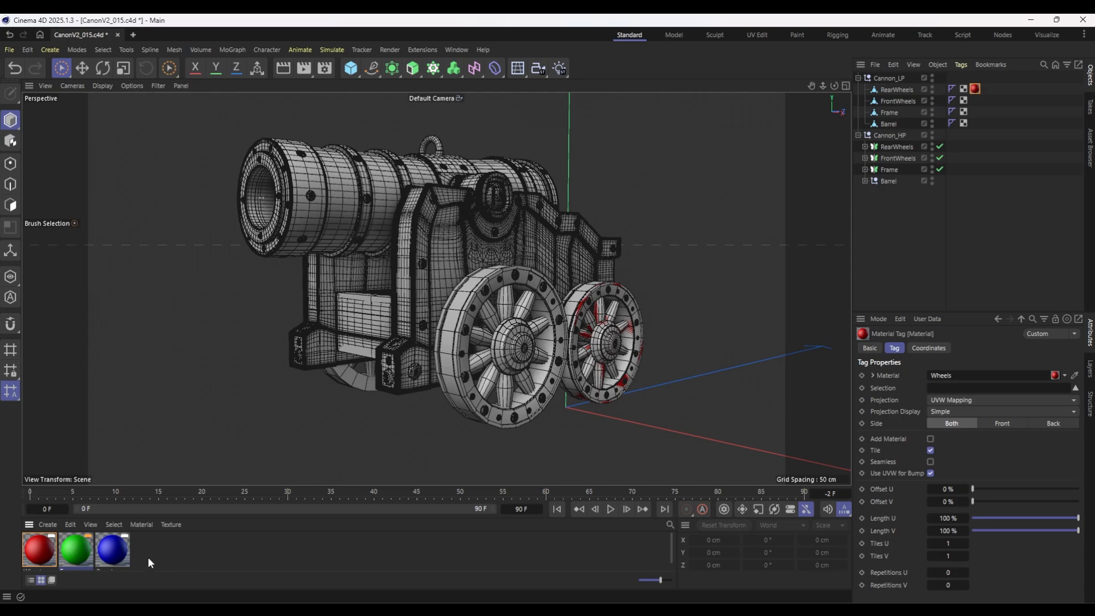
pyautogui.keyDown('ctrl'); pyautogui.moveTo(978, 106); pyautogui.dragTo(976, 102); pyautogui.keyUp('ctrl')
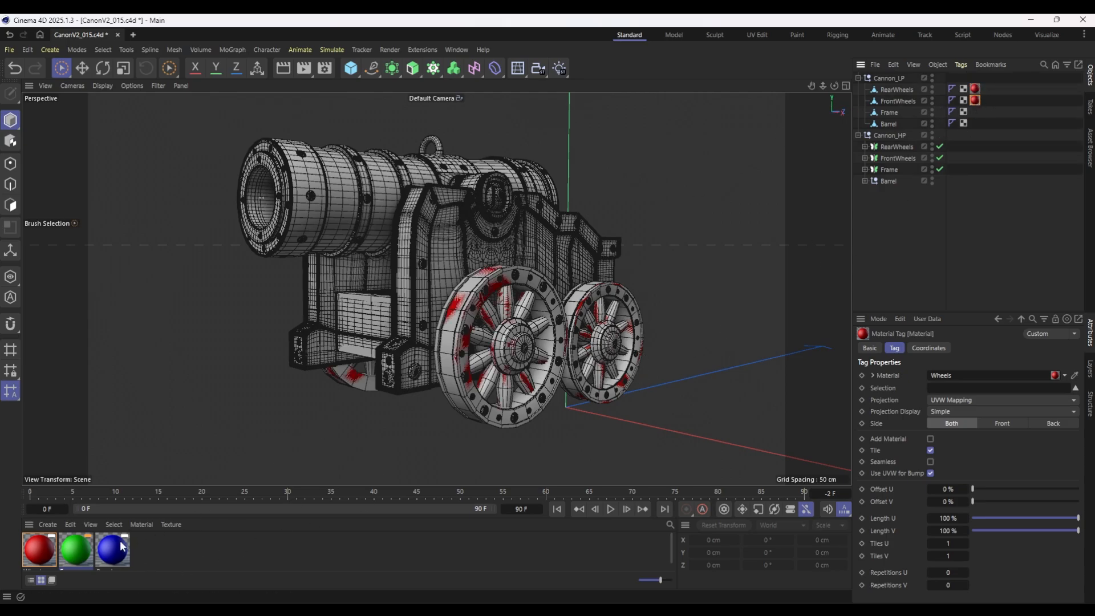
pyautogui.moveTo(895, 111); pyautogui.dragTo(890, 122)
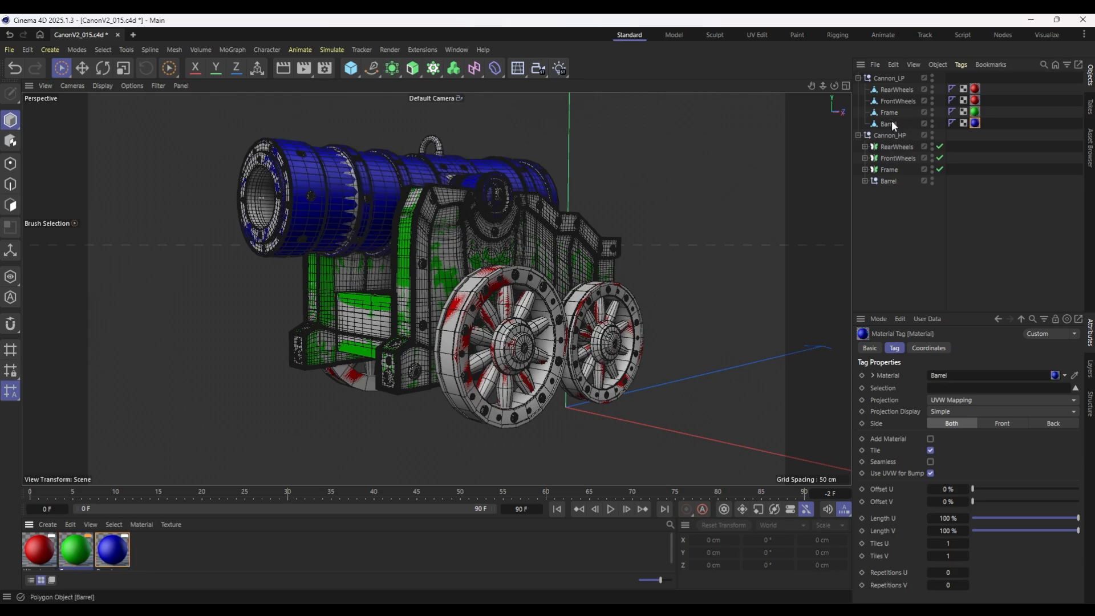
pyautogui.click(961, 218)
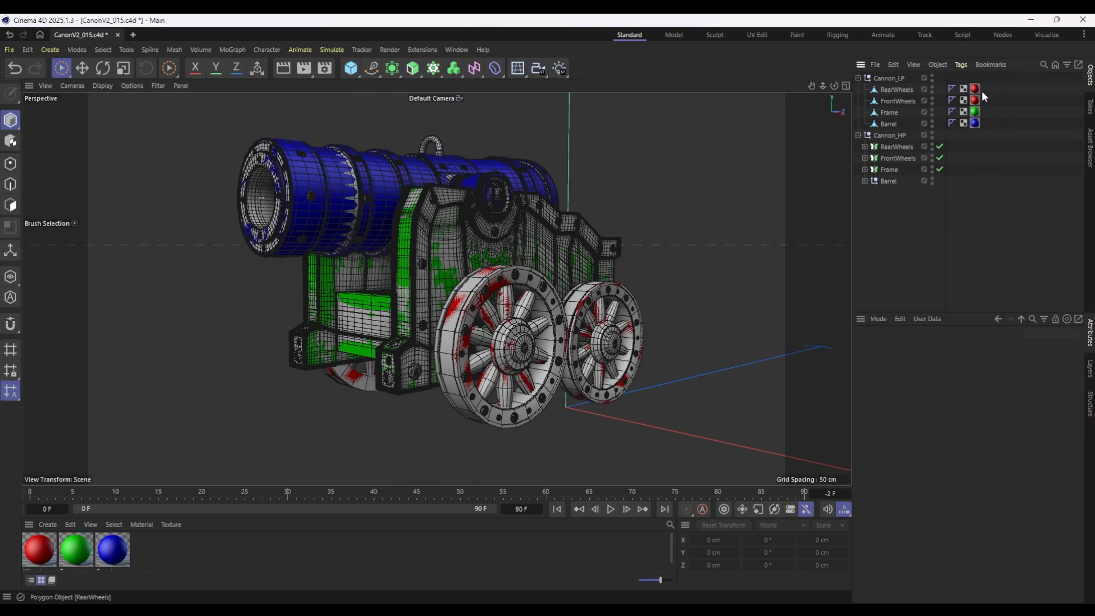
# Select Cannon_LP with its RearWheels, FrontWheels, Frame and Barrel, and export the selection again in FBX format.
pyautogui.click(888, 77)
pyautogui.keyDown('shift'); pyautogui.click(889, 124); pyautogui.keyUp('shift')
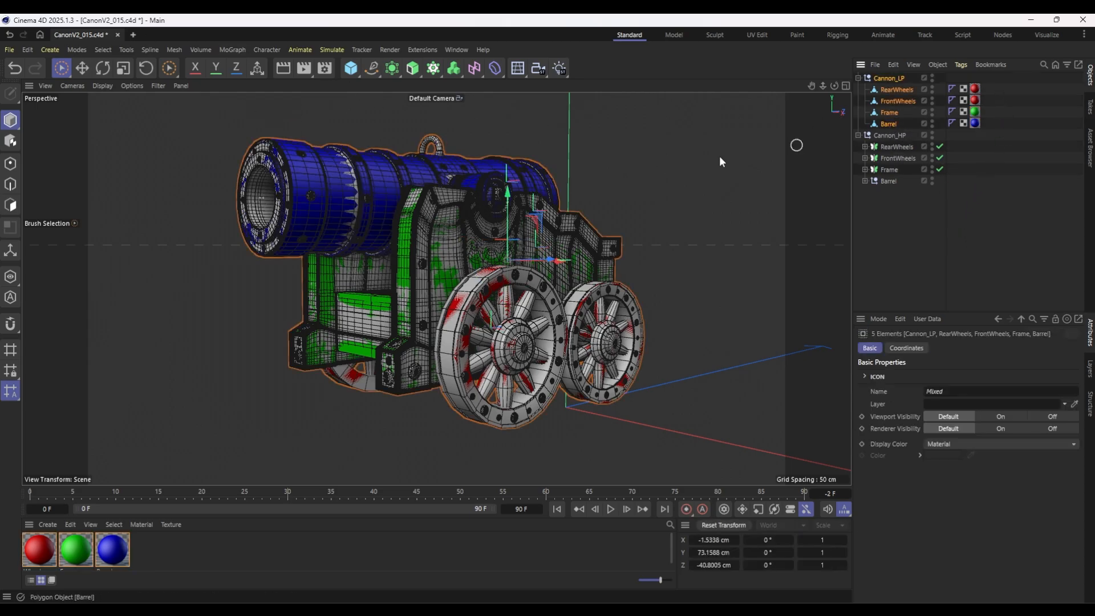
pyautogui.click(9, 50)
pyautogui.moveTo(154, 324)
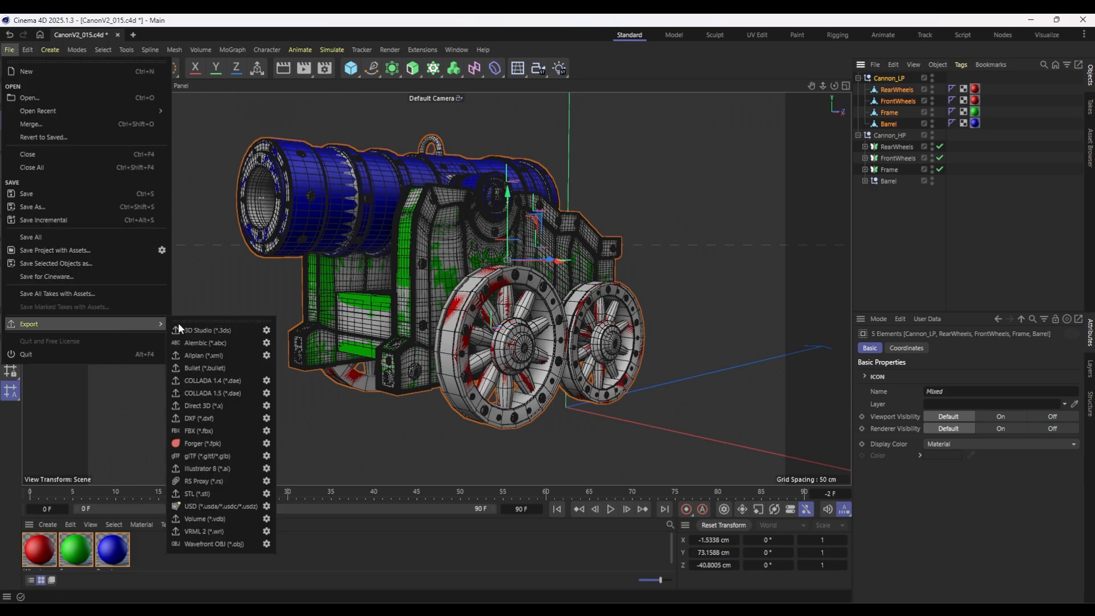
pyautogui.click(196, 430)
pyautogui.click(561, 322)
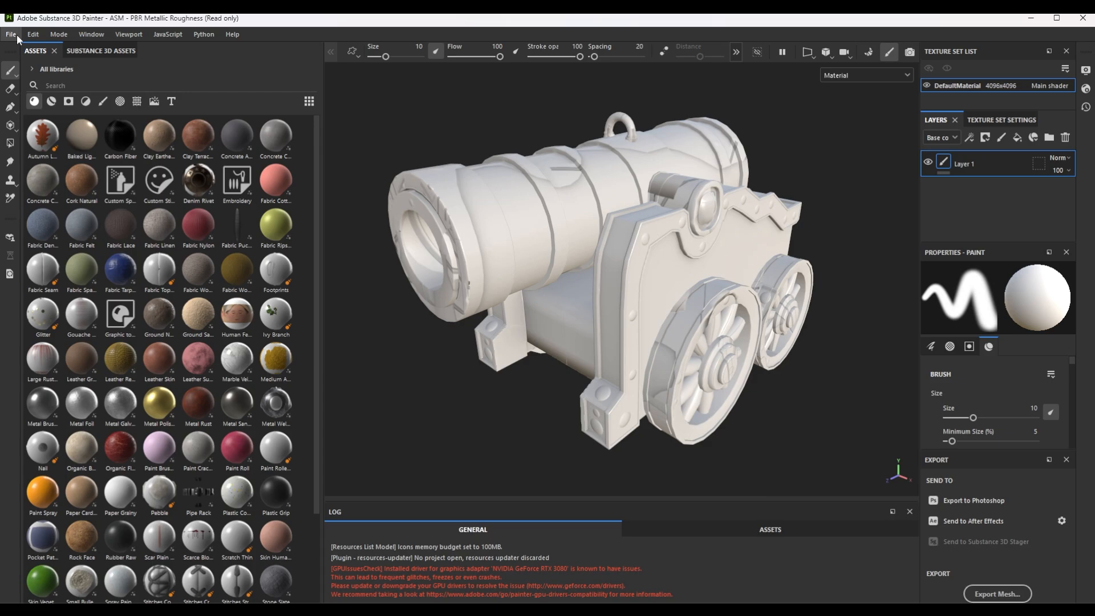
# In Substance 3D Painter, create a new project from the re-exported low-poly cannon with a document resolution of 4096.
pyautogui.click(16, 36)
pyautogui.click(27, 49)
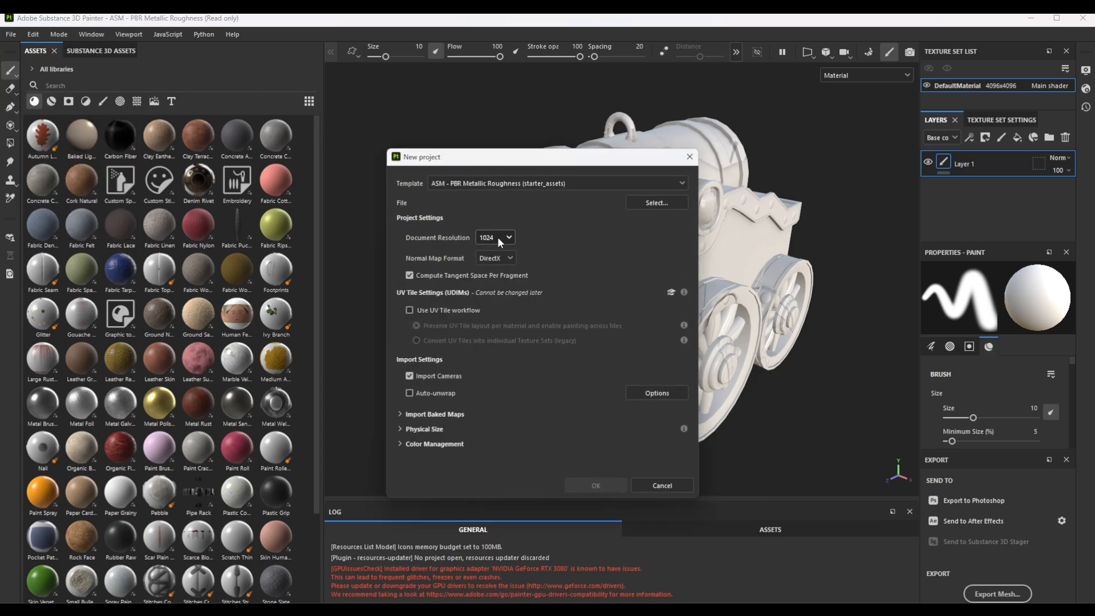
pyautogui.click(497, 237)
pyautogui.click(506, 312)
pyautogui.click(655, 203)
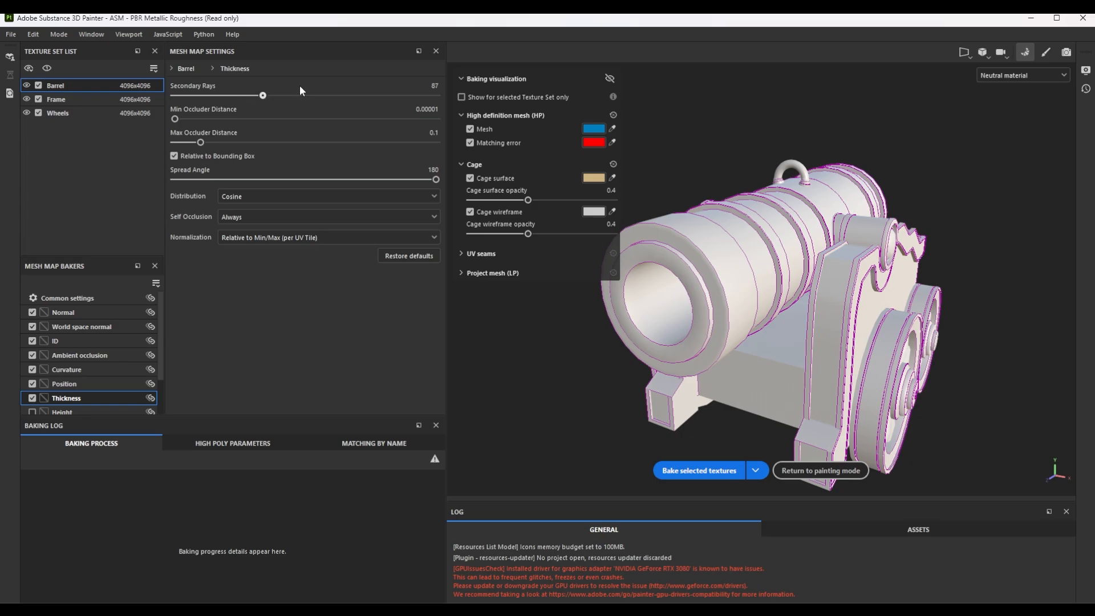
# Raise the Thickness baker's secondary rays to the maximum and bake the mesh maps for the Barrel, Frame and Wheels texture sets.
pyautogui.moveTo(299, 87); pyautogui.dragTo(438, 93)
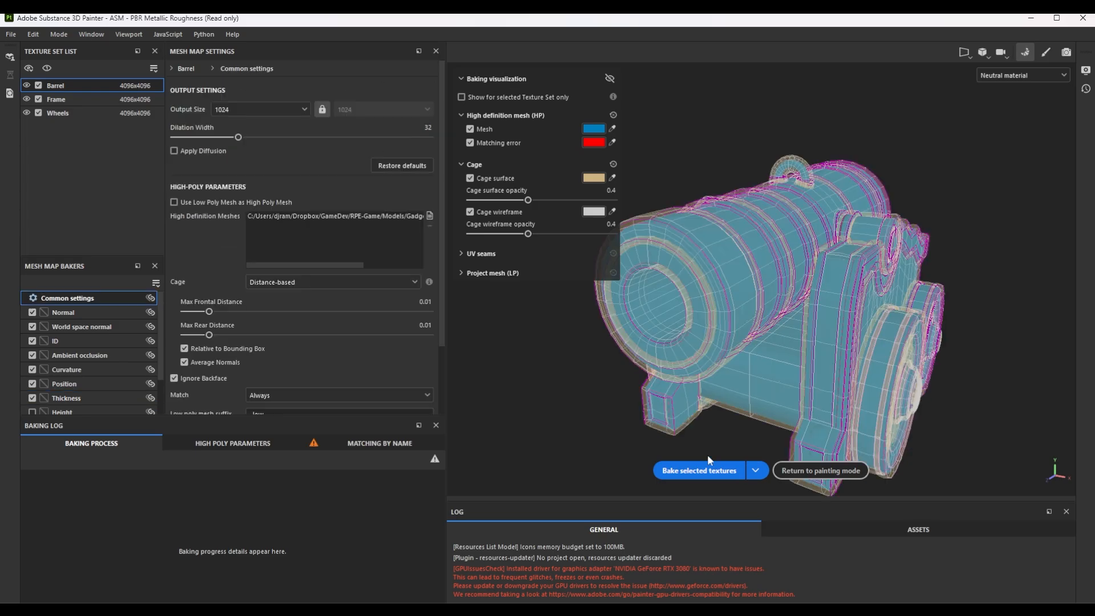
pyautogui.click(719, 470)
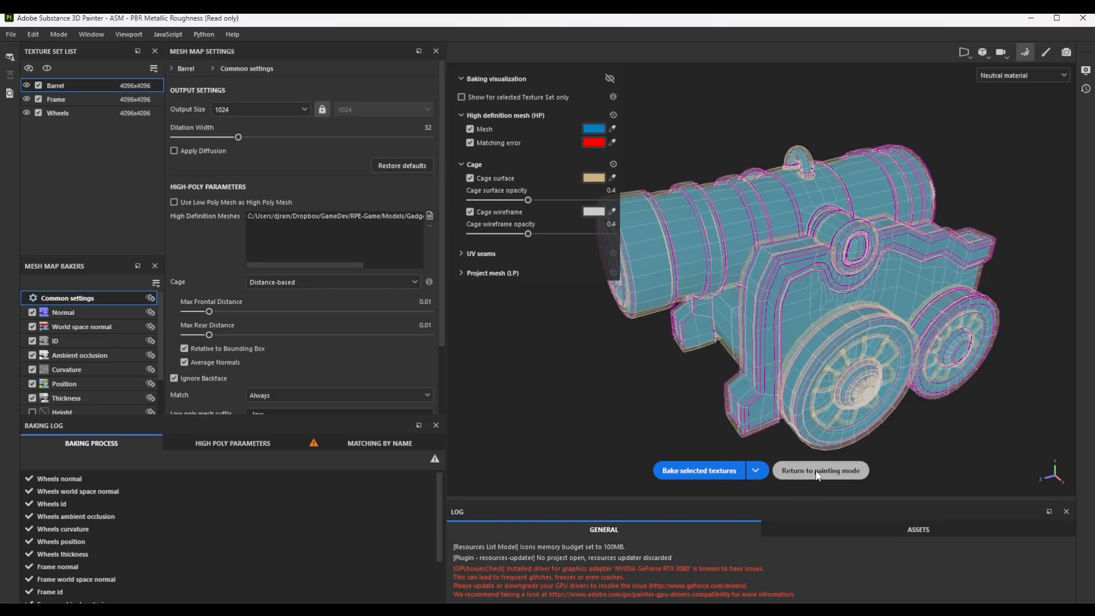
pyautogui.click(815, 469)
# Inspect the baked detail on the cannon's underside, wheels, frame and barrel from several angles.
pyautogui.moveTo(542, 312)
pyautogui.keyDown('alt'); pyautogui.mouseDown()
pyautogui.moveTo(631, 262)
pyautogui.moveTo(809, 304)
pyautogui.moveTo(605, 291)
pyautogui.moveTo(657, 291)
pyautogui.moveTo(702, 217)
pyautogui.moveTo(578, 352)
pyautogui.moveTo(570, 311)
pyautogui.moveTo(490, 226)
pyautogui.moveTo(394, 312)
pyautogui.moveTo(429, 272)
pyautogui.moveTo(431, 232)
pyautogui.mouseUp(); pyautogui.keyUp('alt')
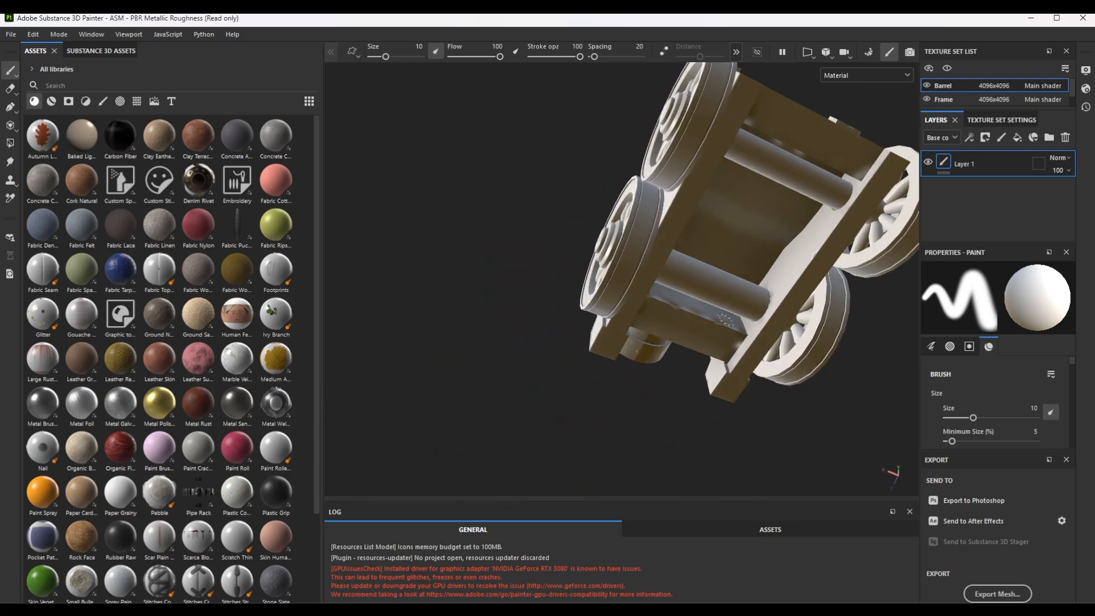
pyautogui.scroll(8, 725, 320)
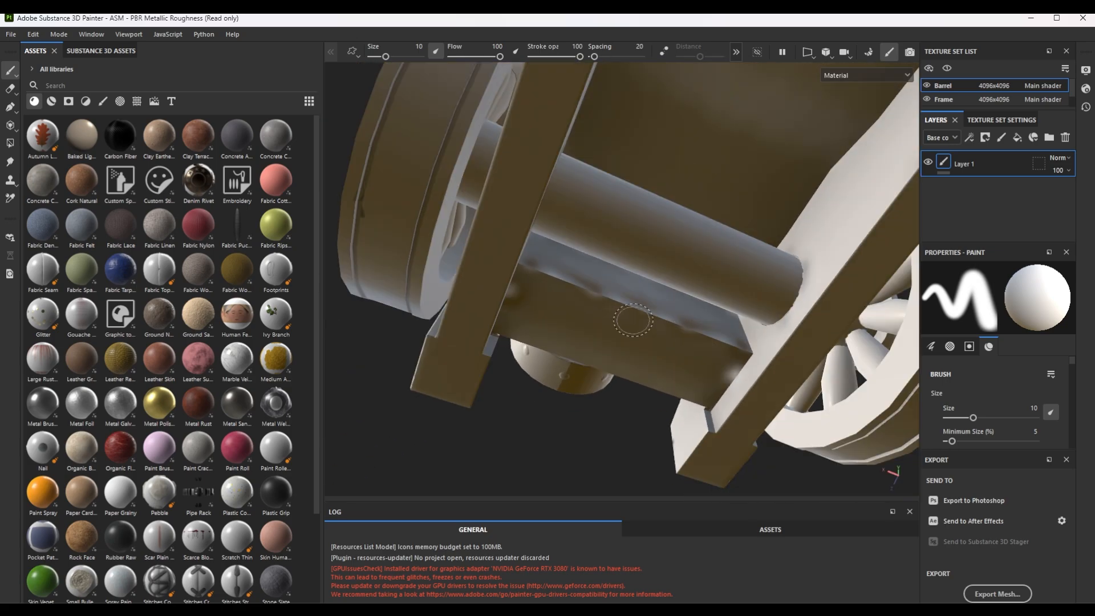
pyautogui.scroll(-4, 633, 319)
pyautogui.keyDown('alt'); pyautogui.moveTo(639, 259); pyautogui.dragTo(837, 391); pyautogui.keyUp('alt')
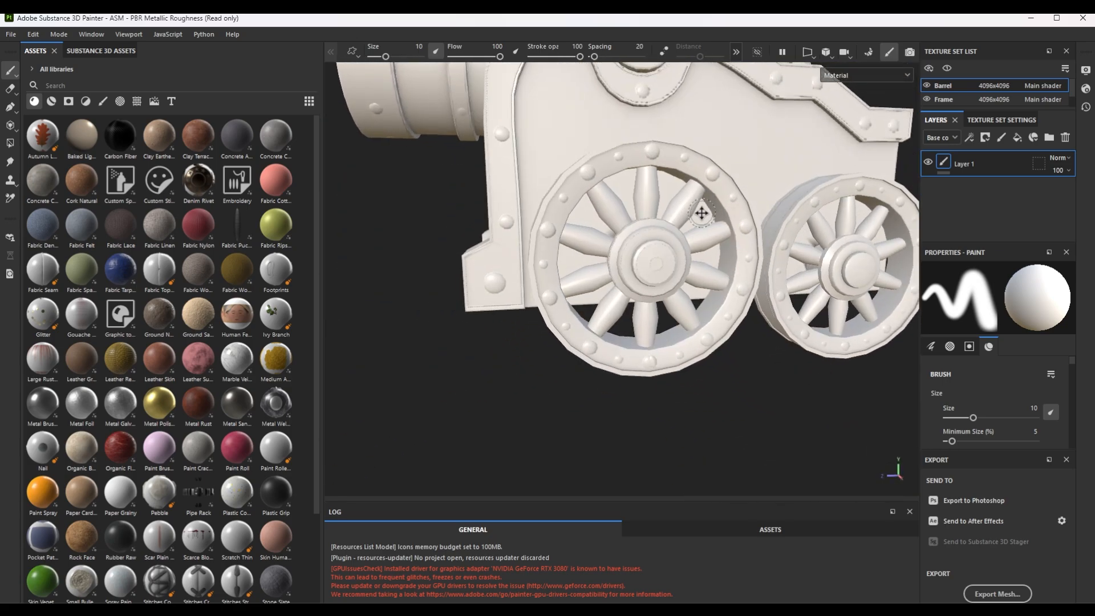
pyautogui.keyDown('alt'); pyautogui.moveTo(701, 213); pyautogui.dragTo(633, 294, button='middle'); pyautogui.keyUp('alt')
pyautogui.scroll(-2, 632, 294)
pyautogui.keyDown('alt'); pyautogui.moveTo(576, 251); pyautogui.dragTo(644, 285); pyautogui.keyUp('alt')
pyautogui.scroll(-3, 599, 274)
pyautogui.keyDown('alt'); pyautogui.moveTo(570, 262); pyautogui.dragTo(659, 306, button='middle'); pyautogui.keyUp('alt')
pyautogui.keyDown('alt'); pyautogui.moveTo(659, 306); pyautogui.dragTo(662, 284); pyautogui.keyUp('alt')
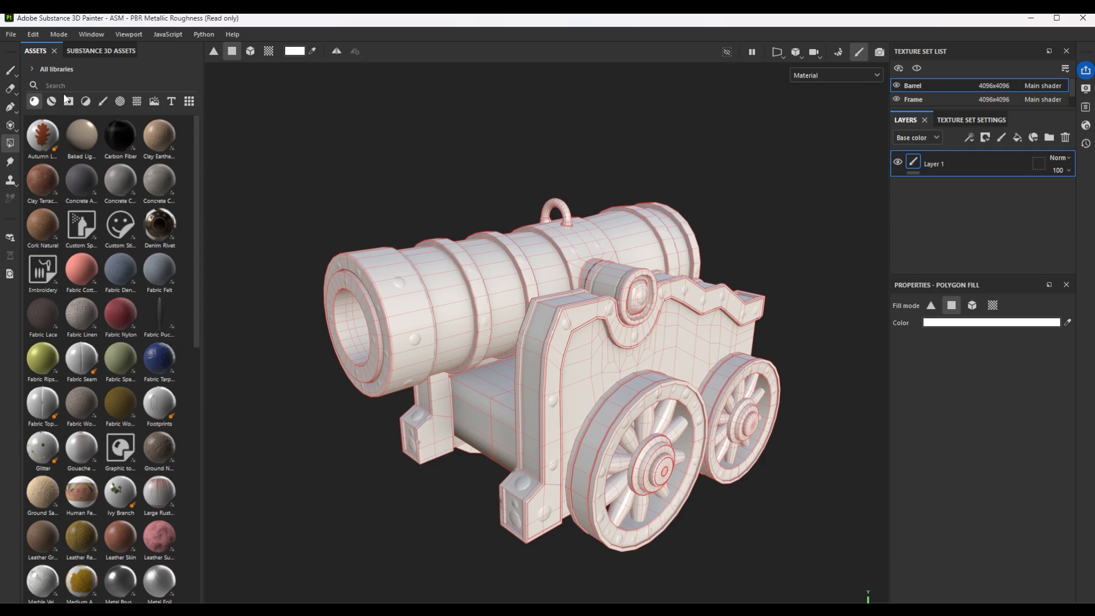
# Search the smart materials for "gun", apply Steel Gun Painted to the barrel, and check it up close.
pyautogui.click(52, 101)
pyautogui.click(68, 85)
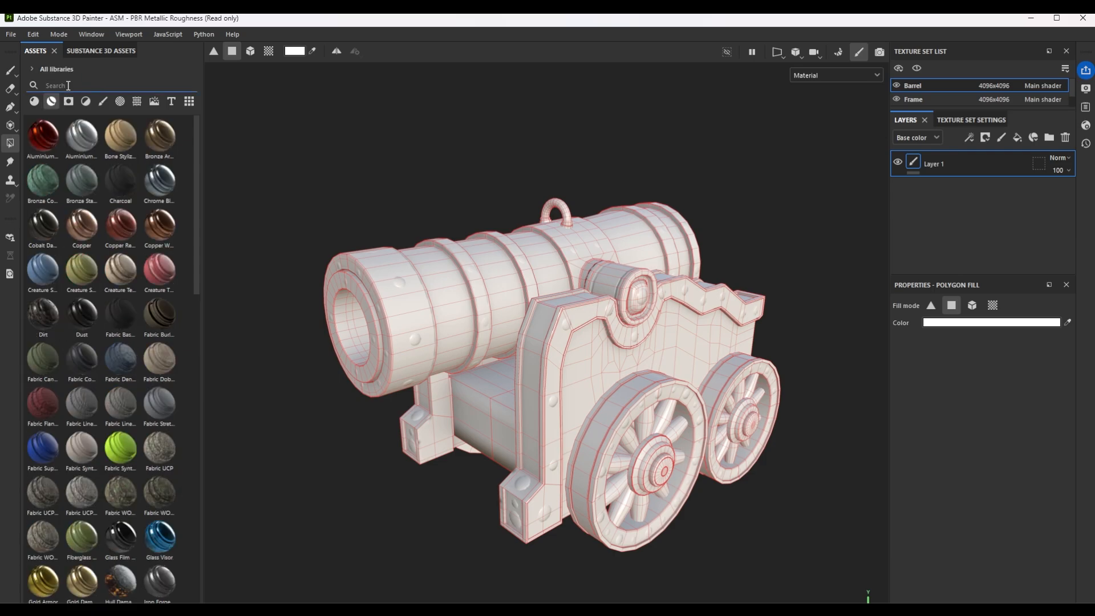
pyautogui.write('gun')
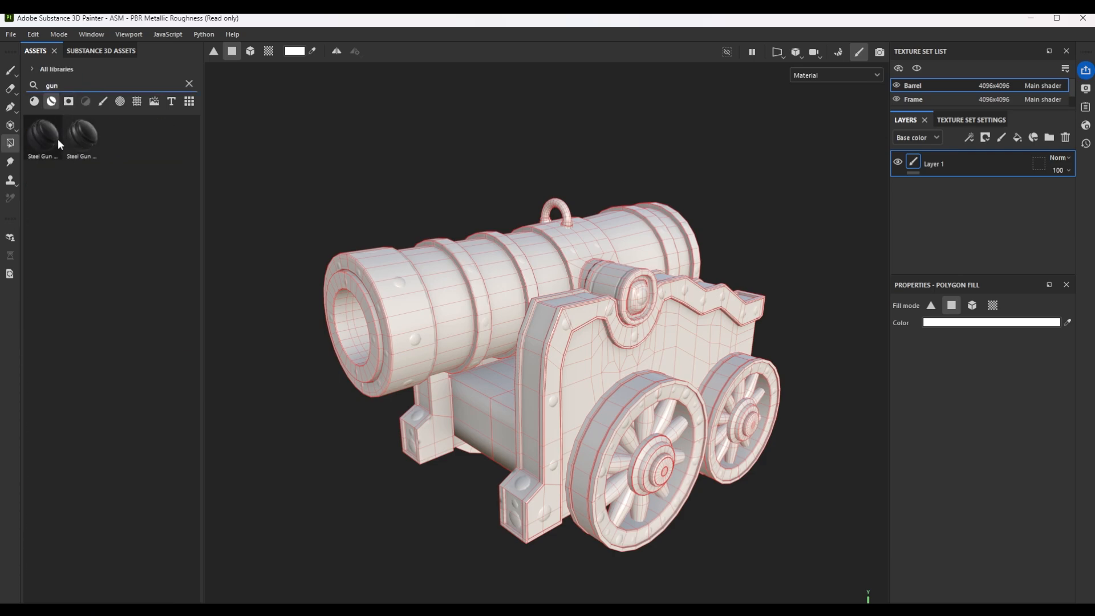
pyautogui.moveTo(53, 134)
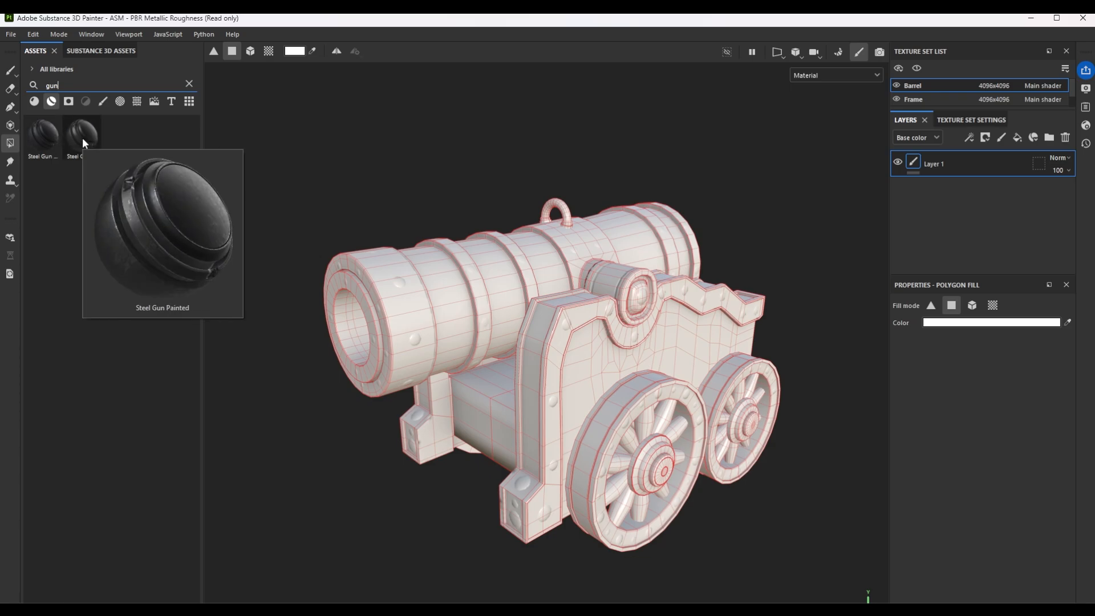
pyautogui.moveTo(82, 138)
pyautogui.mouseDown()
pyautogui.moveTo(420, 146)
pyautogui.moveTo(439, 301)
pyautogui.mouseUp()
pyautogui.scroll(2, 439, 300)
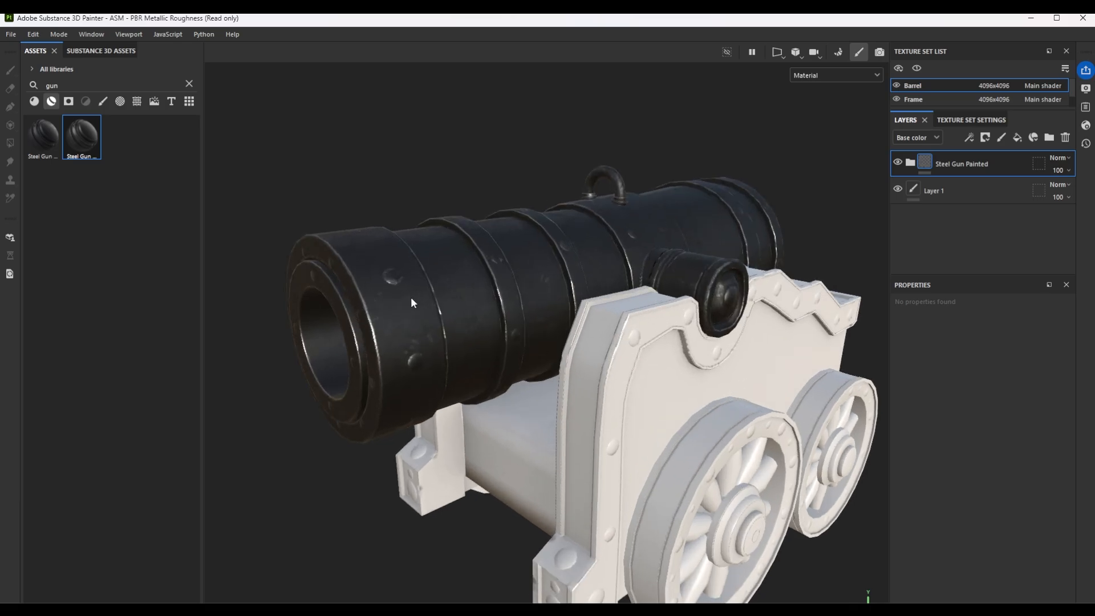
pyautogui.scroll(1, 412, 301)
pyautogui.keyDown('alt'); pyautogui.moveTo(415, 375); pyautogui.dragTo(323, 371); pyautogui.keyUp('alt')
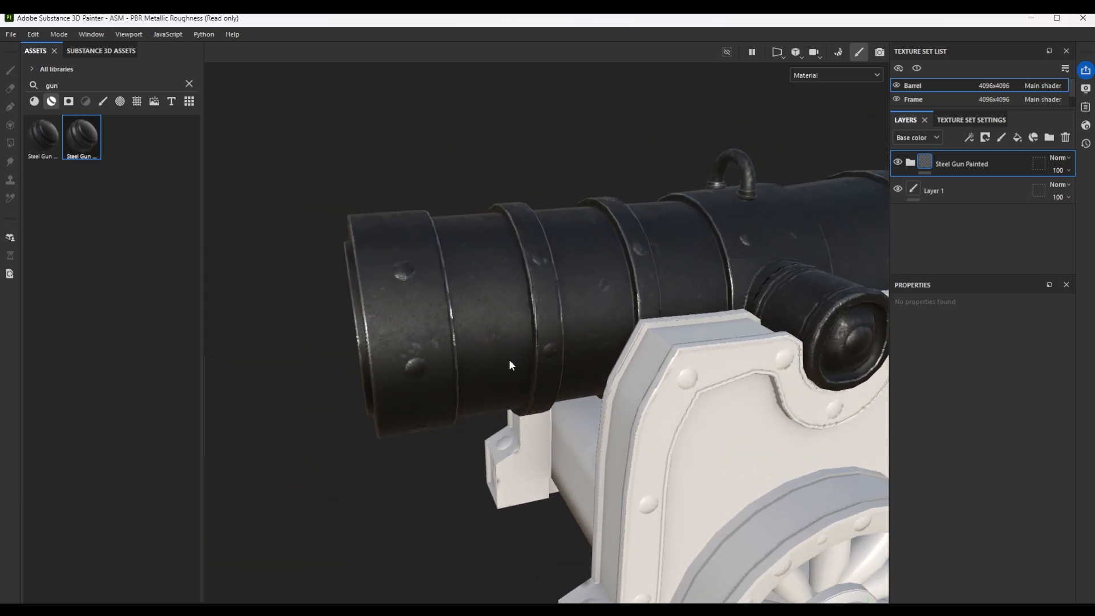
pyautogui.keyDown('alt'); pyautogui.moveTo(510, 365); pyautogui.dragTo(703, 295); pyautogui.keyUp('alt')
# Add the Steel Gun Matte smart material to the Barrel texture set and place Steel Gun Painted above it.
pyautogui.moveTo(46, 136); pyautogui.dragTo(969, 151)
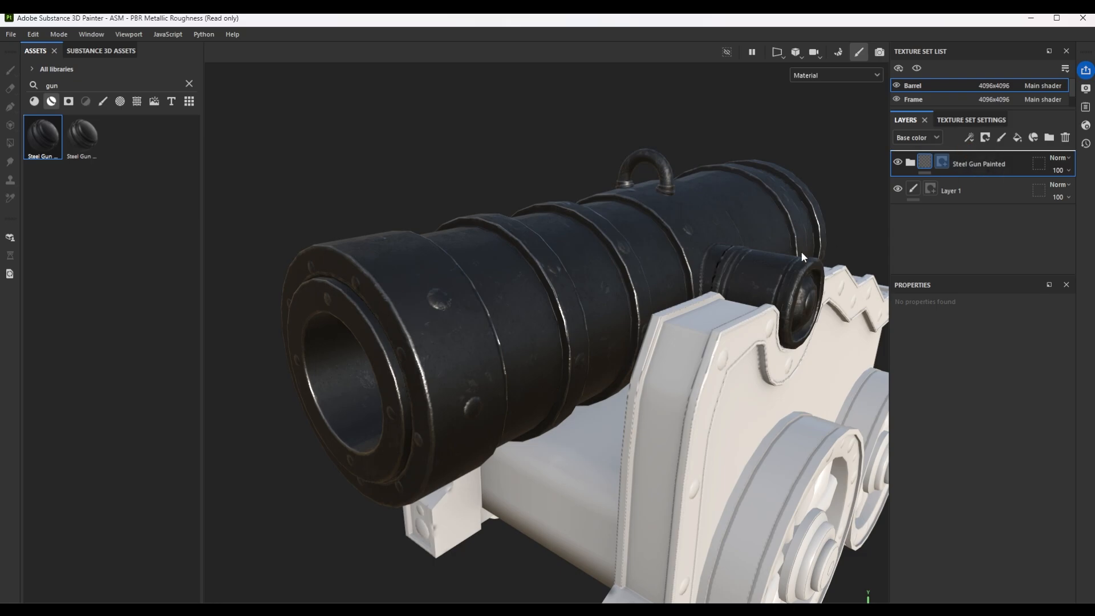
pyautogui.keyDown('alt'); pyautogui.moveTo(631, 298); pyautogui.dragTo(597, 306); pyautogui.keyUp('alt')
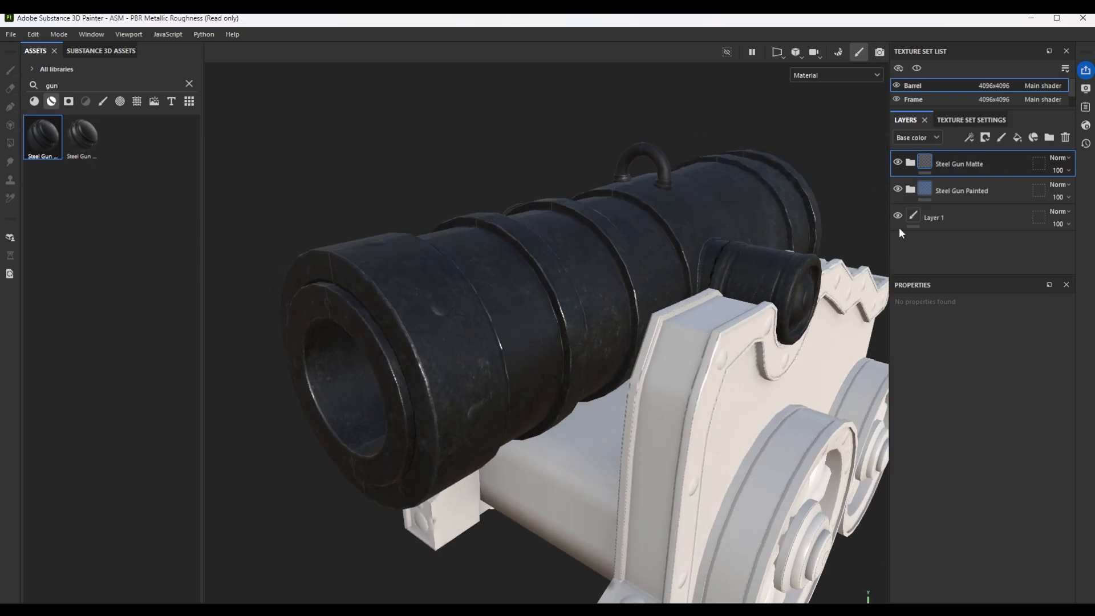
pyautogui.click(71, 101)
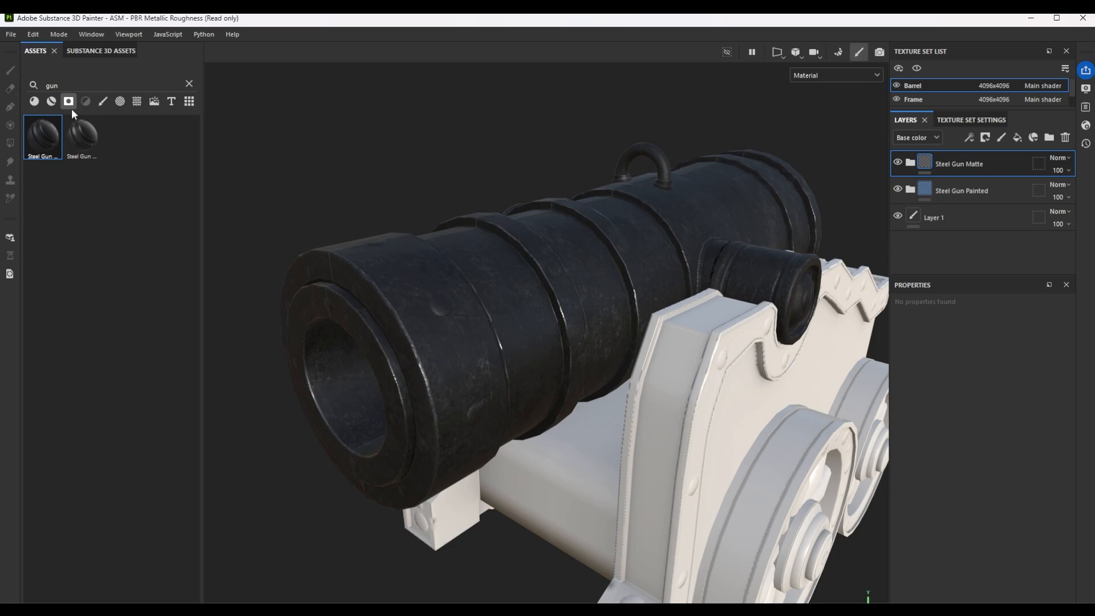
pyautogui.click(189, 84)
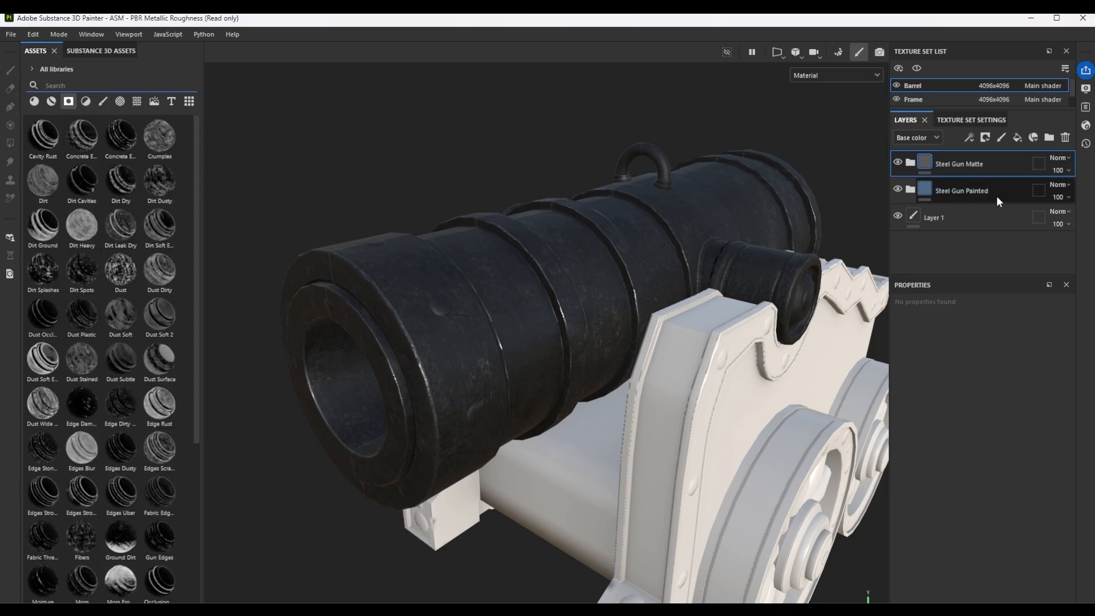
pyautogui.moveTo(997, 197); pyautogui.dragTo(1001, 152)
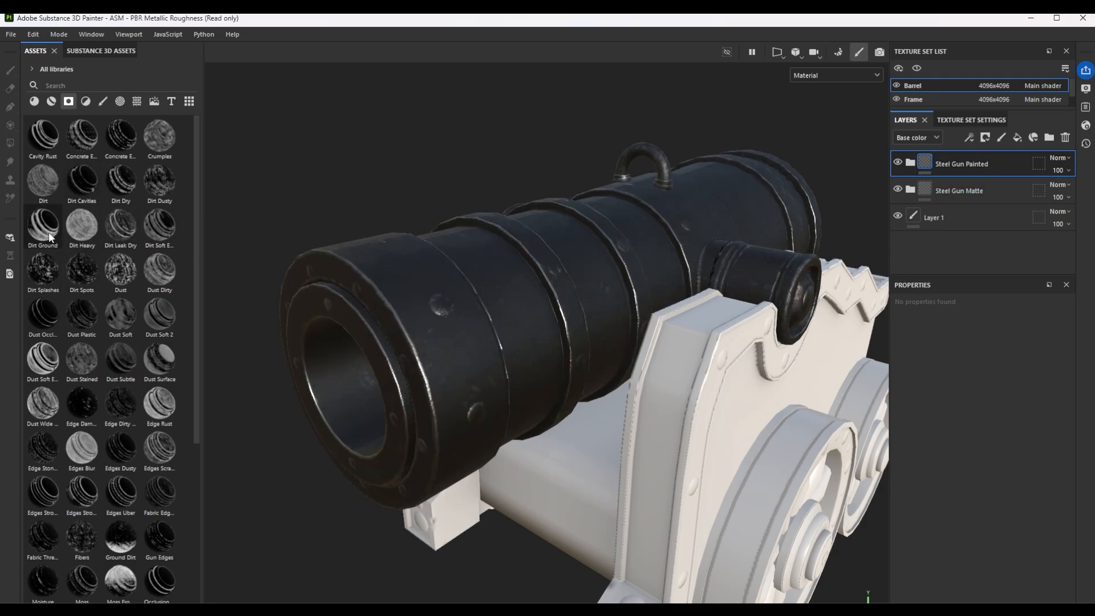
# Try the Dirt Ground smart mask on the Steel Gun Painted layer.
pyautogui.moveTo(49, 237)
pyautogui.mouseDown()
pyautogui.moveTo(325, 245)
pyautogui.moveTo(938, 191)
pyautogui.moveTo(945, 166)
pyautogui.mouseUp()
pyautogui.moveTo(548, 302)
pyautogui.keyDown('alt'); pyautogui.mouseDown()
pyautogui.moveTo(468, 284)
pyautogui.moveTo(416, 223)
pyautogui.moveTo(480, 132)
pyautogui.moveTo(518, 300)
pyautogui.moveTo(590, 419)
pyautogui.moveTo(576, 470)
pyautogui.moveTo(581, 416)
pyautogui.moveTo(710, 247)
pyautogui.moveTo(568, 412)
pyautogui.mouseUp(); pyautogui.keyUp('alt')
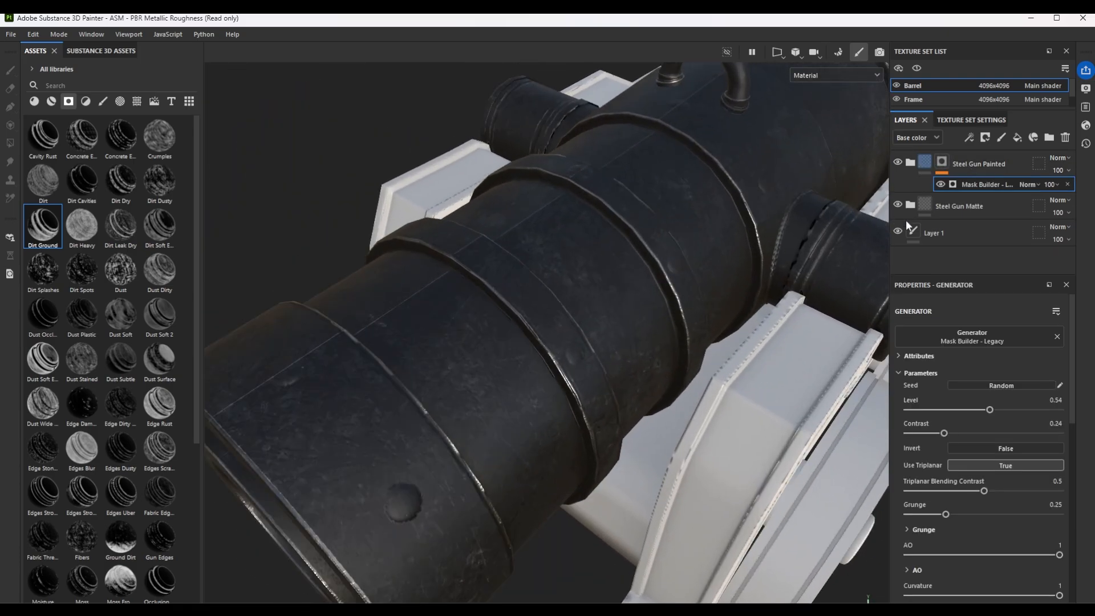
pyautogui.hotkey('ctrl', 'z')
# Apply the Dirt Heavy smart mask to the Steel Gun Painted layer, check the barrel, and expand the layer's folder.
pyautogui.moveTo(94, 228); pyautogui.dragTo(919, 158)
pyautogui.moveTo(741, 273)
pyautogui.keyDown('alt'); pyautogui.mouseDown()
pyautogui.moveTo(683, 320)
pyautogui.moveTo(697, 362)
pyautogui.moveTo(609, 322)
pyautogui.moveTo(660, 269)
pyautogui.moveTo(519, 368)
pyautogui.moveTo(334, 374)
pyautogui.moveTo(536, 368)
pyautogui.mouseUp(); pyautogui.keyUp('alt')
pyautogui.moveTo(512, 348)
pyautogui.keyDown('alt'); pyautogui.mouseDown()
pyautogui.moveTo(599, 340)
pyautogui.moveTo(506, 359)
pyautogui.moveTo(576, 337)
pyautogui.mouseUp(); pyautogui.keyUp('alt')
pyautogui.click(910, 164)
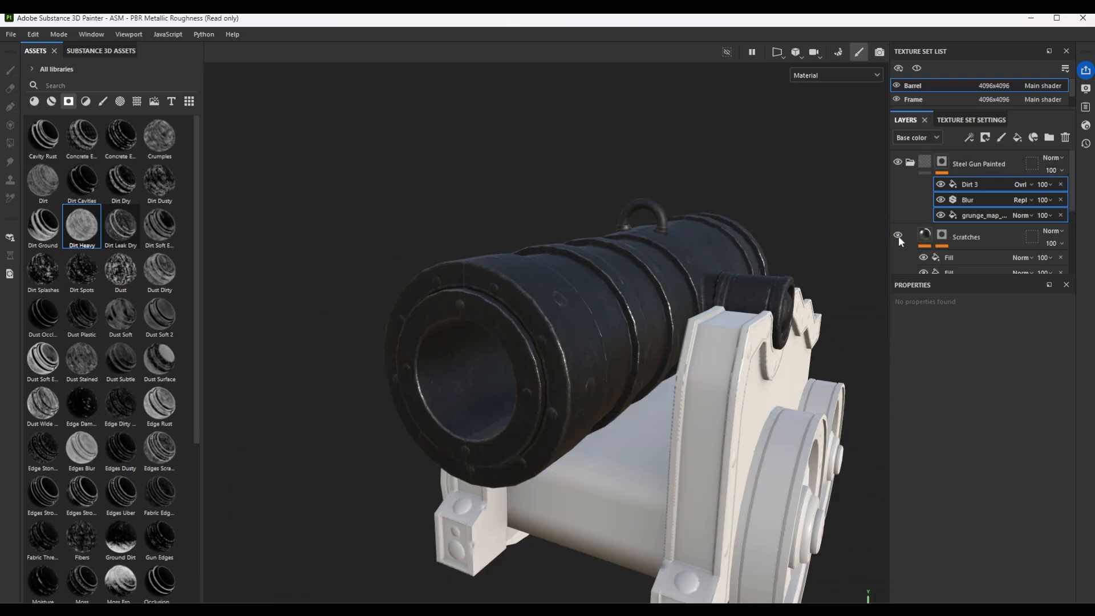
# Add the Steel Scratched smart material above Steel Gun Painted in the Barrel texture set and check the barrel from several angles.
pyautogui.click(50, 104)
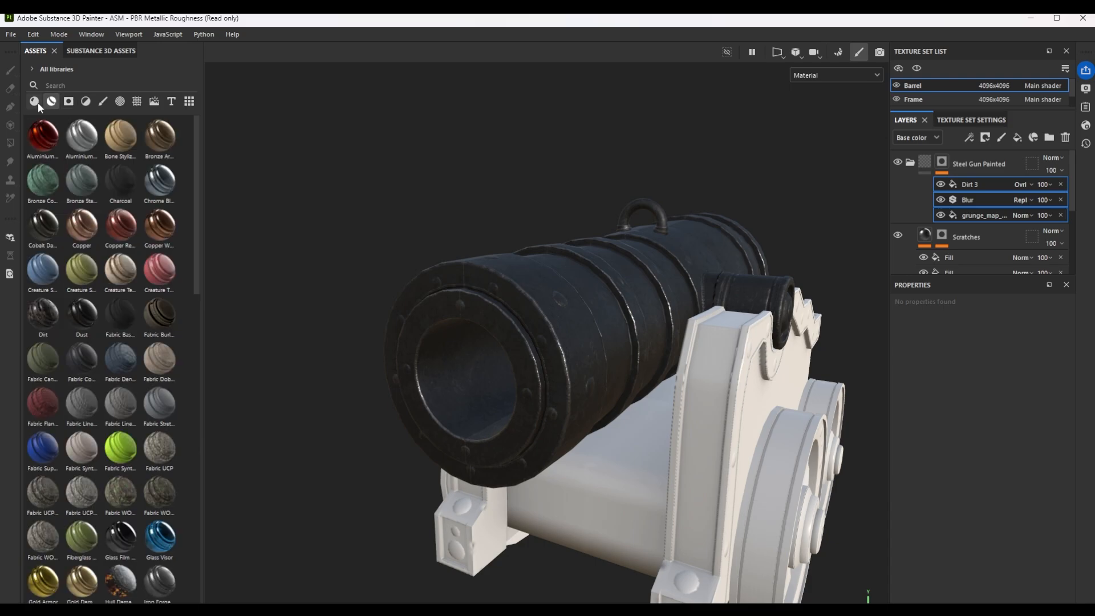
pyautogui.scroll(-5, 136, 307)
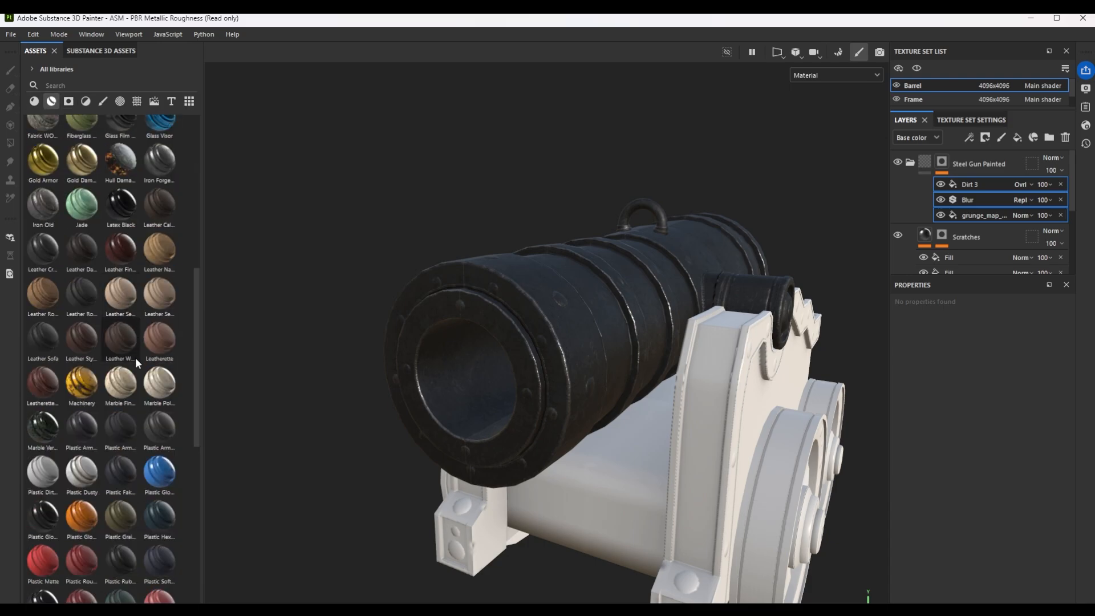
pyautogui.scroll(-8, 137, 307)
pyautogui.scroll(-1, 136, 448)
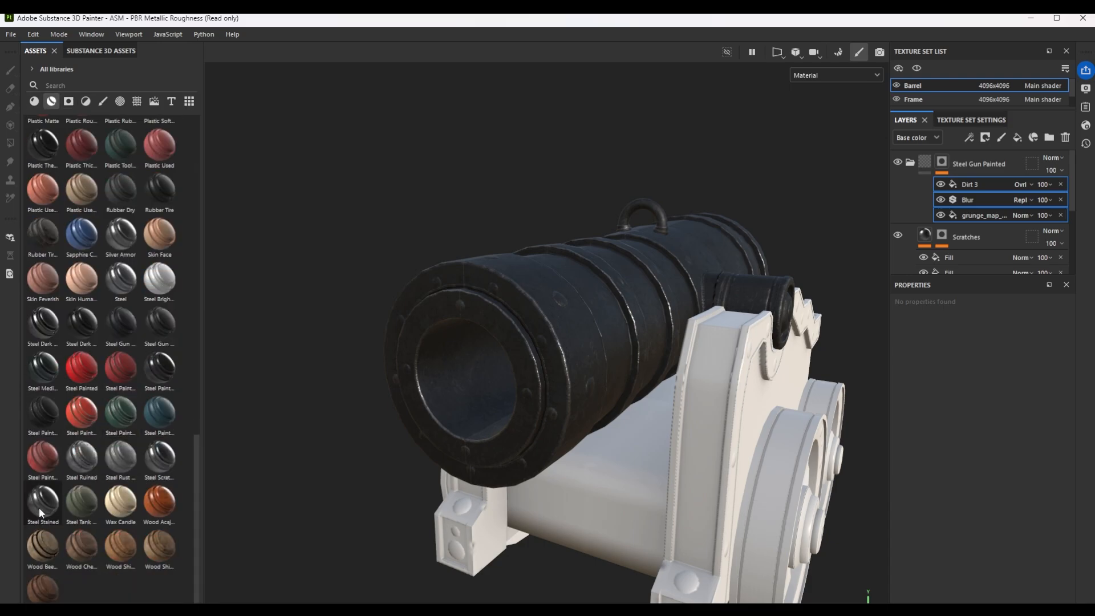
pyautogui.moveTo(161, 466); pyautogui.dragTo(970, 159)
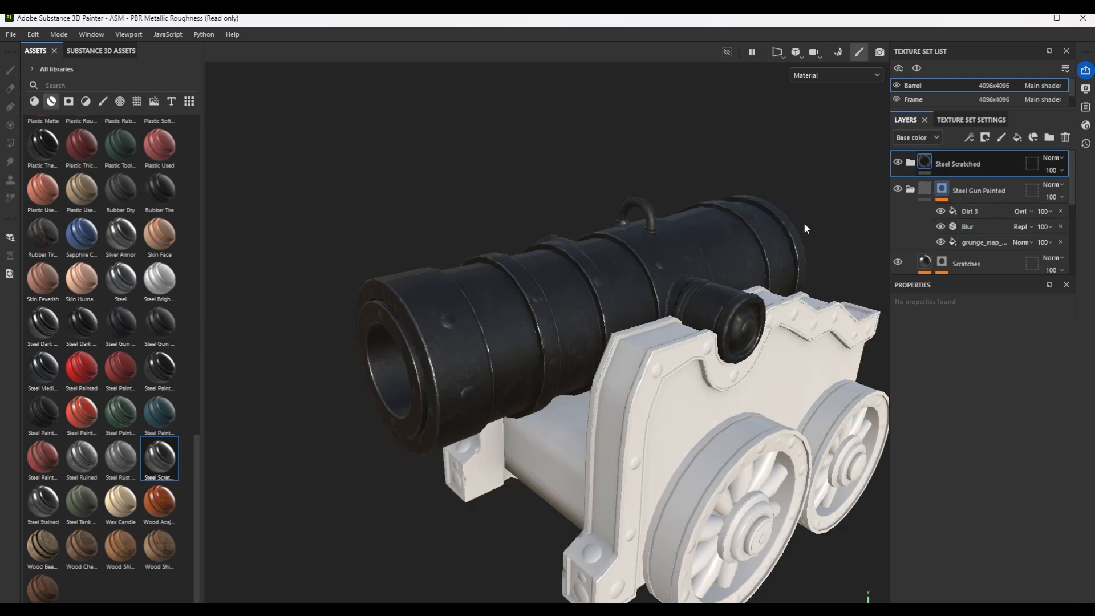
pyautogui.scroll(3, 602, 309)
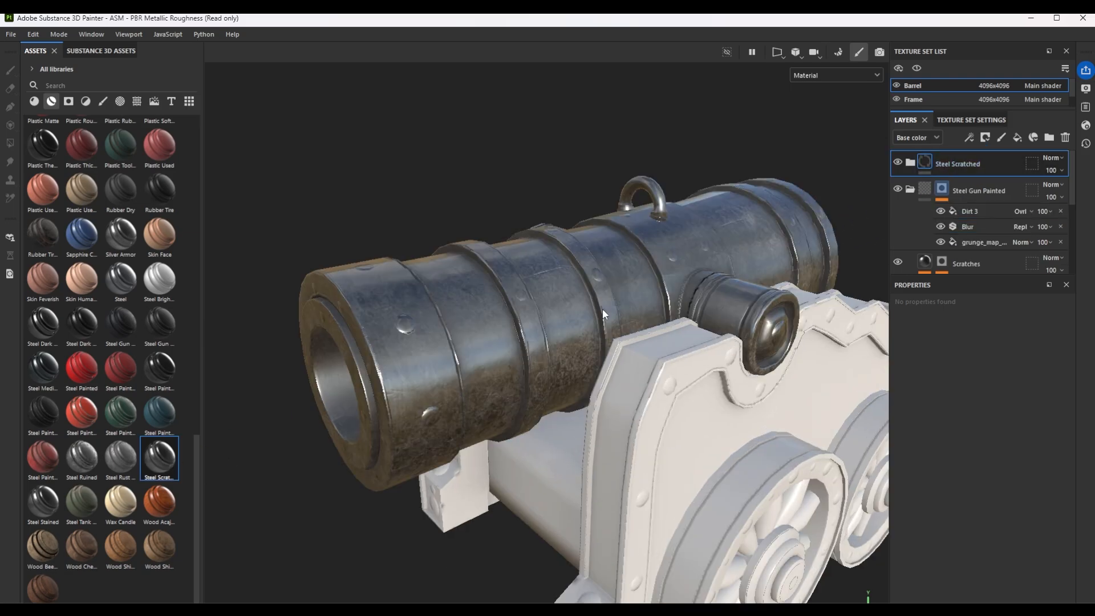
pyautogui.keyDown('alt'); pyautogui.moveTo(584, 354); pyautogui.dragTo(625, 355); pyautogui.keyUp('alt')
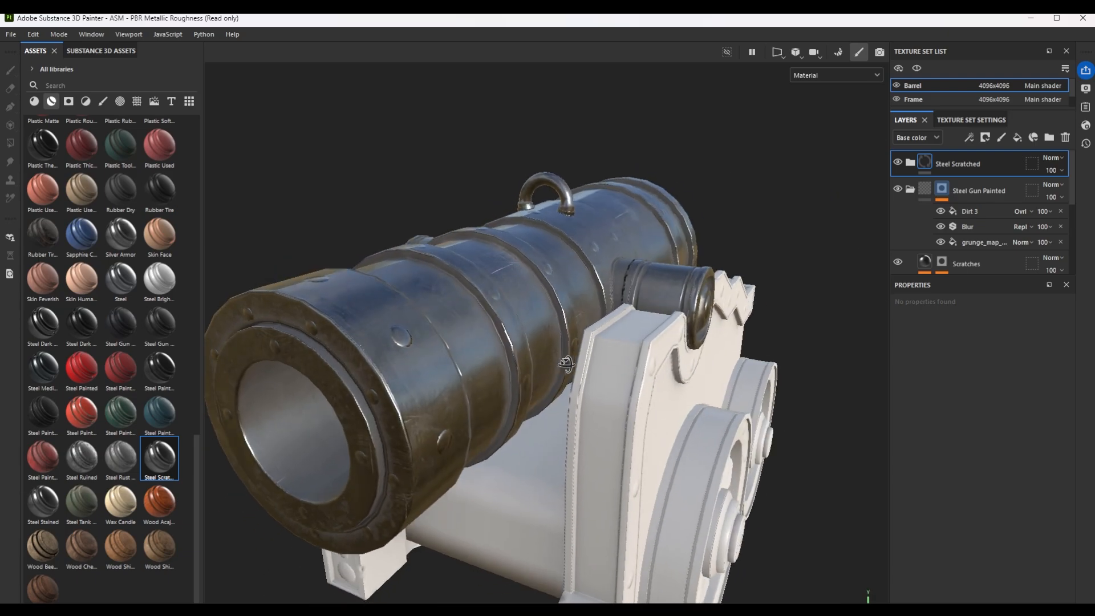
pyautogui.keyDown('alt'); pyautogui.moveTo(624, 354); pyautogui.dragTo(727, 296, button='middle'); pyautogui.keyUp('alt')
# Add a black mask to the Steel Scratched folder and activate Polygon Fill for editing that mask.
pyautogui.click(985, 137)
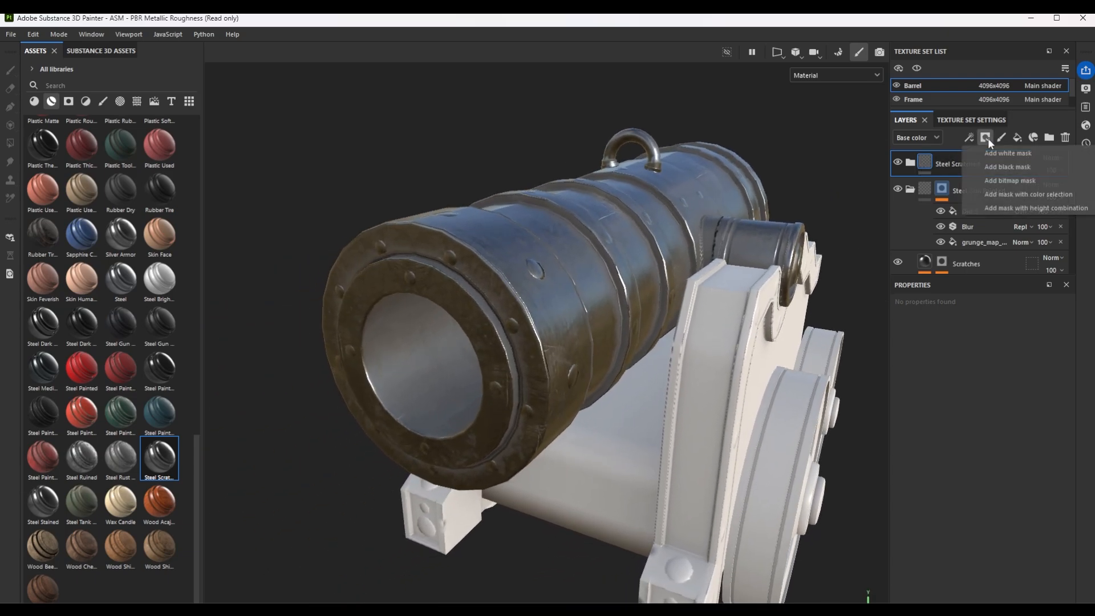
pyautogui.click(1008, 163)
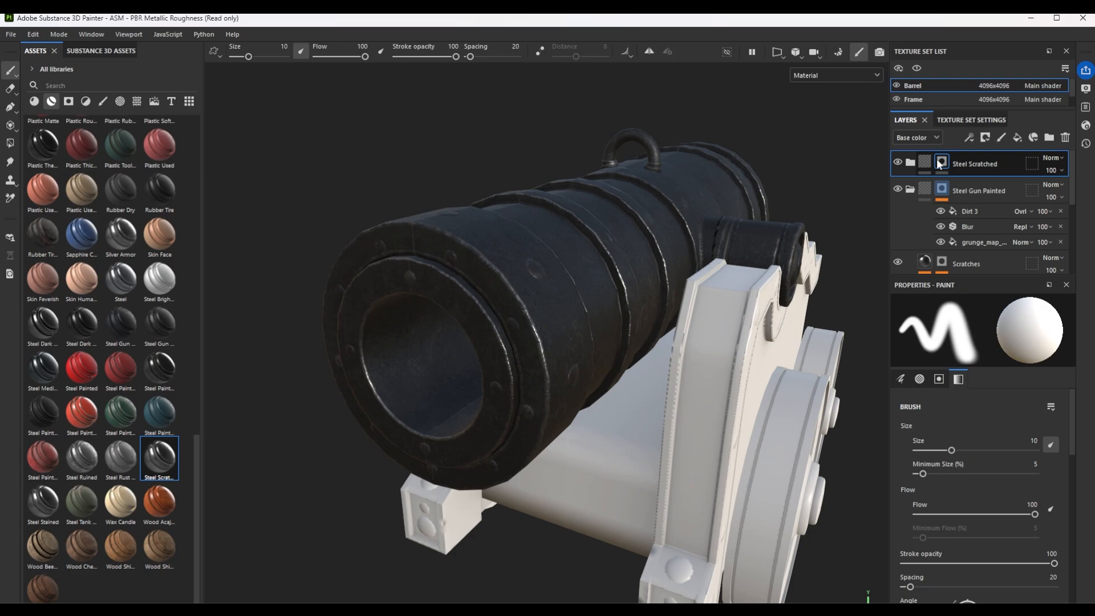
pyautogui.click(11, 145)
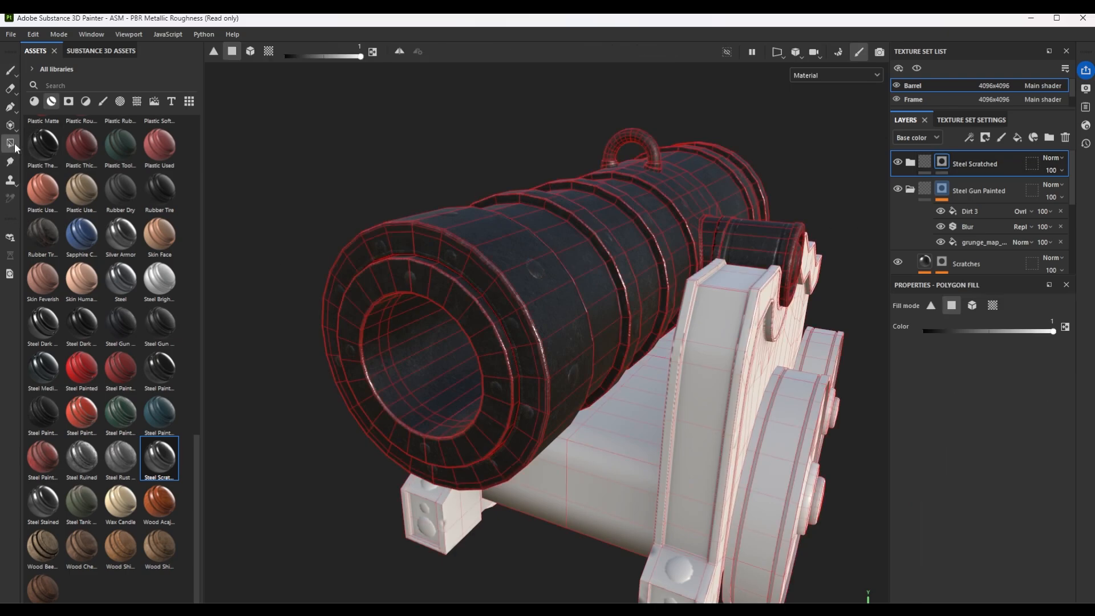
pyautogui.click(972, 306)
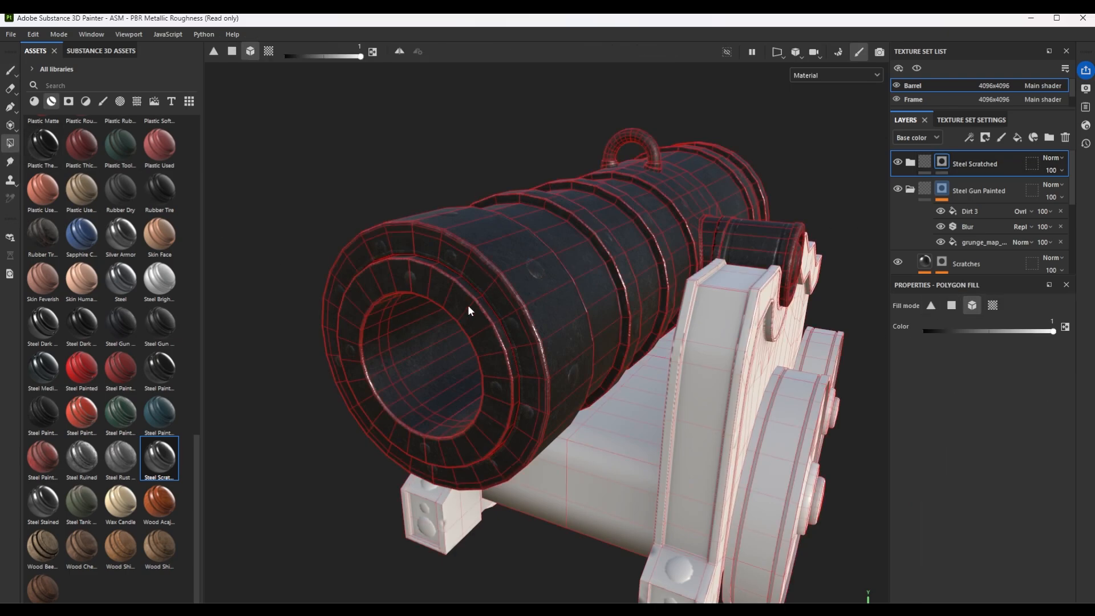
pyautogui.keyDown('alt'); pyautogui.moveTo(528, 330); pyautogui.dragTo(406, 274); pyautogui.keyUp('alt')
pyautogui.keyDown('alt'); pyautogui.moveTo(406, 273); pyautogui.dragTo(485, 293, button='middle'); pyautogui.keyUp('alt')
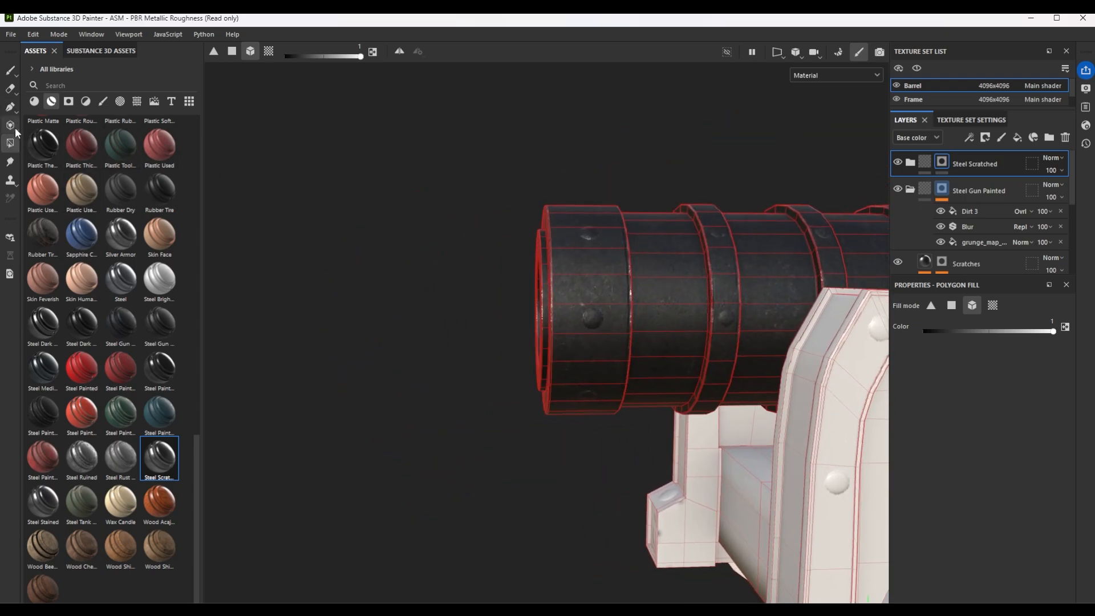
# Fill the inner muzzle face and the barrel sections between the raised bands in the Steel Scratched mask, using polygon fill mode.
pyautogui.click(232, 51)
pyautogui.keyDown('alt'); pyautogui.moveTo(530, 244); pyautogui.dragTo(504, 246); pyautogui.keyUp('alt')
pyautogui.moveTo(513, 211); pyautogui.dragTo(549, 441)
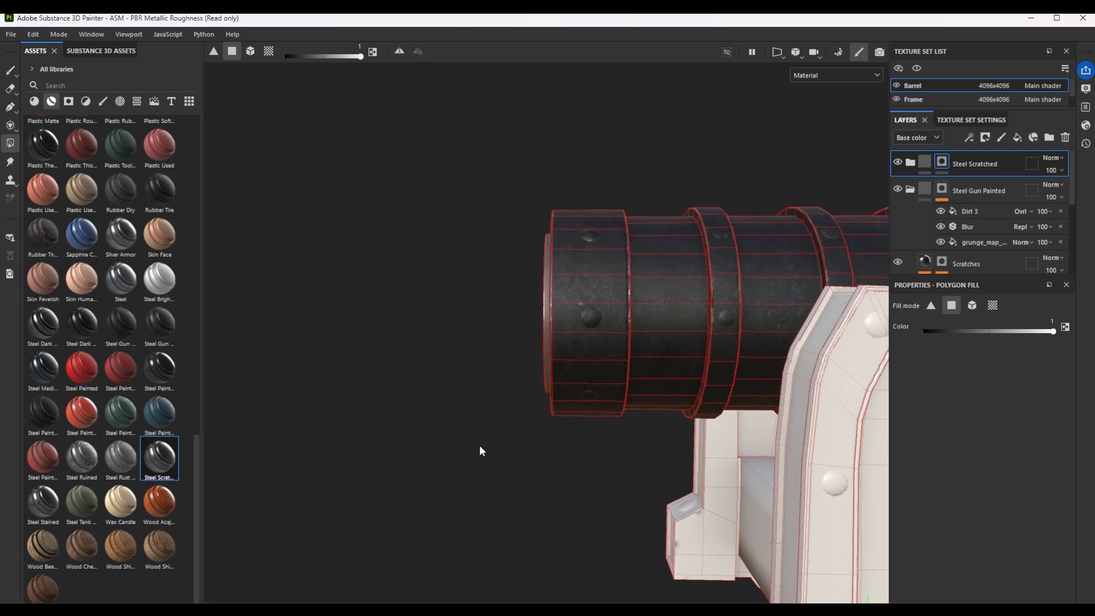
pyautogui.keyDown('alt'); pyautogui.moveTo(480, 450); pyautogui.dragTo(527, 471); pyautogui.keyUp('alt')
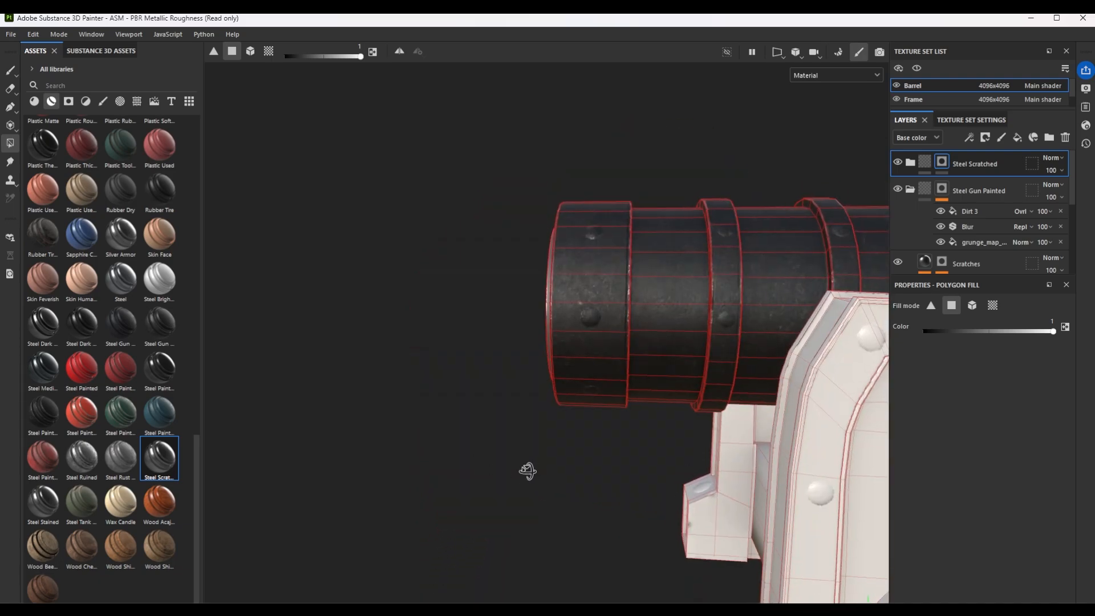
pyautogui.moveTo(679, 146); pyautogui.dragTo(589, 412)
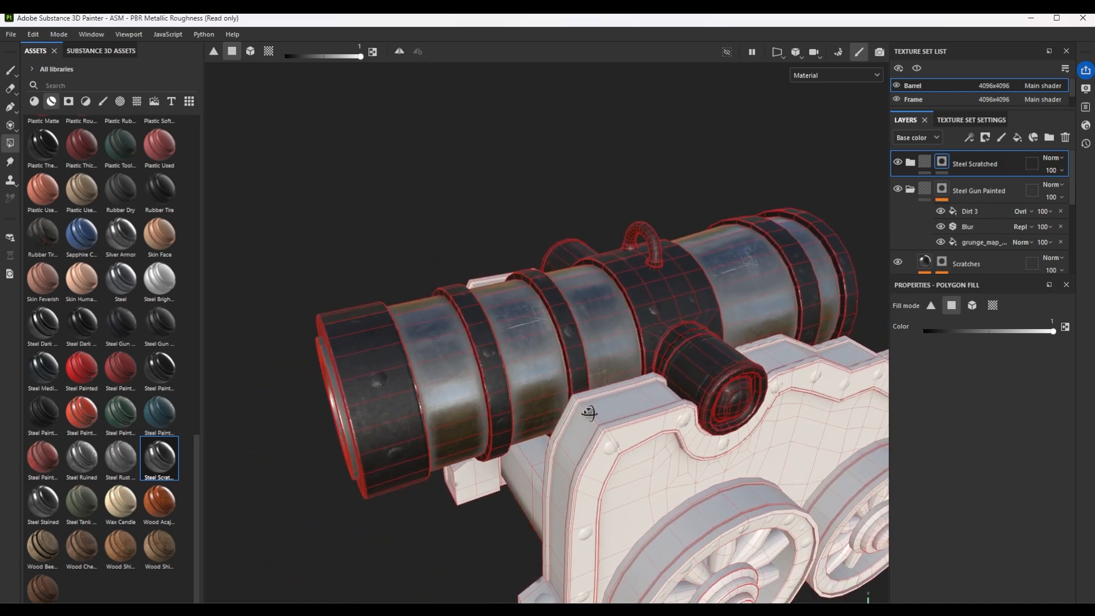
# Paint one rivet on the side of the muzzle band into the Steel Scratched mask with a reduced brush size.
pyautogui.click(11, 76)
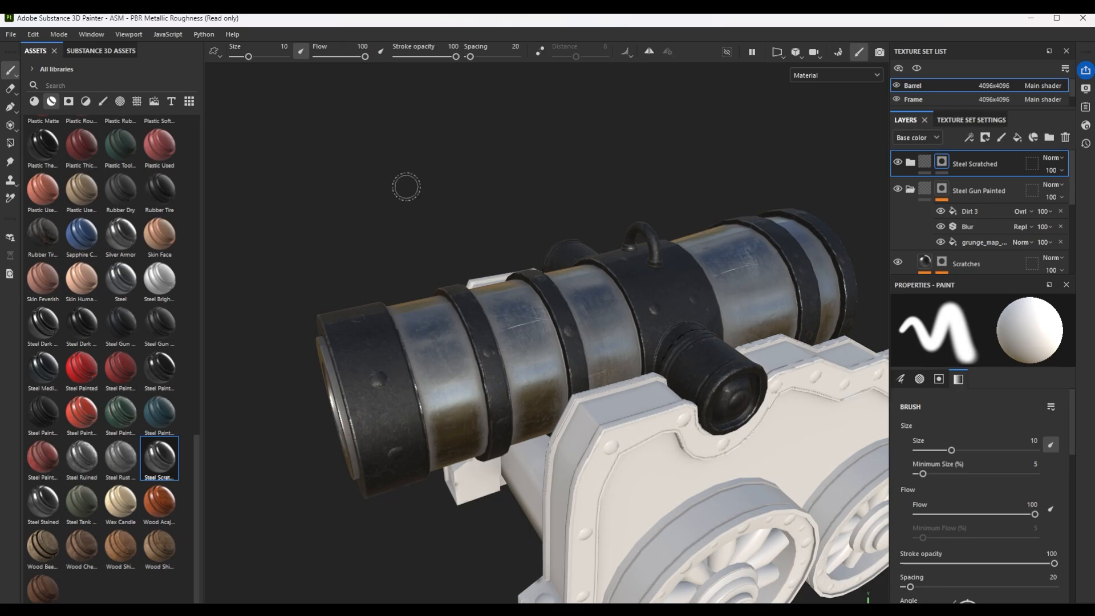
pyautogui.keyDown('alt'); pyautogui.moveTo(371, 384); pyautogui.dragTo(395, 304, button='right'); pyautogui.keyUp('alt')
pyautogui.press('[')
pyautogui.press('[')
pyautogui.press('[')
pyautogui.press('[')
pyautogui.press('[')
pyautogui.press('[')
pyautogui.press('[')
pyautogui.press('[')
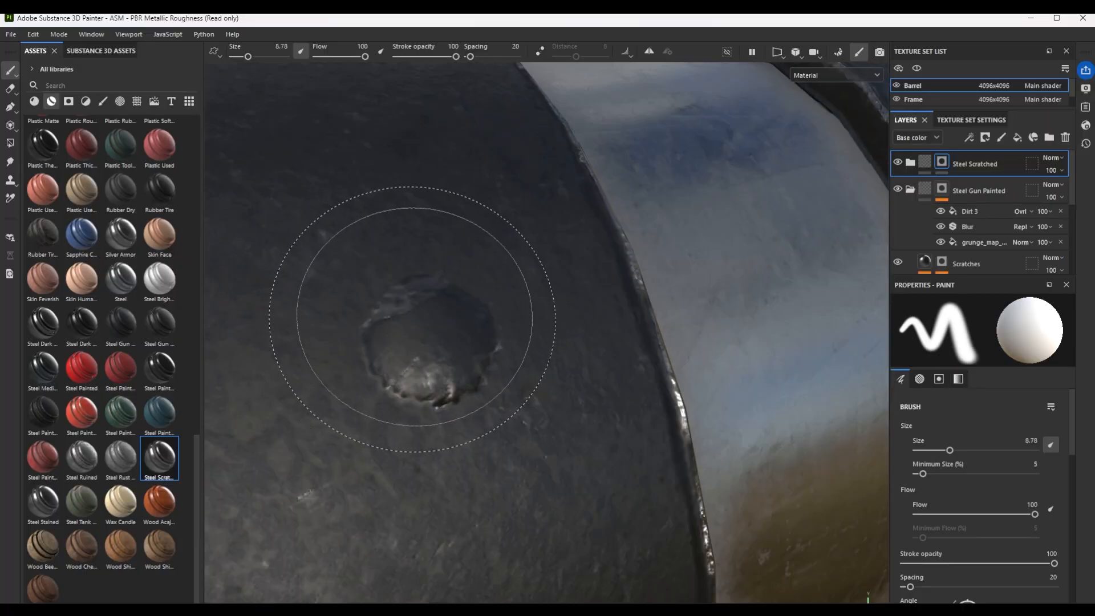
pyautogui.click(428, 337)
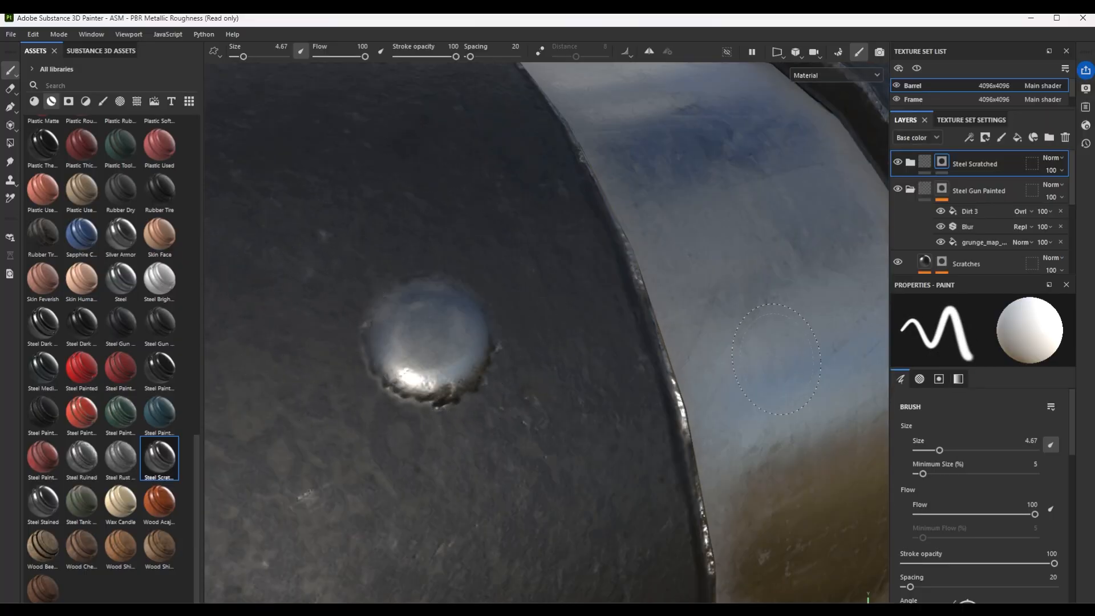
# Paint the other rivets around the side of the muzzle band into the Steel Scratched mask at brush size 4.67.
pyautogui.keyDown('alt'); pyautogui.moveTo(766, 371); pyautogui.dragTo(491, 371, button='right'); pyautogui.keyUp('alt')
pyautogui.keyDown('alt'); pyautogui.moveTo(491, 370); pyautogui.dragTo(567, 447); pyautogui.keyUp('alt')
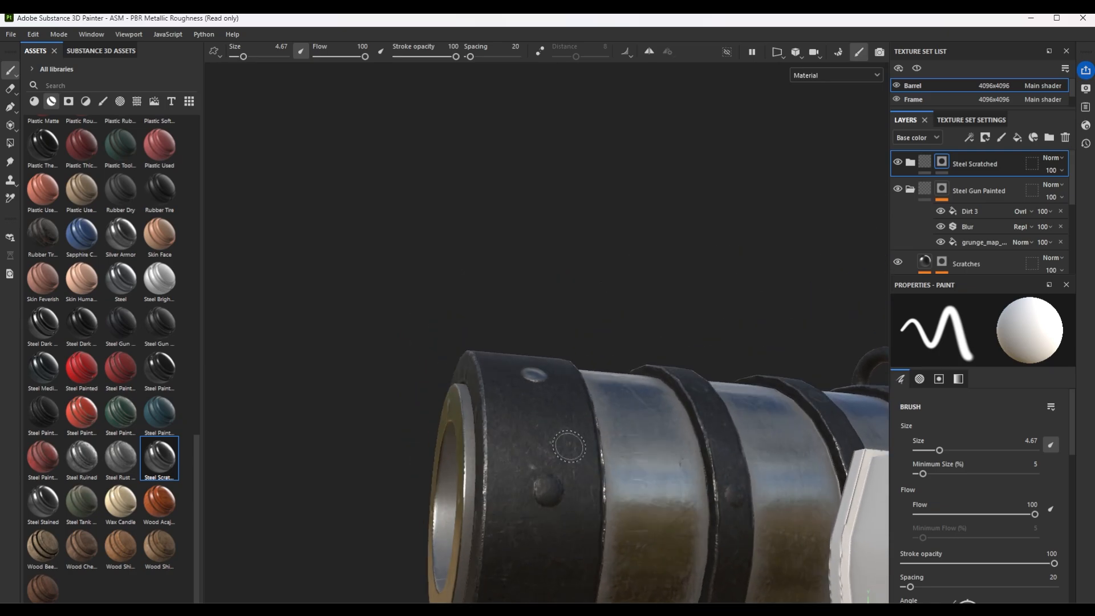
pyautogui.keyDown('alt'); pyautogui.moveTo(566, 447); pyautogui.dragTo(562, 542, button='right'); pyautogui.keyUp('alt')
pyautogui.keyDown('alt'); pyautogui.moveTo(562, 541); pyautogui.dragTo(546, 440, button='middle'); pyautogui.keyUp('alt')
pyautogui.moveTo(545, 440)
pyautogui.keyDown('alt'); pyautogui.mouseDown()
pyautogui.moveTo(526, 436)
pyautogui.moveTo(478, 474)
pyautogui.mouseUp(); pyautogui.keyUp('alt')
pyautogui.click(506, 472)
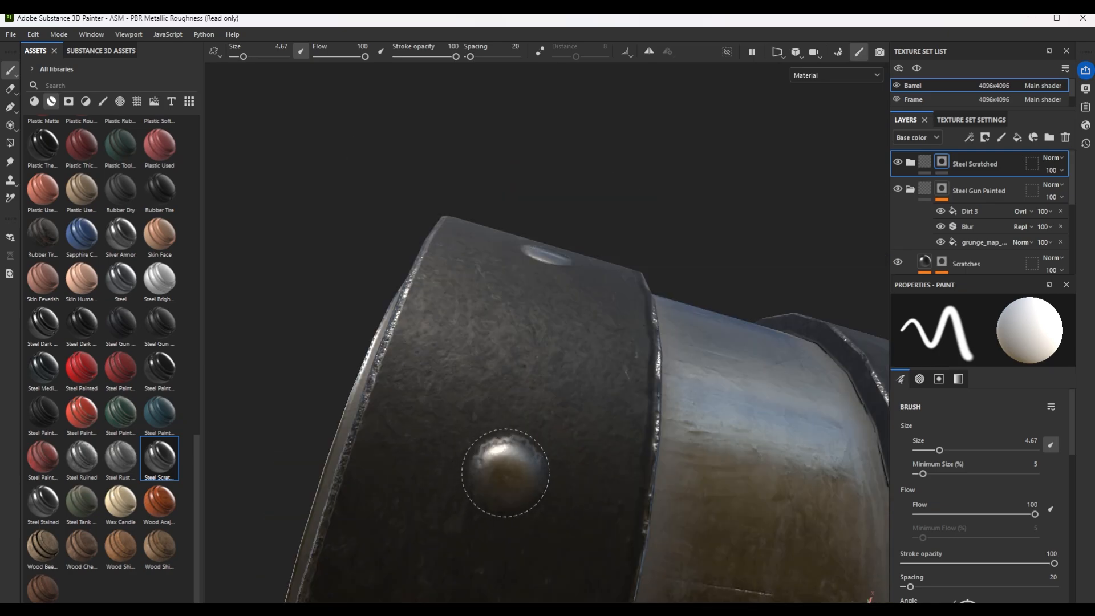
pyautogui.keyDown('alt'); pyautogui.moveTo(593, 410); pyautogui.dragTo(650, 183, button='middle'); pyautogui.keyUp('alt')
pyautogui.keyDown('alt'); pyautogui.moveTo(581, 155); pyautogui.dragTo(628, 414); pyautogui.keyUp('alt')
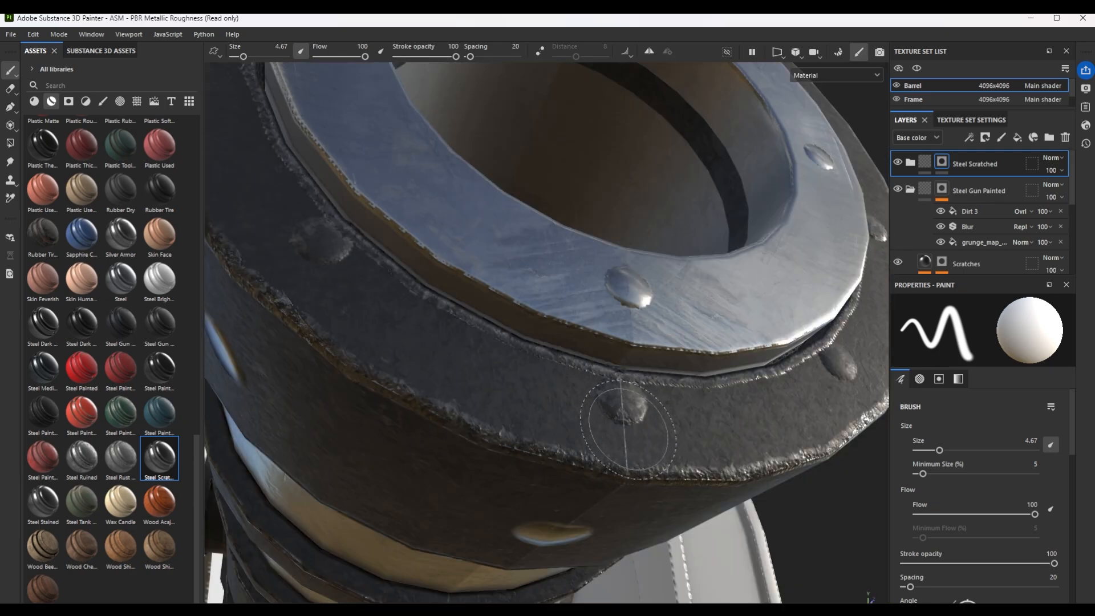
pyautogui.moveTo(385, 321)
pyautogui.keyDown('alt'); pyautogui.mouseDown()
pyautogui.moveTo(446, 342)
pyautogui.moveTo(442, 318)
pyautogui.moveTo(570, 424)
pyautogui.mouseUp(); pyautogui.keyUp('alt')
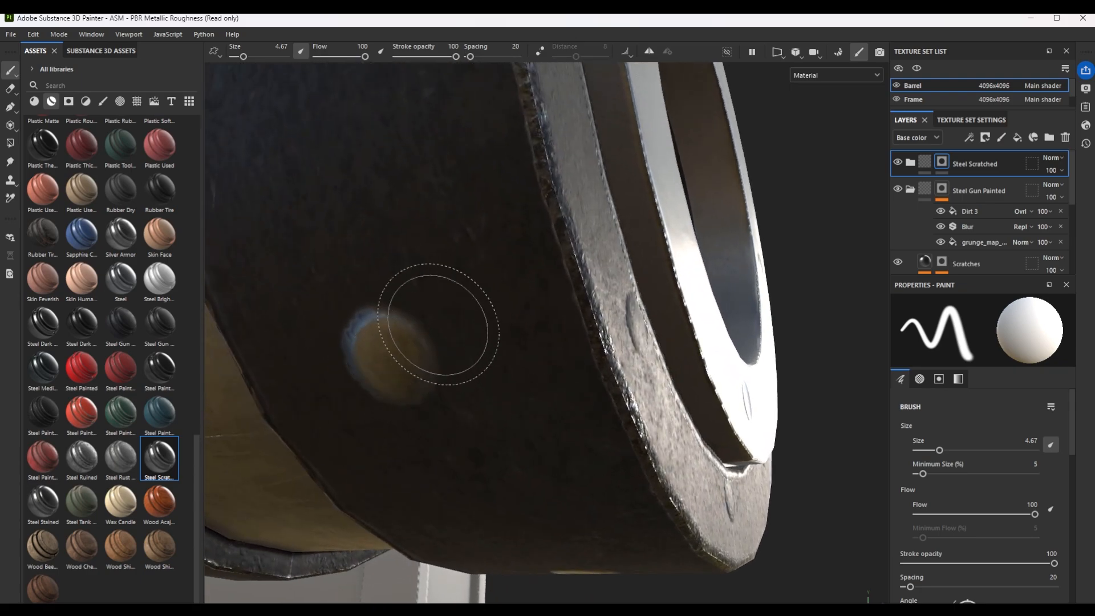
pyautogui.scroll(-3, 469, 279)
pyautogui.scroll(-3, 599, 263)
pyautogui.keyDown('alt'); pyautogui.moveTo(601, 261); pyautogui.dragTo(467, 211); pyautogui.keyUp('alt')
pyautogui.keyDown('alt'); pyautogui.moveTo(468, 211); pyautogui.dragTo(552, 401, button='middle'); pyautogui.keyUp('alt')
pyautogui.keyDown('alt'); pyautogui.moveTo(784, 275); pyautogui.dragTo(424, 305); pyautogui.keyUp('alt')
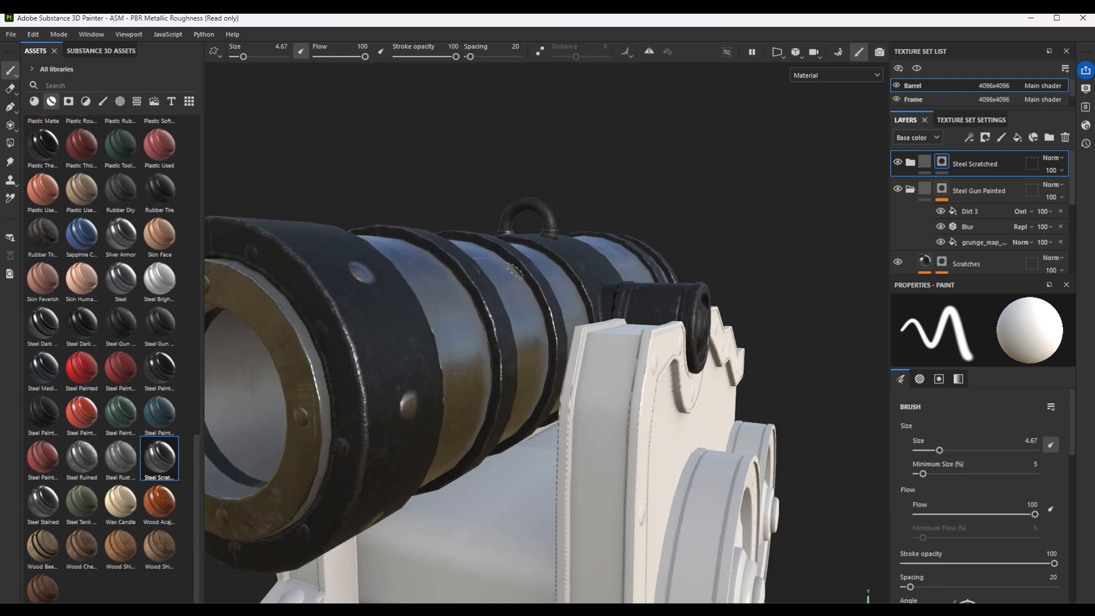
# Paint the small rivets around the muzzle's dark front rim into the Steel Scratched mask at brush size 2.44.
pyautogui.keyDown('alt'); pyautogui.moveTo(439, 299); pyautogui.dragTo(677, 320, button='middle'); pyautogui.keyUp('alt')
pyautogui.scroll(6, 594, 237)
pyautogui.keyDown('ctrl'); pyautogui.moveTo(553, 276); pyautogui.dragTo(530, 276, button='right'); pyautogui.keyUp('ctrl')
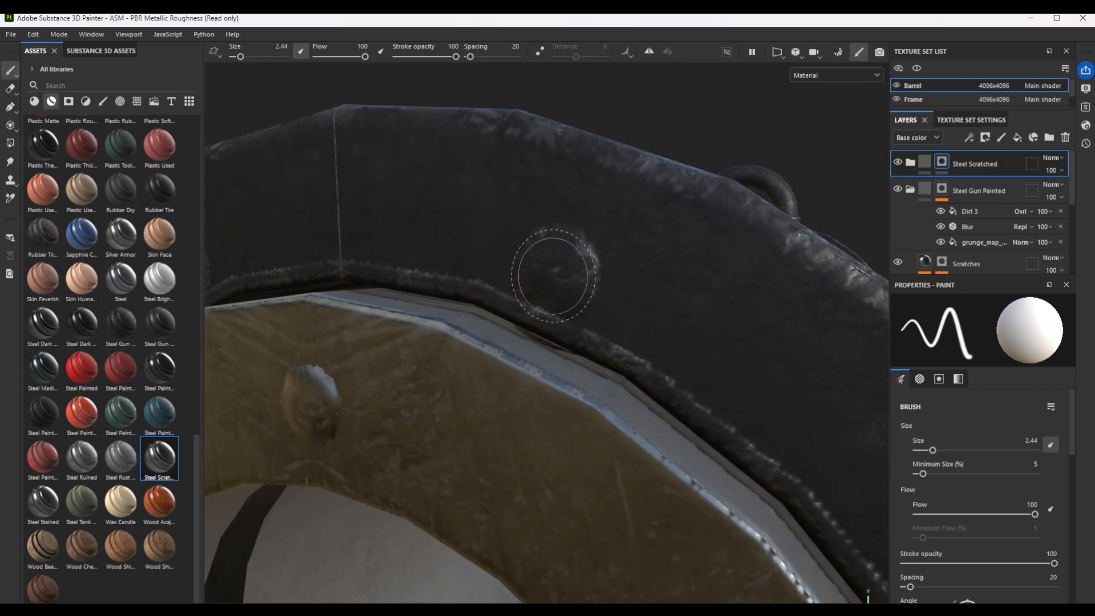
pyautogui.scroll(-4, 657, 361)
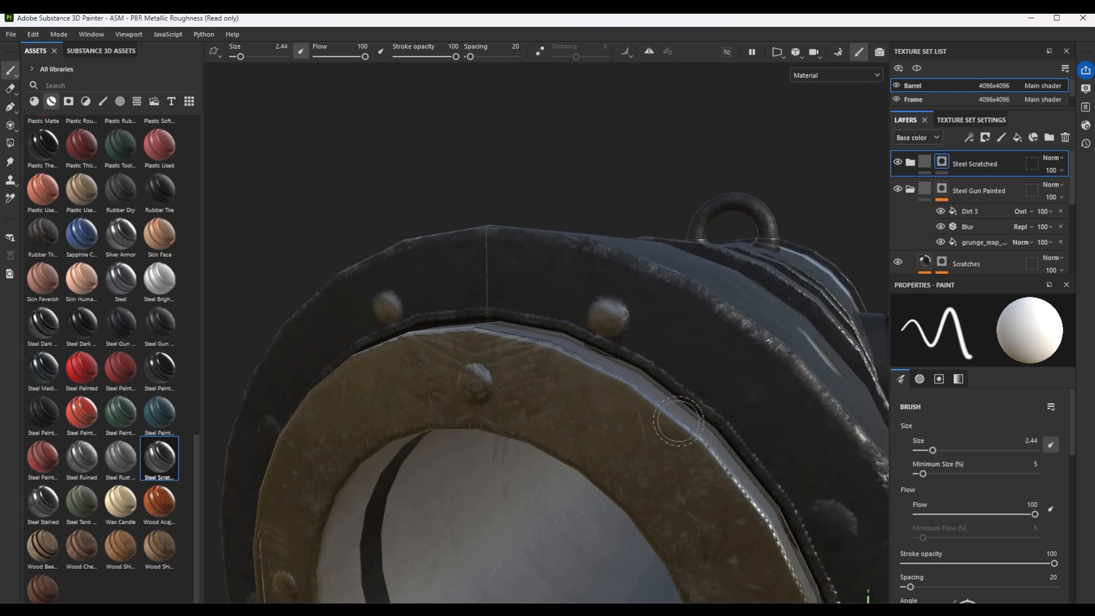
pyautogui.keyDown('alt'); pyautogui.moveTo(657, 362); pyautogui.dragTo(709, 427); pyautogui.keyUp('alt')
pyautogui.keyDown('alt'); pyautogui.moveTo(709, 427); pyautogui.dragTo(491, 226, button='middle'); pyautogui.keyUp('alt')
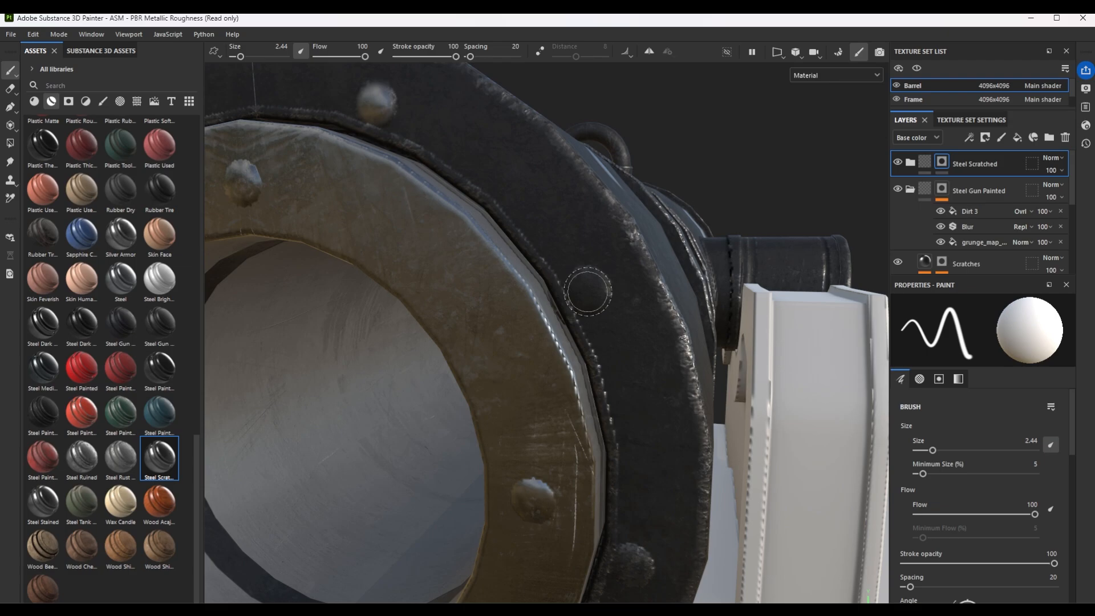
pyautogui.scroll(-5, 588, 292)
pyautogui.keyDown('alt'); pyautogui.moveTo(588, 353); pyautogui.dragTo(751, 331); pyautogui.keyUp('alt')
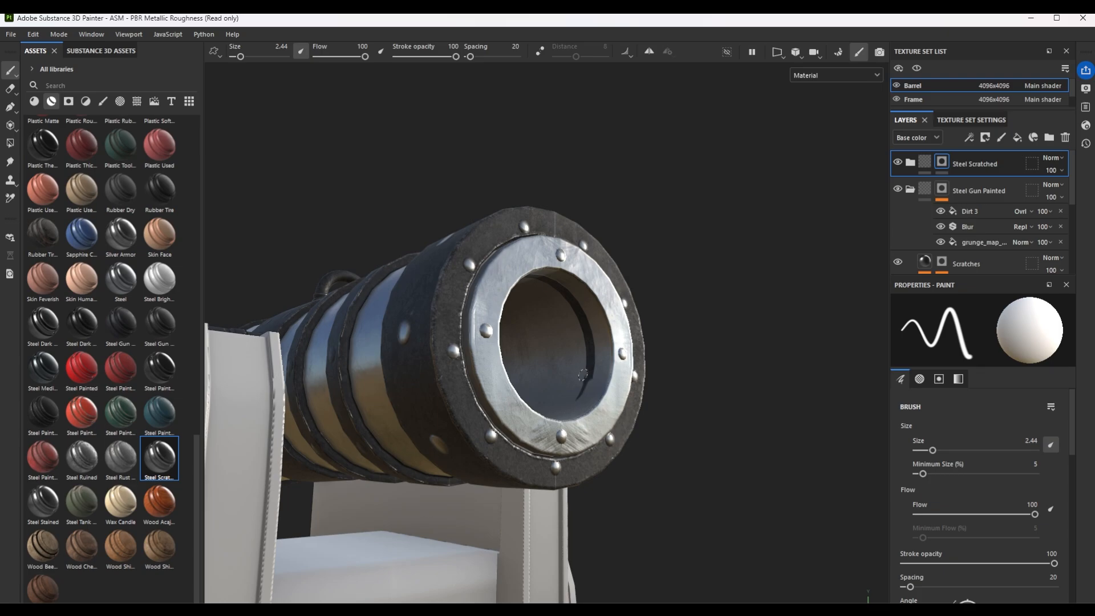
# Hide the Frame texture set and paint the rivets on the barrel's raised bands and the lifting ring's base as scratched steel.
pyautogui.scroll(-3, 582, 375)
pyautogui.keyDown('alt'); pyautogui.moveTo(582, 375); pyautogui.dragTo(379, 440); pyautogui.keyUp('alt')
pyautogui.keyDown('alt'); pyautogui.moveTo(525, 403); pyautogui.dragTo(421, 337); pyautogui.keyUp('alt')
pyautogui.scroll(3, 513, 319)
pyautogui.click(896, 99)
pyautogui.moveTo(782, 403)
pyautogui.keyDown('alt'); pyautogui.mouseDown(button='middle')
pyautogui.moveTo(608, 328)
pyautogui.moveTo(576, 303)
pyautogui.mouseUp(button='middle'); pyautogui.keyUp('alt')
pyautogui.scroll(-5, 576, 303)
pyautogui.moveTo(576, 303)
pyautogui.keyDown('alt'); pyautogui.mouseDown()
pyautogui.moveTo(552, 345)
pyautogui.moveTo(701, 348)
pyautogui.moveTo(584, 359)
pyautogui.moveTo(521, 428)
pyautogui.moveTo(737, 390)
pyautogui.mouseUp(); pyautogui.keyUp('alt')
pyautogui.scroll(3, 585, 359)
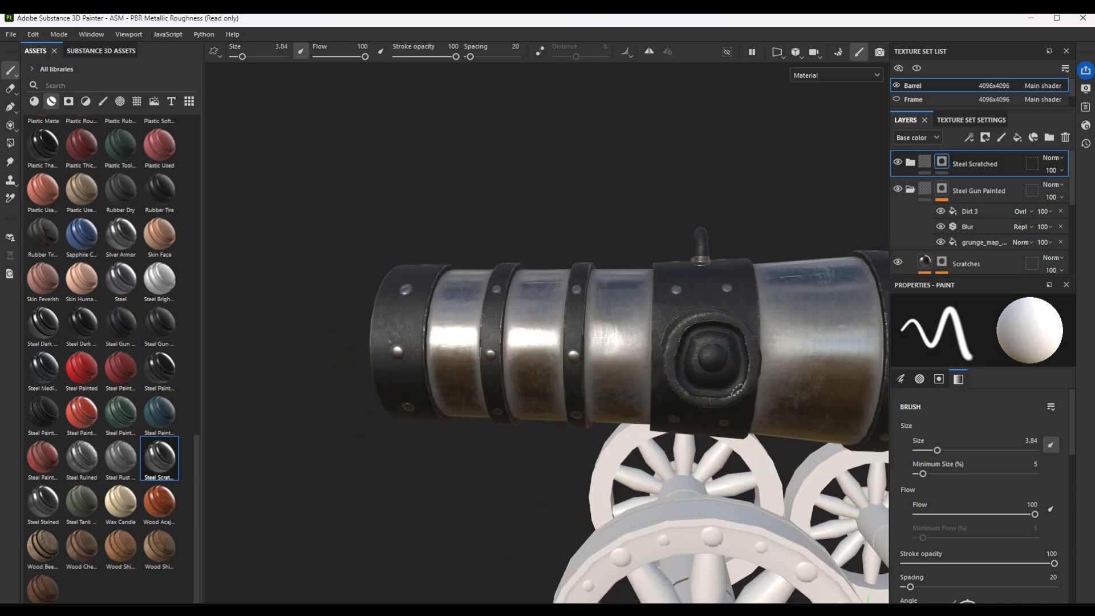
# Paint the centre of the trunnion's end as scratched steel with a larger brush and check the whole barrel.
pyautogui.scroll(3, 737, 390)
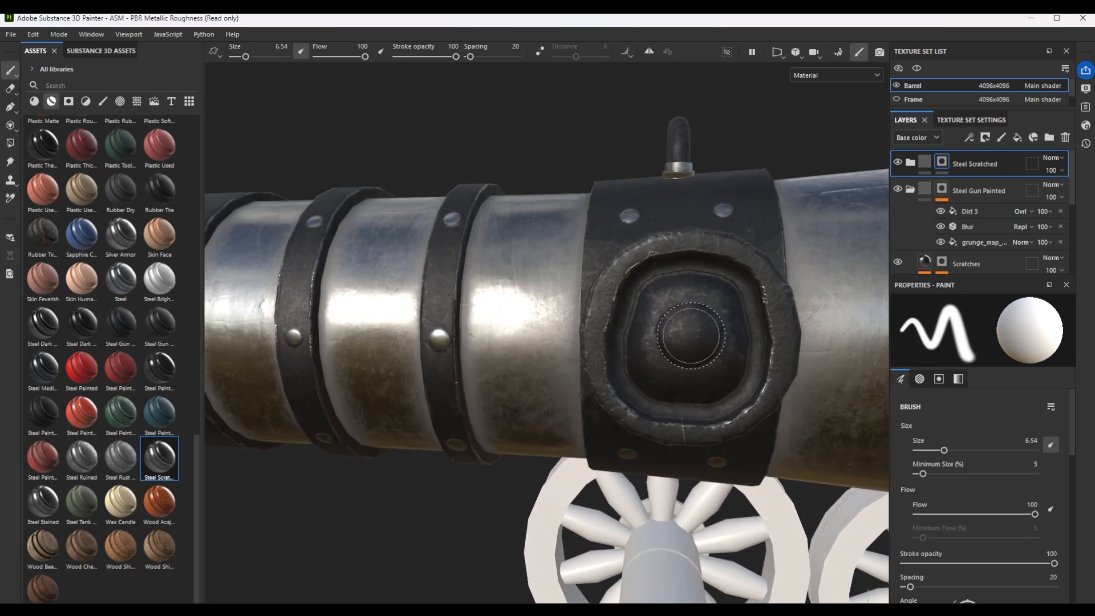
pyautogui.scroll(-5, 686, 371)
pyautogui.moveTo(735, 402)
pyautogui.keyDown('alt'); pyautogui.mouseDown()
pyautogui.moveTo(625, 406)
pyautogui.moveTo(635, 411)
pyautogui.mouseUp(); pyautogui.keyUp('alt')
pyautogui.keyDown('alt'); pyautogui.moveTo(410, 493); pyautogui.dragTo(545, 421, button='middle'); pyautogui.keyUp('alt')
pyautogui.moveTo(545, 422)
pyautogui.keyDown('alt'); pyautogui.mouseDown()
pyautogui.moveTo(581, 430)
pyautogui.moveTo(542, 428)
pyautogui.mouseUp(); pyautogui.keyUp('alt')
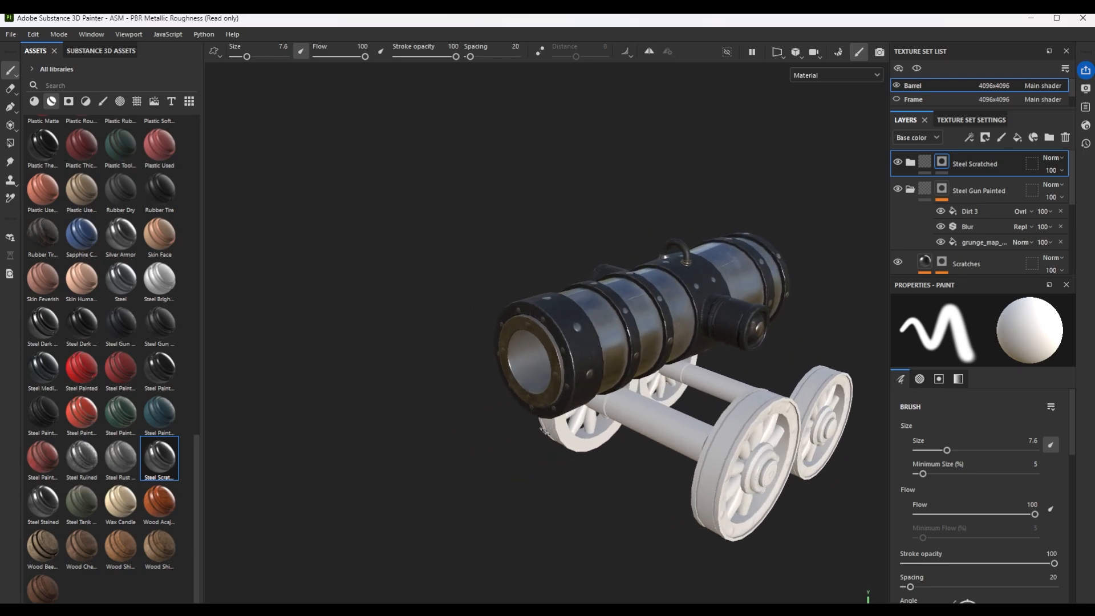
# Isolate the Frame by hiding the Barrel and Wheels texture sets and showing the Frame texture set.
pyautogui.click(896, 86)
pyautogui.click(896, 99)
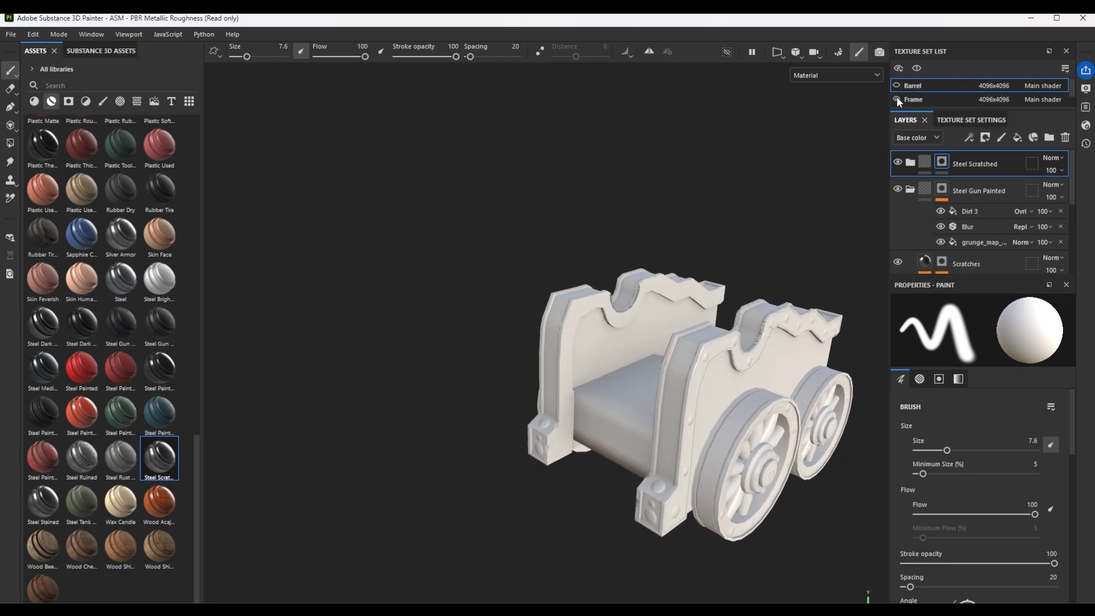
pyautogui.keyDown('alt'); pyautogui.moveTo(686, 406); pyautogui.dragTo(712, 342); pyautogui.keyUp('alt')
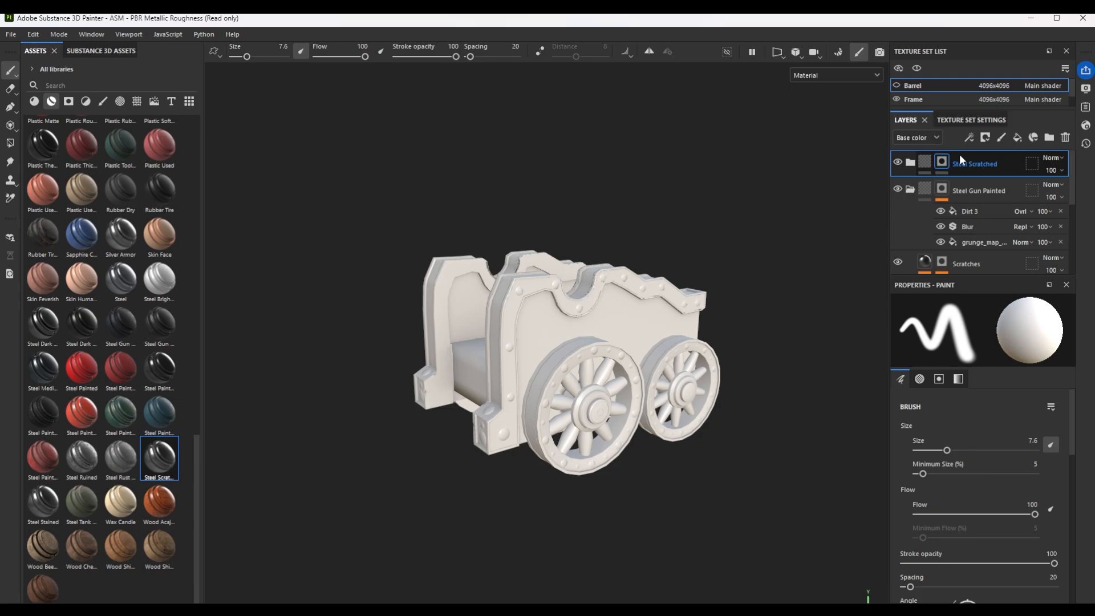
pyautogui.scroll(-1, 956, 104)
pyautogui.click(958, 102)
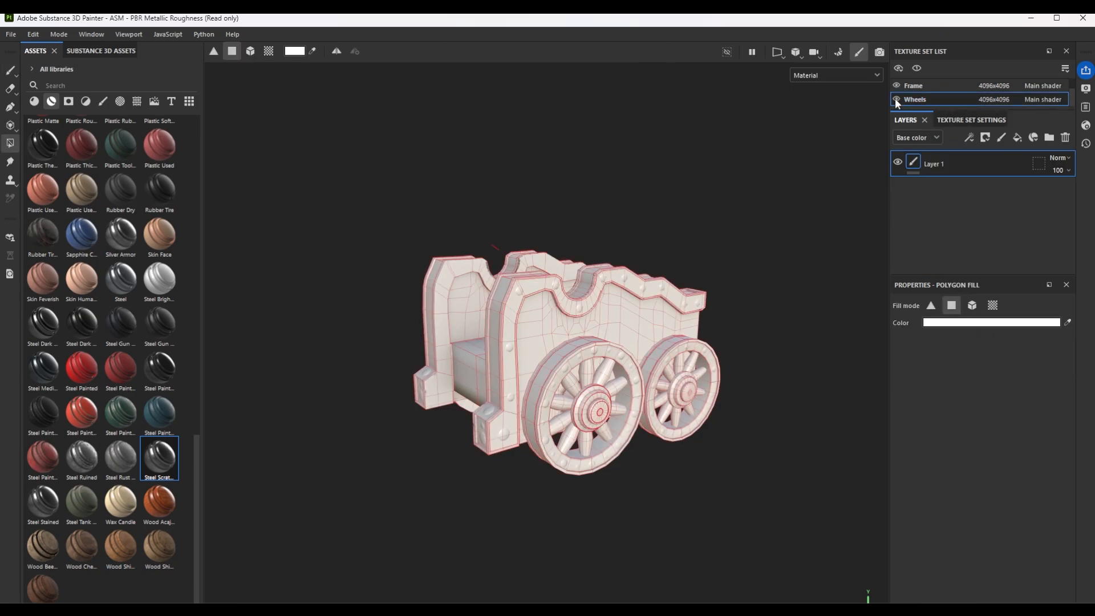
pyautogui.click(895, 99)
pyautogui.scroll(3, 608, 407)
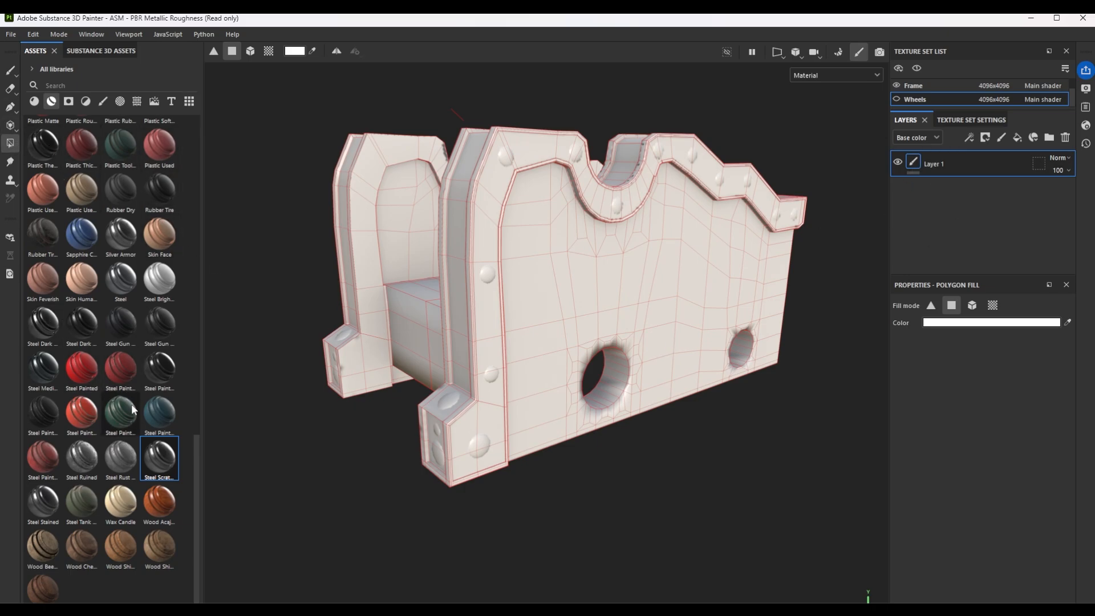
# Apply the Wood Walnut smart material to the frame and add Steel Scratched above it.
pyautogui.moveTo(46, 587); pyautogui.dragTo(675, 329)
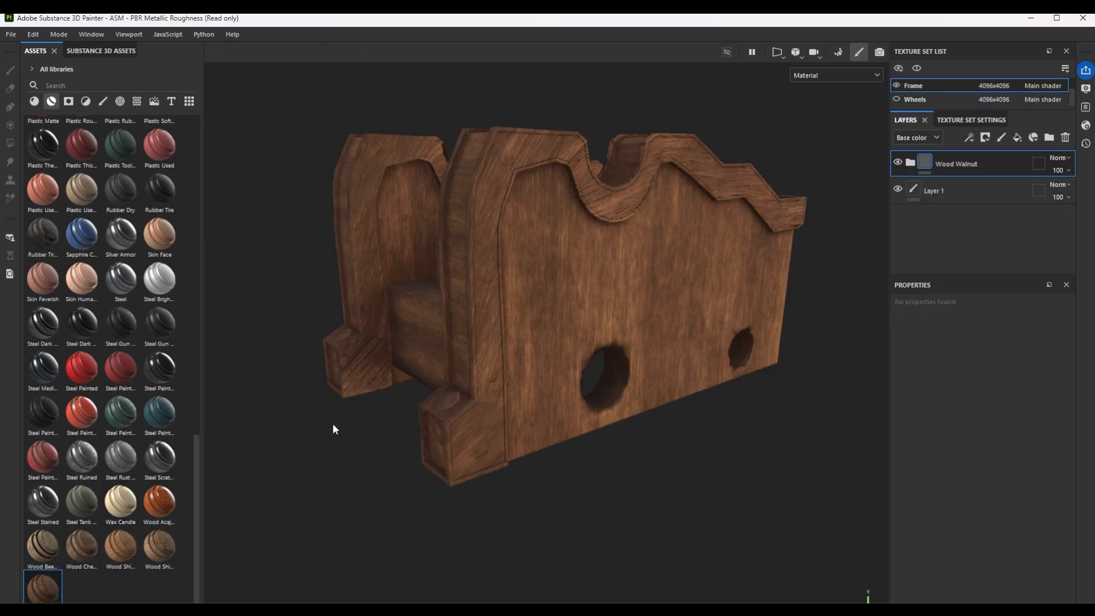
pyautogui.moveTo(160, 456); pyautogui.dragTo(597, 278)
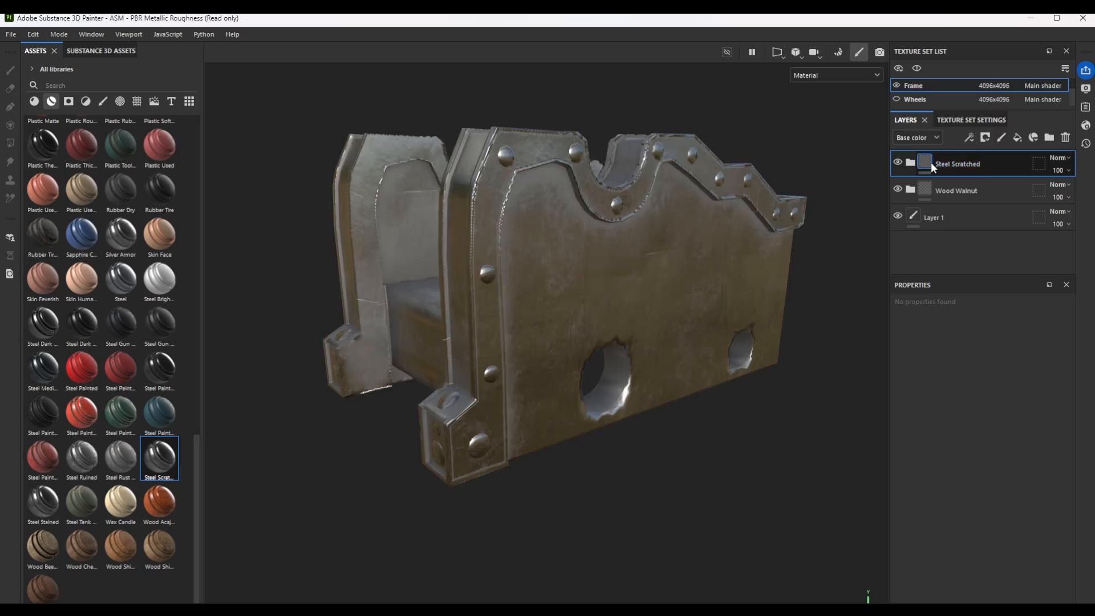
# Add a black mask to the frame's Steel Scratched layer and try Polygon Fill in mesh mode on the frame.
pyautogui.click(985, 138)
pyautogui.click(955, 169)
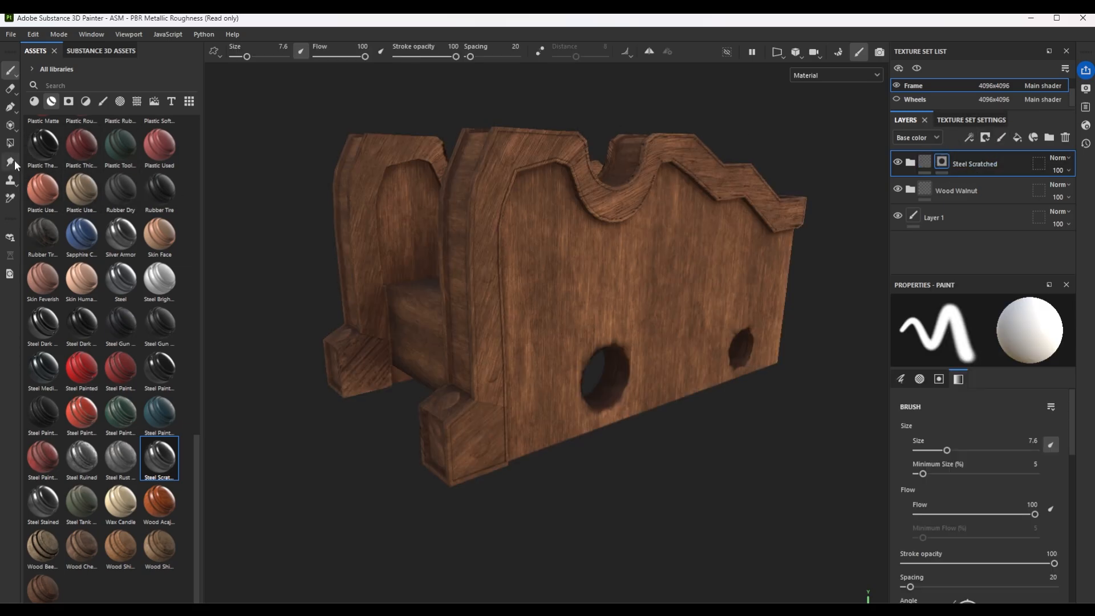
pyautogui.click(10, 144)
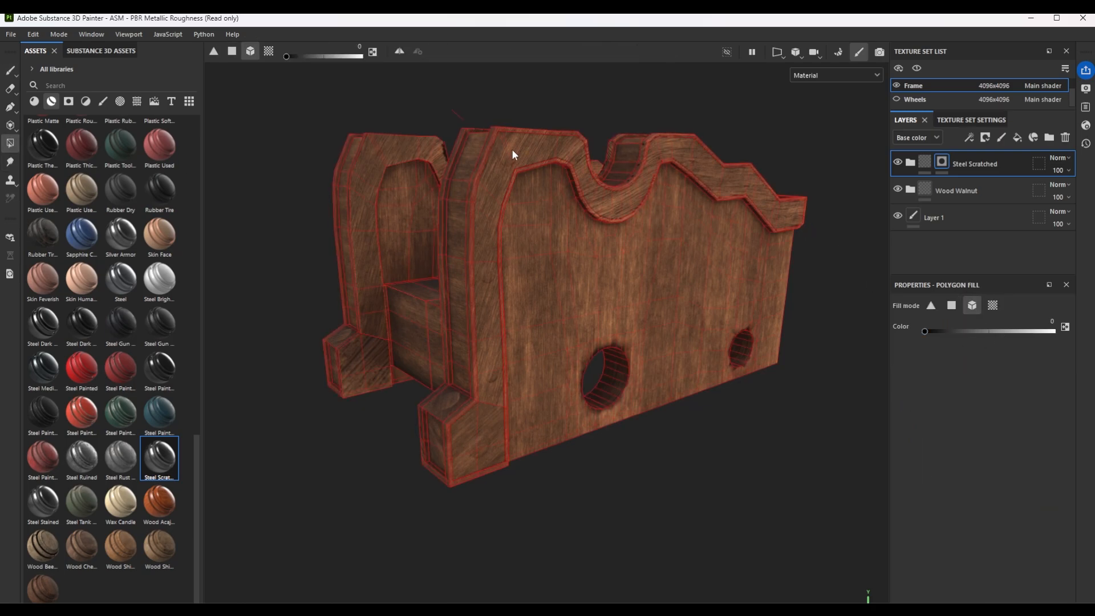
pyautogui.click(497, 161)
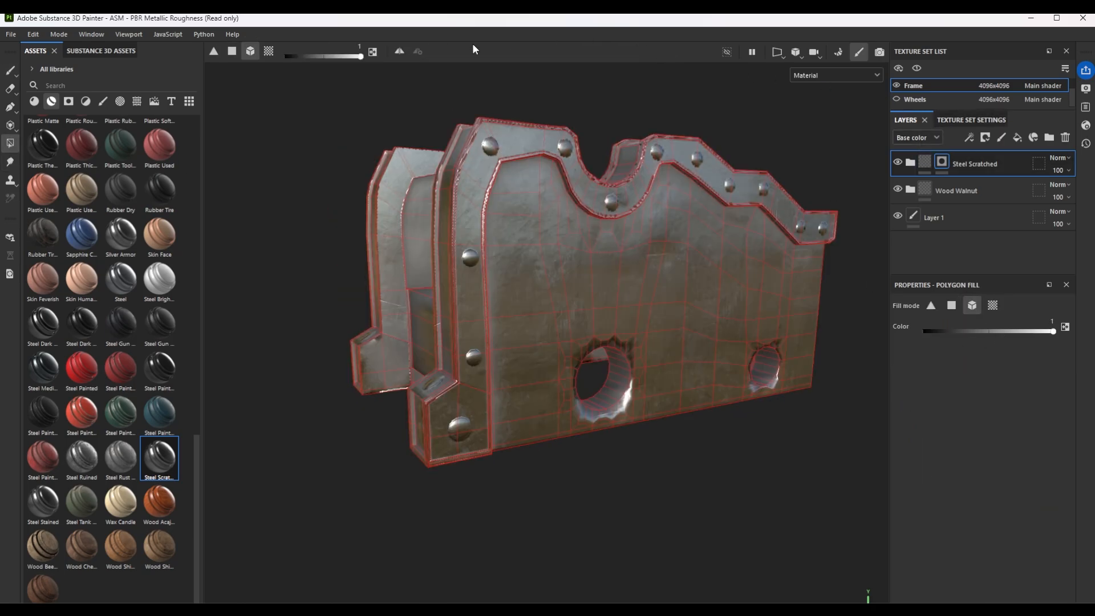
# Show the 3D and 2D views side by side and undo the mesh fills on the Steel Scratched mask.
pyautogui.click(776, 54)
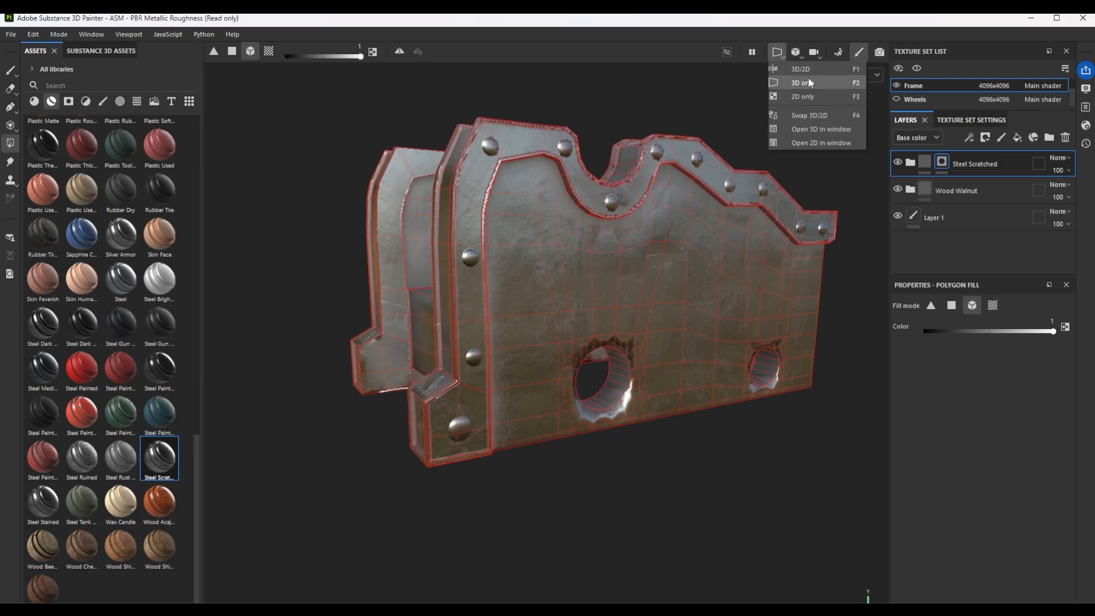
pyautogui.click(817, 73)
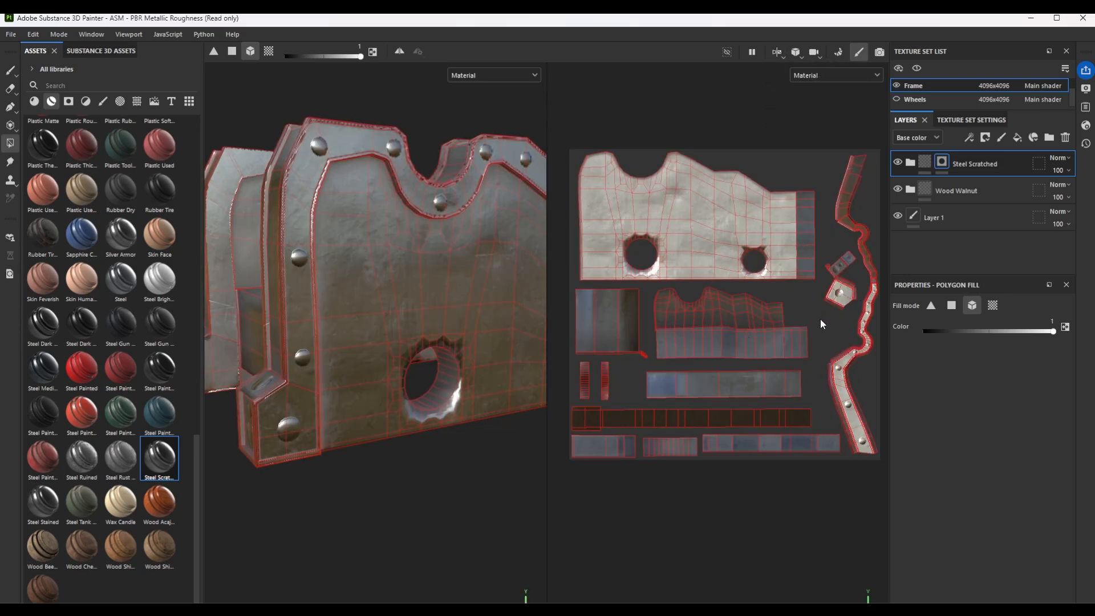
pyautogui.hotkey('ctrl', 'z')
pyautogui.click(843, 368)
pyautogui.hotkey('ctrl', 'z')
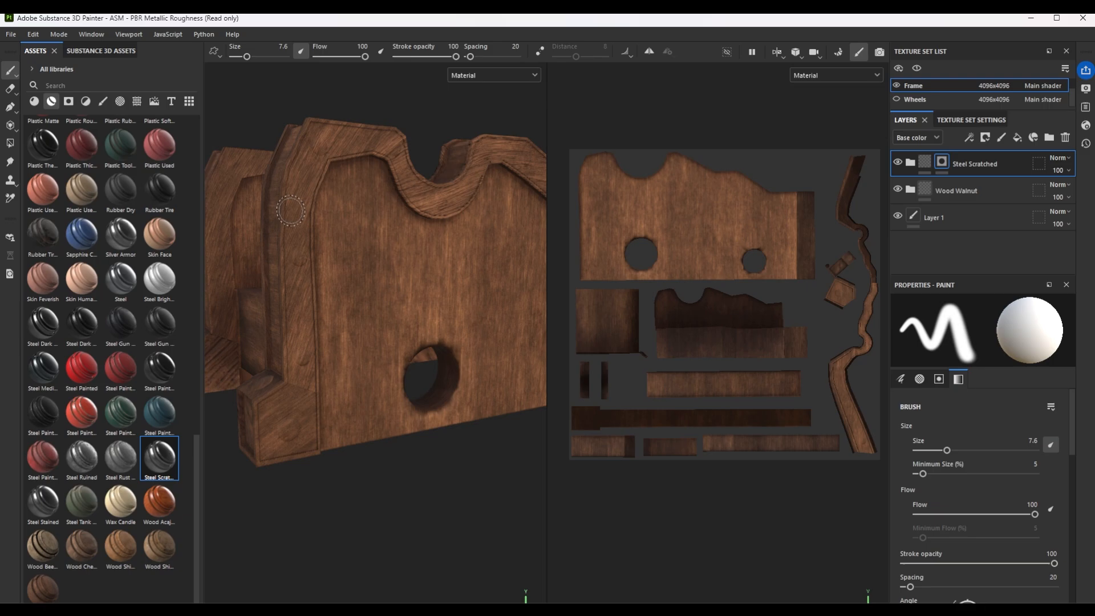
# Fill the UV faces of the frame's riveted trim, edge strips and hole linings in the Steel Scratched mask.
pyautogui.moveTo(697, 126); pyautogui.dragTo(717, 464)
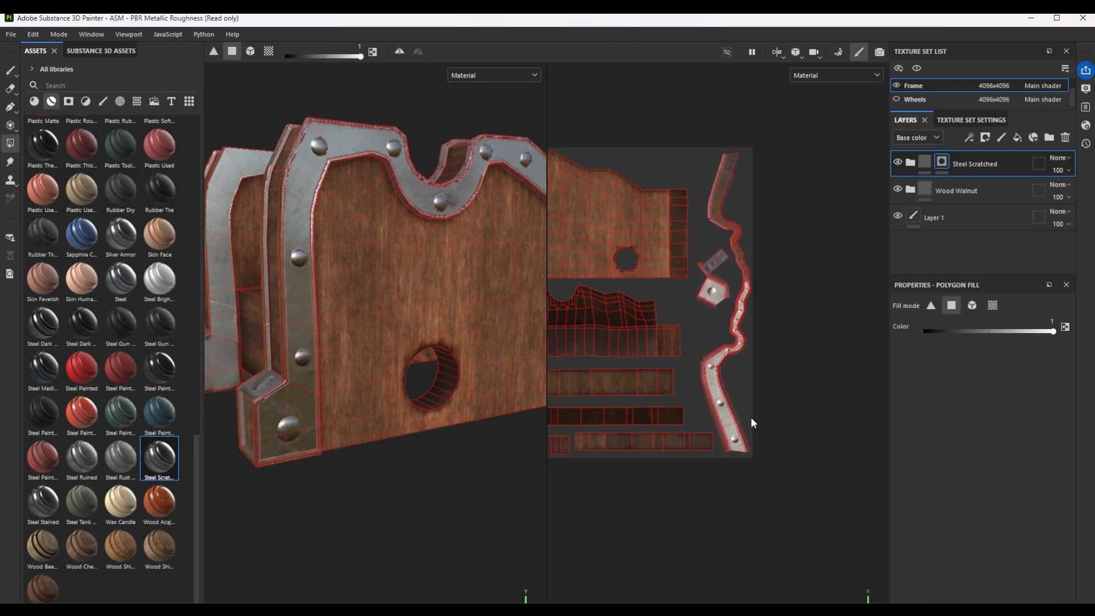
pyautogui.keyDown('alt'); pyautogui.moveTo(625, 328); pyautogui.dragTo(762, 315, button='middle'); pyautogui.keyUp('alt')
pyautogui.moveTo(608, 369); pyautogui.dragTo(582, 388)
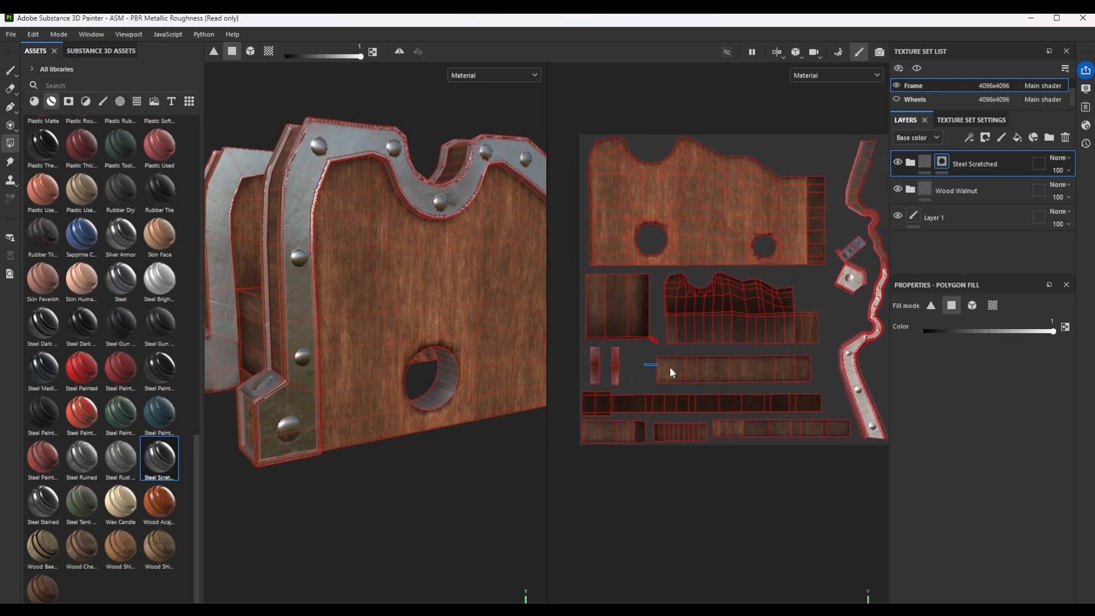
pyautogui.moveTo(670, 368); pyautogui.dragTo(794, 376)
pyautogui.moveTo(566, 392); pyautogui.dragTo(844, 454)
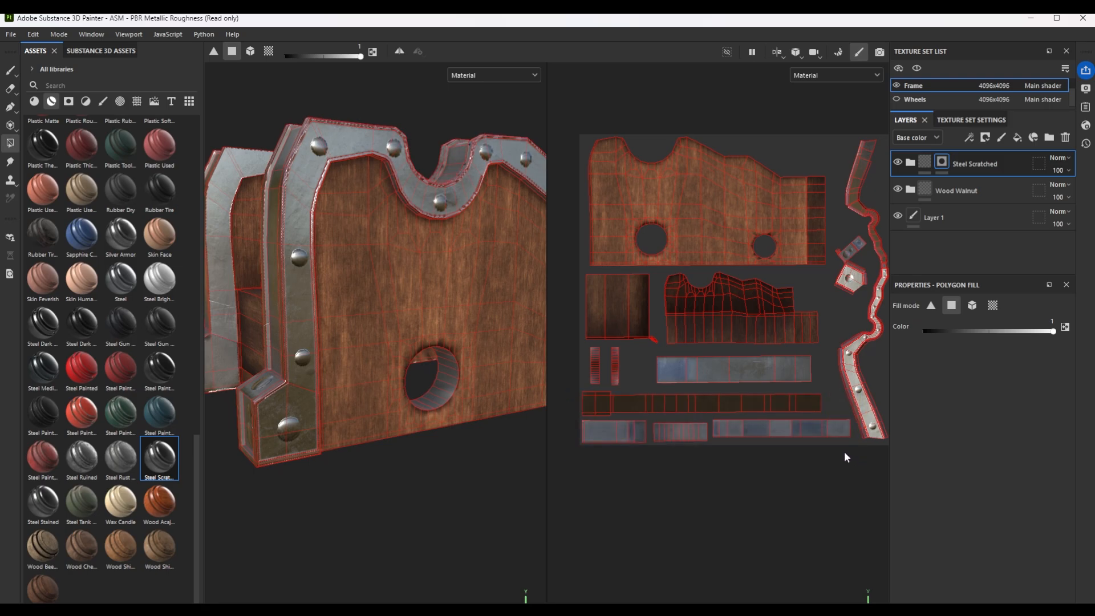
# Add the Steel Gun Matte smart material with a black mask above Steel Scratched and return to the 3D-only view.
pyautogui.scroll(-3, 843, 453)
pyautogui.keyDown('alt'); pyautogui.moveTo(348, 342); pyautogui.dragTo(391, 340); pyautogui.keyUp('alt')
pyautogui.keyDown('alt'); pyautogui.moveTo(392, 340); pyautogui.dragTo(272, 402, button='middle'); pyautogui.keyUp('alt')
pyautogui.scroll(-3, 447, 333)
pyautogui.keyDown('alt'); pyautogui.moveTo(446, 333); pyautogui.dragTo(465, 371); pyautogui.keyUp('alt')
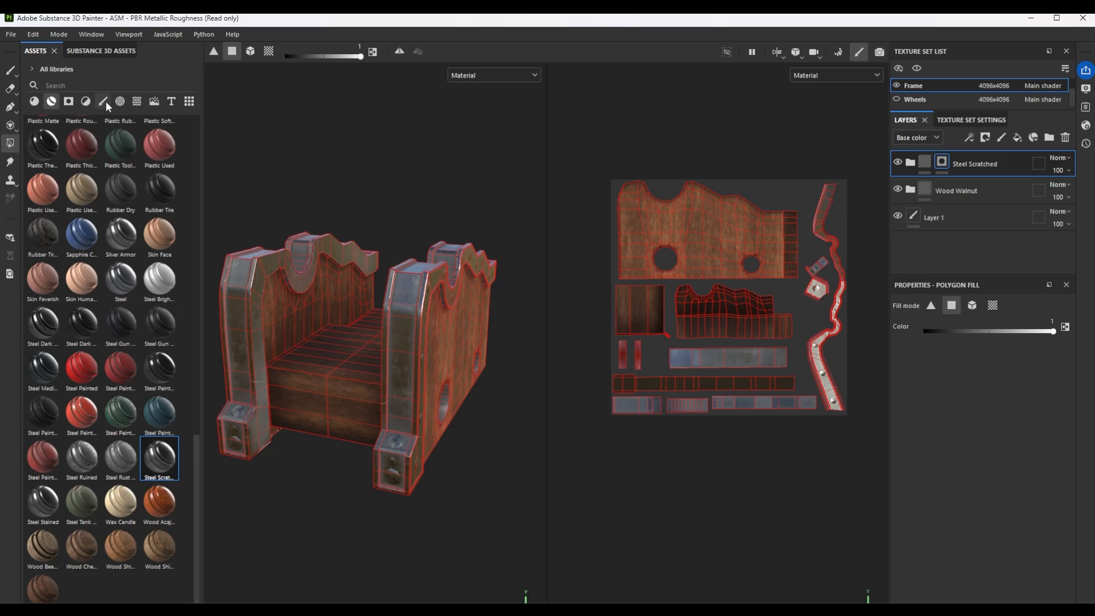
pyautogui.write('gun')
pyautogui.moveTo(43, 137); pyautogui.dragTo(974, 152)
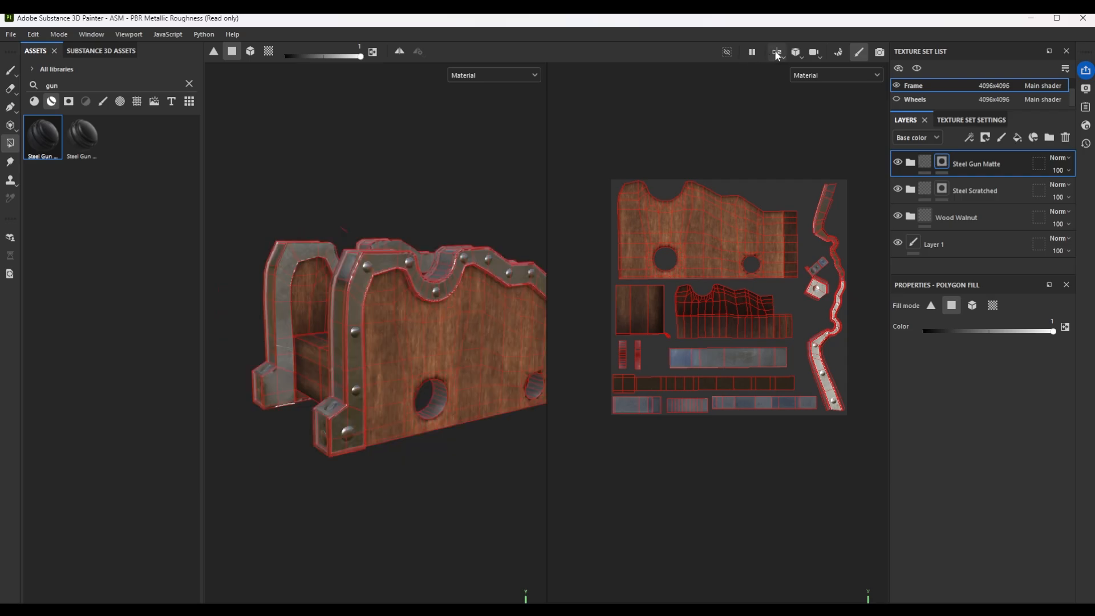
pyautogui.click(777, 52)
pyautogui.click(787, 74)
# Paint the Steel Gun Matte mask over the side rivets near the frame's foot, using brush size 4.66 for the smaller rivet.
pyautogui.scroll(5, 576, 307)
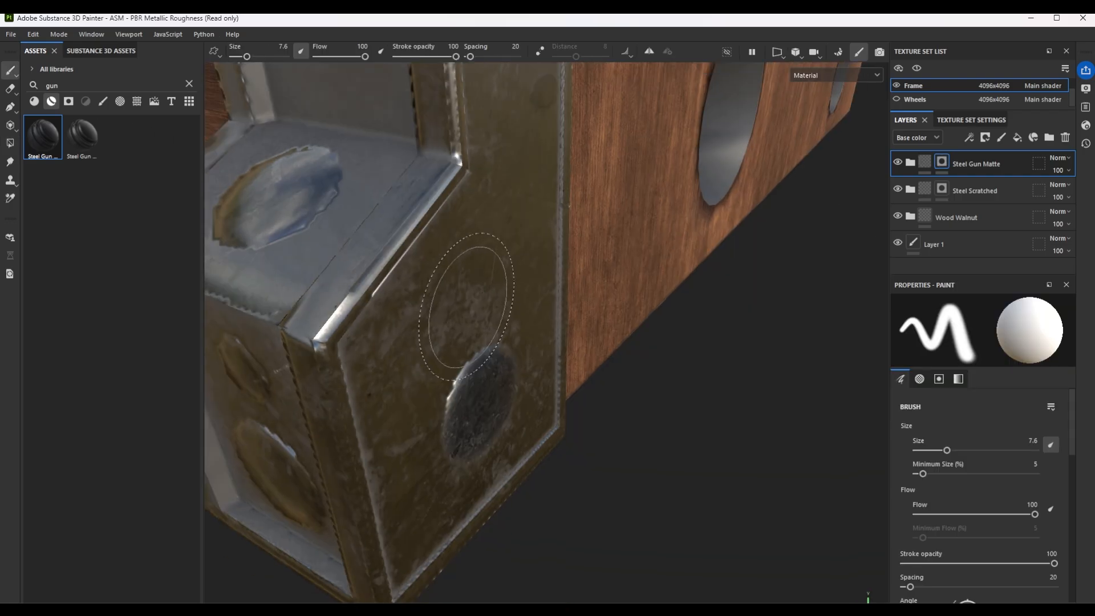
pyautogui.scroll(-3, 467, 289)
pyautogui.moveTo(618, 222)
pyautogui.keyDown('alt'); pyautogui.mouseDown()
pyautogui.moveTo(550, 155)
pyautogui.moveTo(612, 378)
pyautogui.mouseUp(); pyautogui.keyUp('alt')
pyautogui.scroll(5, 556, 333)
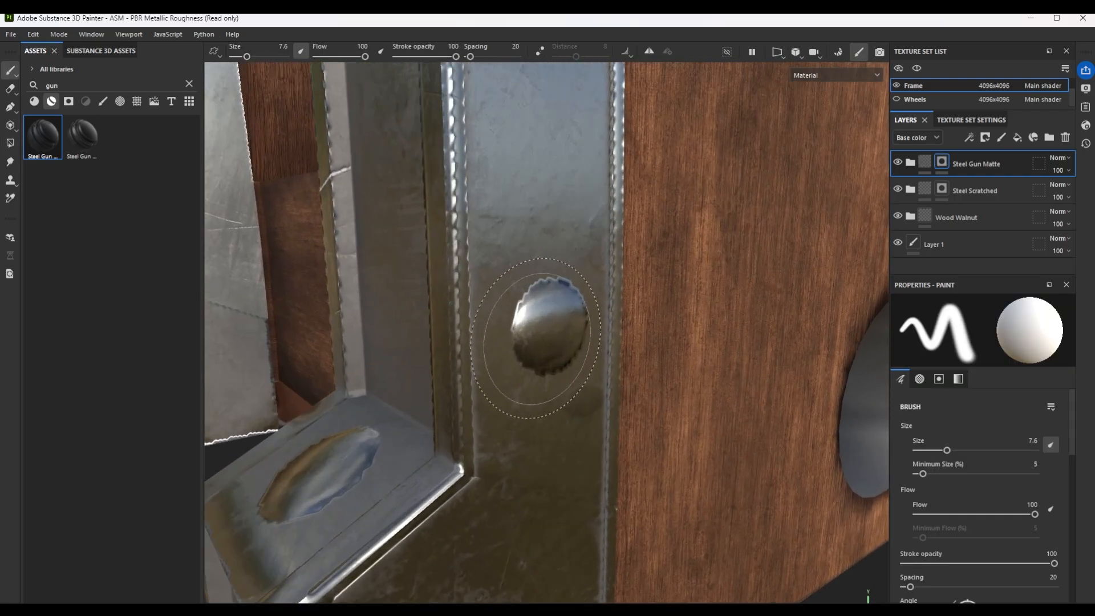
pyautogui.keyDown('ctrl'); pyautogui.moveTo(551, 327); pyautogui.dragTo(525, 326, button='right'); pyautogui.keyUp('ctrl')
pyautogui.click(550, 325)
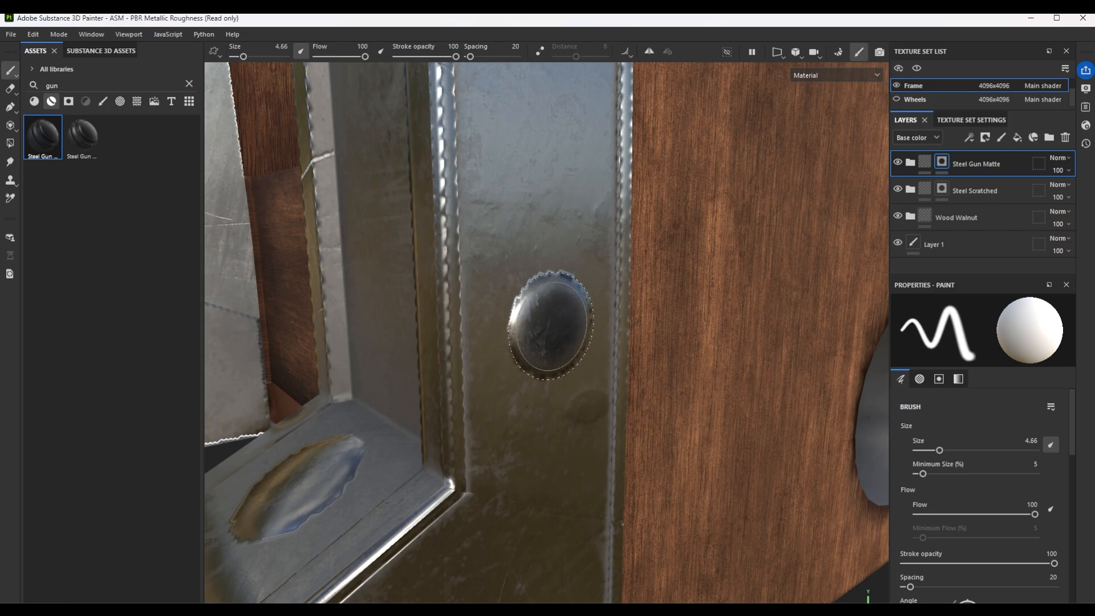
# Switch to the Basic Hard brush and repaint the two lower side rivets with crisp edges in Steel Gun Matte.
pyautogui.click(102, 102)
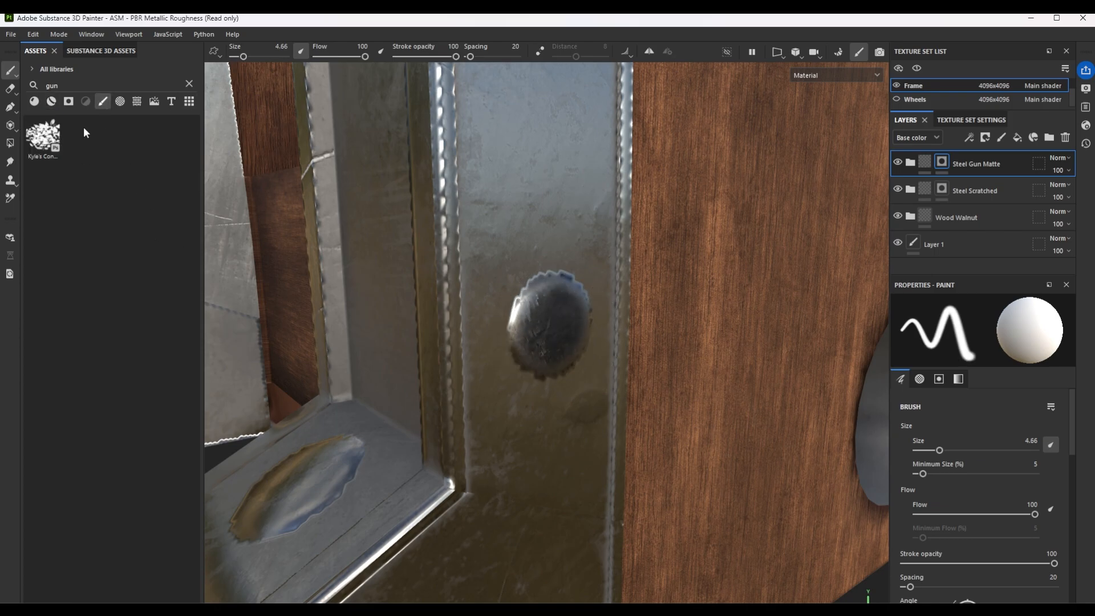
pyautogui.click(190, 83)
pyautogui.click(121, 226)
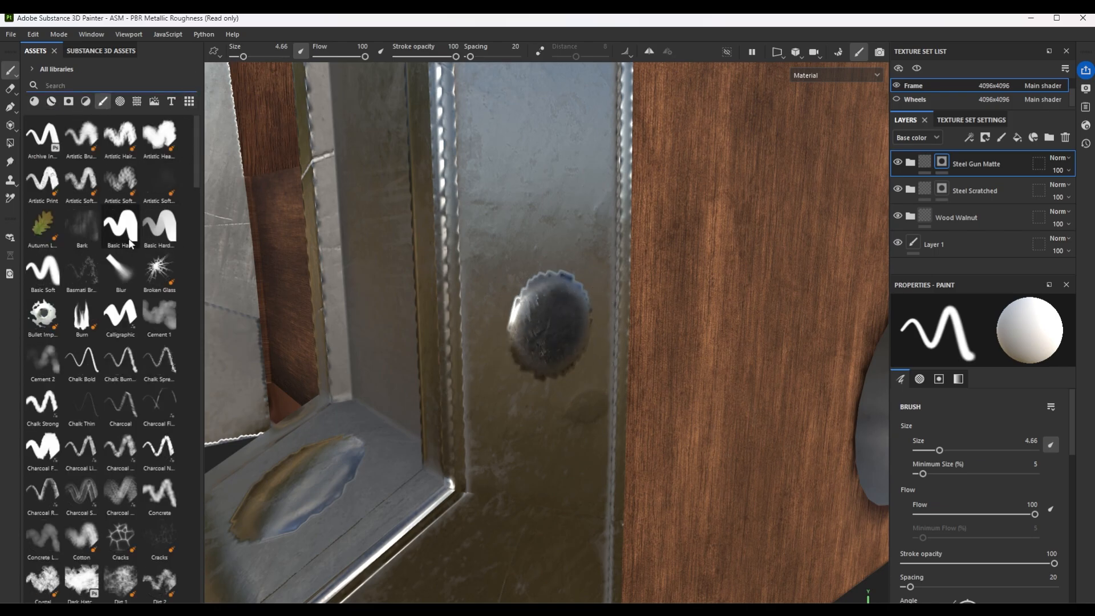
pyautogui.click(551, 326)
pyautogui.keyDown('alt'); pyautogui.moveTo(664, 382); pyautogui.dragTo(504, 379); pyautogui.keyUp('alt')
pyautogui.keyDown('alt'); pyautogui.moveTo(504, 379); pyautogui.dragTo(522, 318, button='middle'); pyautogui.keyUp('alt')
pyautogui.keyDown('ctrl'); pyautogui.moveTo(452, 466); pyautogui.dragTo(476, 466, button='right'); pyautogui.keyUp('ctrl')
pyautogui.click(452, 467)
# Paint the rivets along the frame's upper stepped trim in Steel Gun Matte with brush size 4.68.
pyautogui.scroll(-5, 592, 320)
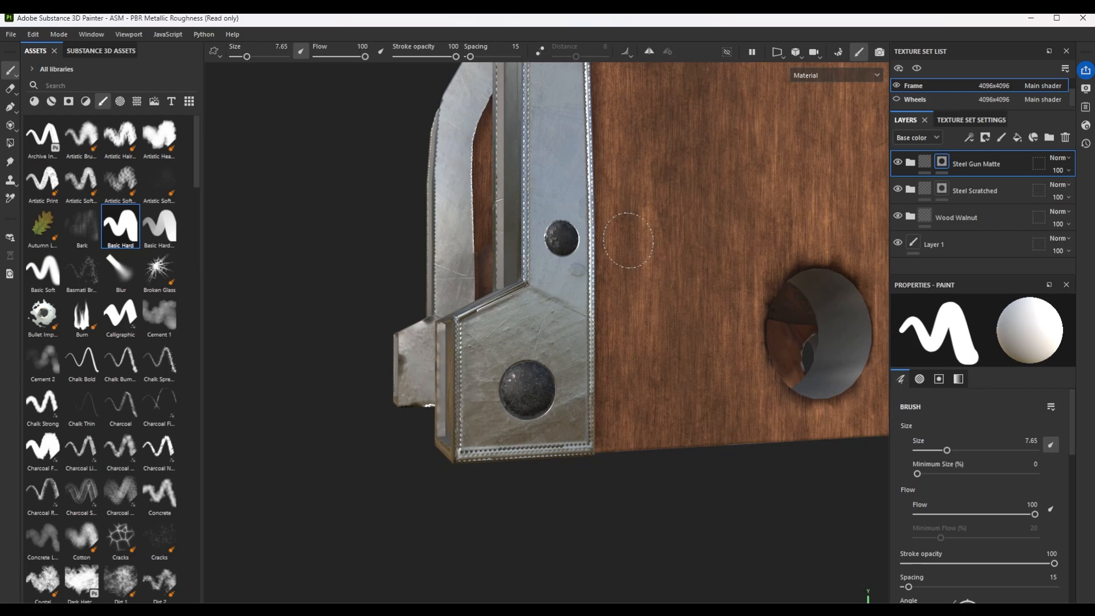
pyautogui.keyDown('alt'); pyautogui.moveTo(626, 240); pyautogui.dragTo(588, 130); pyautogui.keyUp('alt')
pyautogui.keyDown('alt'); pyautogui.moveTo(588, 130); pyautogui.dragTo(522, 356, button='middle'); pyautogui.keyUp('alt')
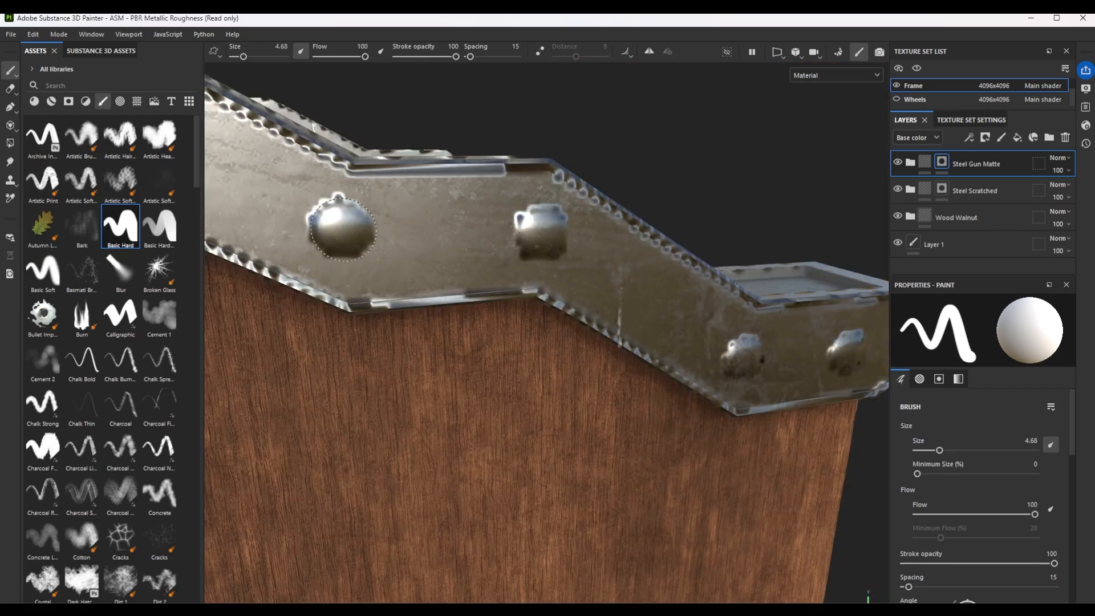
pyautogui.click(339, 230)
pyautogui.click(540, 231)
pyautogui.keyDown('alt'); pyautogui.moveTo(659, 311); pyautogui.dragTo(544, 267); pyautogui.keyUp('alt')
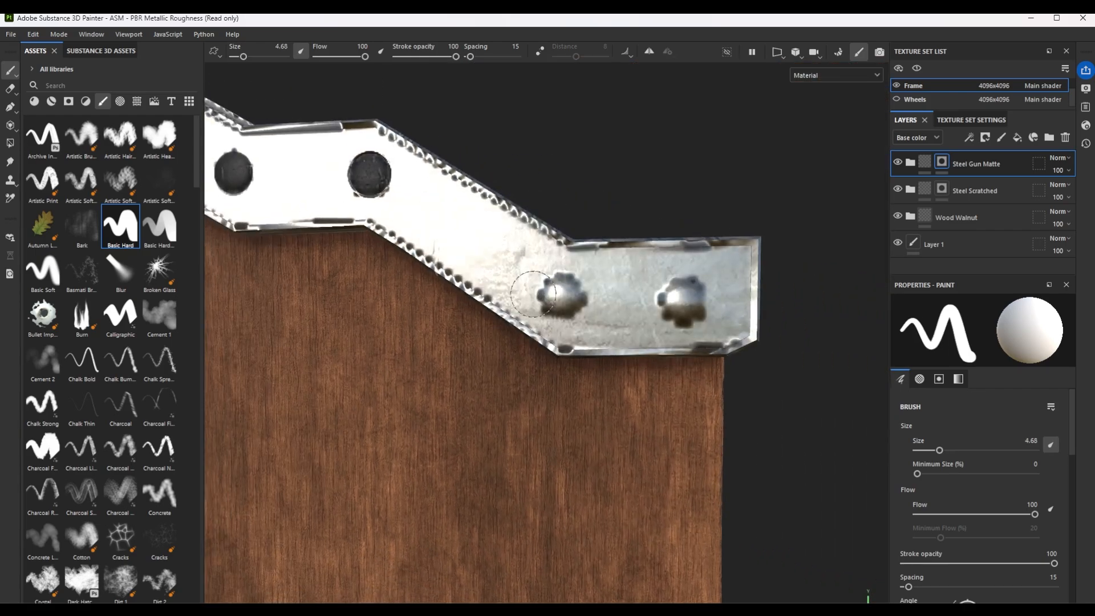
pyautogui.click(562, 296)
pyautogui.click(687, 304)
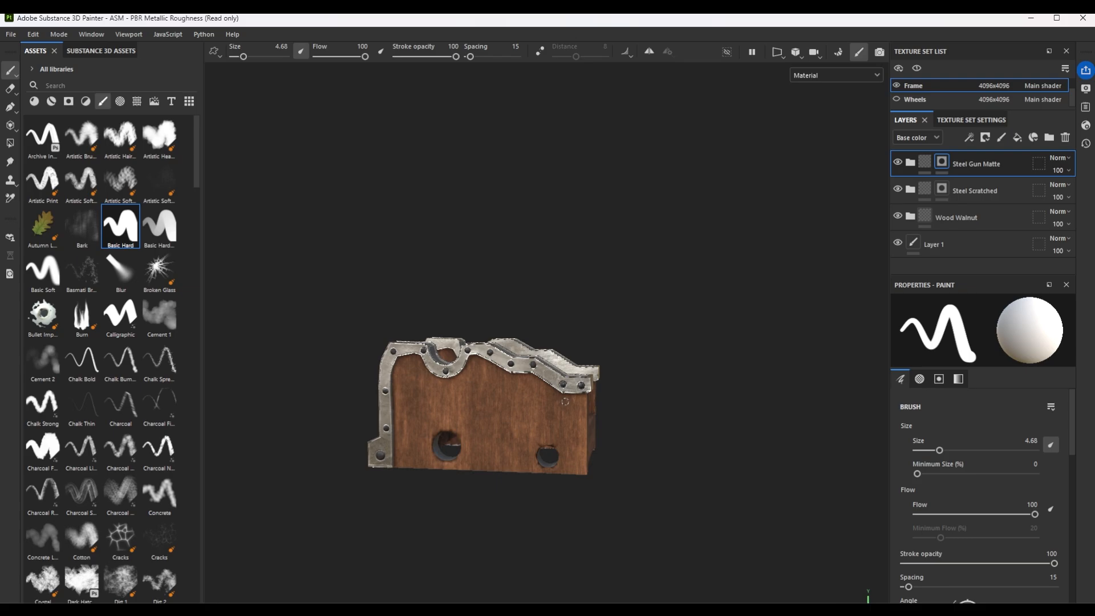
# Paint the rivets on the end of the frame's foot block in Steel Gun Matte, enlarging the brush to 7.61.
pyautogui.moveTo(414, 397)
pyautogui.keyDown('alt'); pyautogui.mouseDown()
pyautogui.moveTo(633, 396)
pyautogui.moveTo(466, 502)
pyautogui.moveTo(513, 399)
pyautogui.mouseUp(); pyautogui.keyUp('alt')
pyautogui.scroll(3, 633, 395)
pyautogui.scroll(5, 513, 399)
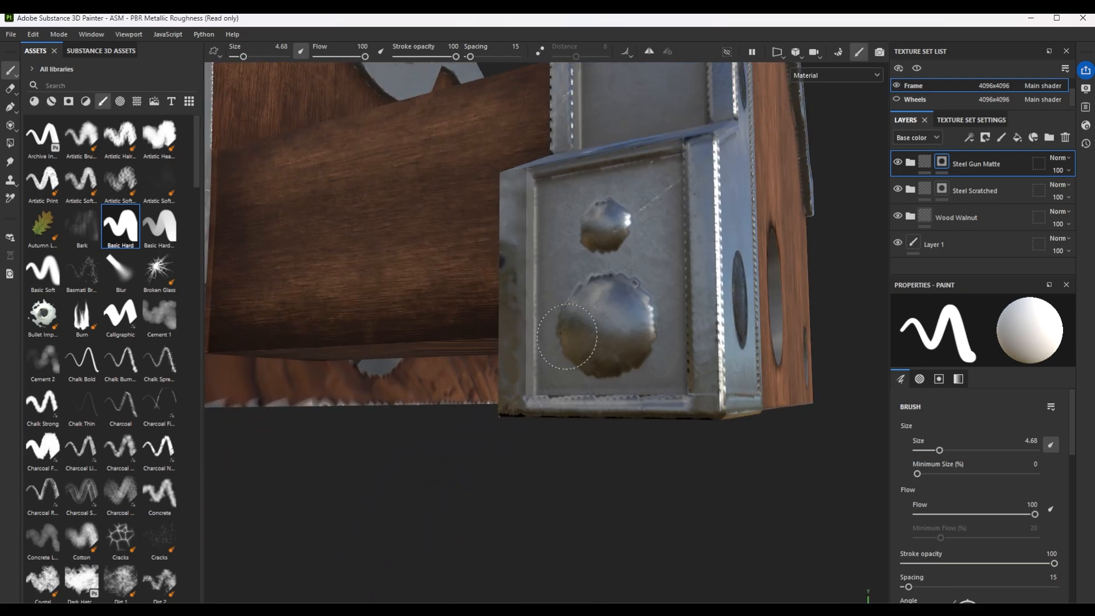
pyautogui.scroll(2, 513, 399)
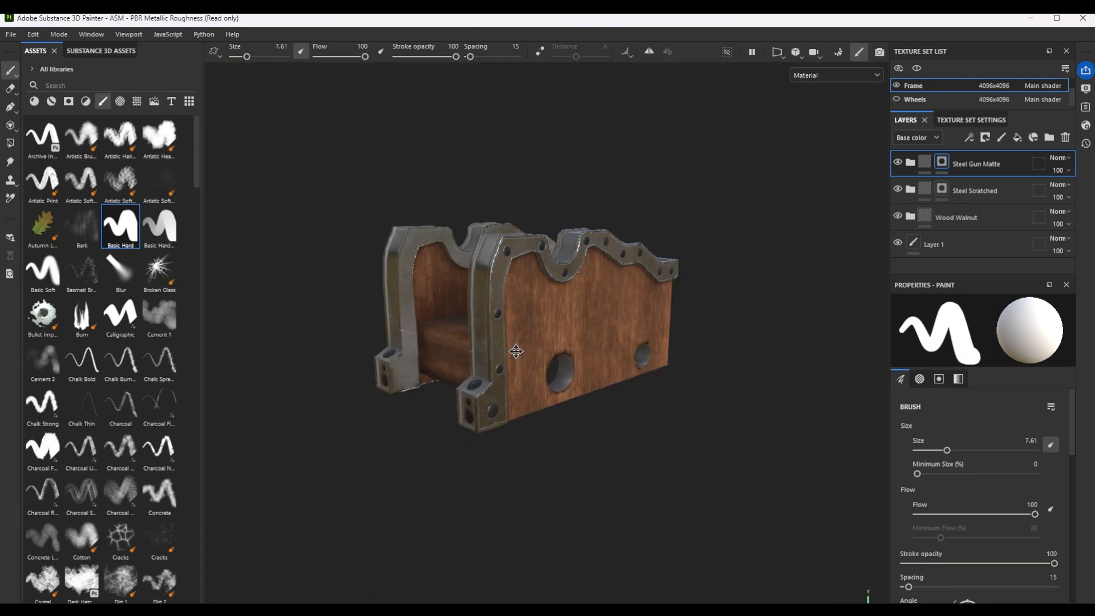
pyautogui.keyDown('alt'); pyautogui.moveTo(516, 351); pyautogui.dragTo(582, 386); pyautogui.keyUp('alt')
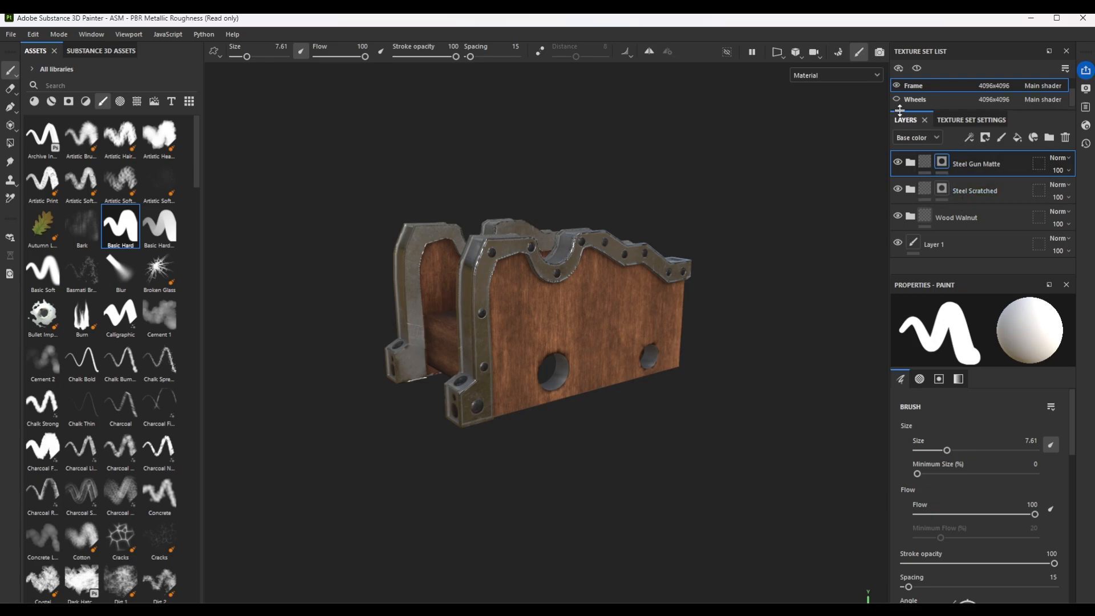
# Isolate the Wheels by hiding the Frame texture set, then show and select the Wheels texture set.
pyautogui.click(896, 86)
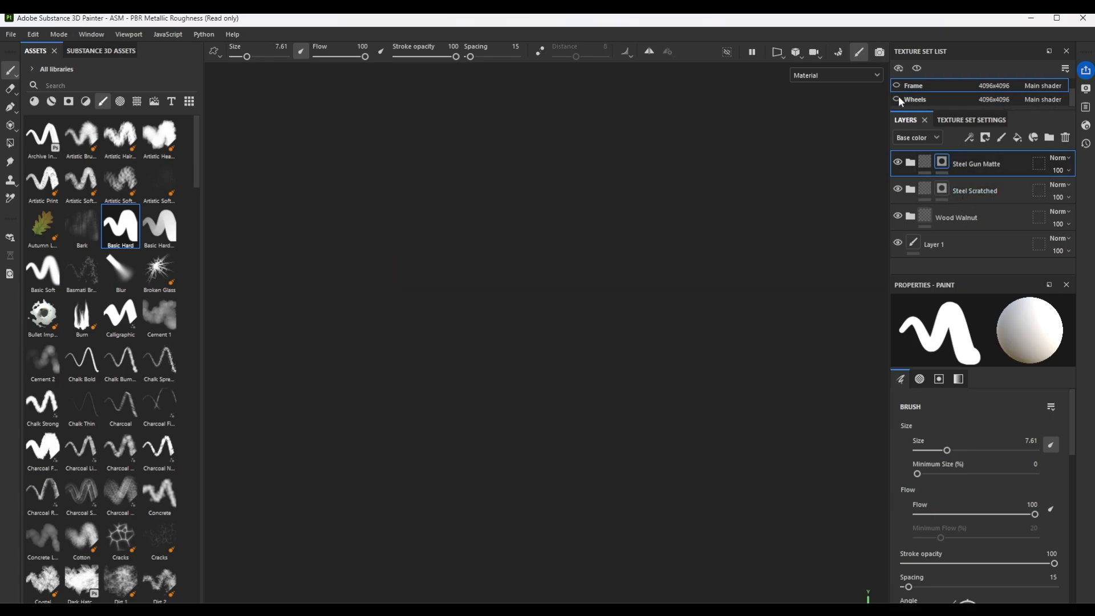
pyautogui.click(896, 99)
pyautogui.click(924, 100)
pyautogui.press('4')
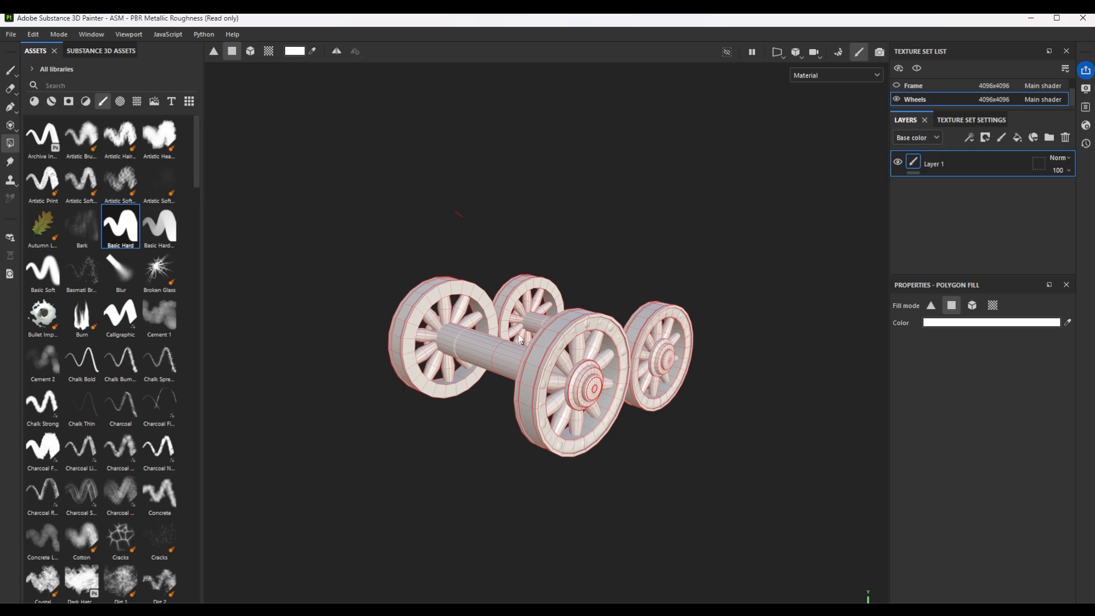
# Apply the Wood Walnut smart material to the wheels and add Steel Scratched above it.
pyautogui.click(53, 103)
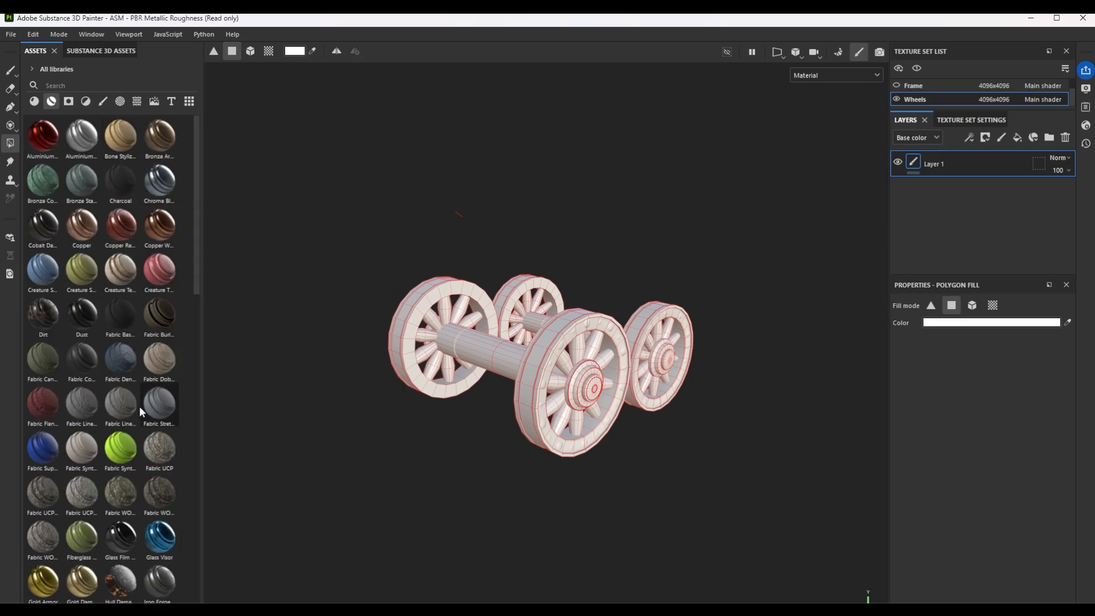
pyautogui.scroll(-10, 139, 406)
pyautogui.moveTo(43, 587)
pyautogui.mouseDown()
pyautogui.moveTo(293, 464)
pyautogui.moveTo(933, 215)
pyautogui.moveTo(585, 379)
pyautogui.moveTo(559, 340)
pyautogui.mouseUp()
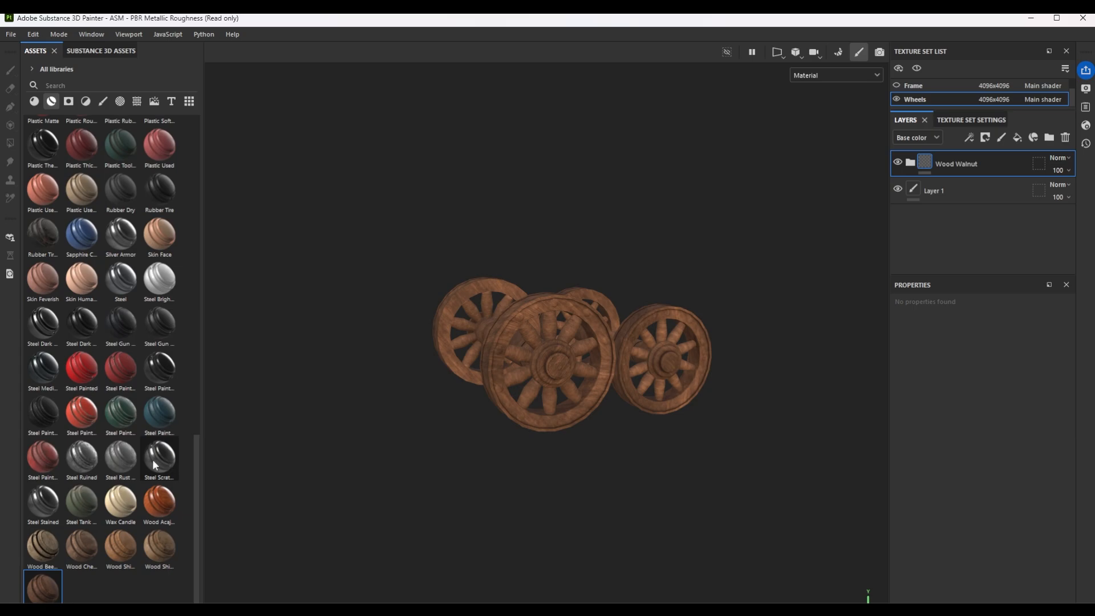
pyautogui.moveTo(155, 462); pyautogui.dragTo(962, 157)
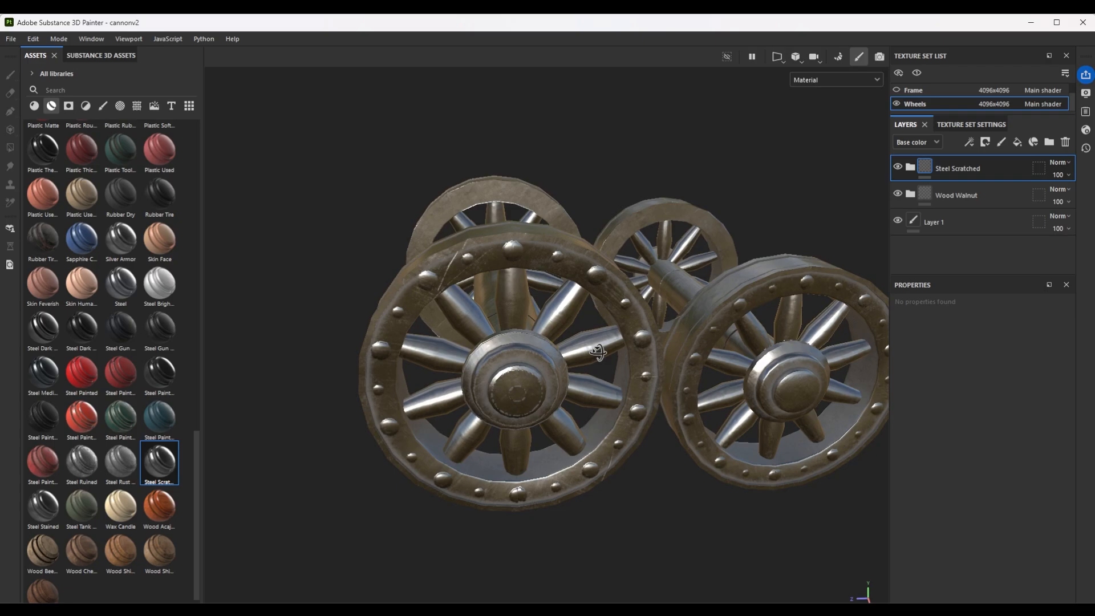
pyautogui.keyDown('alt'); pyautogui.moveTo(597, 352); pyautogui.dragTo(502, 319, button='middle'); pyautogui.keyUp('alt')
pyautogui.keyDown('alt'); pyautogui.moveTo(502, 319); pyautogui.dragTo(547, 365); pyautogui.keyUp('alt')
pyautogui.click(899, 167)
pyautogui.click(898, 166)
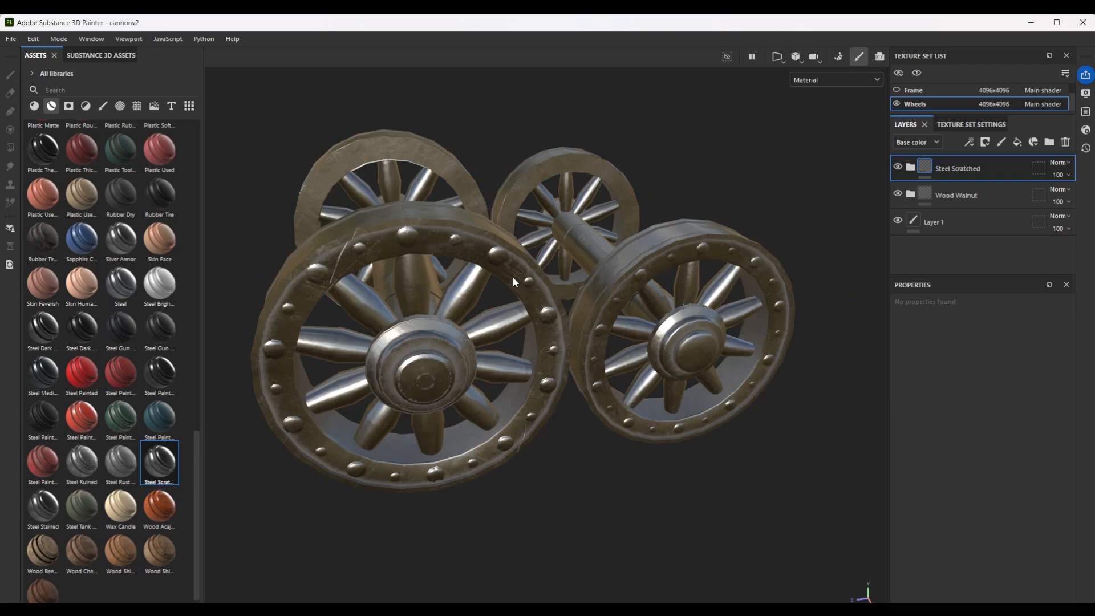
# Add a black mask to the wheels' Steel Scratched layer and mesh-fill the hubs and axles to make them steel.
pyautogui.keyDown('alt'); pyautogui.moveTo(512, 276); pyautogui.dragTo(532, 312); pyautogui.keyUp('alt')
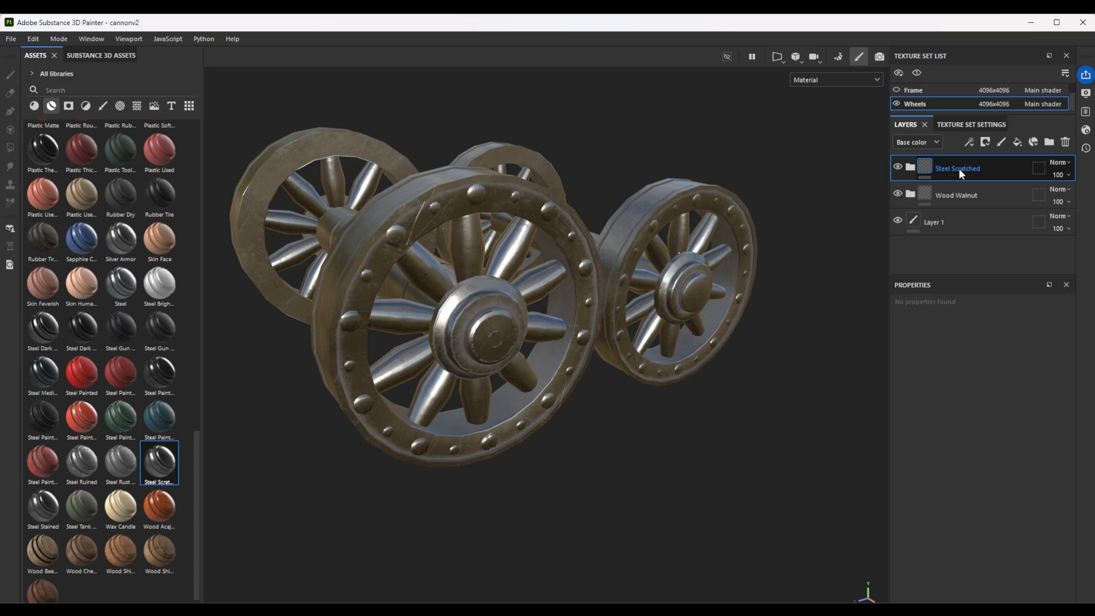
pyautogui.click(988, 143)
pyautogui.click(1021, 171)
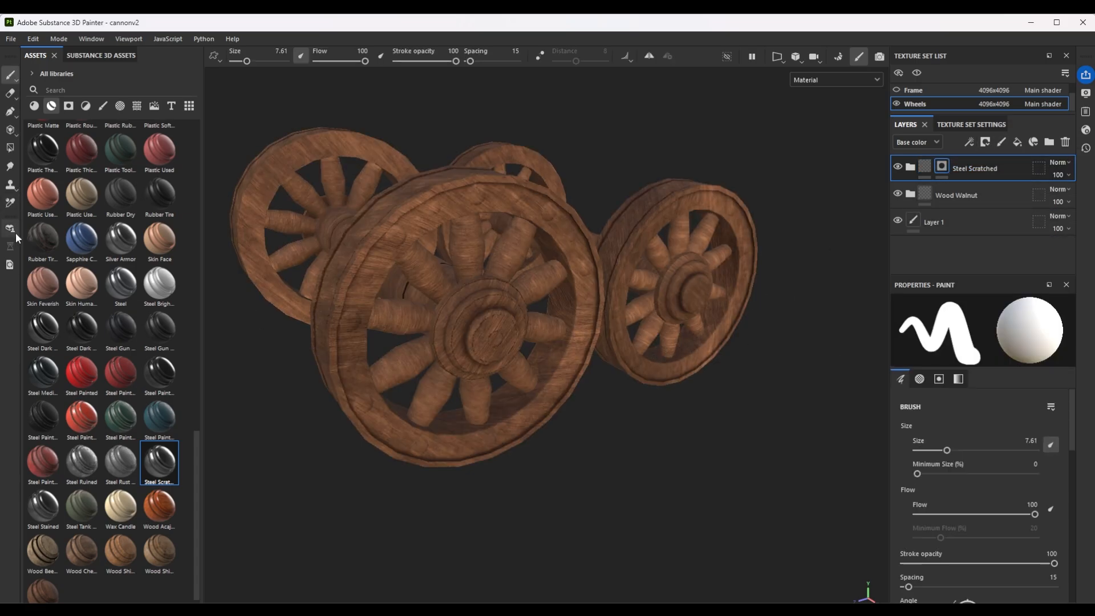
pyautogui.click(11, 150)
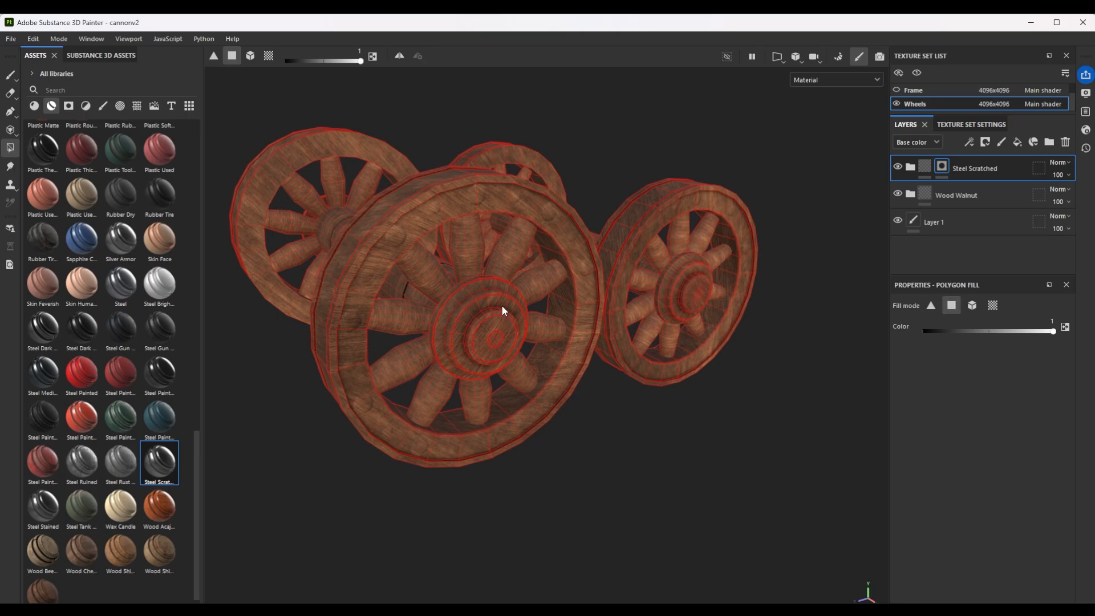
pyautogui.click(974, 308)
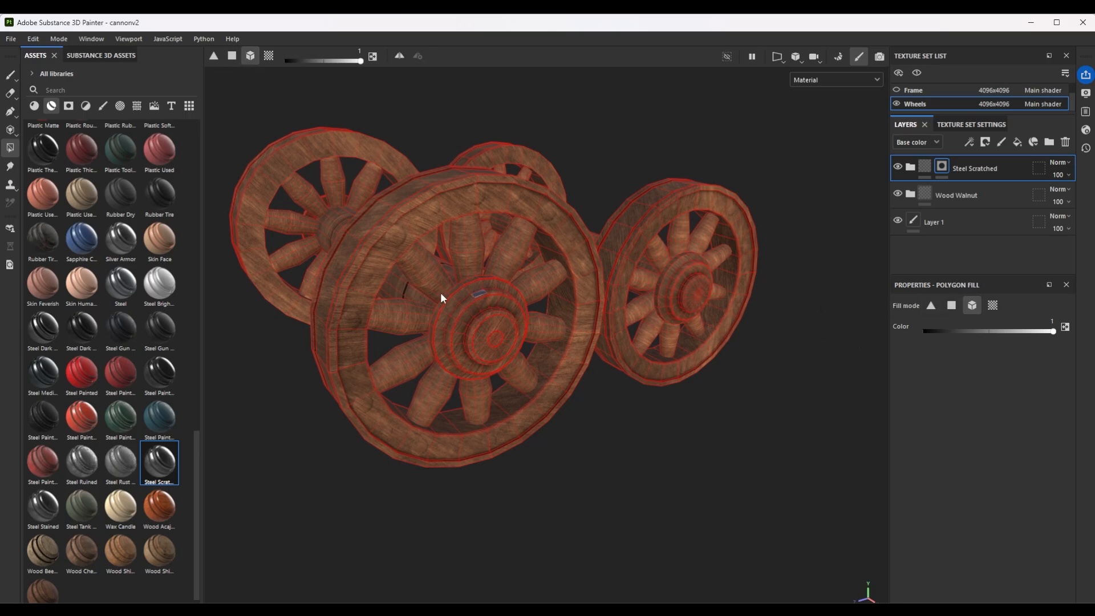
pyautogui.click(479, 318)
pyautogui.click(688, 281)
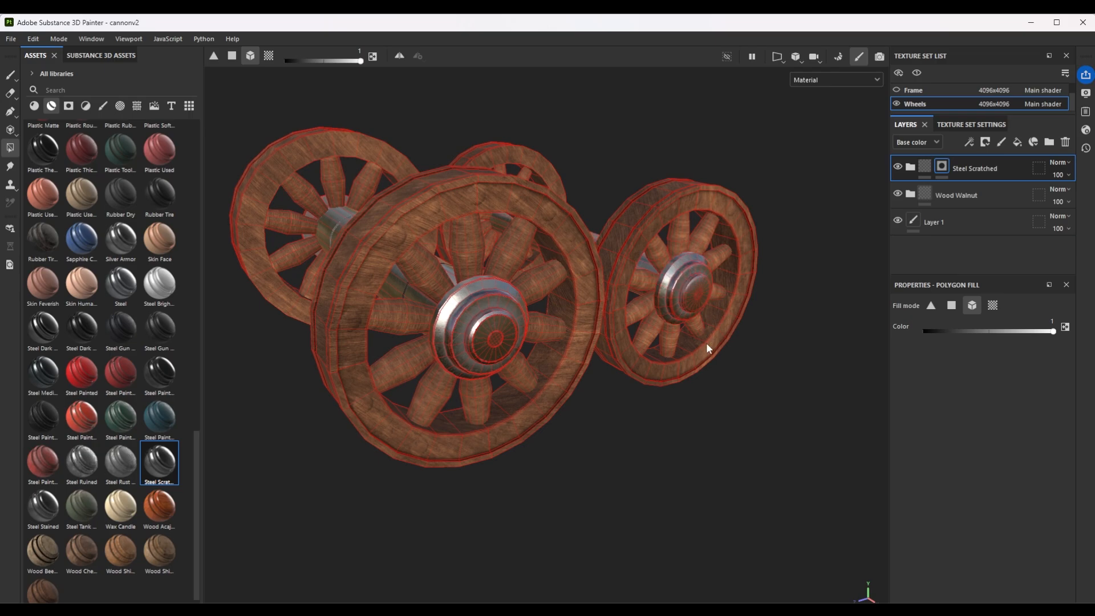
# Fill the front wheels' rims with Steel Scratched, and quad-fill their flat face polygons in the UV view at colour 0 to restore the wood.
pyautogui.keyDown('alt'); pyautogui.moveTo(741, 357); pyautogui.dragTo(530, 394); pyautogui.keyUp('alt')
pyautogui.moveTo(993, 332); pyautogui.dragTo(857, 337)
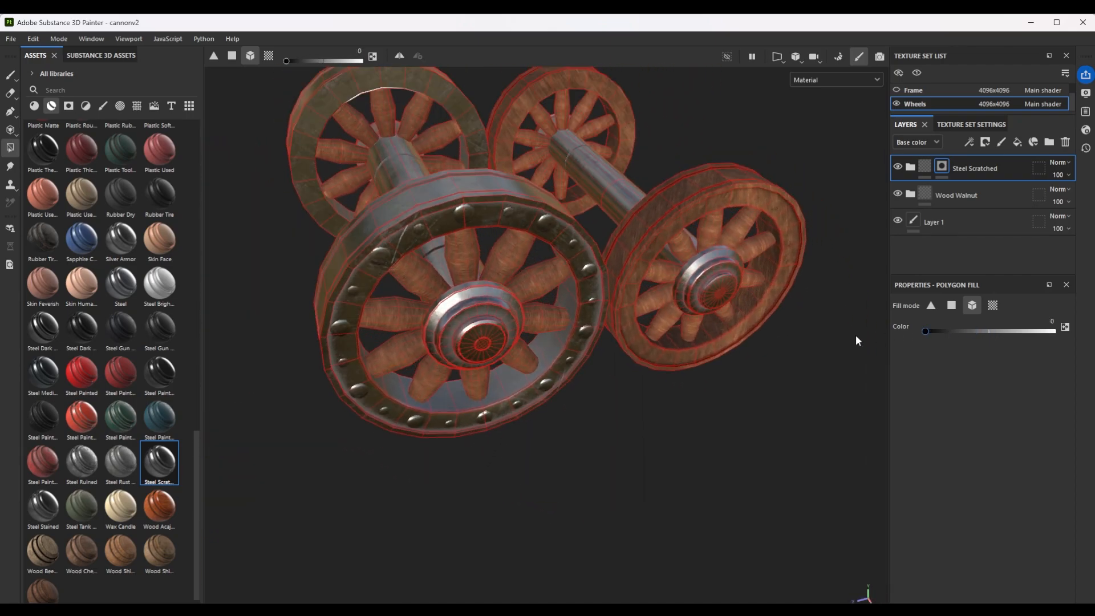
pyautogui.click(951, 306)
pyautogui.press('F1')
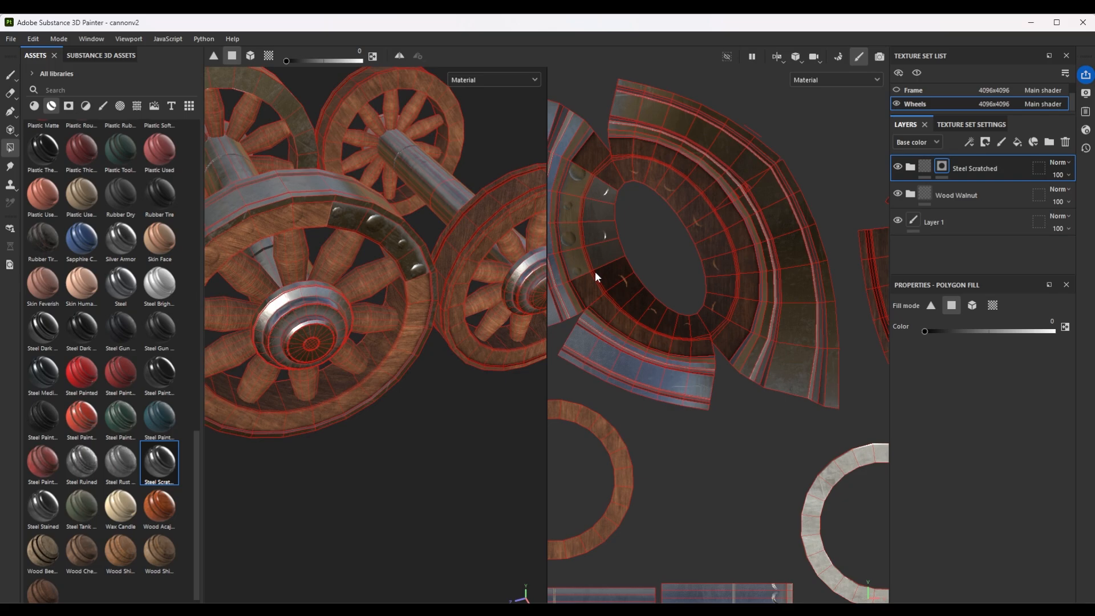
pyautogui.click(587, 235)
pyautogui.click(570, 228)
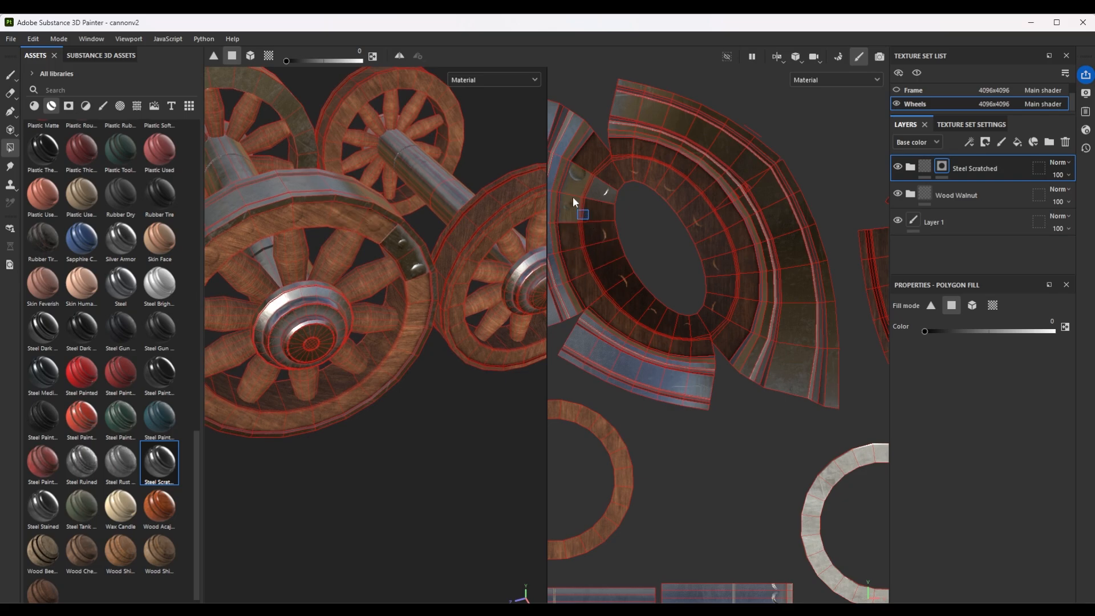
pyautogui.click(573, 198)
pyautogui.click(585, 177)
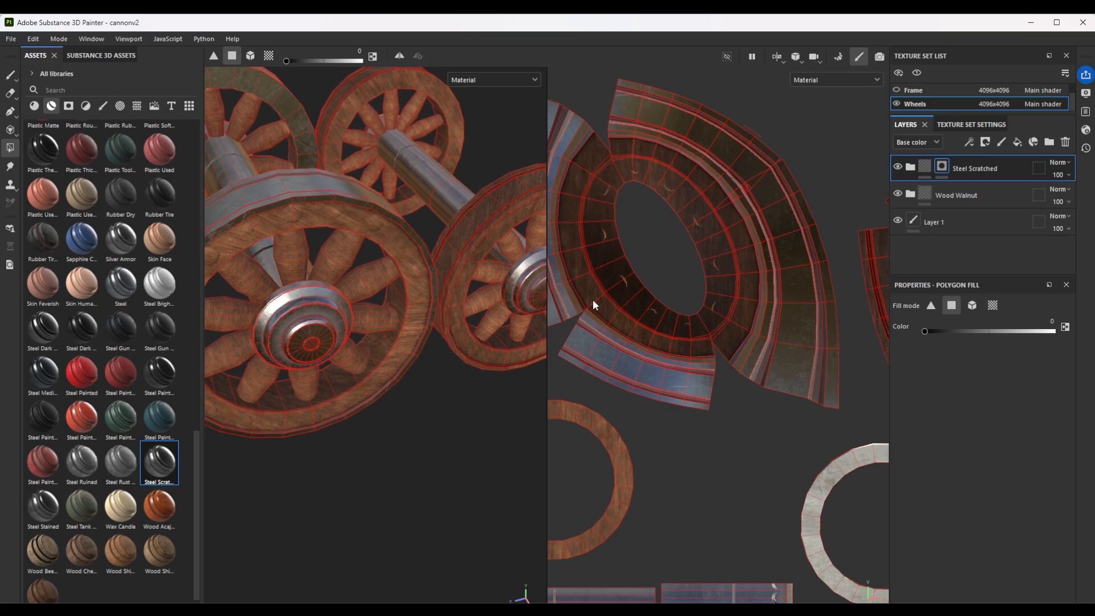
# Fill the rear wheels' rim UV island at colour 1 in the Steel Scratched mask.
pyautogui.keyDown('alt'); pyautogui.moveTo(366, 300); pyautogui.dragTo(485, 283); pyautogui.keyUp('alt')
pyautogui.scroll(4, 313, 316)
pyautogui.scroll(-4, 321, 313)
pyautogui.scroll(-3, 765, 307)
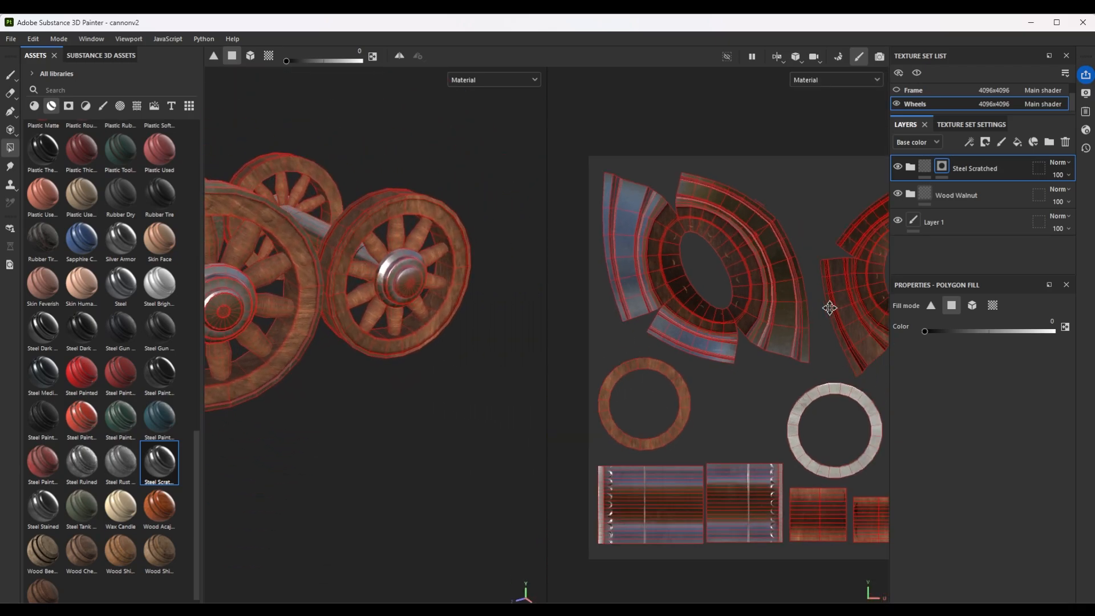
pyautogui.moveTo(830, 308); pyautogui.dragTo(658, 287, button='middle')
pyautogui.scroll(5, 649, 238)
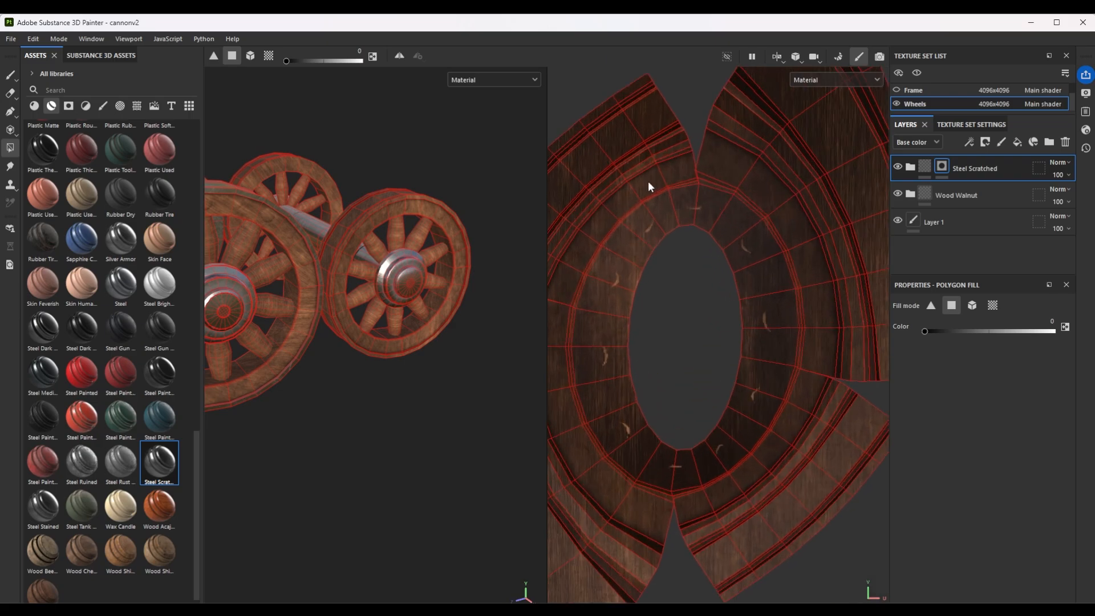
pyautogui.scroll(2, 362, 349)
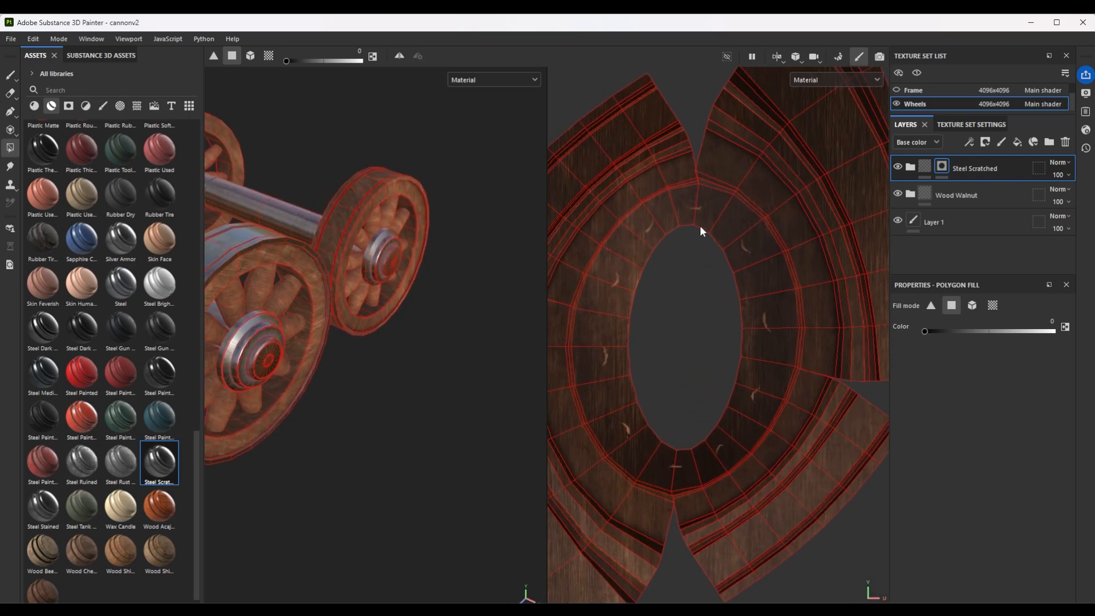
pyautogui.scroll(-4, 702, 227)
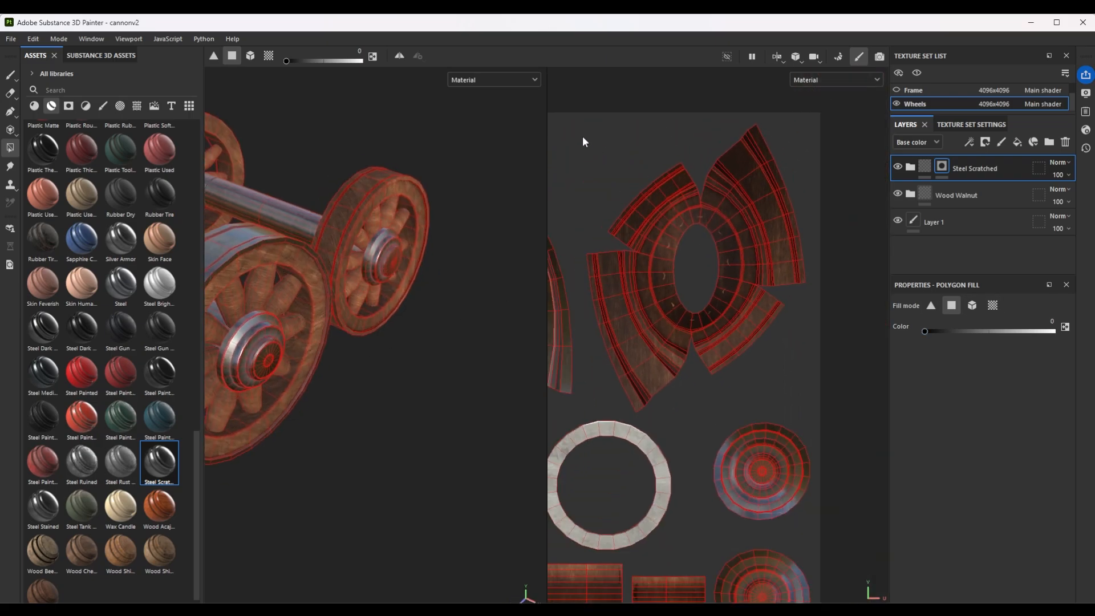
pyautogui.press('x')
pyautogui.moveTo(579, 127); pyautogui.dragTo(828, 421)
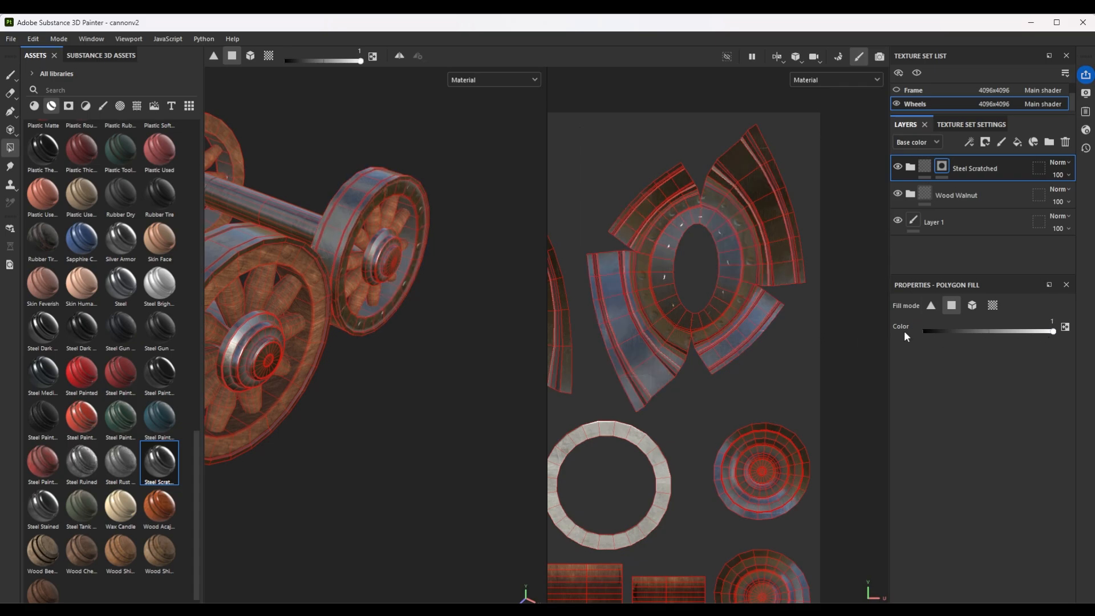
# Quad-fill the rear wheels' face rings at colour 0 to restore the wood, keeping steel on the outer tyre.
pyautogui.scroll(6, 679, 217)
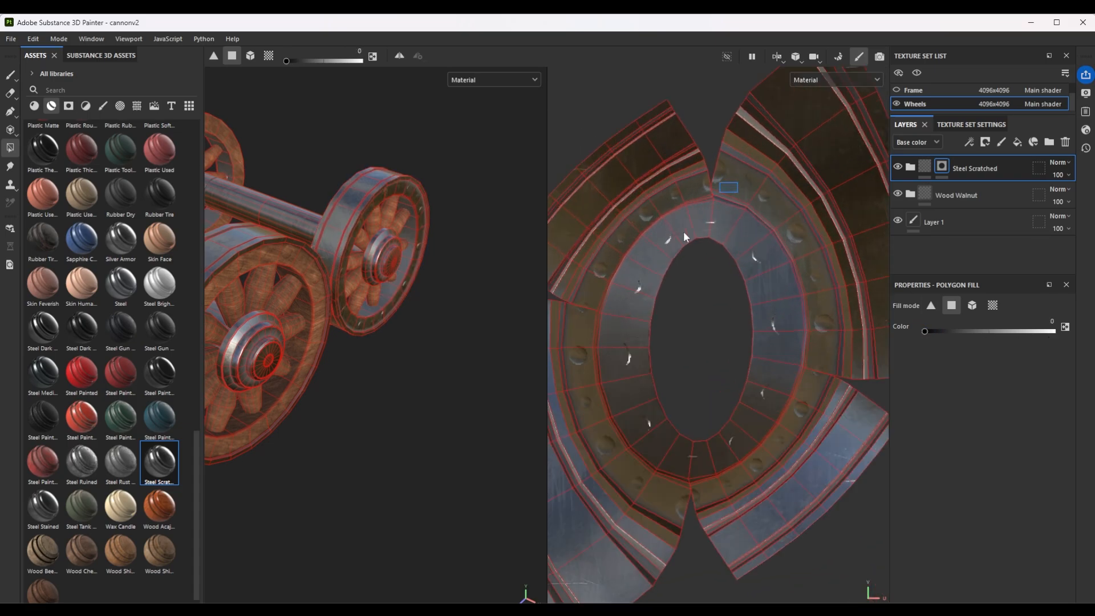
pyautogui.moveTo(660, 226); pyautogui.dragTo(592, 331)
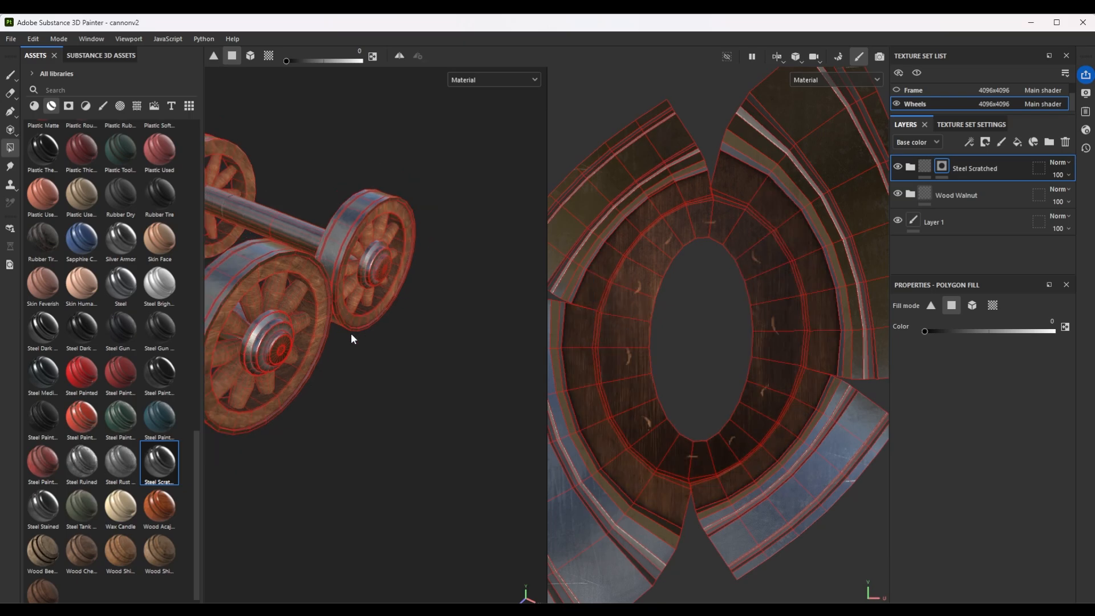
pyautogui.keyDown('alt'); pyautogui.moveTo(350, 333); pyautogui.dragTo(378, 288); pyautogui.keyUp('alt')
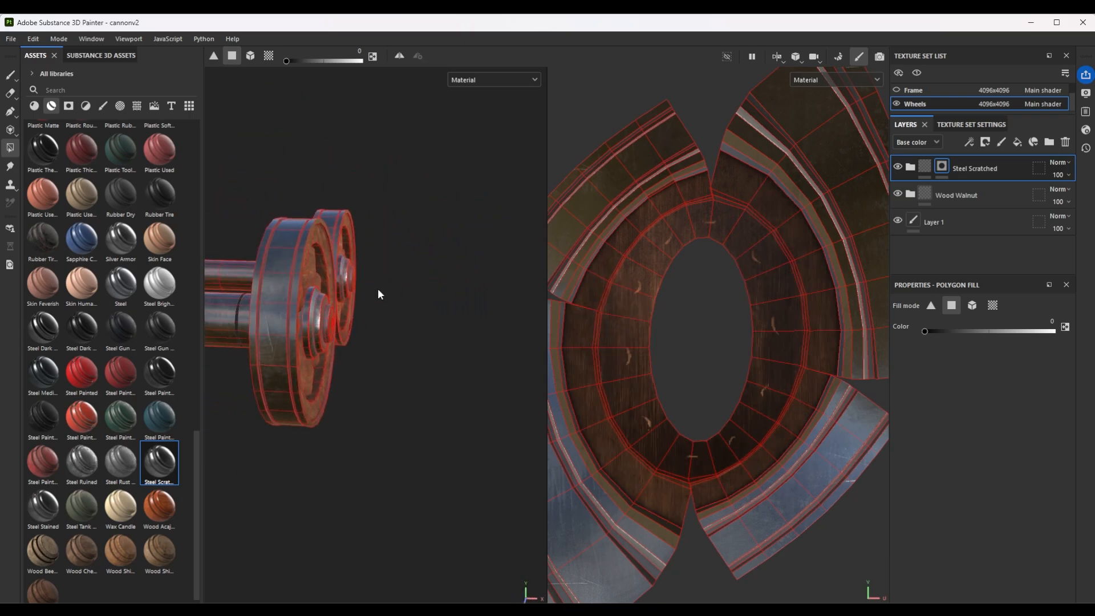
# Add the Steel Medieval Stylized smart material above Steel Scratched and give it a black mask, working in the 3D-only view.
pyautogui.keyDown('alt'); pyautogui.moveTo(285, 320); pyautogui.dragTo(418, 320, button='middle'); pyautogui.keyUp('alt')
pyautogui.scroll(3, 423, 272)
pyautogui.scroll(2, 424, 277)
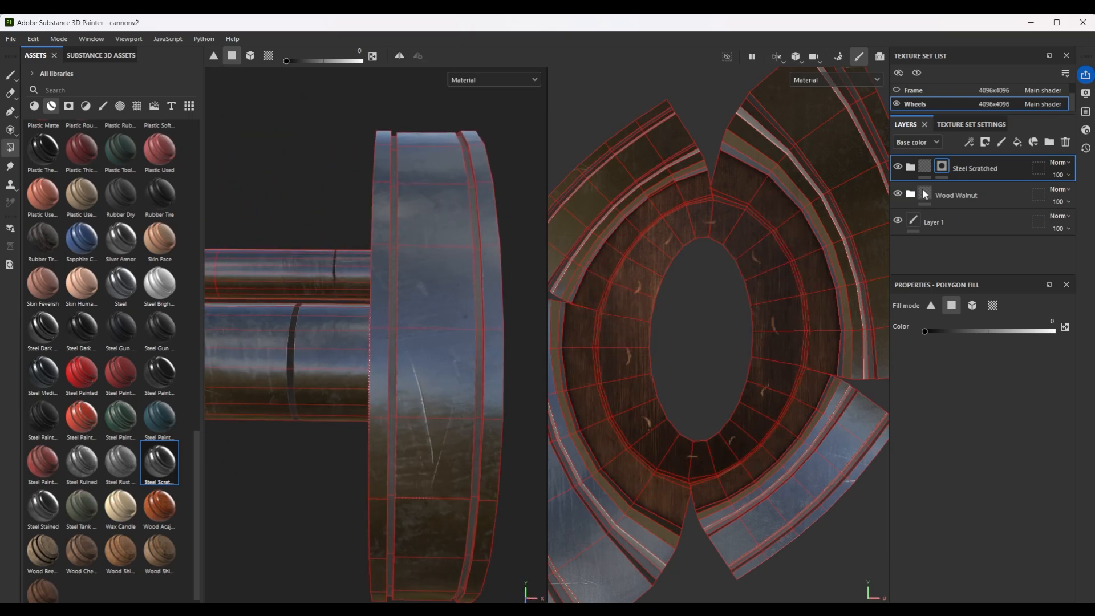
pyautogui.moveTo(50, 378); pyautogui.dragTo(980, 155)
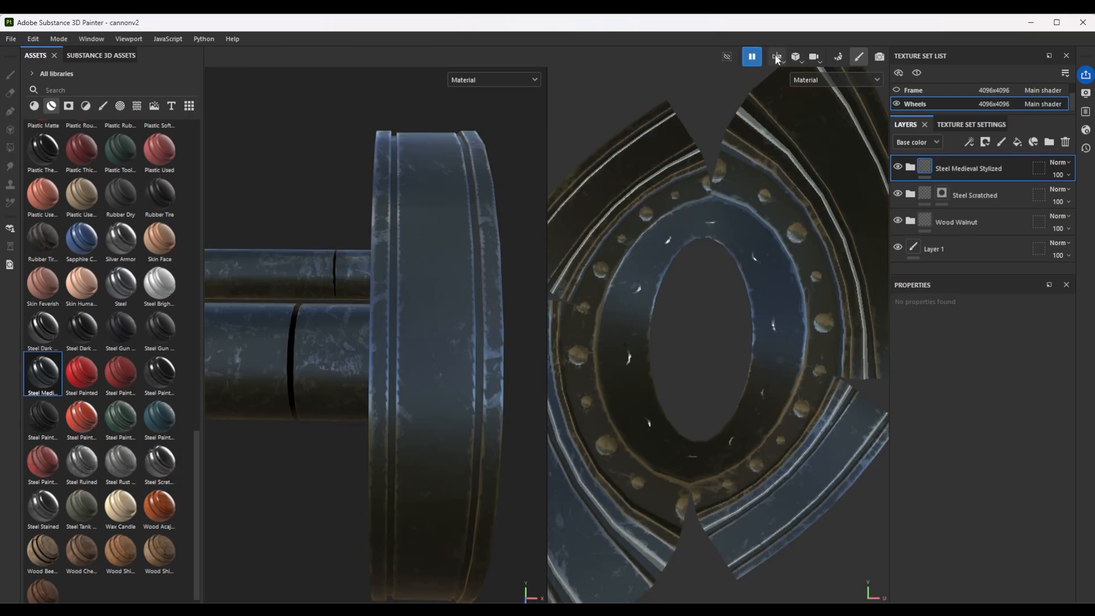
pyautogui.click(751, 56)
pyautogui.click(796, 57)
pyautogui.click(814, 87)
pyautogui.keyDown('alt'); pyautogui.moveTo(639, 285); pyautogui.dragTo(576, 308); pyautogui.keyUp('alt')
pyautogui.scroll(-5, 576, 308)
pyautogui.rightClick(968, 166)
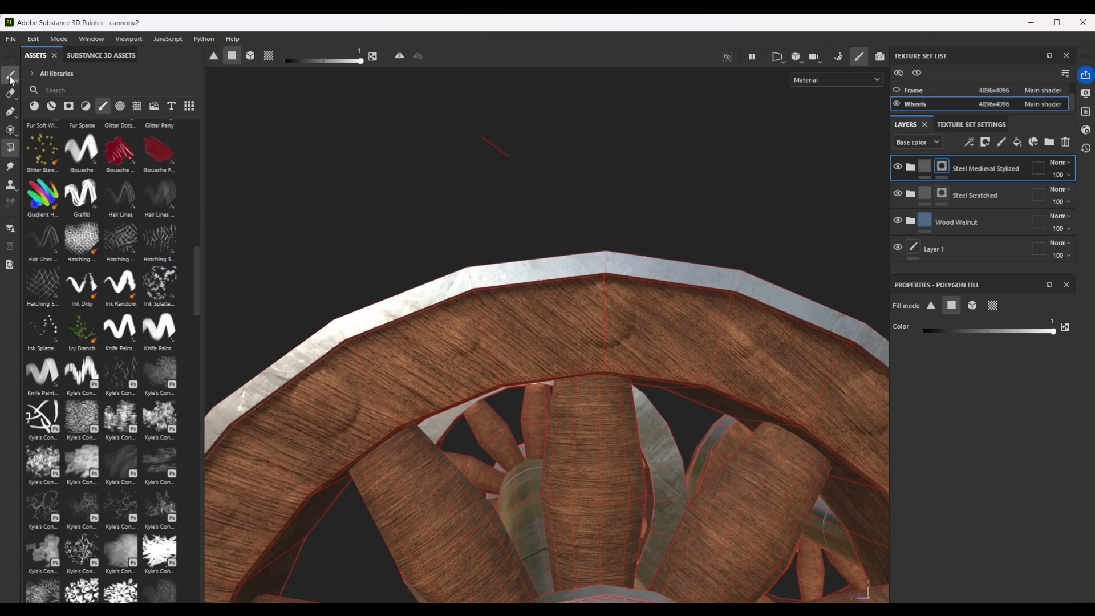
# Paint the large rivets on the front wheel's rim into the Steel Scratched mask with a brush size of 4.67.
pyautogui.click(9, 74)
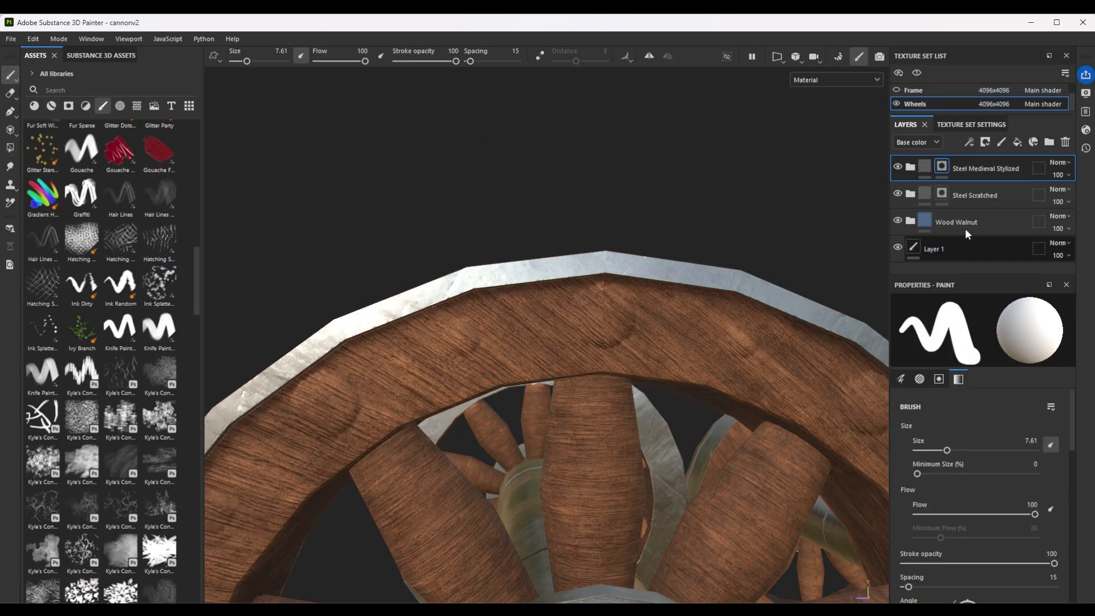
pyautogui.click(946, 193)
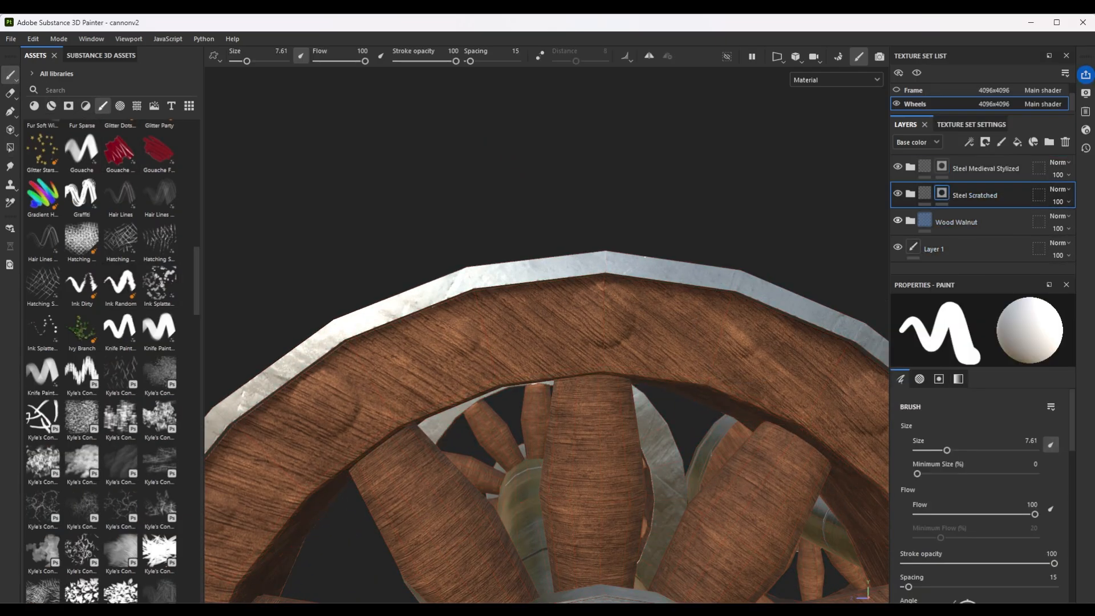
pyautogui.press('[')
pyautogui.press('[')
pyautogui.press('[')
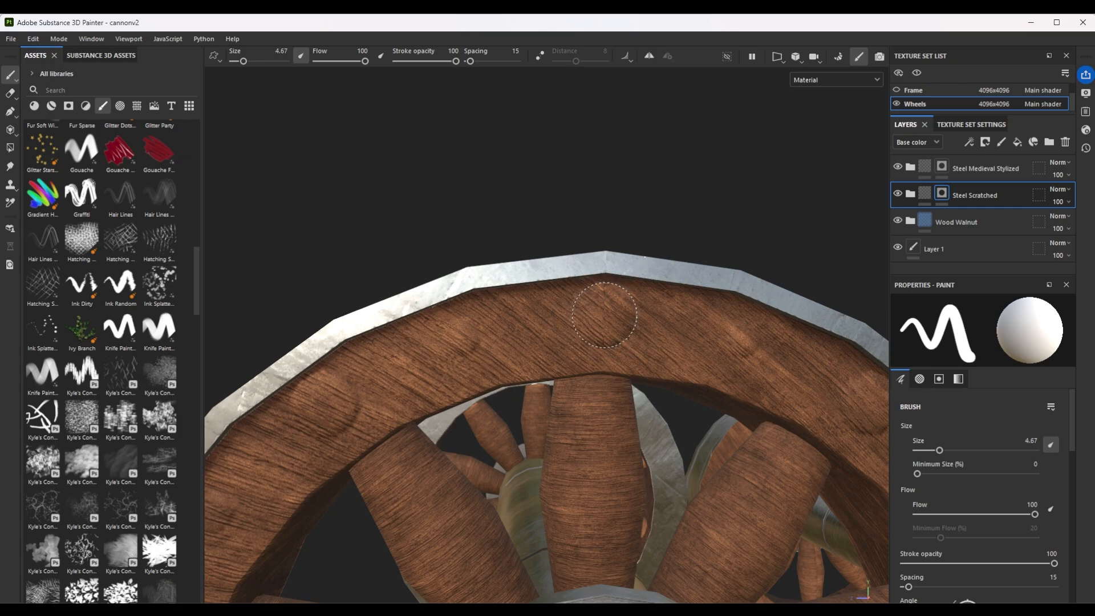
pyautogui.click(602, 311)
pyautogui.keyDown('alt'); pyautogui.moveTo(602, 310); pyautogui.dragTo(684, 355); pyautogui.keyUp('alt')
pyautogui.keyDown('alt'); pyautogui.moveTo(684, 355); pyautogui.dragTo(556, 171, button='middle'); pyautogui.keyUp('alt')
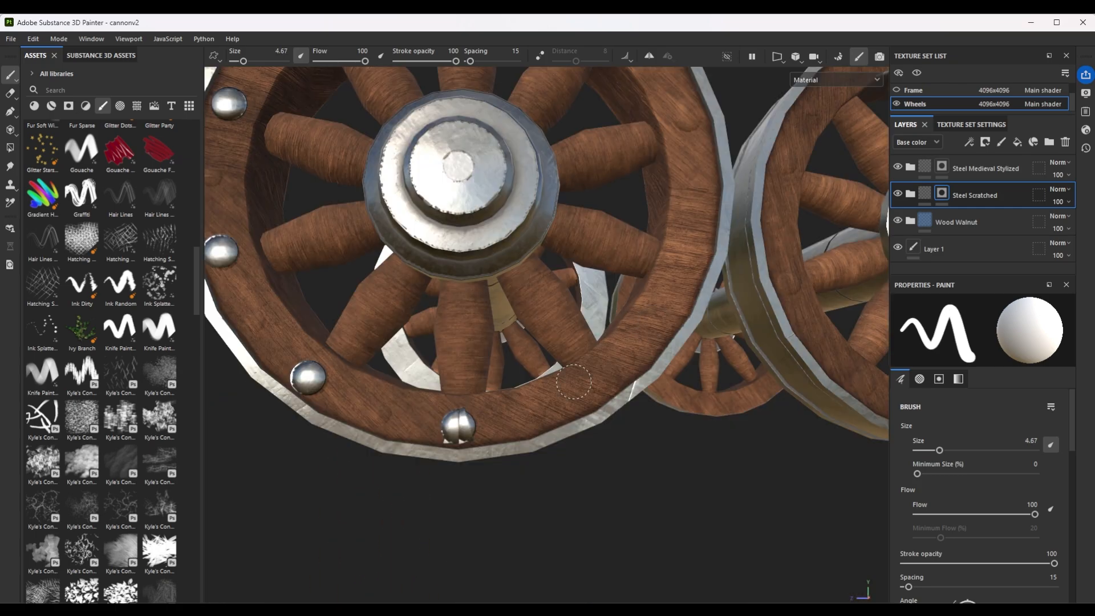
pyautogui.keyDown('alt'); pyautogui.moveTo(574, 383); pyautogui.dragTo(548, 370); pyautogui.keyUp('alt')
# Repaint the front wheel's lowest rivet and paint the rear wheel's rim rivets in Steel Scratched, reducing the brush to 3.85.
pyautogui.scroll(6, 501, 413)
pyautogui.hotkey('ctrl', 'z')
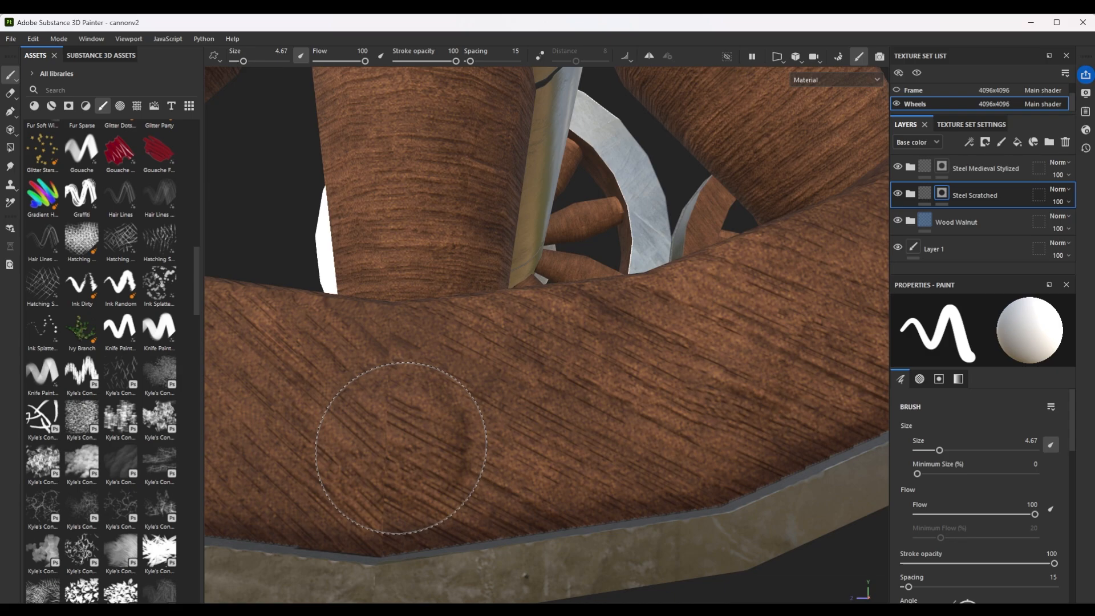
pyautogui.click(398, 444)
pyautogui.scroll(-6, 399, 444)
pyautogui.keyDown('alt'); pyautogui.moveTo(670, 307); pyautogui.dragTo(657, 322, button='middle'); pyautogui.keyUp('alt')
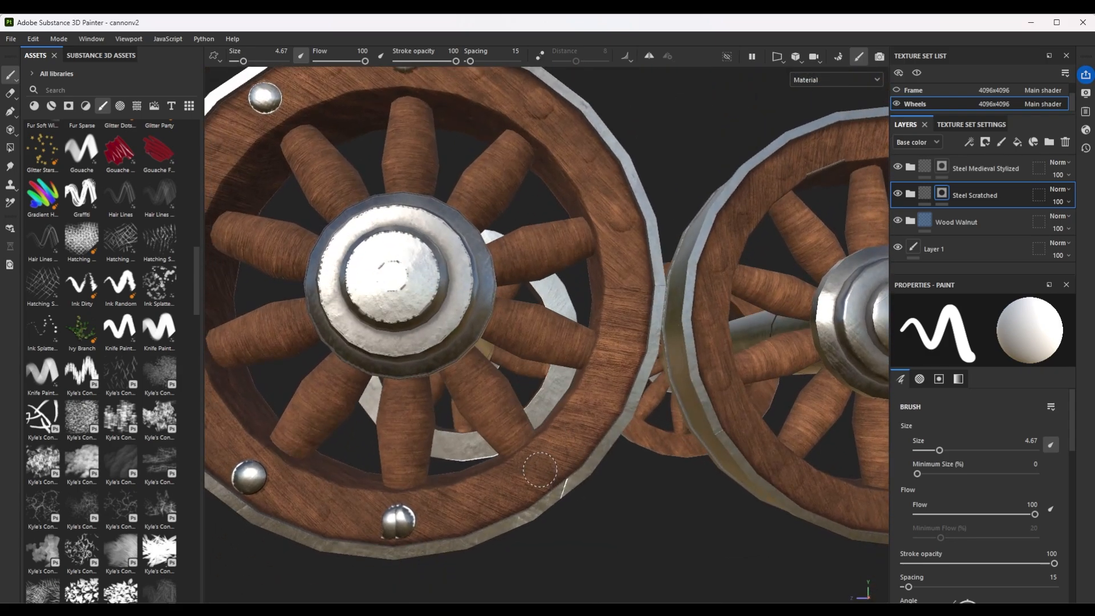
pyautogui.keyDown('alt'); pyautogui.moveTo(539, 470); pyautogui.dragTo(582, 386); pyautogui.keyUp('alt')
pyautogui.click(583, 353)
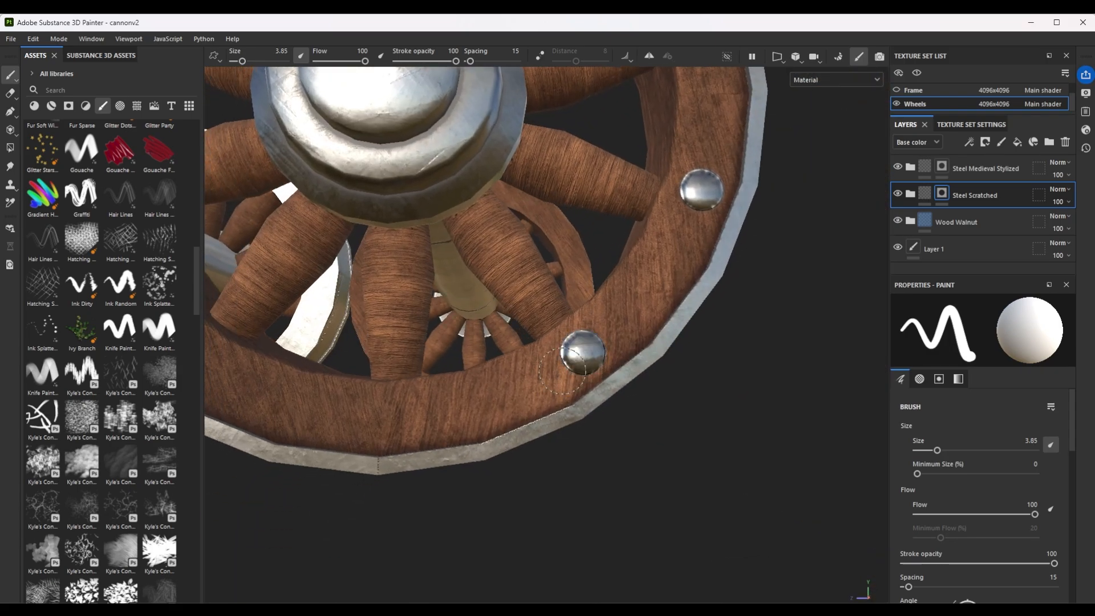
# Replace the Steel Medieval Stylized layer with a black-masked Steel Gun Painted smart material, with the brush size set to 2.44.
pyautogui.click(941, 167)
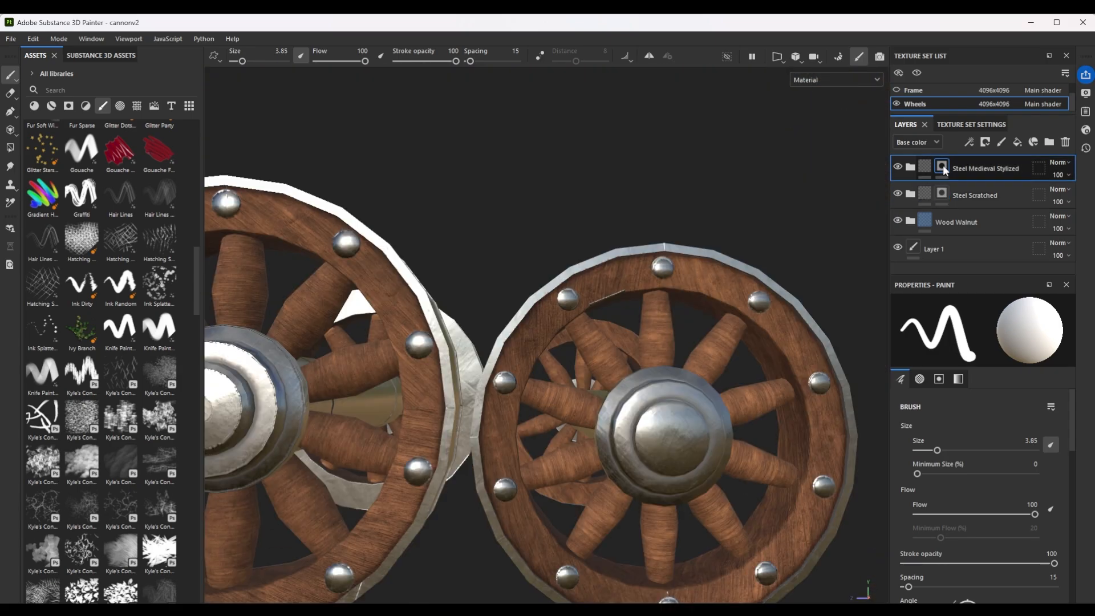
pyautogui.scroll(6, 613, 281)
pyautogui.scroll(1, 636, 253)
pyautogui.press('[')
pyautogui.press('[')
pyautogui.press('[')
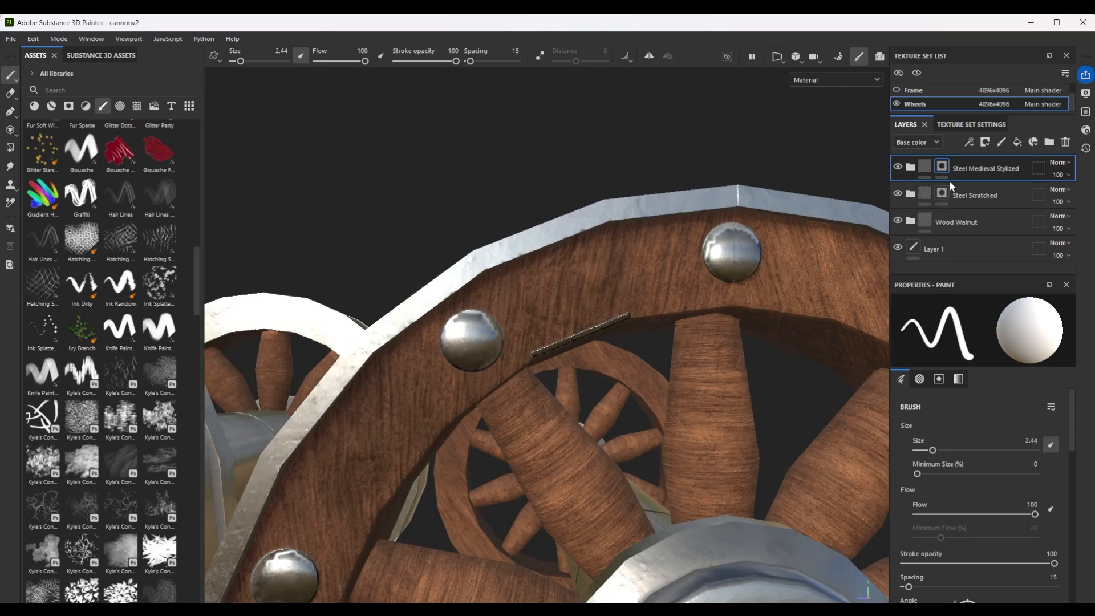
pyautogui.press('Delete')
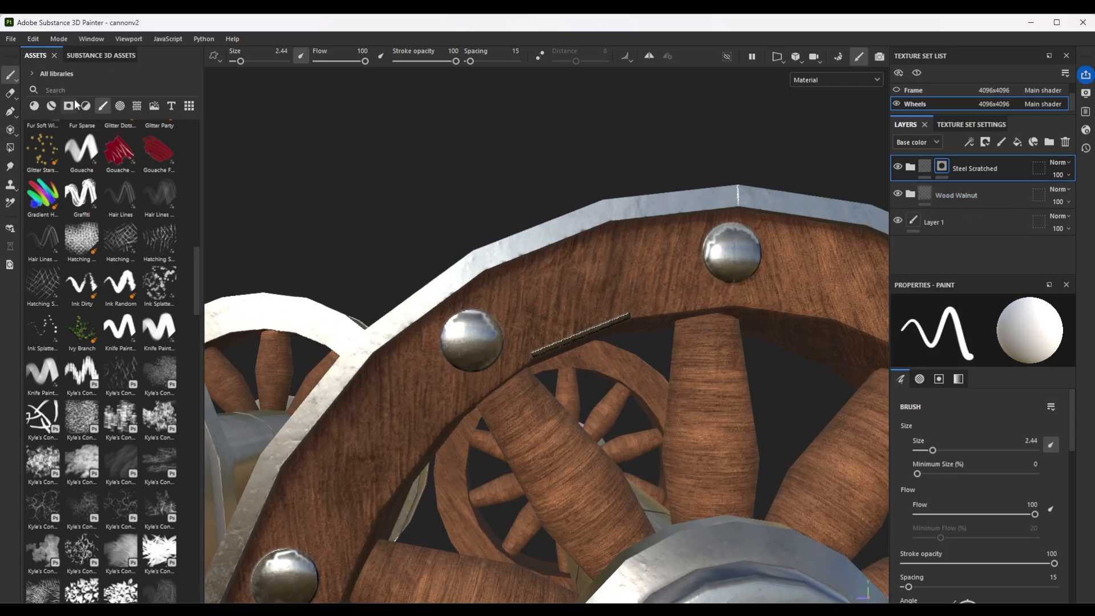
pyautogui.click(51, 106)
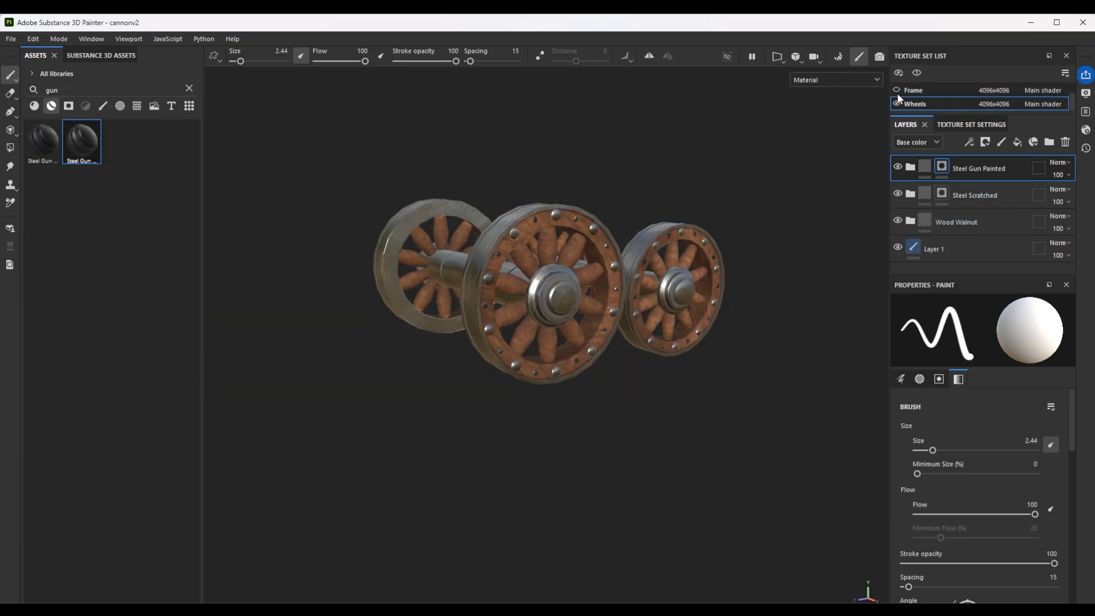
# Show the Frame and Barrel texture sets together with the Wheels and view the whole cannon.
pyautogui.scroll(1, 925, 97)
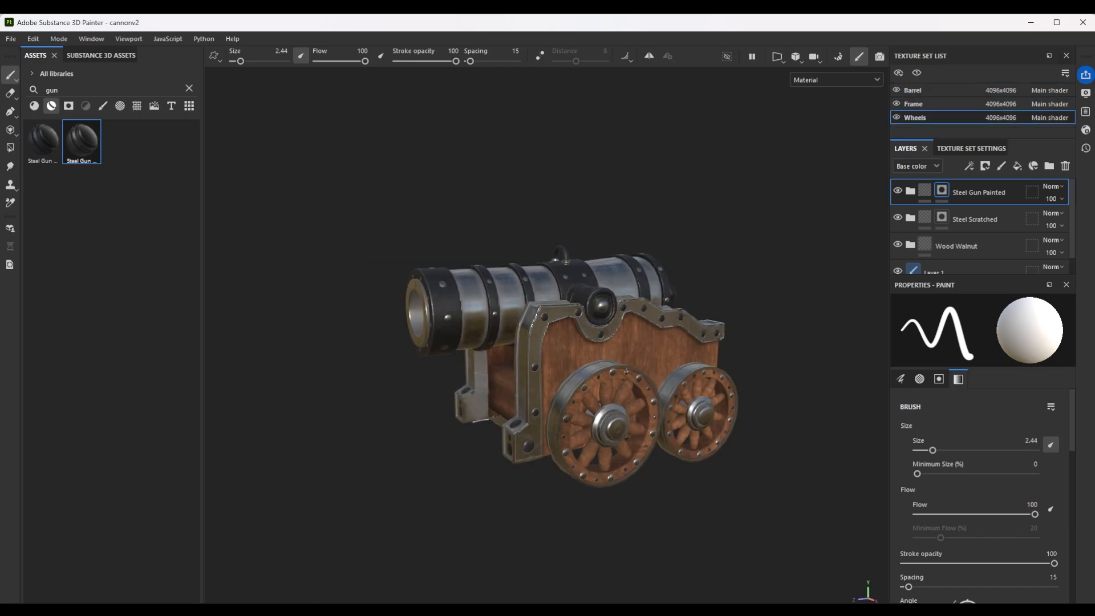
pyautogui.scroll(3, 583, 360)
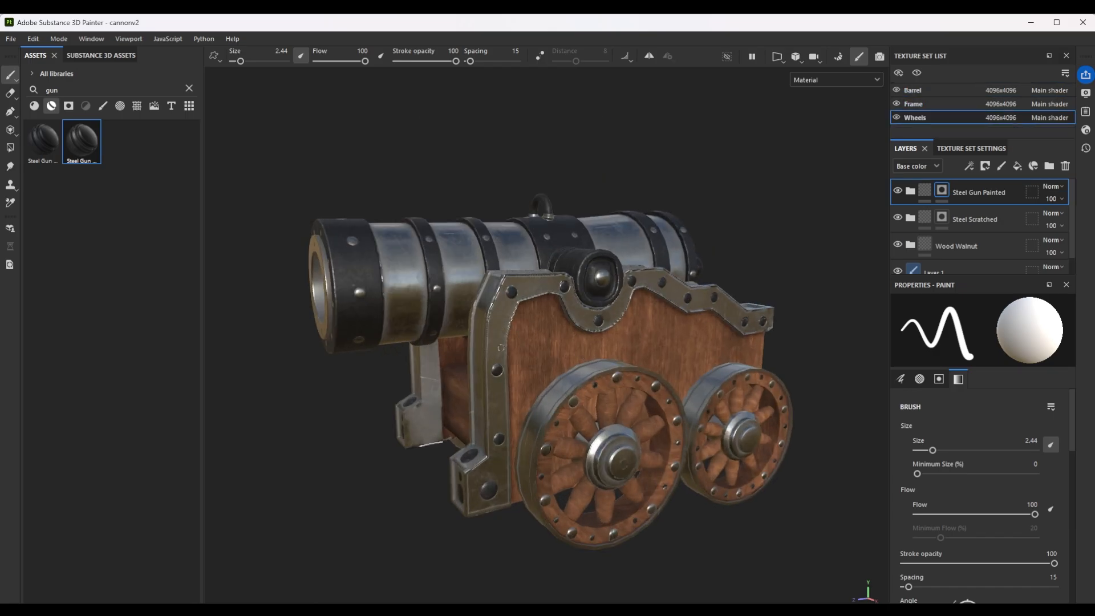
pyautogui.moveTo(500, 347)
pyautogui.keyDown('alt'); pyautogui.mouseDown()
pyautogui.moveTo(716, 319)
pyautogui.moveTo(782, 334)
pyautogui.moveTo(764, 386)
pyautogui.moveTo(490, 354)
pyautogui.moveTo(550, 343)
pyautogui.mouseUp(); pyautogui.keyUp('alt')
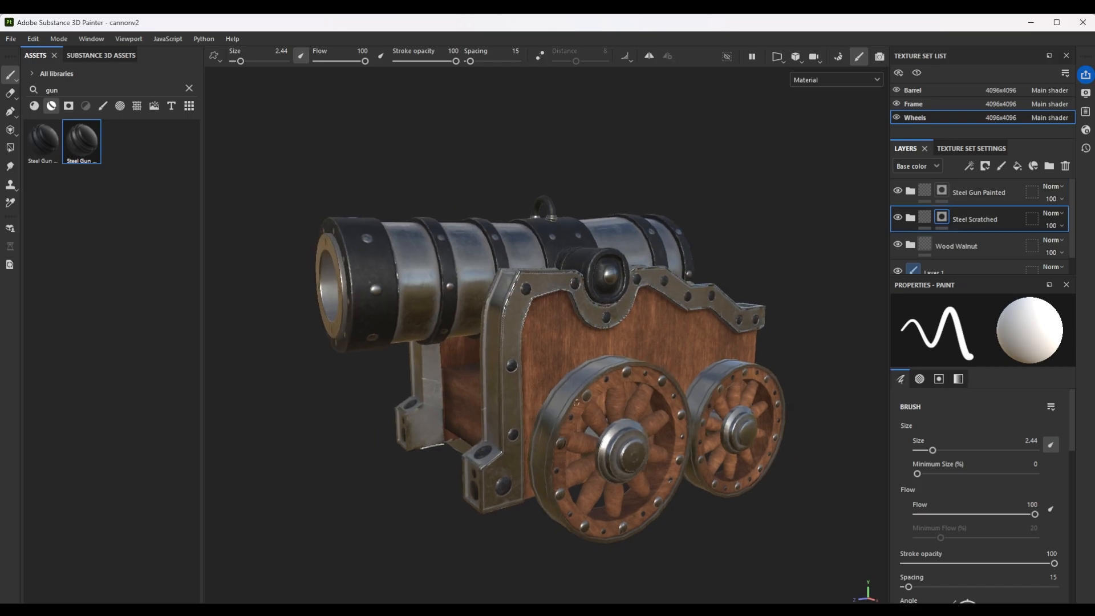
# Open the texture export settings and exclude the height and emissive maps for the Barrel, Frame and Wheels texture sets.
pyautogui.click(11, 38)
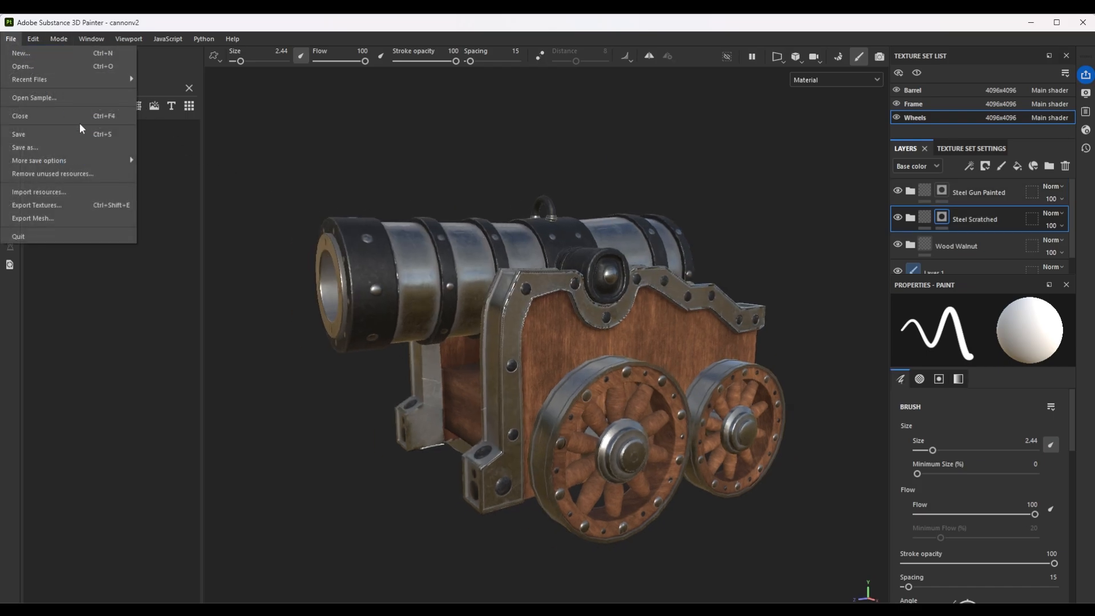
pyautogui.click(73, 205)
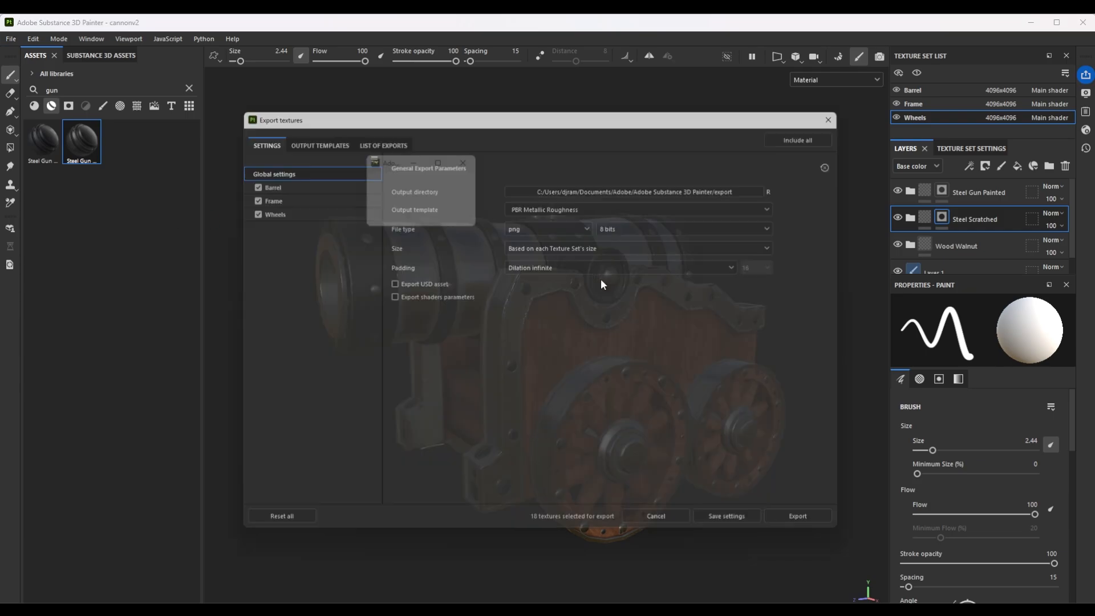
pyautogui.click(278, 181)
pyautogui.click(292, 194)
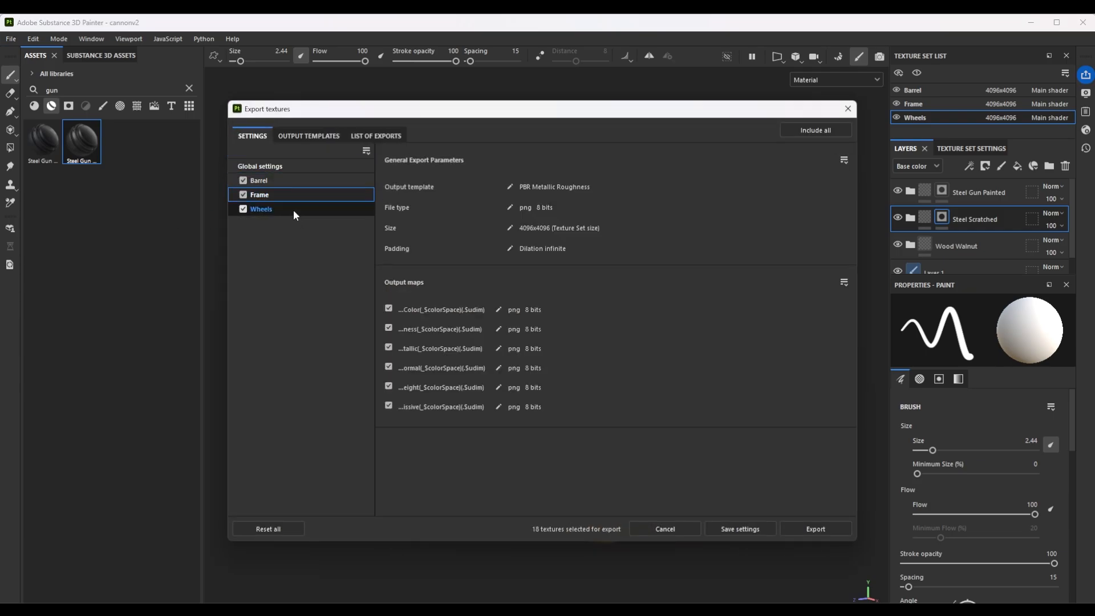
pyautogui.click(293, 210)
pyautogui.click(292, 183)
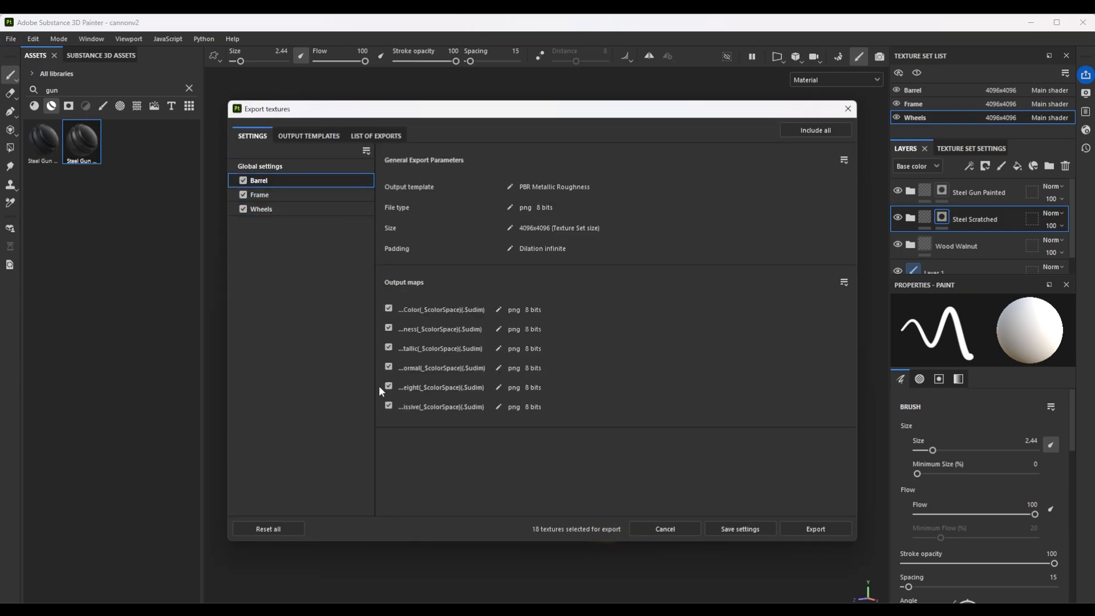
pyautogui.click(293, 193)
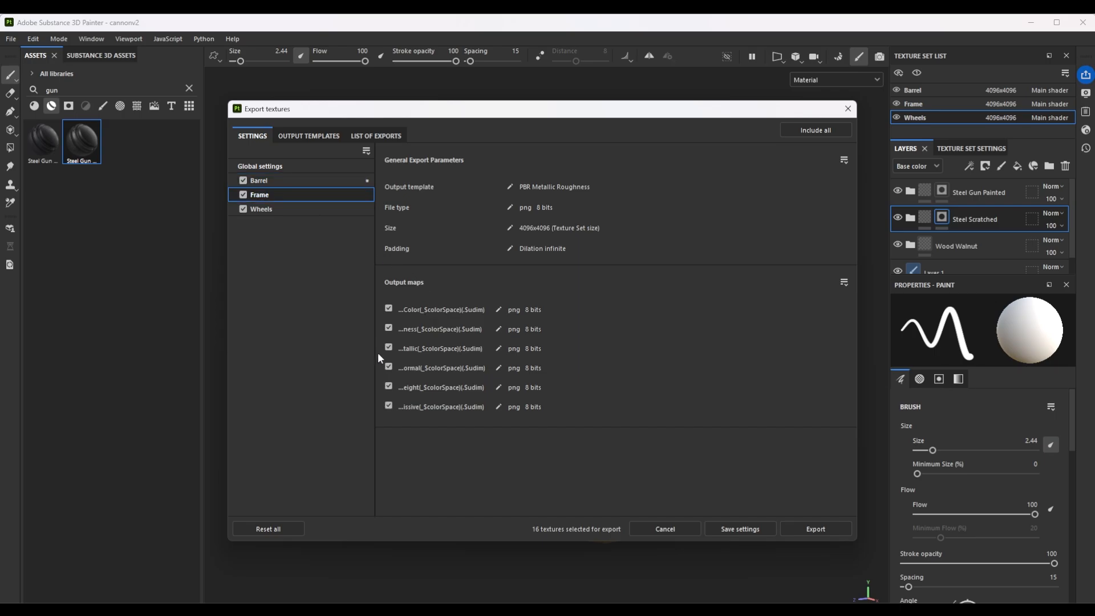
pyautogui.click(388, 387)
pyautogui.click(388, 406)
pyautogui.click(310, 210)
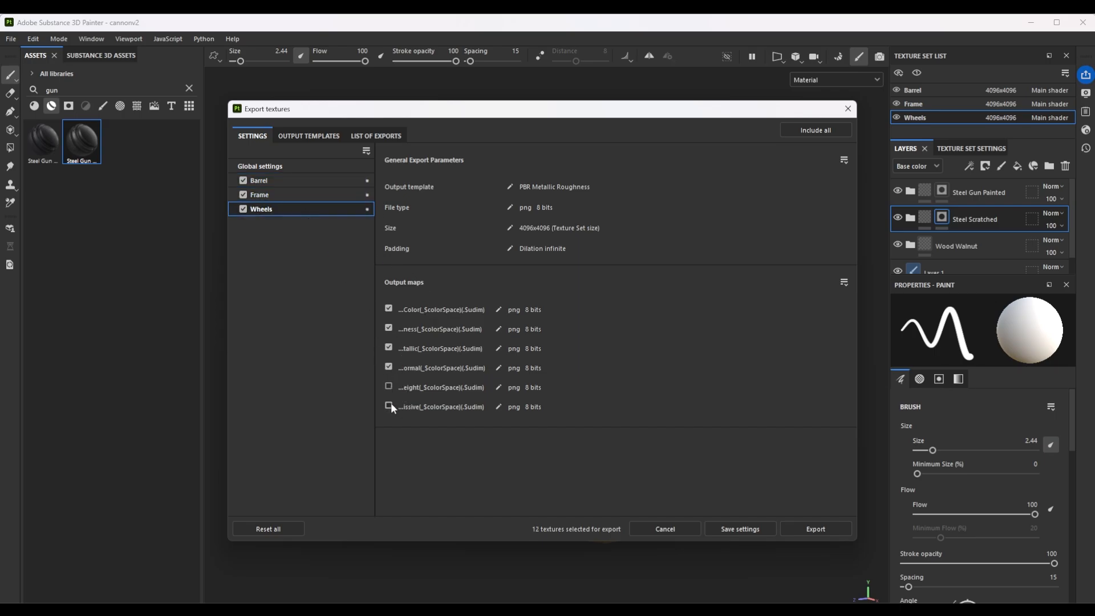
# Set the output directory to the CanonV2/textures folder and export 8-bit PNG maps with the PBR Metallic Roughness template.
pyautogui.click(307, 167)
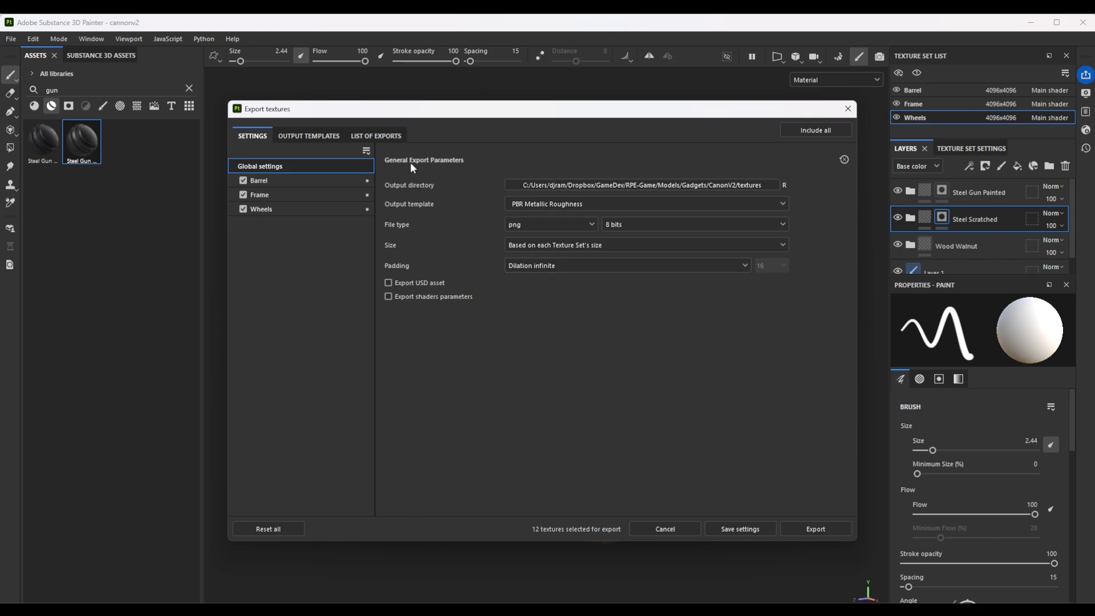
pyautogui.click(799, 530)
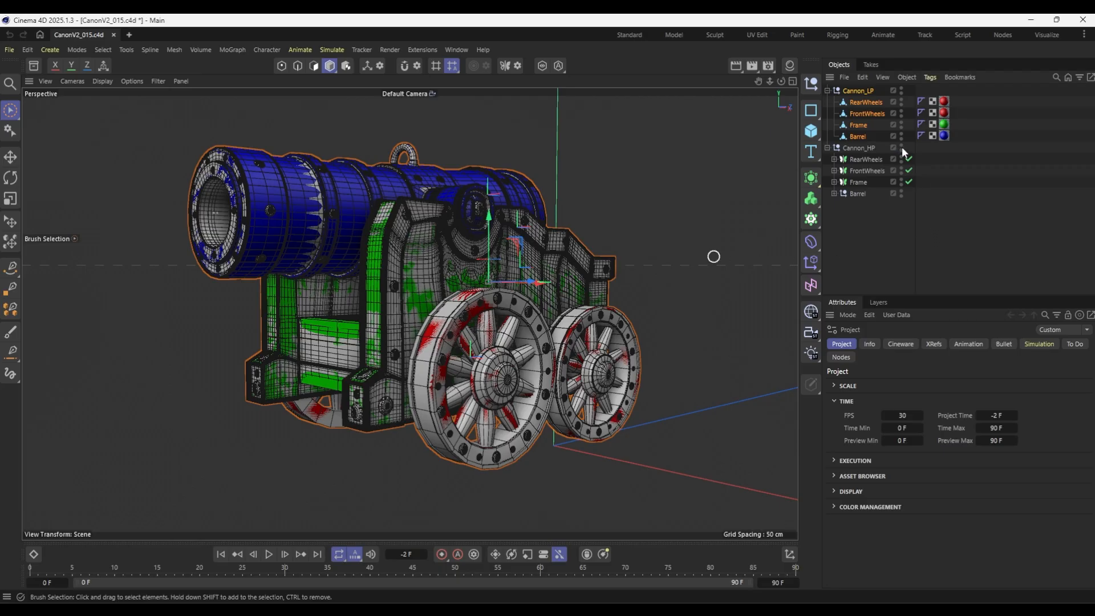
# Hide the Cannon_HP group and center the axes of the low-poly RearWheels, FrontWheels, Frame and Barrel.
pyautogui.keyDown('alt'); pyautogui.doubleClick(901, 147); pyautogui.keyUp('alt')
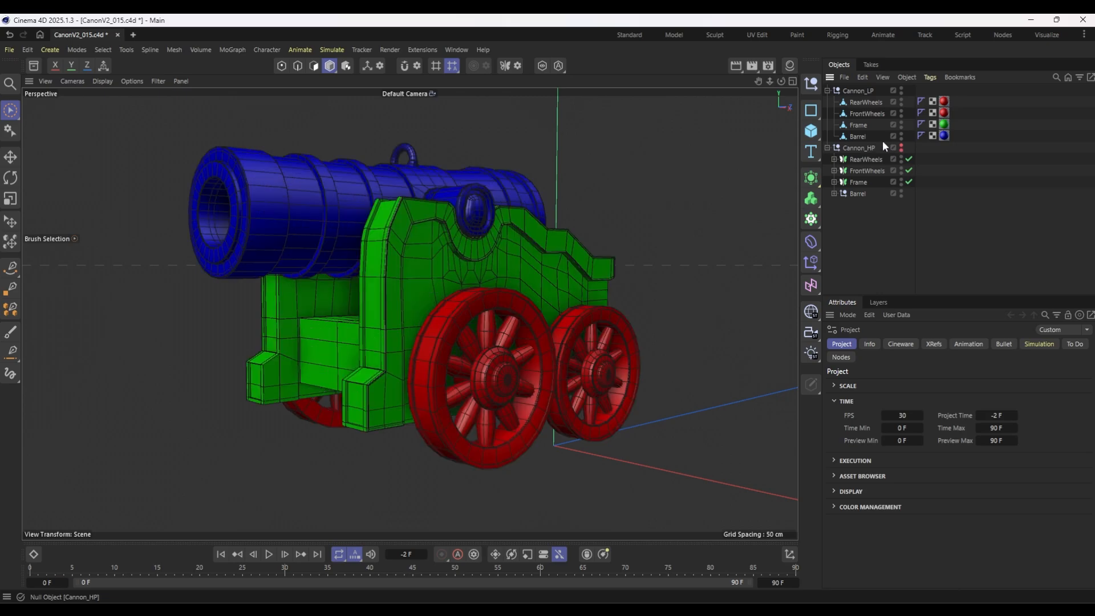
pyautogui.click(857, 91)
pyautogui.click(865, 102)
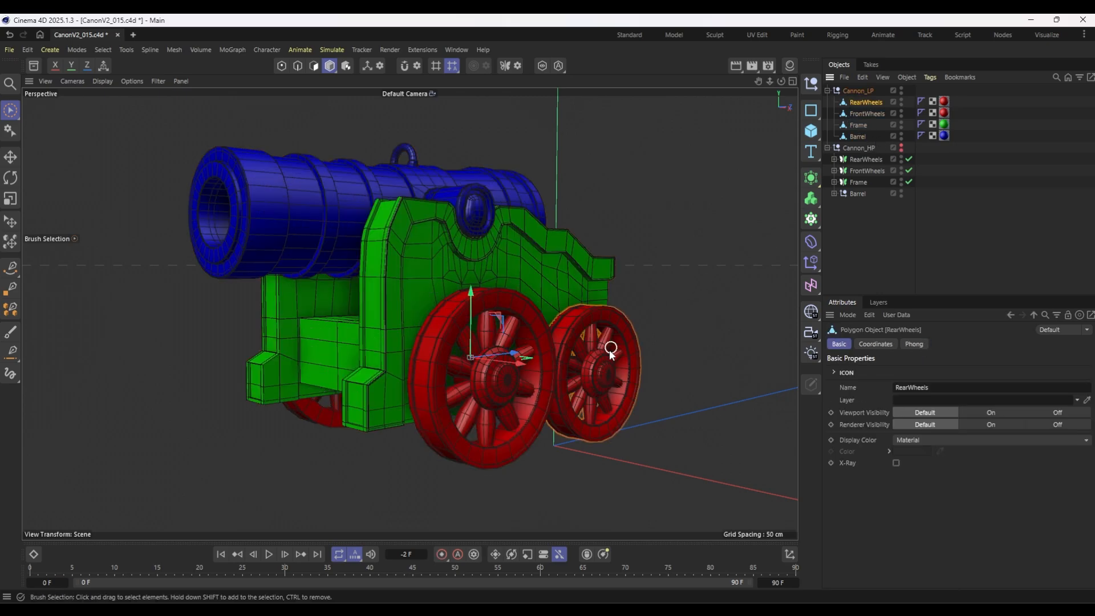
pyautogui.keyDown('alt'); pyautogui.moveTo(645, 304); pyautogui.dragTo(553, 316); pyautogui.keyUp('alt')
pyautogui.keyDown('alt'); pyautogui.moveTo(487, 446); pyautogui.dragTo(860, 135); pyautogui.keyUp('alt')
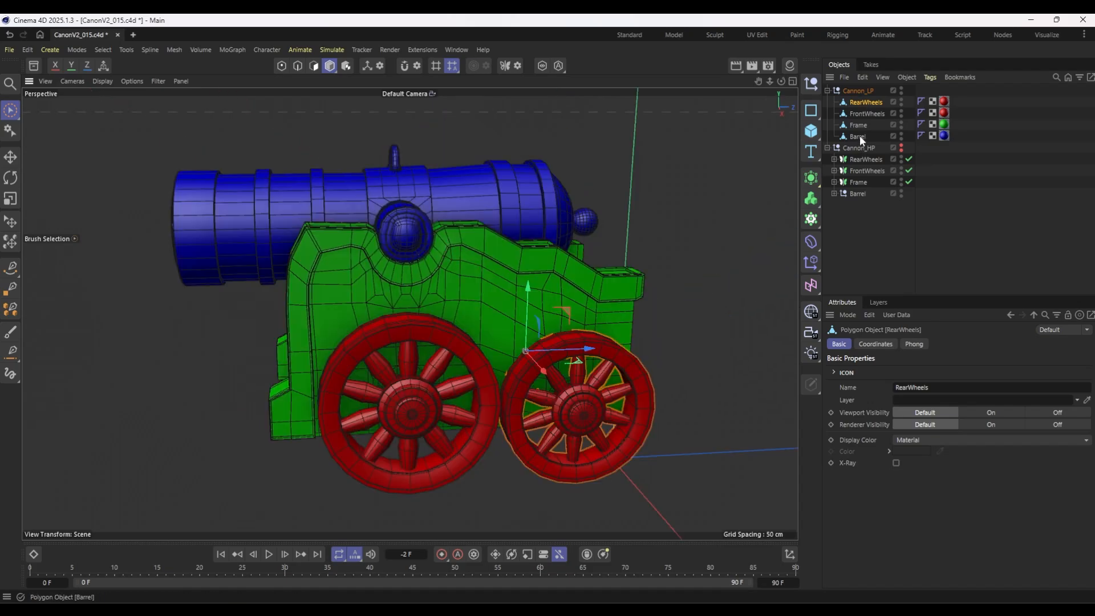
pyautogui.keyDown('shift'); pyautogui.click(857, 136); pyautogui.keyUp('shift')
pyautogui.keyDown('alt'); pyautogui.moveTo(238, 306); pyautogui.dragTo(239, 216); pyautogui.keyUp('alt')
pyautogui.click(124, 49)
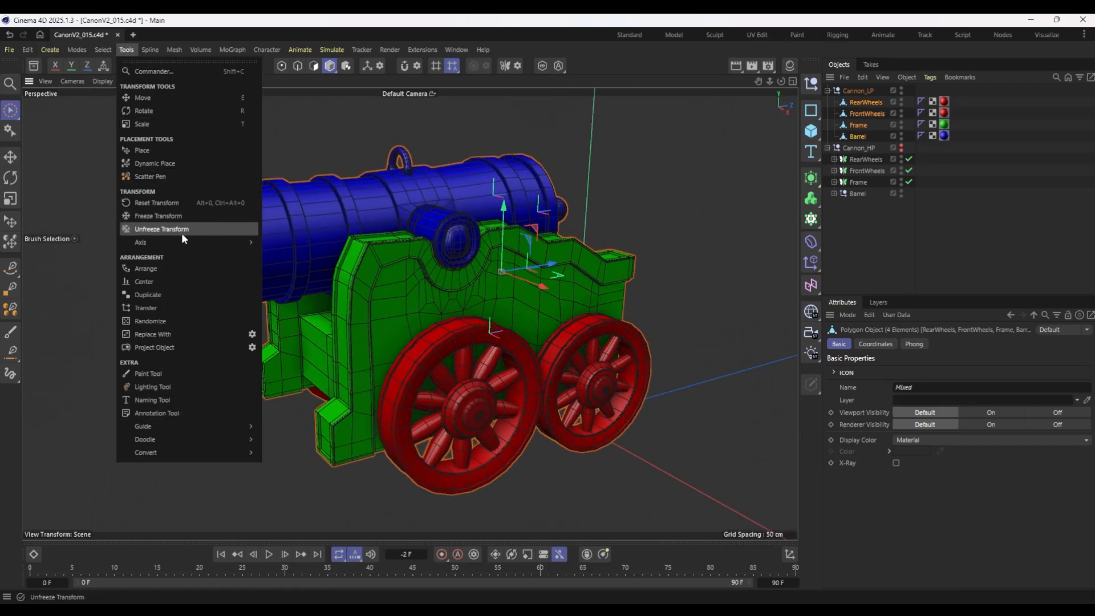
pyautogui.moveTo(177, 242)
pyautogui.click(289, 276)
# Move the low-poly Barrel's axis onto the center of its side trunnion in the Right view, at about Y -15.41 cm and Z -45.04 cm.
pyautogui.click(858, 136)
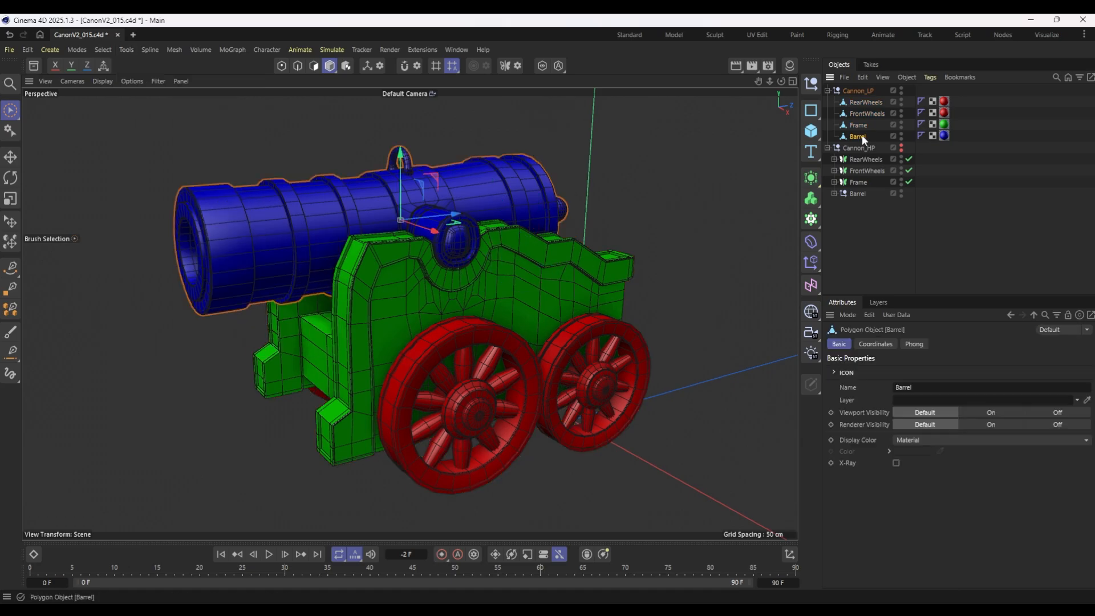
pyautogui.click(792, 81)
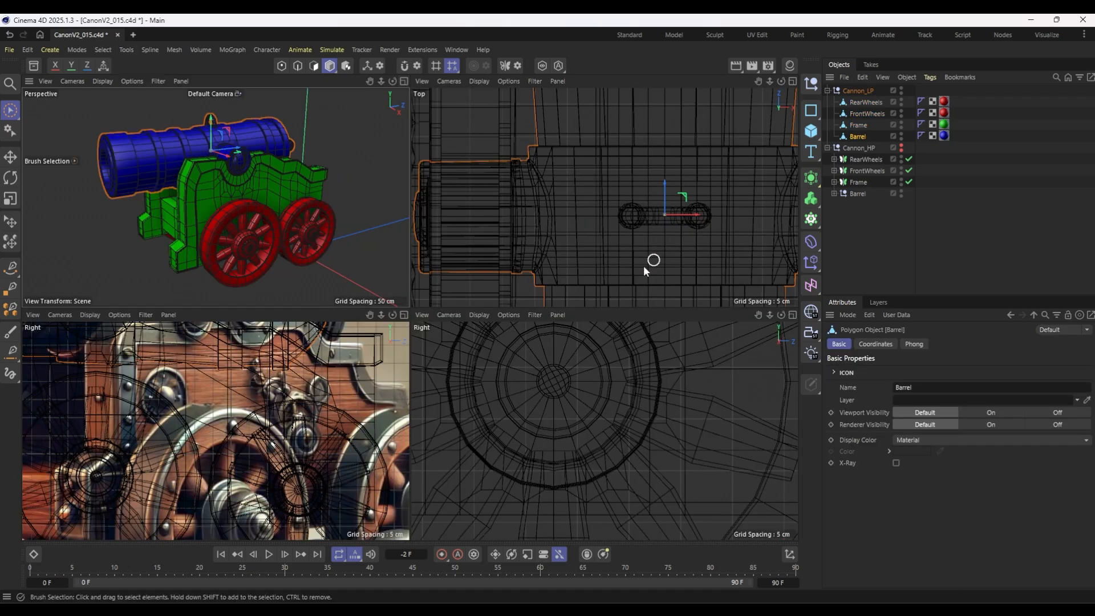
pyautogui.scroll(-4, 628, 366)
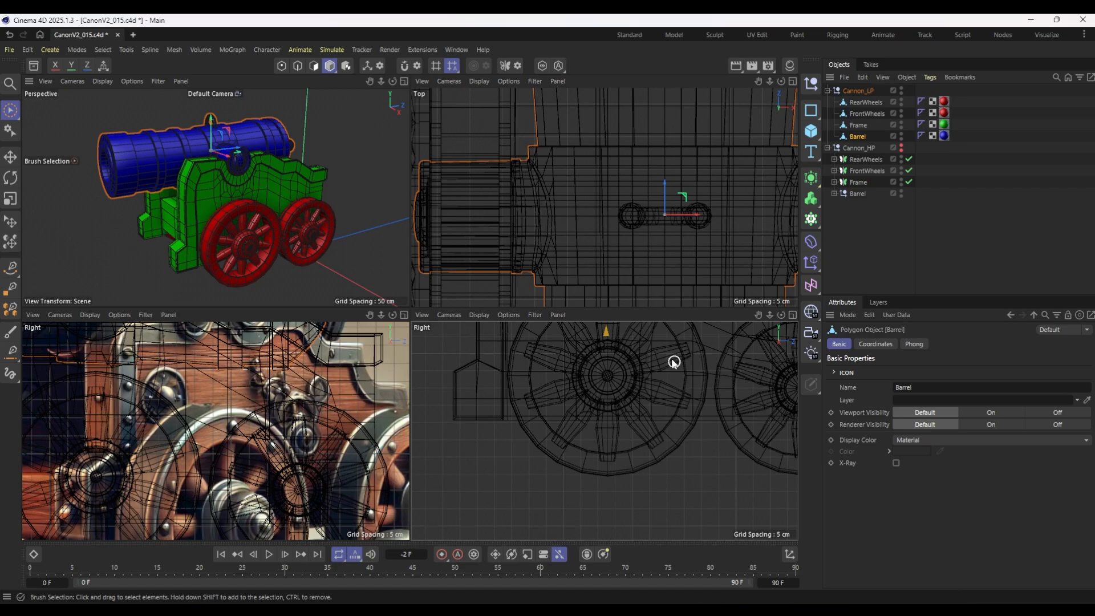
pyautogui.keyDown('alt'); pyautogui.moveTo(668, 359); pyautogui.dragTo(586, 538, button='middle'); pyautogui.keyUp('alt')
pyautogui.scroll(5, 529, 394)
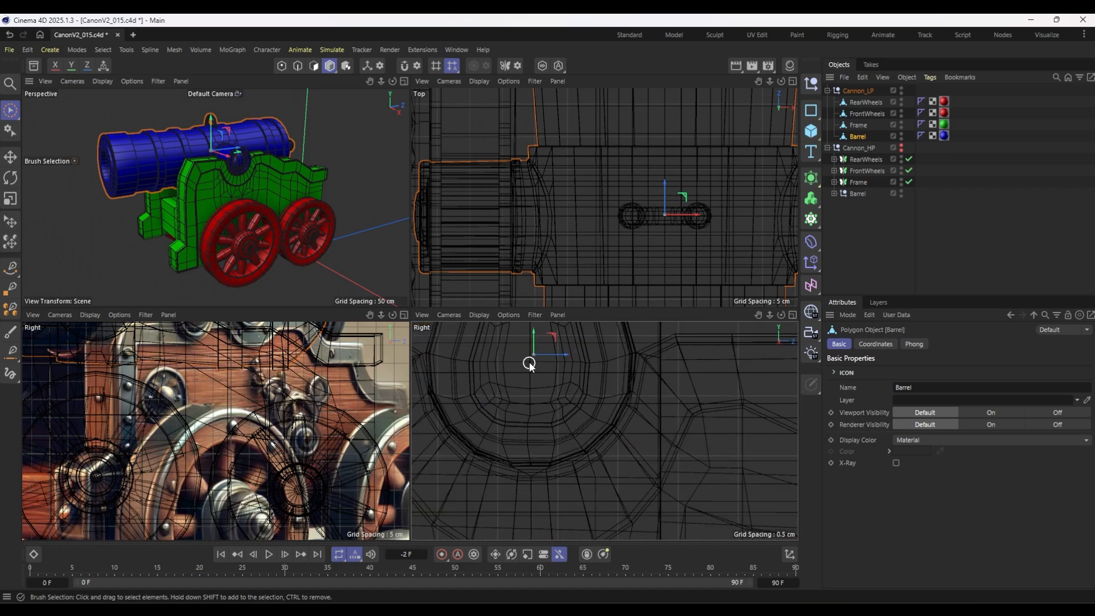
pyautogui.scroll(3, 529, 364)
pyautogui.keyDown('alt'); pyautogui.moveTo(572, 369); pyautogui.dragTo(625, 401, button='middle'); pyautogui.keyUp('alt')
pyautogui.scroll(-2, 629, 401)
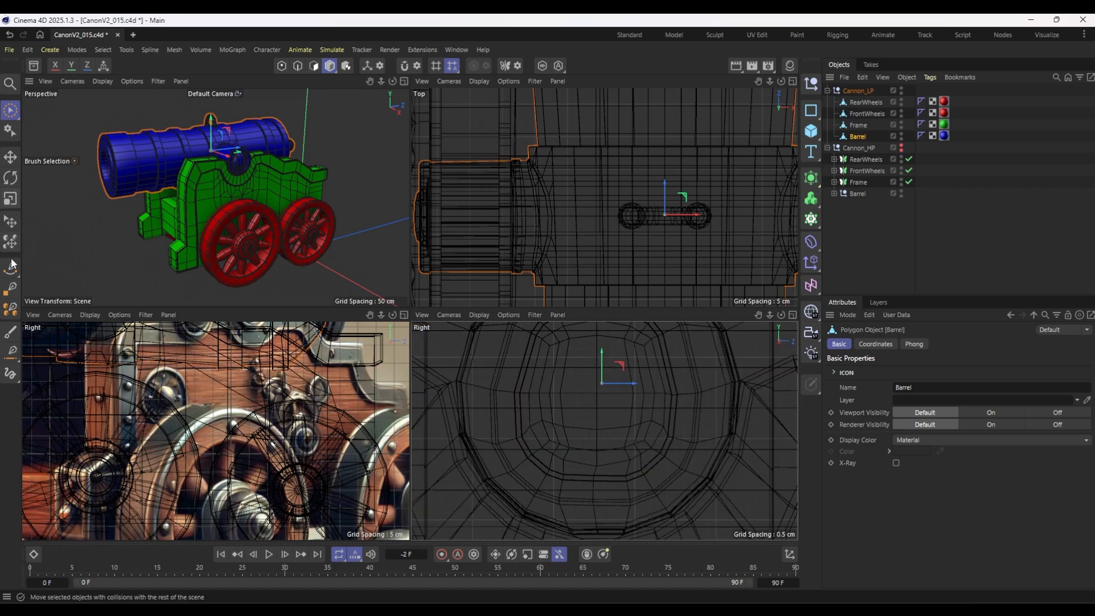
pyautogui.click(625, 35)
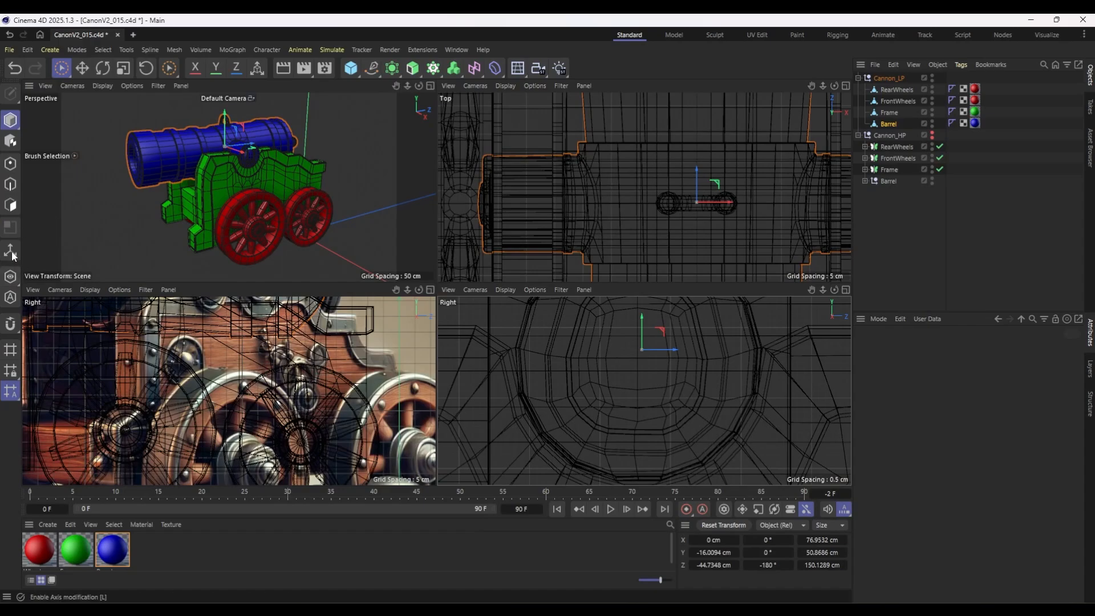
pyautogui.moveTo(669, 354); pyautogui.dragTo(713, 408)
pyautogui.scroll(4, 703, 371)
pyautogui.scroll(6, 707, 367)
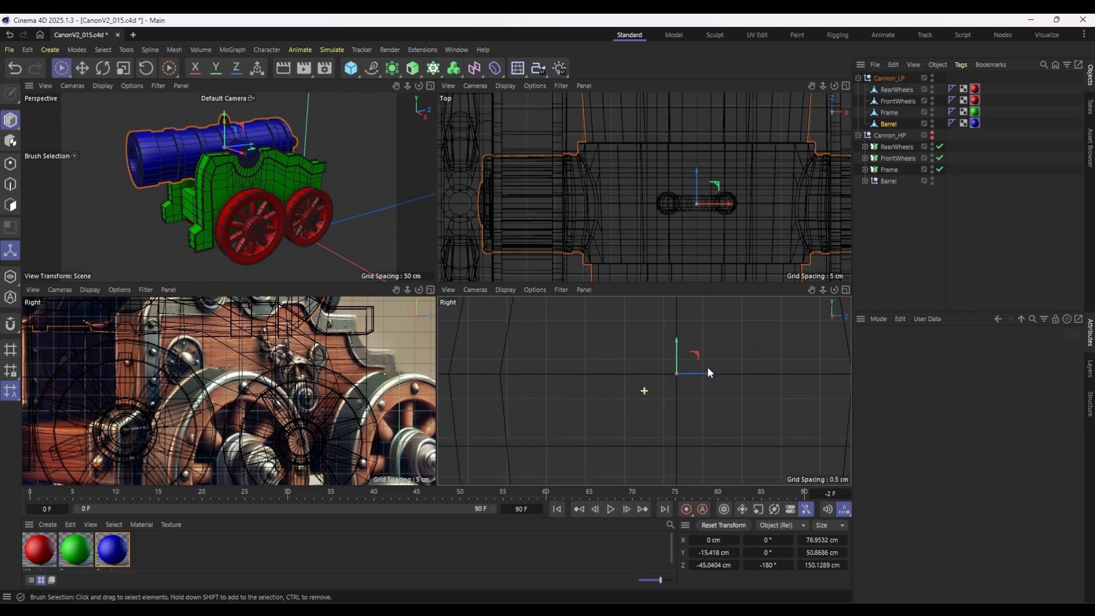
pyautogui.moveTo(621, 371); pyautogui.dragTo(624, 372)
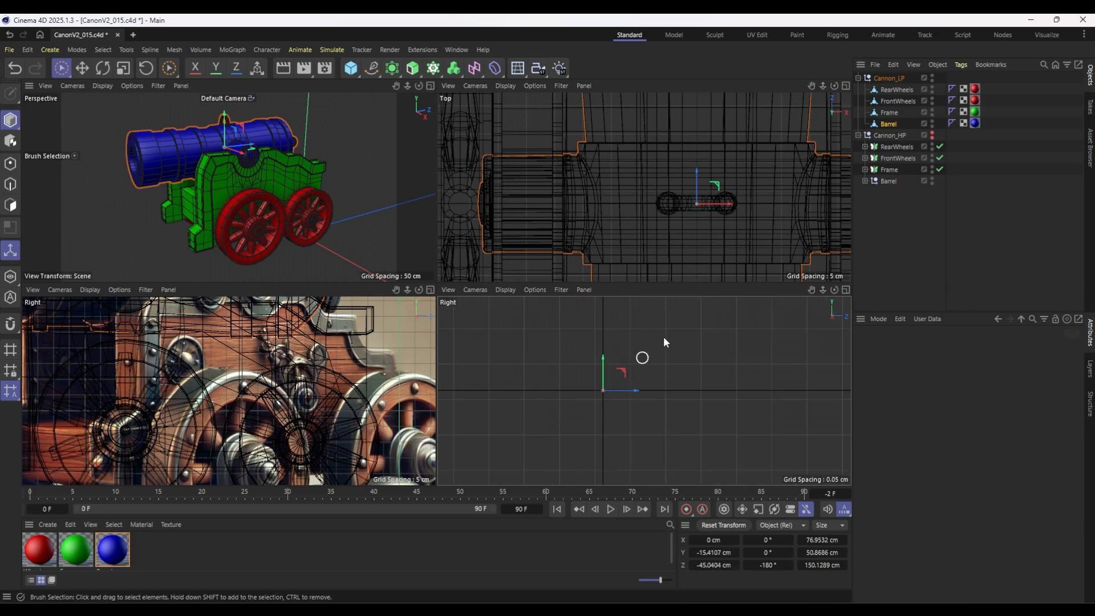
# Check the axis positions of the low-poly Frame, FrontWheels and RearWheels in the Right view.
pyautogui.click(891, 112)
pyautogui.scroll(-10, 636, 383)
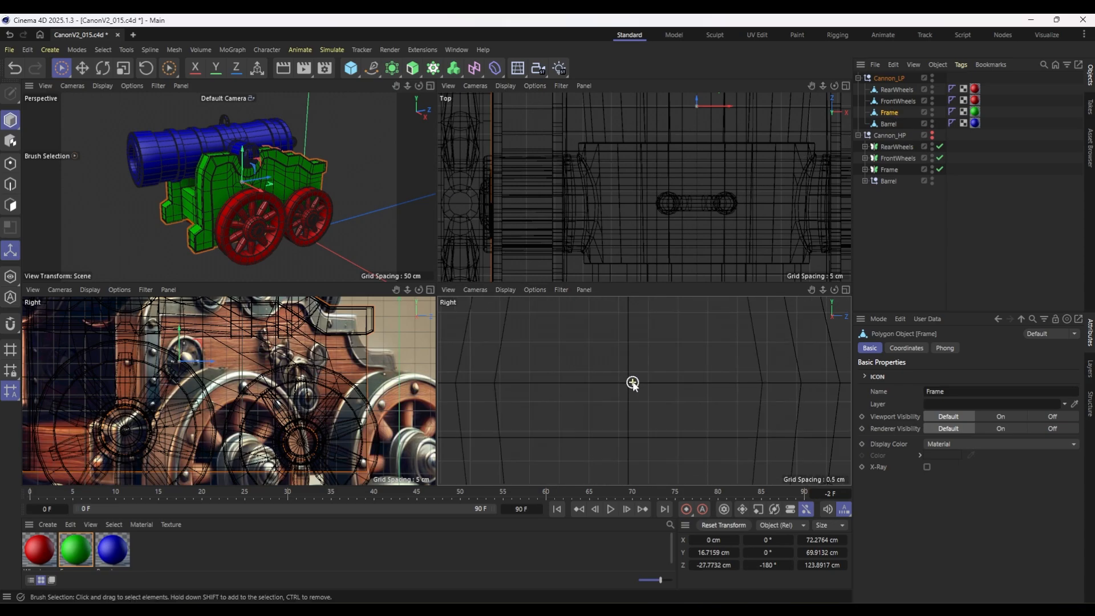
pyautogui.scroll(-5, 636, 383)
pyautogui.keyDown('alt'); pyautogui.moveTo(648, 389); pyautogui.dragTo(635, 330, button='middle'); pyautogui.keyUp('alt')
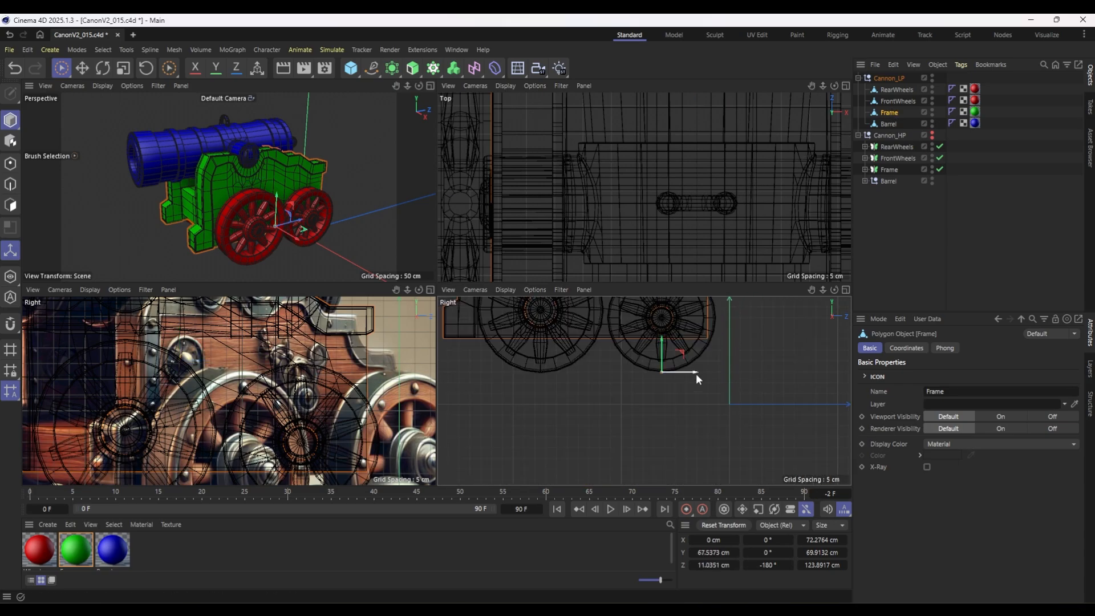
pyautogui.moveTo(696, 374); pyautogui.dragTo(639, 374)
pyautogui.click(894, 100)
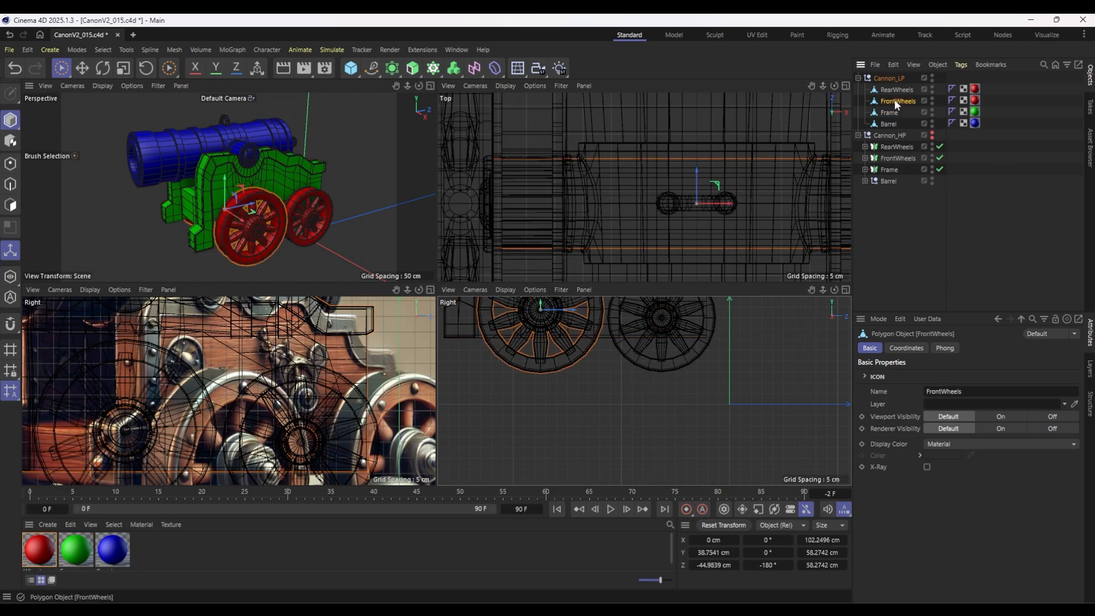
pyautogui.click(898, 90)
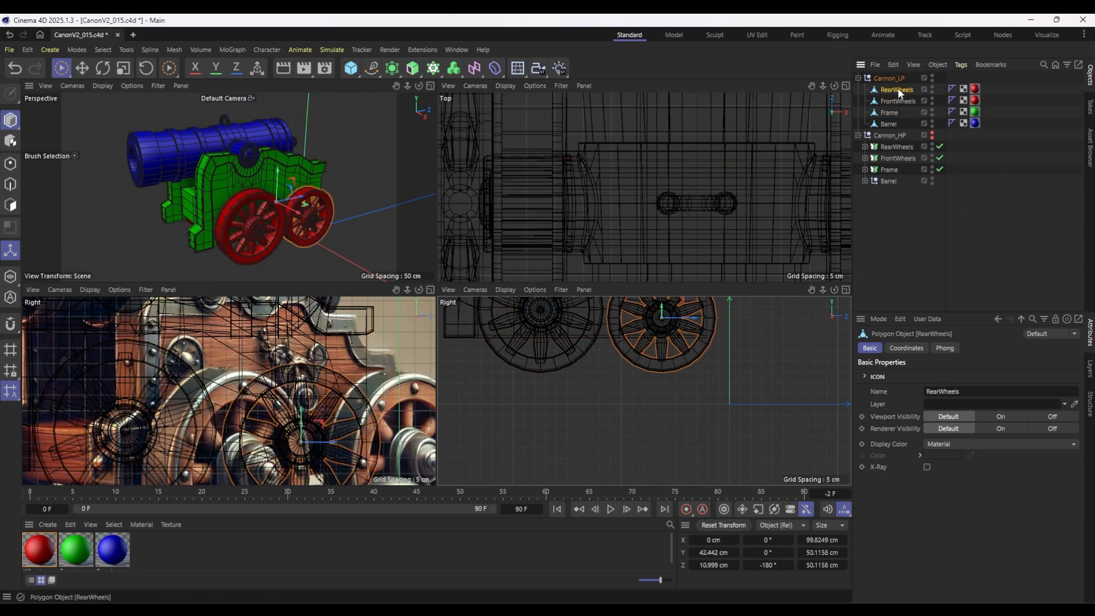
pyautogui.click(909, 212)
pyautogui.click(896, 79)
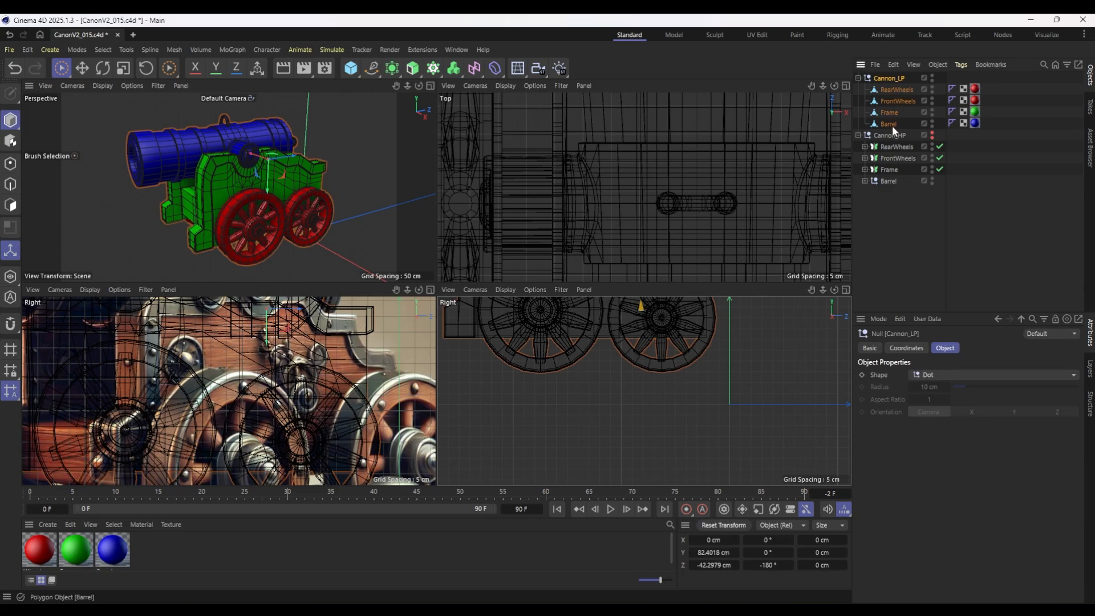
pyautogui.keyDown('shift'); pyautogui.click(889, 123); pyautogui.keyUp('shift')
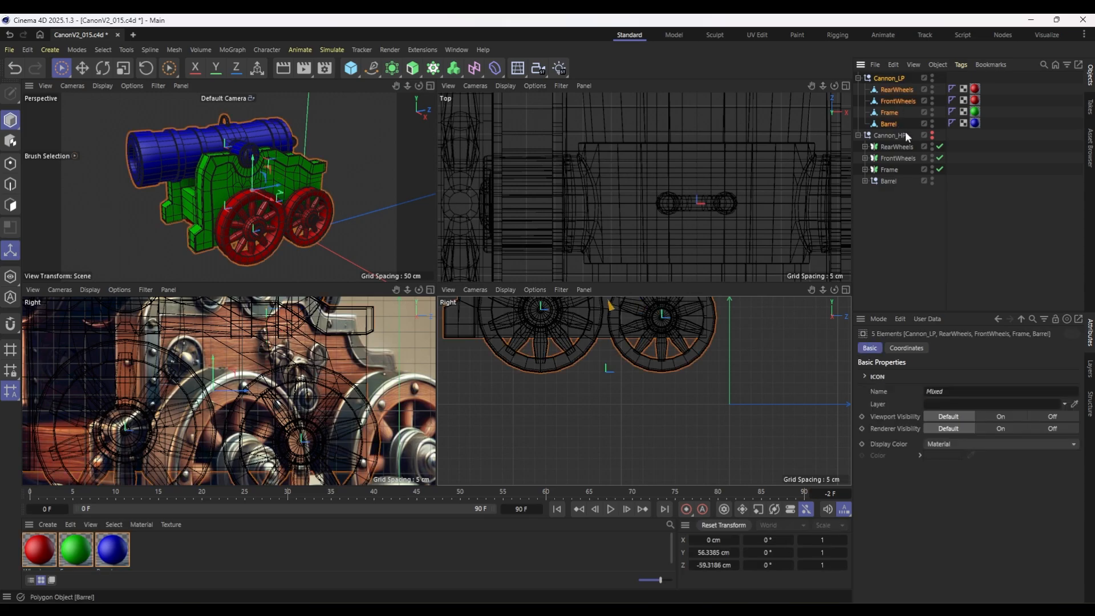
pyautogui.click(9, 49)
pyautogui.moveTo(69, 321)
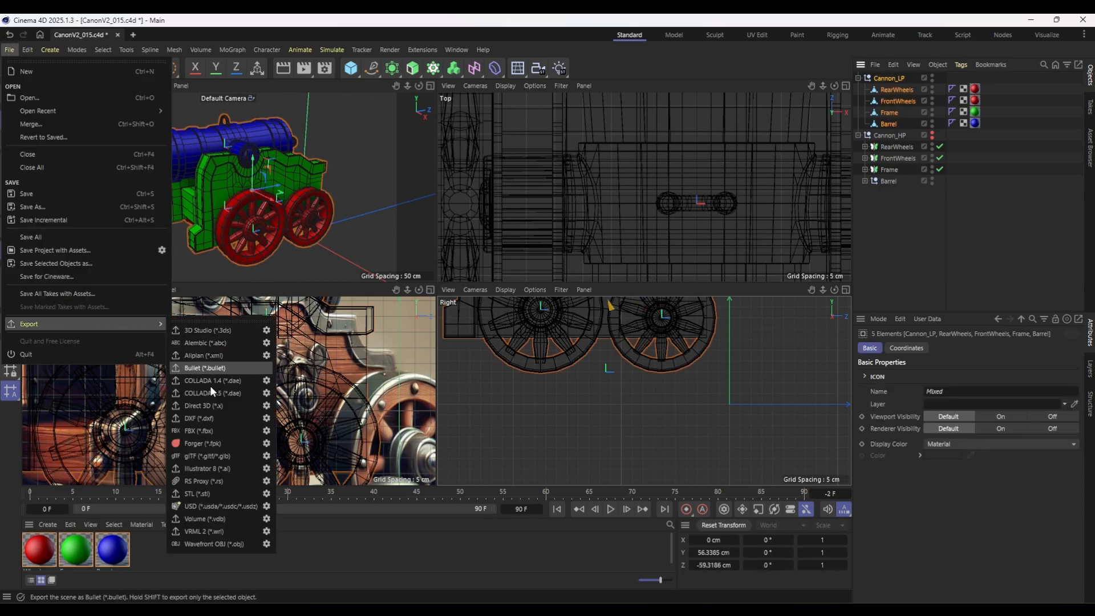
pyautogui.click(210, 430)
pyautogui.scroll(-5, 449, 214)
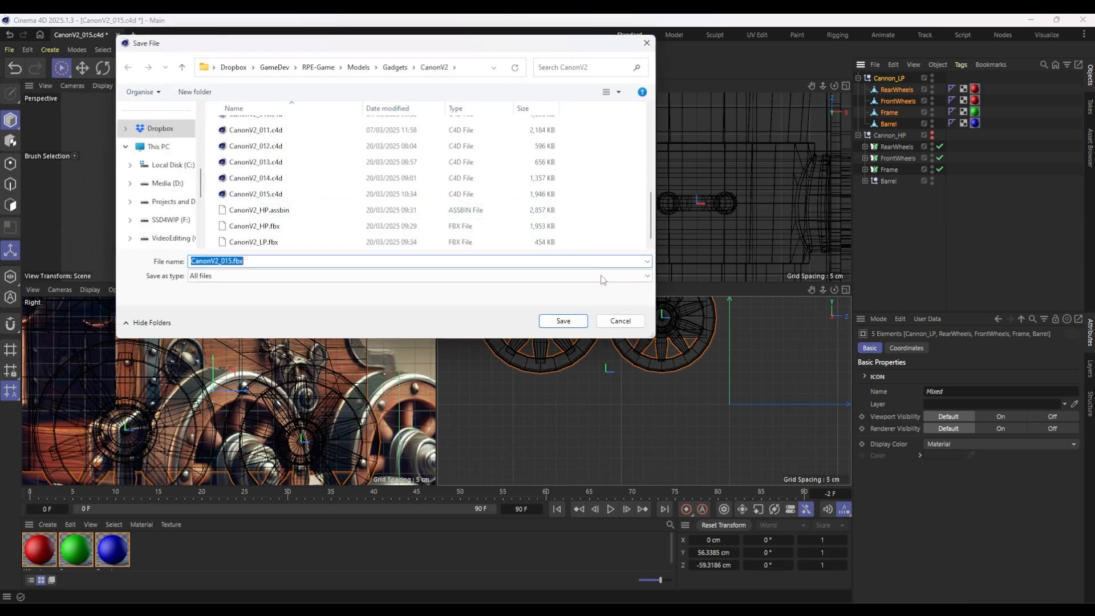
pyautogui.click(622, 324)
# Reset the transforms of the low-poly RearWheels, FrontWheels, Frame and Barrel.
pyautogui.click(899, 89)
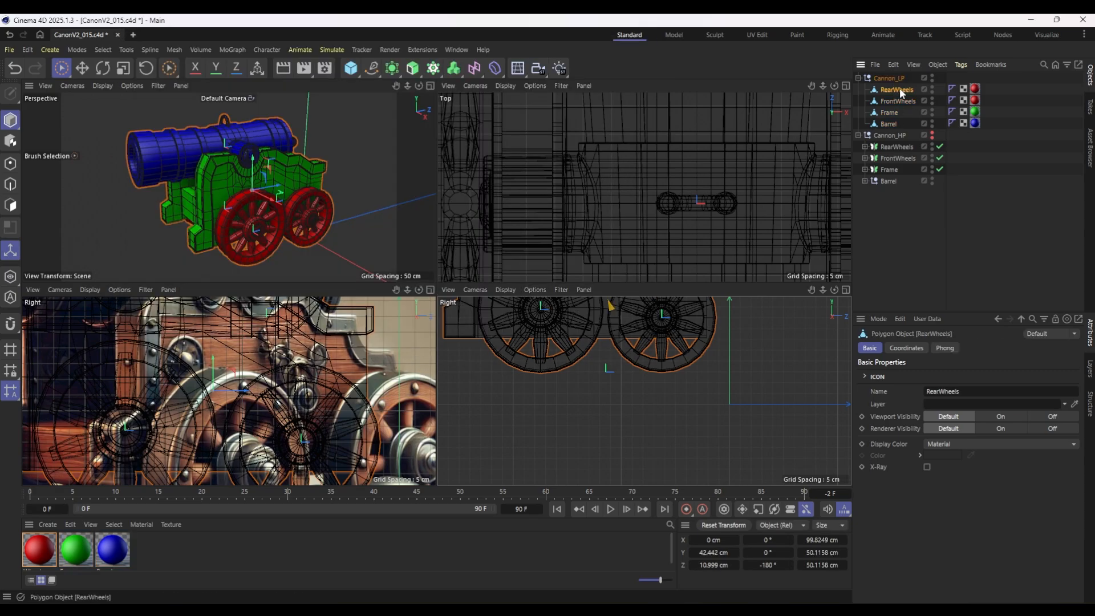
pyautogui.keyDown('shift'); pyautogui.click(888, 123); pyautogui.keyUp('shift')
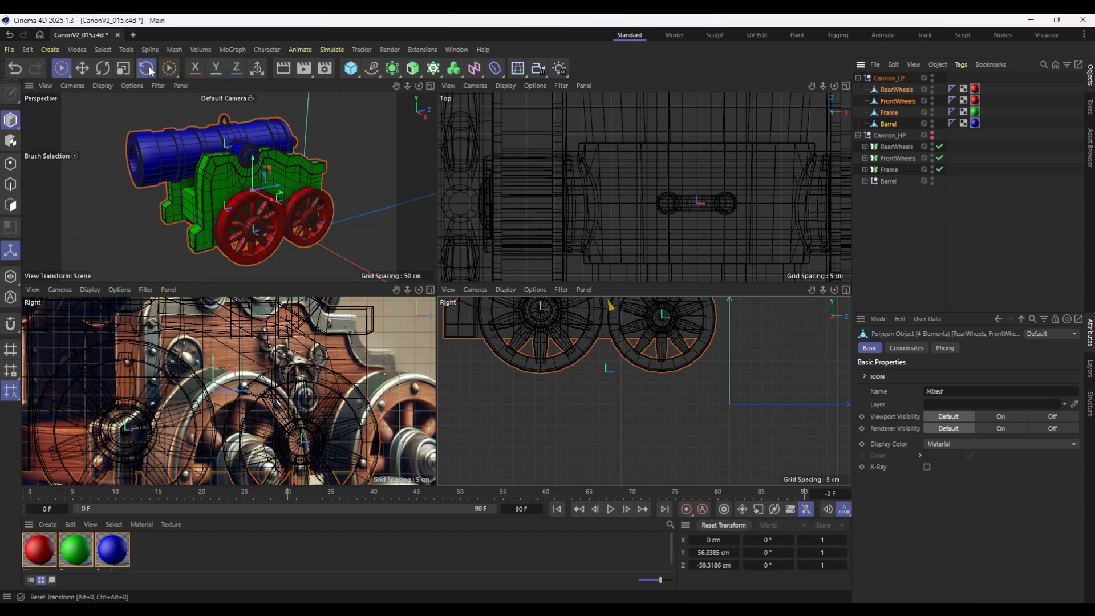
pyautogui.click(147, 68)
pyautogui.press('r')
pyautogui.moveTo(245, 228); pyautogui.dragTo(341, 268)
pyautogui.click(149, 69)
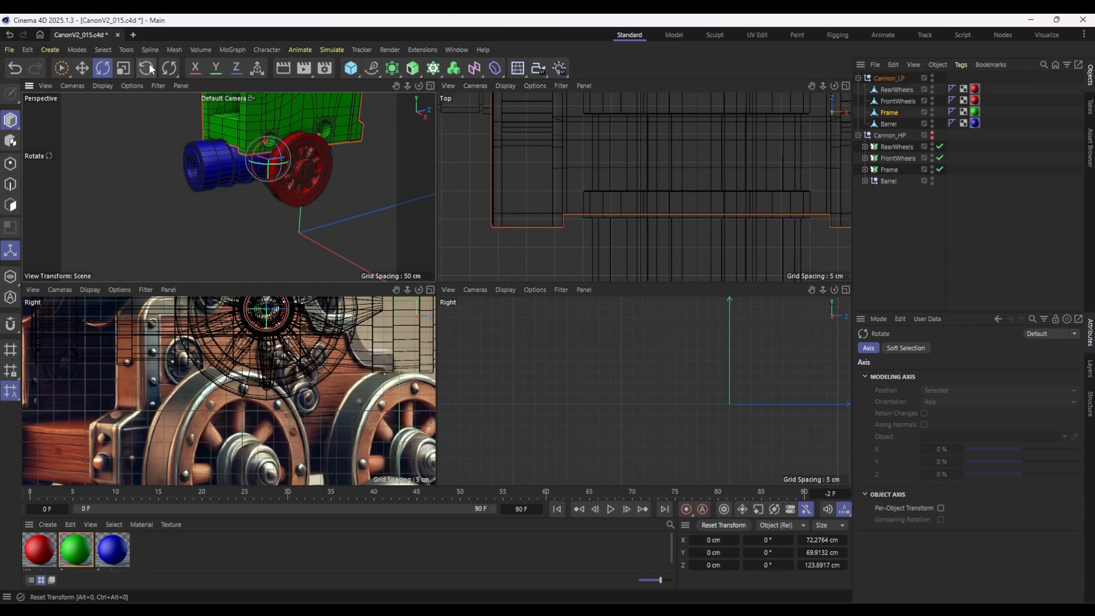
pyautogui.hotkey('ctrl', 'z')
# Export Cannon_LP with its four parts as FBX, overwriting CanonV2_LP.fbx in the CanonV2 folder.
pyautogui.click(9, 49)
pyautogui.moveTo(69, 322)
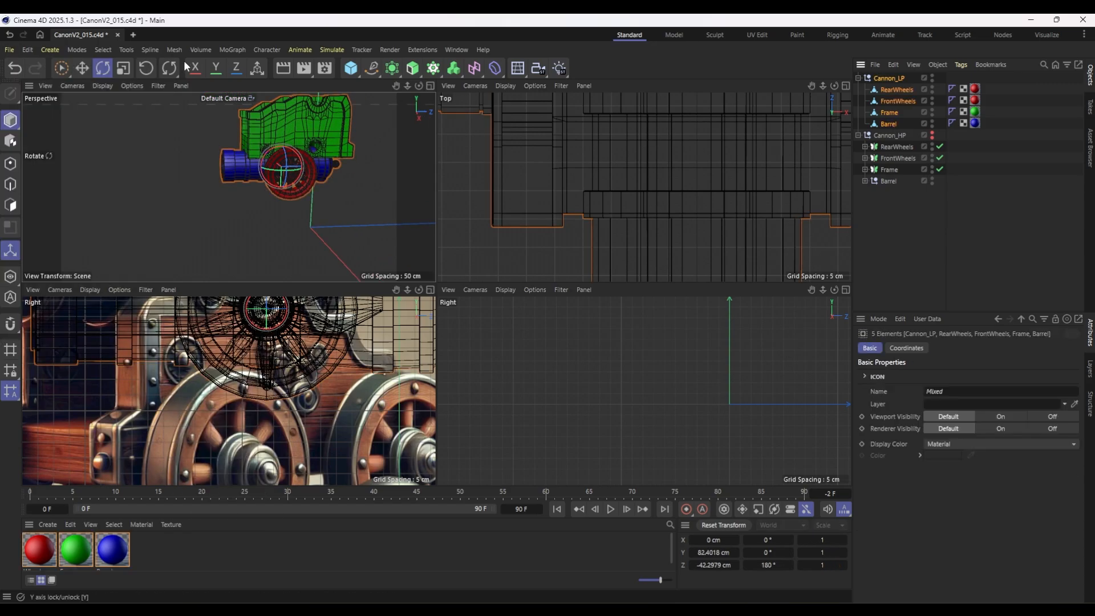
pyautogui.click(10, 51)
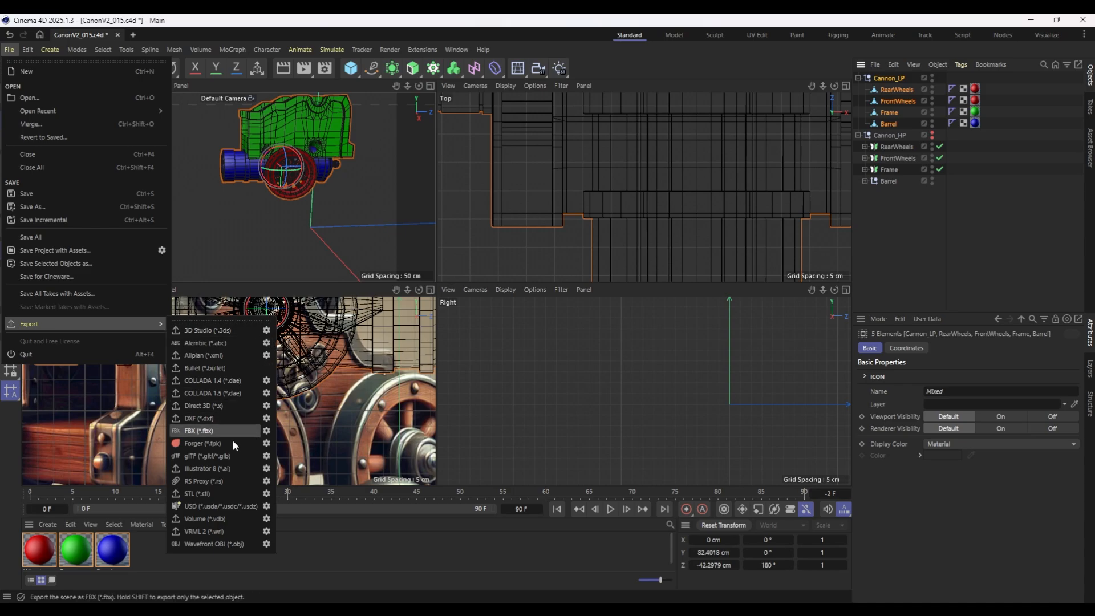
pyautogui.click(232, 435)
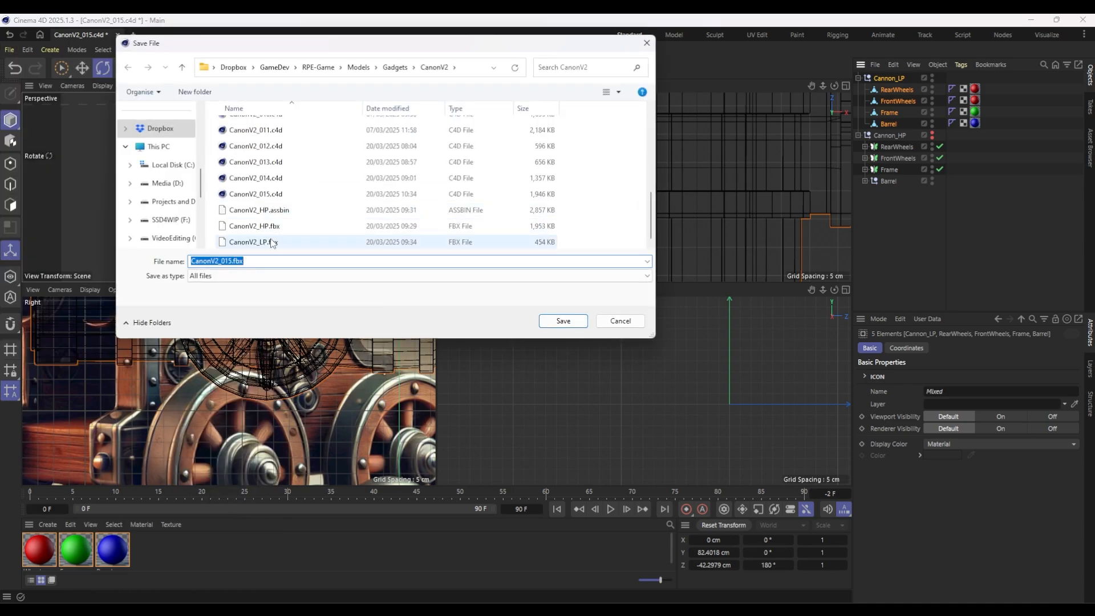
pyautogui.doubleClick(272, 242)
pyautogui.click(575, 312)
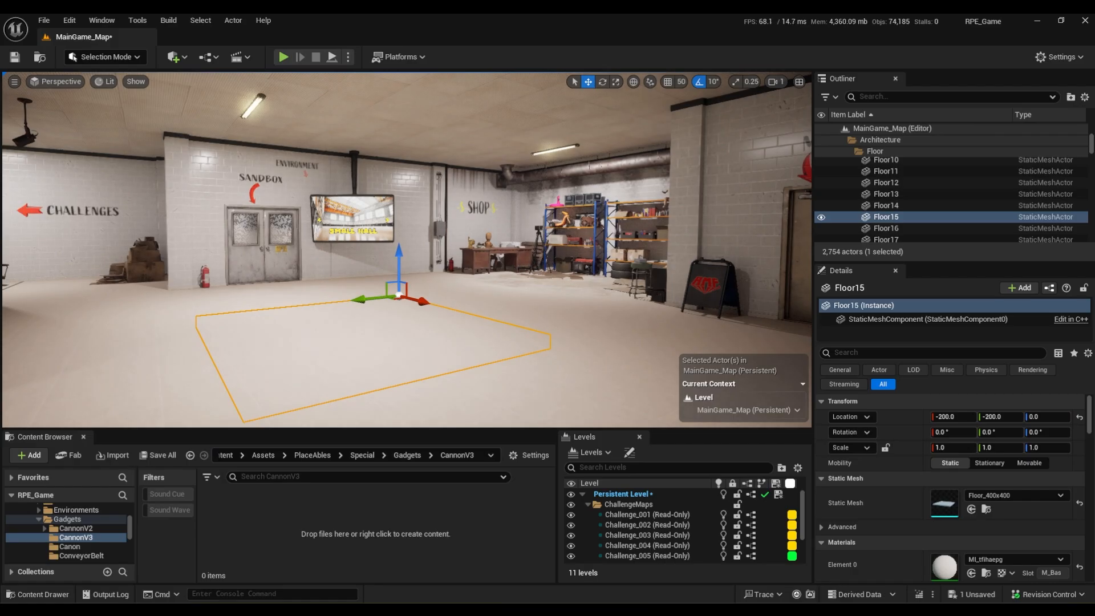
pyautogui.moveTo(406, 250); pyautogui.dragTo(456, 249, button='right')
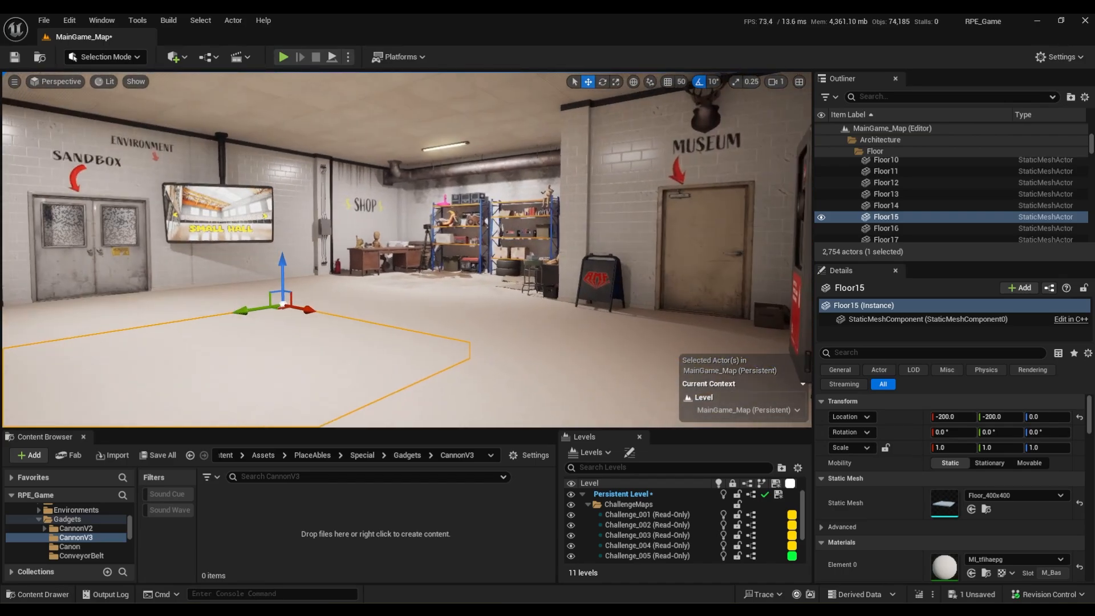
pyautogui.moveTo(516, 268); pyautogui.dragTo(502, 267, button='right')
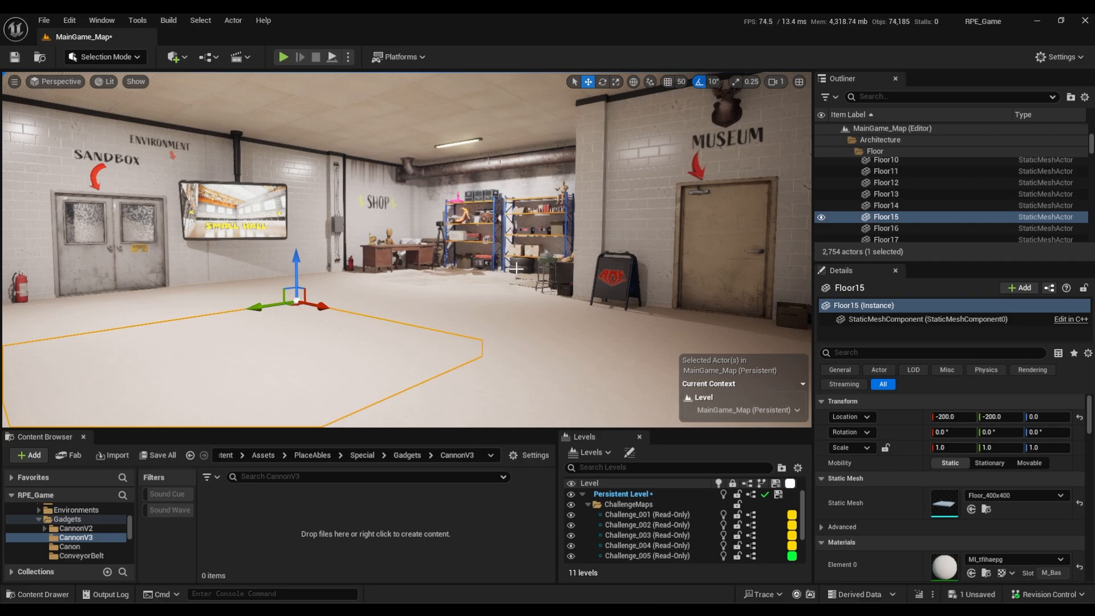
pyautogui.moveTo(506, 241)
pyautogui.mouseDown(button='right')
pyautogui.moveTo(433, 239)
pyautogui.moveTo(524, 242)
pyautogui.moveTo(505, 241)
pyautogui.moveTo(506, 250)
pyautogui.mouseUp(button='right')
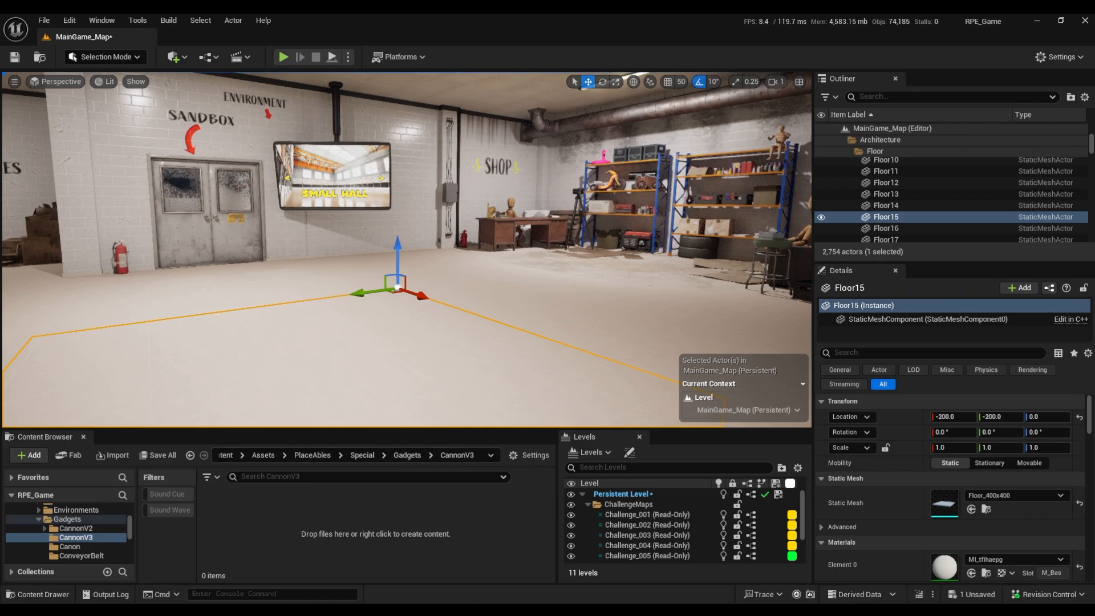
# Import CanonV2_LP.fbx into the CannonV3 content folder of the Unreal Engine project with material import turned off.
pyautogui.moveTo(359, 522); pyautogui.dragTo(361, 522)
pyautogui.scroll(-15, 450, 331)
pyautogui.scroll(8, 448, 341)
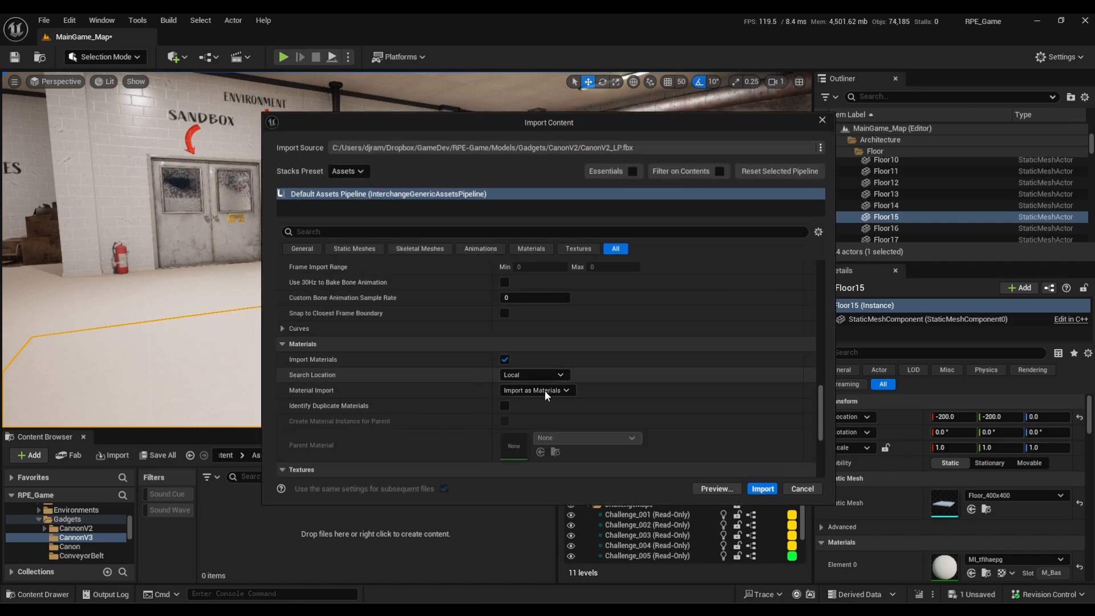
pyautogui.click(547, 390)
pyautogui.click(533, 400)
pyautogui.scroll(1, 553, 372)
pyautogui.scroll(-1, 547, 368)
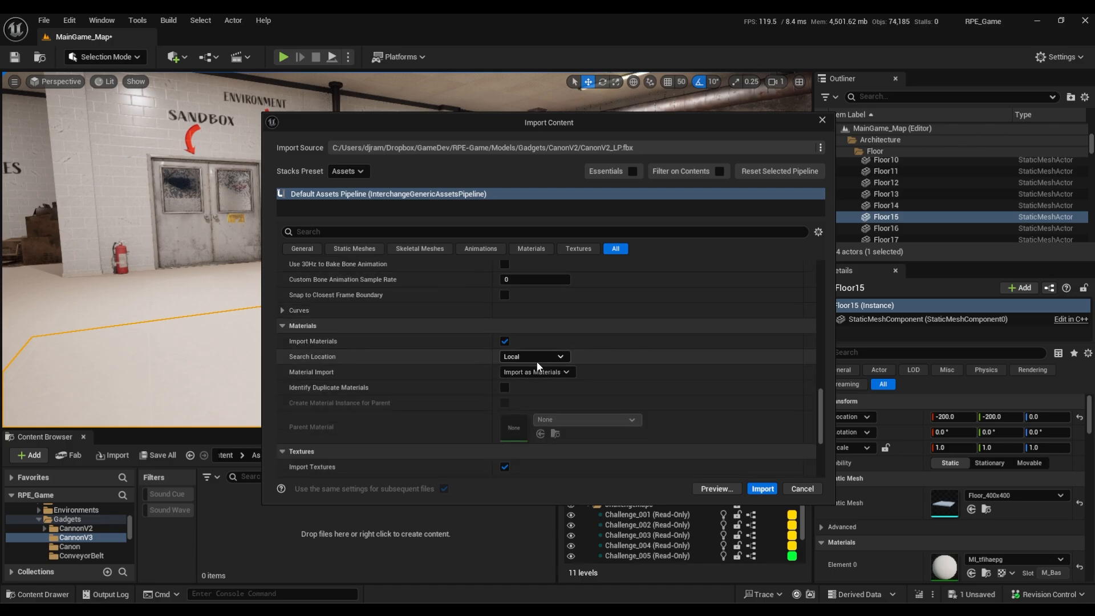
pyautogui.click(504, 341)
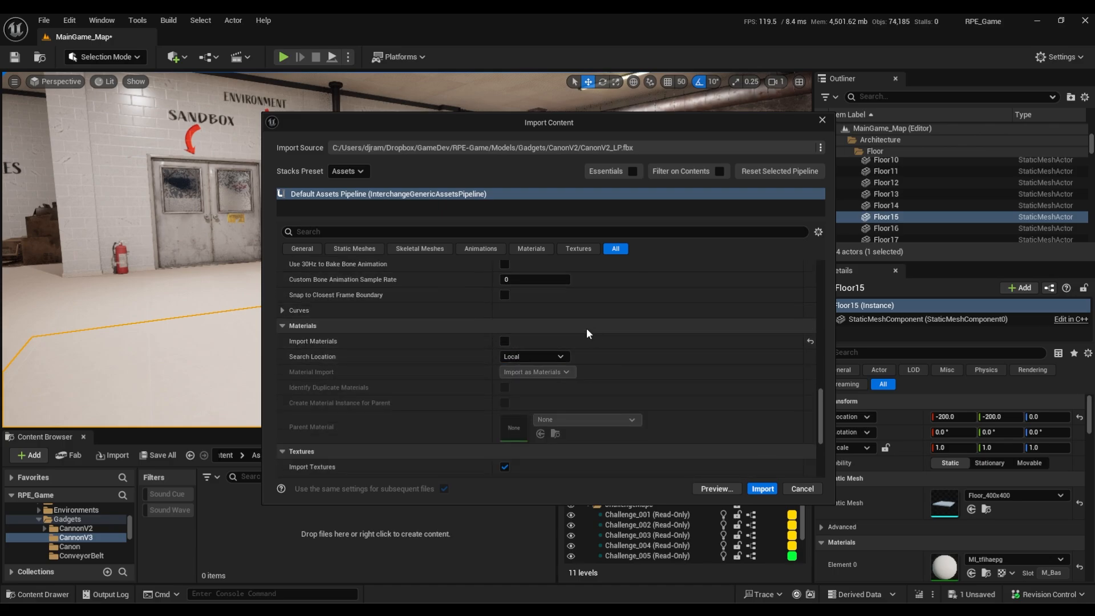
pyautogui.scroll(4, 501, 325)
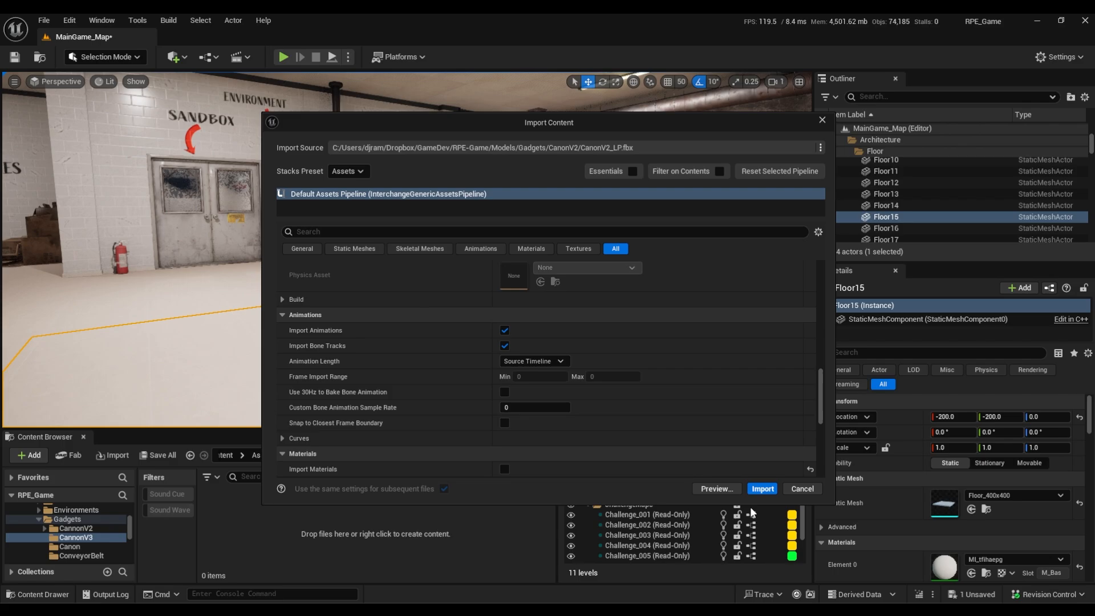
pyautogui.click(767, 489)
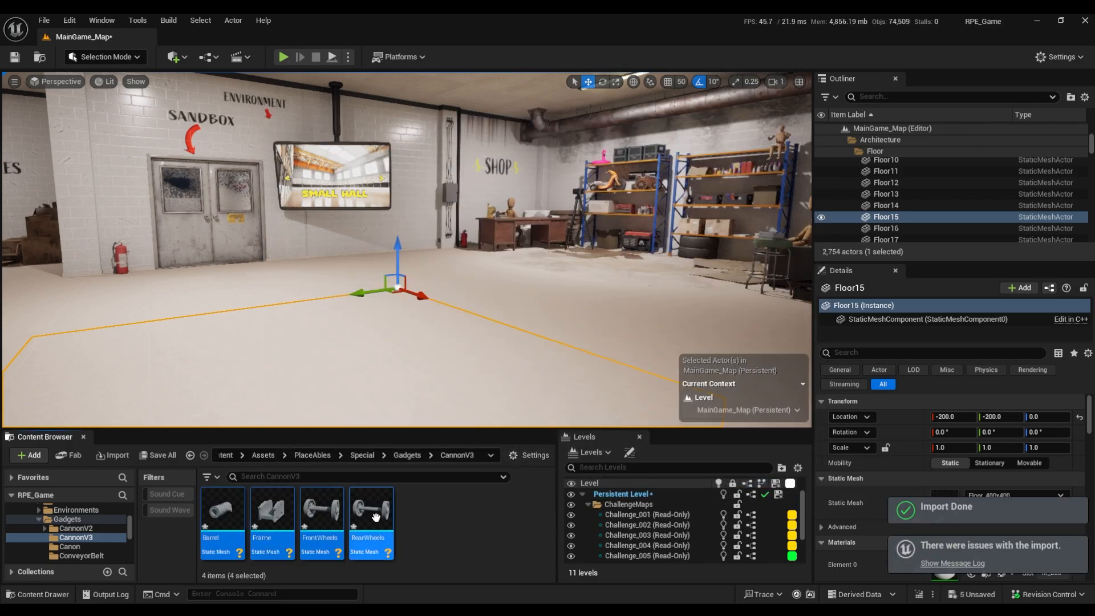
# Place the Barrel, Frame, FrontWheels and RearWheels meshes together on the floor of the level.
pyautogui.moveTo(379, 512); pyautogui.dragTo(445, 259)
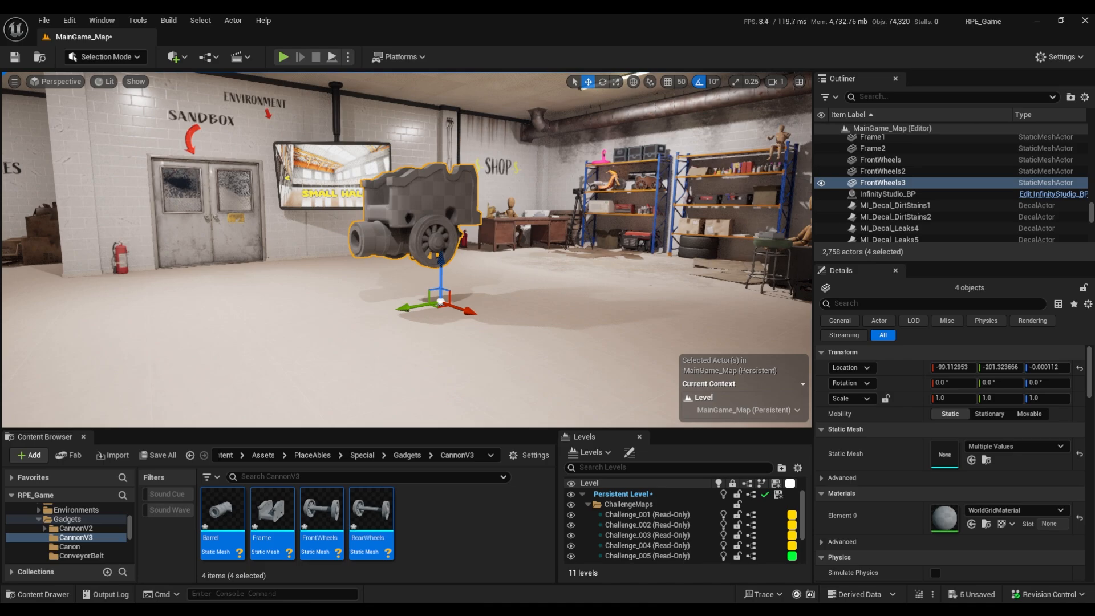
# Create a folder named textures inside CannonV3 and import the CanonV2_LP texture maps for Barrel, Frame and Wheels into it.
pyautogui.rightClick(450, 510)
pyautogui.click(508, 137)
pyautogui.write('textures')
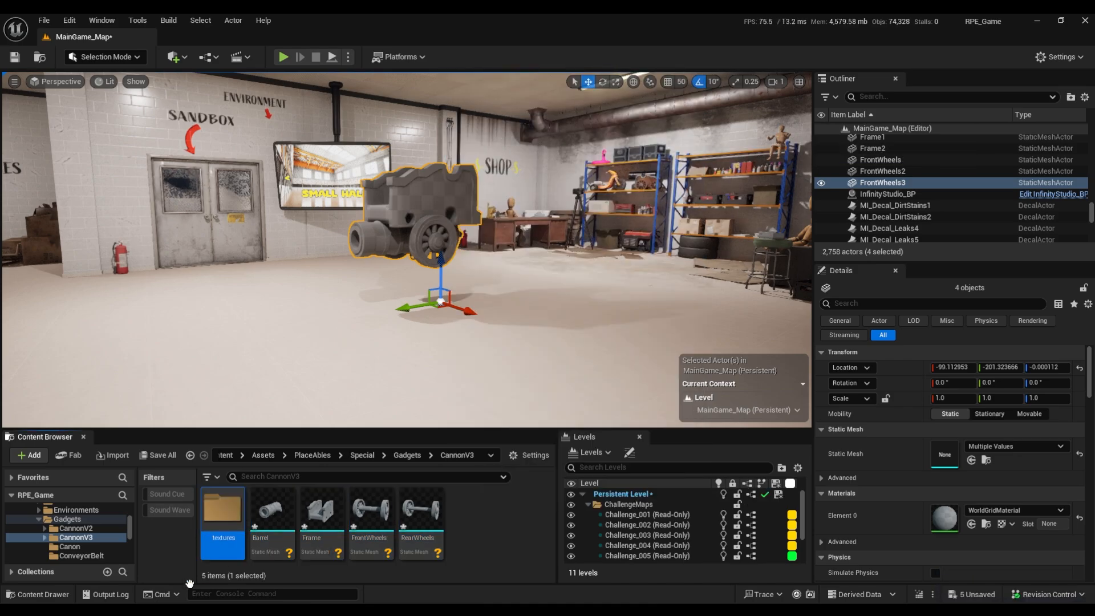
pyautogui.doubleClick(227, 533)
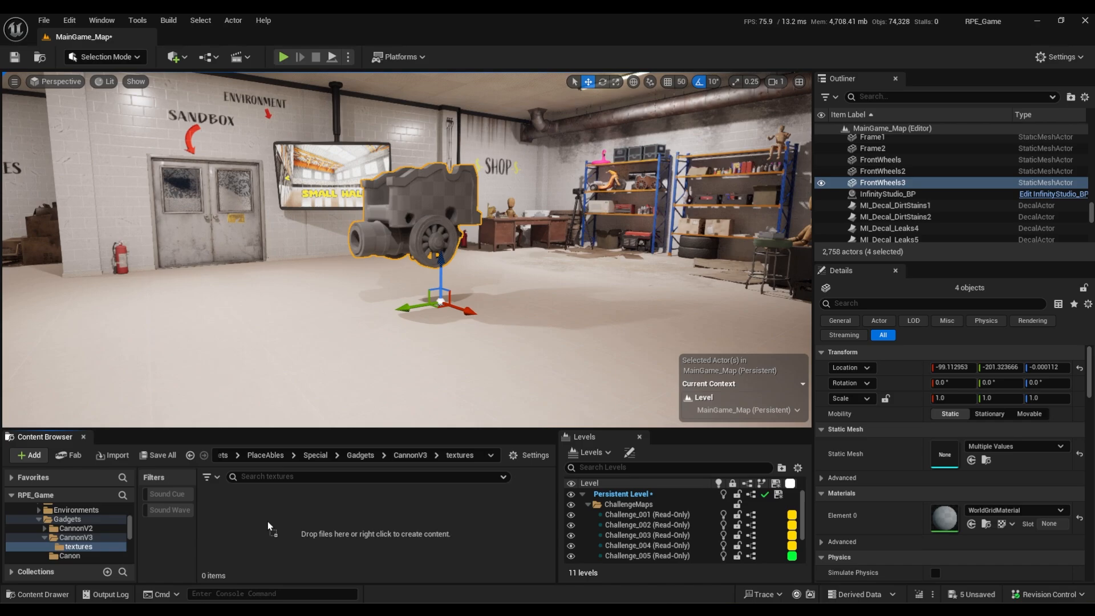
pyautogui.moveTo(270, 526); pyautogui.dragTo(277, 520)
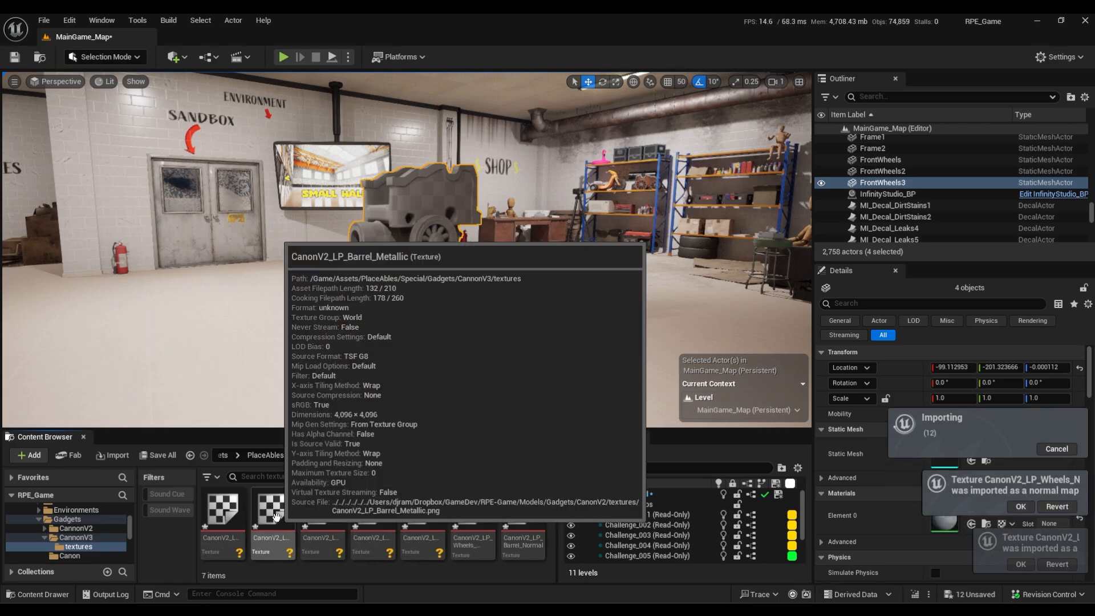
# Turn off sRGB for the Frame, Barrel and Wheels Metallic textures together in the Property Matrix, and close it.
pyautogui.click(477, 358)
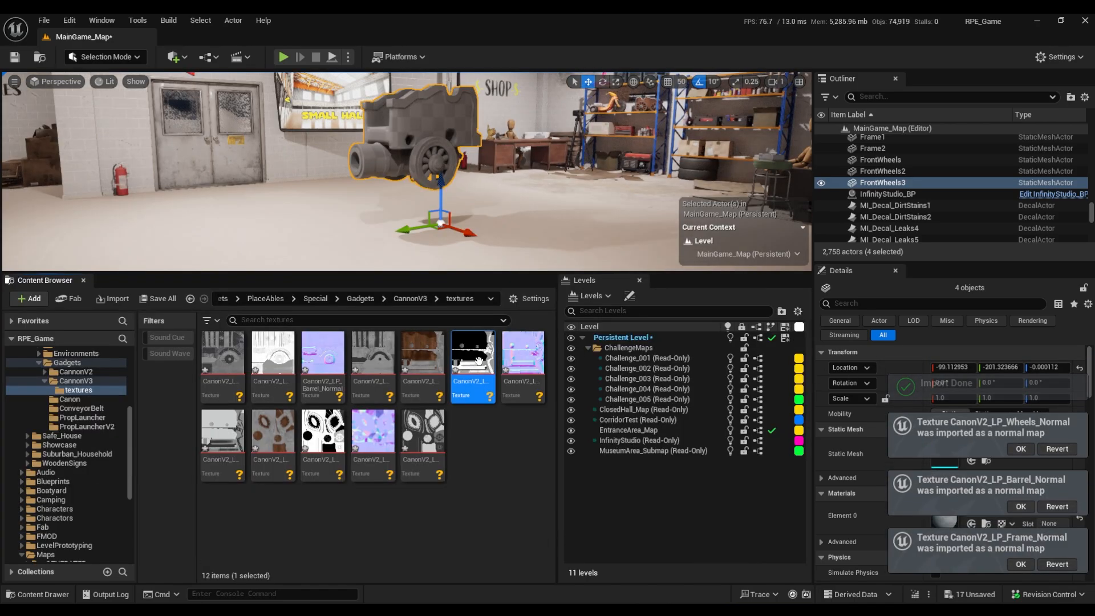
pyautogui.keyDown('ctrl'); pyautogui.click(273, 359); pyautogui.keyUp('ctrl')
pyautogui.keyDown('ctrl'); pyautogui.click(323, 433); pyautogui.keyUp('ctrl')
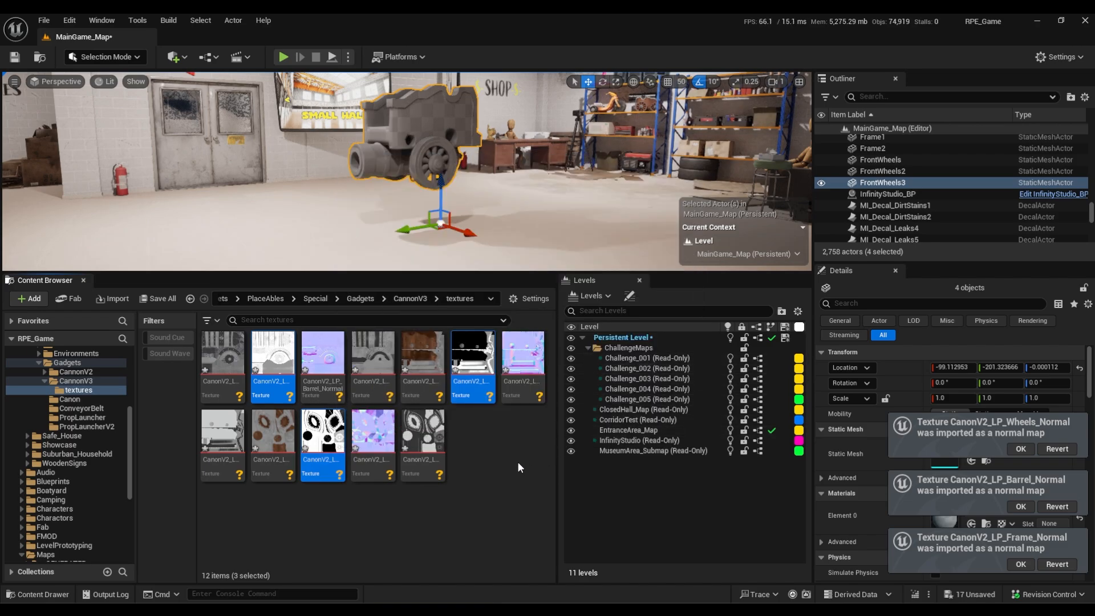
pyautogui.rightClick(478, 391)
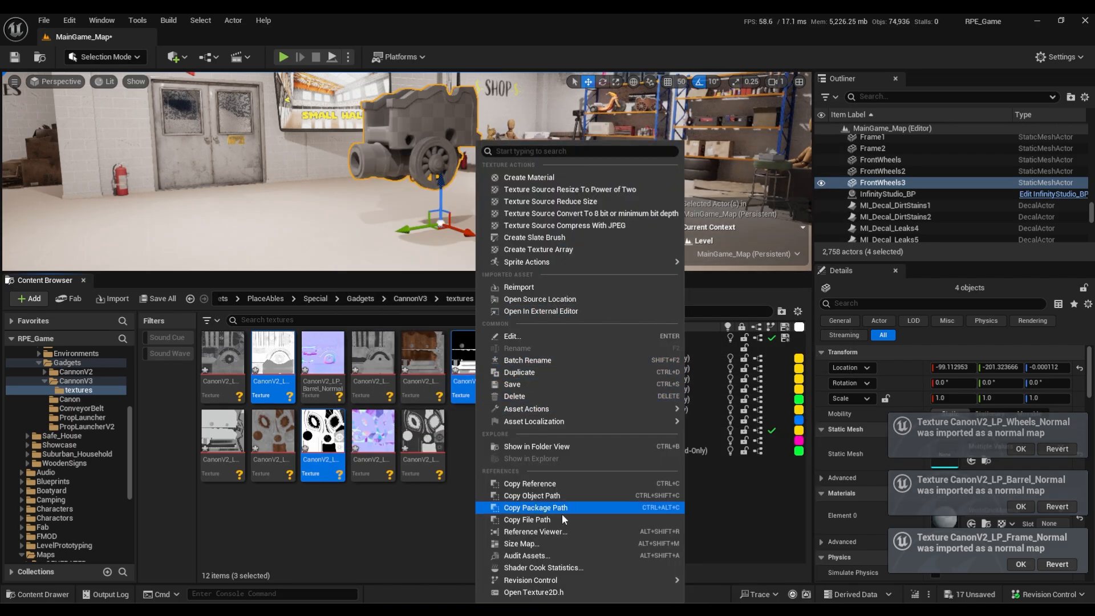
pyautogui.moveTo(651, 408)
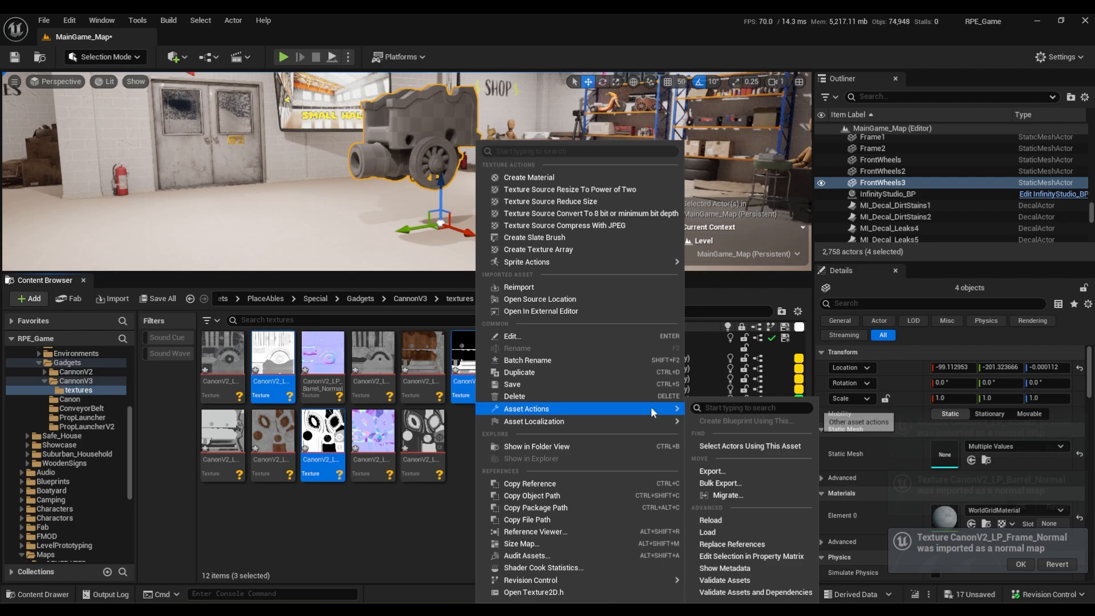
pyautogui.click(751, 556)
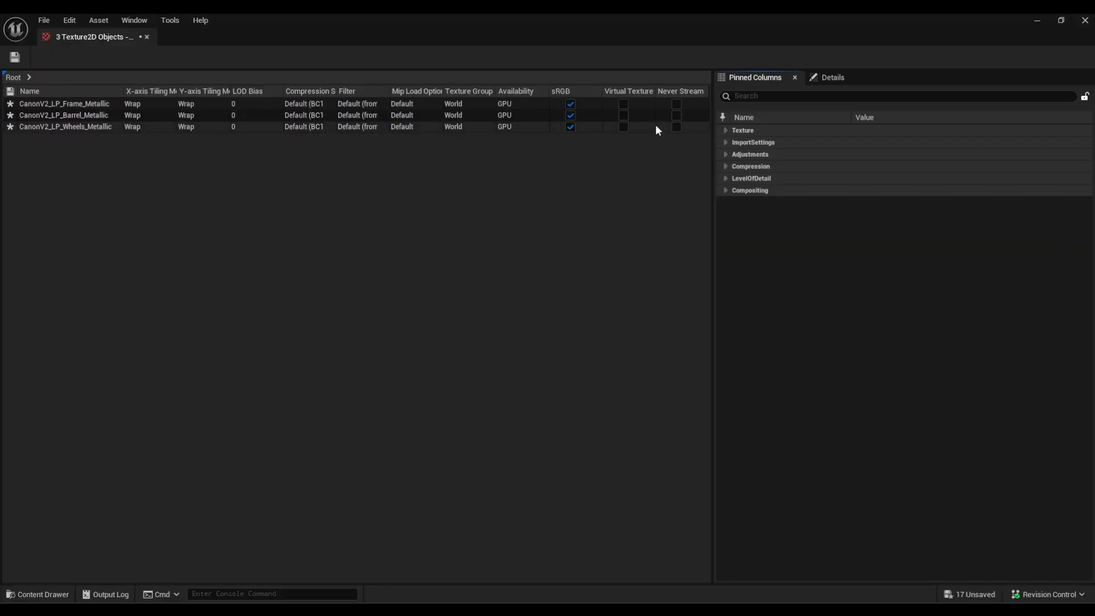
pyautogui.click(570, 105)
pyautogui.click(570, 115)
pyautogui.click(570, 127)
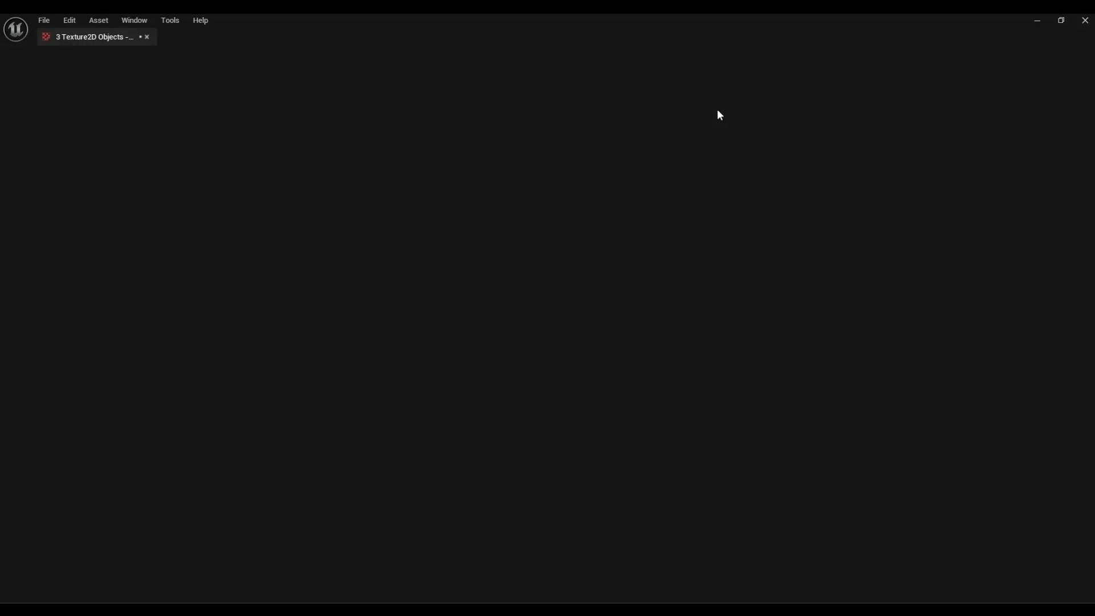
pyautogui.click(1085, 21)
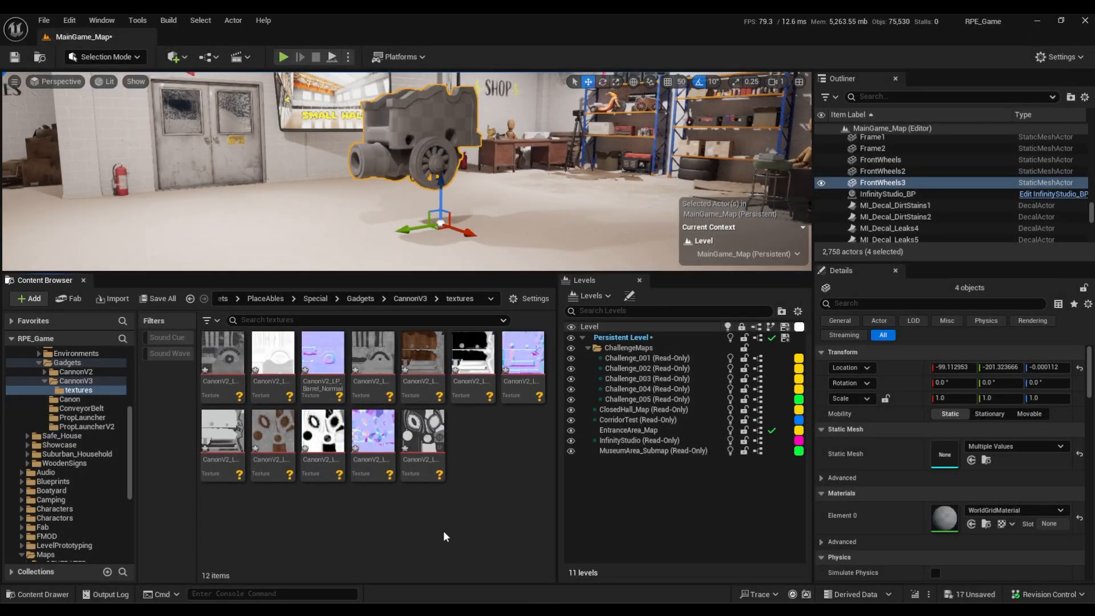
# Save all modified assets and the map, and return to the CannonV3 content folder.
pyautogui.hotkey('ctrl', 'shift', 's')
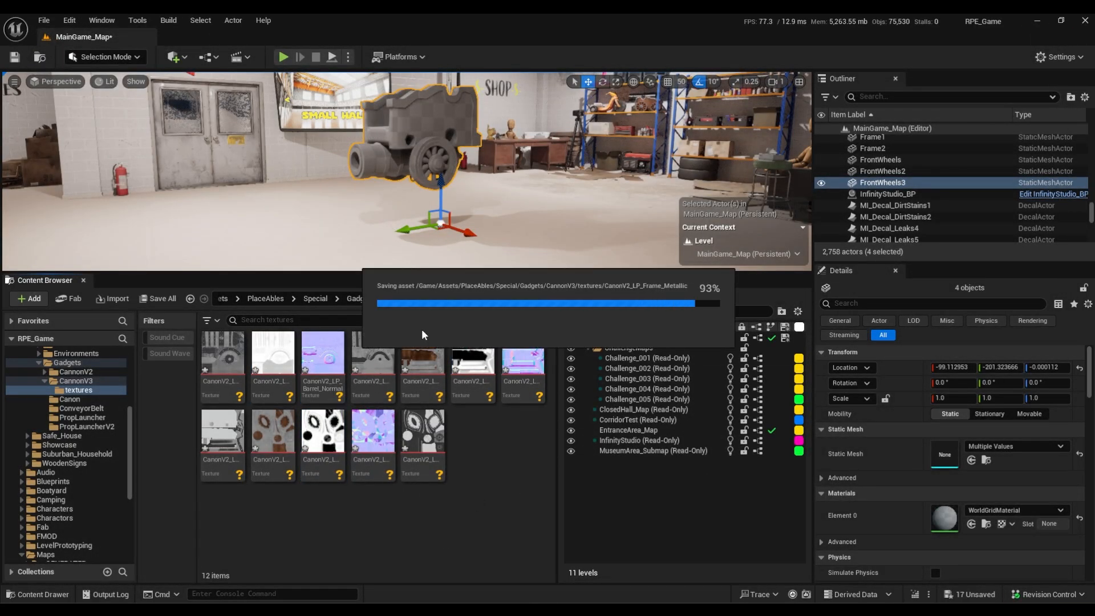
pyautogui.click(412, 297)
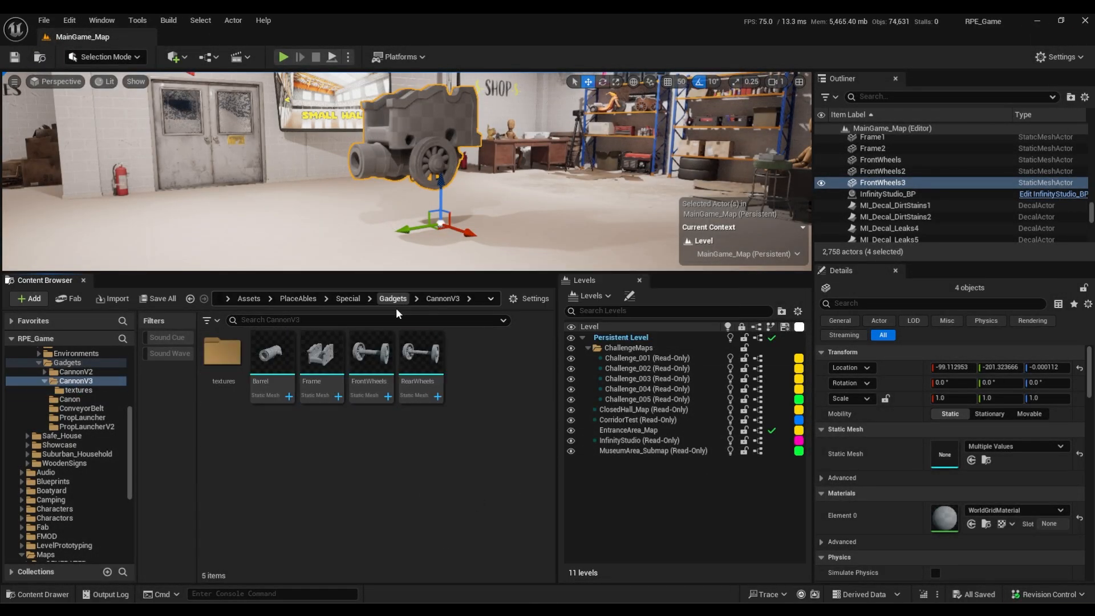
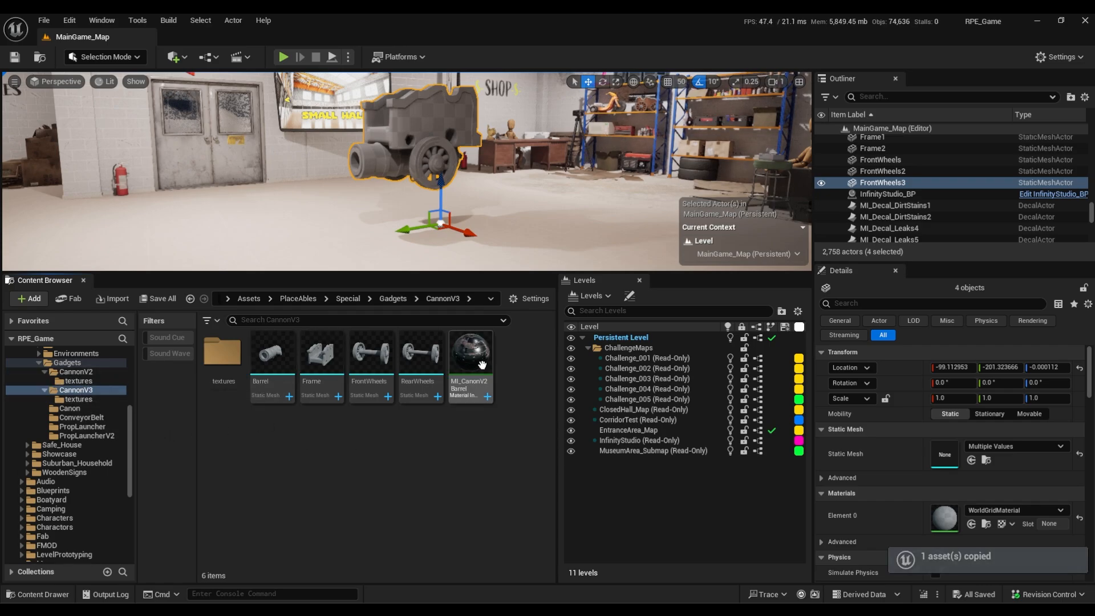
# Rename the copied material instance in the CannonV3 folder to MI_CanonV3Barrel.
pyautogui.click(476, 381)
pyautogui.click(475, 381)
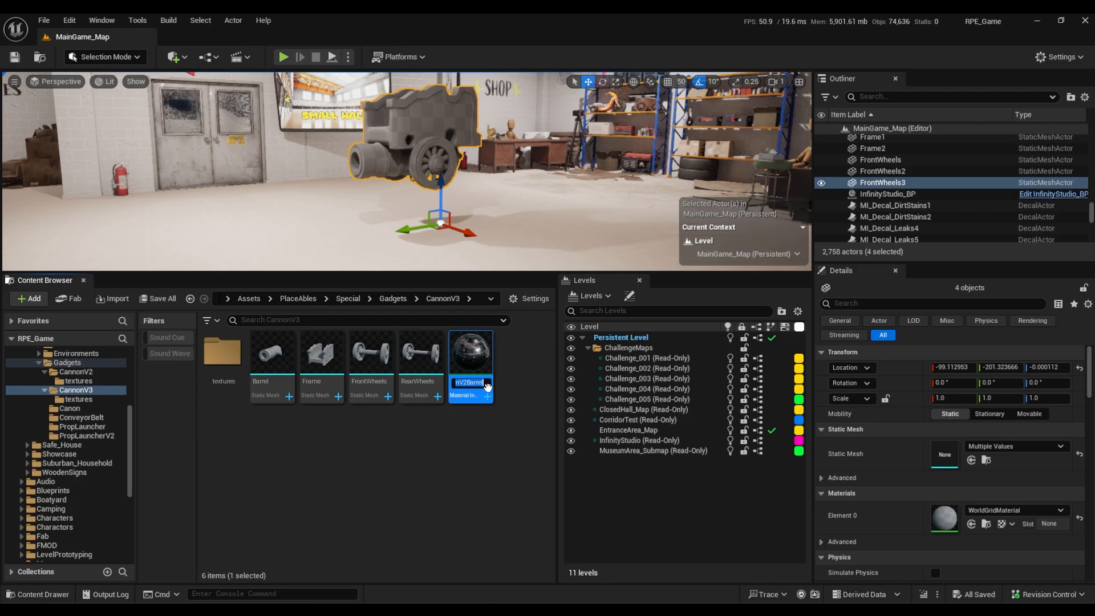
pyautogui.press('BackSpace')
pyautogui.press('BackSpace')
pyautogui.press('BackSpace')
pyautogui.press('BackSpace')
pyautogui.press('BackSpace')
pyautogui.press('BackSpace')
pyautogui.press('BackSpace')
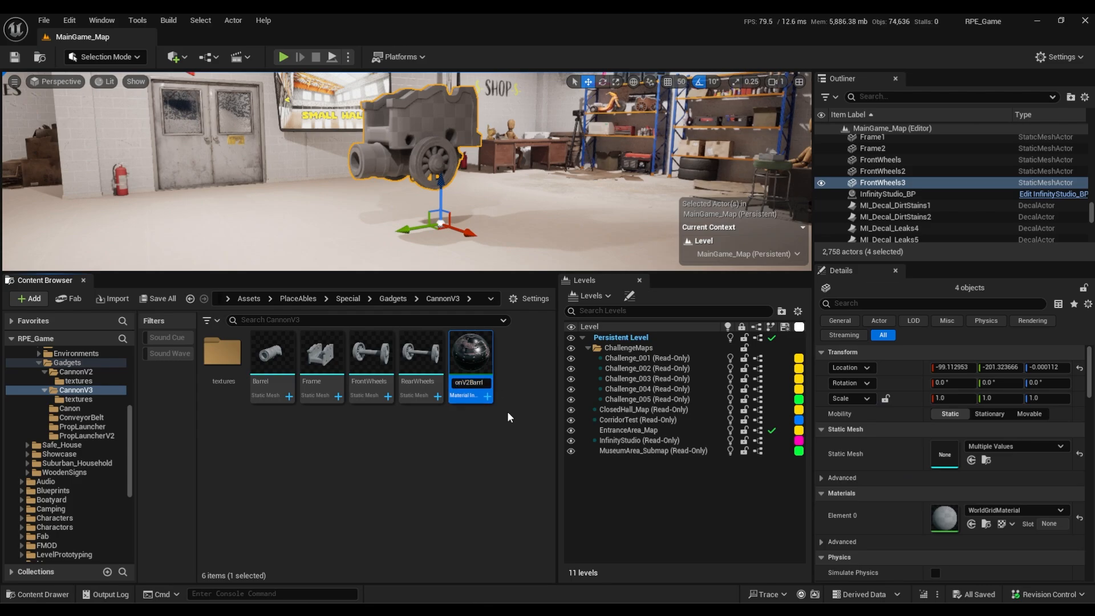
pyautogui.write('3Barrel')
pyautogui.press('Return')
# Duplicate the Barrel material instance twice, naming the copies MI_CanonV3Frame and MI_CanonV3Wheels.
pyautogui.rightClick(421, 363)
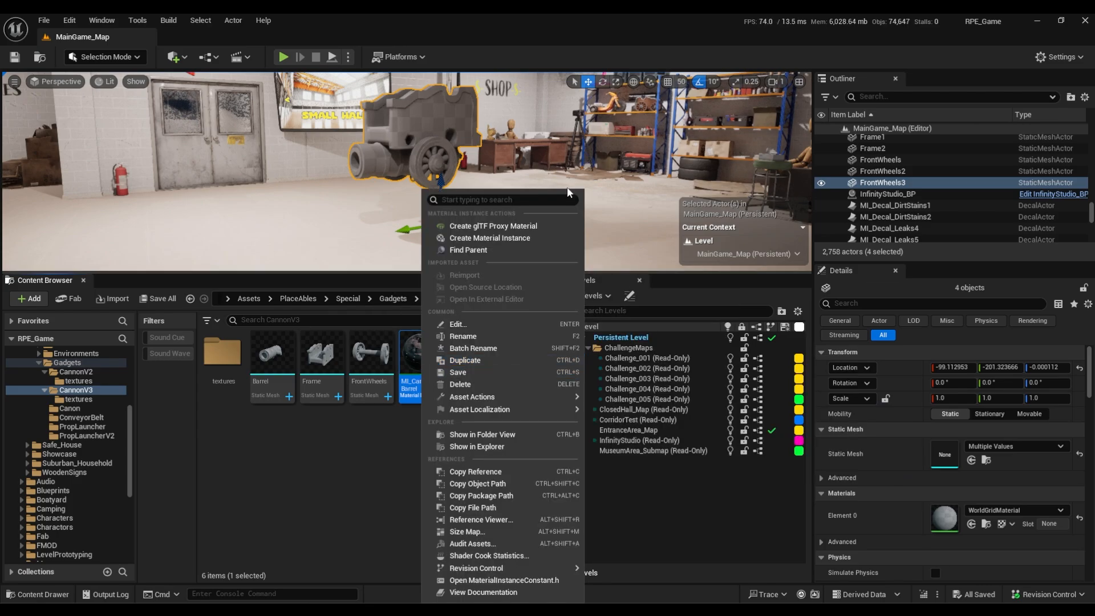
pyautogui.click(465, 359)
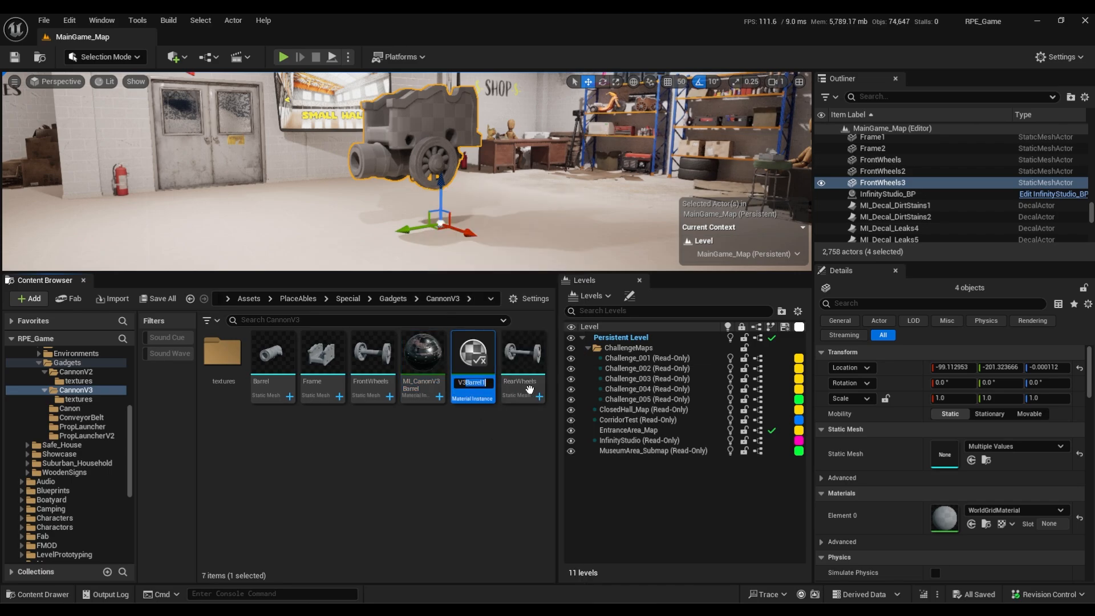
pyautogui.write('e')
pyautogui.rightClick(456, 364)
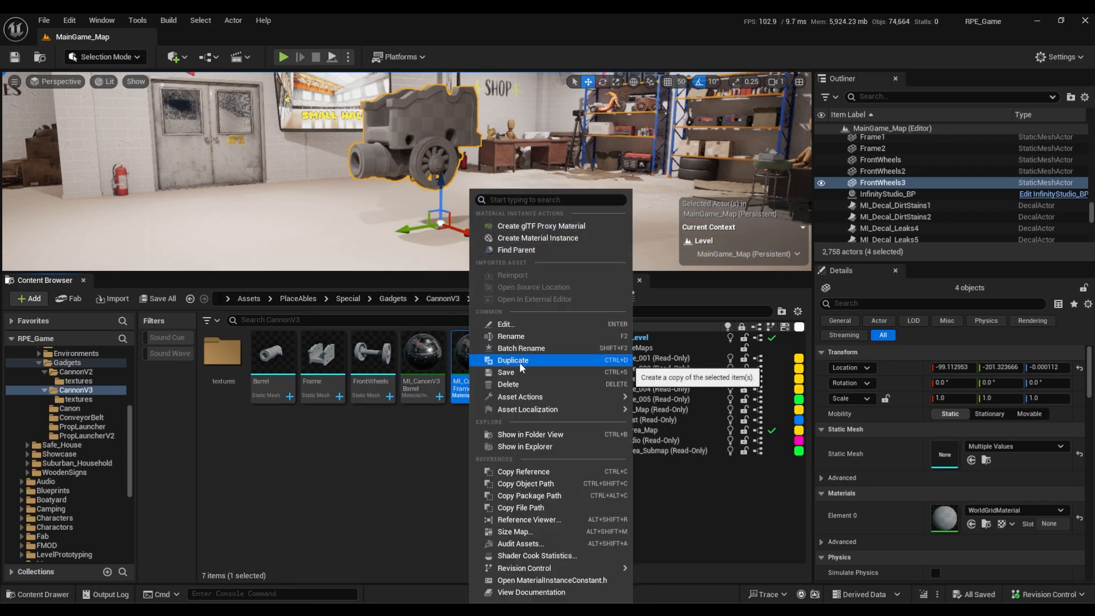
pyautogui.click(519, 364)
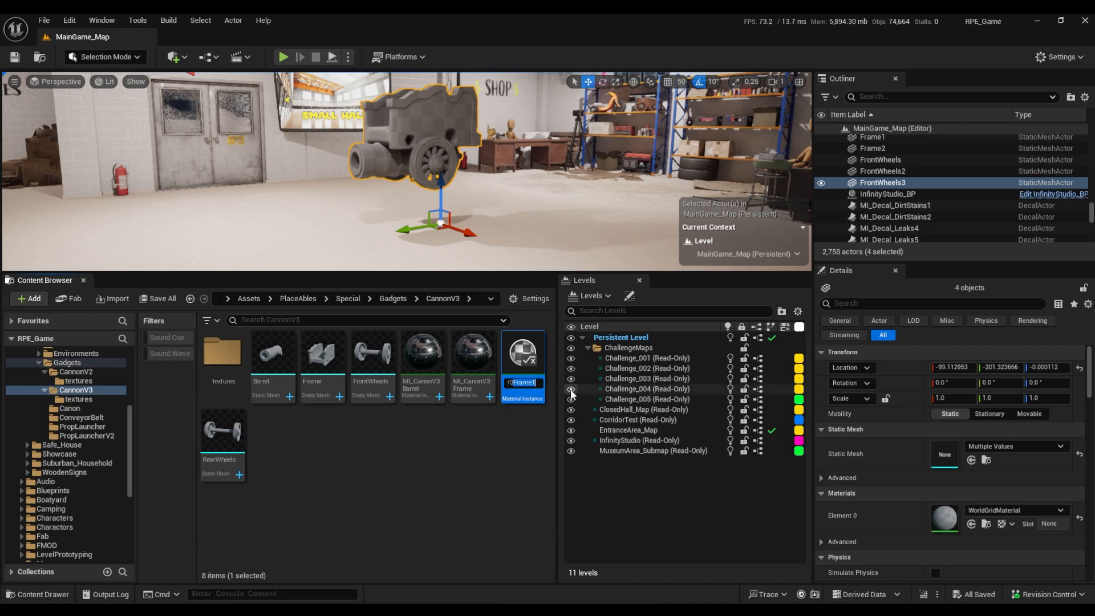
pyautogui.write('Wheels')
pyautogui.press('Return')
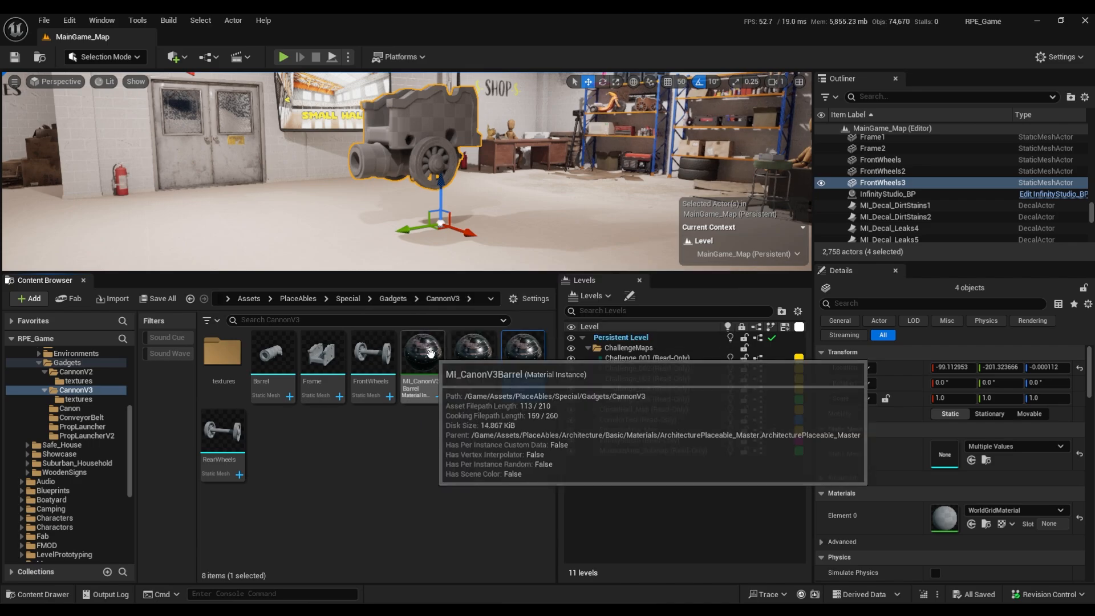
# Open the Barrel, Frame, FrontWheels and RearWheels meshes in one mesh editor window placed beside the CannonV3 assets.
pyautogui.doubleClick(277, 351)
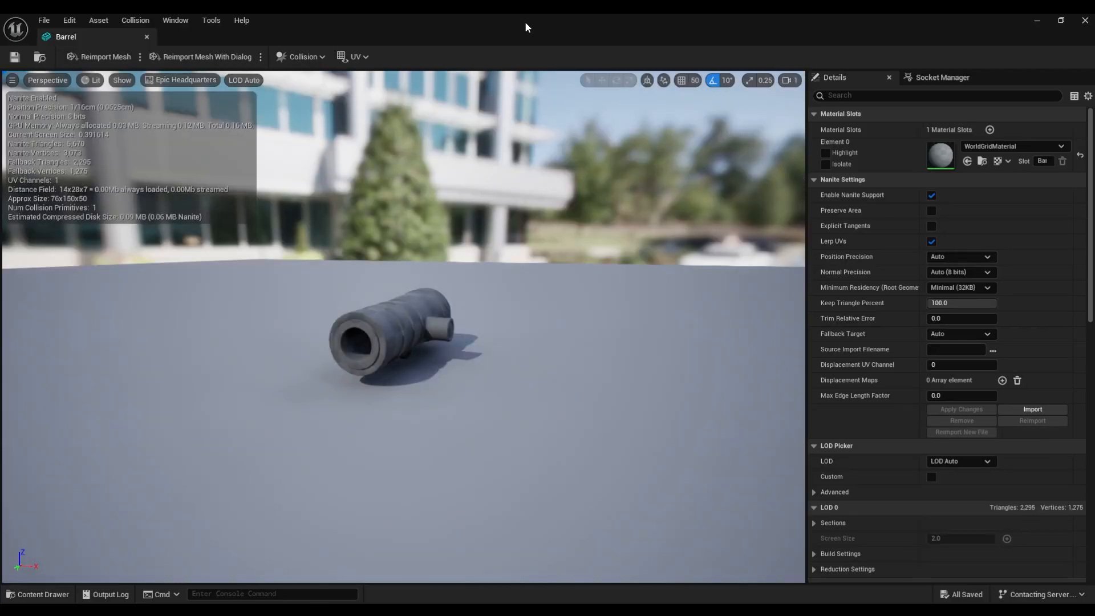
pyautogui.moveTo(525, 24); pyautogui.dragTo(1094, 212)
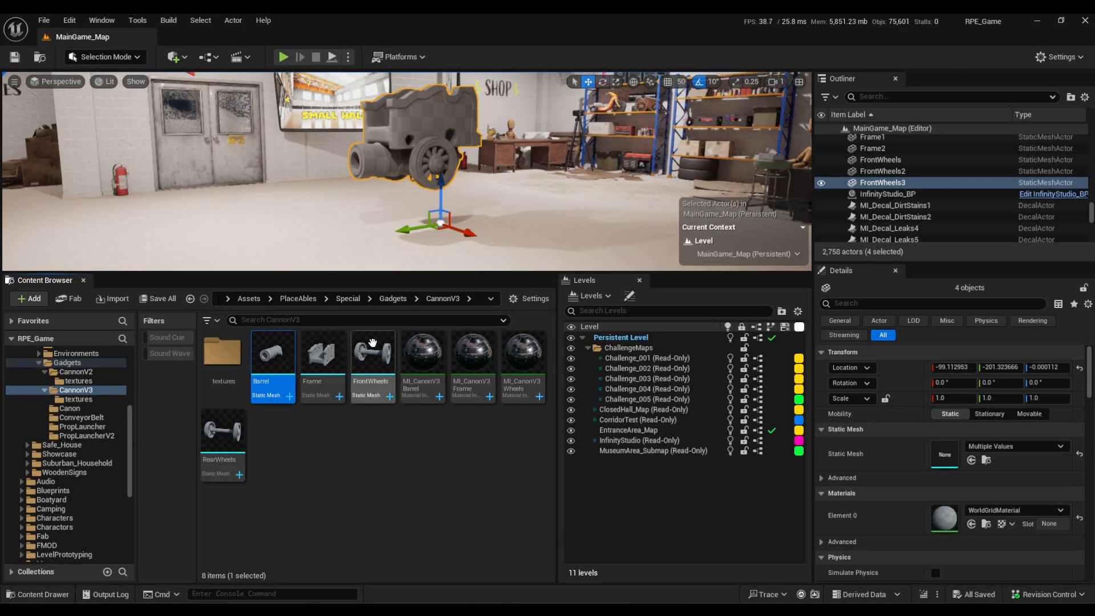
pyautogui.click(344, 357)
pyautogui.click(378, 353)
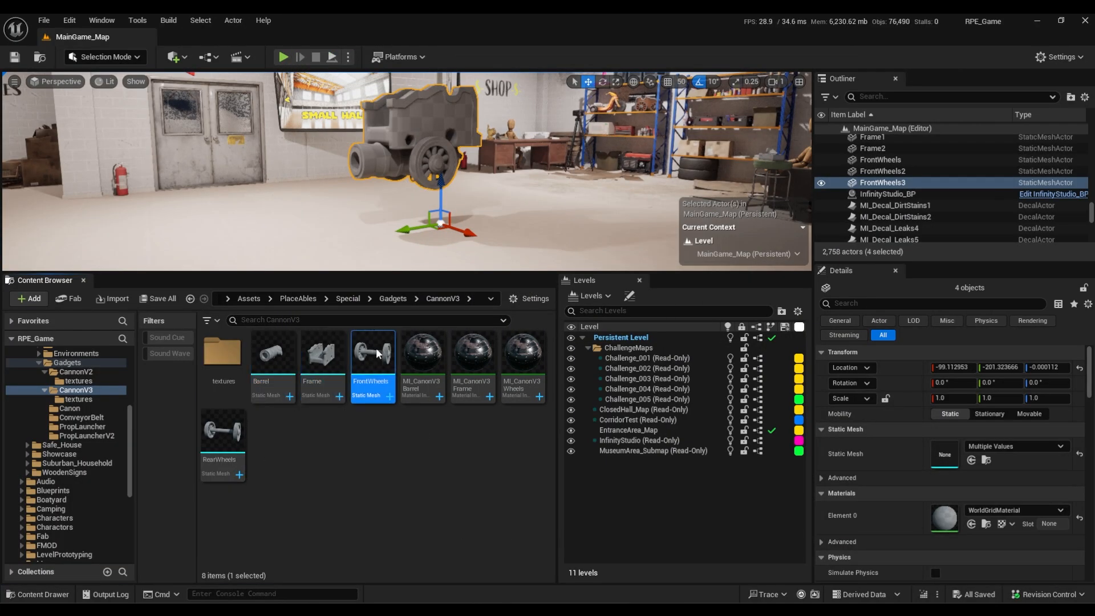
pyautogui.doubleClick(217, 461)
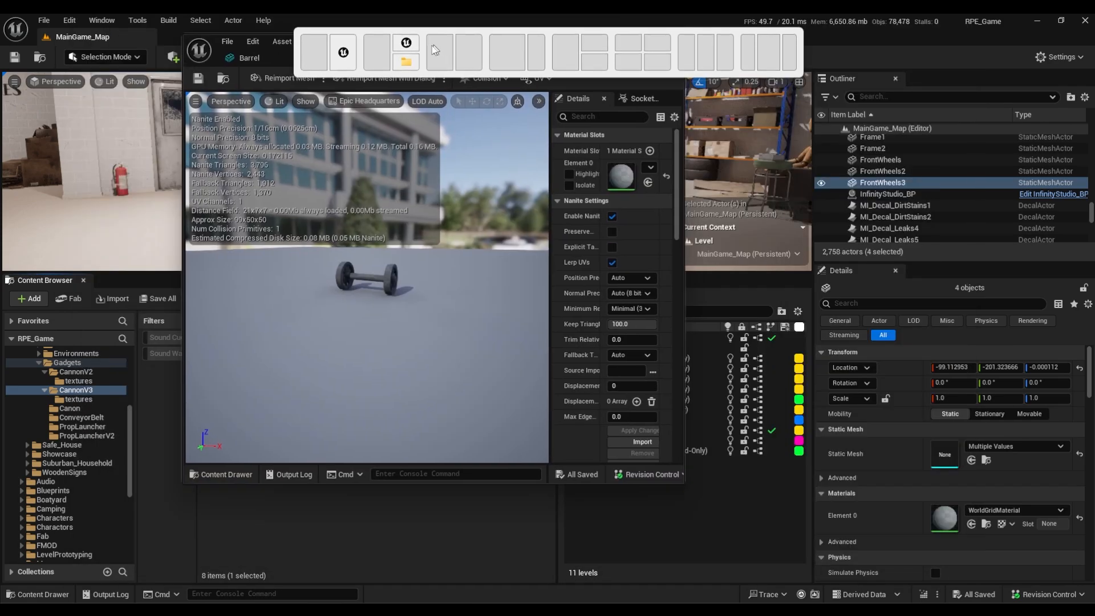
pyautogui.moveTo(365, 108); pyautogui.dragTo(730, 86)
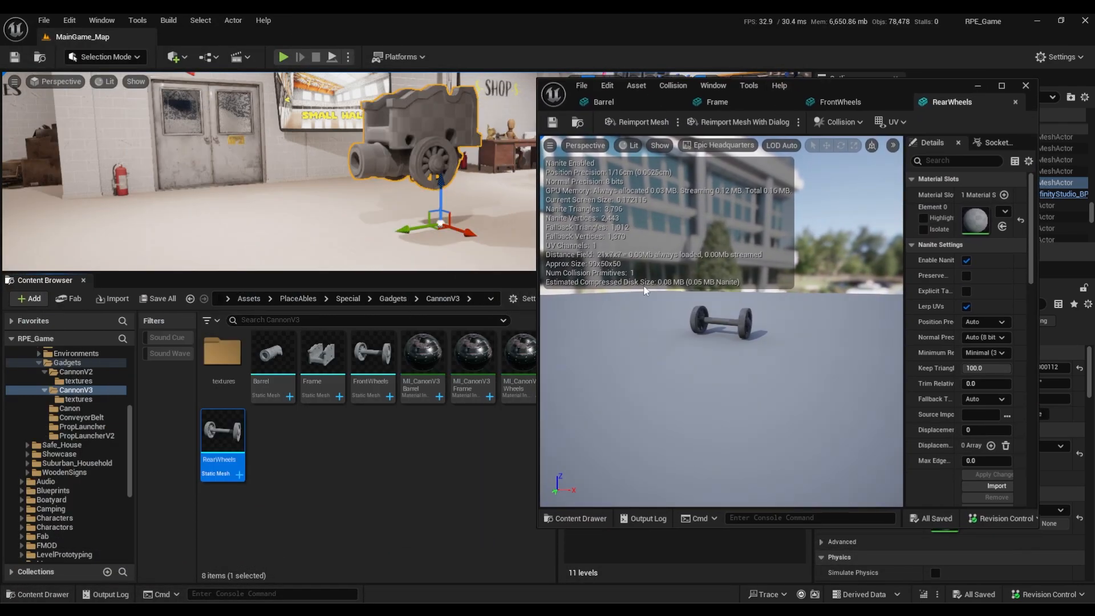
# Assign MI_CanonV3Wheels to the material slots of the RearWheels and FrontWheels meshes.
pyautogui.moveTo(519, 359); pyautogui.dragTo(975, 220)
pyautogui.click(848, 109)
pyautogui.click(1002, 226)
# Assign MI_CanonV3Frame to the Frame mesh's material slot and MI_CanonV3Barrel to the Barrel mesh's.
pyautogui.click(476, 359)
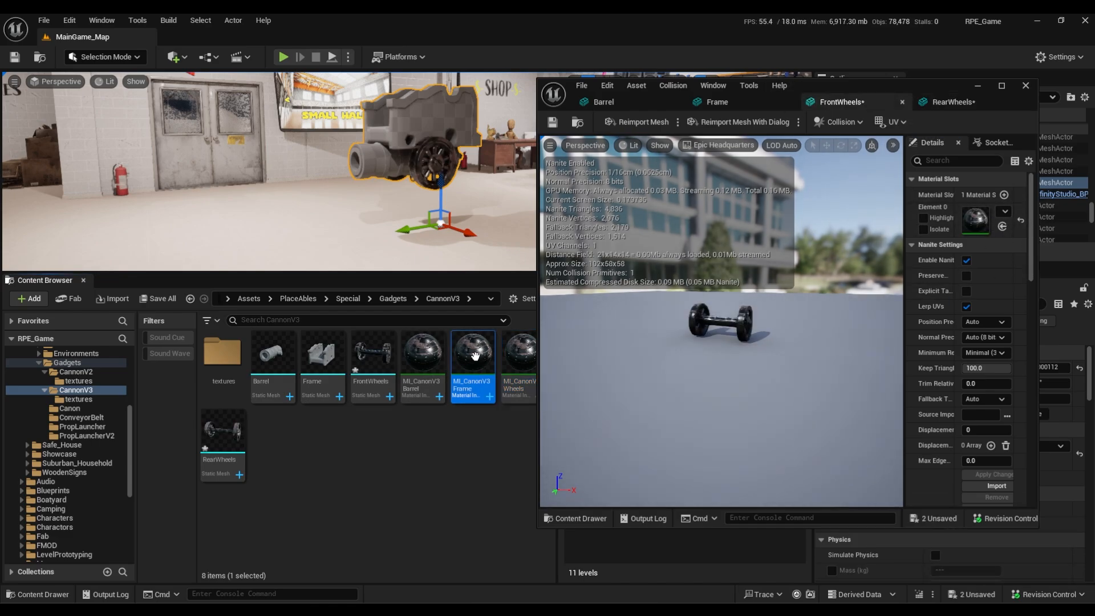
pyautogui.click(718, 102)
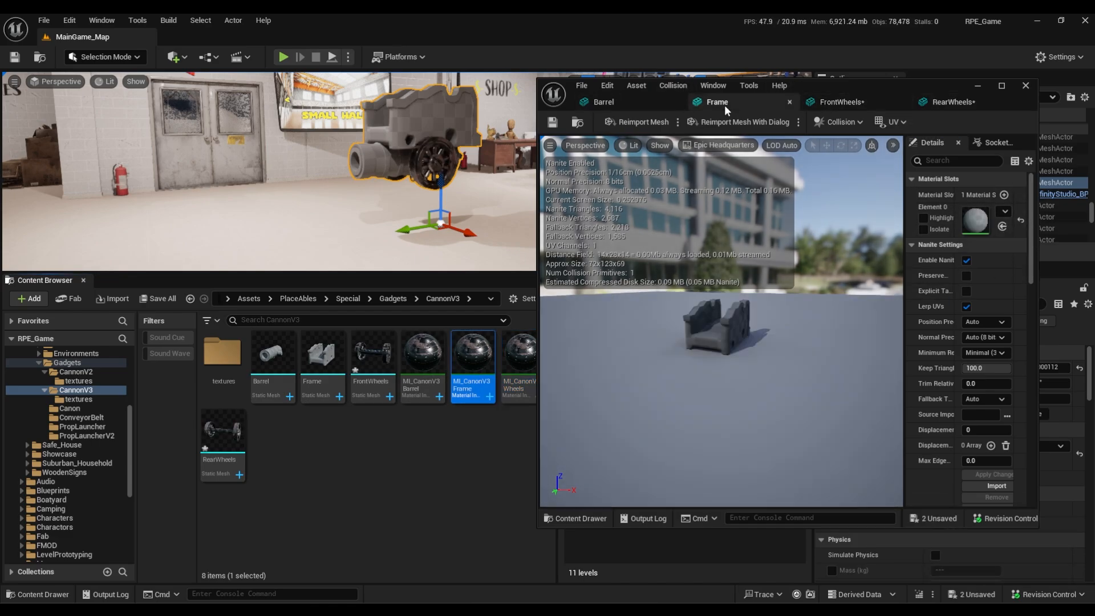
pyautogui.click(1002, 226)
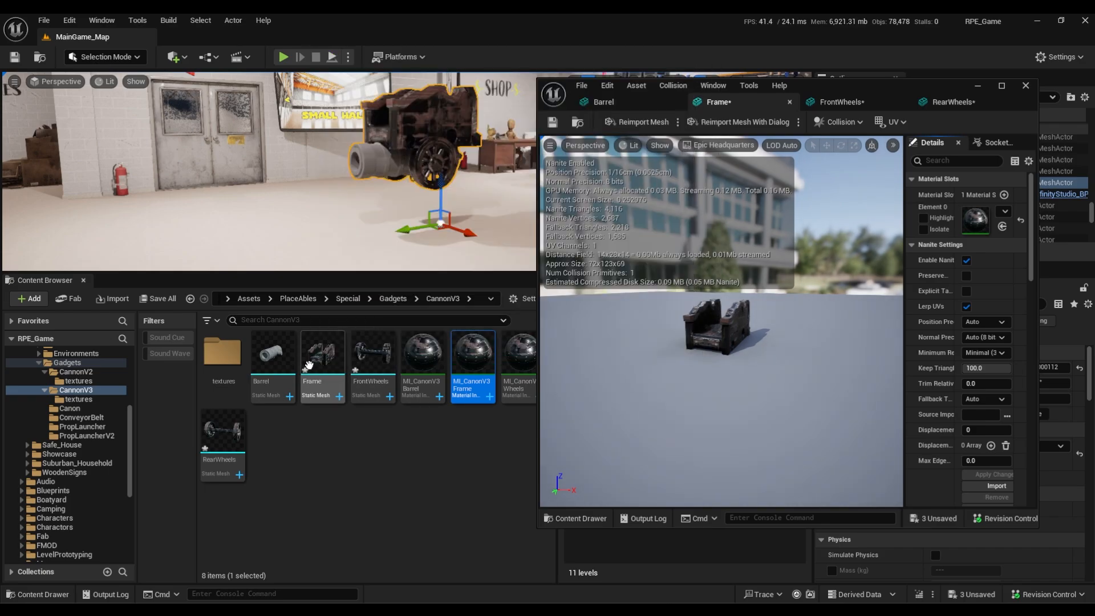
pyautogui.click(272, 359)
pyautogui.click(660, 102)
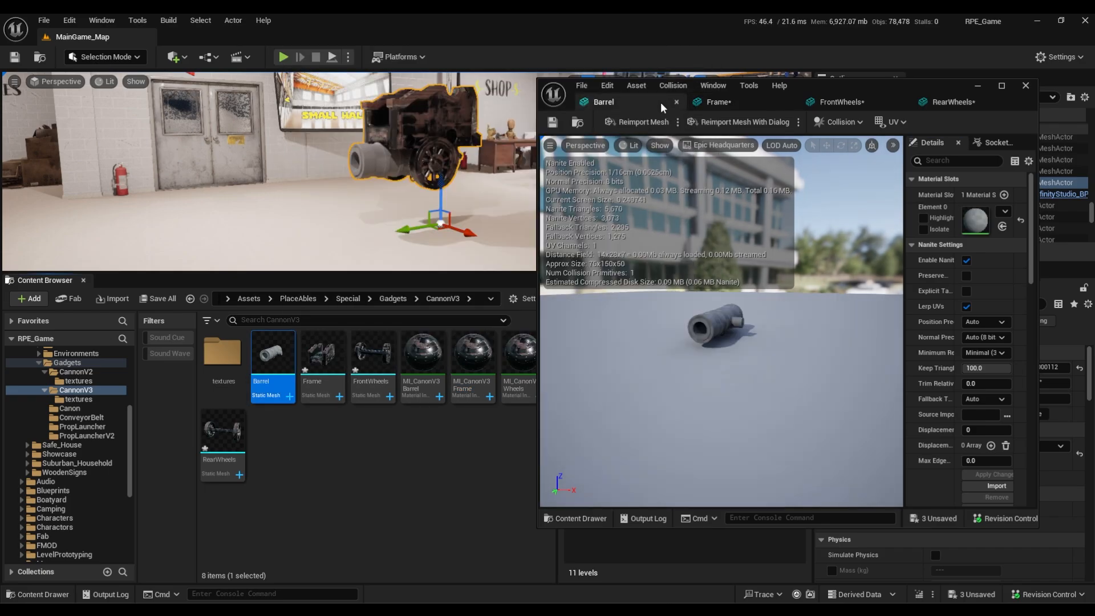
pyautogui.click(422, 359)
pyautogui.click(1001, 226)
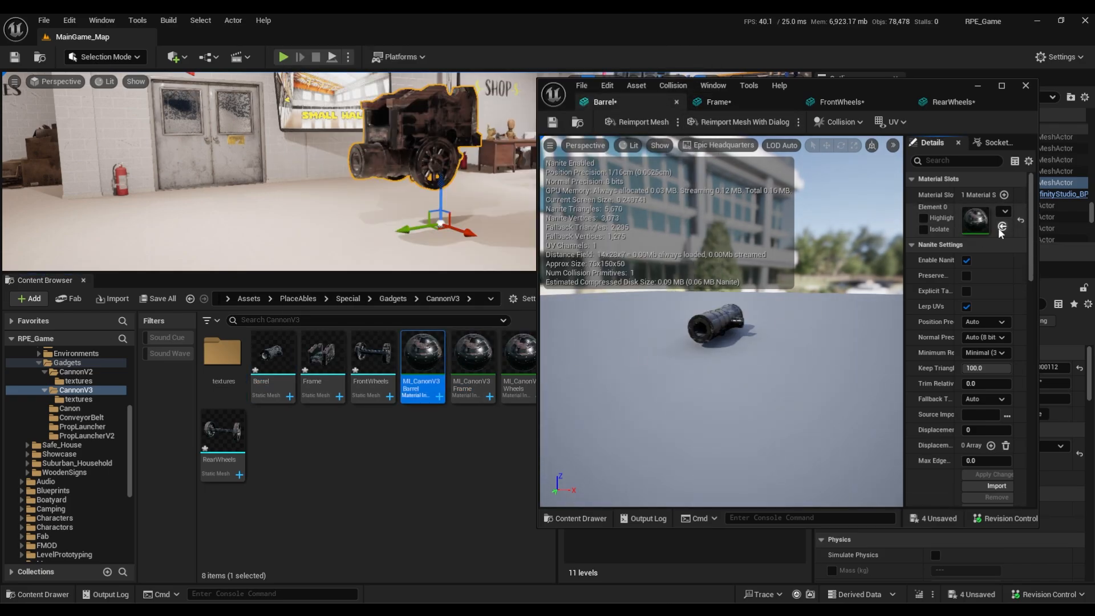
# Save the modified cannon meshes and close their editor window.
pyautogui.click(787, 103)
pyautogui.click(788, 102)
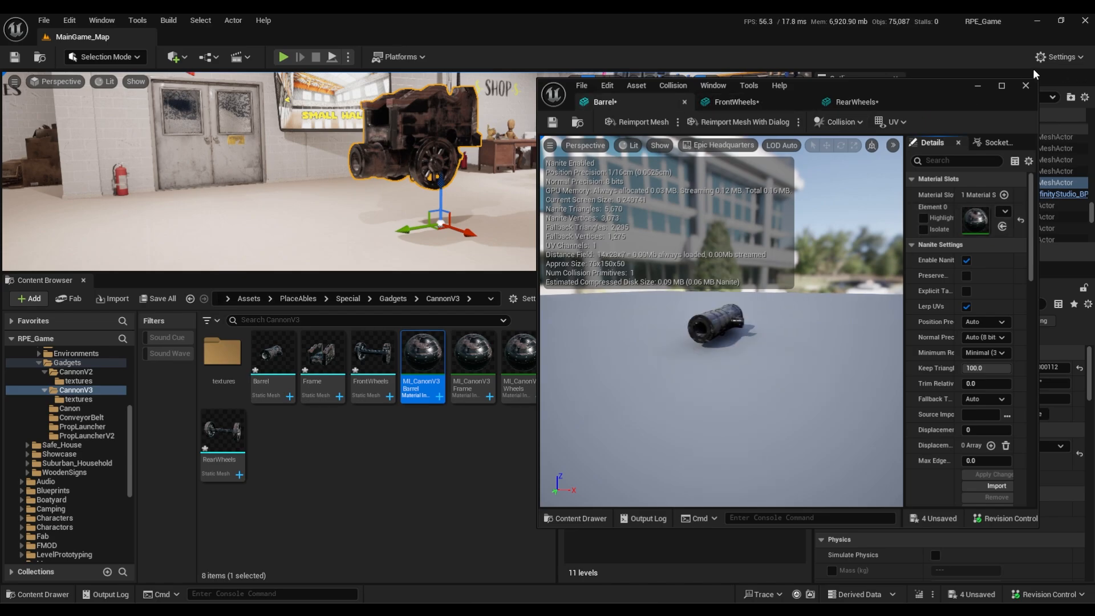
pyautogui.hotkey('ctrl', 's')
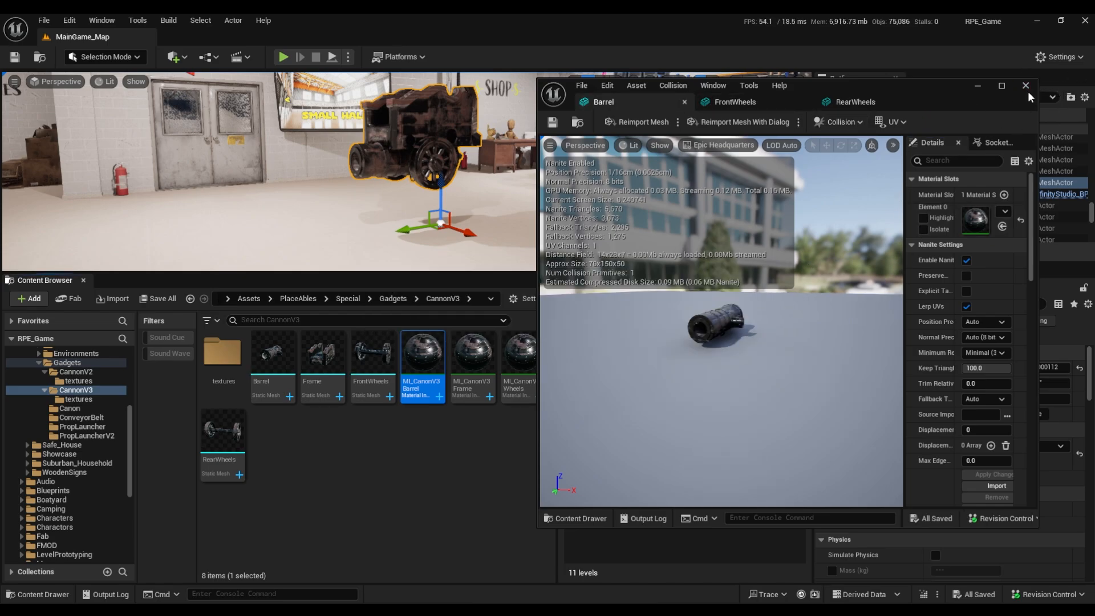
pyautogui.click(1025, 85)
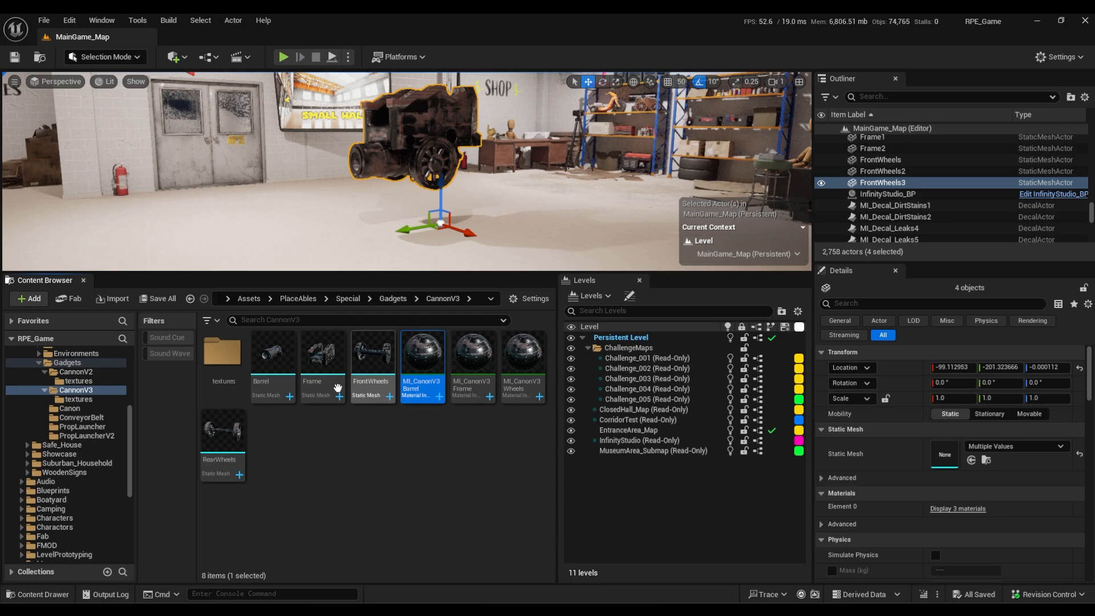
# Open the MI_CanonV3Barrel, MI_CanonV3Frame and MI_CanonV3Wheels material instances, and show CannonV3's textures folder as a list.
pyautogui.doubleClick(471, 368)
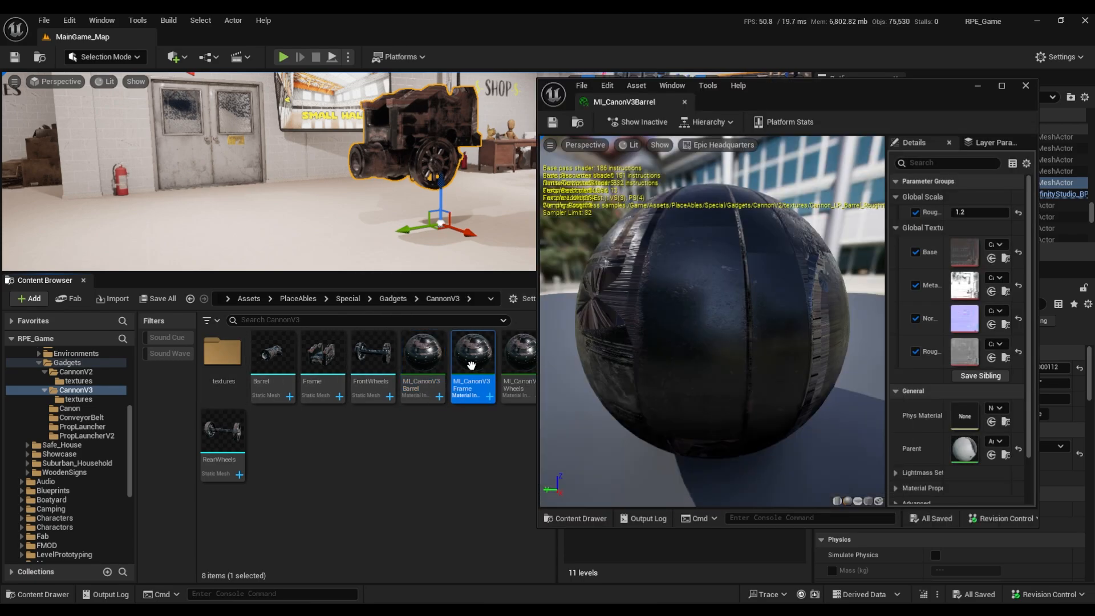
pyautogui.doubleClick(517, 356)
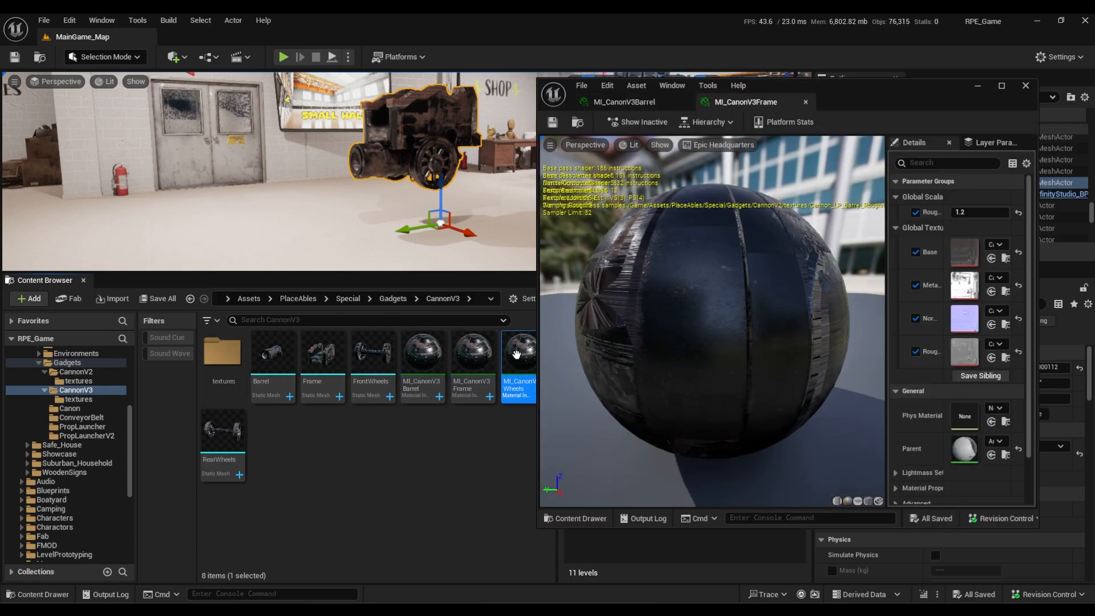
pyautogui.doubleClick(223, 351)
pyautogui.click(529, 299)
pyautogui.click(585, 197)
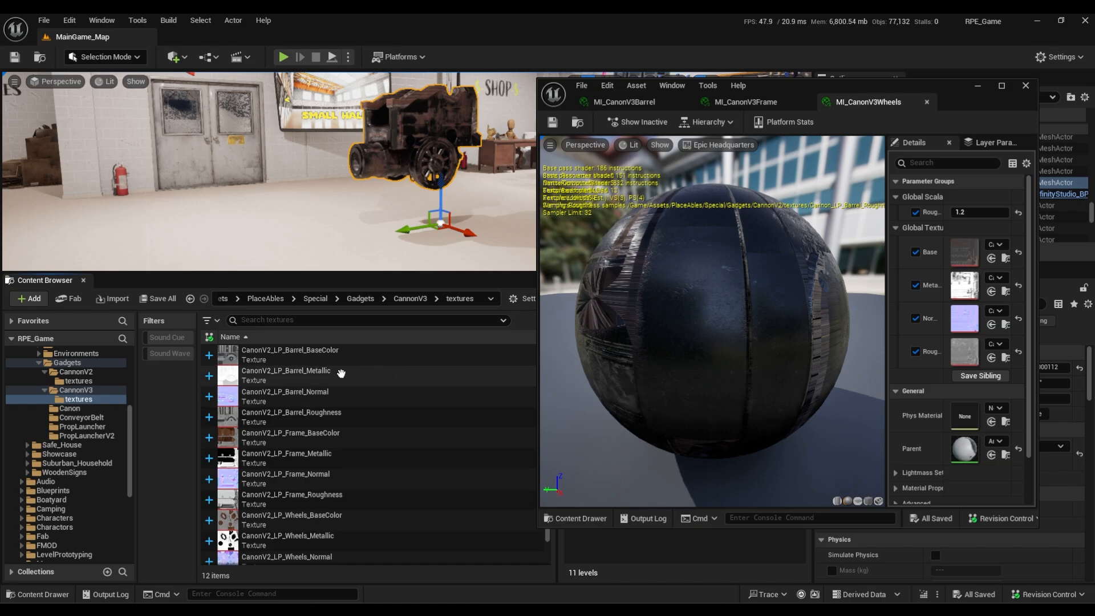
# Assign the CanonV2_LP_Barrel BaseColor, Metallic, Normal and Roughness textures to the matching parameters of MI_CanonV3Barrel.
pyautogui.click(312, 354)
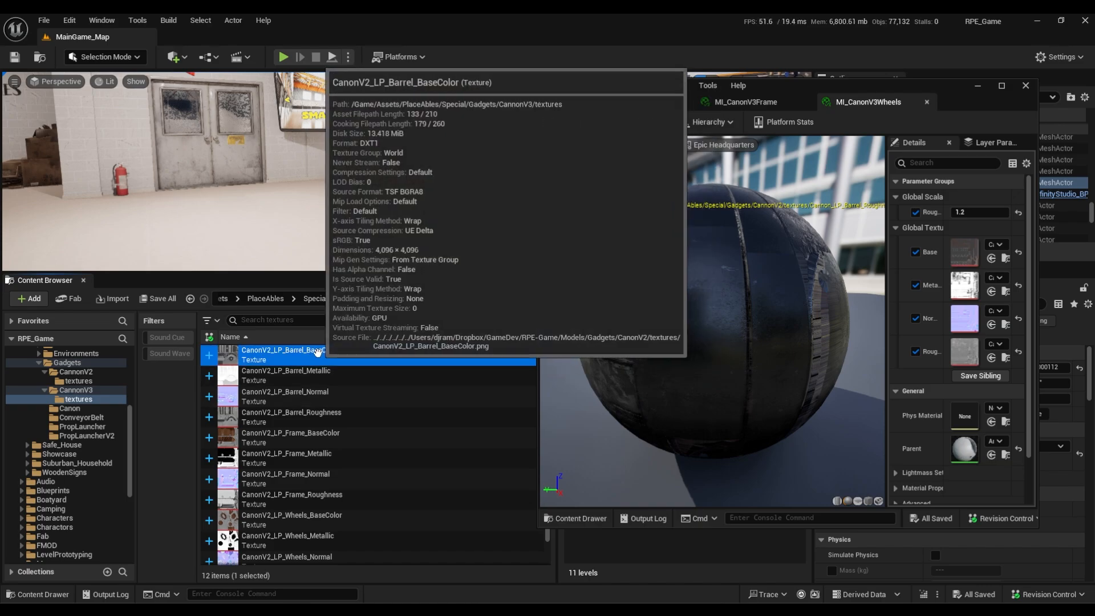
pyautogui.click(629, 101)
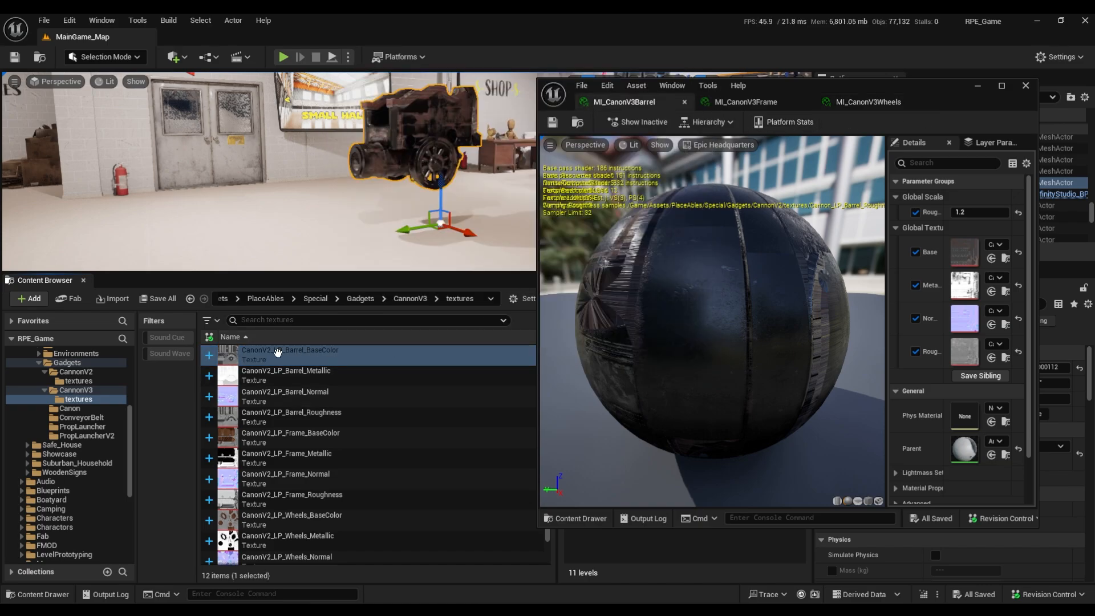
pyautogui.moveTo(291, 349); pyautogui.dragTo(963, 253)
pyautogui.moveTo(297, 374); pyautogui.dragTo(965, 285)
pyautogui.moveTo(285, 394); pyautogui.dragTo(969, 318)
pyautogui.moveTo(288, 413); pyautogui.dragTo(963, 351)
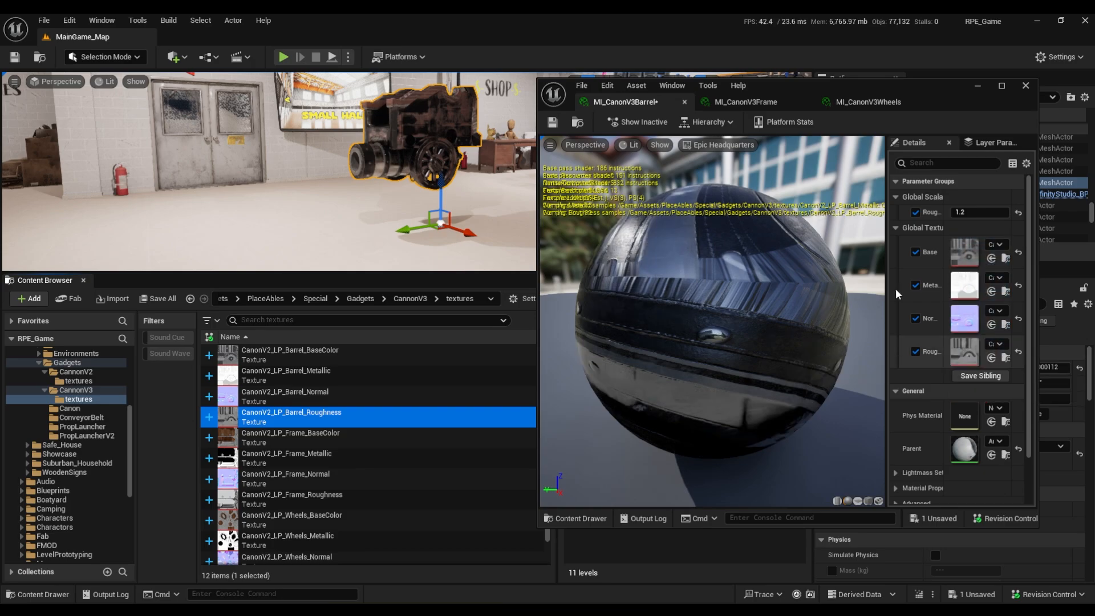
# Assign the CanonV2_LP_Frame BaseColor, Metallic, Normal and Roughness textures to the matching parameters of MI_CanonV3Frame.
pyautogui.click(740, 102)
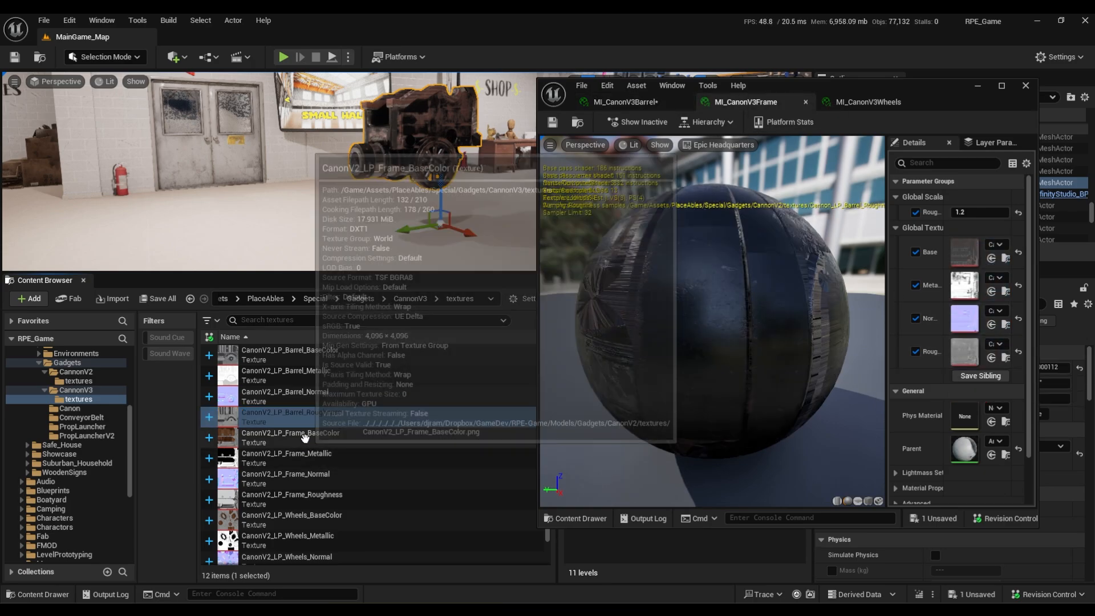
pyautogui.moveTo(304, 437); pyautogui.dragTo(963, 254)
pyautogui.moveTo(285, 454); pyautogui.dragTo(974, 283)
pyautogui.moveTo(349, 481); pyautogui.dragTo(963, 319)
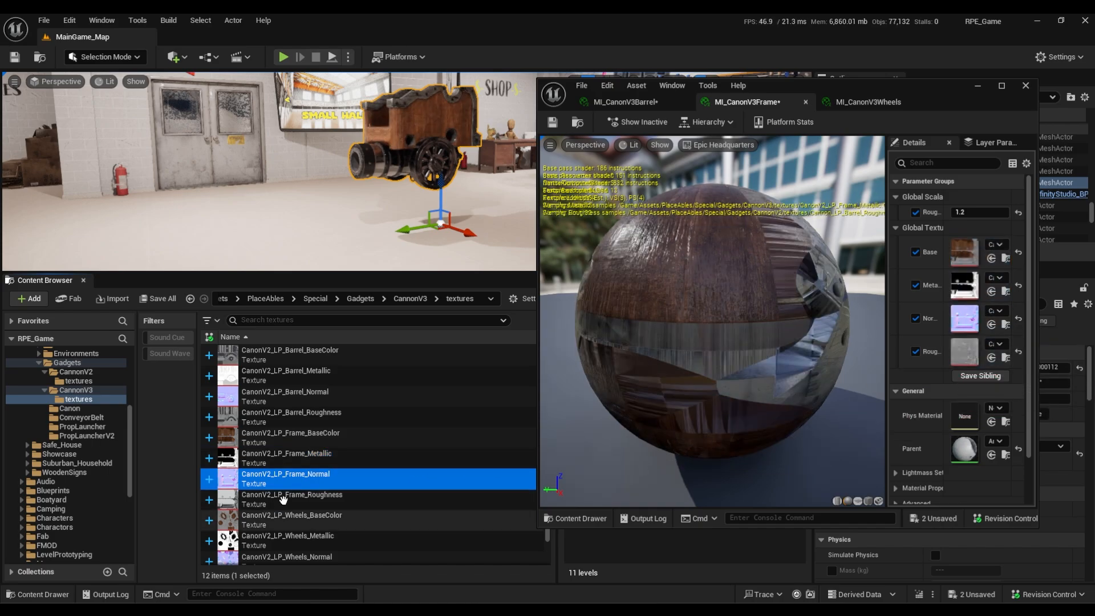
pyautogui.moveTo(283, 500); pyautogui.dragTo(963, 352)
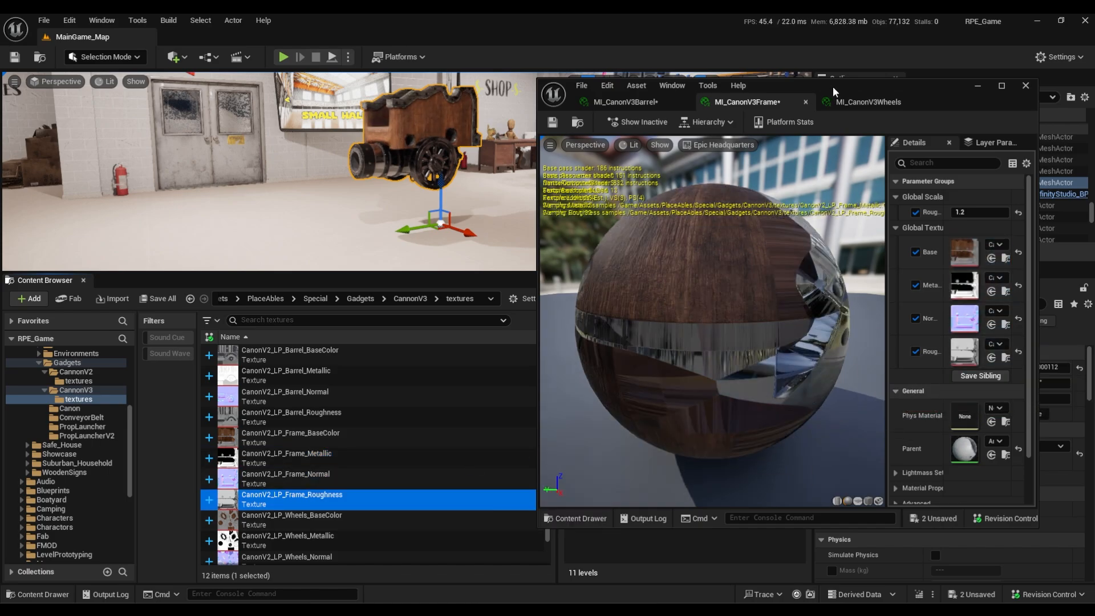
# Assign the CanonV2_LP_Wheels BaseColor, Metallic, Normal and Roughness textures to the matching parameters of MI_CanonV3Wheels.
pyautogui.click(867, 101)
pyautogui.click(292, 516)
pyautogui.scroll(-1, 291, 516)
pyautogui.moveTo(291, 490); pyautogui.dragTo(968, 251)
pyautogui.moveTo(291, 512); pyautogui.dragTo(964, 285)
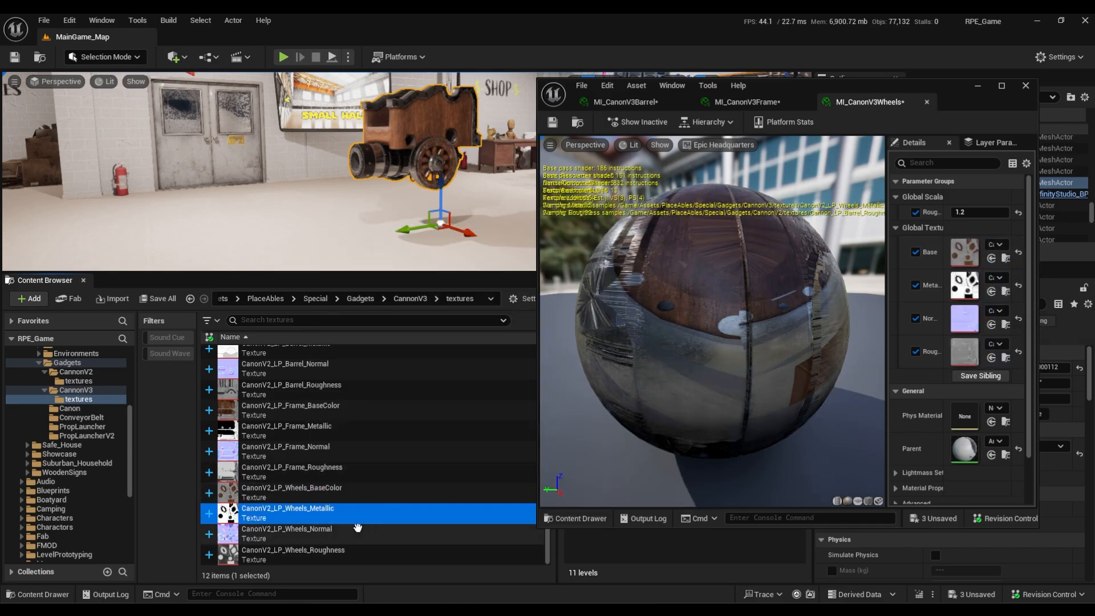
pyautogui.moveTo(355, 530); pyautogui.dragTo(966, 322)
pyautogui.moveTo(379, 547); pyautogui.dragTo(963, 352)
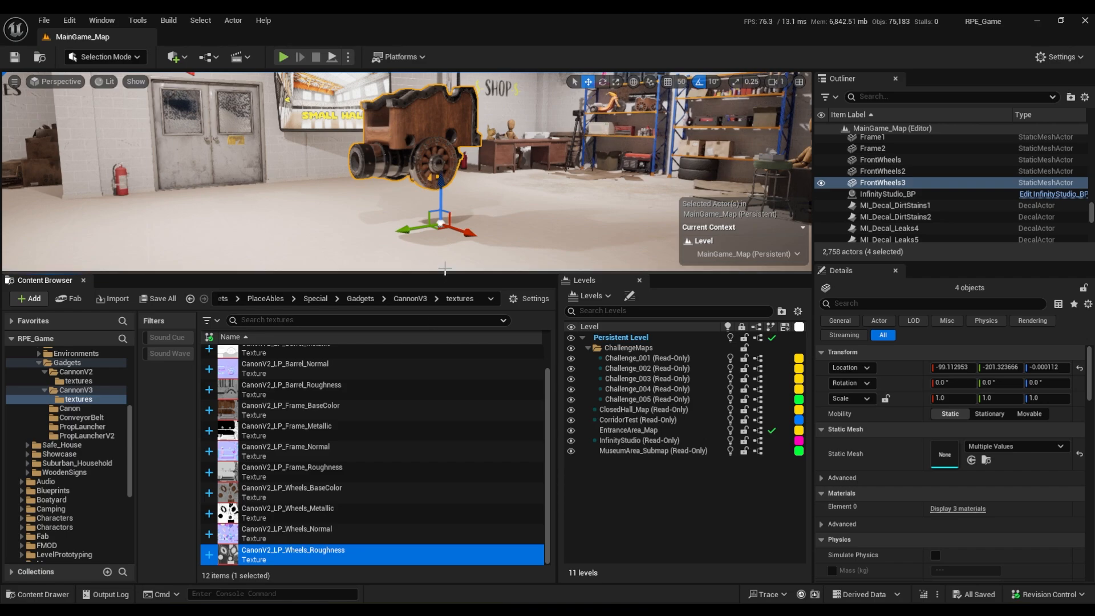
# Expand the level viewport to full screen and select only the cannon's frame up close.
pyautogui.moveTo(452, 272); pyautogui.dragTo(456, 503)
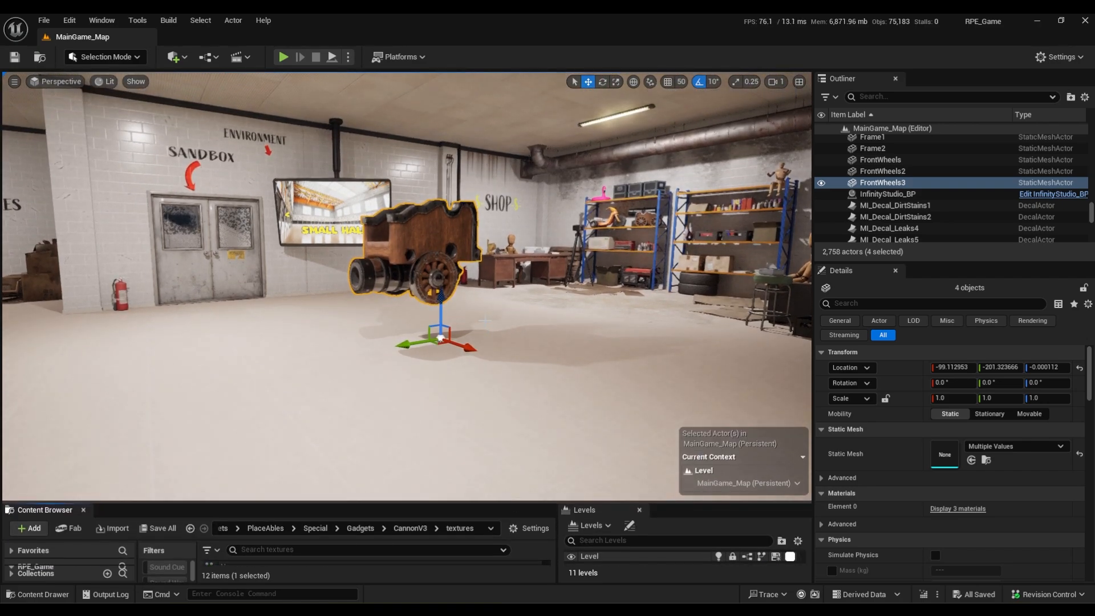
pyautogui.press('F11')
pyautogui.click(569, 248)
pyautogui.press('w')
pyautogui.moveTo(569, 248); pyautogui.dragTo(575, 299, button='right')
pyautogui.scroll(-2, 569, 248)
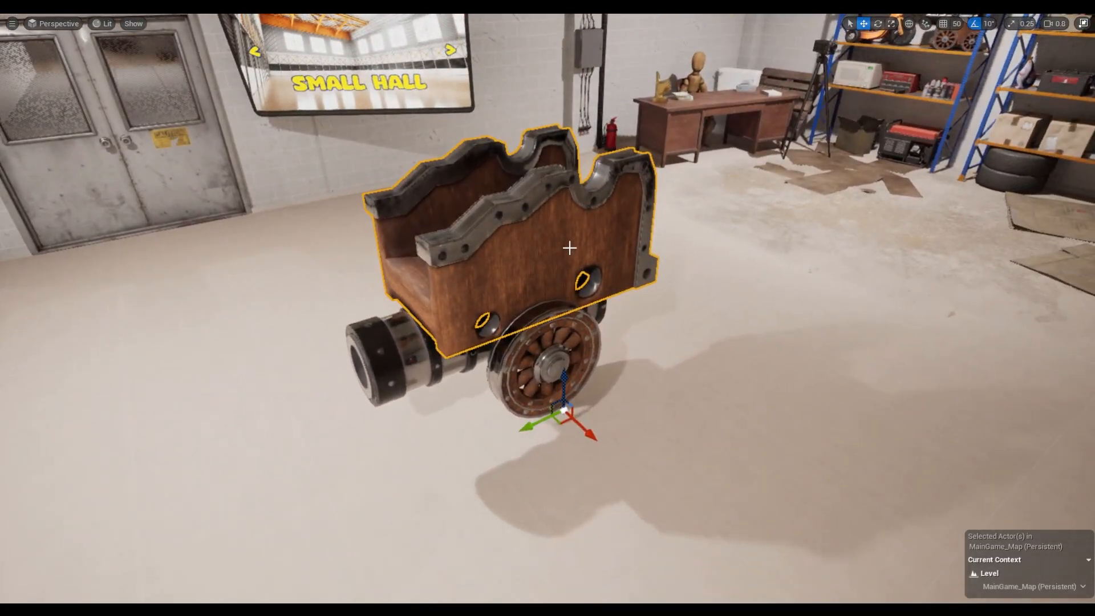
# Lower the cannon's frame vertically until it sits around the barrel and behind the wheels.
pyautogui.moveTo(564, 378); pyautogui.dragTo(563, 424)
pyautogui.moveTo(643, 432)
pyautogui.mouseDown()
pyautogui.moveTo(626, 413)
pyautogui.moveTo(632, 424)
pyautogui.mouseUp()
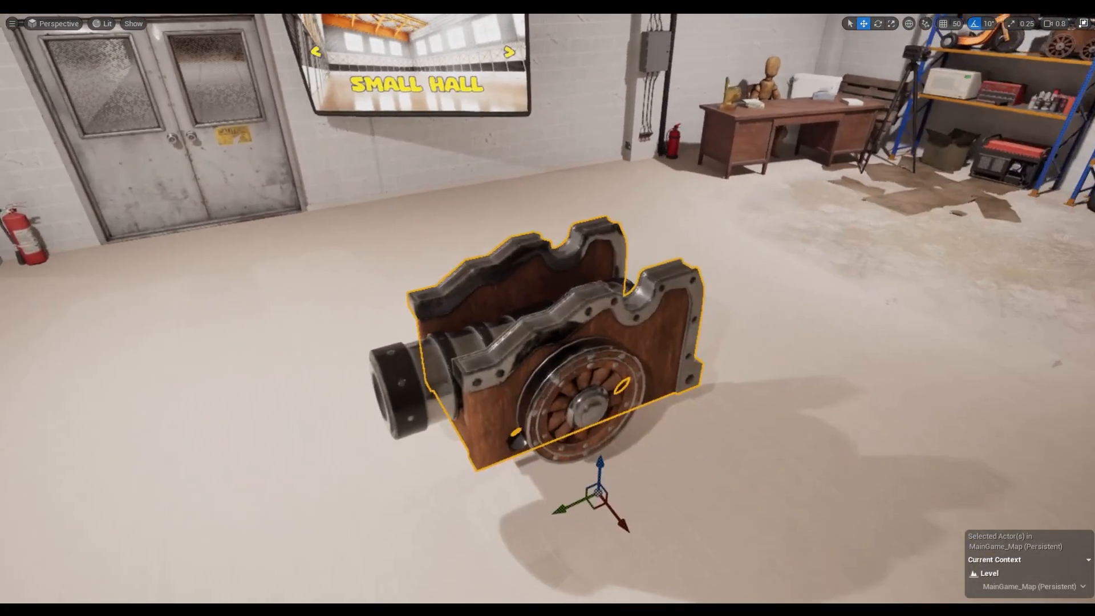
pyautogui.moveTo(686, 517); pyautogui.dragTo(636, 473, button='right')
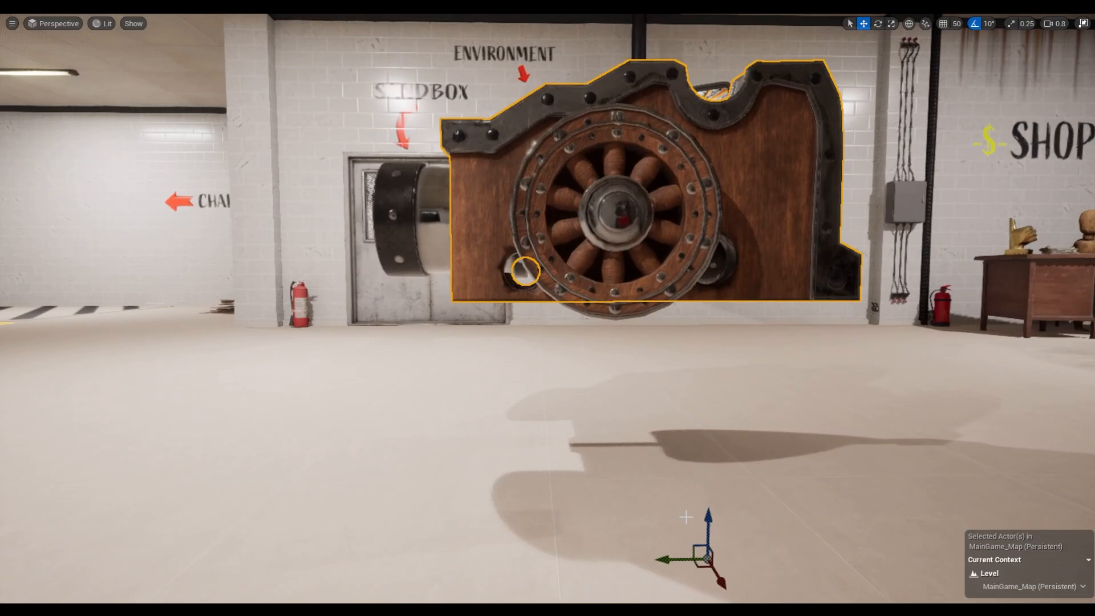
pyautogui.moveTo(708, 519); pyautogui.dragTo(735, 516)
# Raise the cannon's front wheels slightly in front of the frame and leave the full-screen viewport.
pyautogui.click(622, 192)
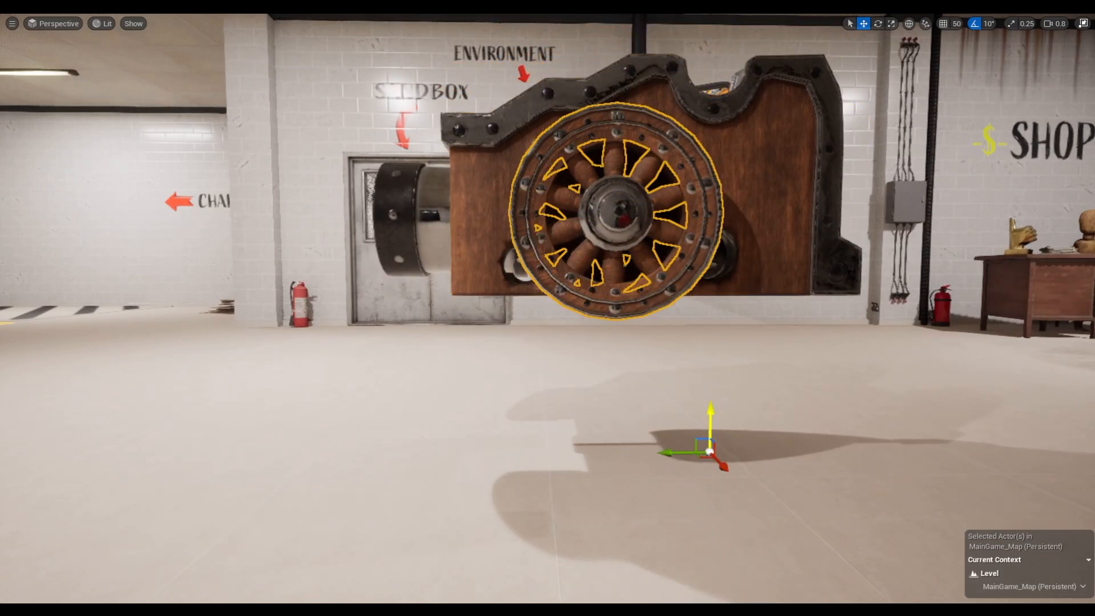
pyautogui.moveTo(726, 413); pyautogui.dragTo(739, 391)
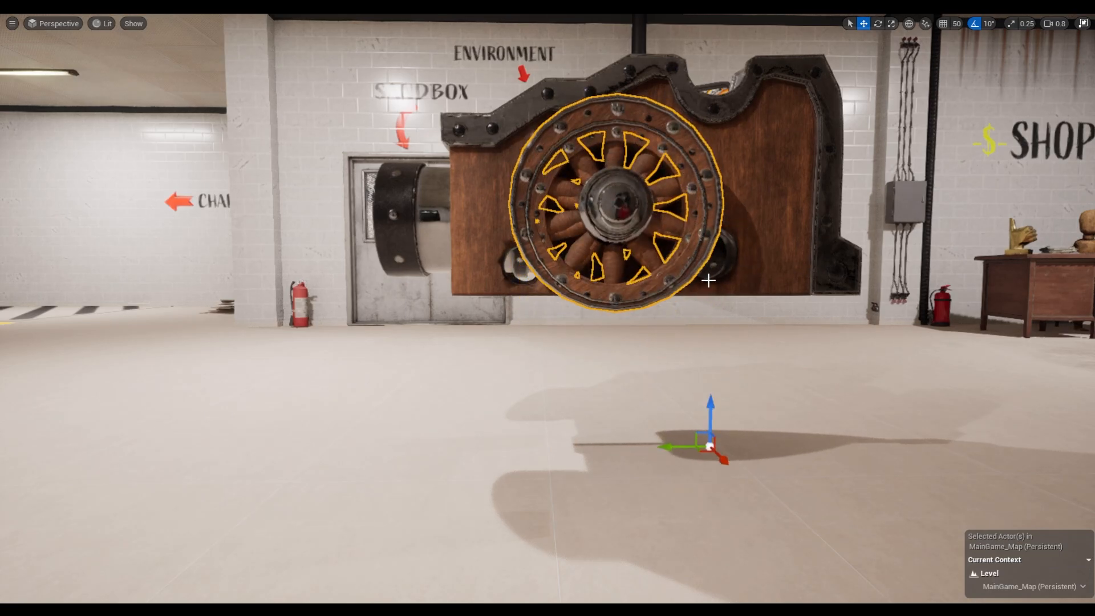
pyautogui.press('F11')
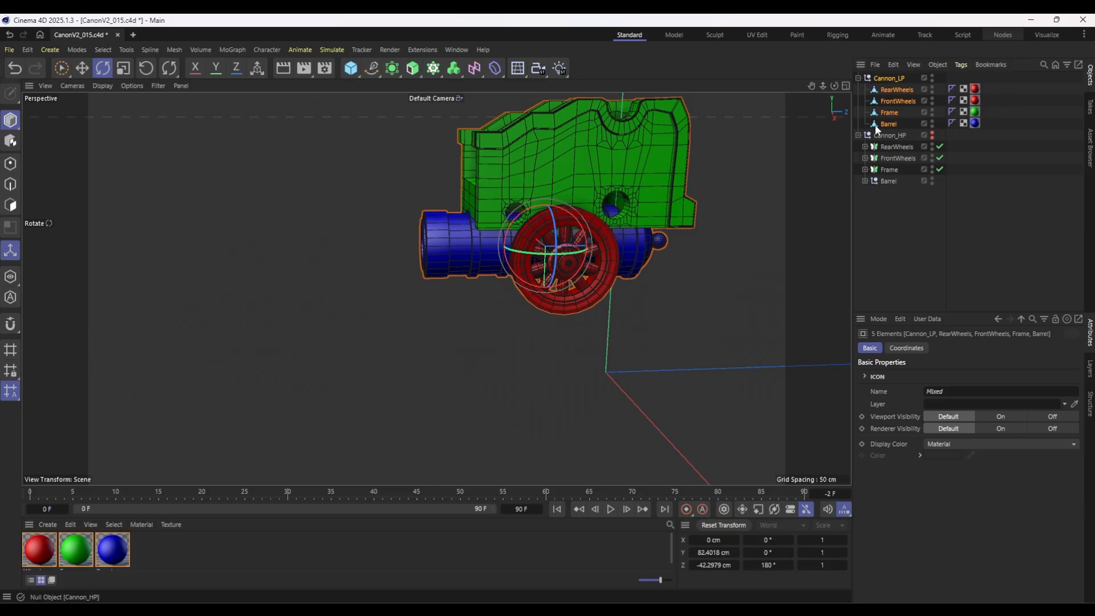
# Switch to Cinema 4D, take RearWheels, FrontWheels, Frame and Barrel out of Cannon_LP, and reset their transforms.
pyautogui.click(893, 92)
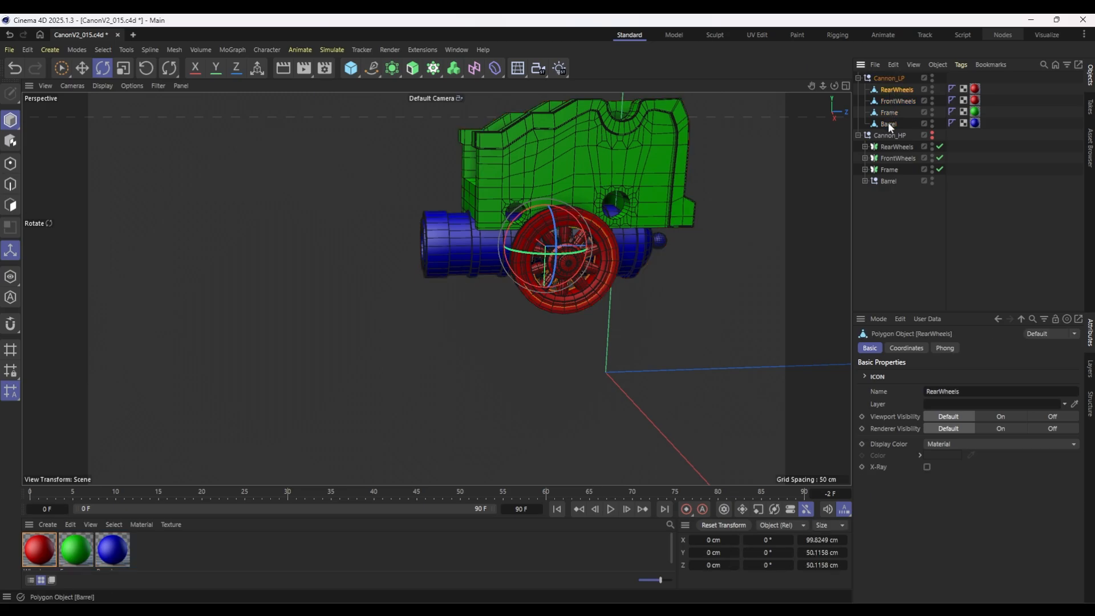
pyautogui.keyDown('shift'); pyautogui.click(888, 124); pyautogui.keyUp('shift')
pyautogui.click(893, 90)
pyautogui.keyDown('shift'); pyautogui.click(888, 124); pyautogui.keyUp('shift')
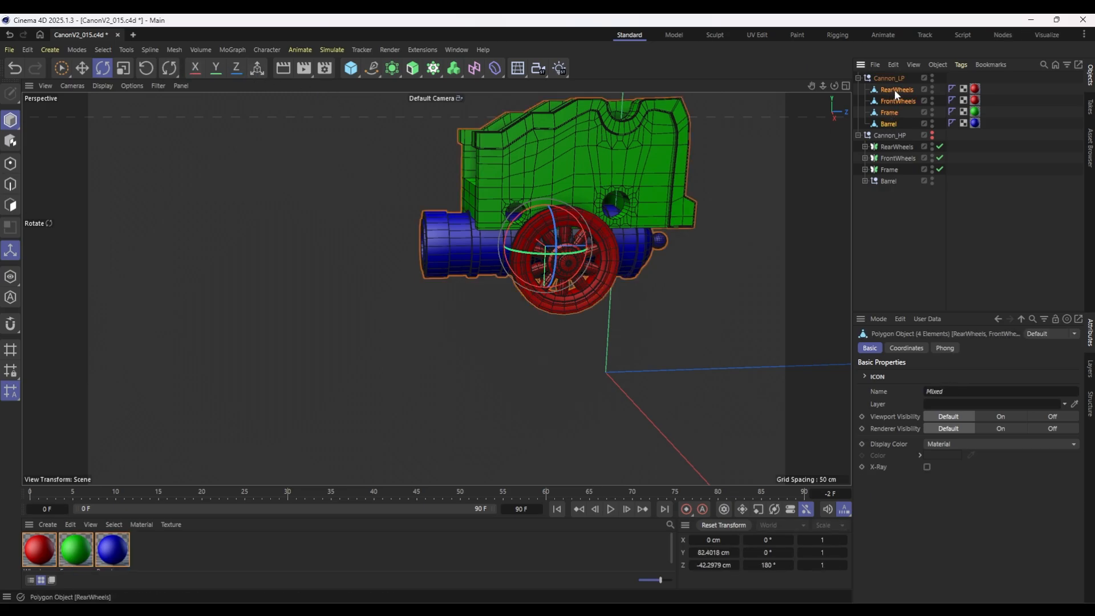
pyautogui.moveTo(894, 90); pyautogui.dragTo(892, 77)
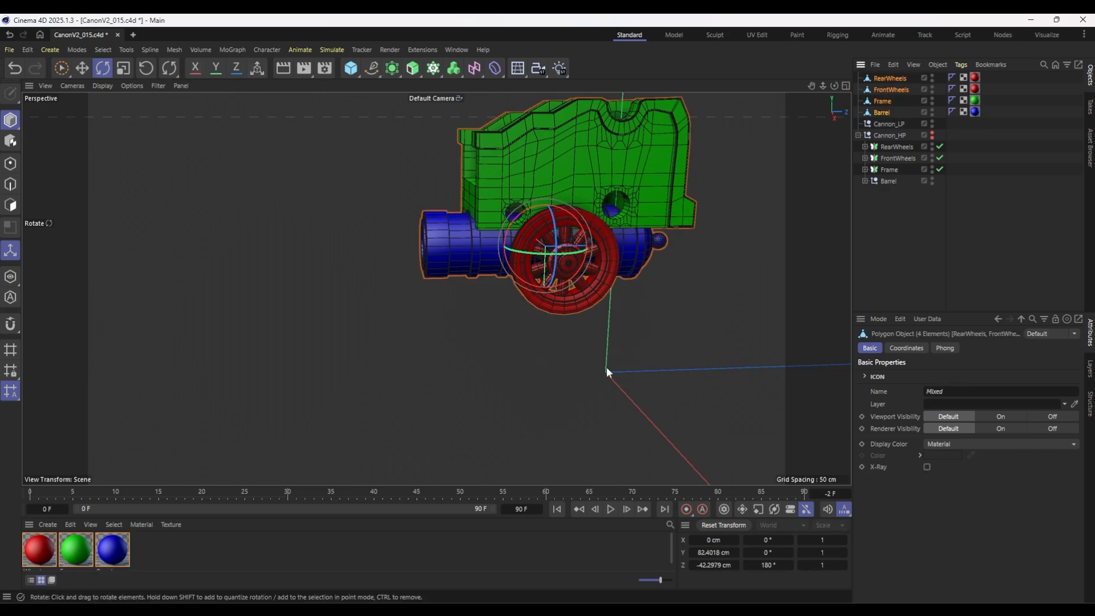
pyautogui.click(146, 68)
pyautogui.scroll(-1, 599, 305)
pyautogui.click(672, 413)
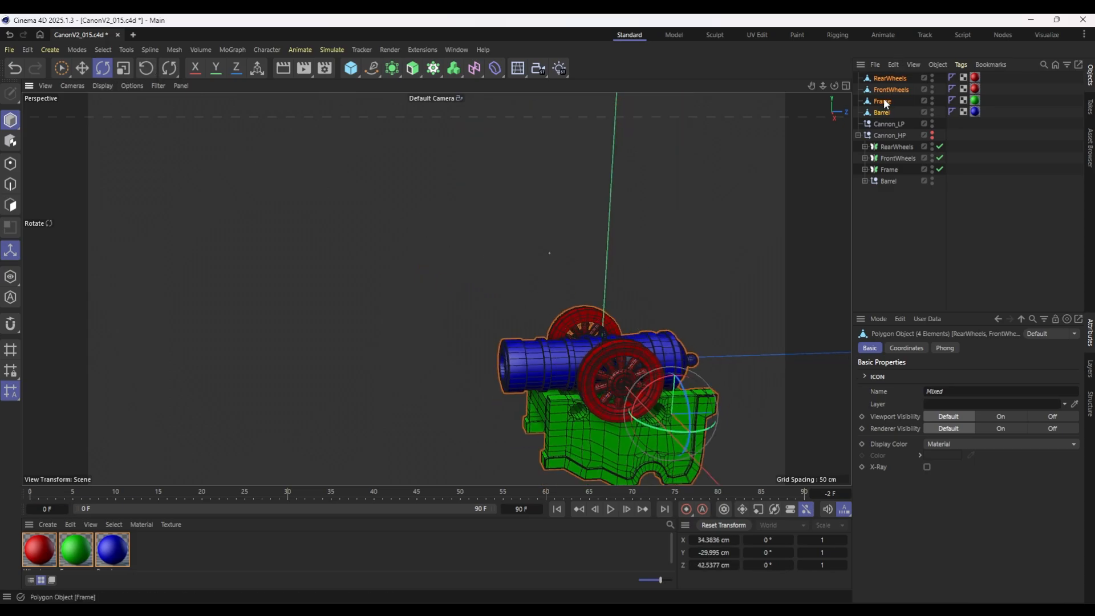
# Try centering the Frame's axis on its geometry, and undo back to the parts grouped under Cannon_LP.
pyautogui.click(882, 102)
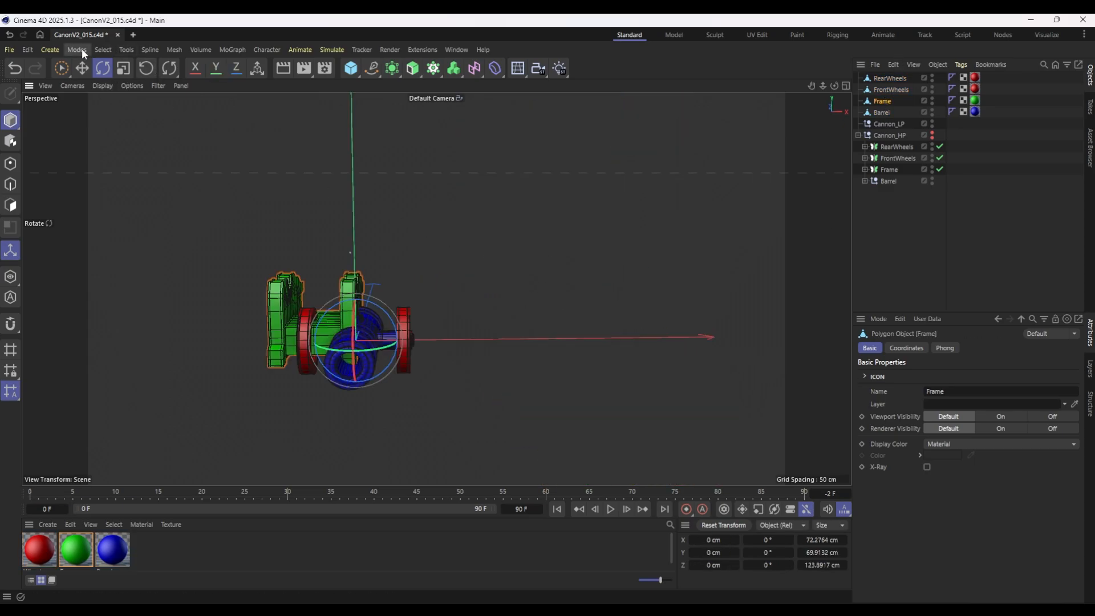
pyautogui.click(83, 49)
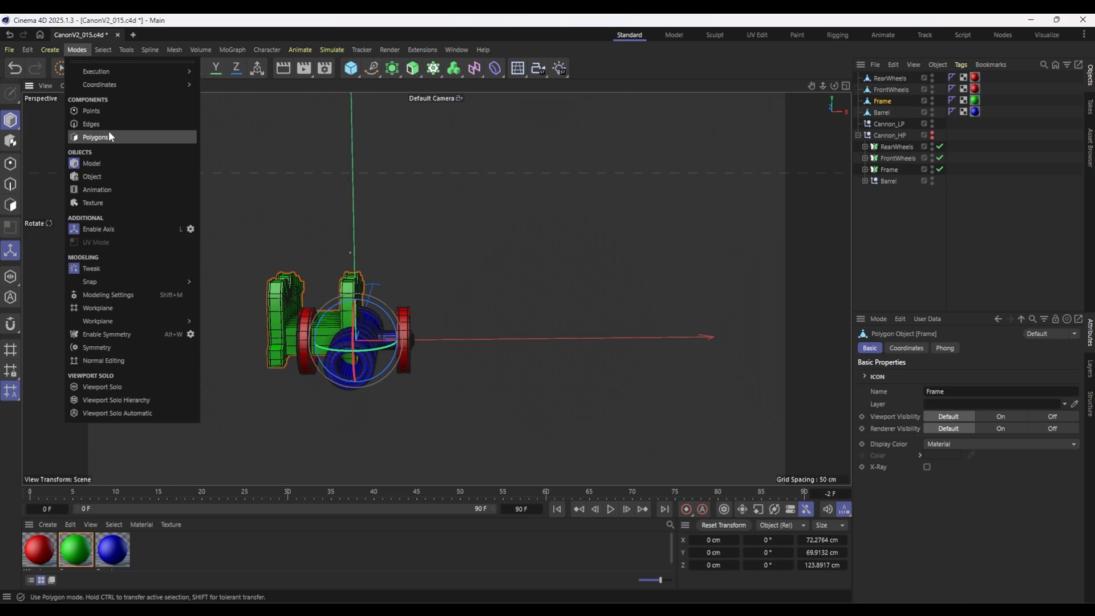
pyautogui.moveTo(101, 49)
pyautogui.moveTo(156, 244)
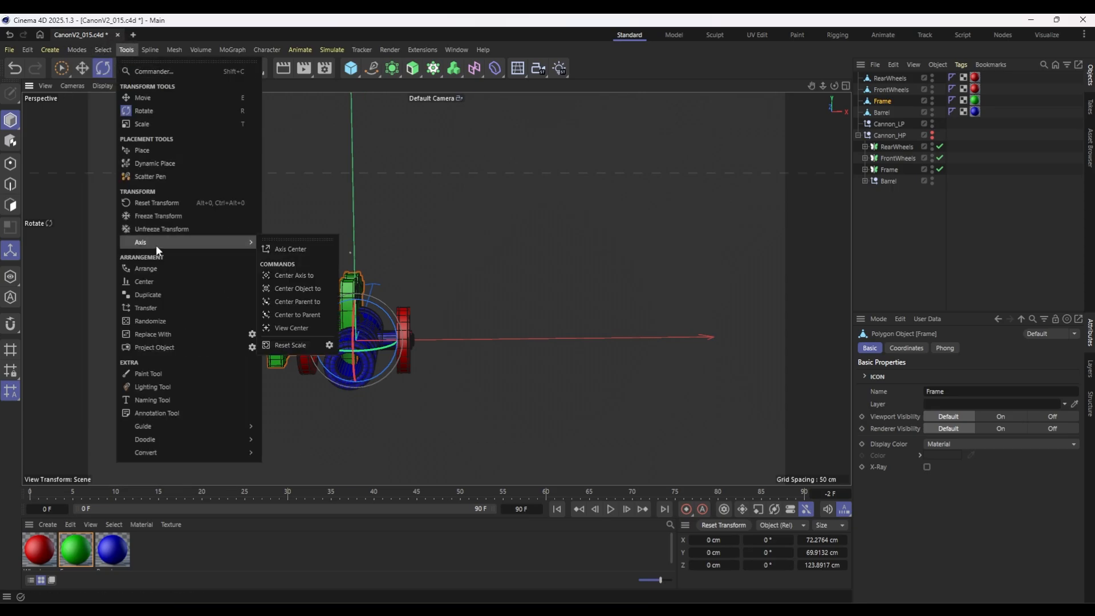
pyautogui.click(314, 276)
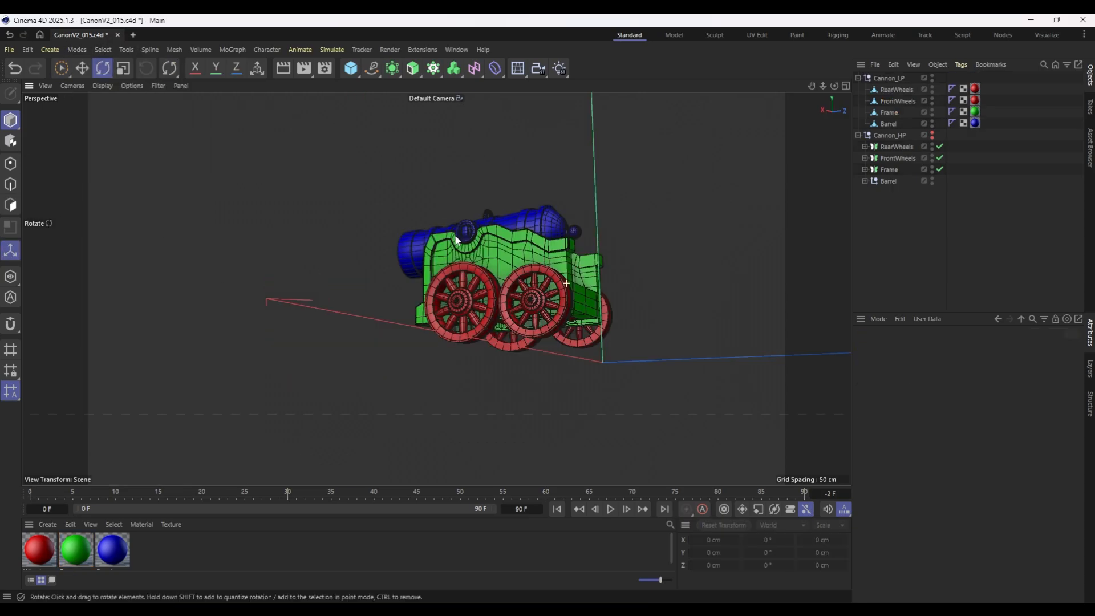
pyautogui.keyDown('alt'); pyautogui.moveTo(587, 274); pyautogui.dragTo(615, 221); pyautogui.keyUp('alt')
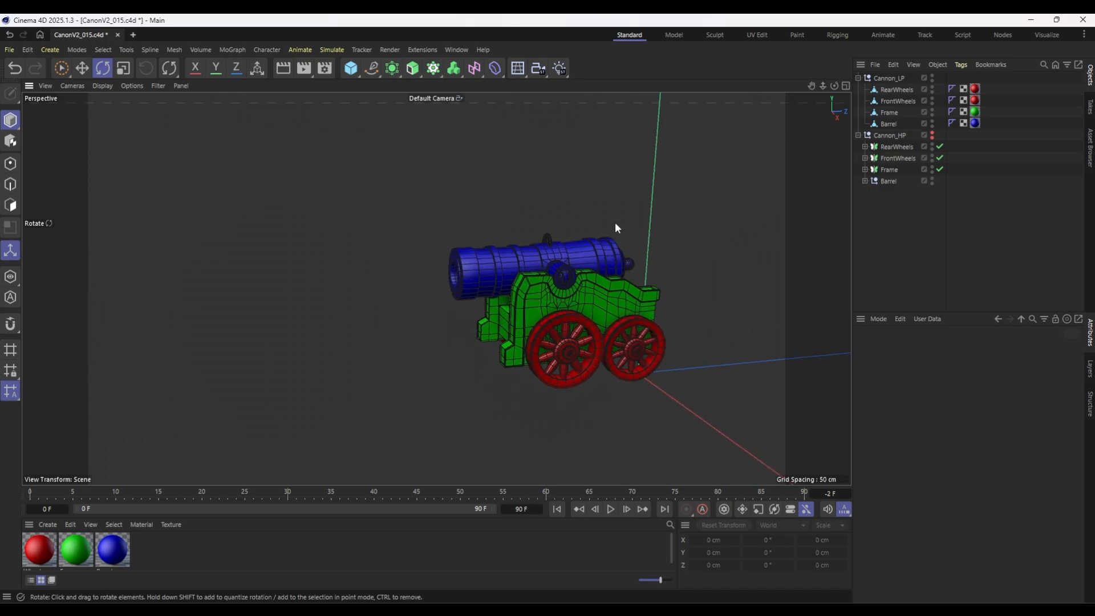
# Check where the axes of the FrontWheels, Frame, Barrel and RearWheels parts in Cannon_LP are located.
pyautogui.click(898, 101)
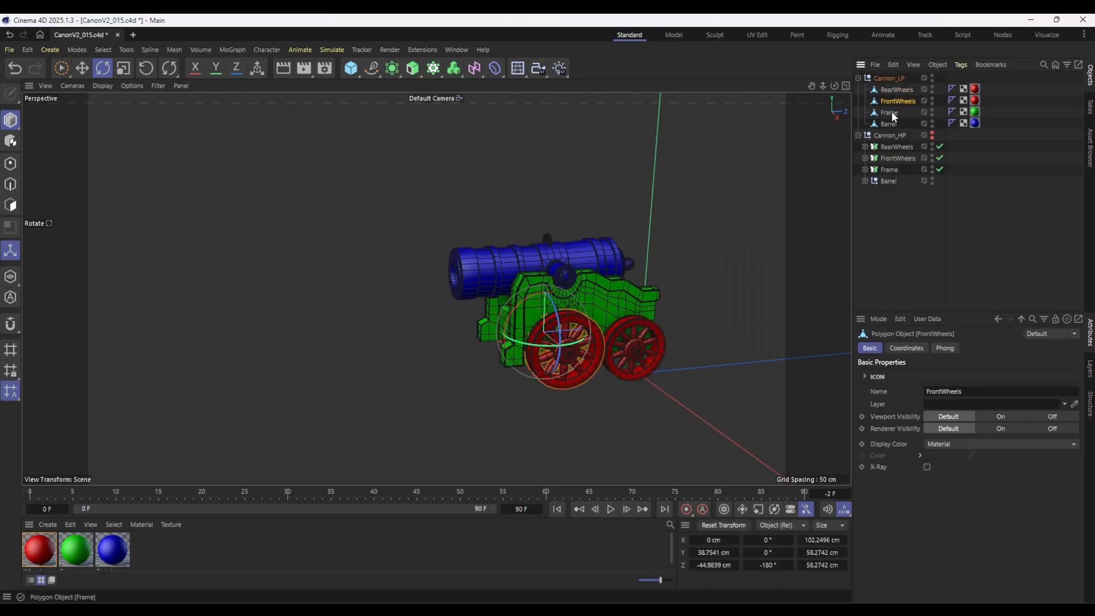
pyautogui.click(890, 112)
pyautogui.click(888, 123)
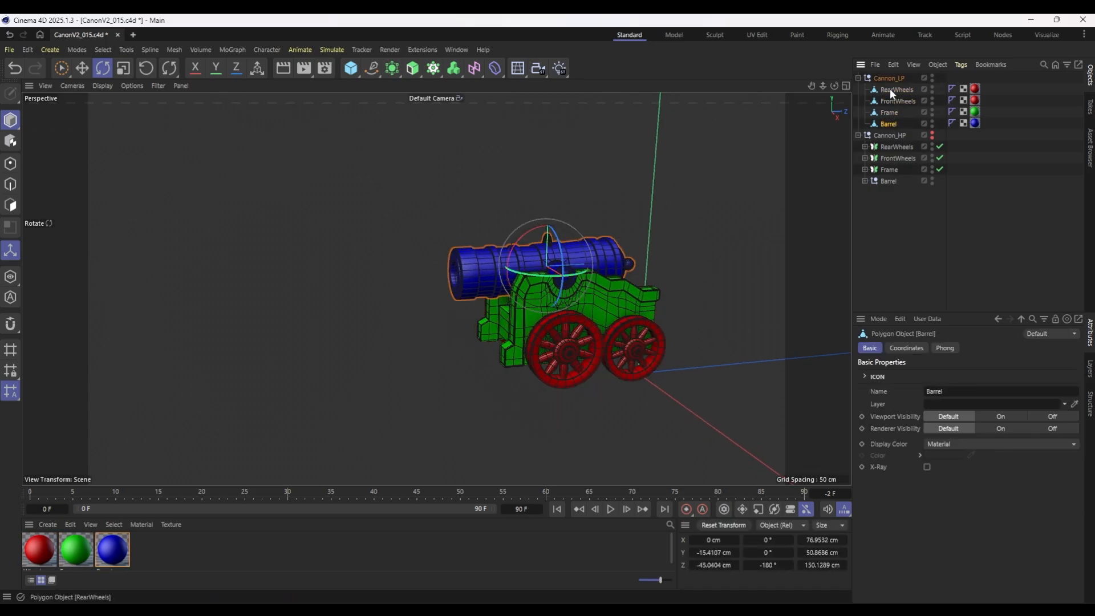
pyautogui.click(890, 89)
pyautogui.click(899, 102)
pyautogui.click(890, 114)
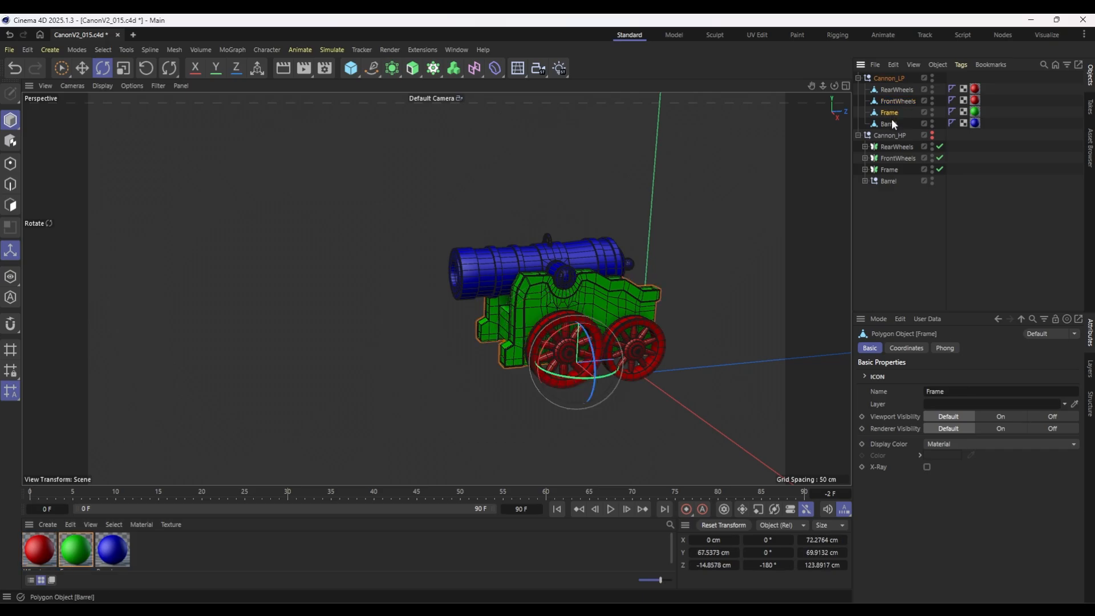
# Move all four low-poly parts from RearWheels to Barrel out of the Cannon_LP group and reset their transforms.
pyautogui.click(891, 90)
pyautogui.keyDown('shift'); pyautogui.click(891, 124); pyautogui.keyUp('shift')
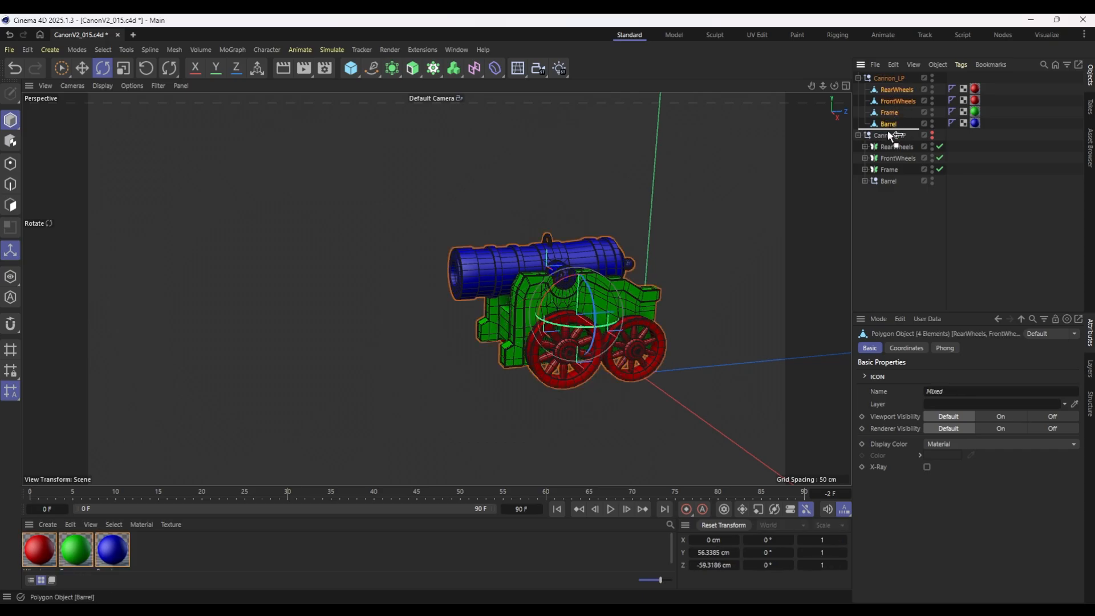
pyautogui.click(146, 69)
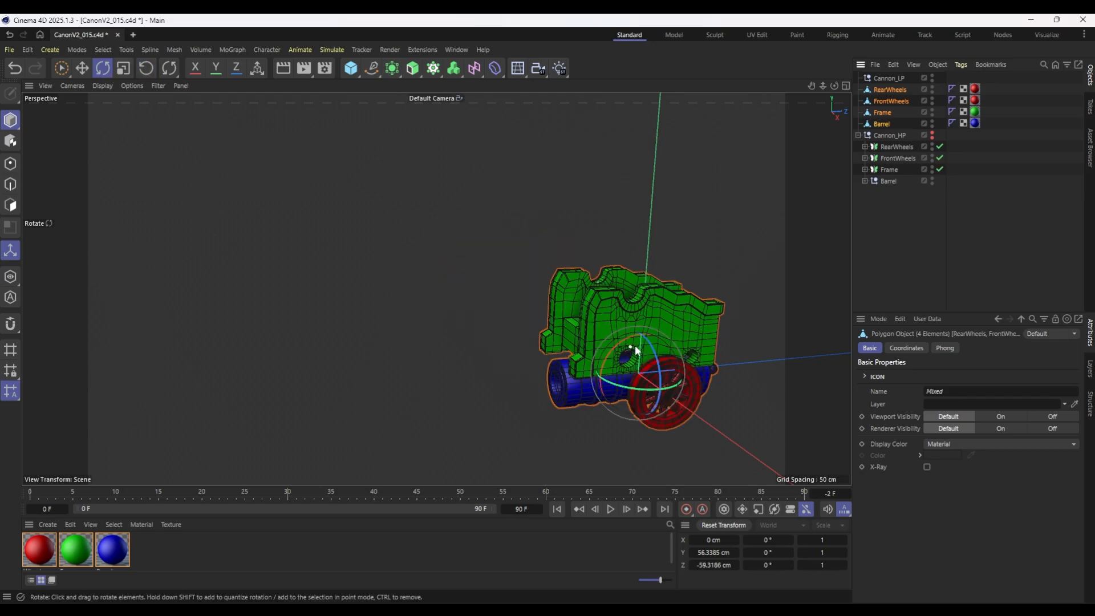
pyautogui.moveTo(659, 335)
pyautogui.keyDown('alt'); pyautogui.mouseDown()
pyautogui.moveTo(591, 290)
pyautogui.moveTo(593, 308)
pyautogui.moveTo(703, 318)
pyautogui.moveTo(655, 325)
pyautogui.mouseUp(); pyautogui.keyUp('alt')
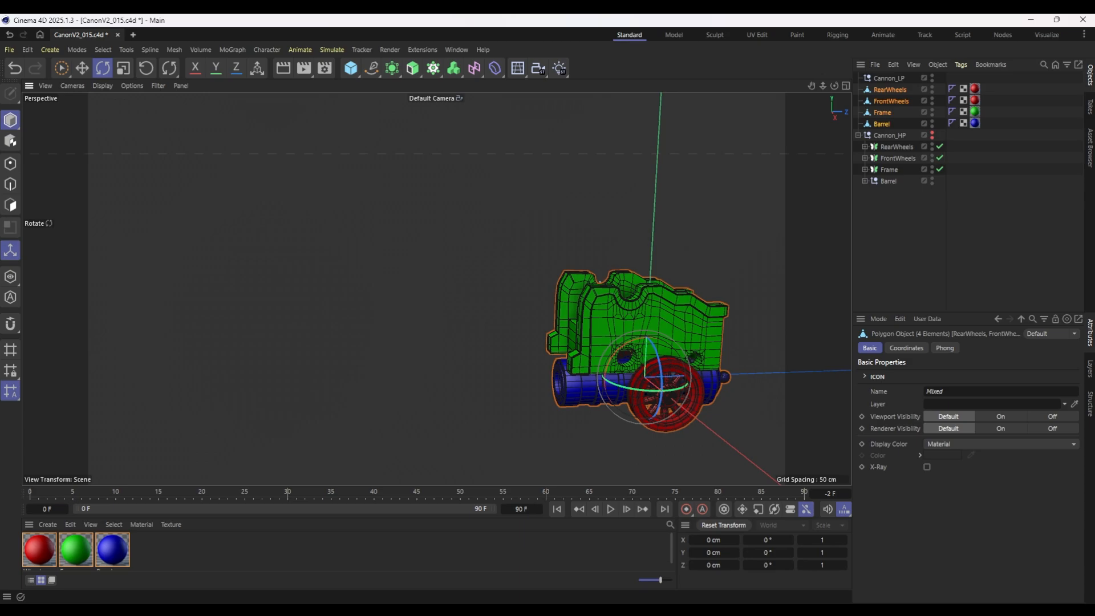
# Export the selected cannon parts as FBX, replacing the existing CanonV2_LP.fbx in the CanonV2 folder.
pyautogui.click(9, 49)
pyautogui.moveTo(80, 323)
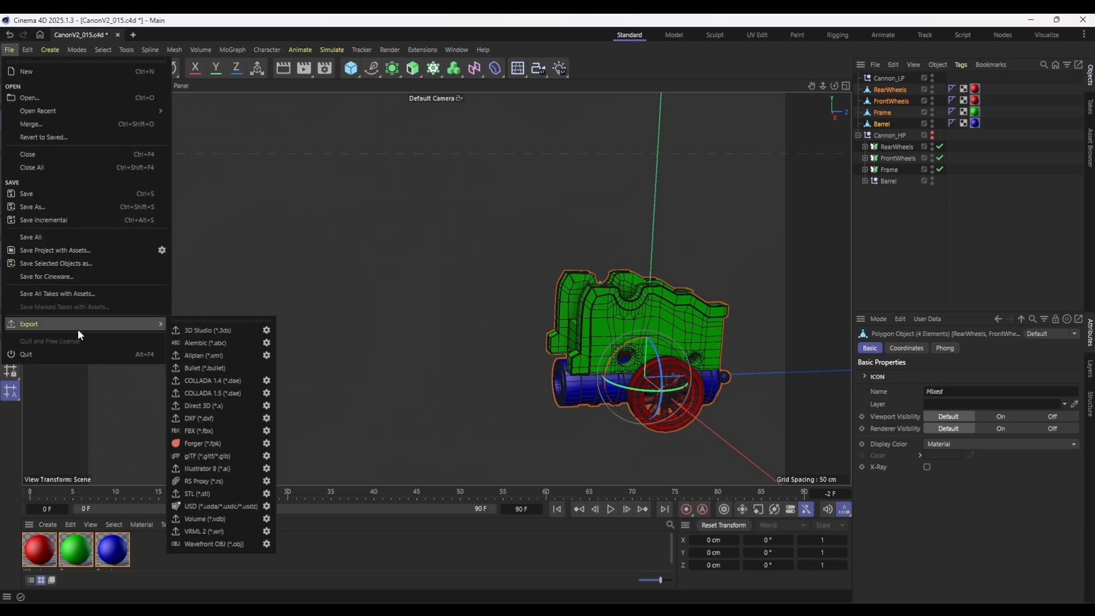
pyautogui.click(200, 430)
pyautogui.press('Return')
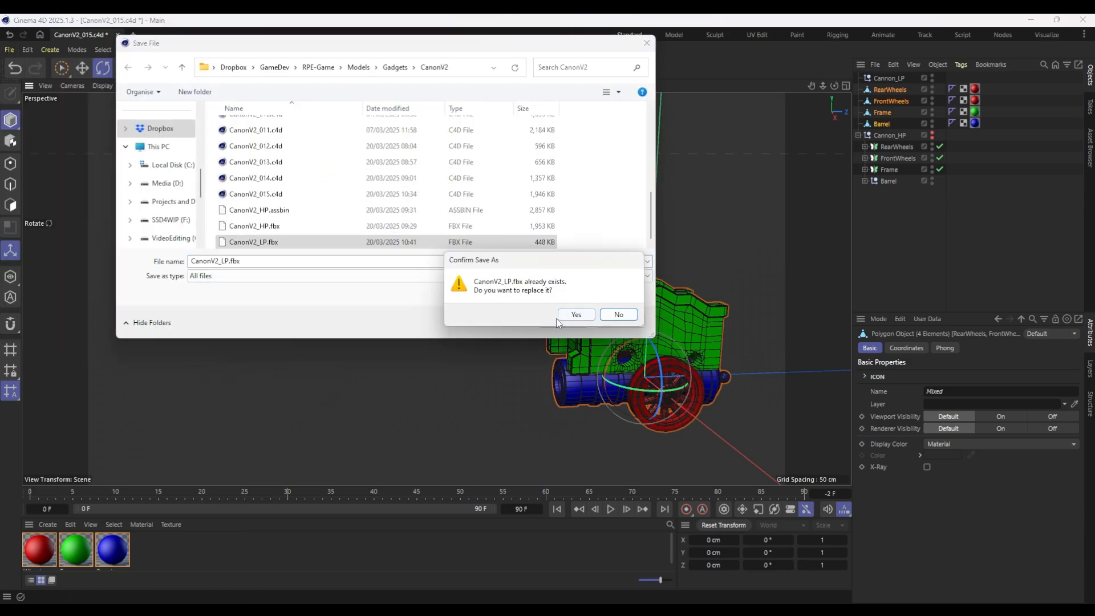
pyautogui.click(560, 319)
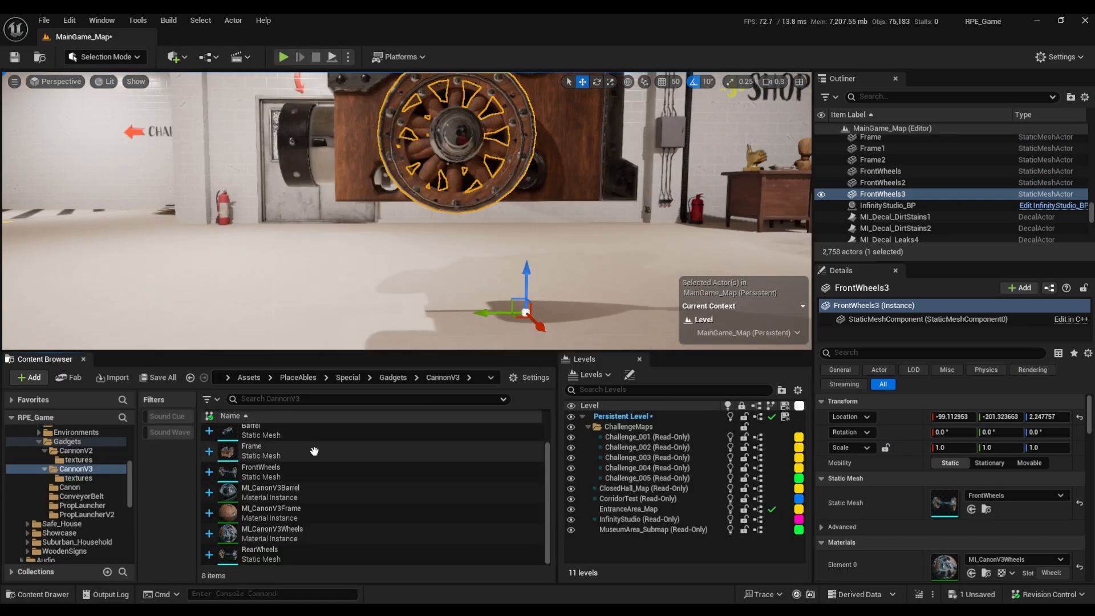
# Switch to Unreal Engine and import CanonV2_LP.fbx into the CannonV3 folder, overriding the existing static meshes.
pyautogui.scroll(2, 313, 449)
pyautogui.click(328, 457)
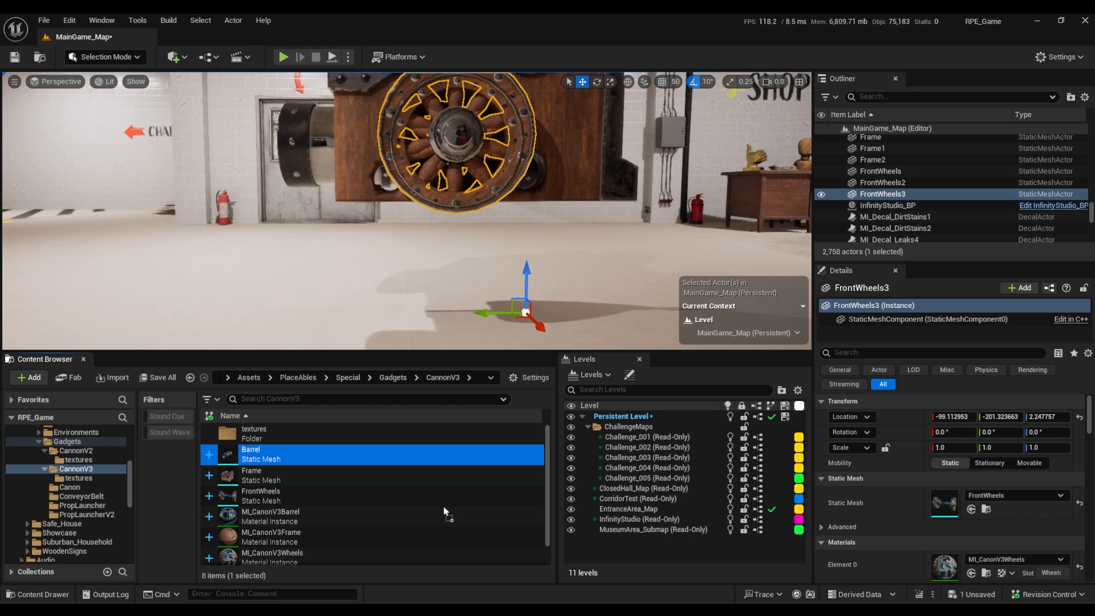
pyautogui.moveTo(445, 511); pyautogui.dragTo(446, 510)
pyautogui.click(763, 488)
pyautogui.click(638, 337)
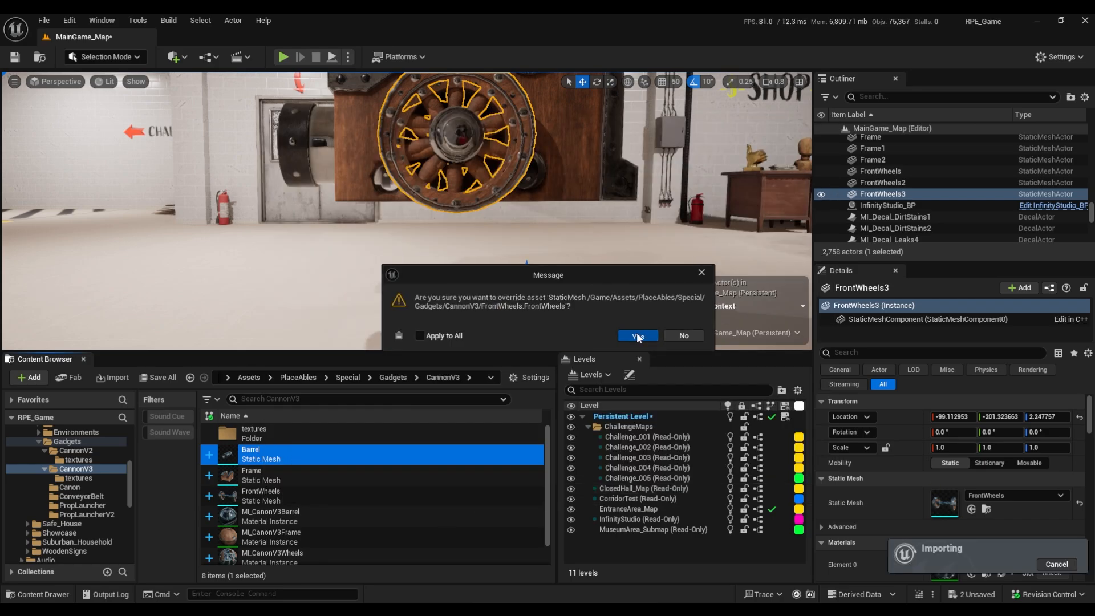
pyautogui.click(638, 337)
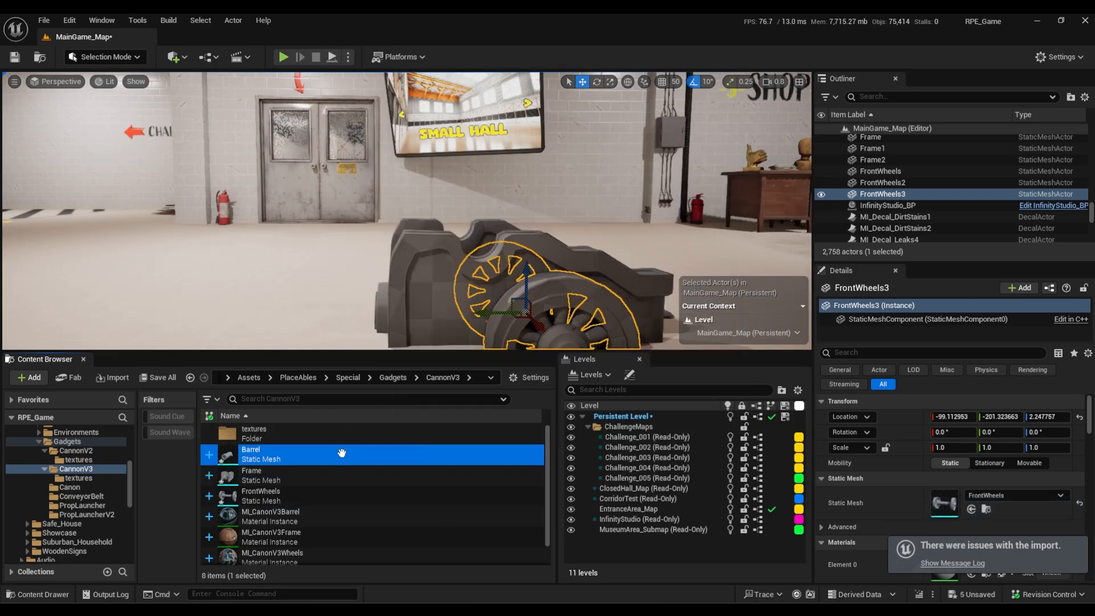
# Assign the matching MI_CanonV3Barrel, MI_CanonV3Frame and MI_CanonV3Wheels material instances to the Barrel, Frame, FrontWheels and RearWheels meshes.
pyautogui.doubleClick(348, 453)
pyautogui.click(358, 479)
pyautogui.doubleClick(349, 501)
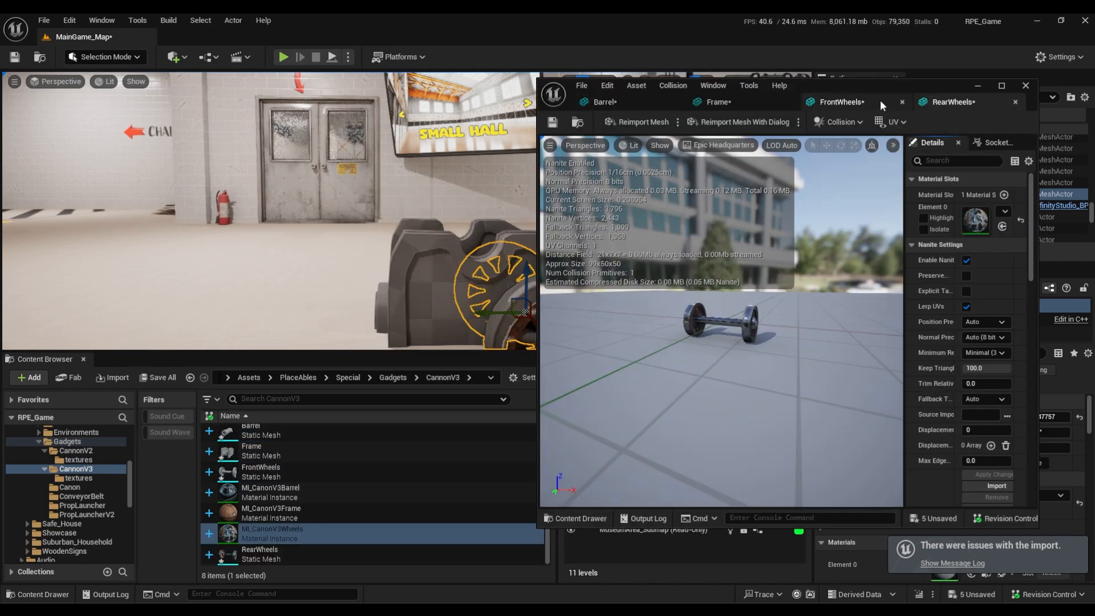
pyautogui.click(884, 103)
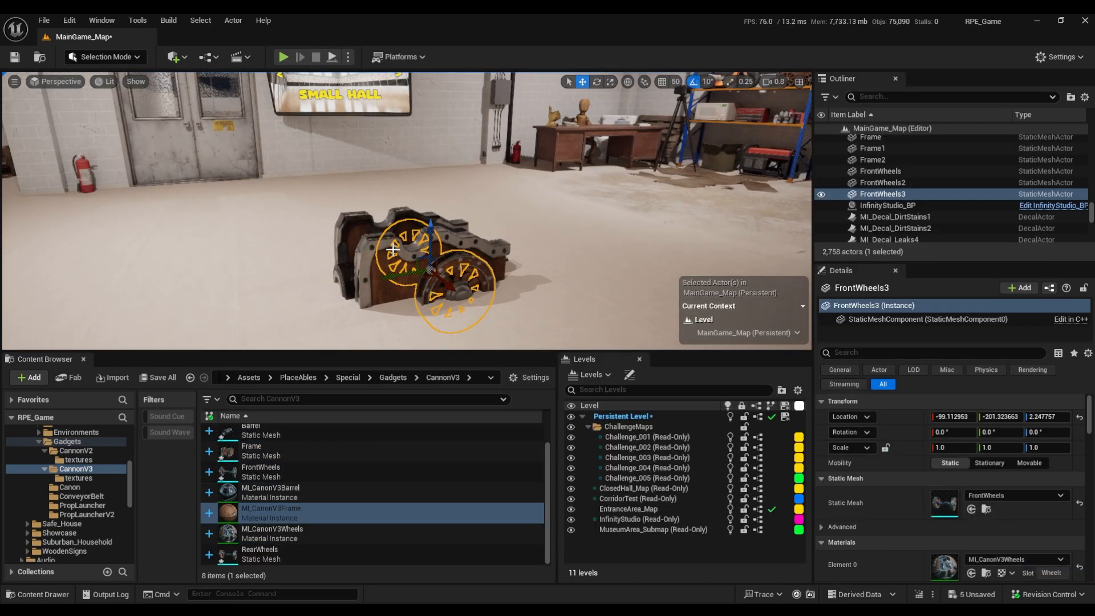
# Try raising the cannon's frame above the barrel in the full-screen viewport, and undo the move.
pyautogui.click(562, 335)
pyautogui.press('F11')
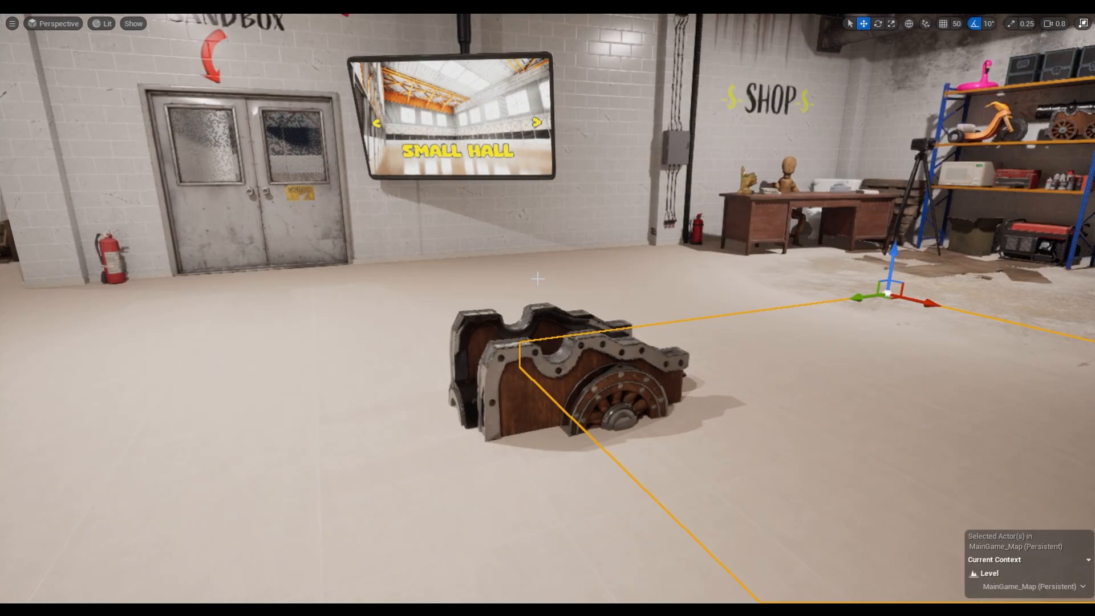
pyautogui.click(558, 371)
pyautogui.moveTo(578, 419); pyautogui.dragTo(578, 301)
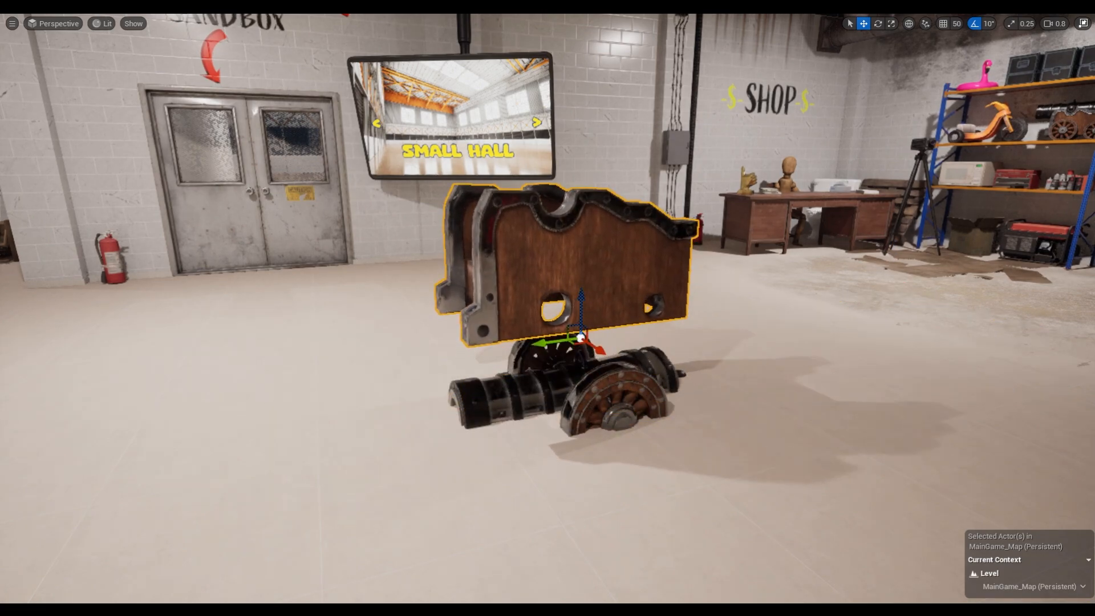
pyautogui.hotkey('ctrl', 'z')
# Delete the old cannon frame, barrel and both sets of wheels from the level.
pyautogui.press('Delete')
pyautogui.click(581, 378)
pyautogui.press('Delete')
pyautogui.click(604, 393)
pyautogui.press('Delete')
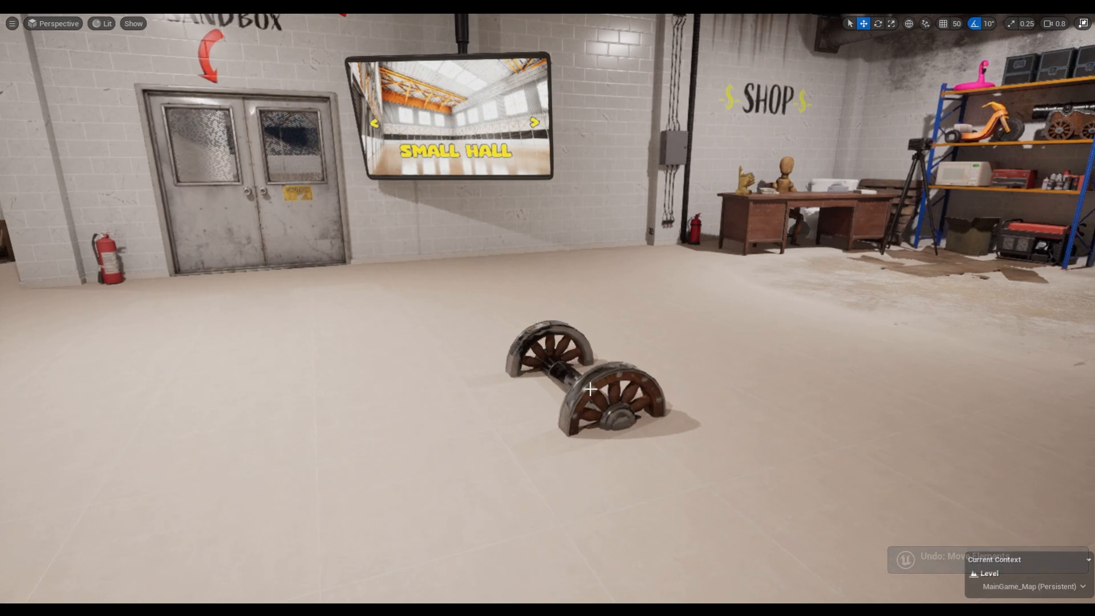
pyautogui.click(597, 396)
pyautogui.press('Delete')
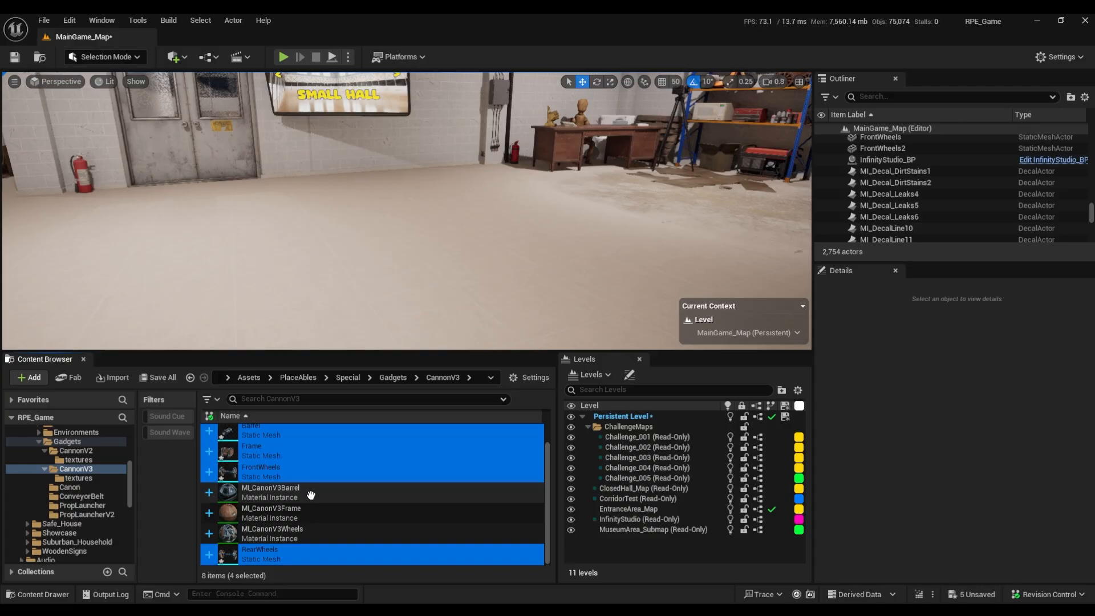
# Place the Barrel, Frame, FrontWheels and RearWheels meshes in the level and raise the frame above the floor.
pyautogui.moveTo(311, 475); pyautogui.dragTo(472, 265)
pyautogui.click(507, 259)
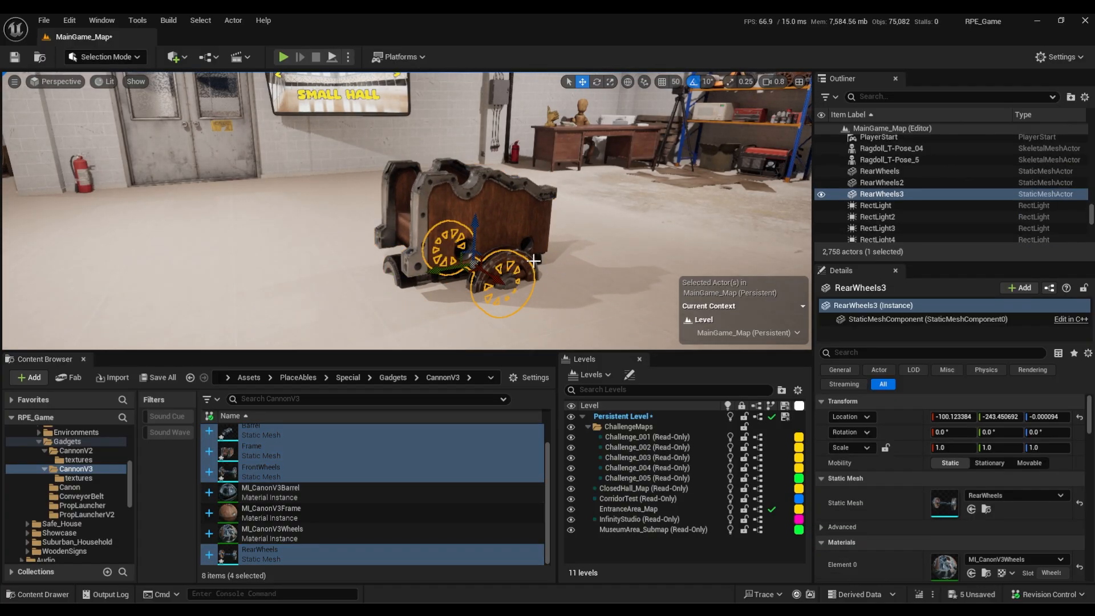
pyautogui.moveTo(578, 269); pyautogui.dragTo(593, 277, button='right')
pyautogui.press('F11')
# Assemble the cannon by moving the rear and front wheels to their ends of the frame and raising the barrel onto it.
pyautogui.moveTo(599, 320); pyautogui.dragTo(608, 264)
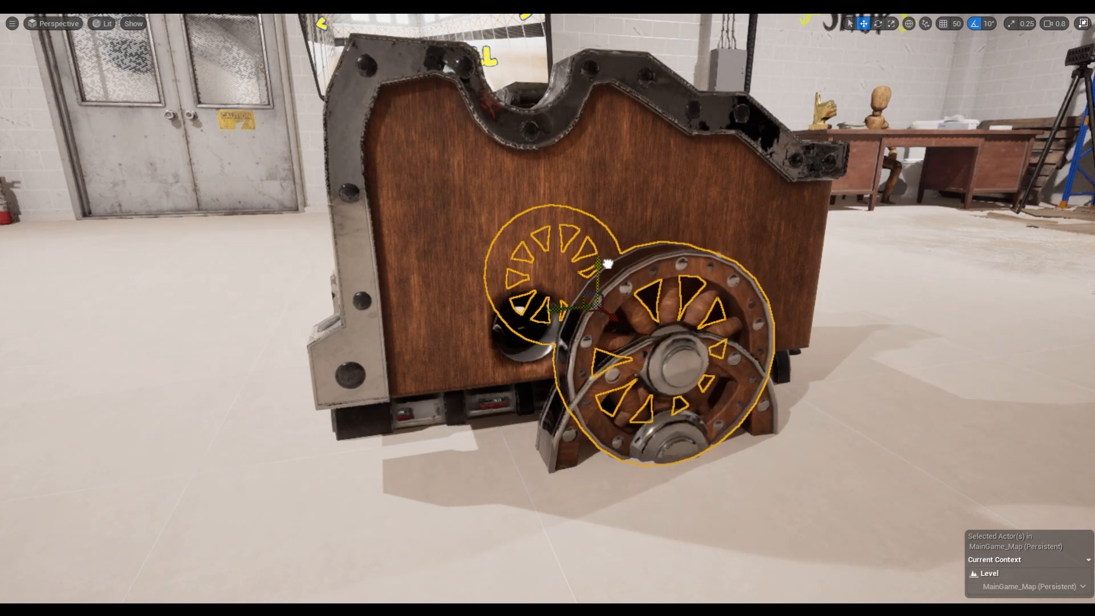
pyautogui.moveTo(565, 302); pyautogui.dragTo(544, 380)
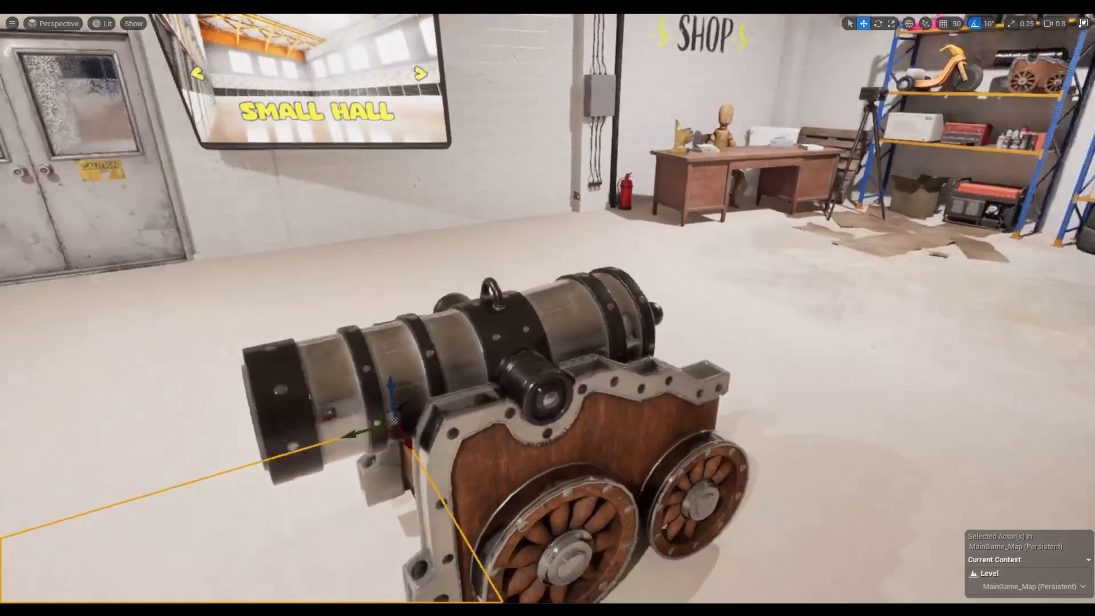
pyautogui.moveTo(547, 307); pyautogui.dragTo(570, 348, button='right')
pyautogui.click(598, 354)
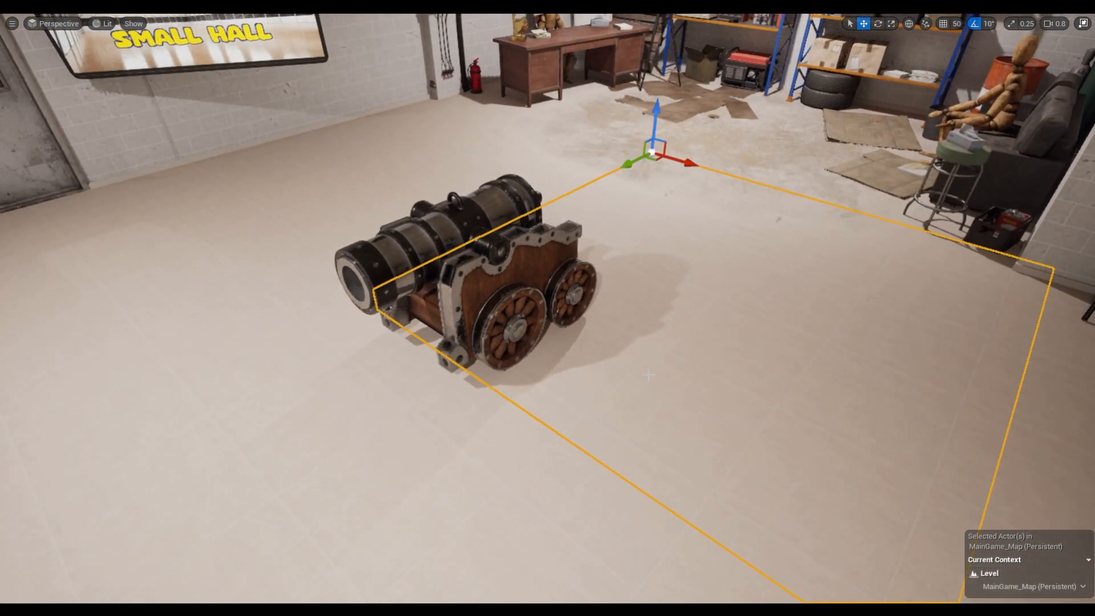
# Play the level and walk up to the assembled cannon to inspect it in game.
pyautogui.hotkey('alt', 'p')
pyautogui.press('w')
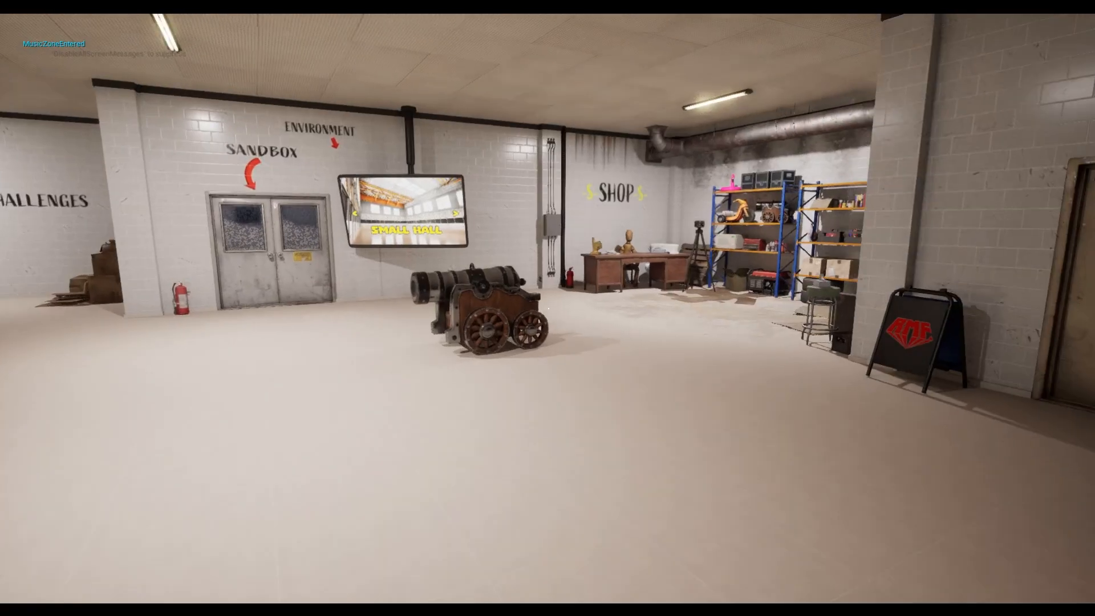
pyautogui.press('w')
# Walk around the assembled cannon in game to view its side and muzzle, and stop play.
pyautogui.press('w')
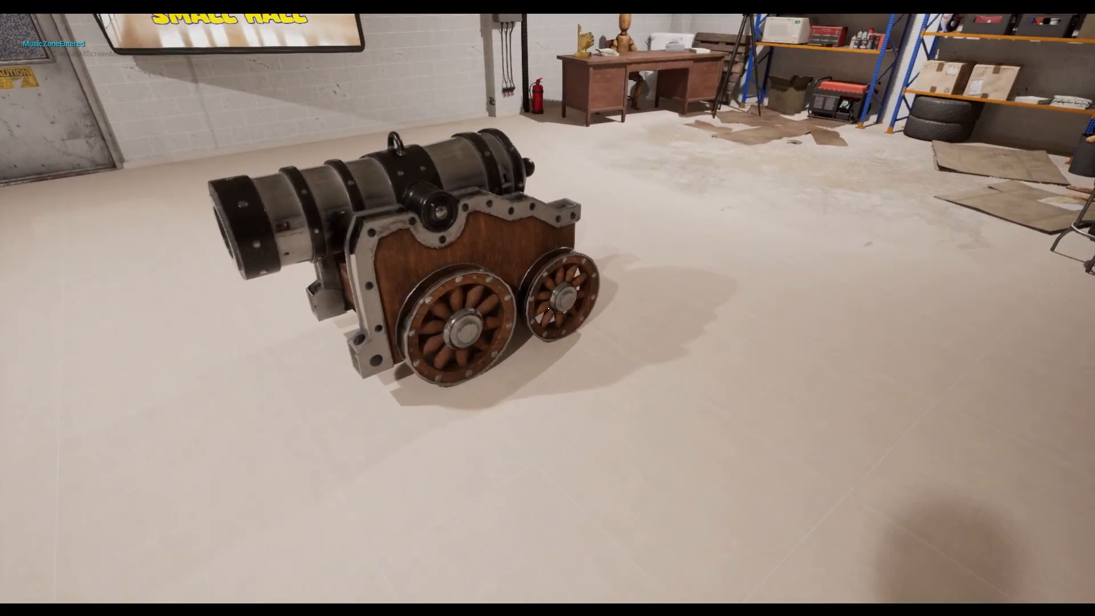
pyautogui.press('w')
pyautogui.press('a')
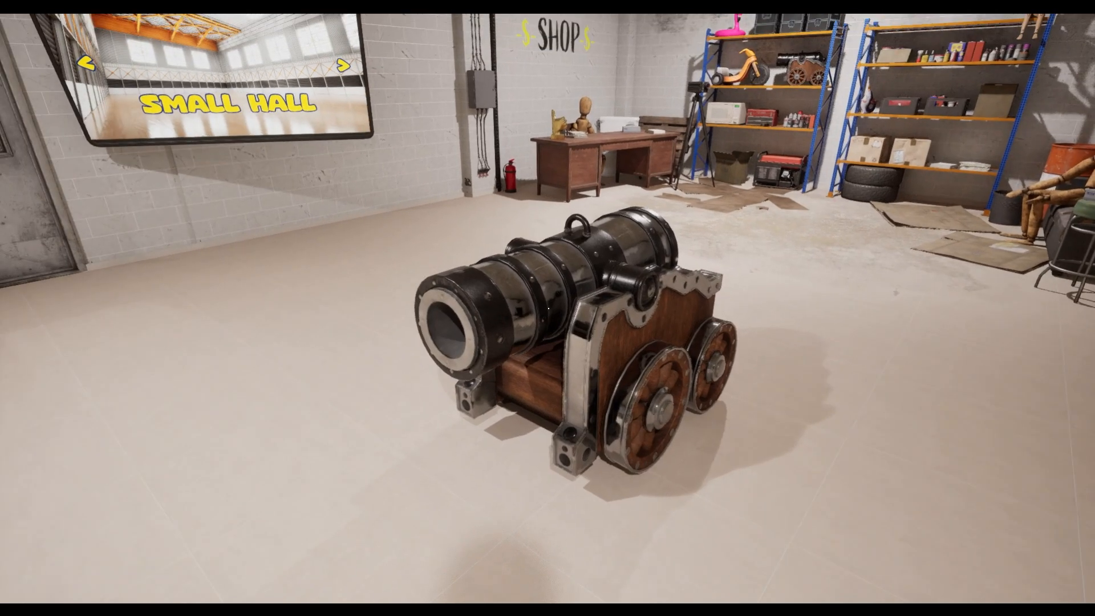
pyautogui.press('s')
pyautogui.press('Escape')
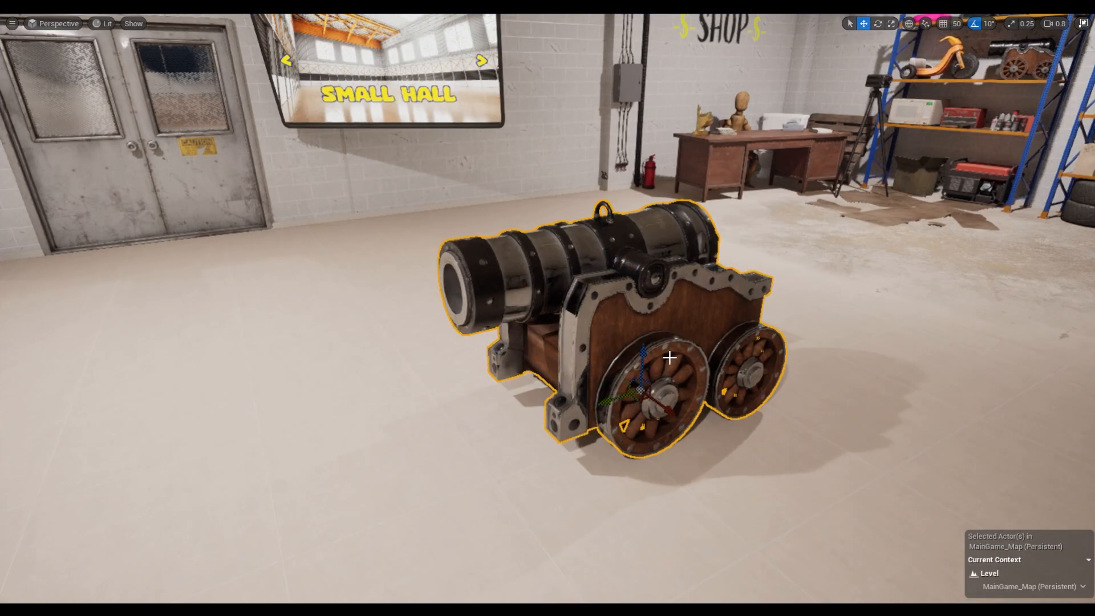
# Scale the whole assembled cannon up uniformly to about 1.32.
pyautogui.press('w')
pyautogui.moveTo(636, 391); pyautogui.dragTo(641, 363)
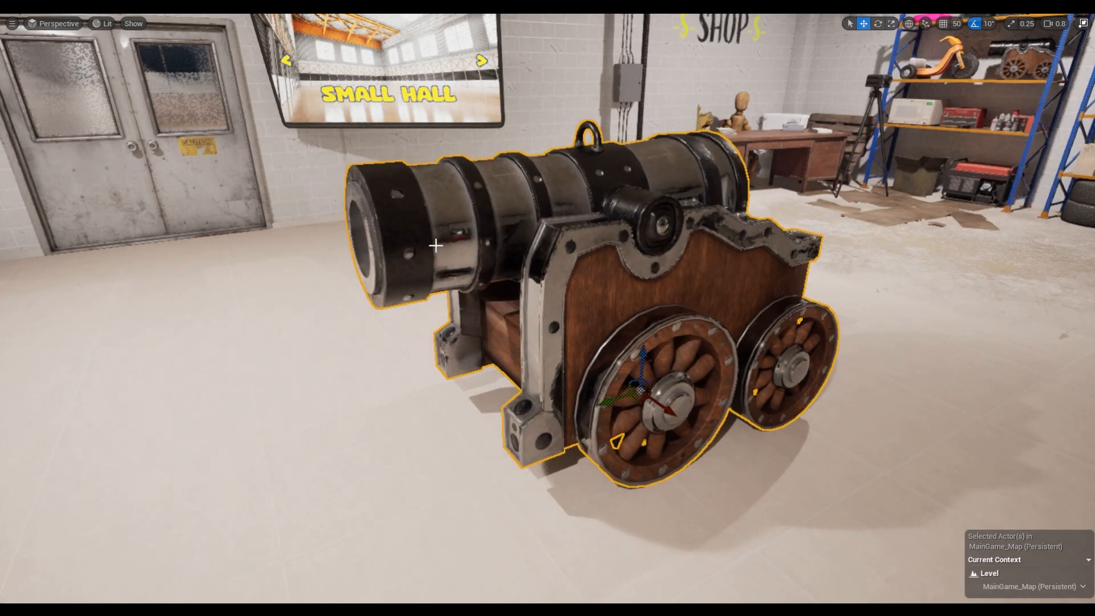
# Play the level again, check the enlarged cannon from both sides and the muzzle, and return to the editor.
pyautogui.hotkey('alt', 'p')
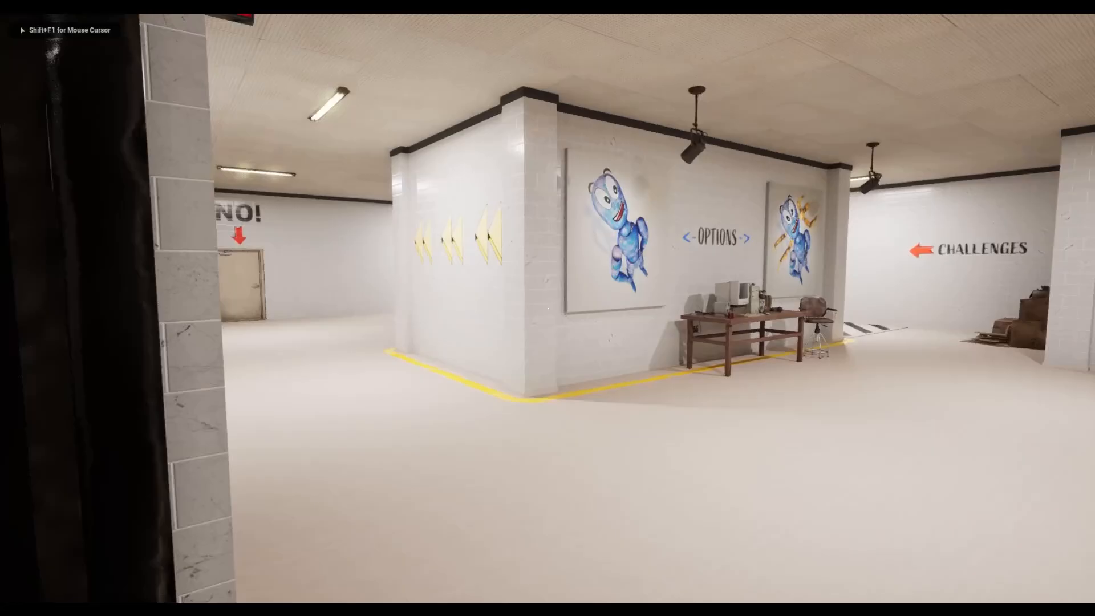
pyautogui.press('w')
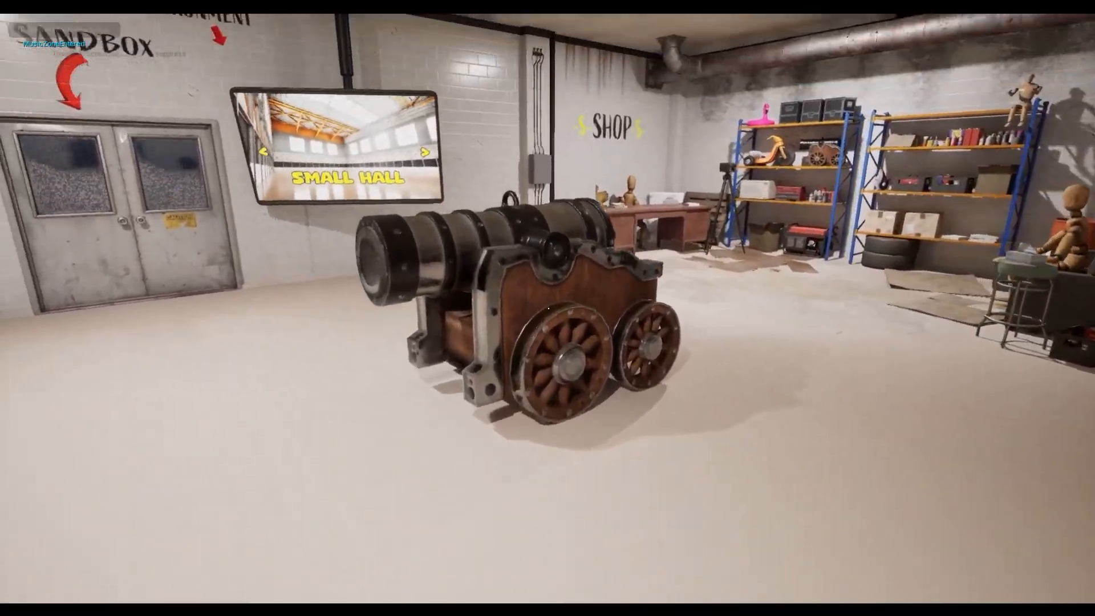
pyautogui.press('a')
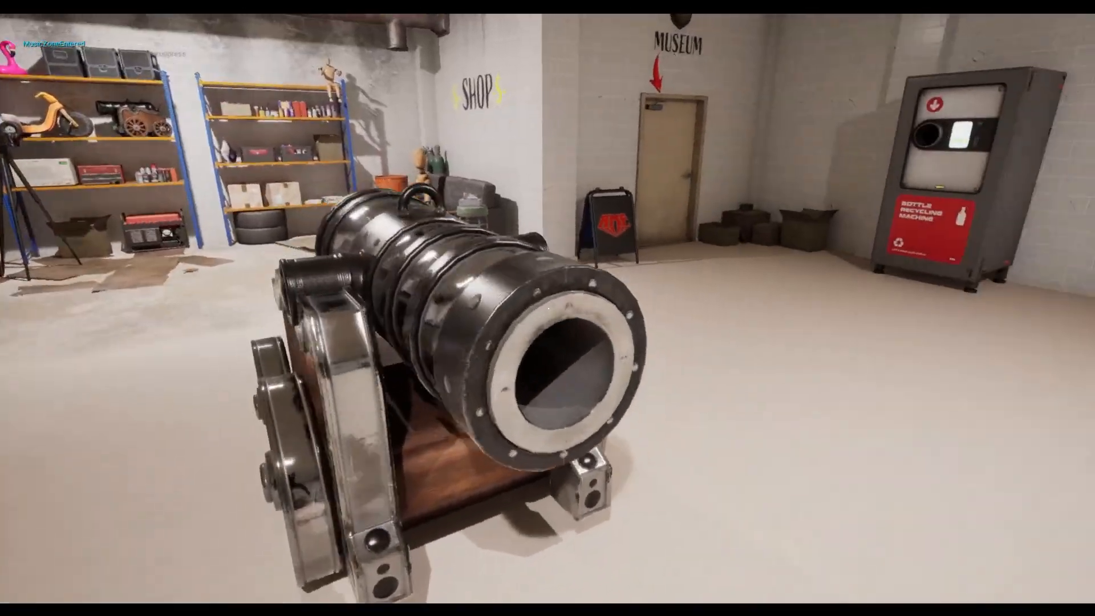
pyautogui.press('a')
pyautogui.press('d')
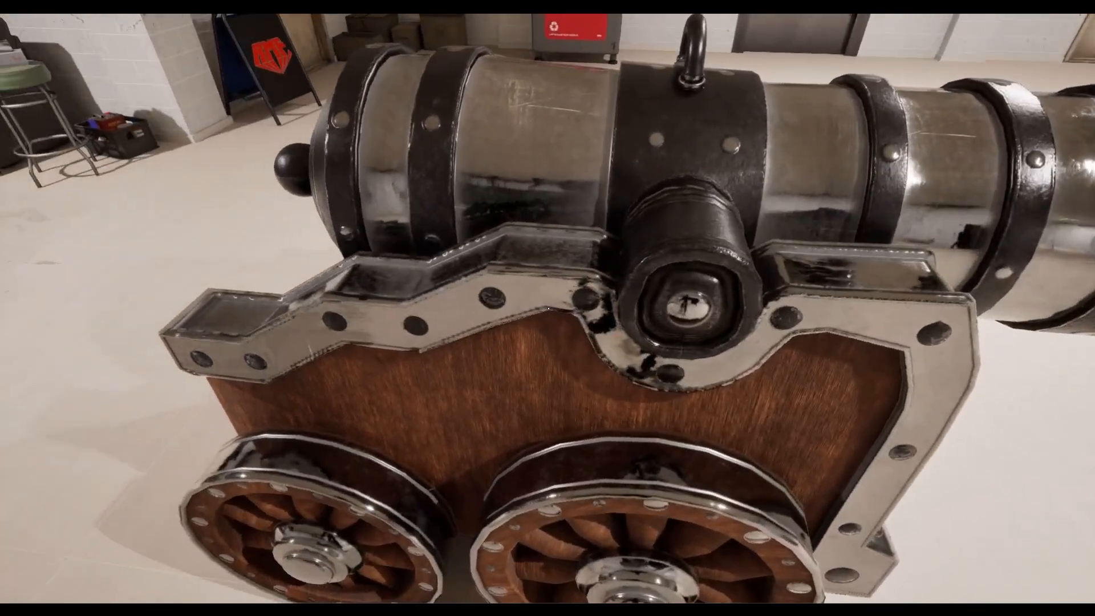
pyautogui.press('d')
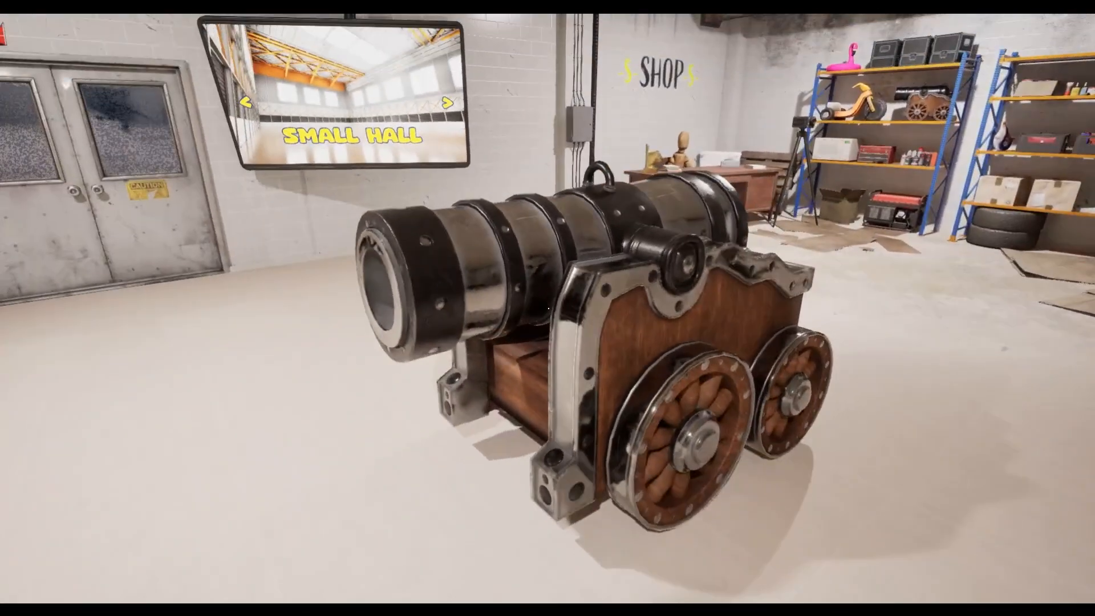
pyautogui.press('F8')
pyautogui.click(585, 297)
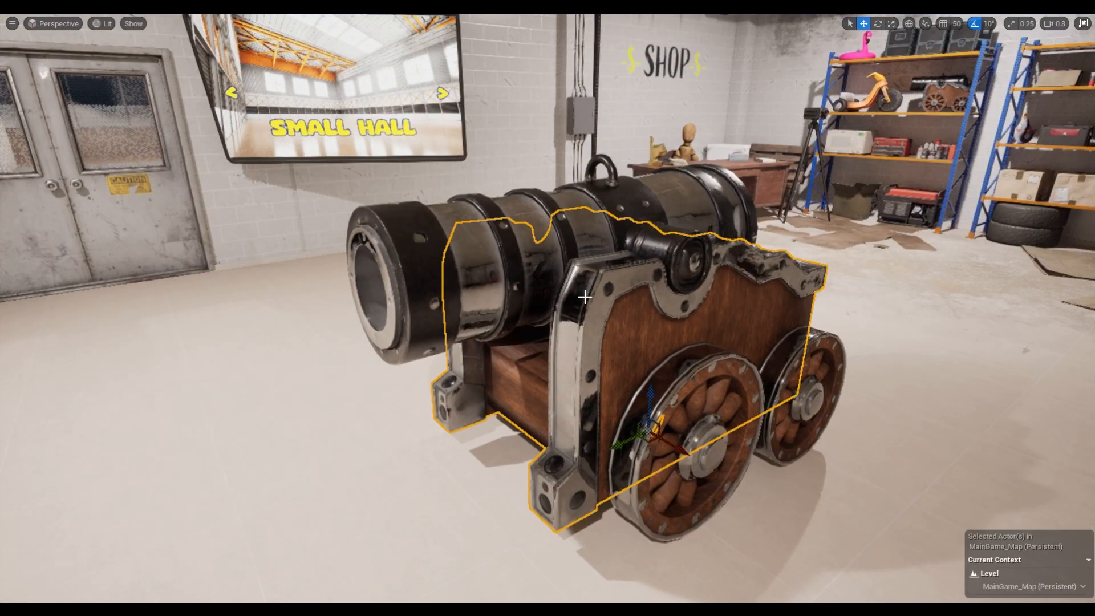
# Try a roughness scalar of 3 in the MI_CanonV3Barrel, MI_CanonV3Frame and MI_CanonV3Wheels material instances and save everything.
pyautogui.press('F11')
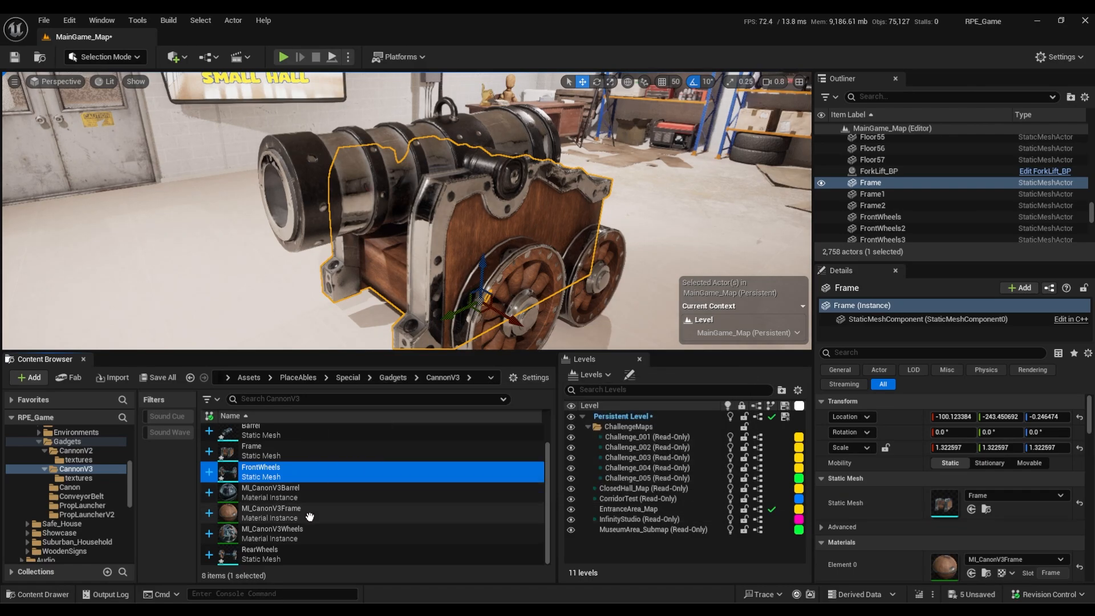
pyautogui.click(308, 493)
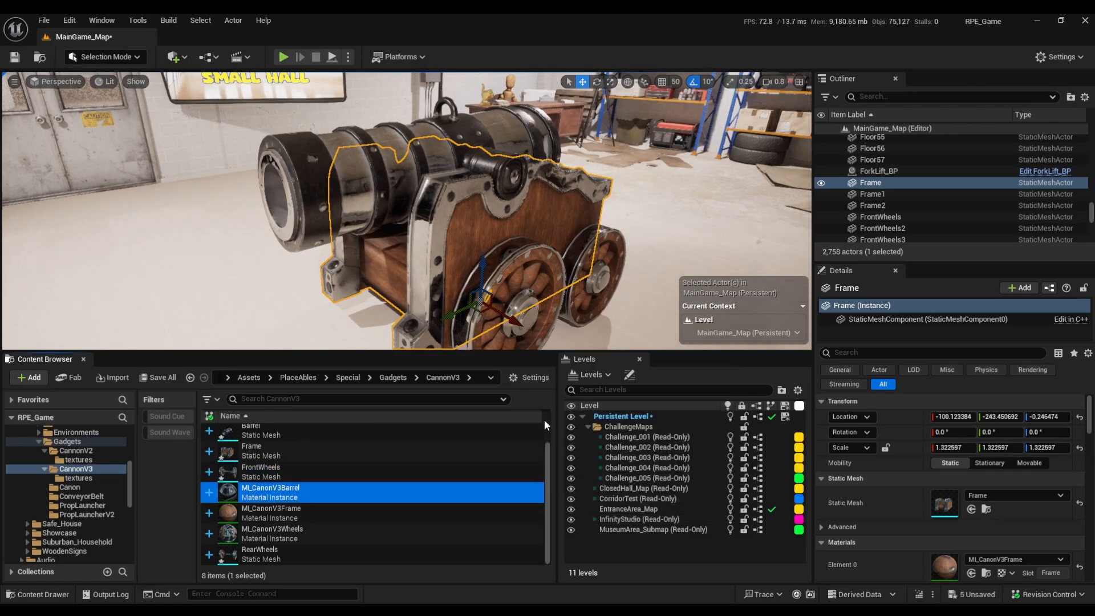
pyautogui.click(962, 212)
pyautogui.write('3')
pyautogui.press('Return')
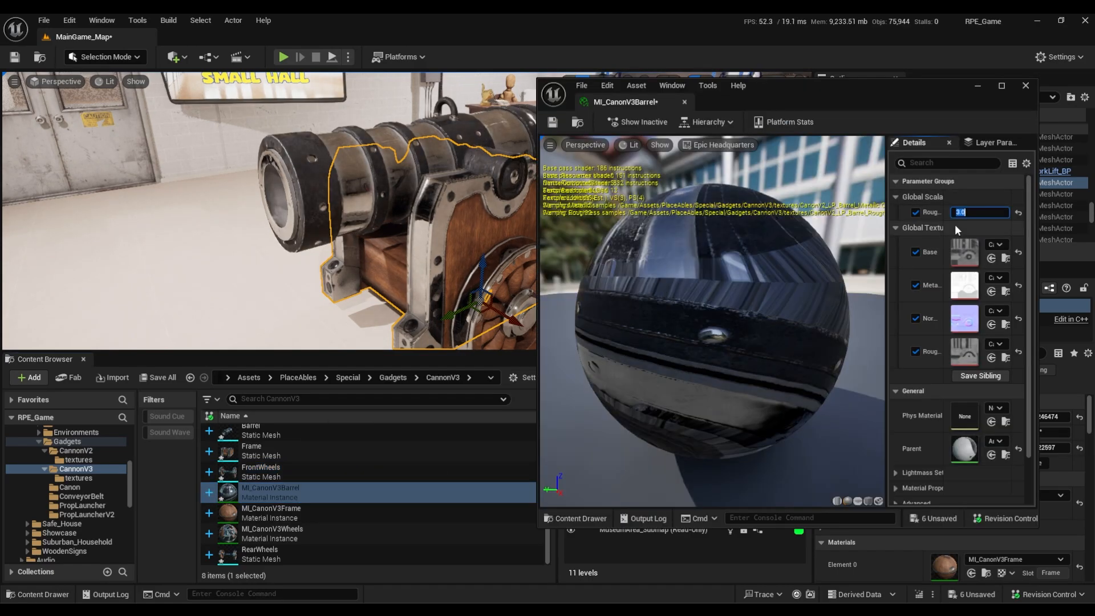
pyautogui.doubleClick(319, 512)
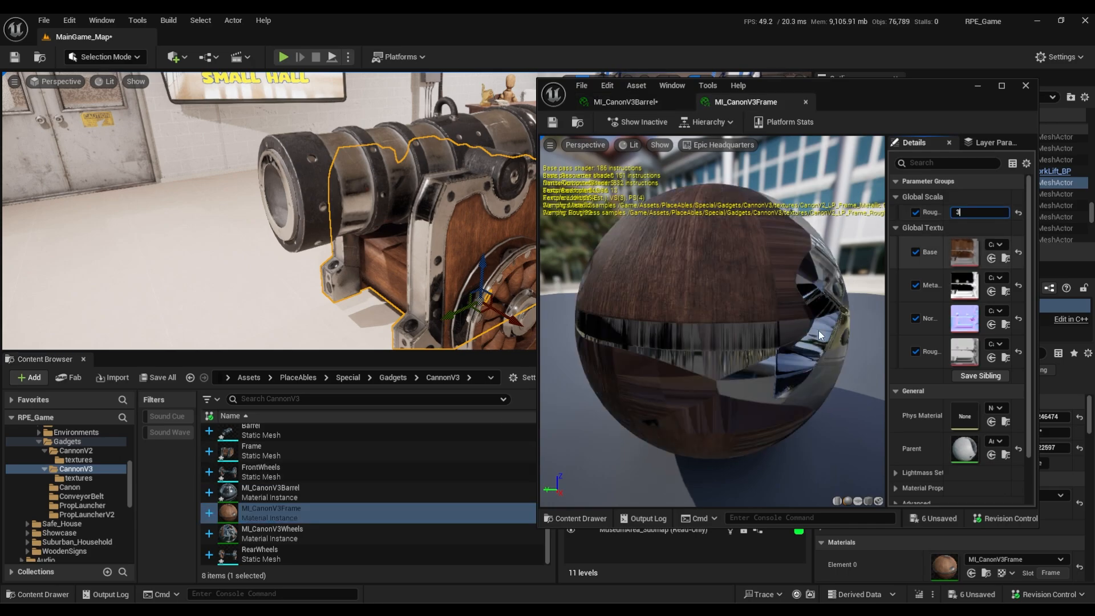
pyautogui.doubleClick(300, 536)
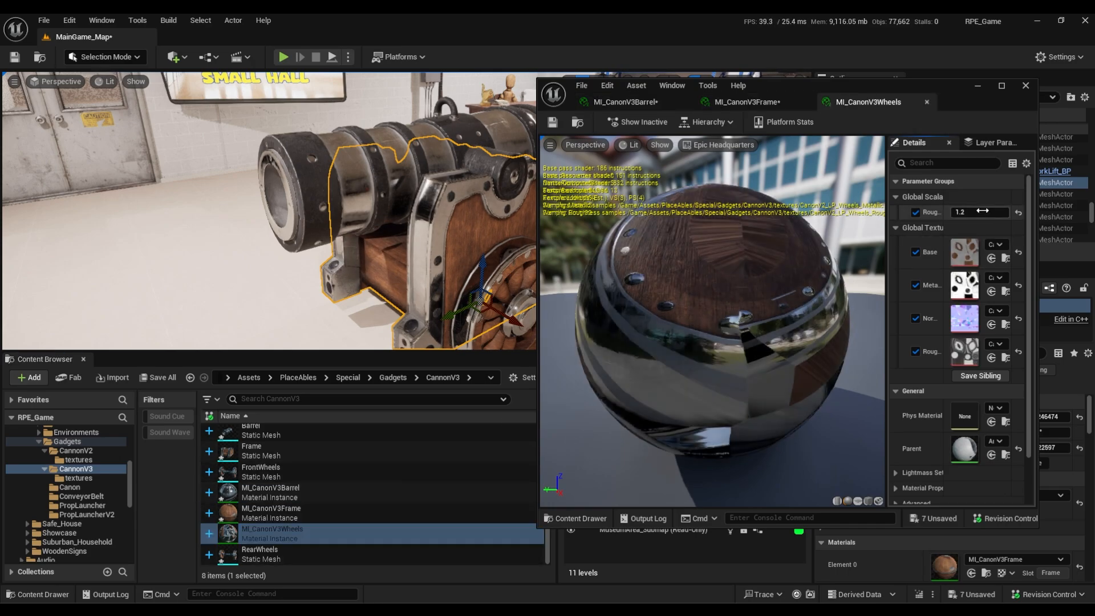
pyautogui.click(1025, 86)
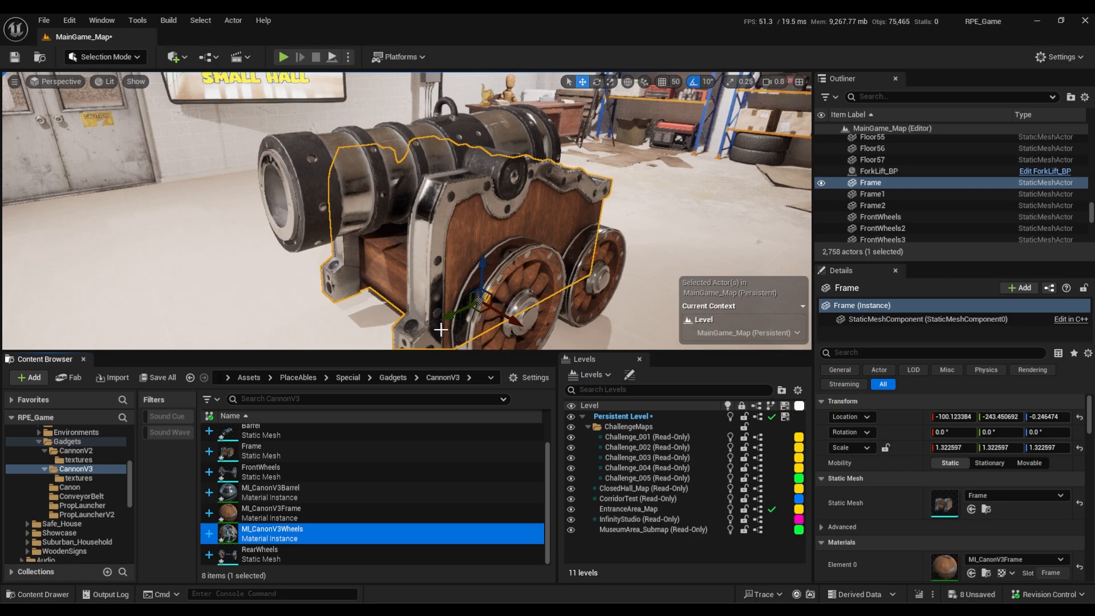
pyautogui.hotkey('ctrl', 's')
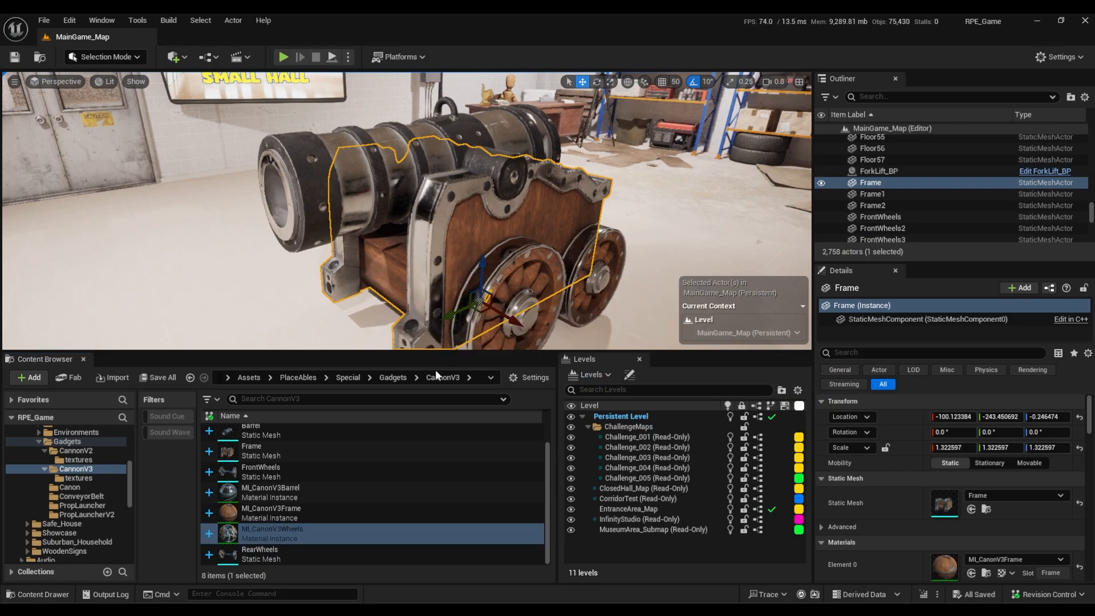
# Set the roughness scalar of the MI_CanonV3Frame material instance to 8.
pyautogui.doubleClick(271, 513)
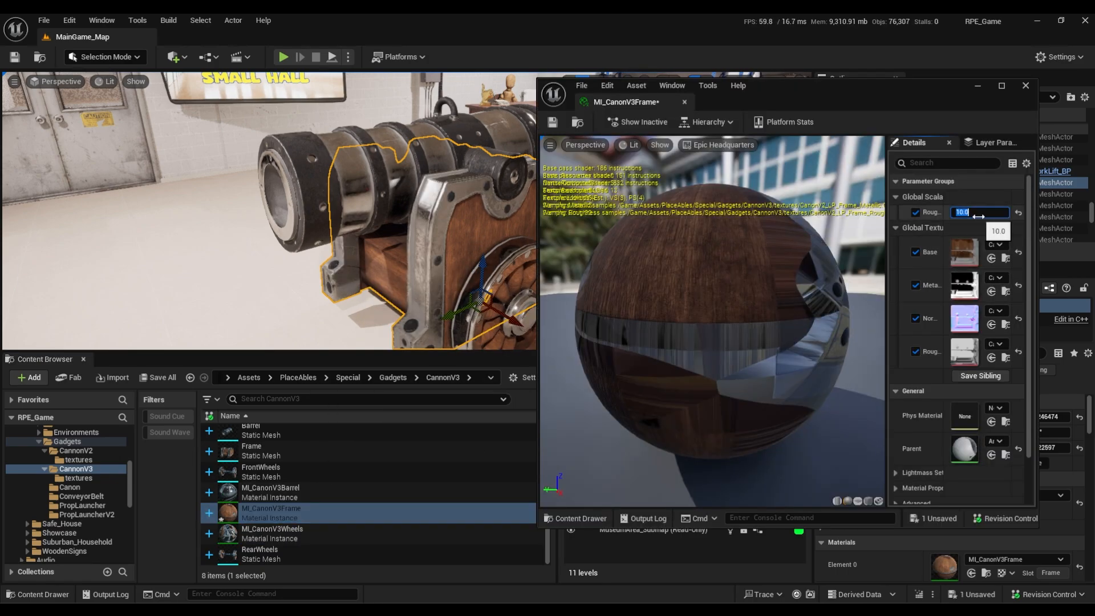
pyautogui.write('8')
pyautogui.press('Return')
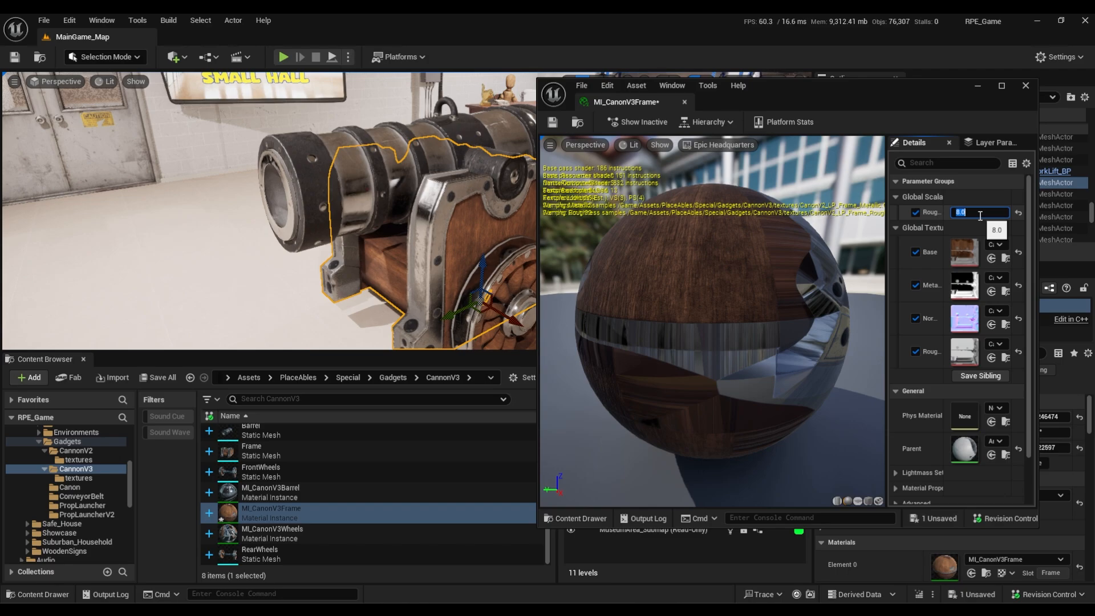
pyautogui.click(1026, 86)
# Set the roughness scalar of the MI_CanonV3Barrel material instance to 6.
pyautogui.doubleClick(271, 492)
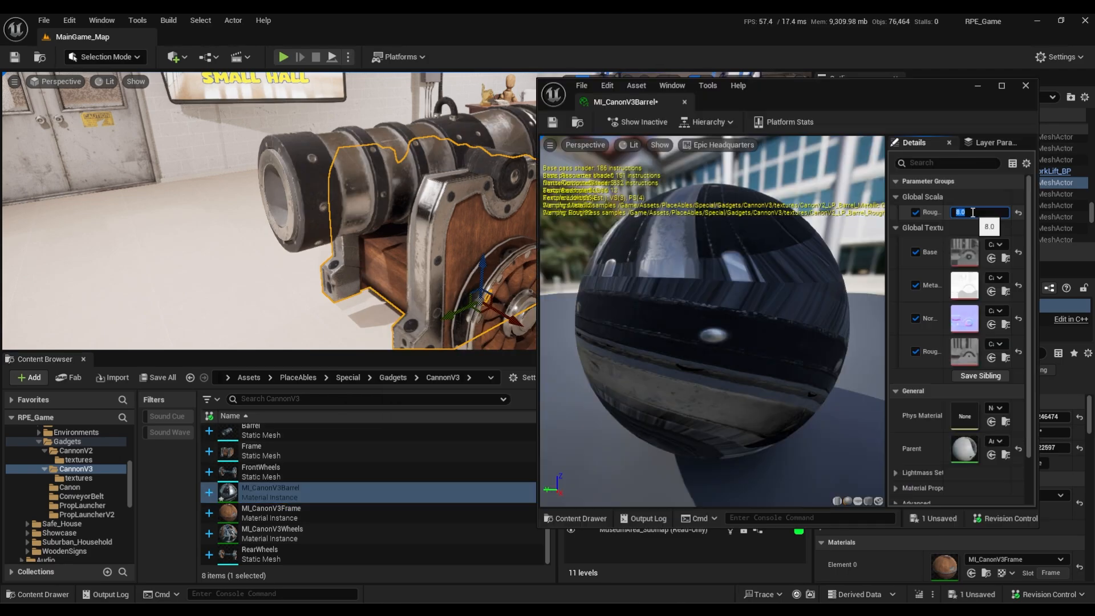
pyautogui.click(972, 213)
pyautogui.write('6')
pyautogui.press('Return')
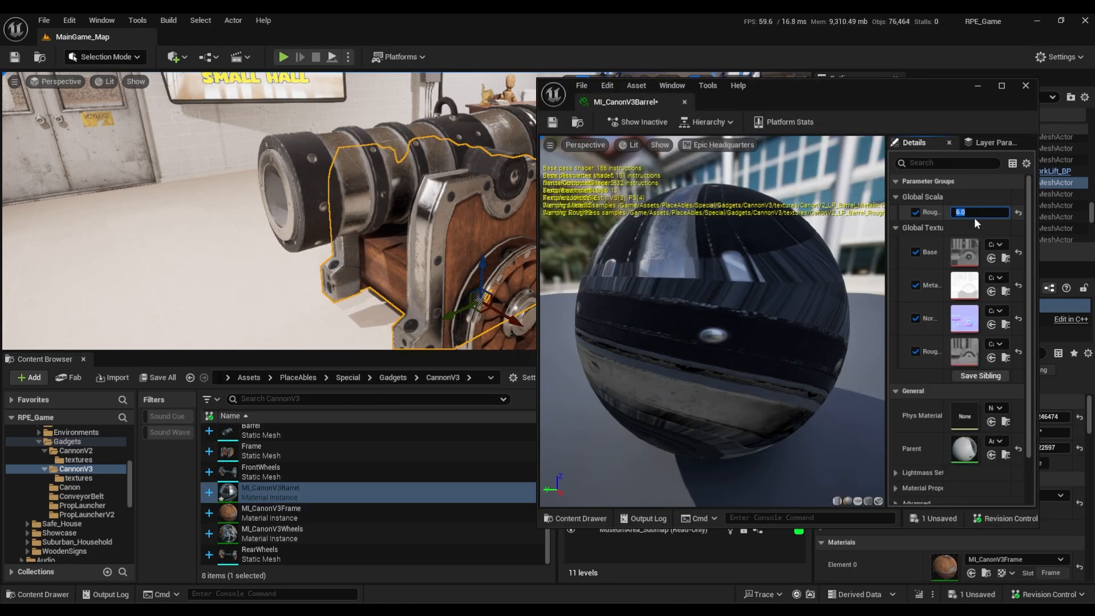
pyautogui.click(1025, 85)
# Set the roughness scalar of the MI_CanonV3Wheels material instance to 8.
pyautogui.doubleClick(271, 533)
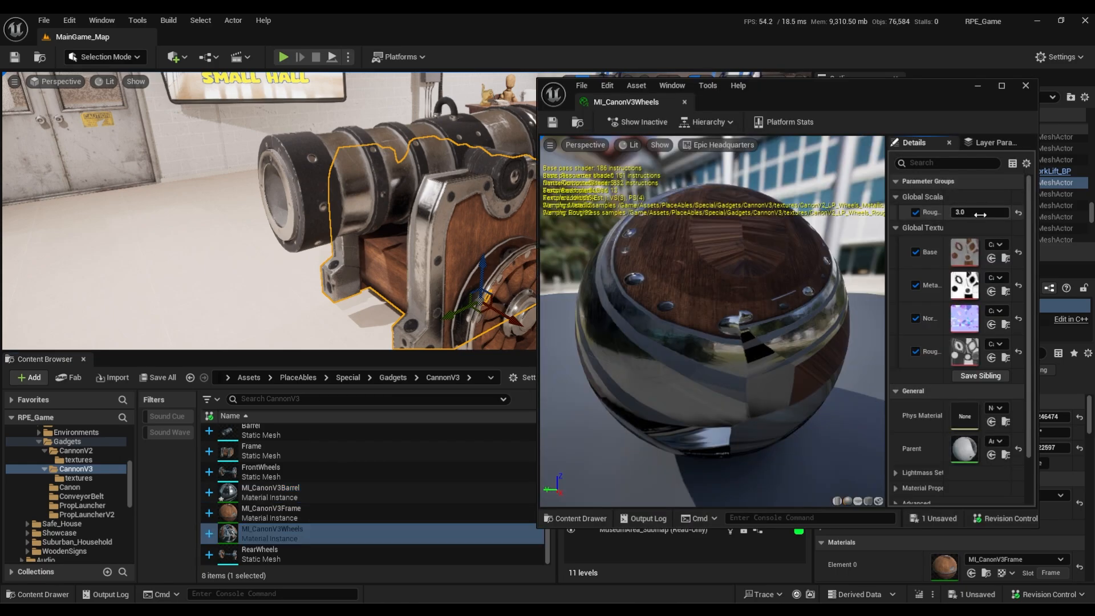
pyautogui.write('8')
pyautogui.press('Return')
pyautogui.click(1025, 85)
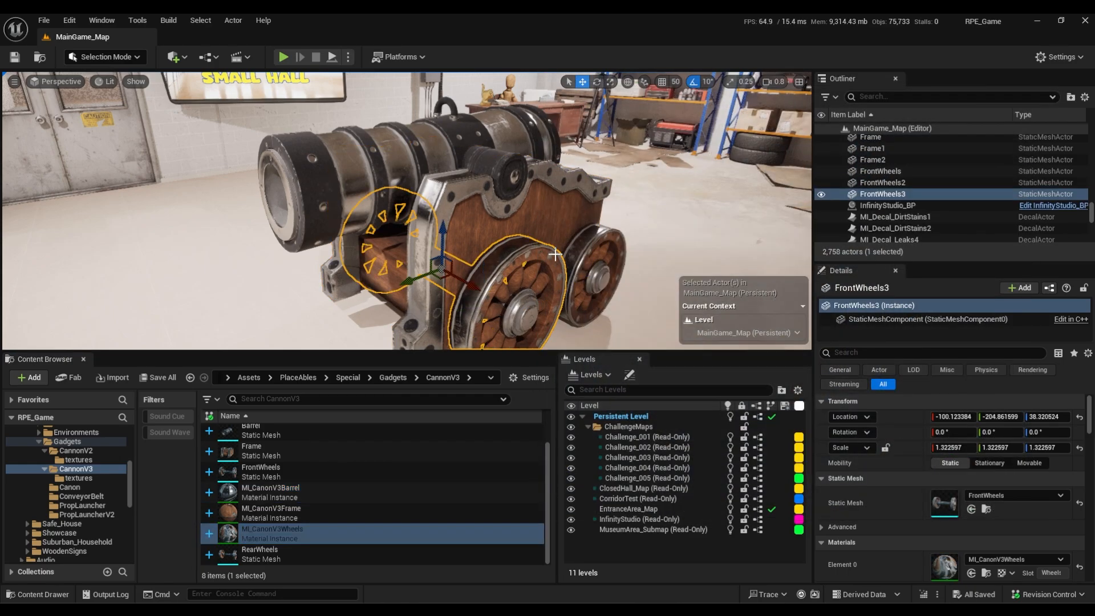
# Play the level full screen and walk around the cannon to check the rougher barrel, frame and wheel materials, and stop play.
pyautogui.press('F11')
pyautogui.hotkey('alt', 'p')
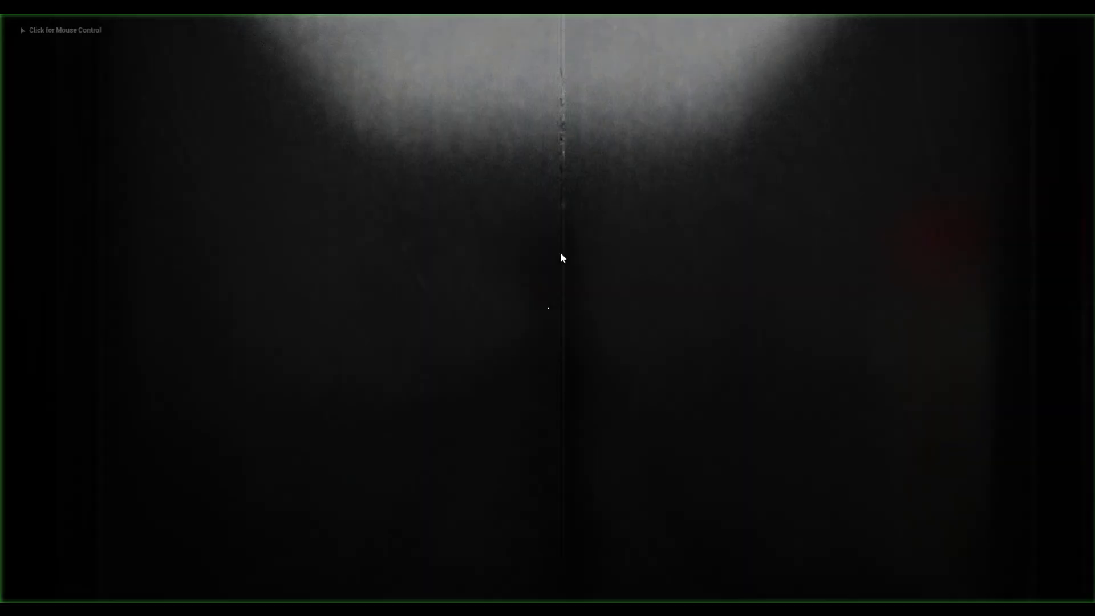
pyautogui.press('w')
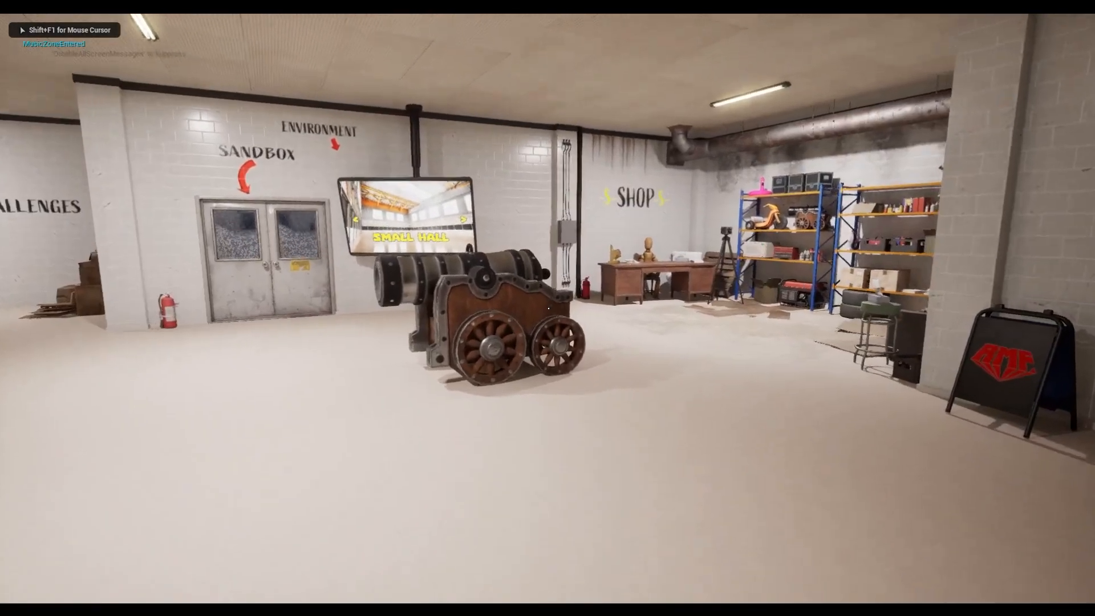
pyautogui.press('w')
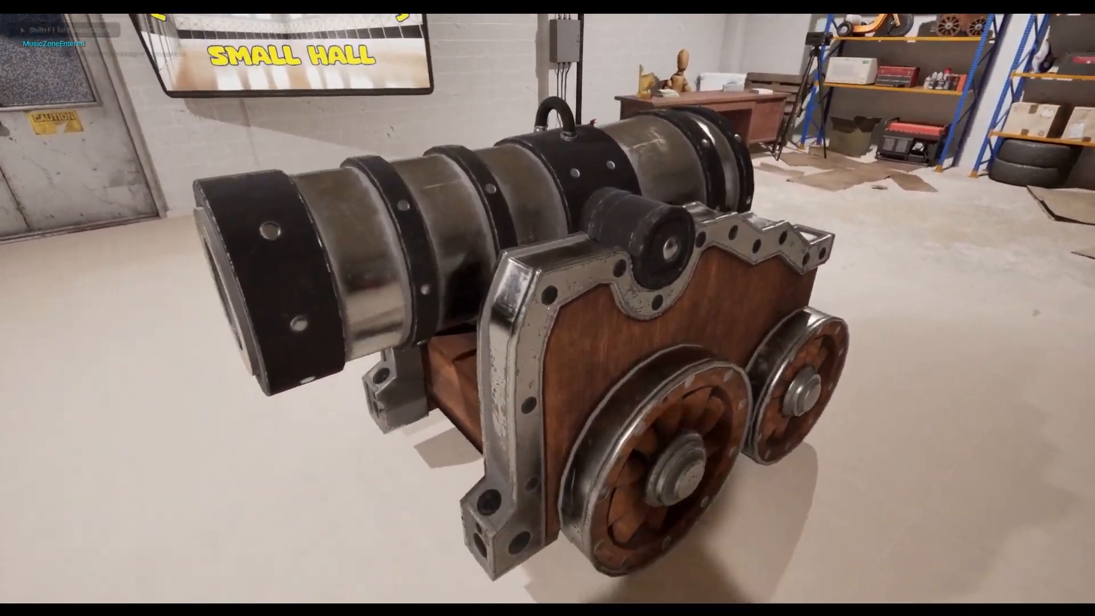
pyautogui.press('a')
pyautogui.press('w')
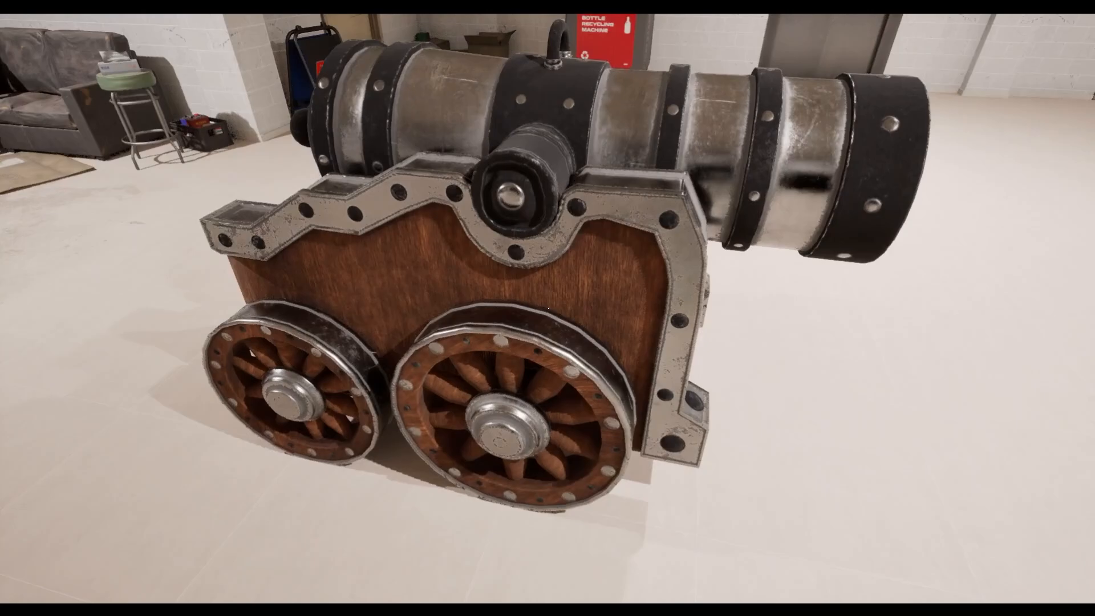
pyautogui.press('s')
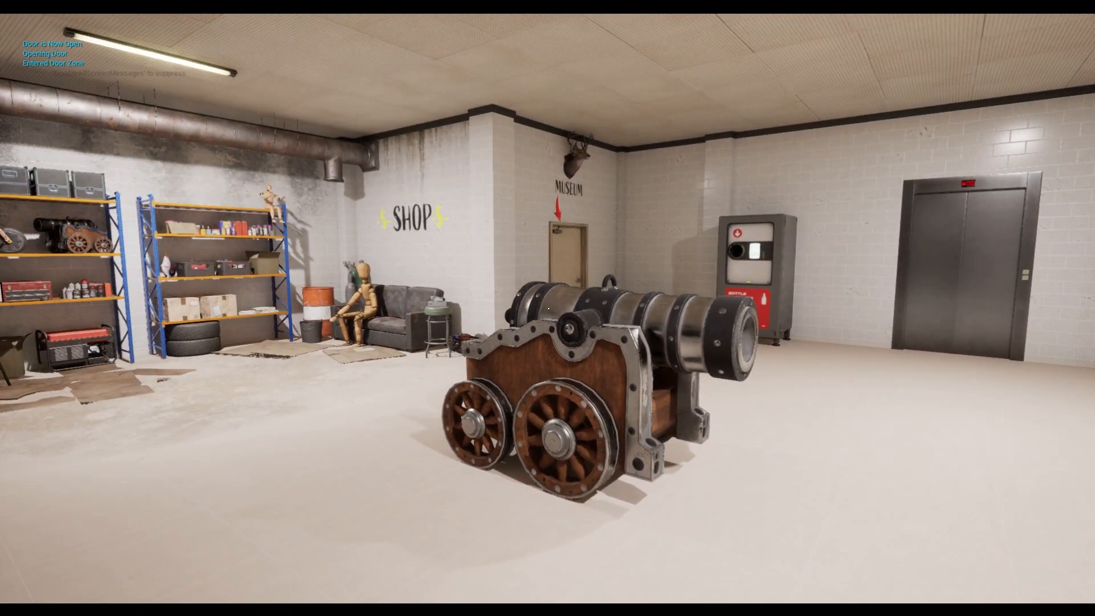
pyautogui.press('d')
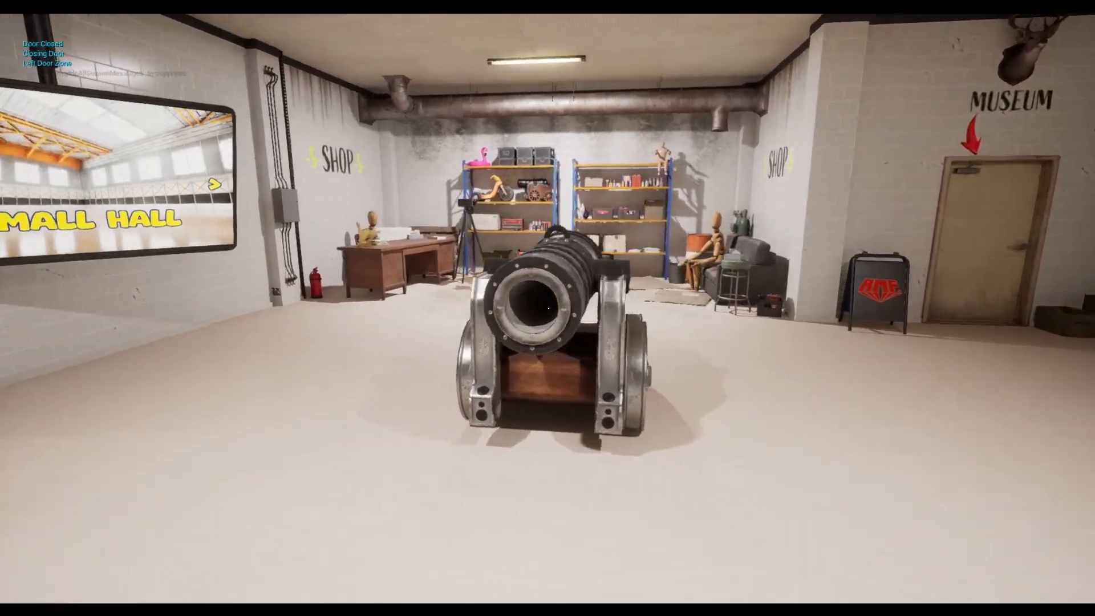
pyautogui.press('a')
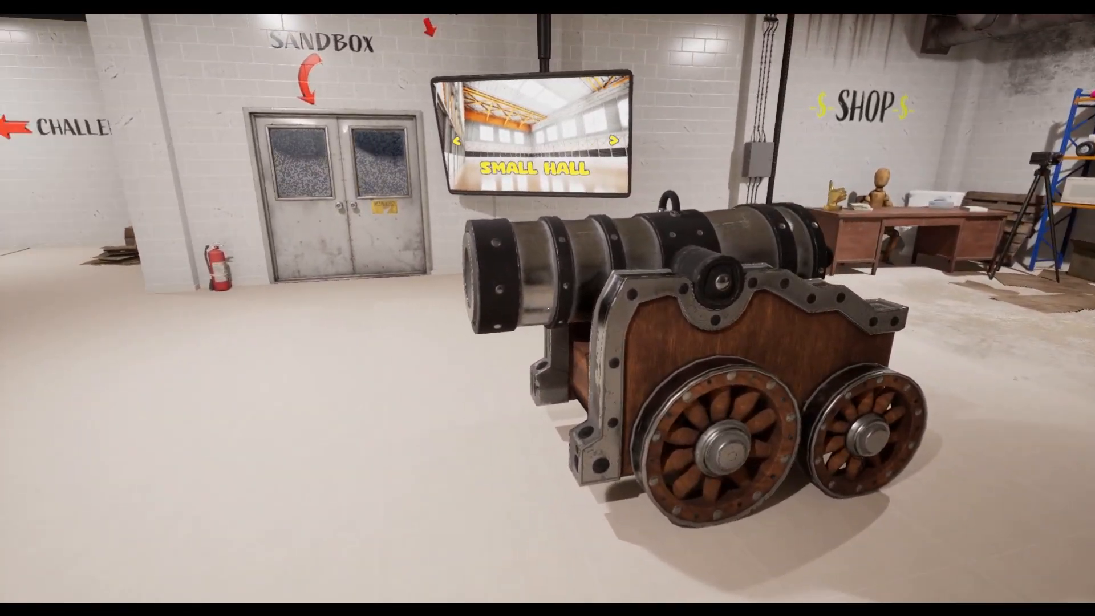
pyautogui.press('s')
pyautogui.press('Escape')
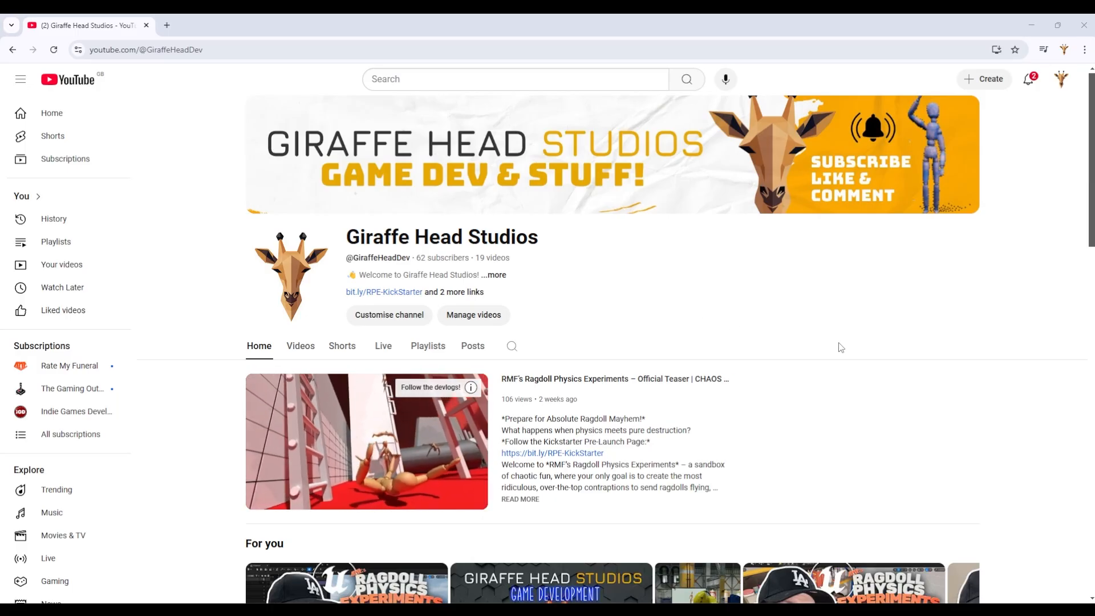
pyautogui.scroll(-1, 841, 346)
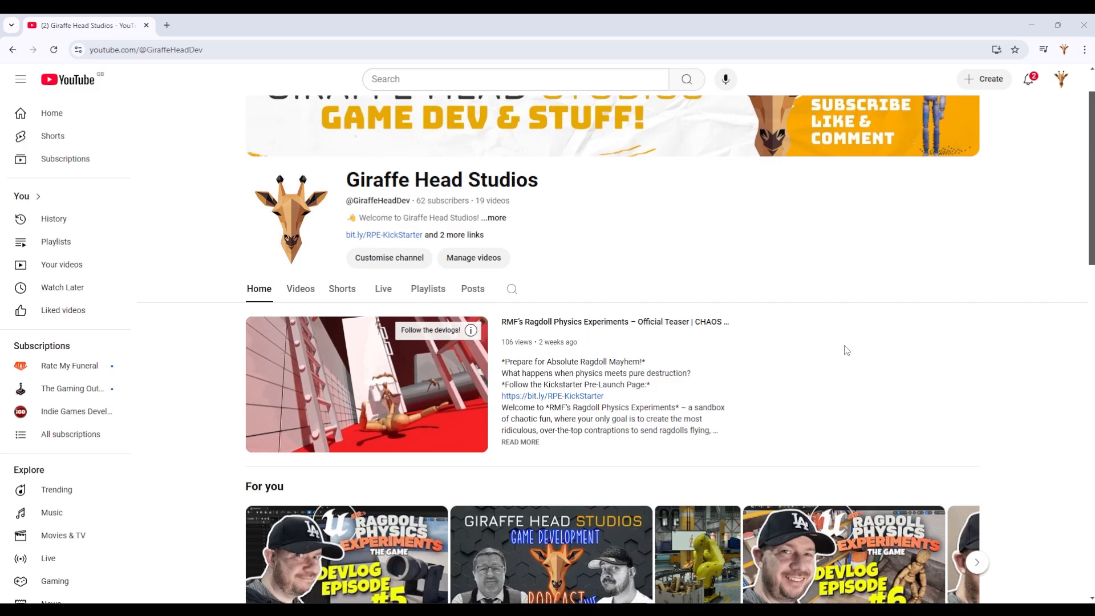
pyautogui.scroll(-4, 872, 349)
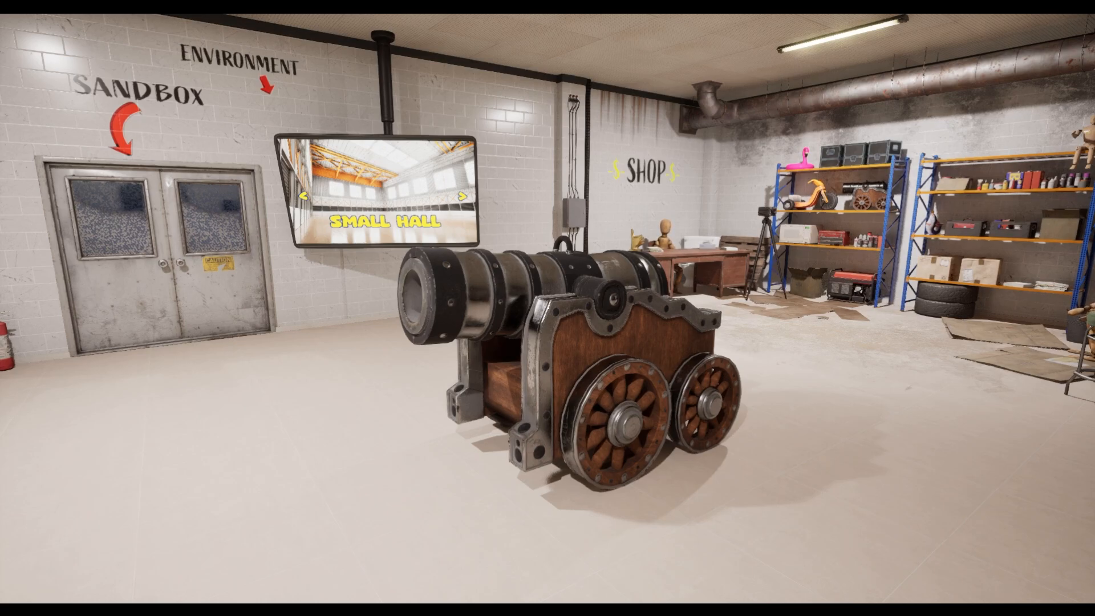
# Circle the finished cannon in game to view its muzzle, sides and rear, and return to the editor.
pyautogui.press('a')
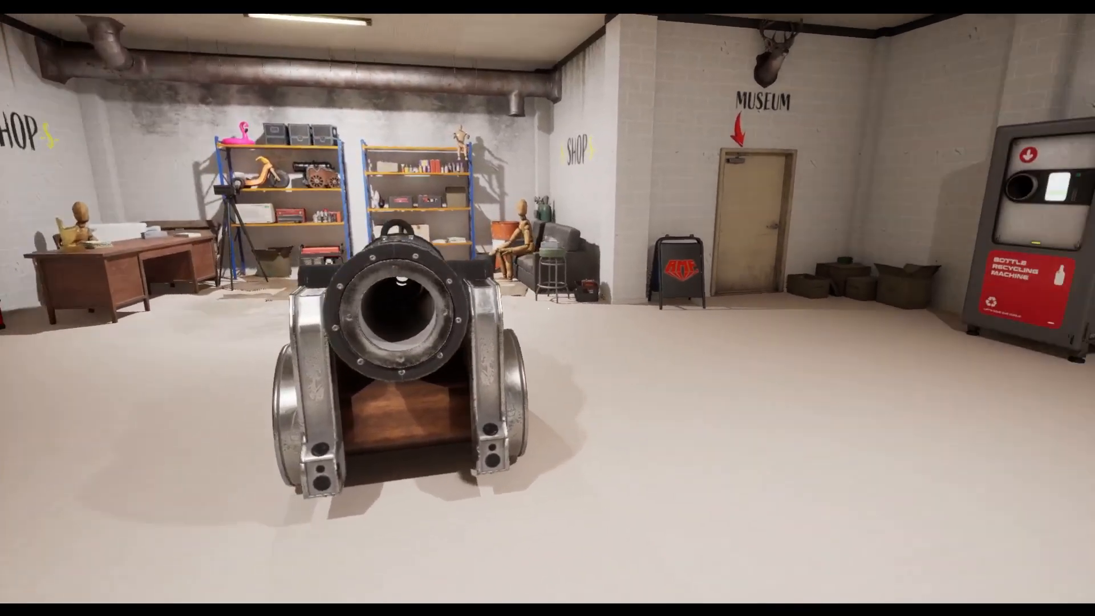
pyautogui.press('a')
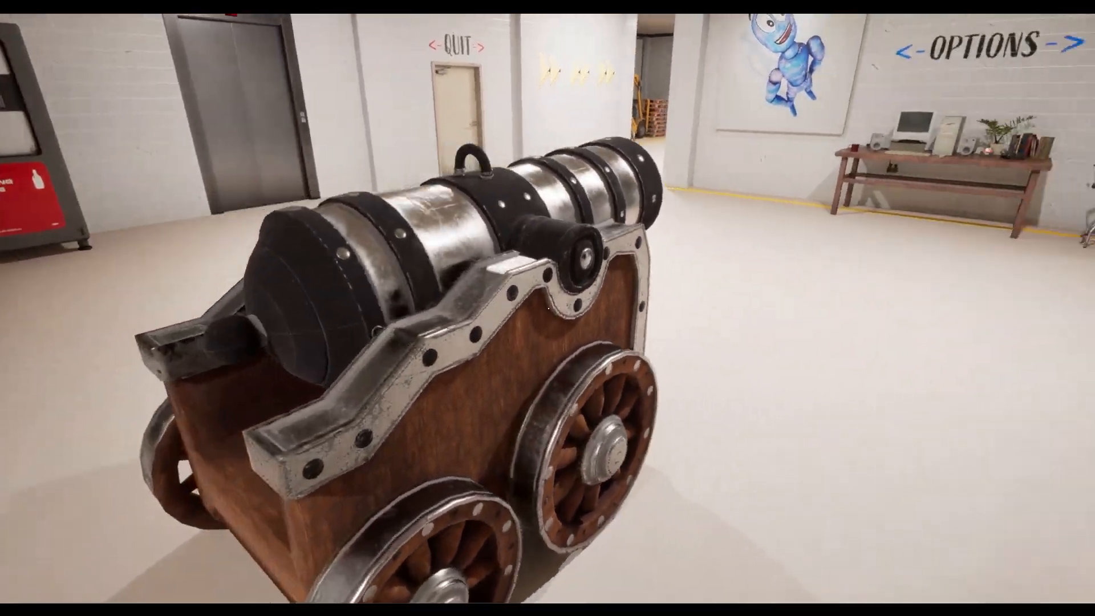
pyautogui.press('a')
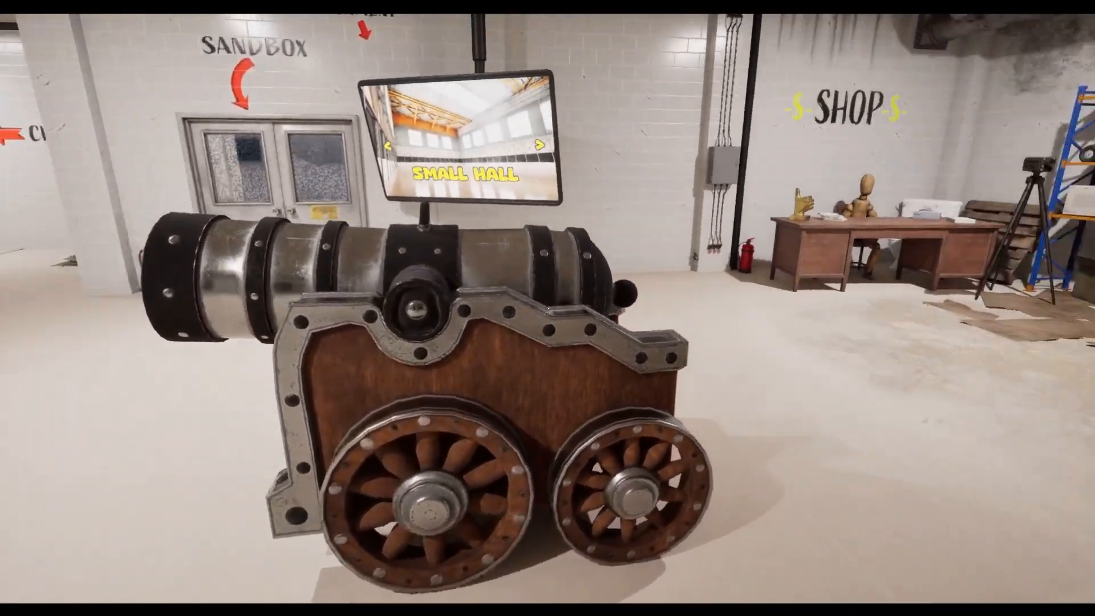
pyautogui.press('a')
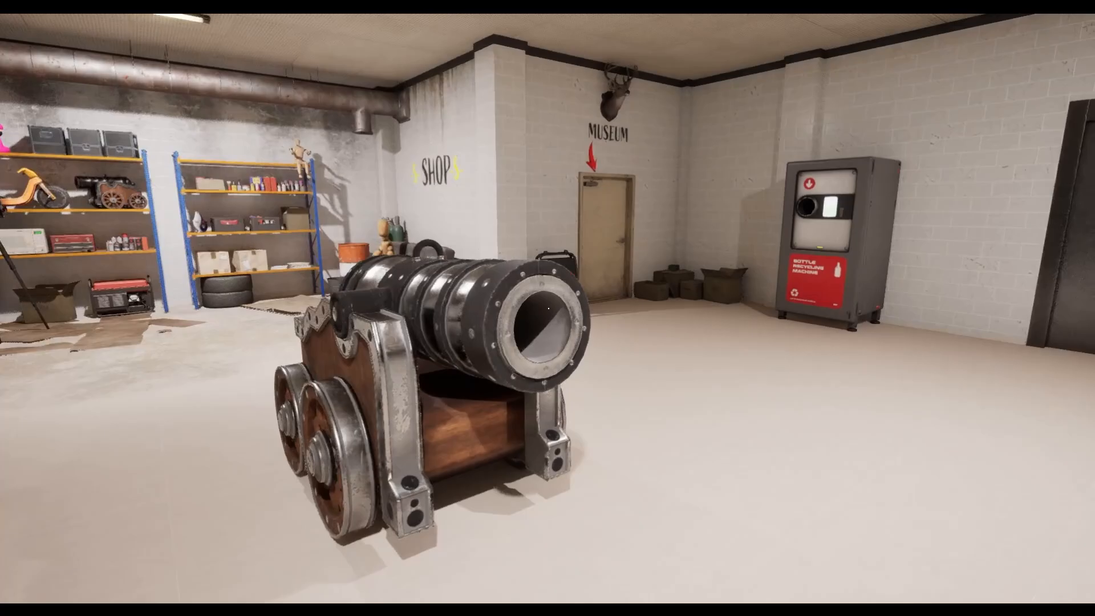
pyautogui.press('a')
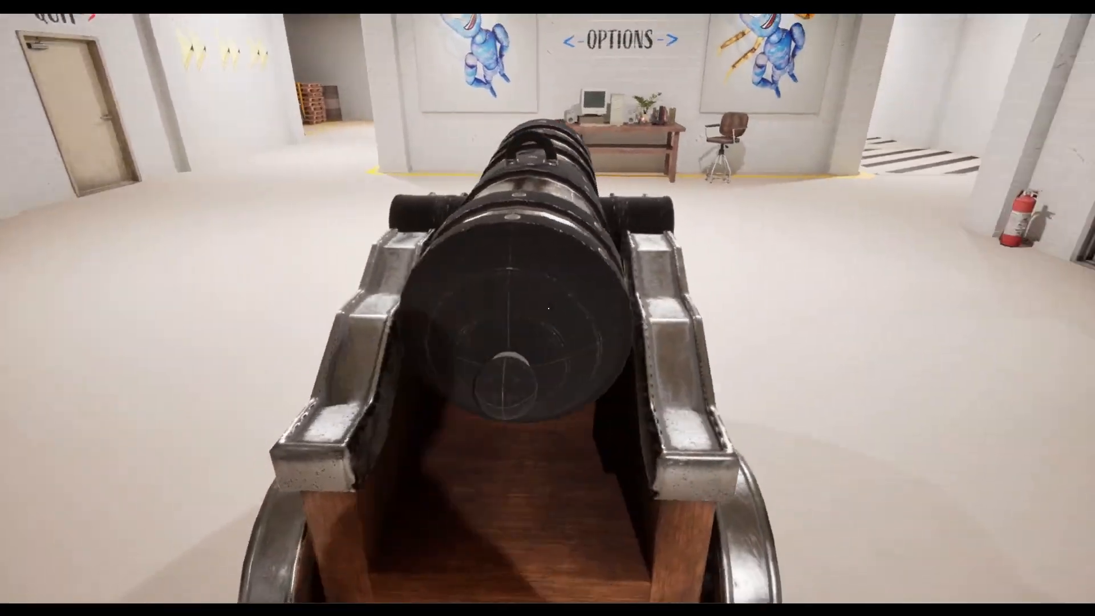
pyautogui.press('a')
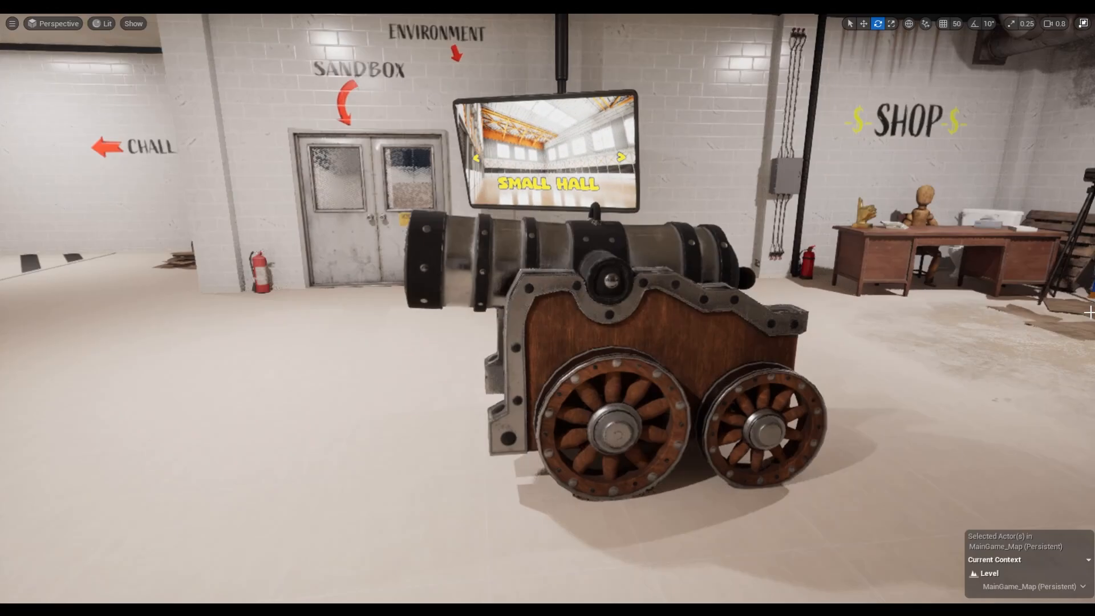